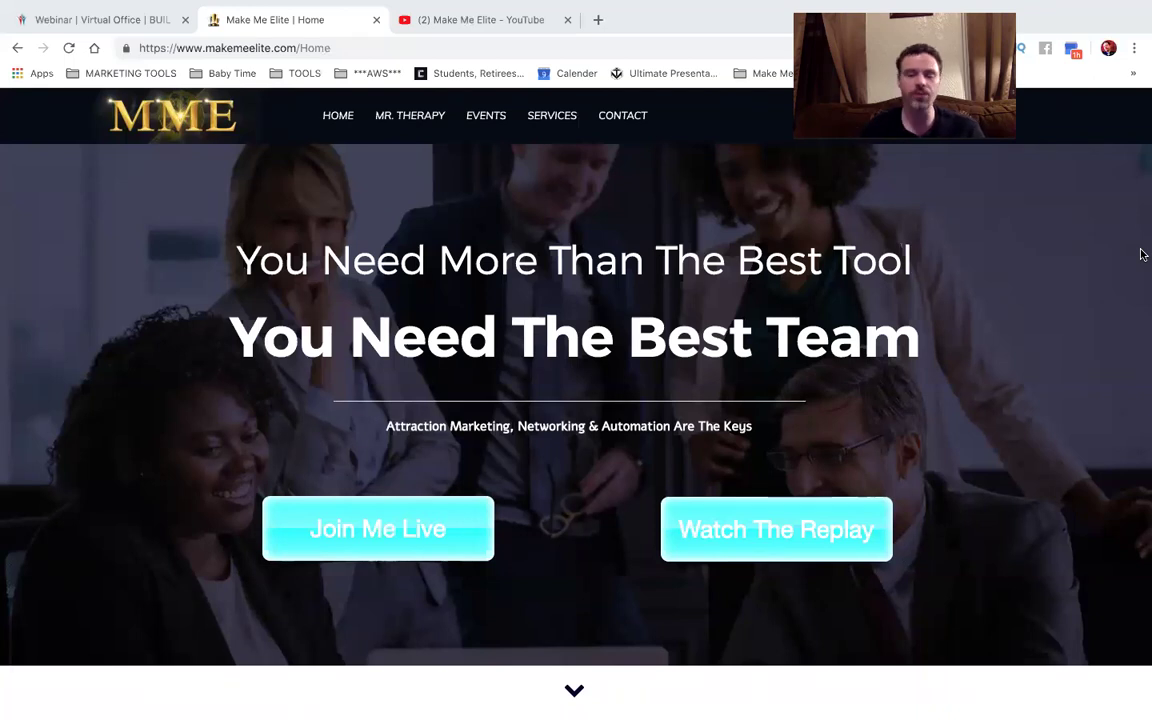
View the Events page of the Make Me Elite site and return to its home page.
scroll(1143, 254, down, 1)
scroll(1143, 254, up, 1)
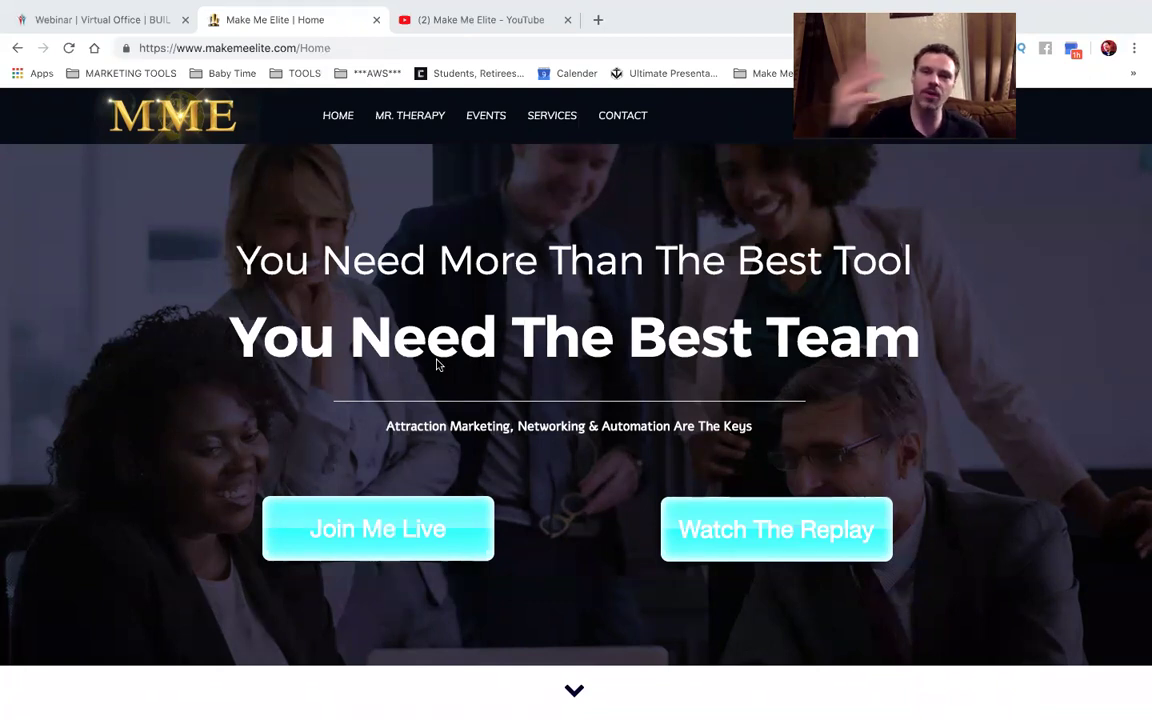
click(500, 121)
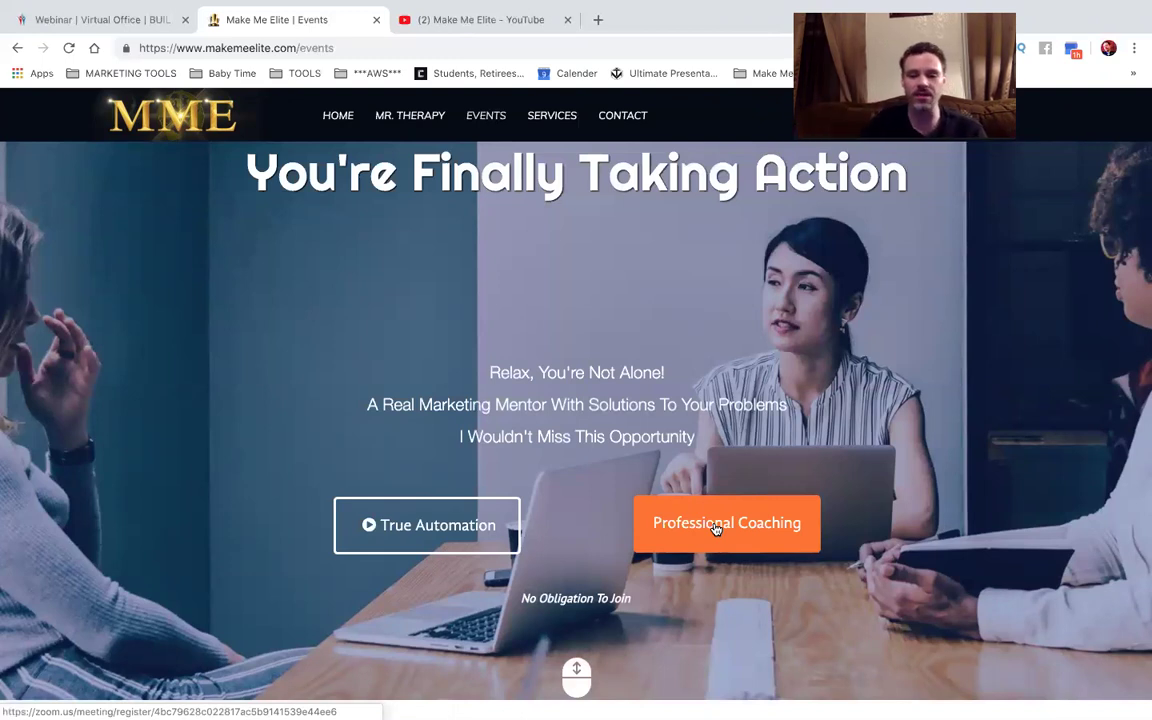
scroll(716, 528, down, 6)
scroll(712, 526, up, 4)
scroll(714, 528, up, 2)
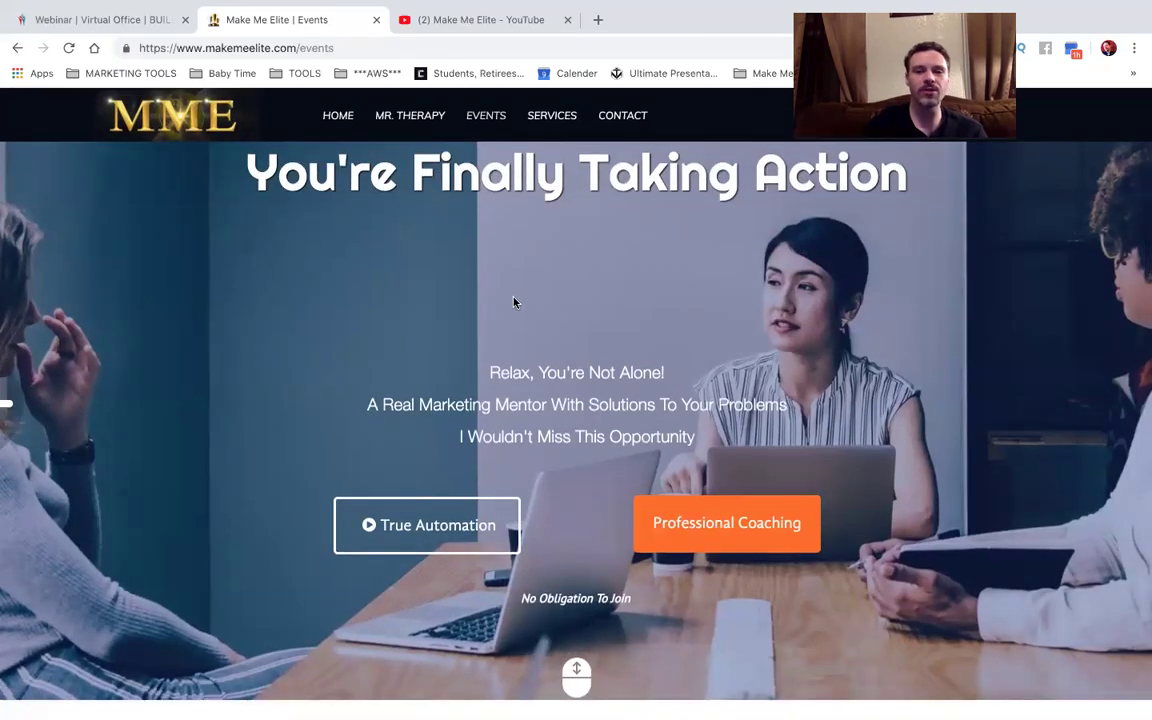
scroll(514, 302, left, 5)
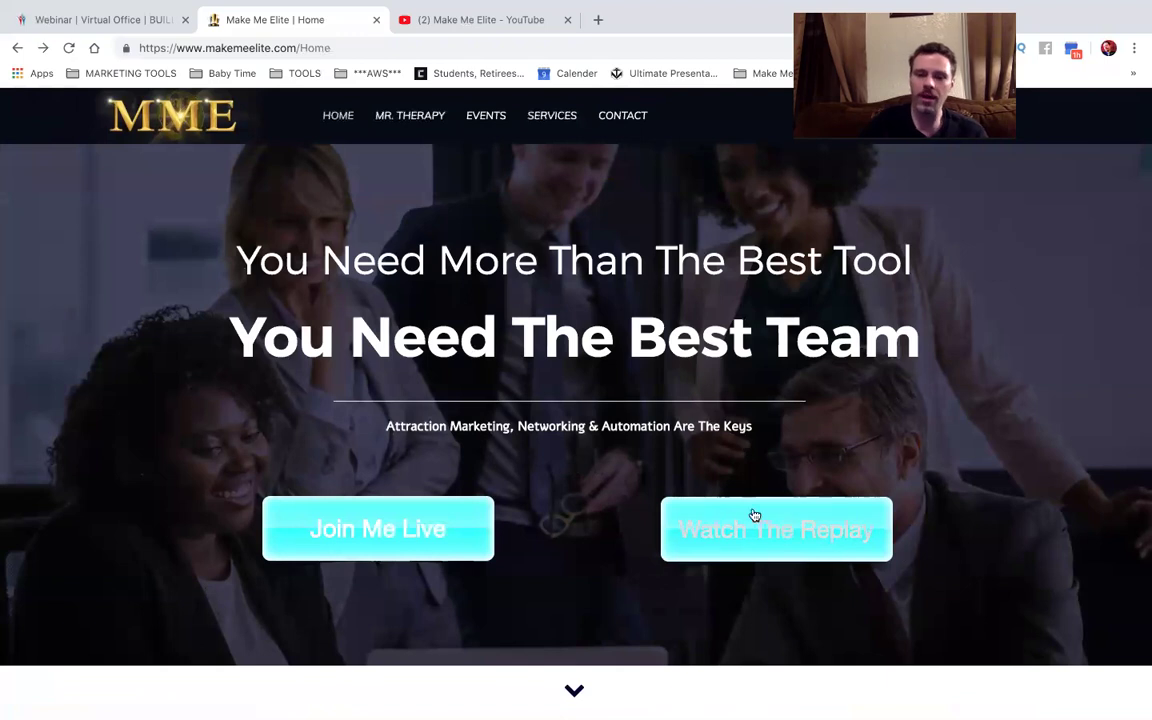
Switch to the Make Me Elite YouTube channel, open the "7 Day Income With BuilderAll" video and pause it.
click(505, 21)
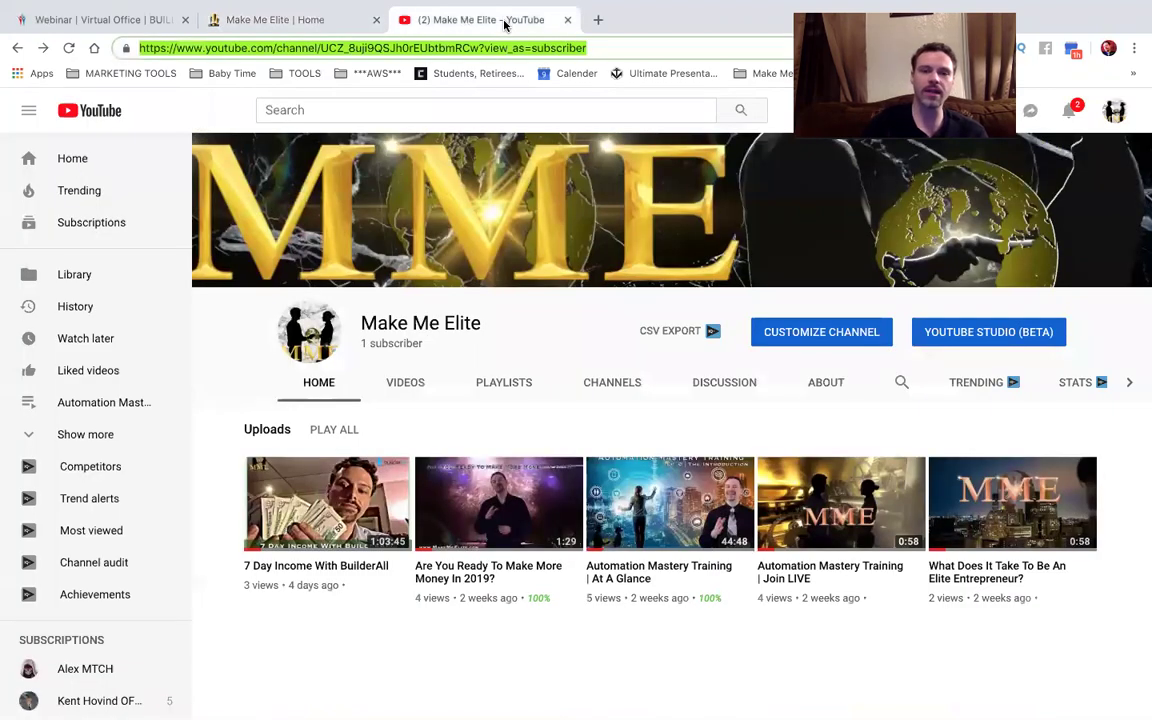
click(352, 508)
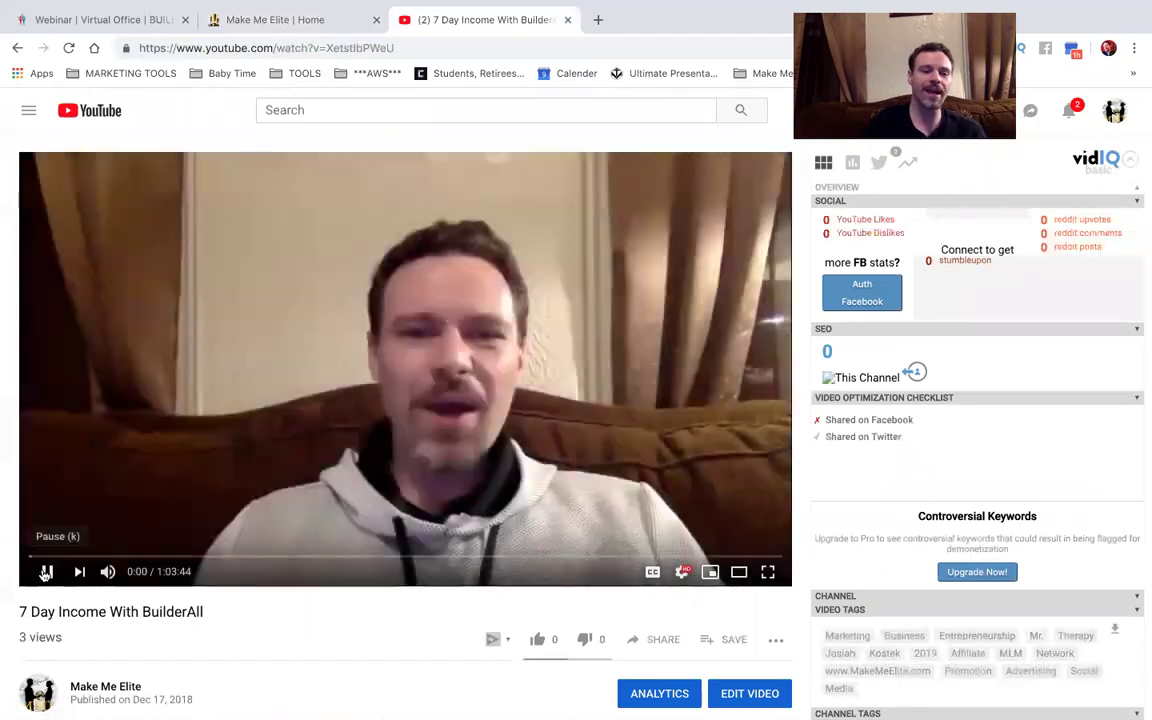
click(46, 571)
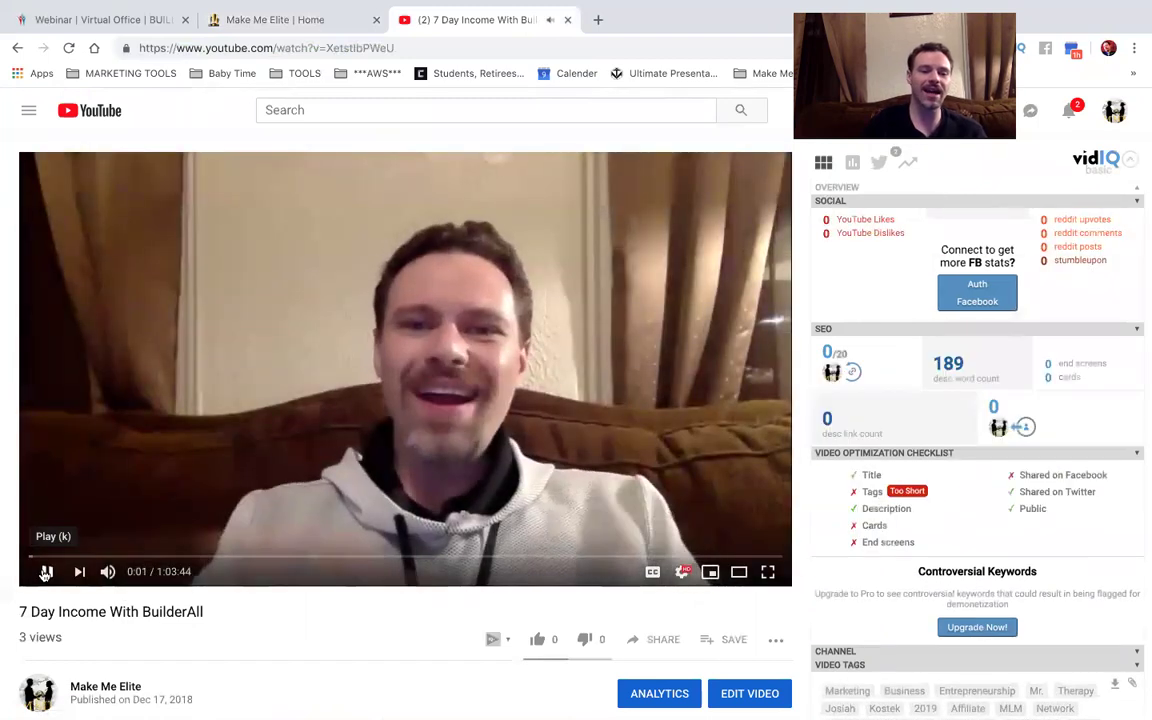
Examine the video's description, comments area and vidIQ statistics.
scroll(283, 377, down, 1)
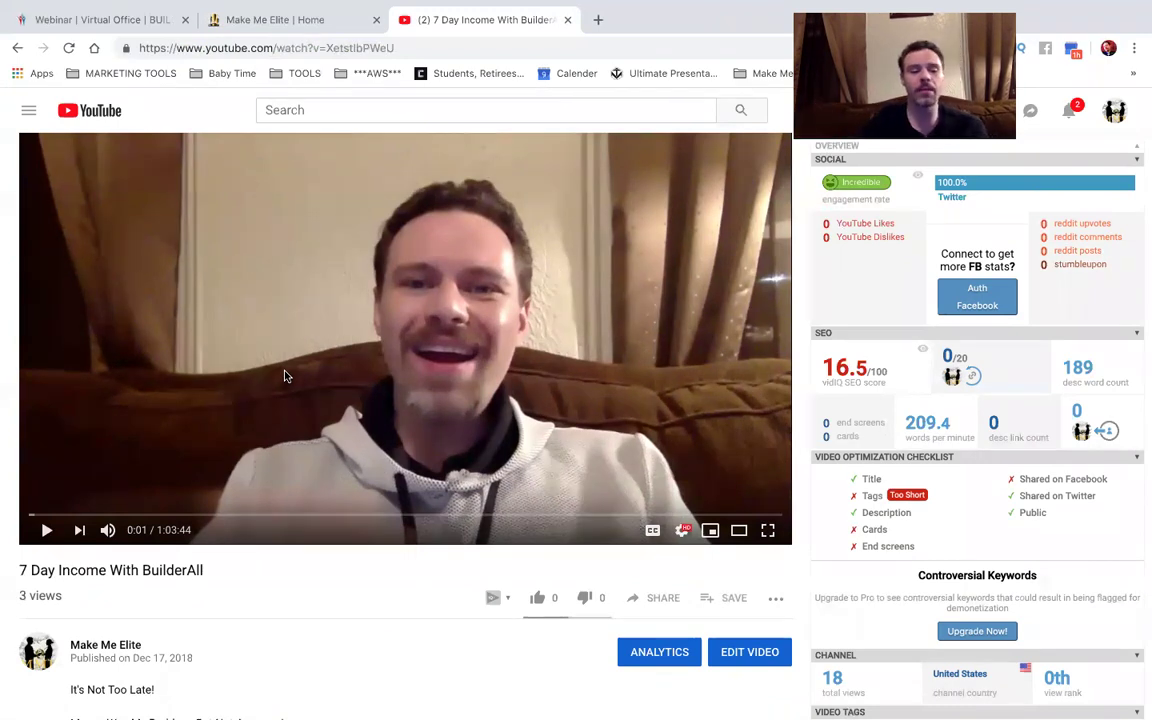
scroll(285, 376, down, 2)
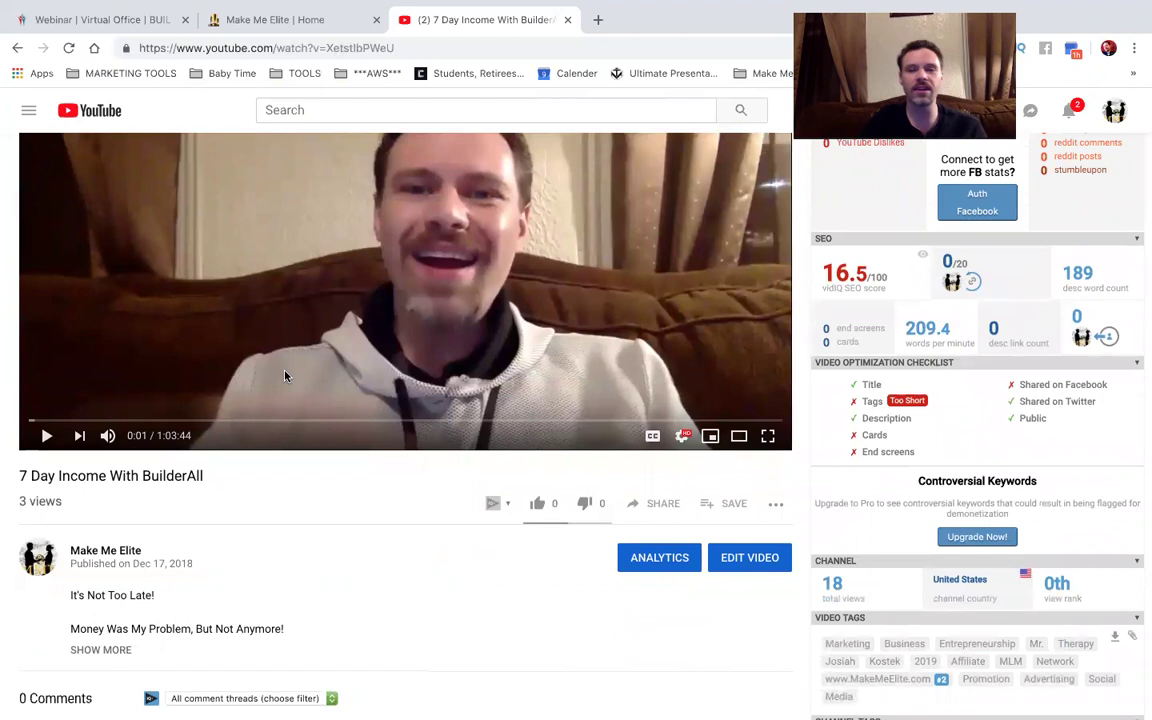
scroll(285, 376, down, 2)
scroll(285, 376, down, 2)
scroll(285, 376, up, 5)
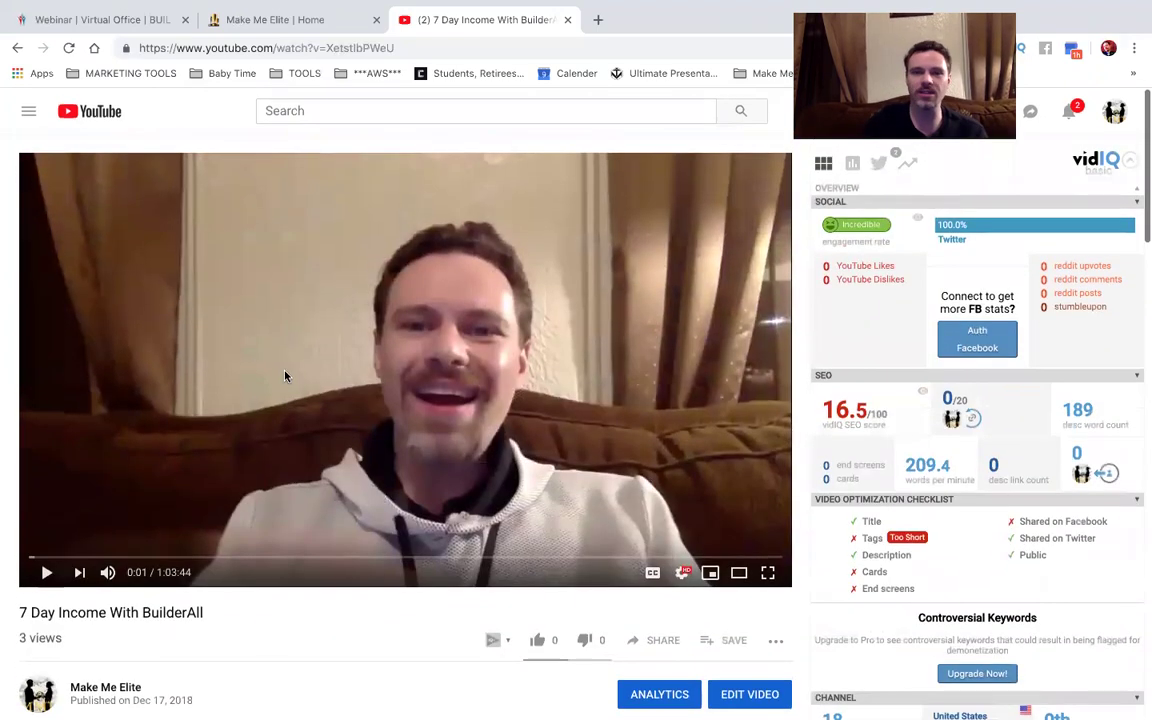
scroll(285, 376, down, 3)
scroll(285, 376, up, 4)
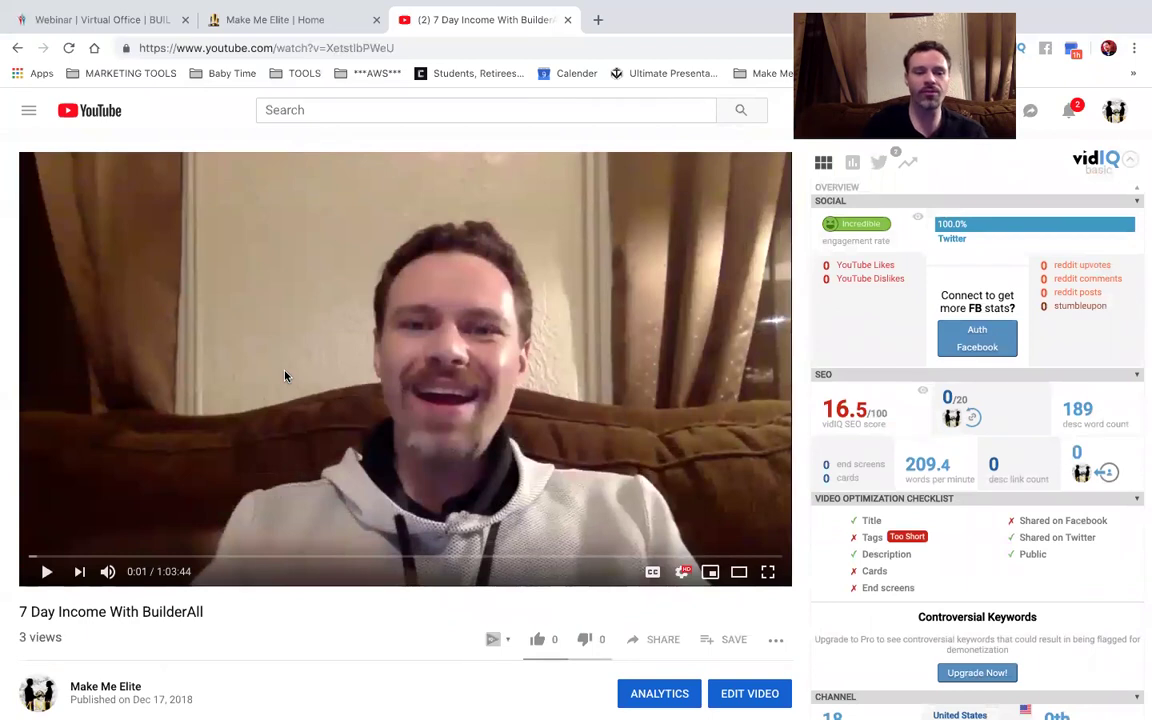
Switch back to the Make Me Elite site, read through the Mr. Therapy page and return to the home page.
click(255, 20)
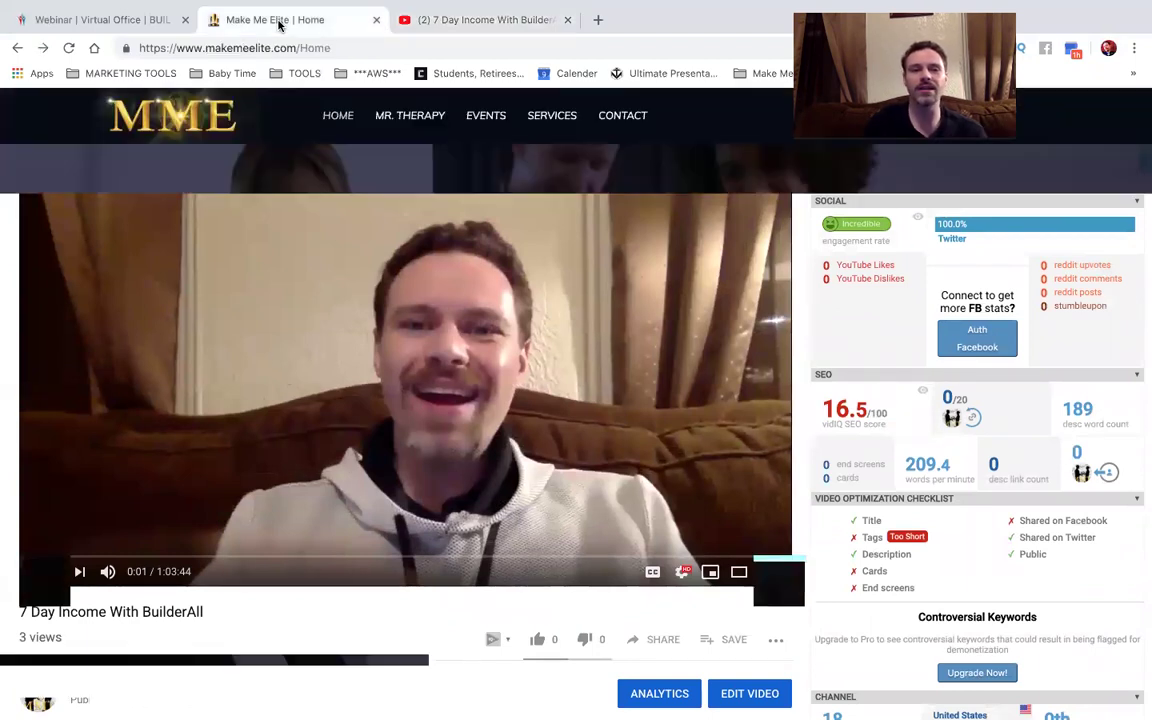
click(887, 214)
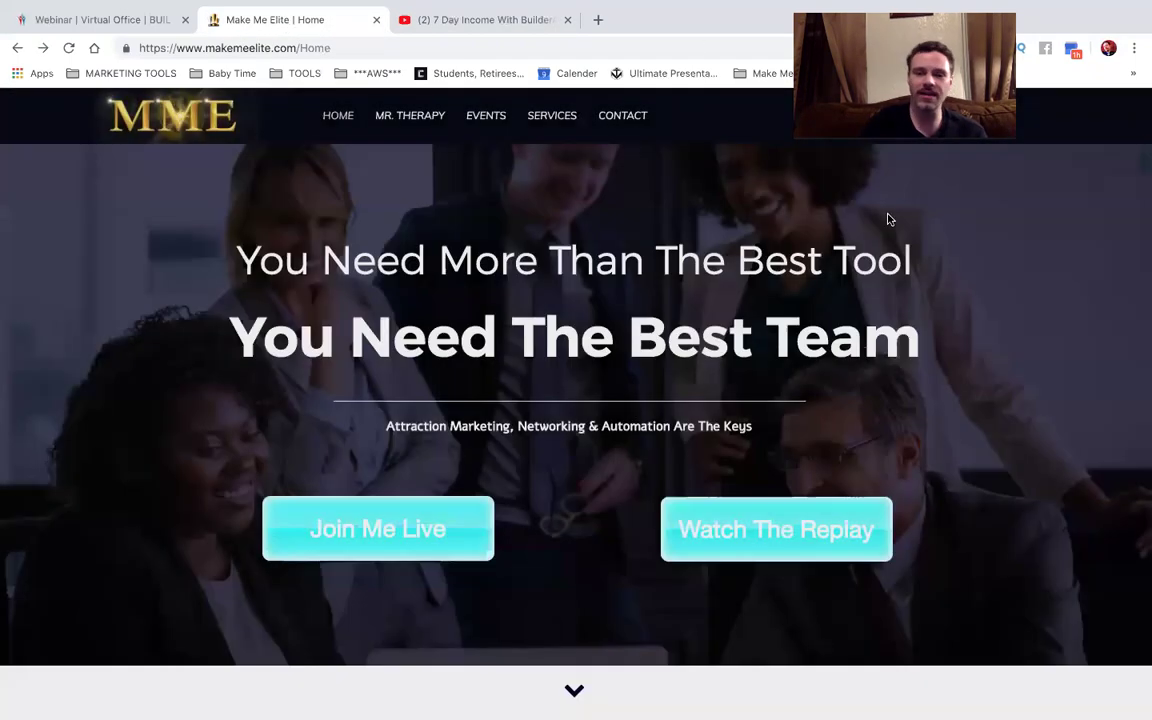
scroll(893, 280, down, 2)
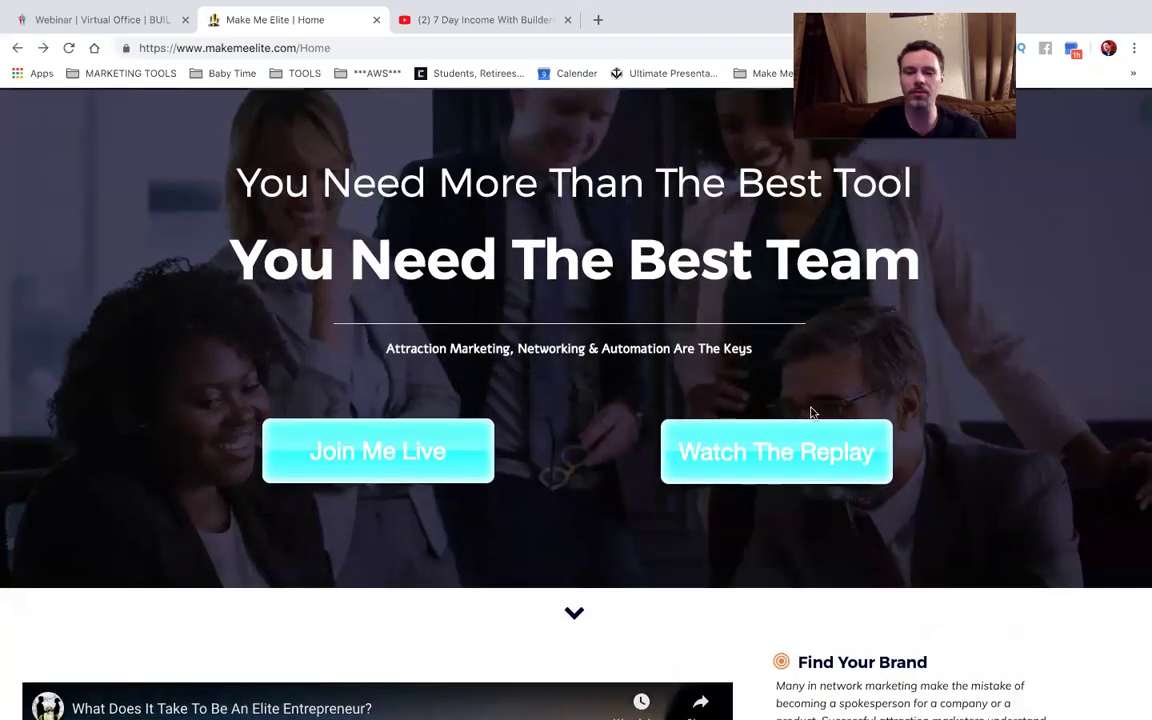
click(786, 462)
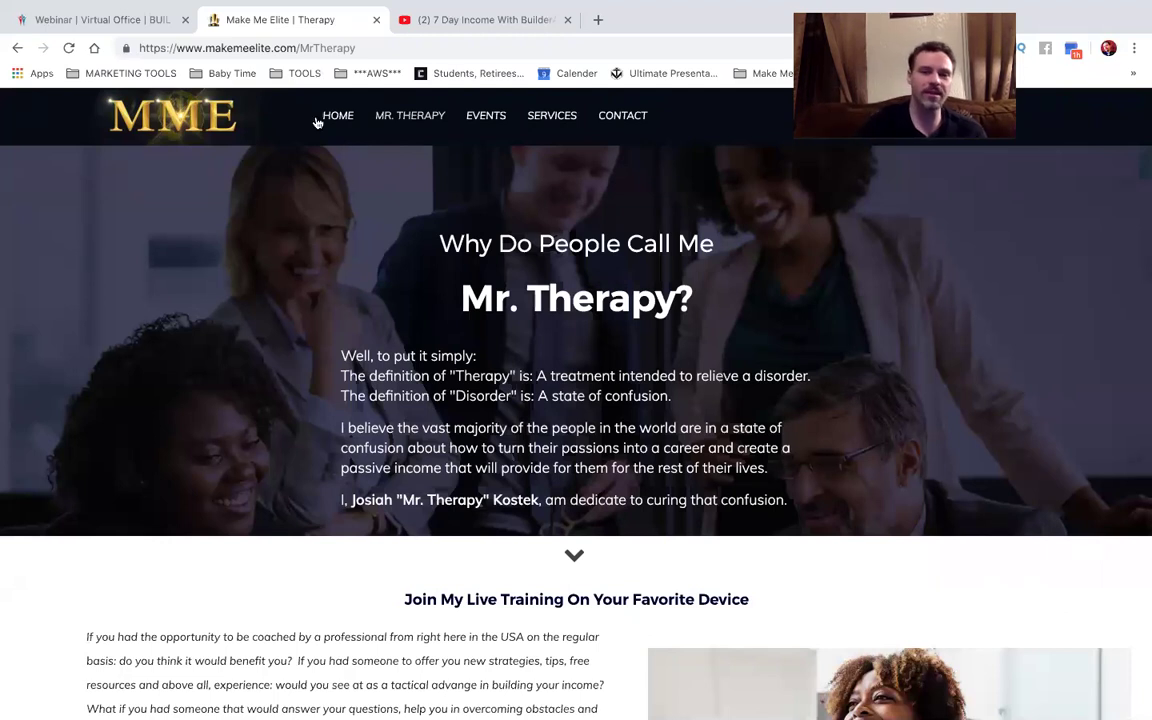
scroll(681, 392, down, 3)
scroll(680, 393, up, 4)
scroll(686, 391, left, 5)
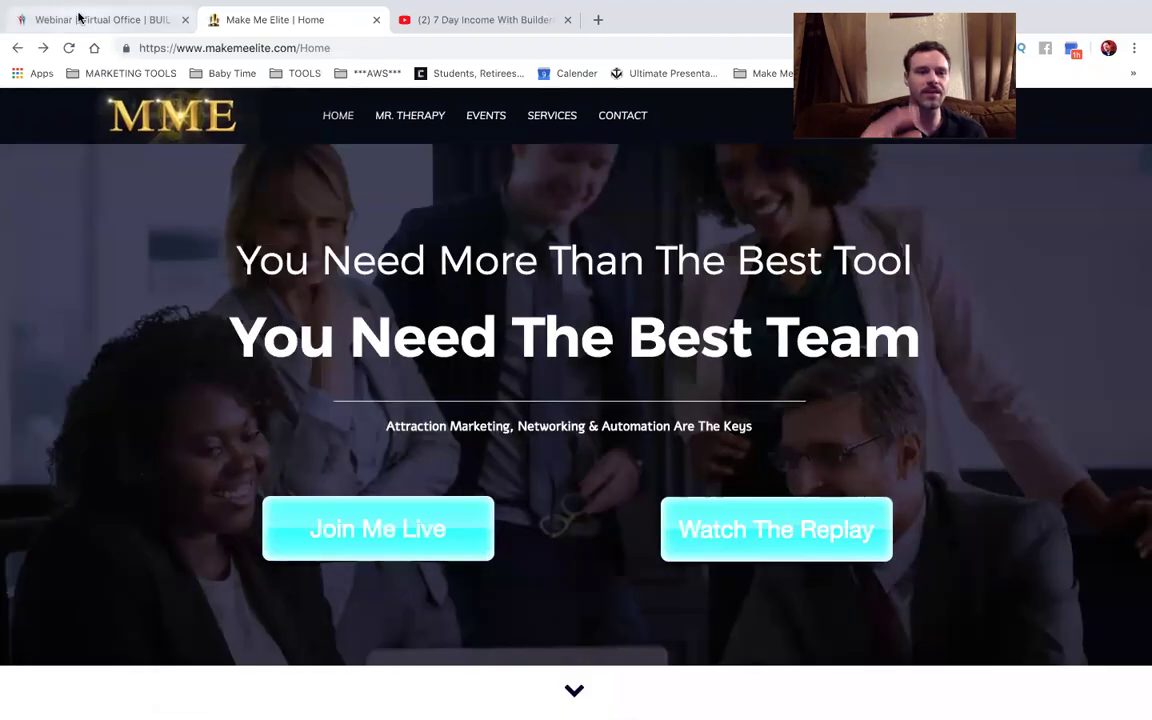
click(79, 17)
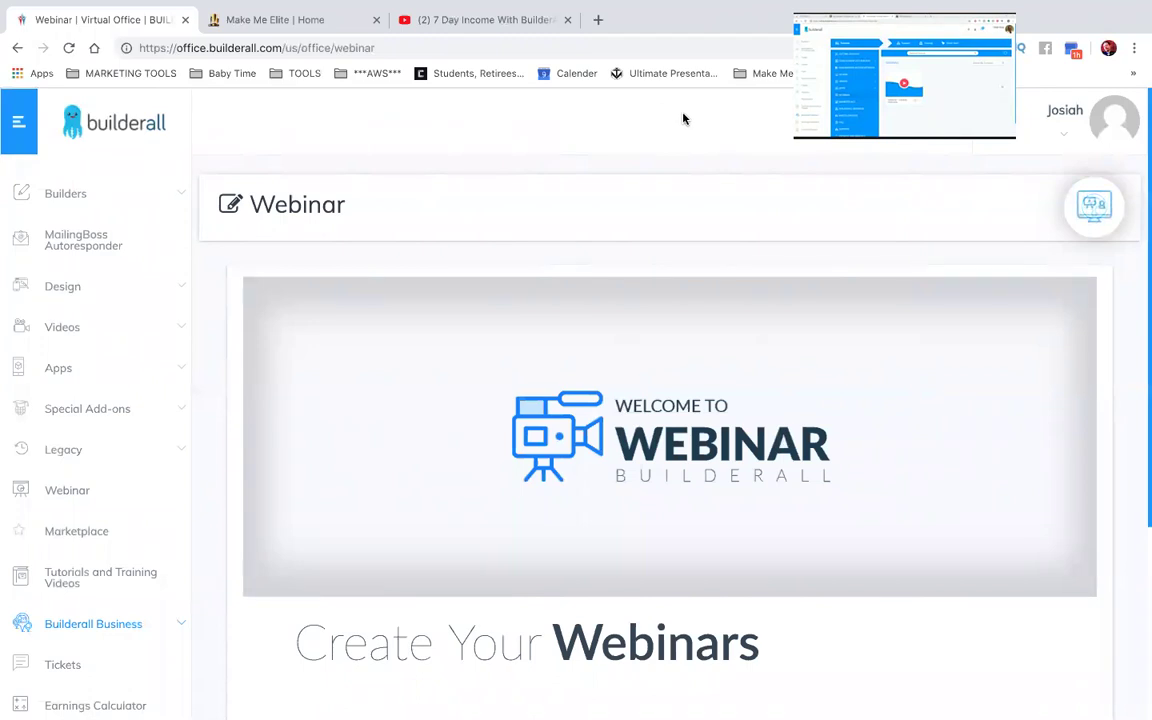
click(510, 20)
click(343, 50)
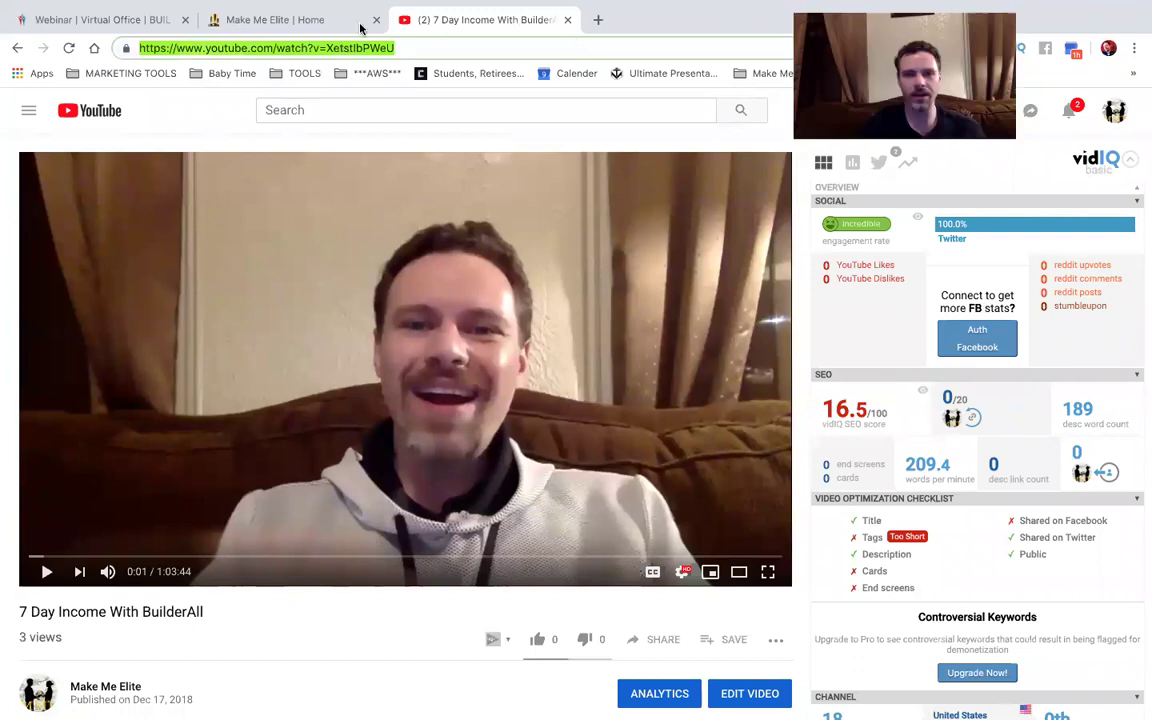
click(334, 20)
click(887, 213)
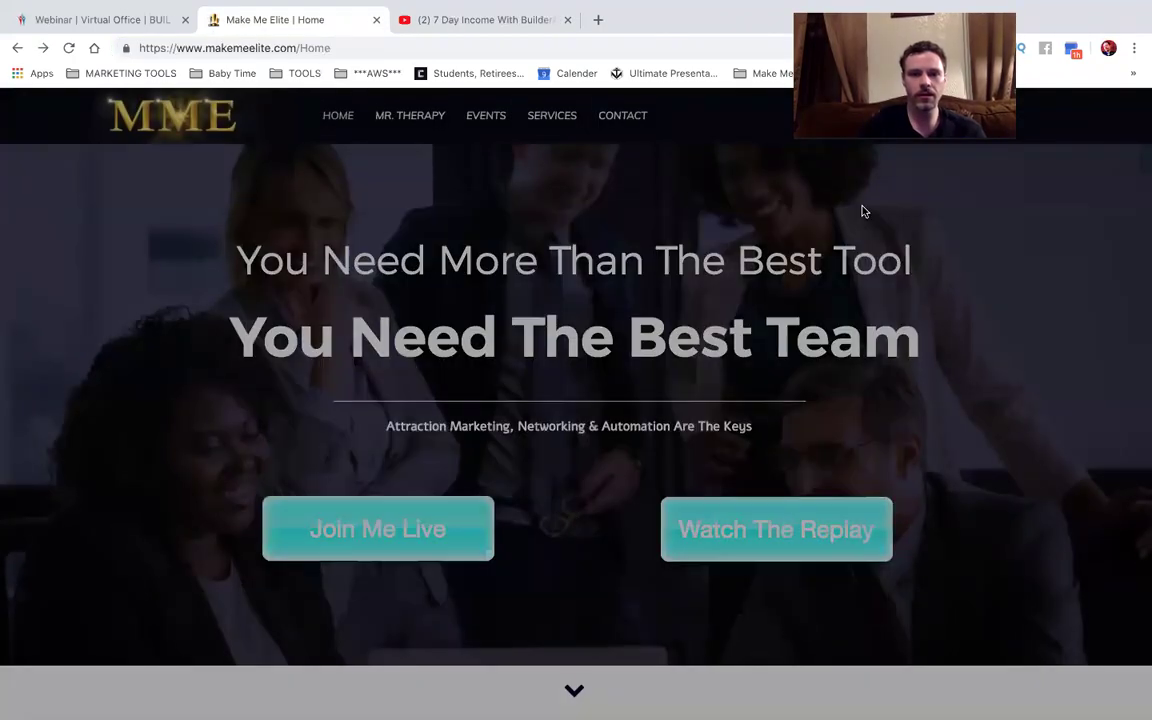
Switch to the Builderall virtual office and look over the Webinar page, its existing webinars and the available tool categories.
click(155, 28)
scroll(479, 262, down, 2)
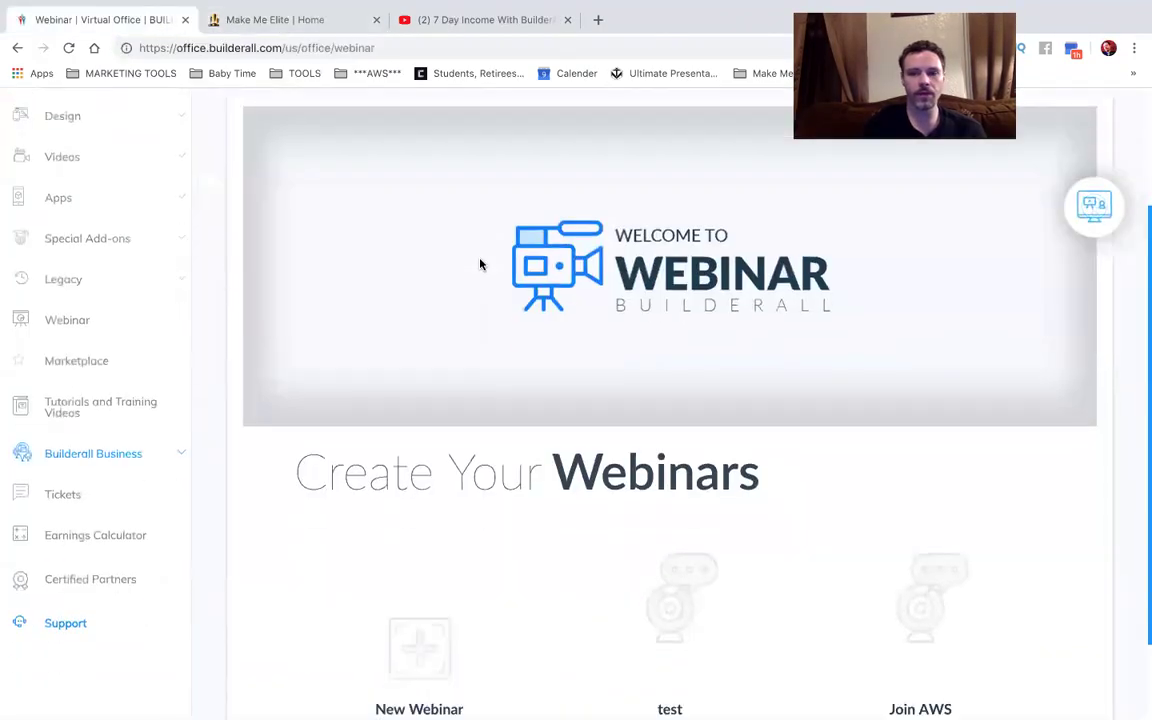
scroll(479, 262, up, 2)
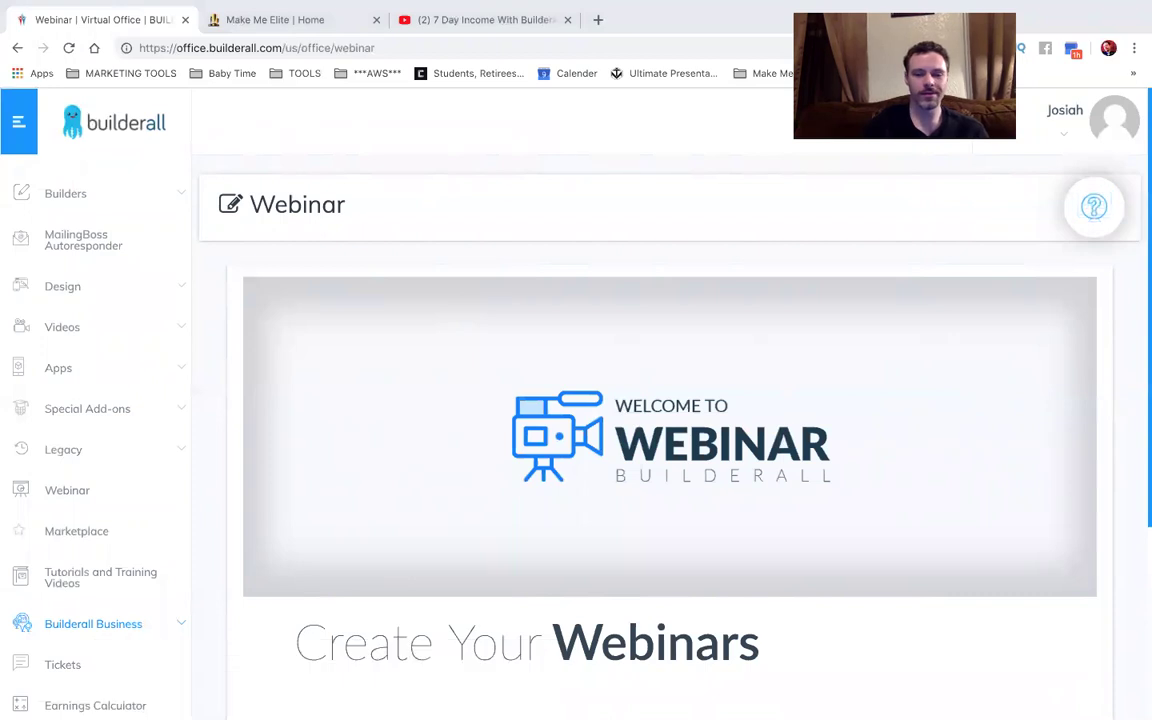
mouse_move(926, 690)
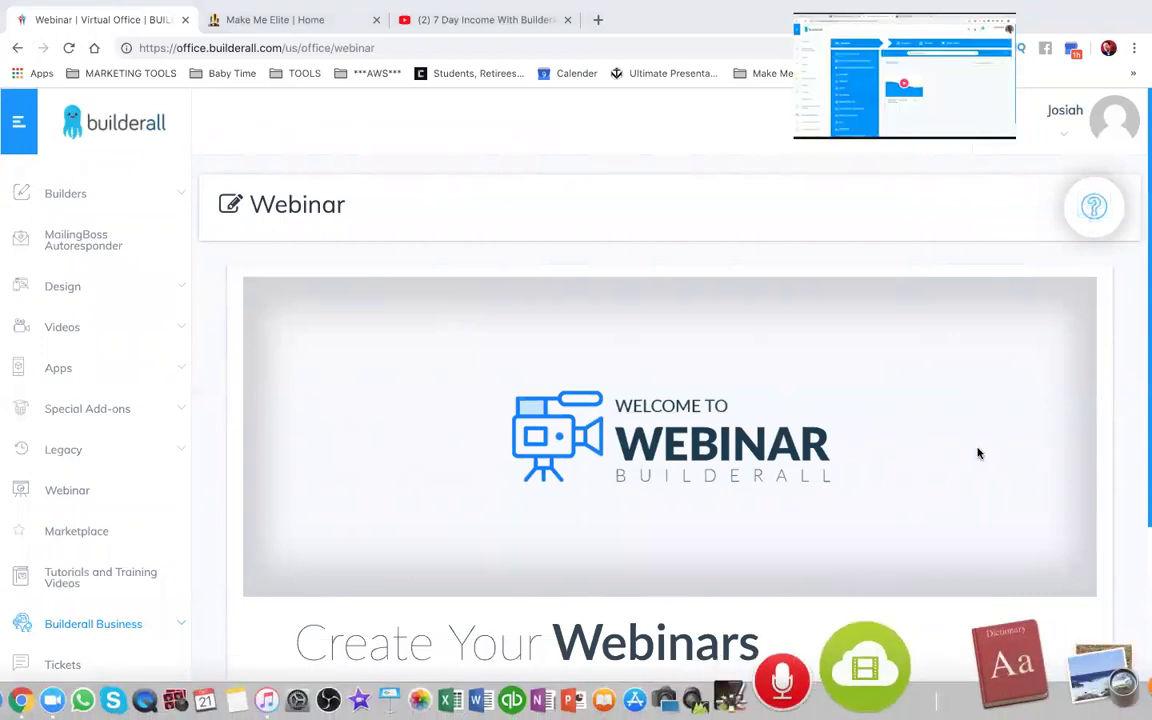
scroll(845, 290, down, 1)
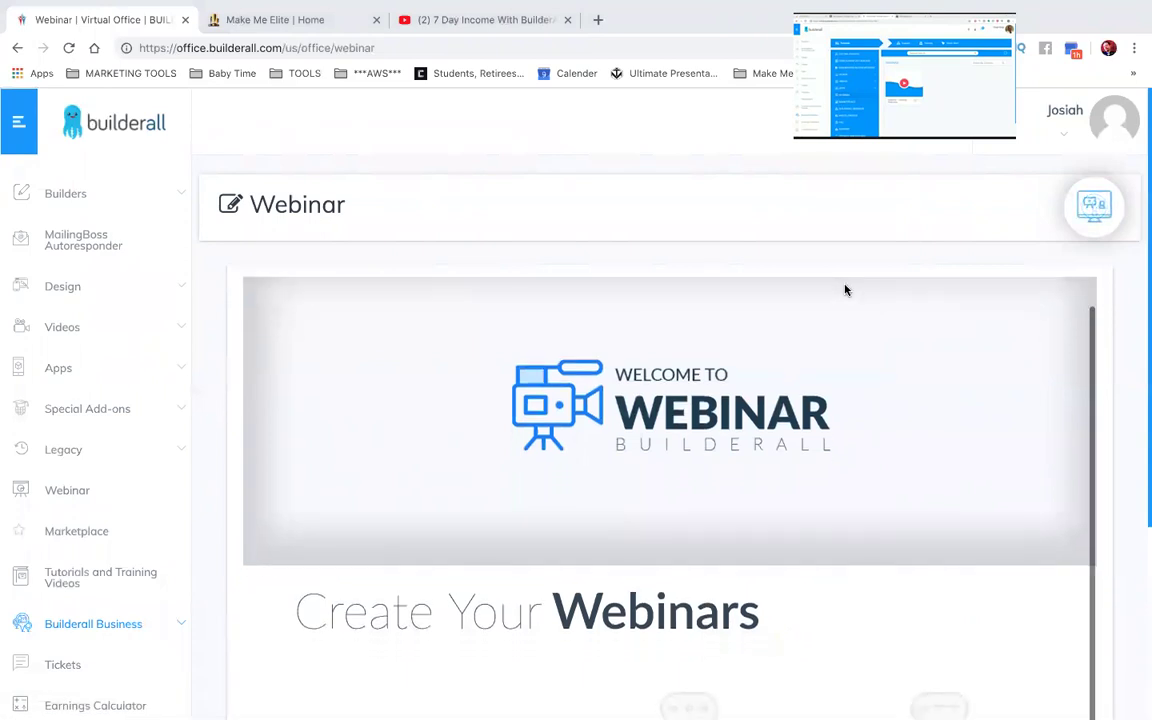
scroll(845, 290, down, 1)
scroll(845, 290, up, 1)
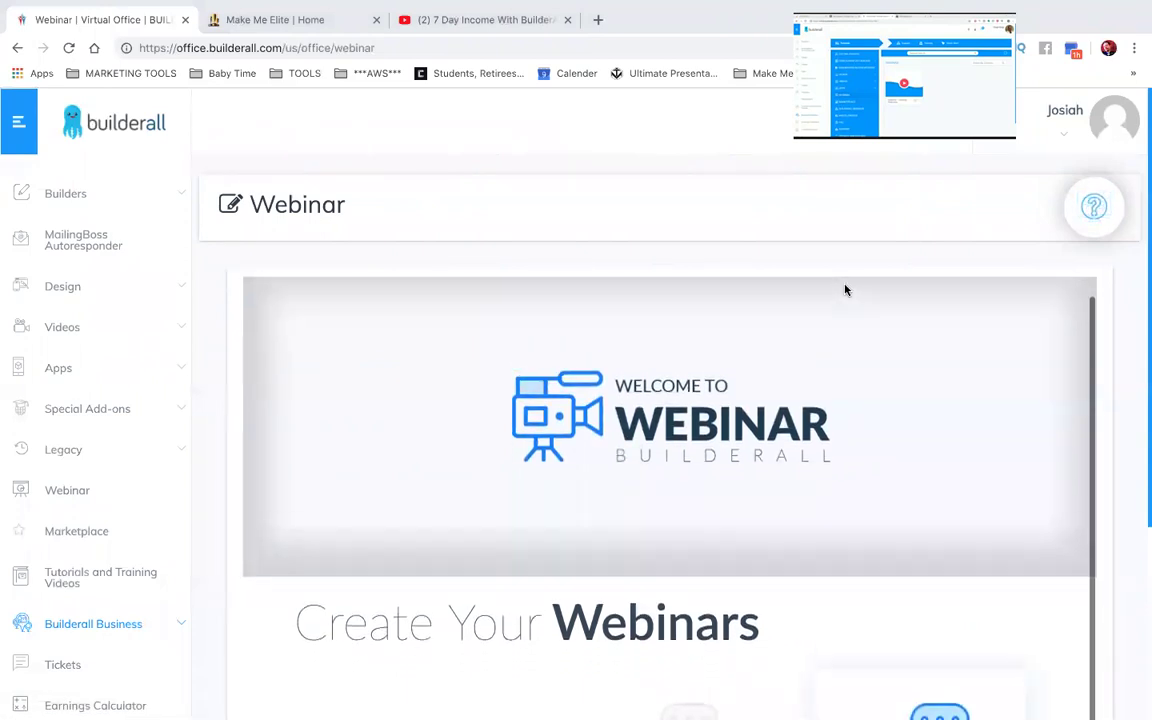
scroll(845, 290, down, 1)
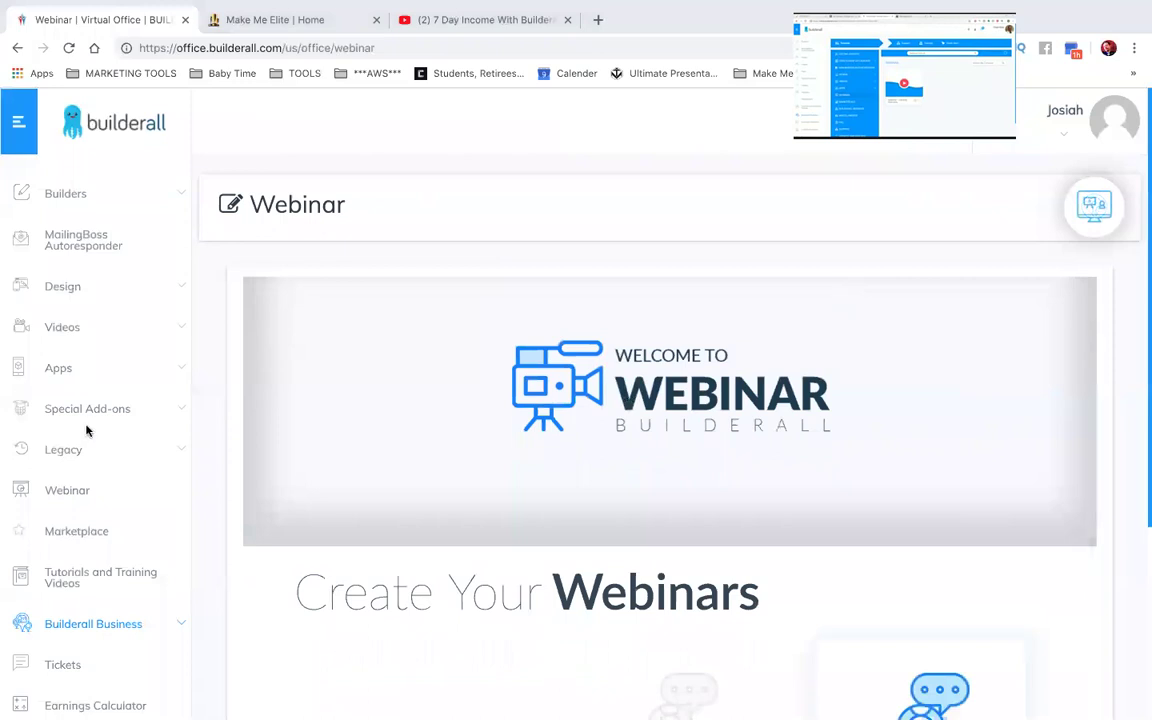
scroll(103, 432, down, 1)
scroll(103, 432, up, 1)
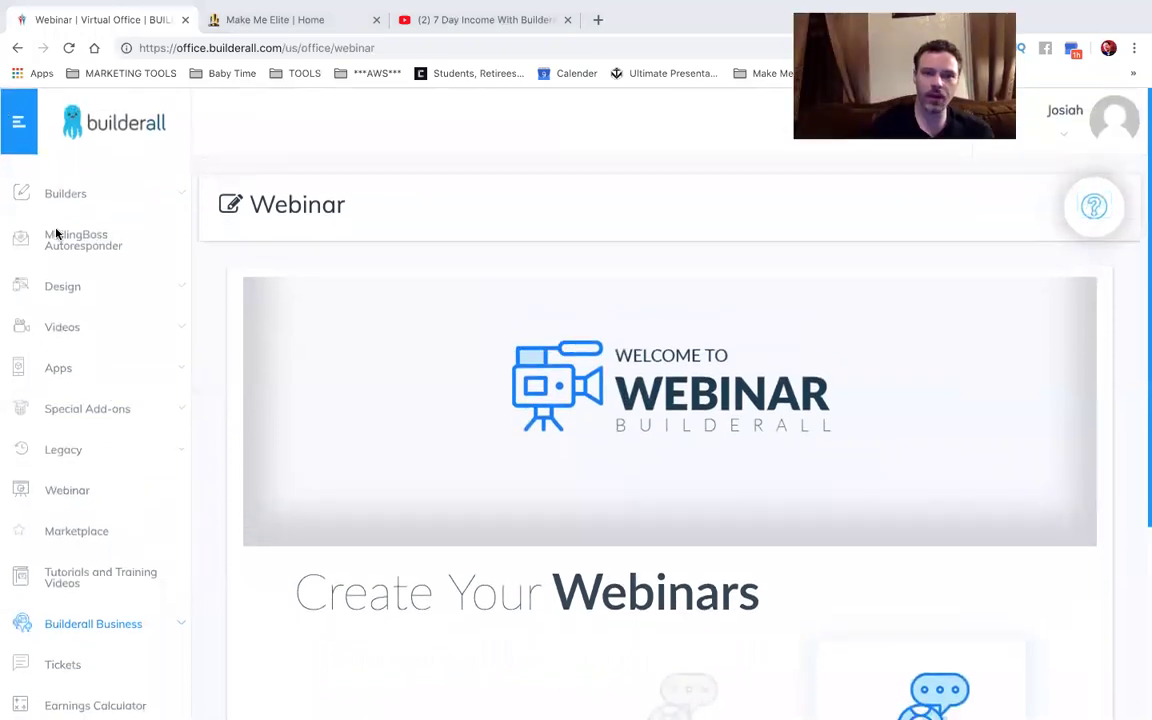
scroll(116, 134, down, 3)
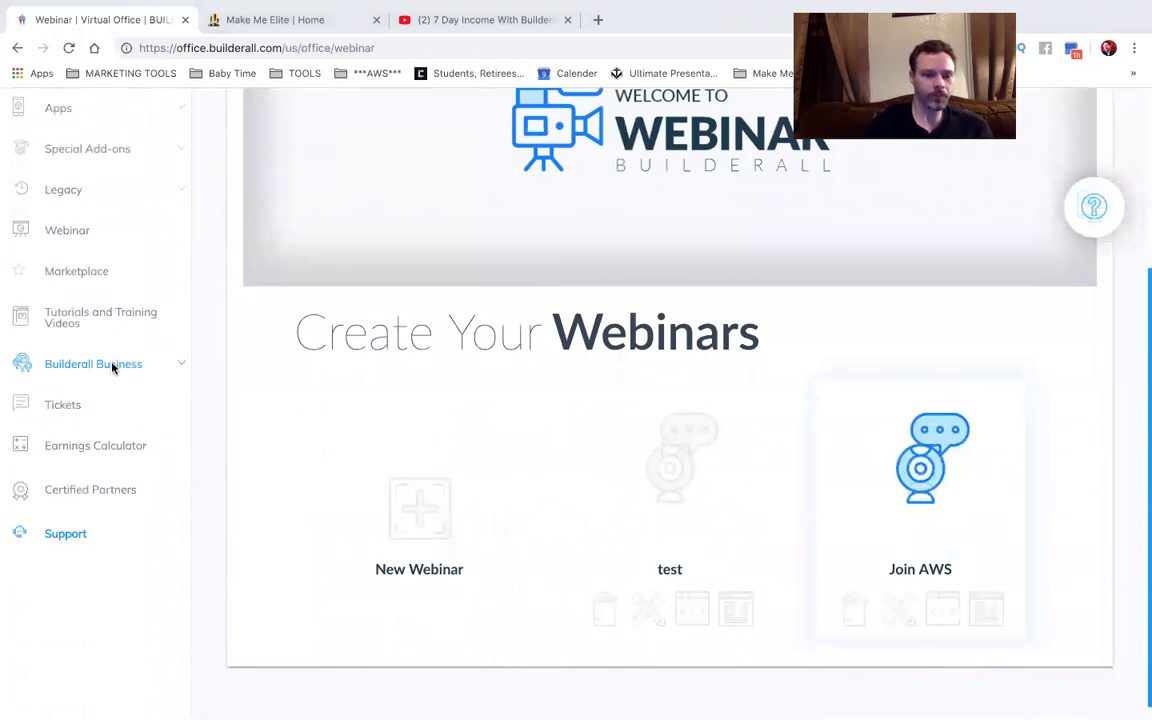
scroll(170, 355, up, 2)
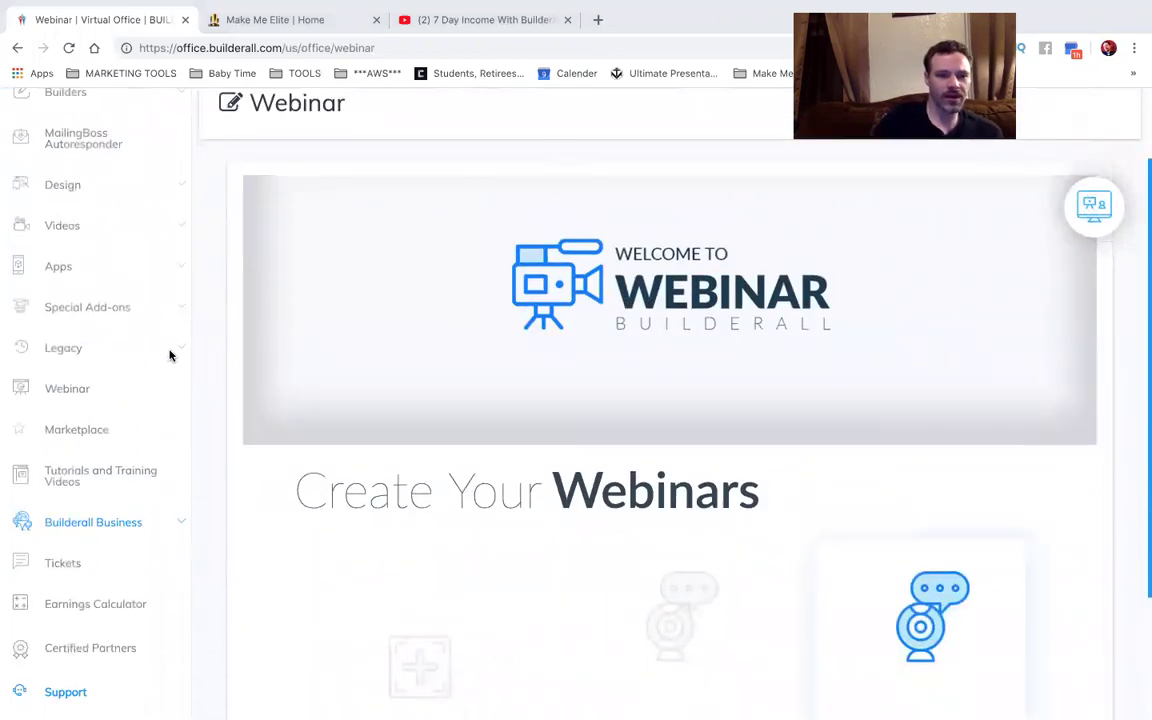
Expand the Builderall Business section and review its entries, from Dashboard to Elements.
click(144, 520)
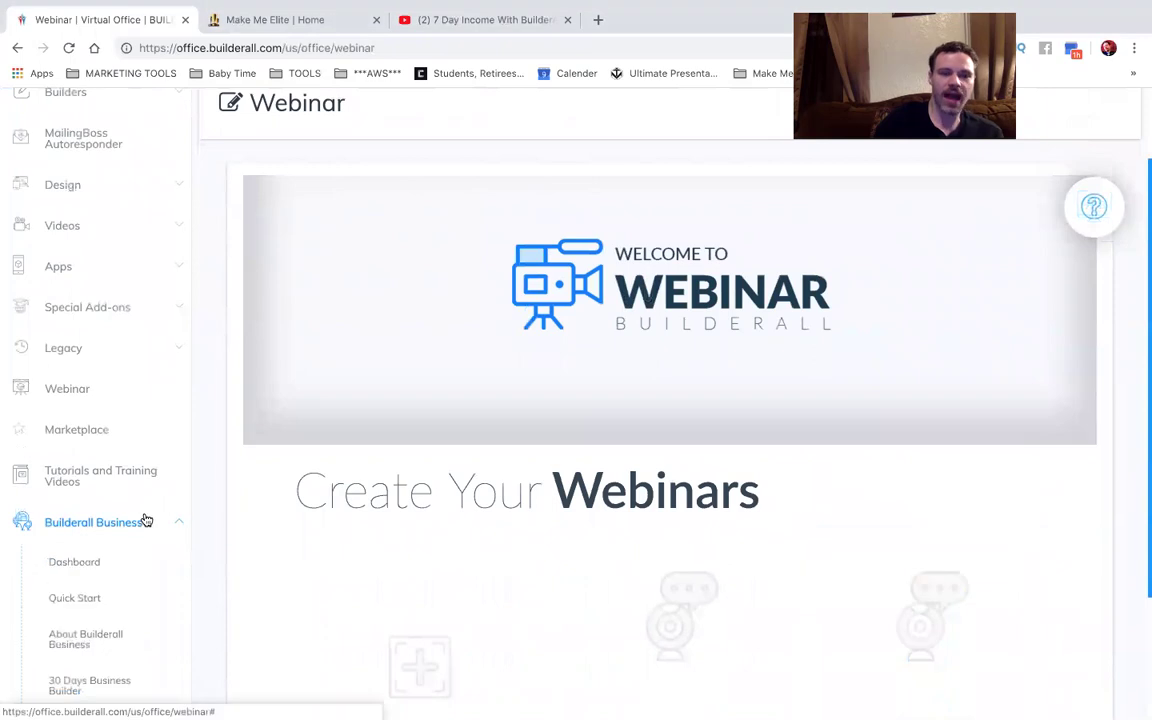
scroll(180, 494, down, 3)
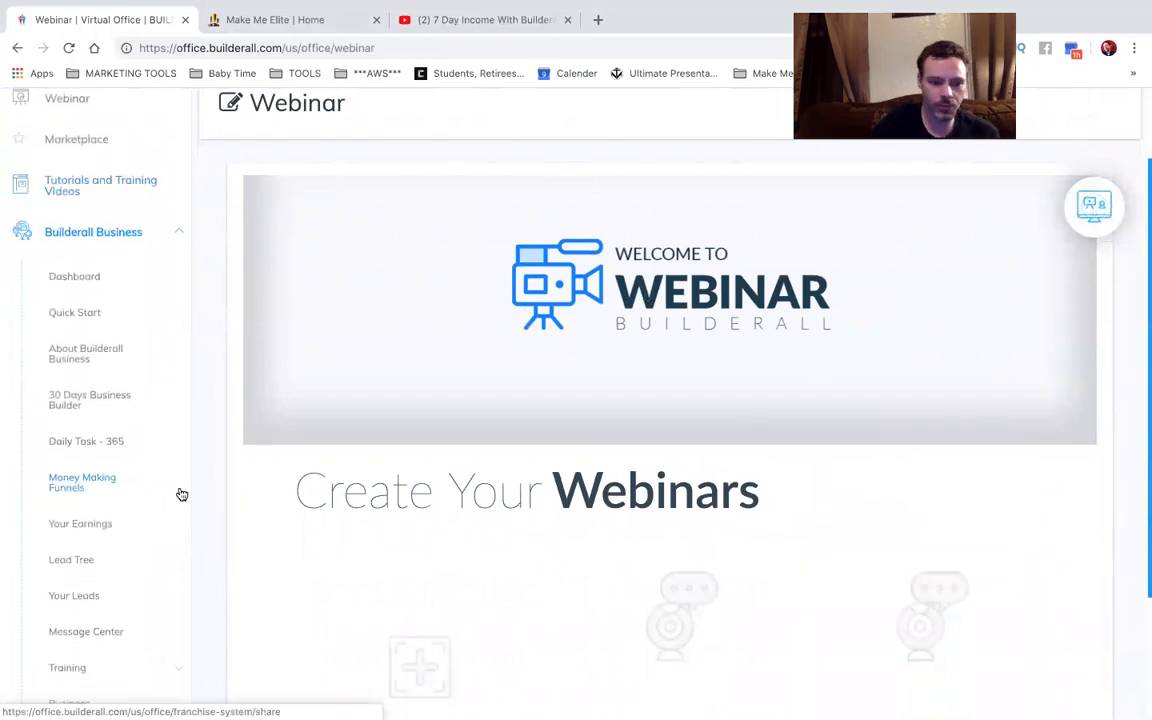
scroll(181, 494, down, 2)
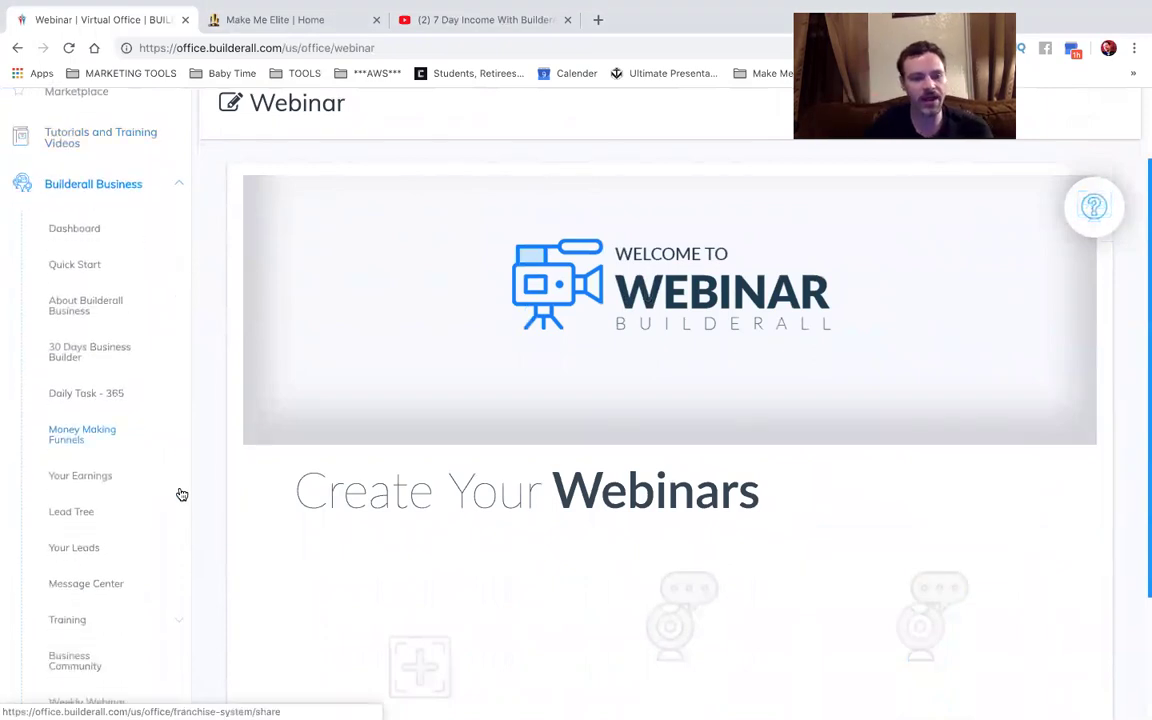
scroll(181, 494, down, 1)
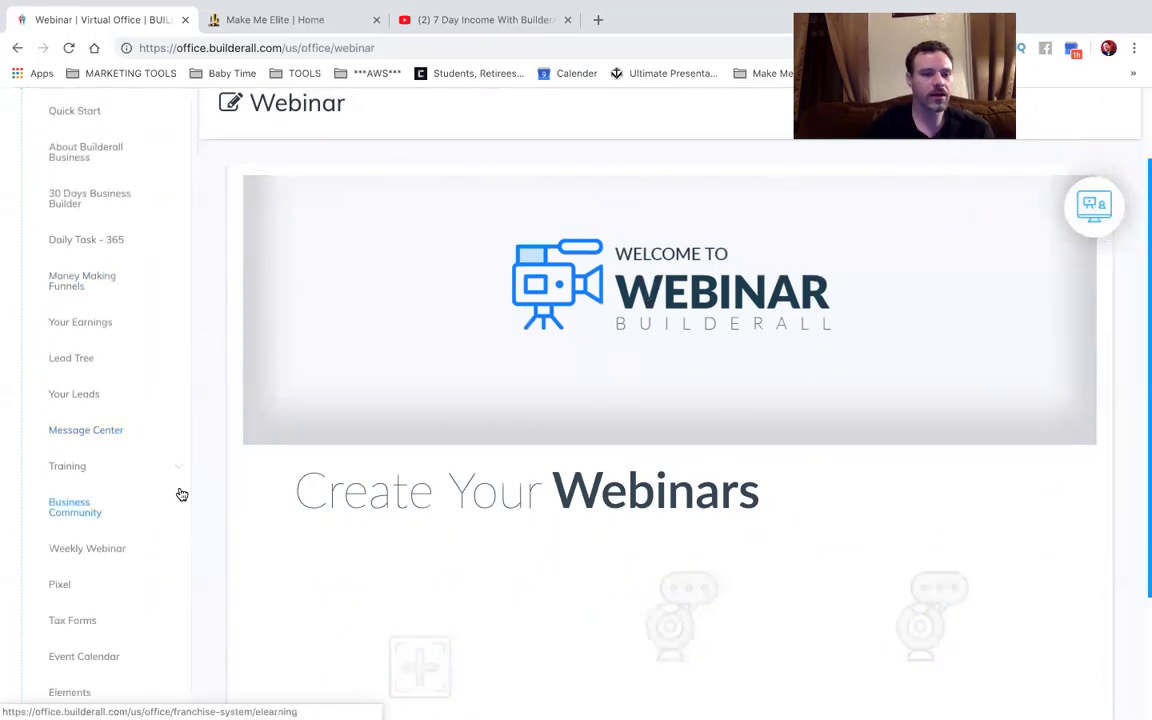
scroll(72, 586, down, 1)
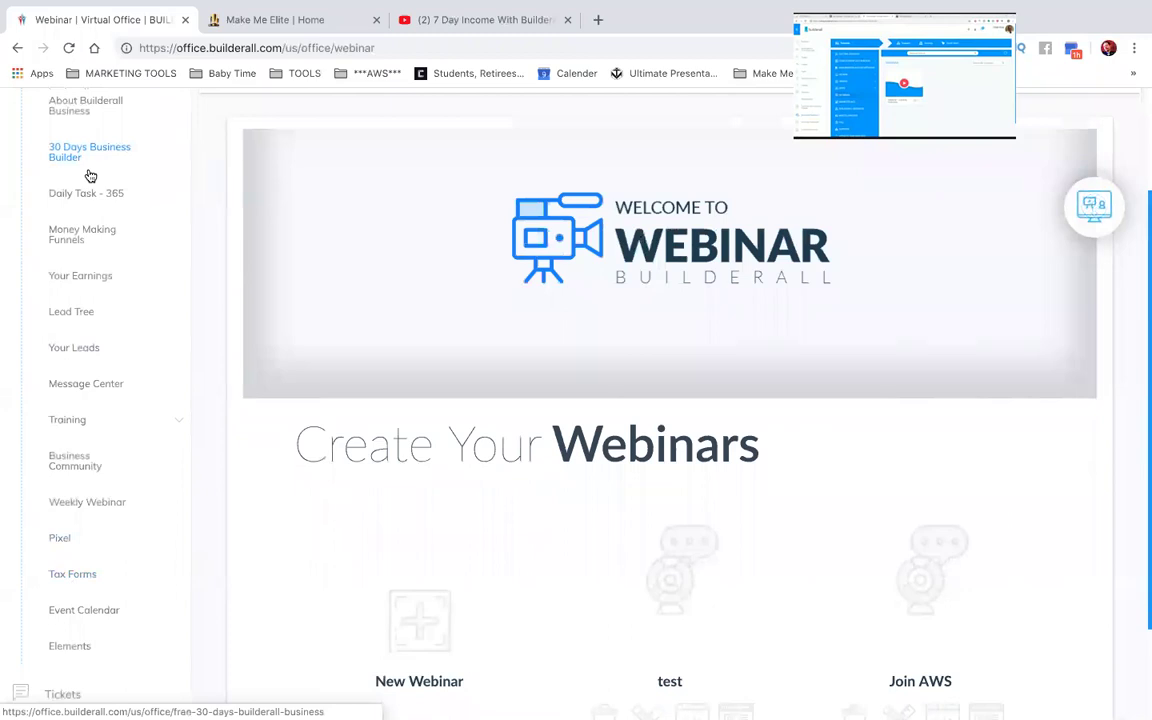
scroll(90, 176, up, 4)
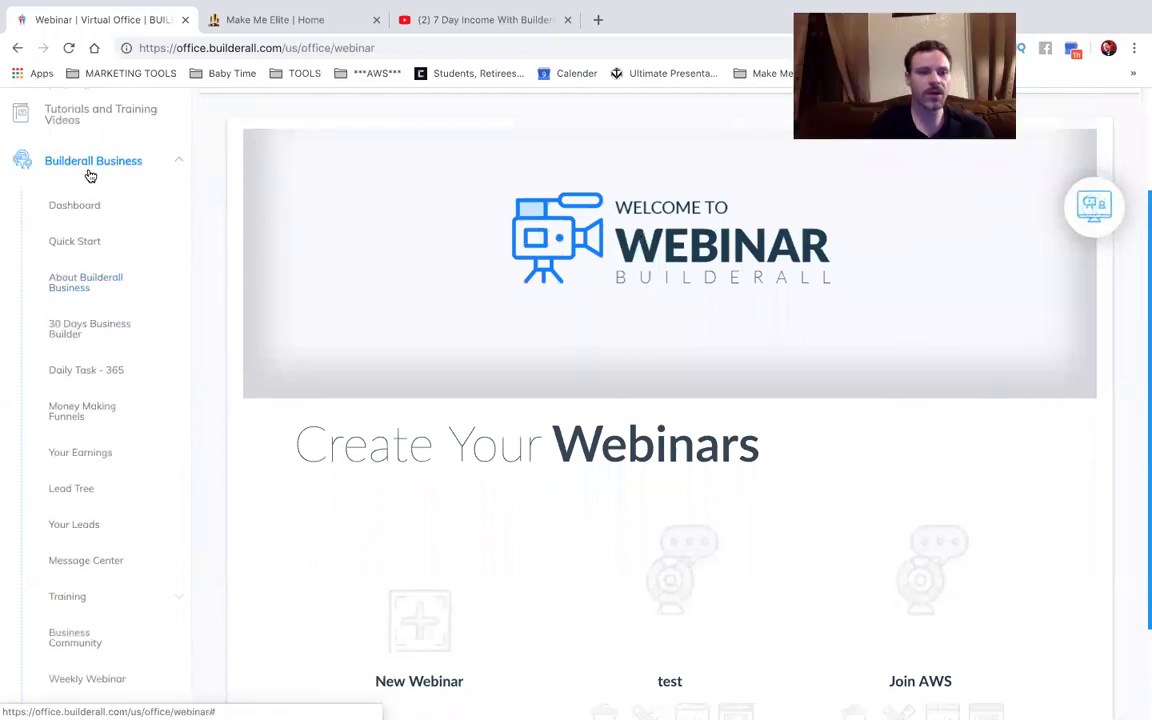
scroll(90, 176, up, 4)
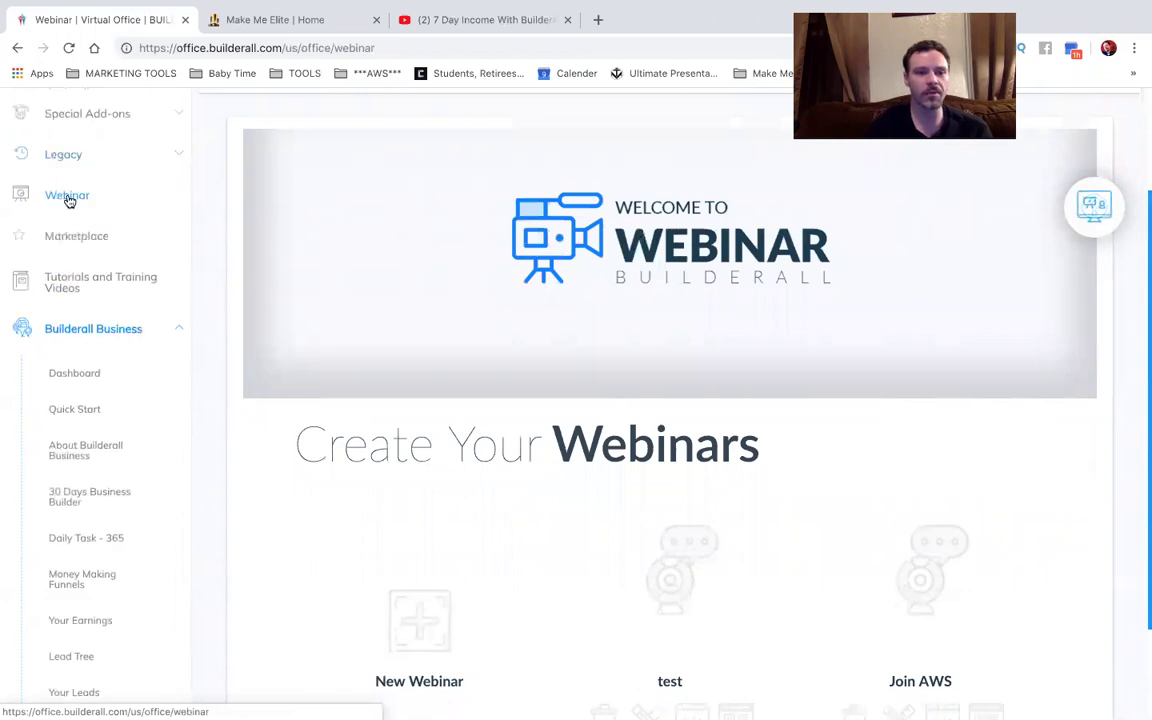
Reload the Webinar page and start adding a new webinar.
click(67, 197)
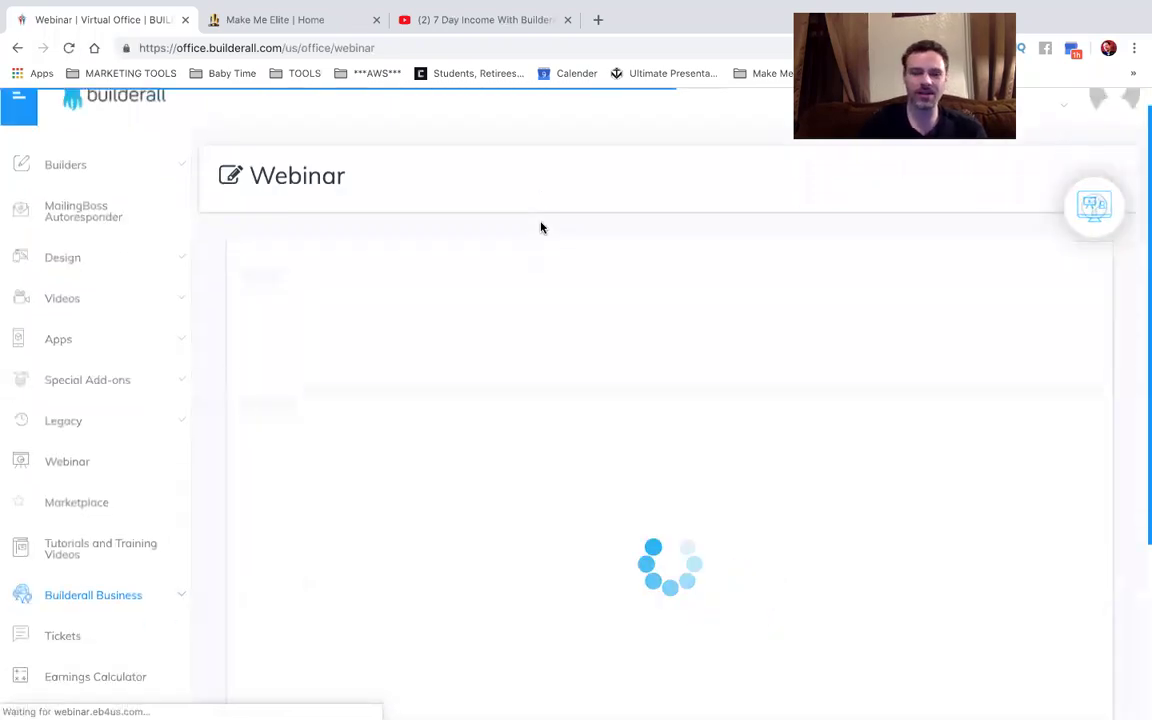
scroll(540, 226, down, 3)
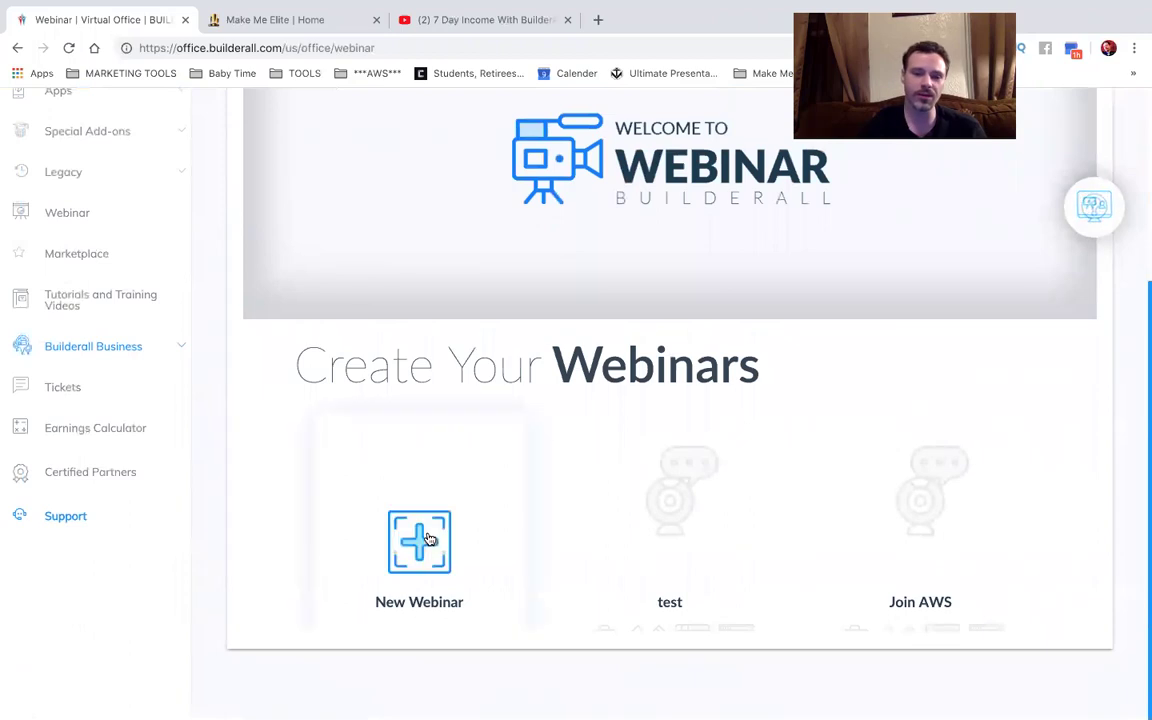
click(430, 539)
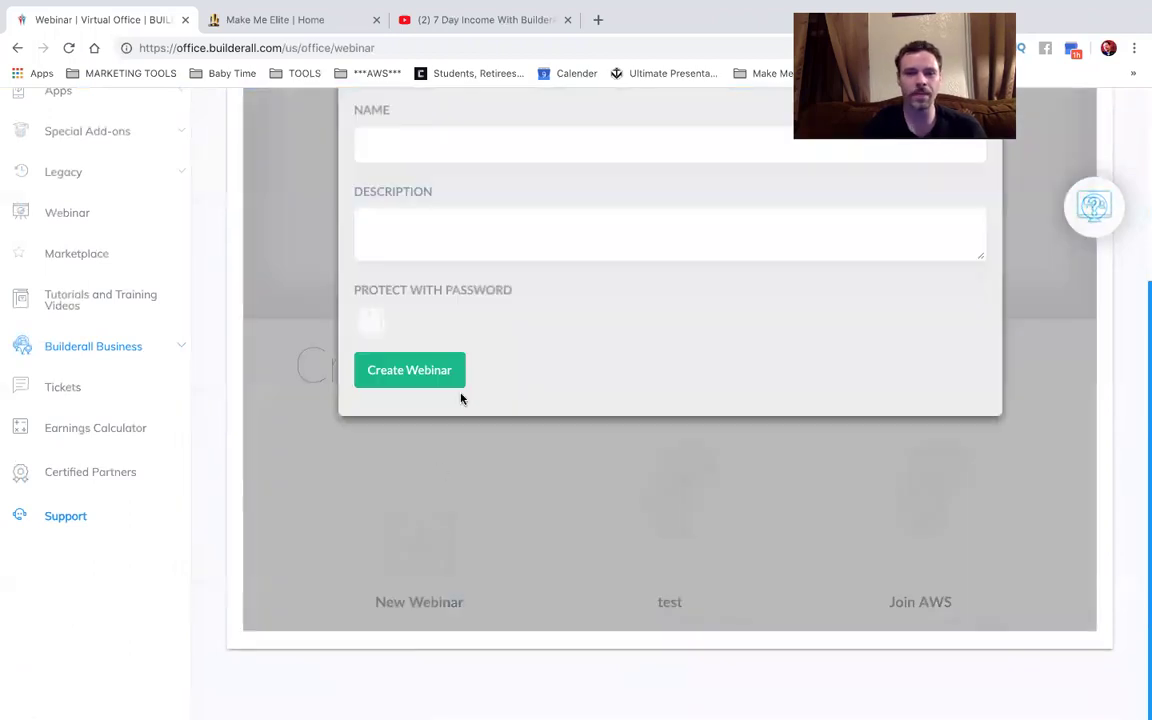
scroll(462, 397, up, 3)
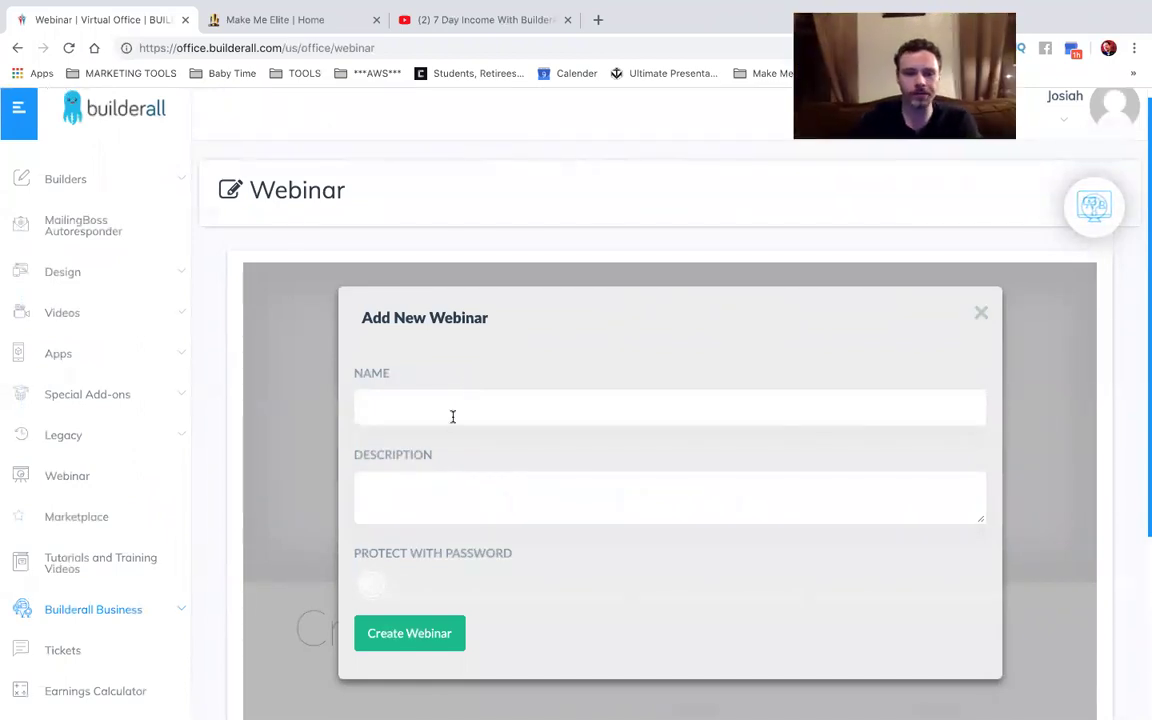
Name the webinar "Automation Mastery Training - 7 Day Growth" and enter the description "How to Start with BuilderAll in 7 Days.".
click(452, 416)
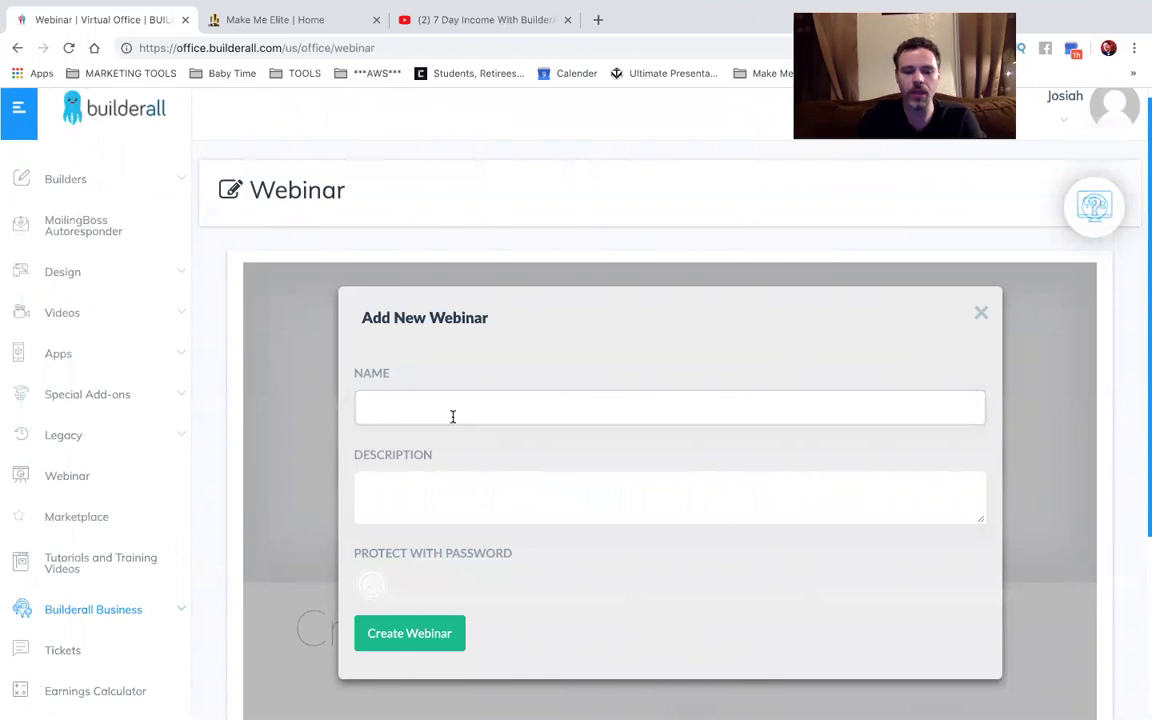
text(Auto)
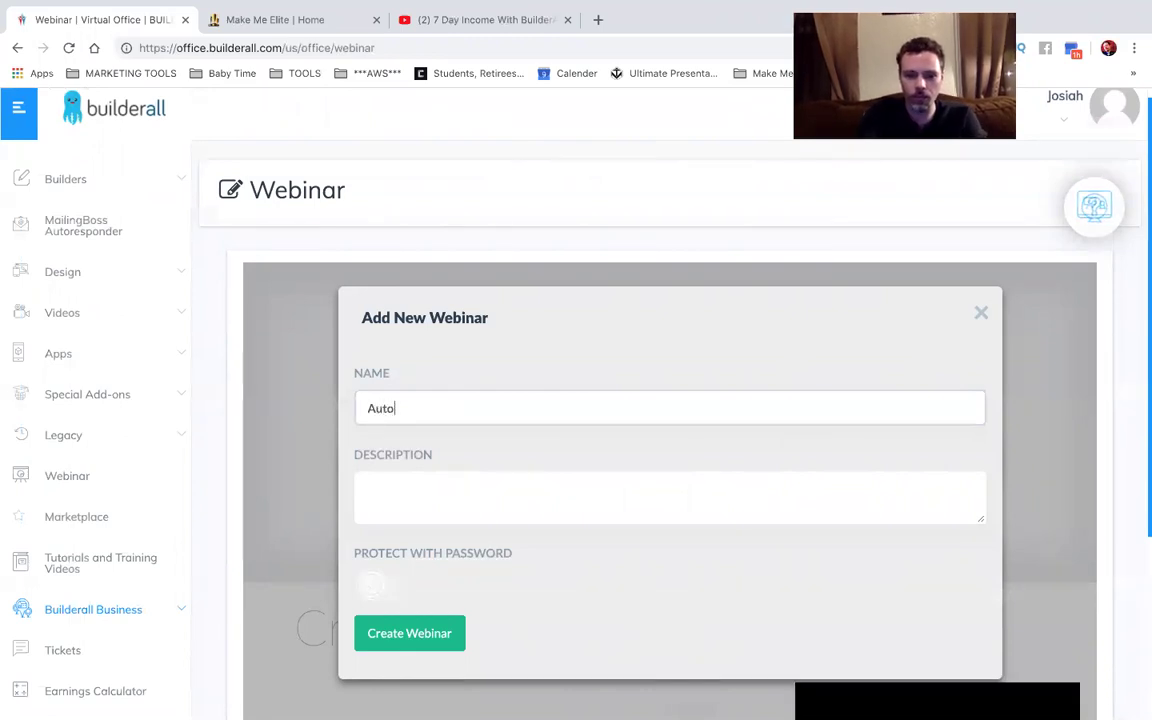
text(mation Mas)
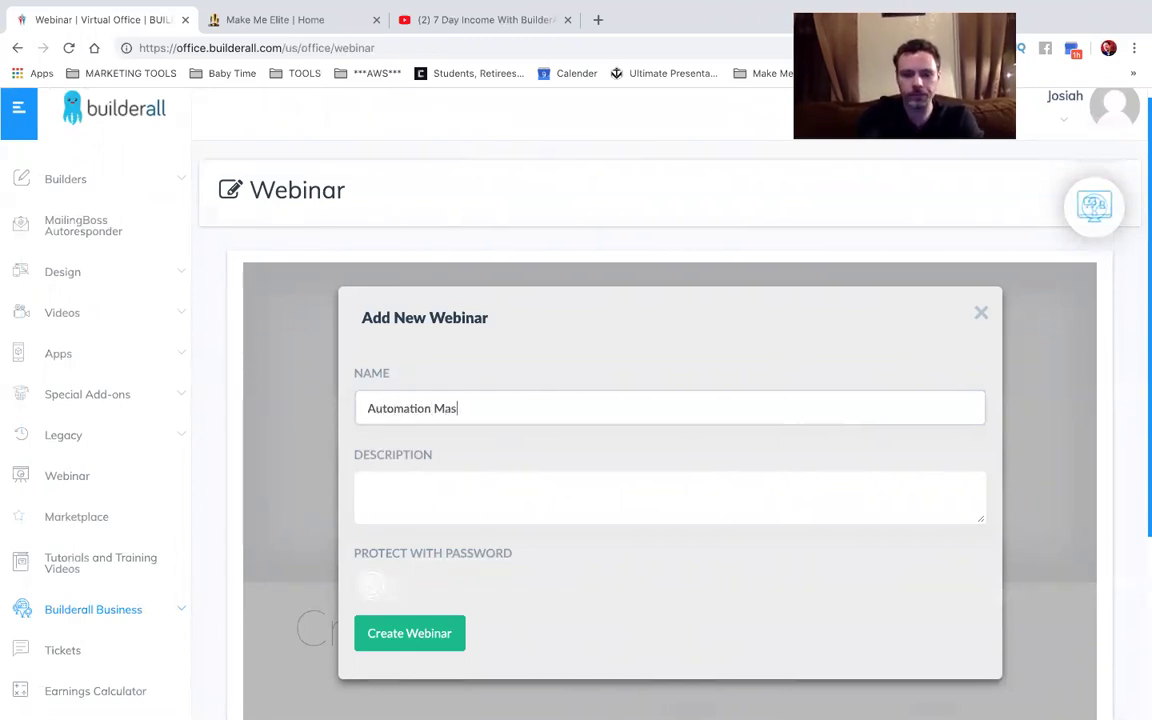
text(tery Training)
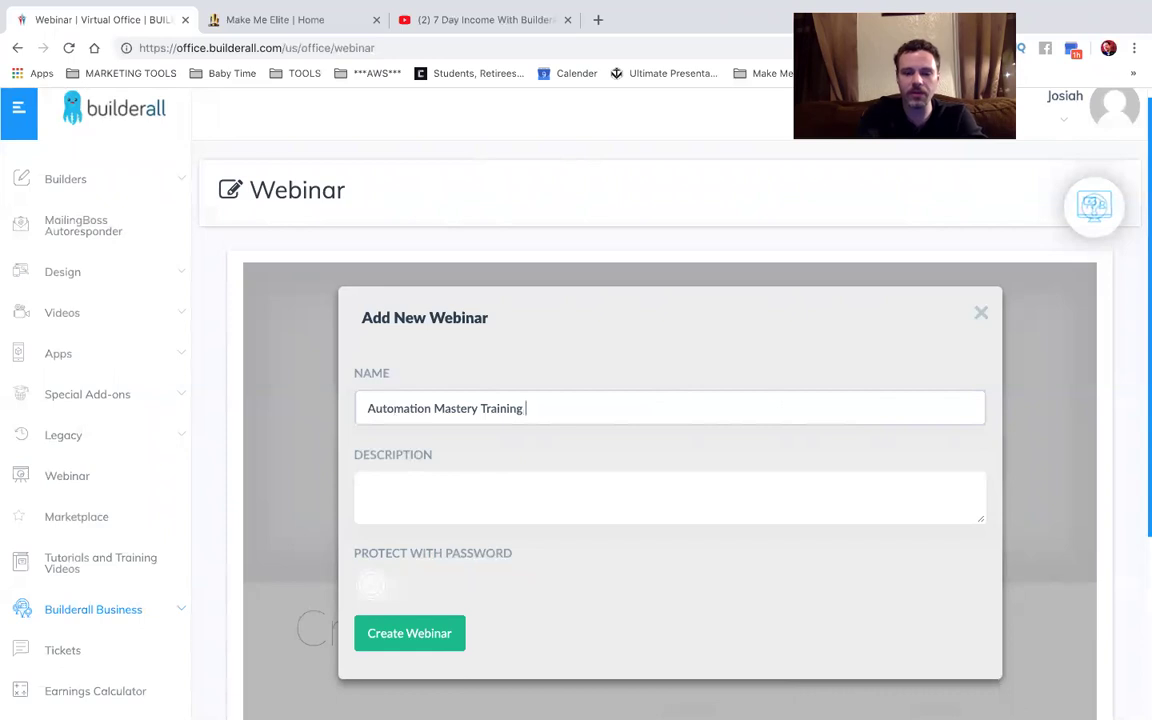
text( - 7 d)
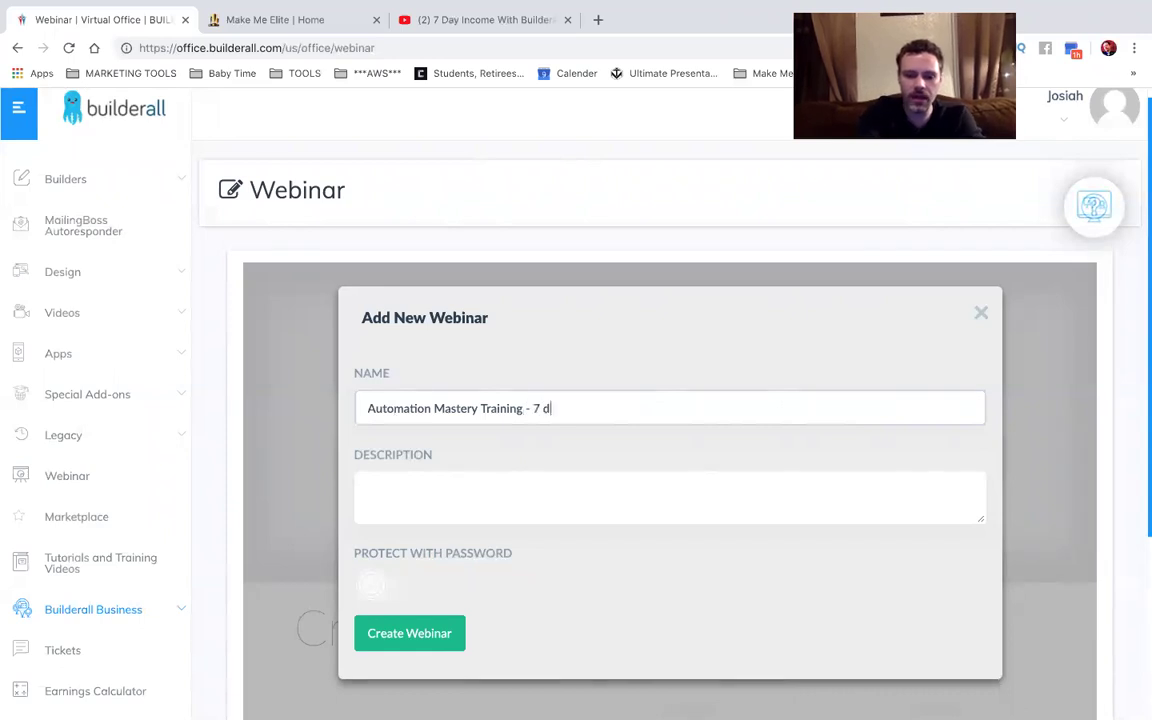
text(Day Growth)
click(425, 490)
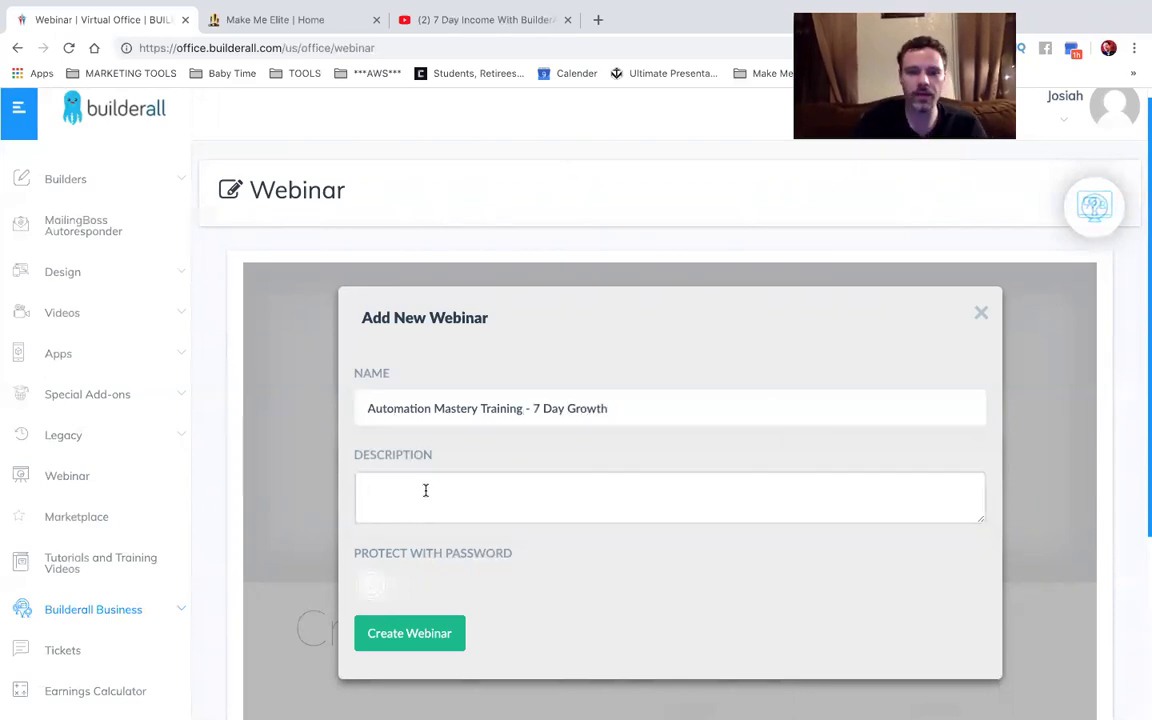
text(How to Start with )
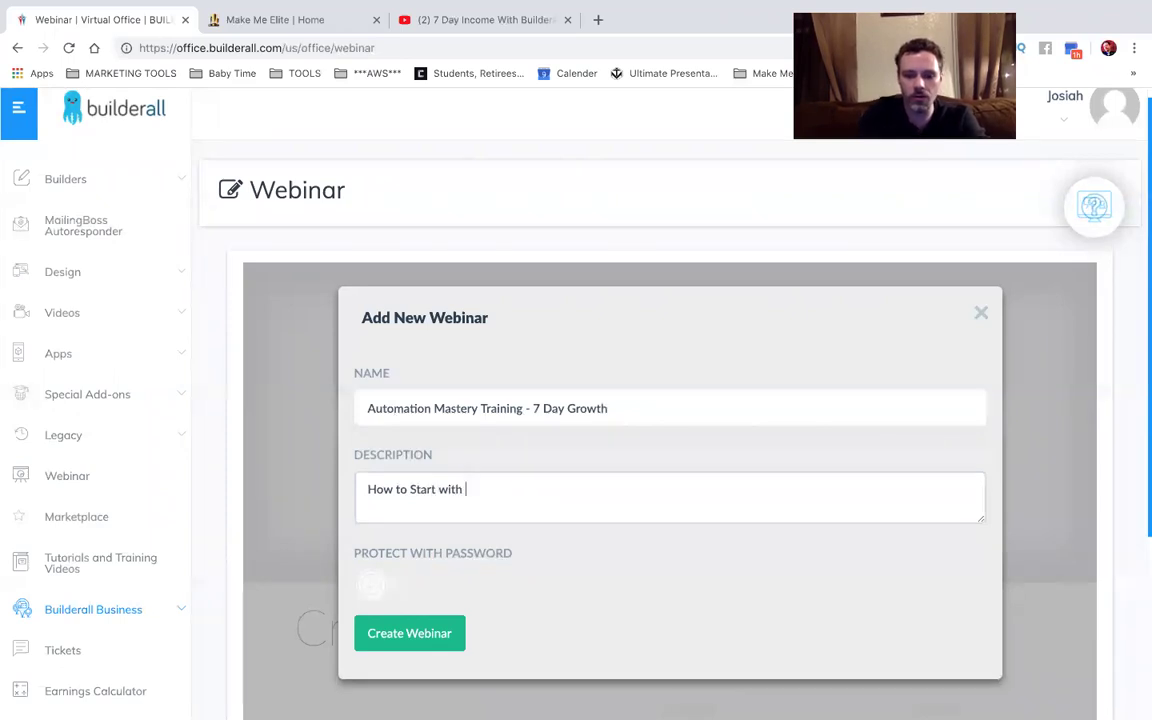
text(BuilderAll in 7 Days.)
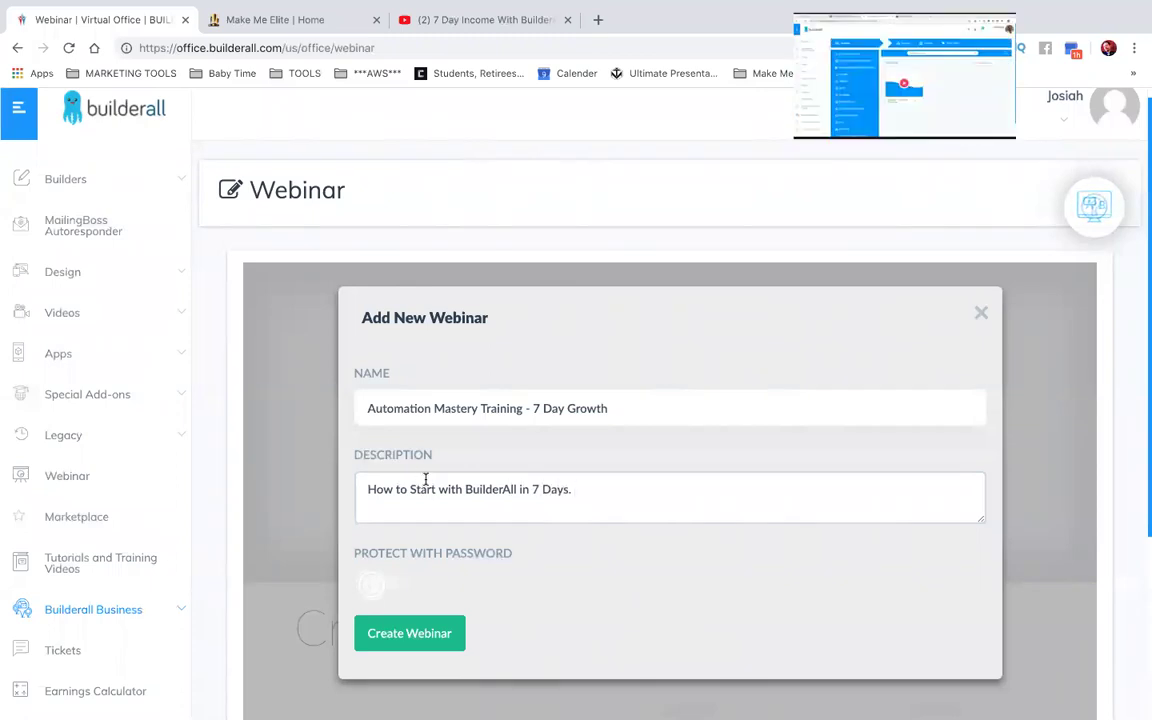
Turn password protection on and back off, and create the webinar.
click(377, 586)
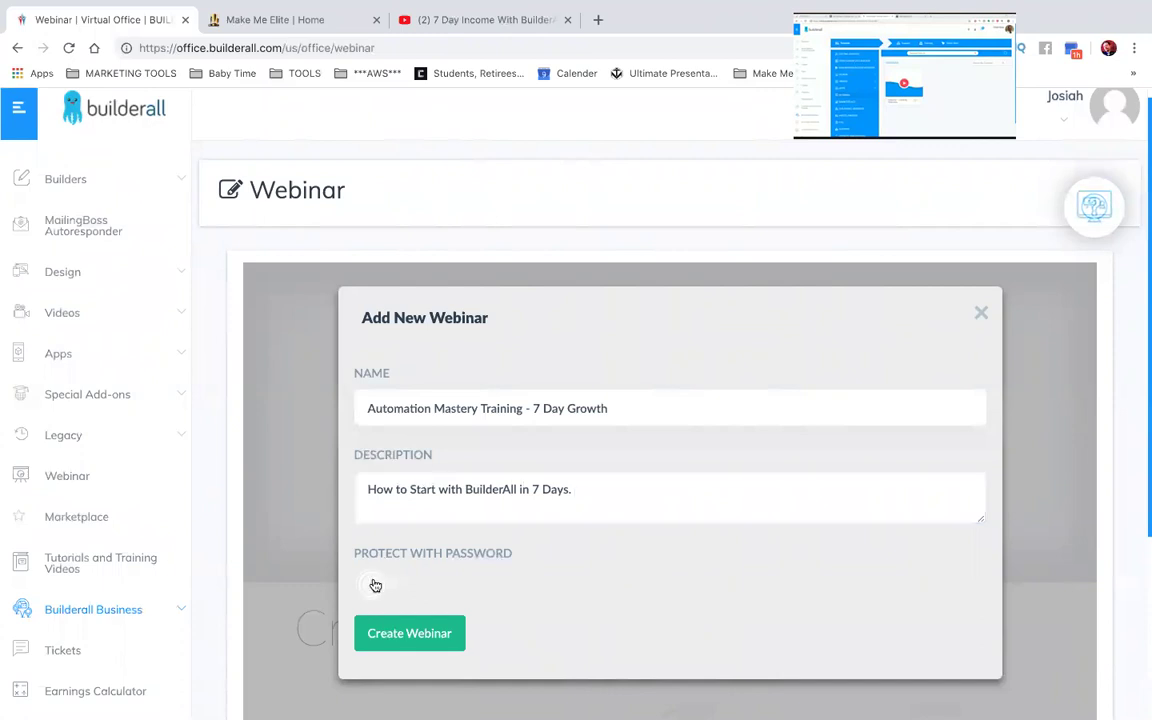
scroll(418, 588, down, 3)
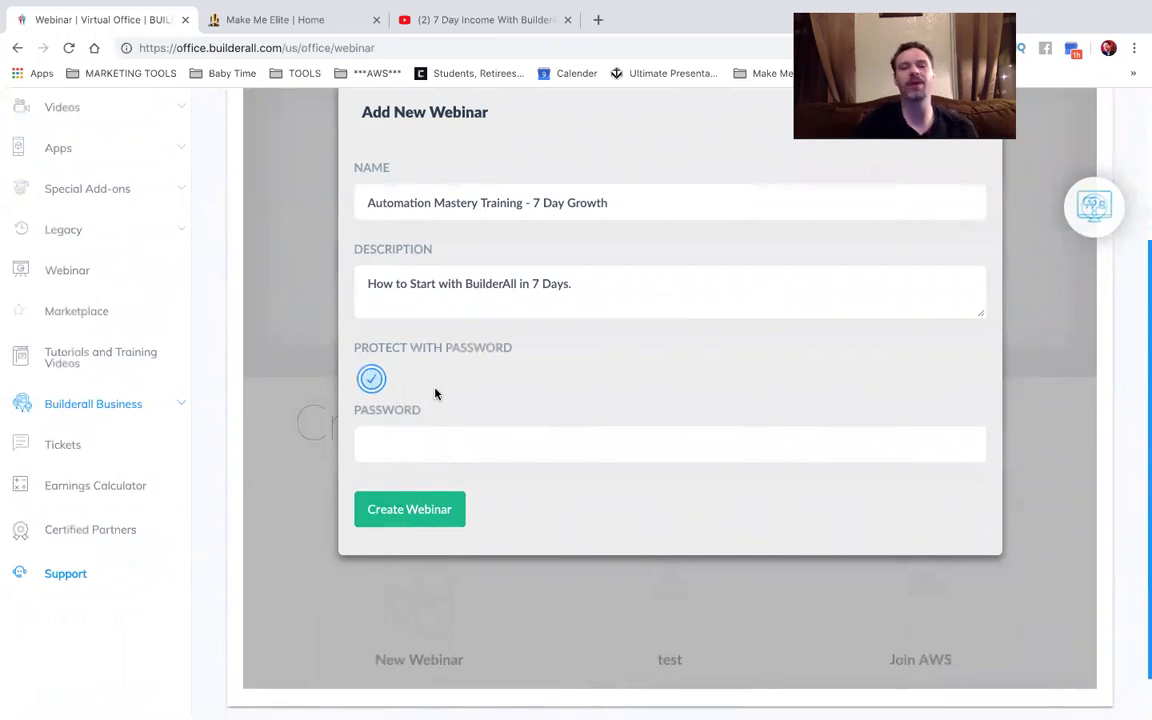
click(379, 376)
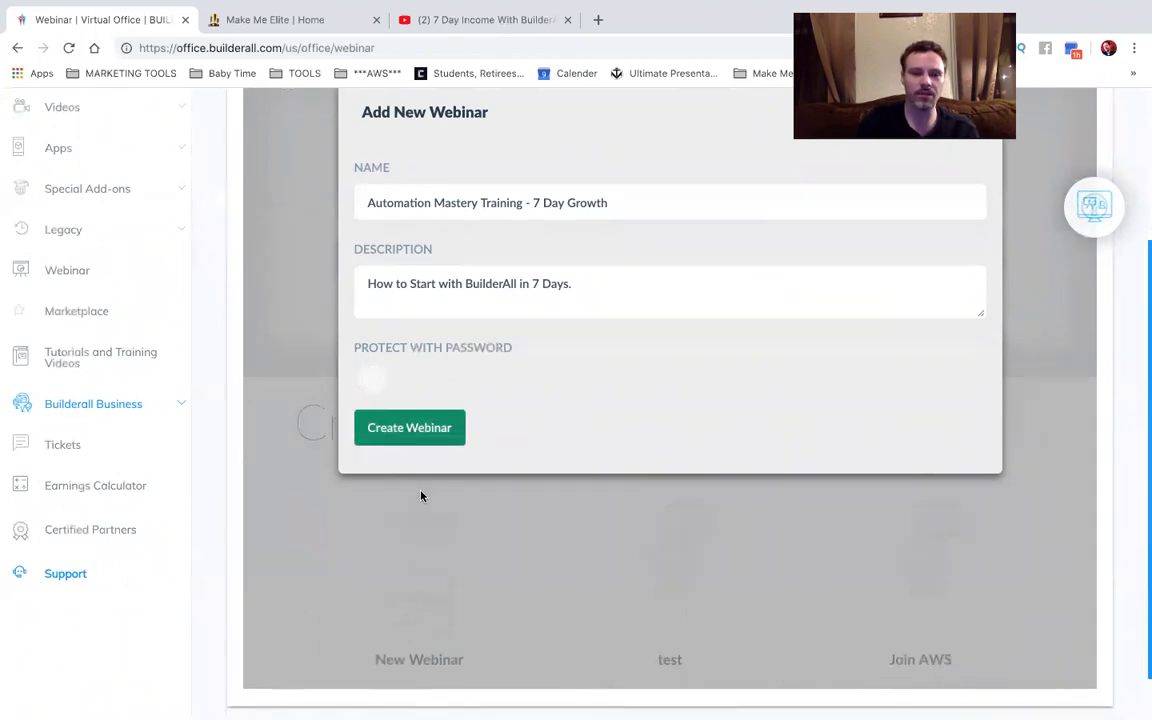
click(419, 445)
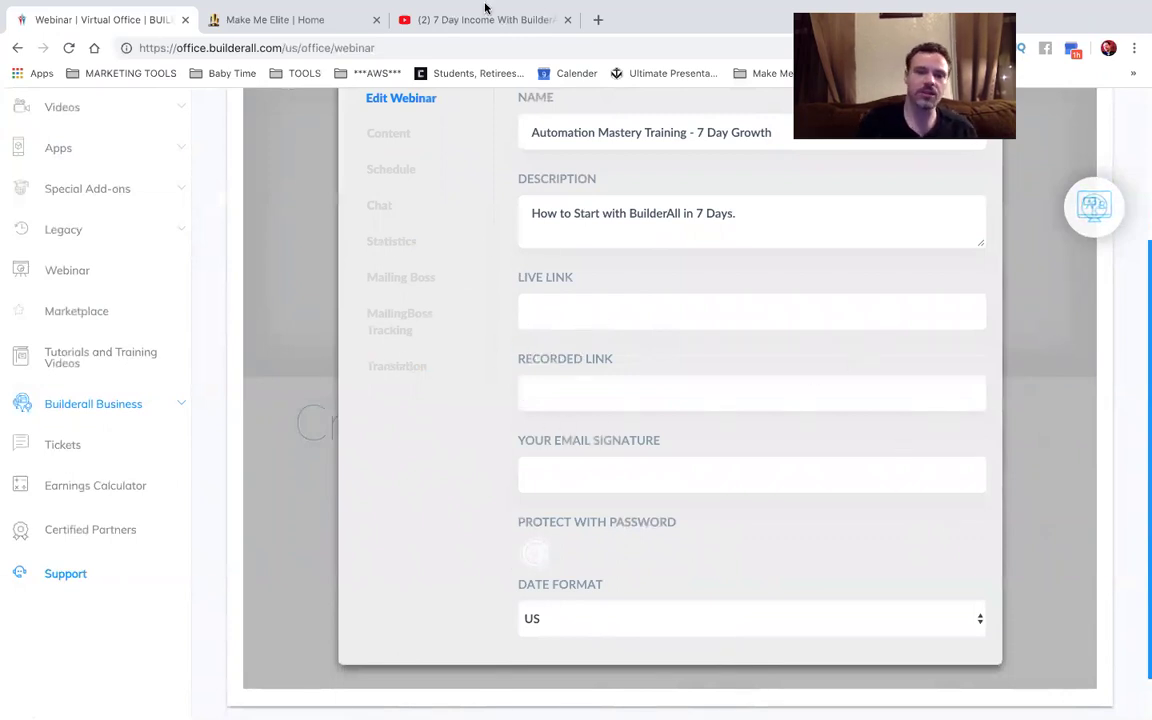
click(452, 20)
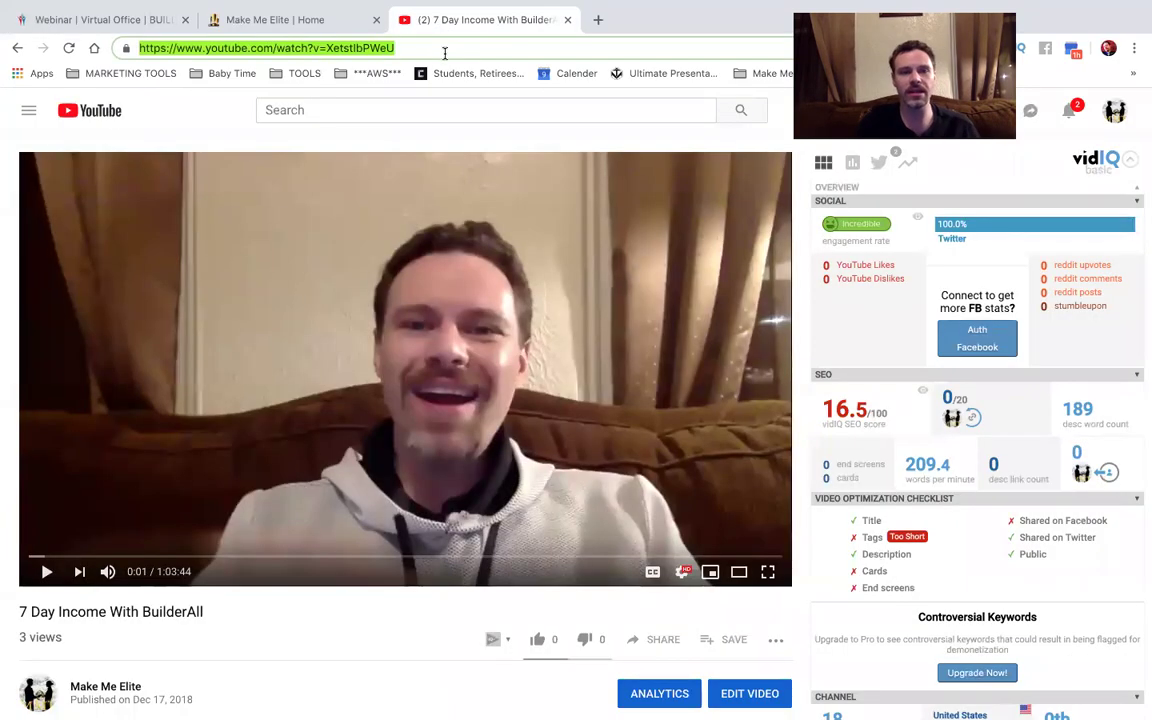
click(332, 28)
click(114, 20)
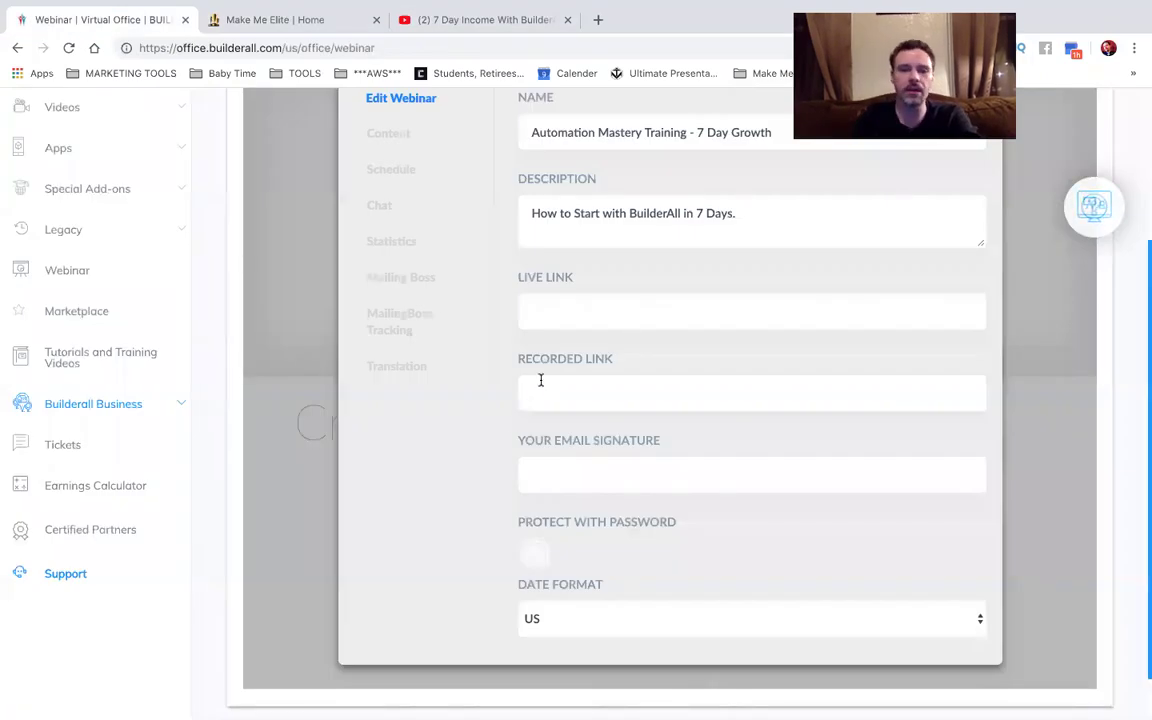
click(552, 391)
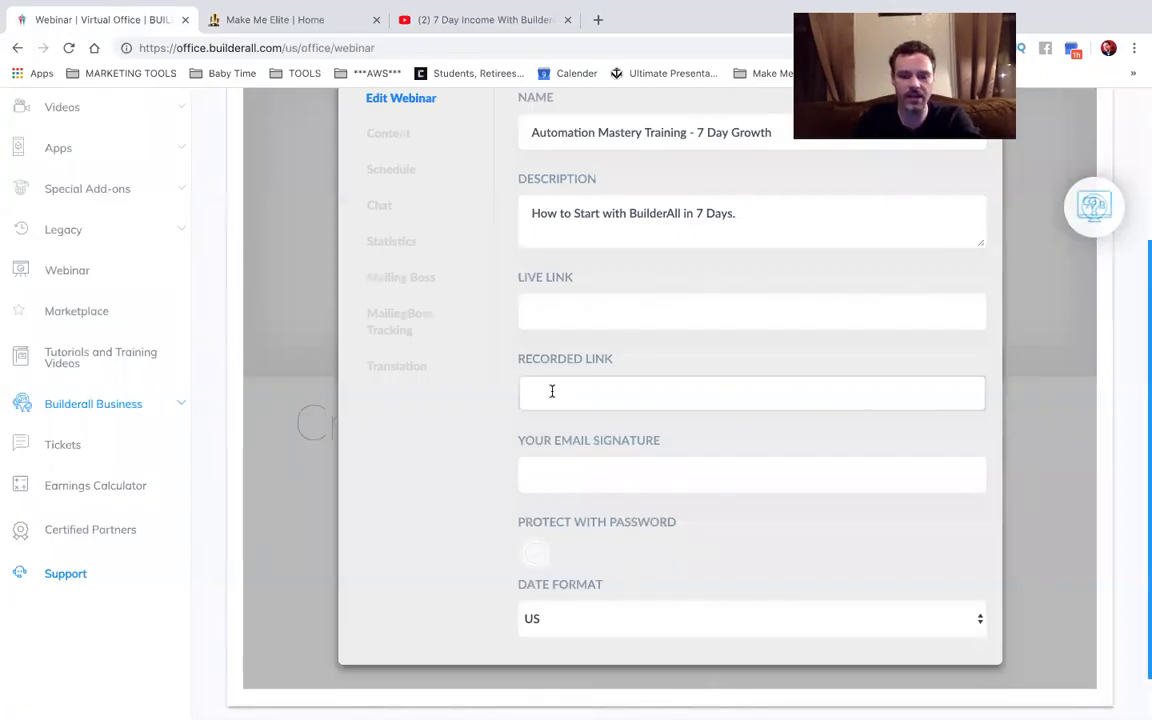
text(https://www.youtube.com/watch?v=XetstIbPWeU)
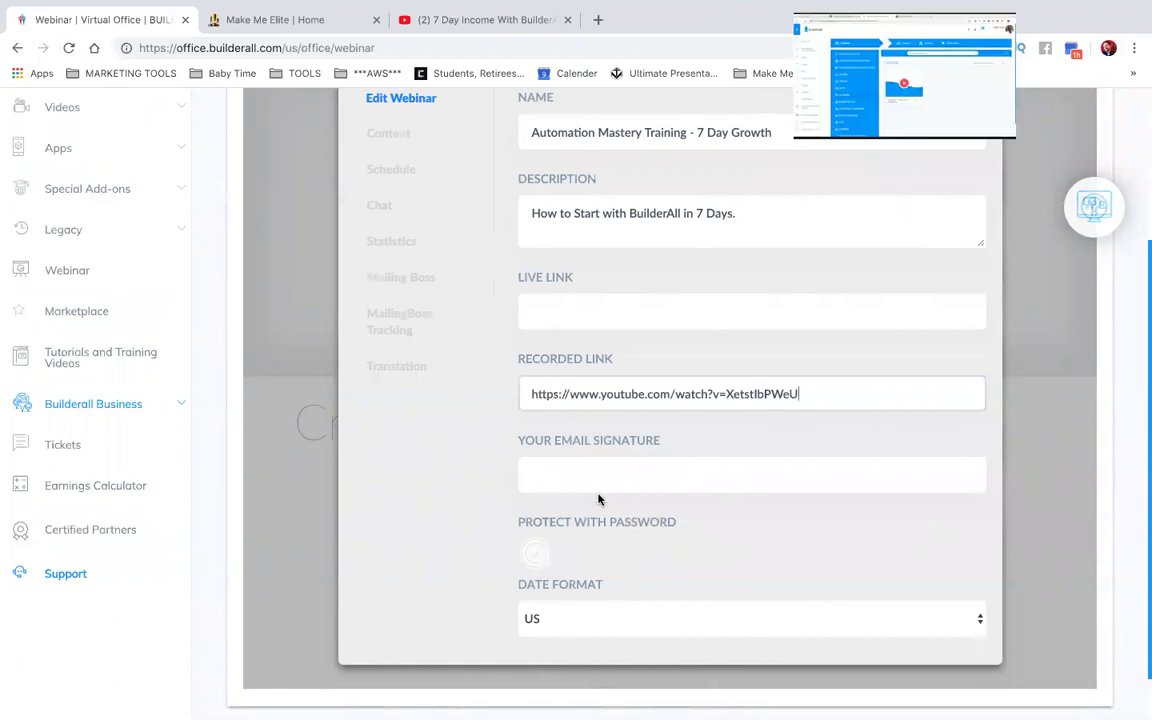
Fill in the email signature with the presenter's full name and choose US as the date format.
scroll(580, 563, down, 1)
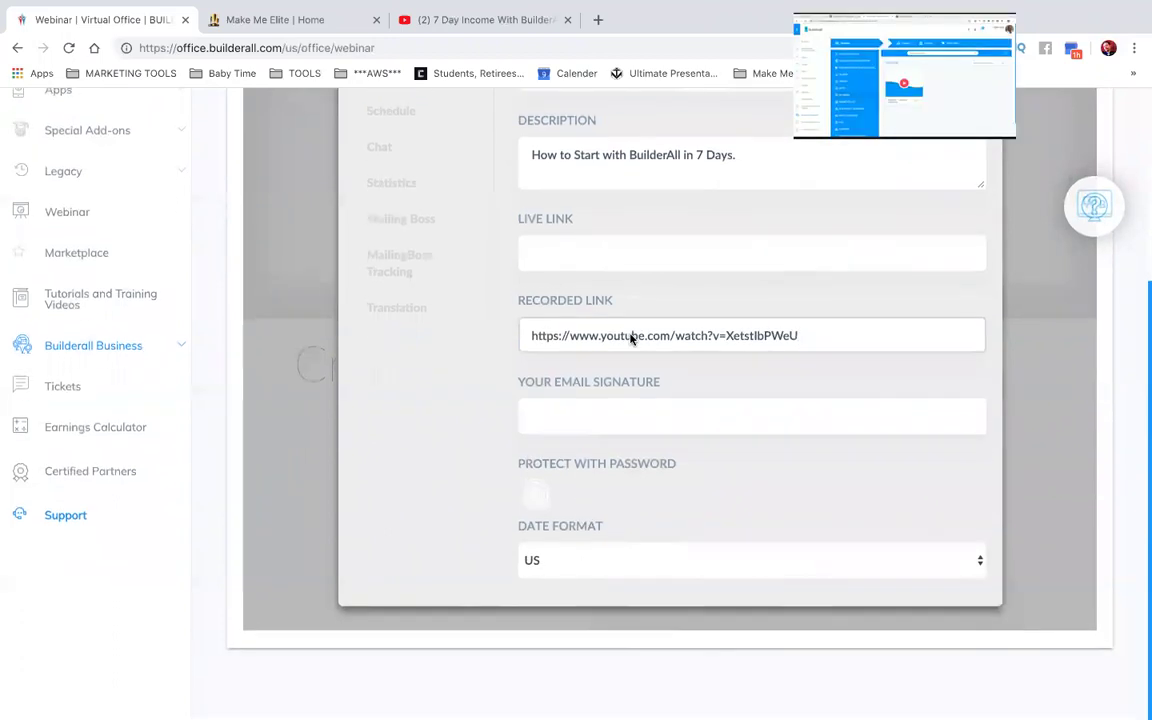
click(607, 428)
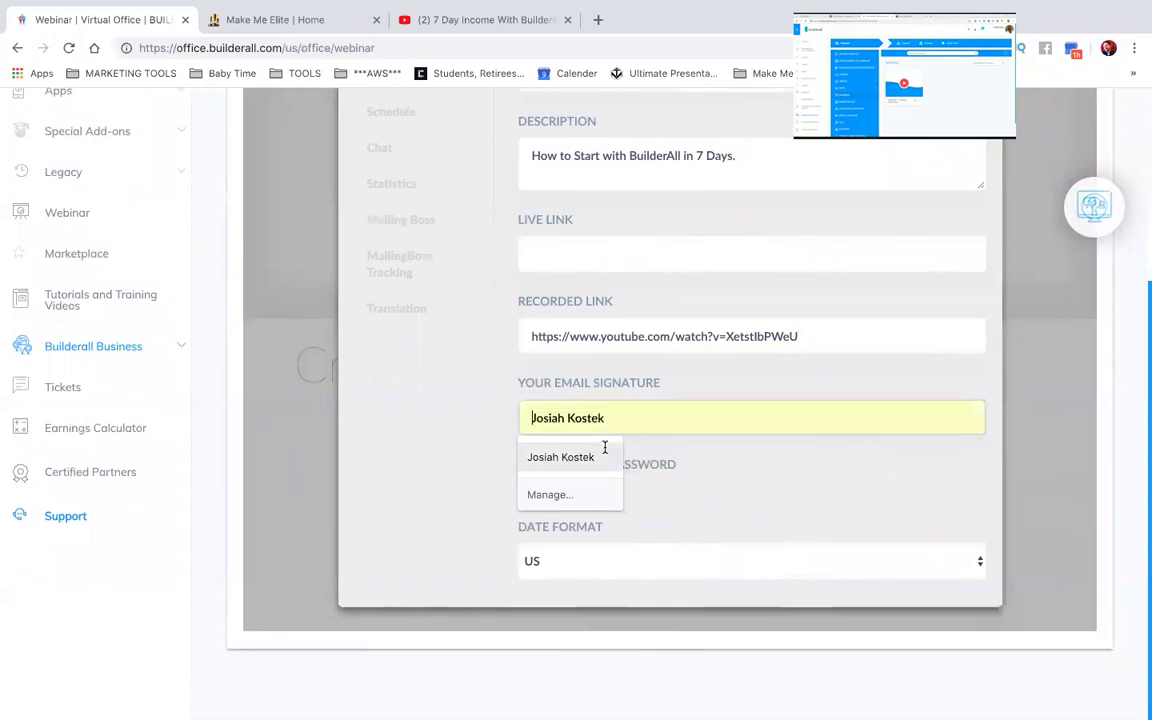
click(562, 456)
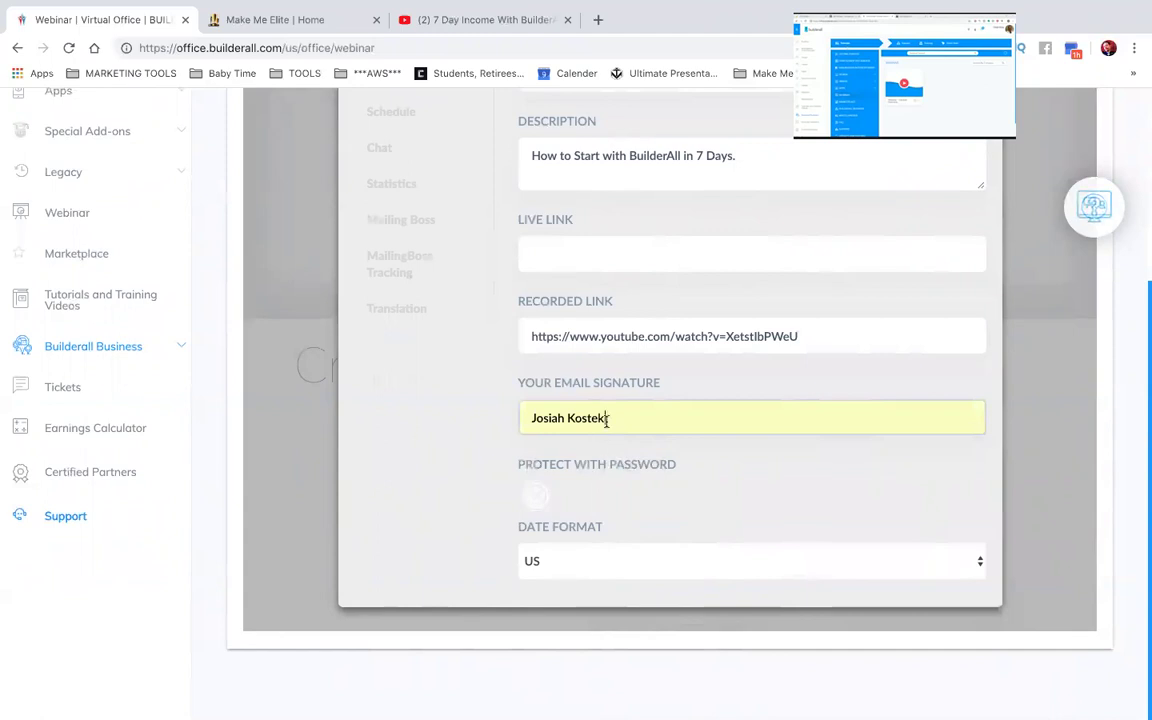
click(570, 563)
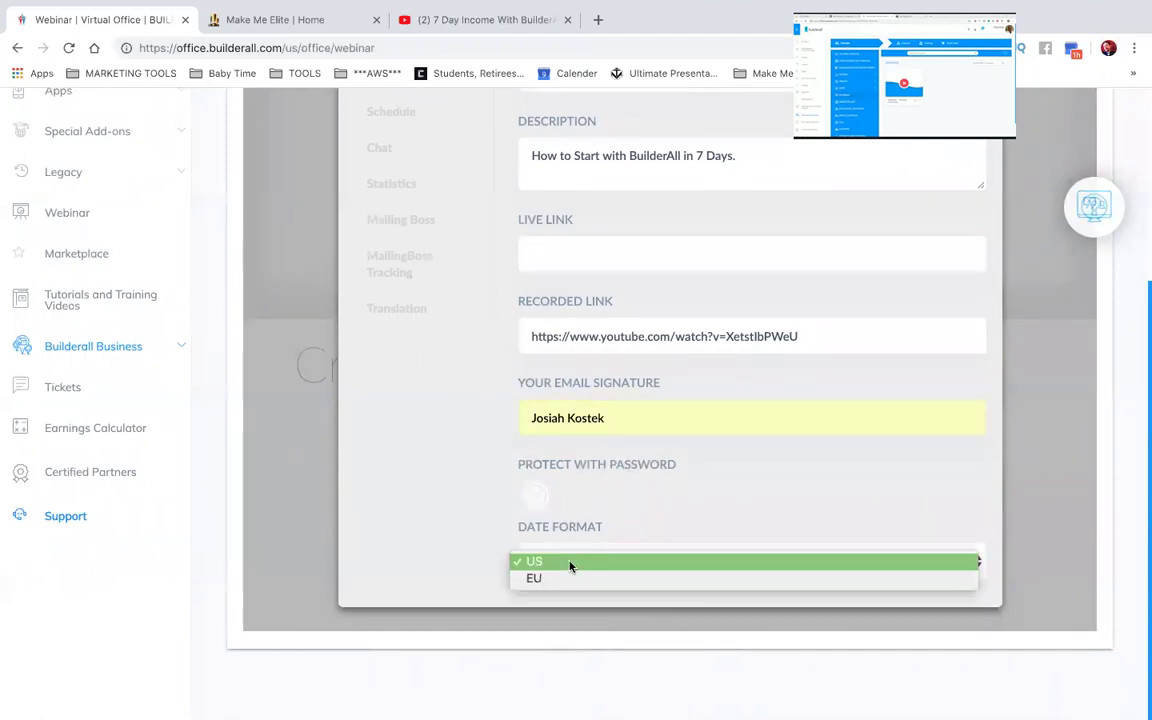
click(570, 562)
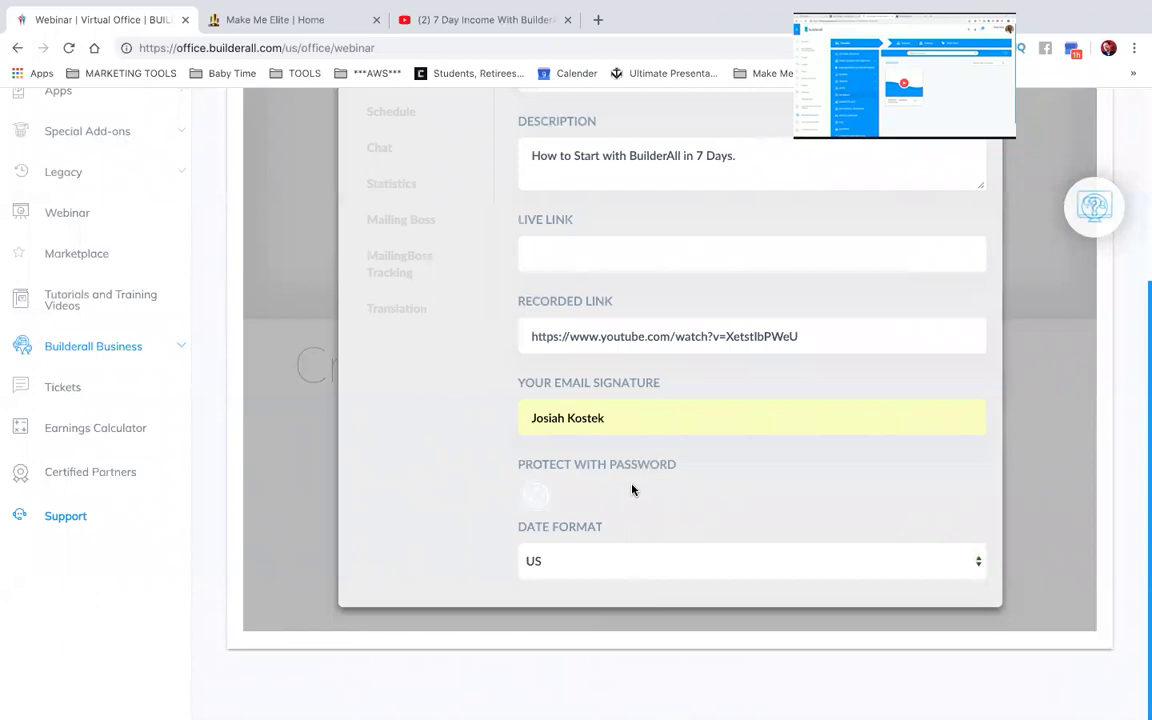
scroll(632, 490, up, 3)
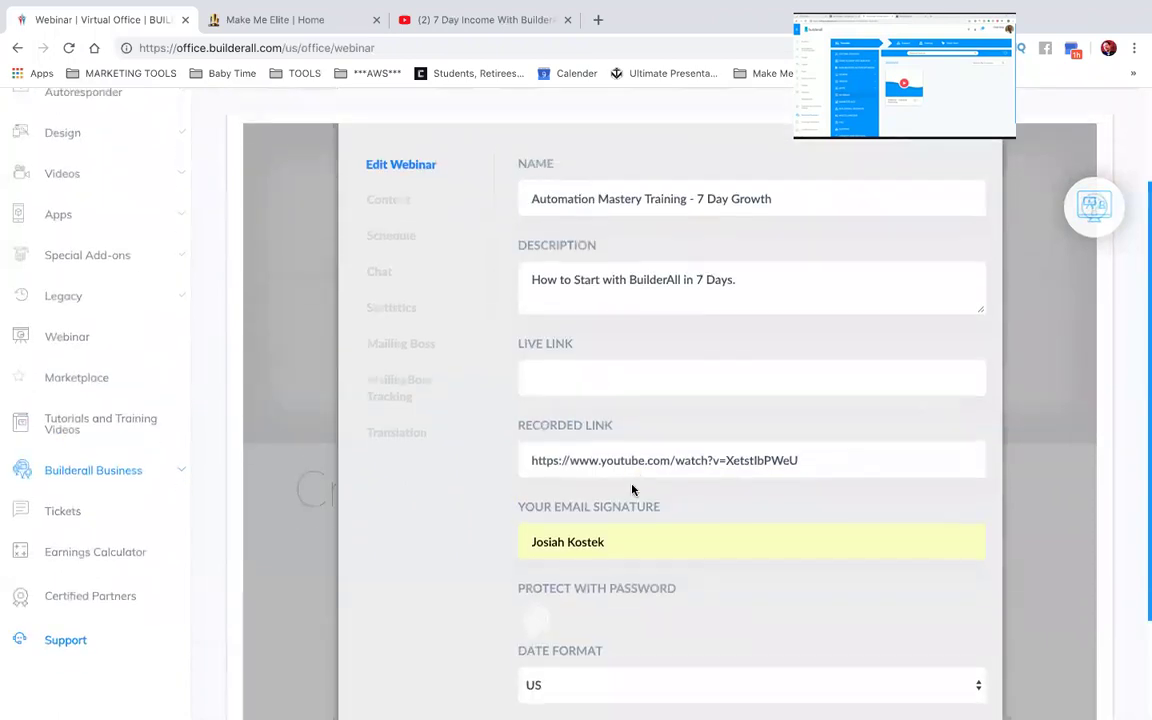
scroll(632, 490, down, 3)
scroll(632, 490, up, 1)
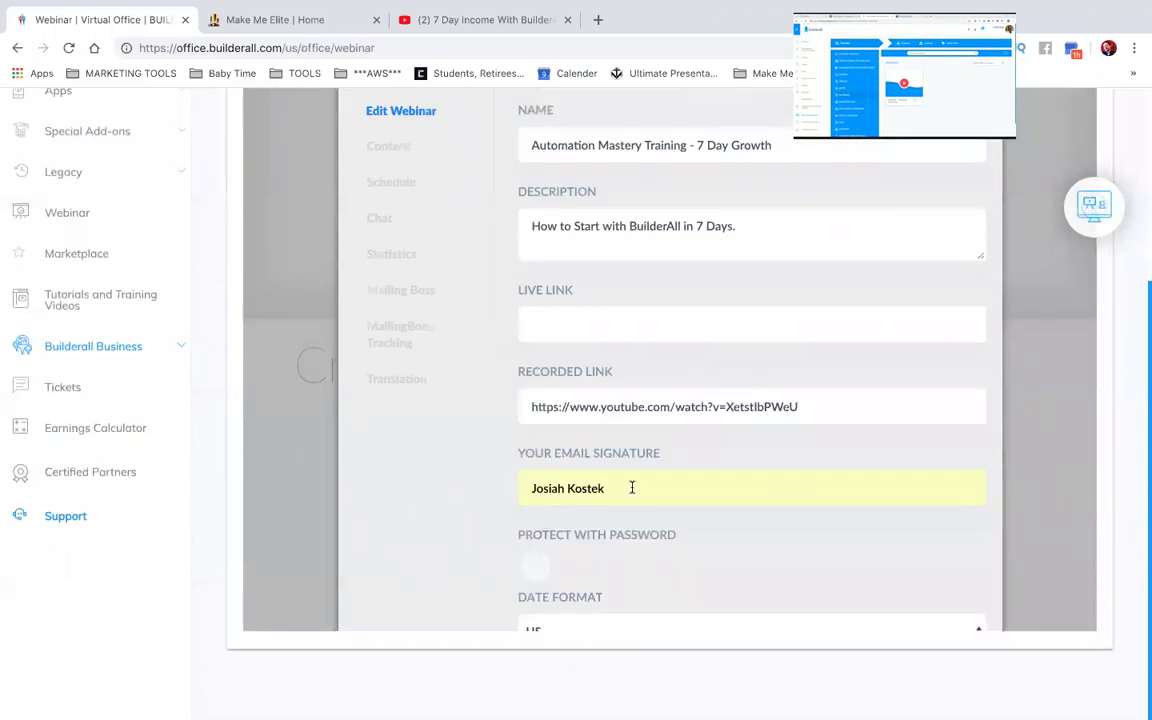
scroll(632, 487, up, 3)
scroll(632, 490, down, 1)
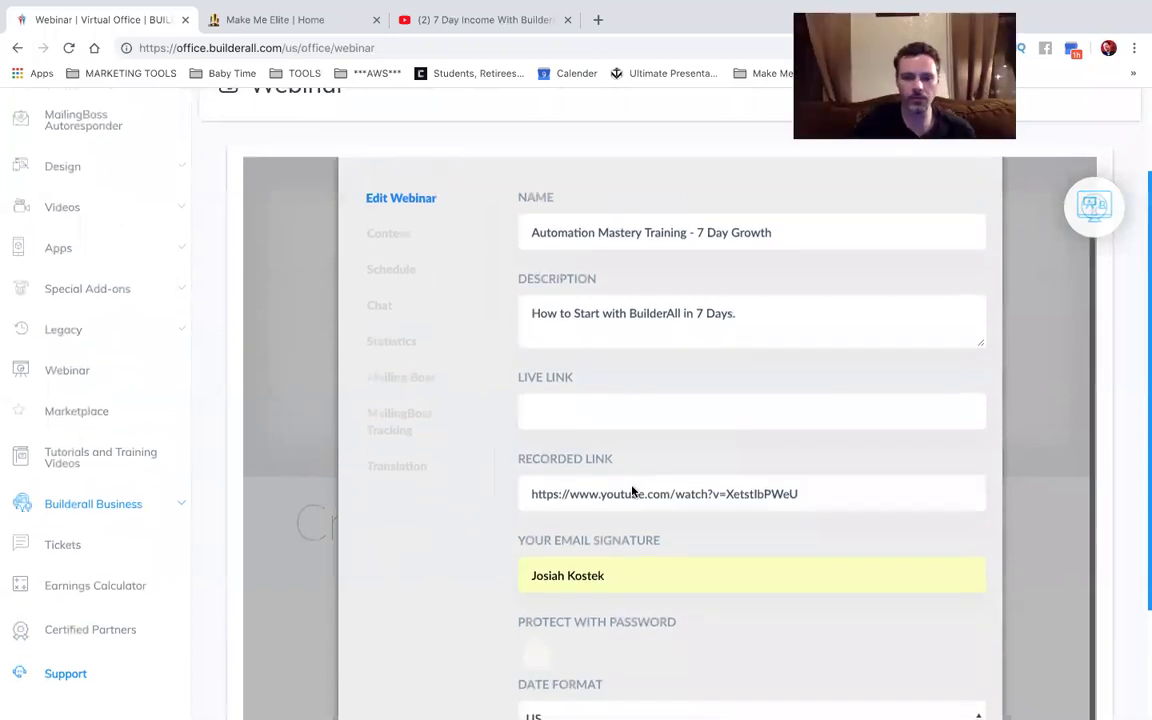
scroll(896, 442, down, 2)
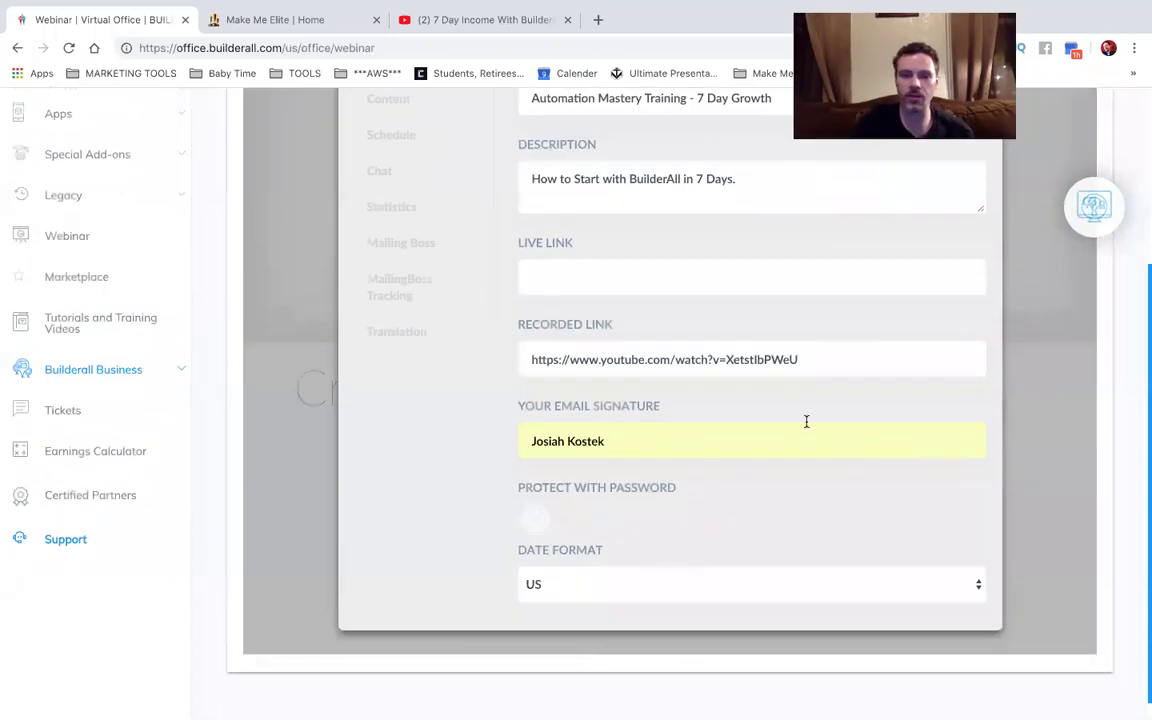
click(669, 441)
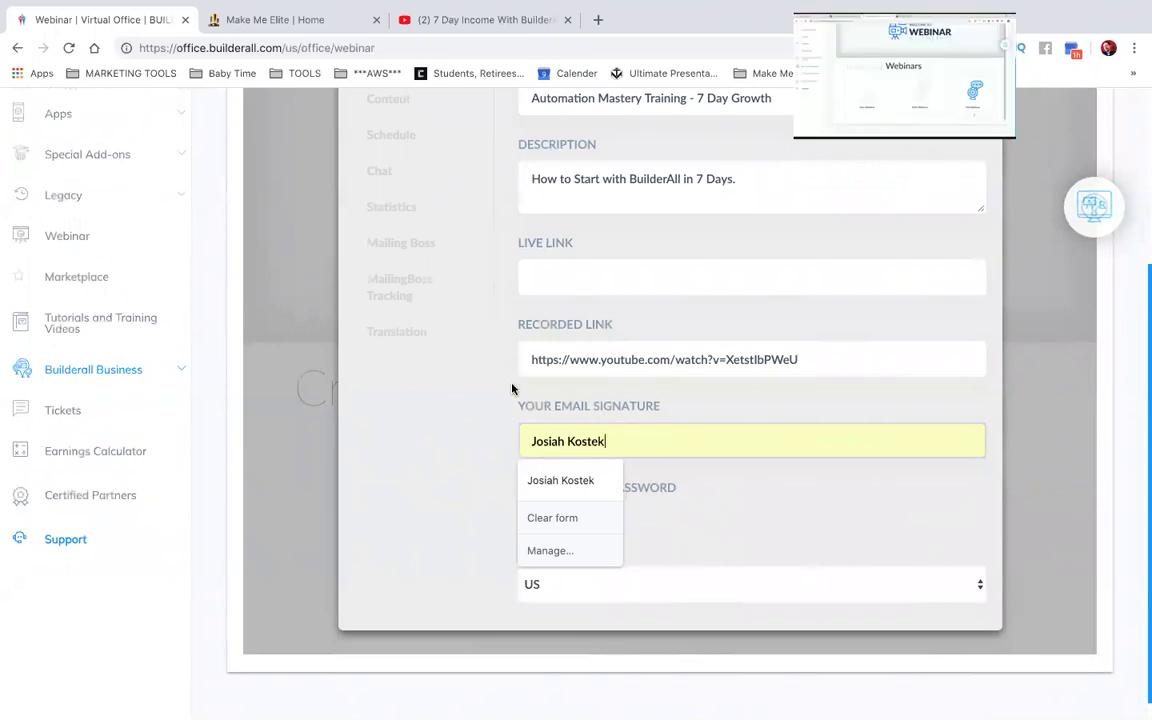
click(550, 550)
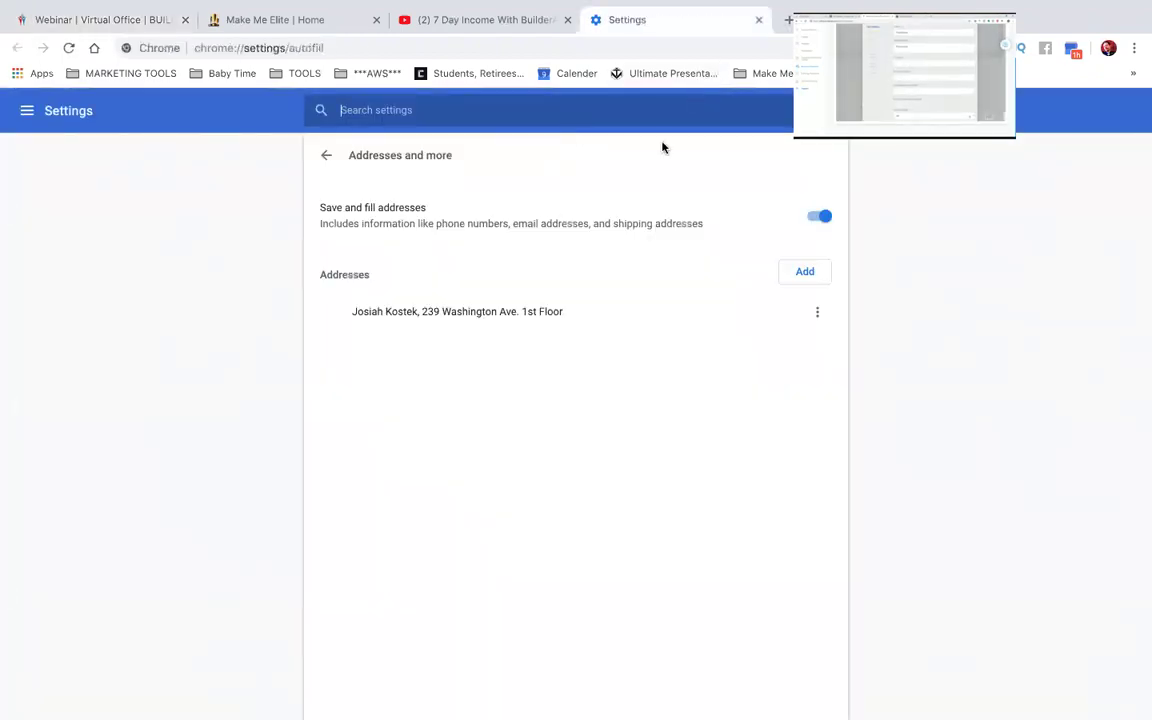
click(757, 21)
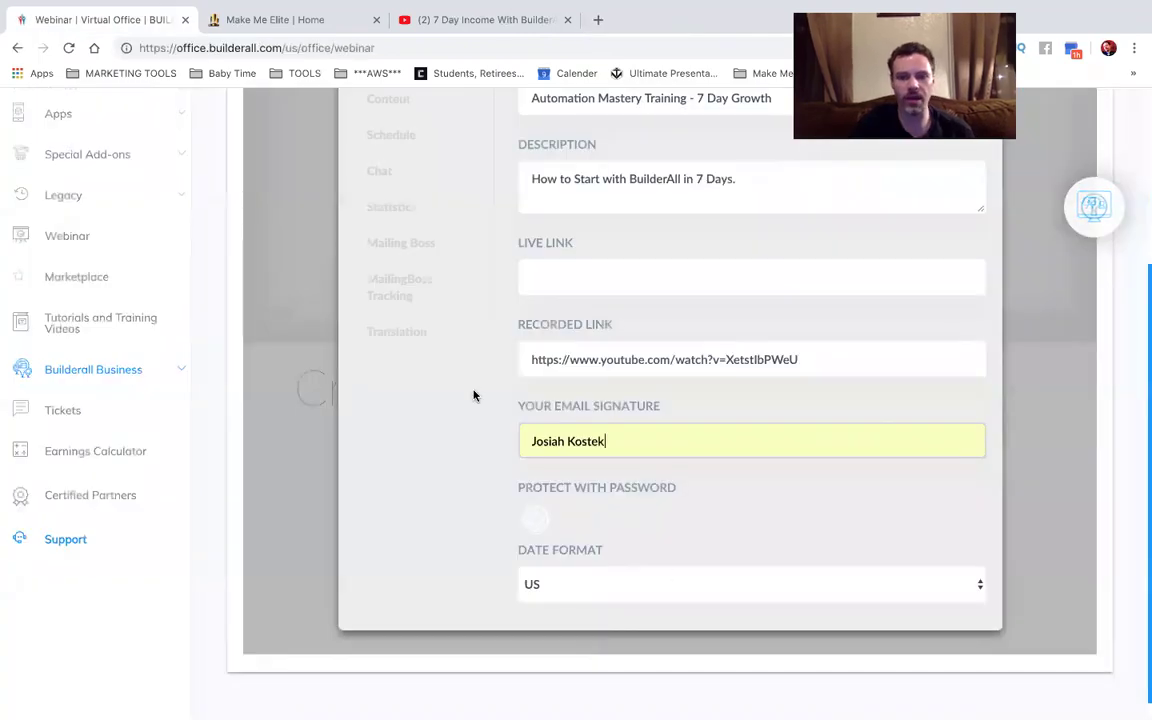
Open the webinar's Content settings to show its controls, content source, streaming and server options.
scroll(309, 226, up, 1)
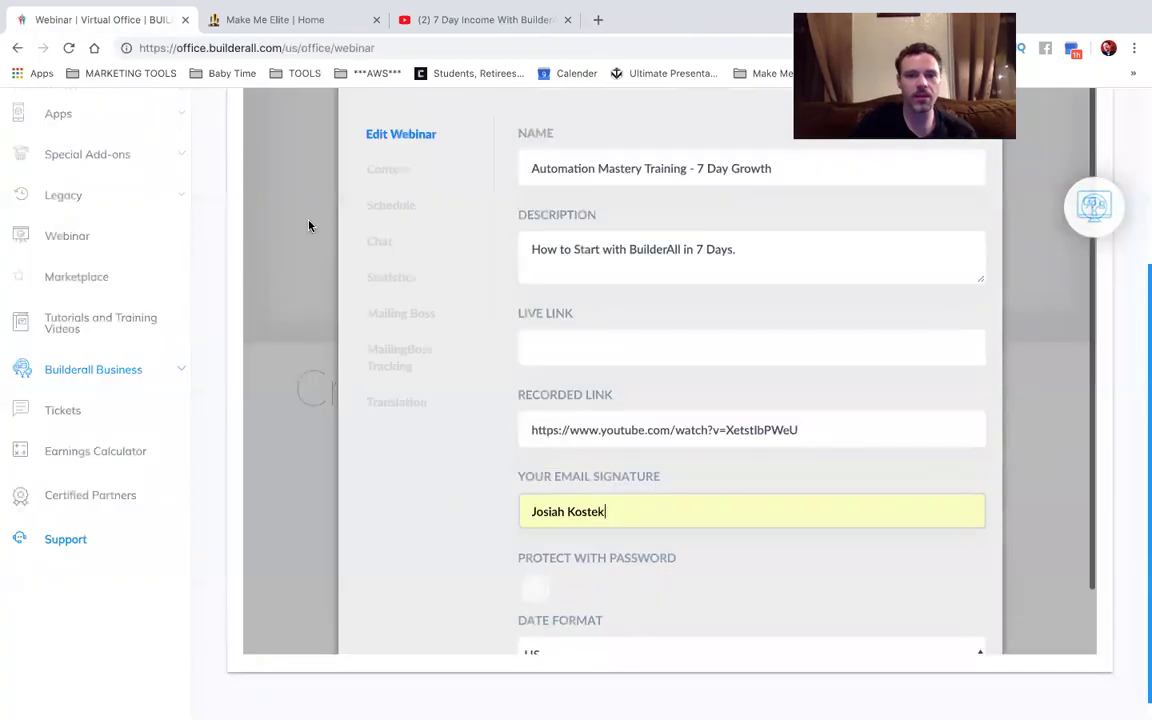
click(396, 170)
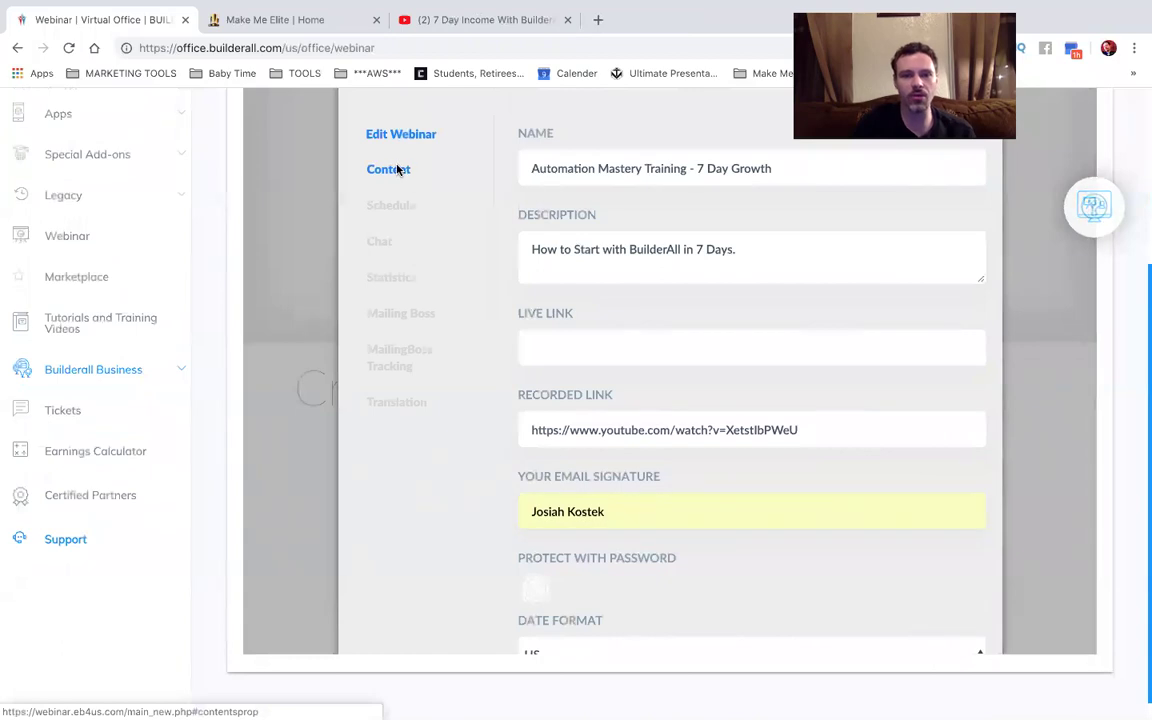
scroll(668, 211, up, 1)
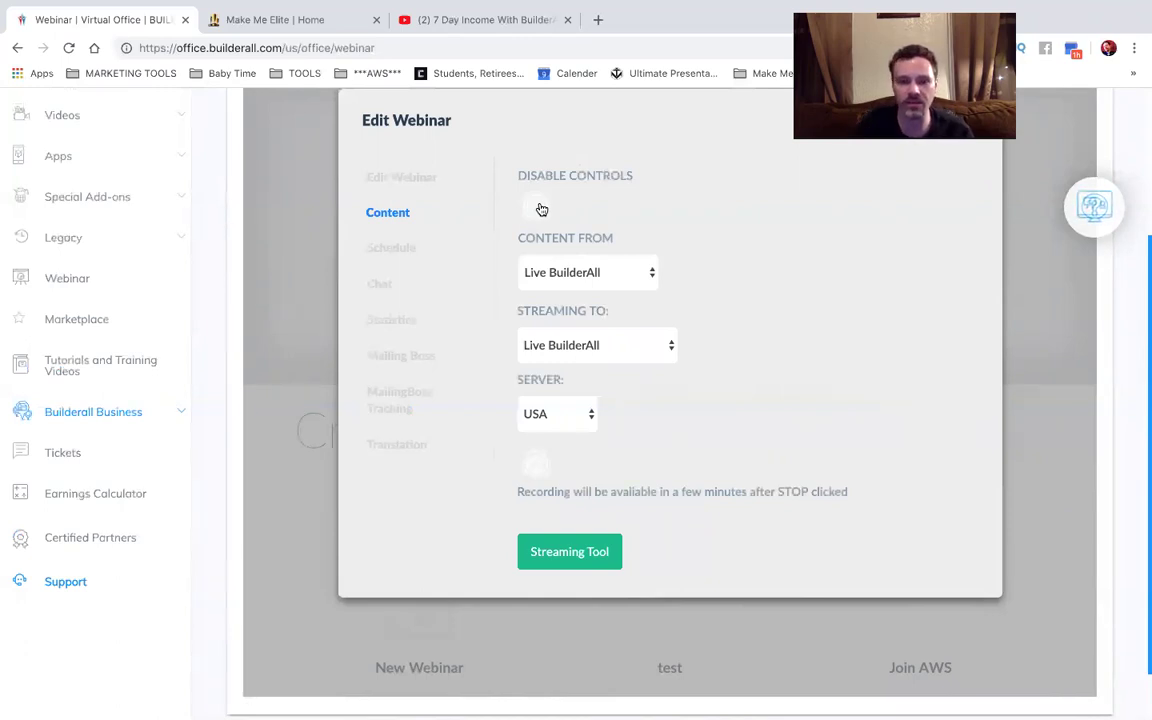
Set the webinar's content source to YouTube and paste the copied YouTube video address as its link.
click(565, 262)
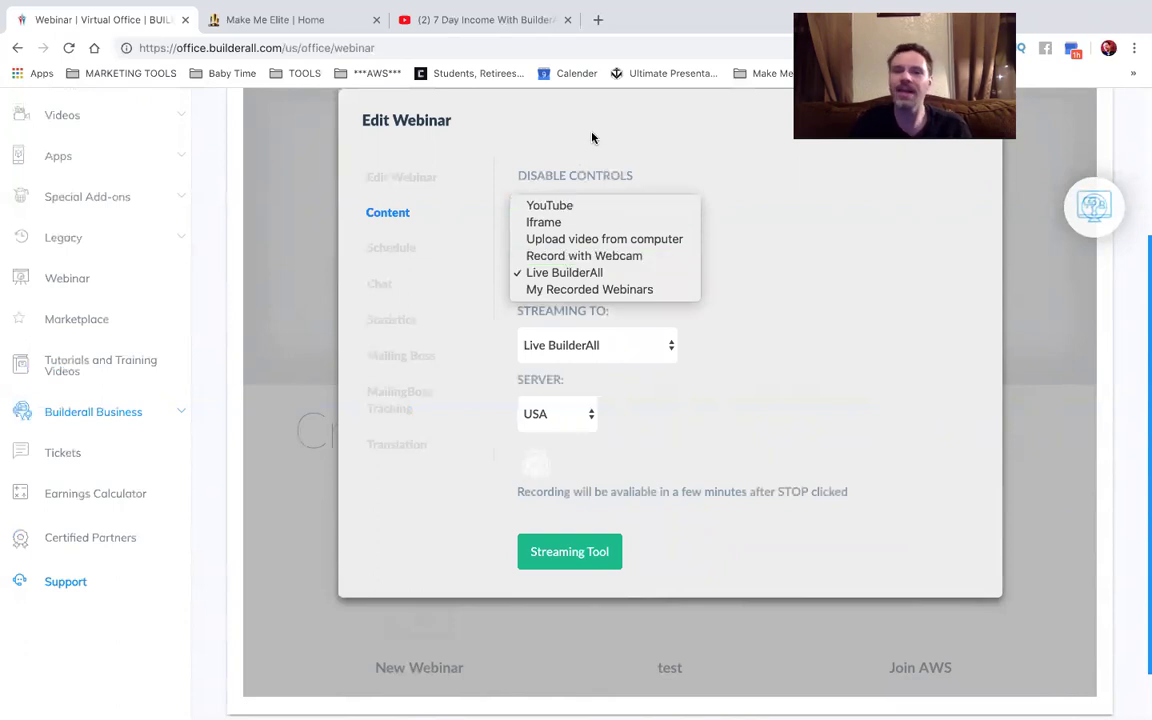
click(589, 204)
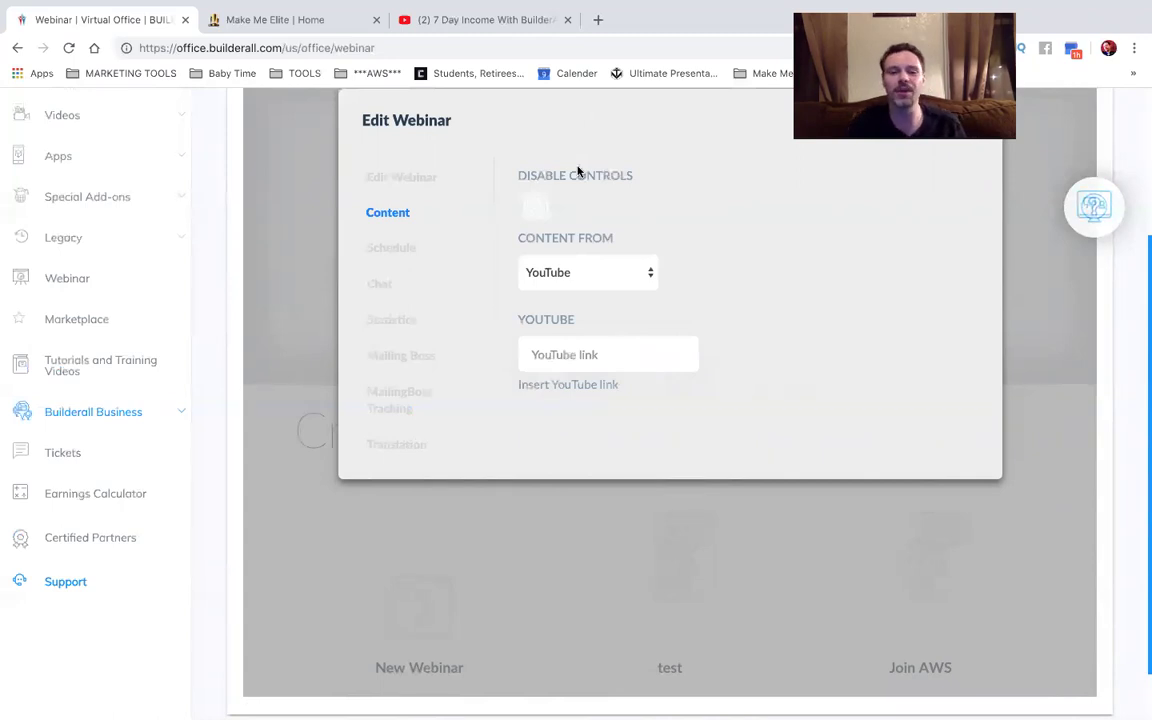
click(587, 357)
key(ctrl+v)
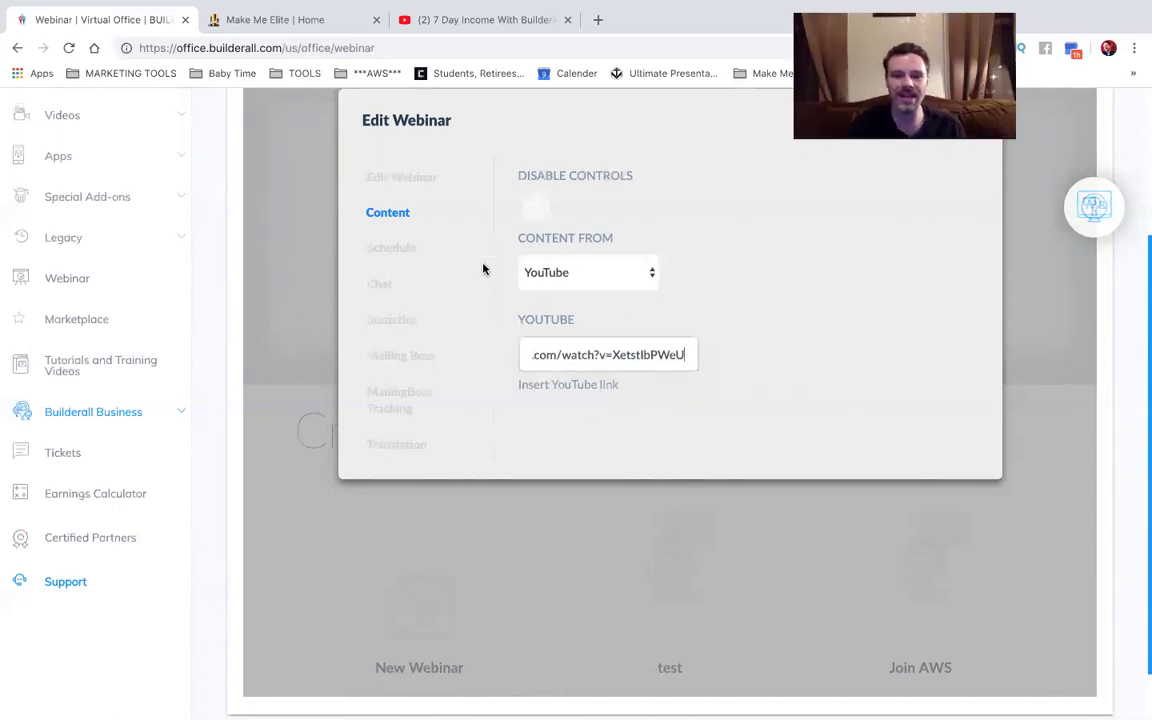
Examine the content sources offered for the webinar, keeping YouTube as the selected one.
scroll(517, 299, up, 1)
scroll(517, 299, up, 2)
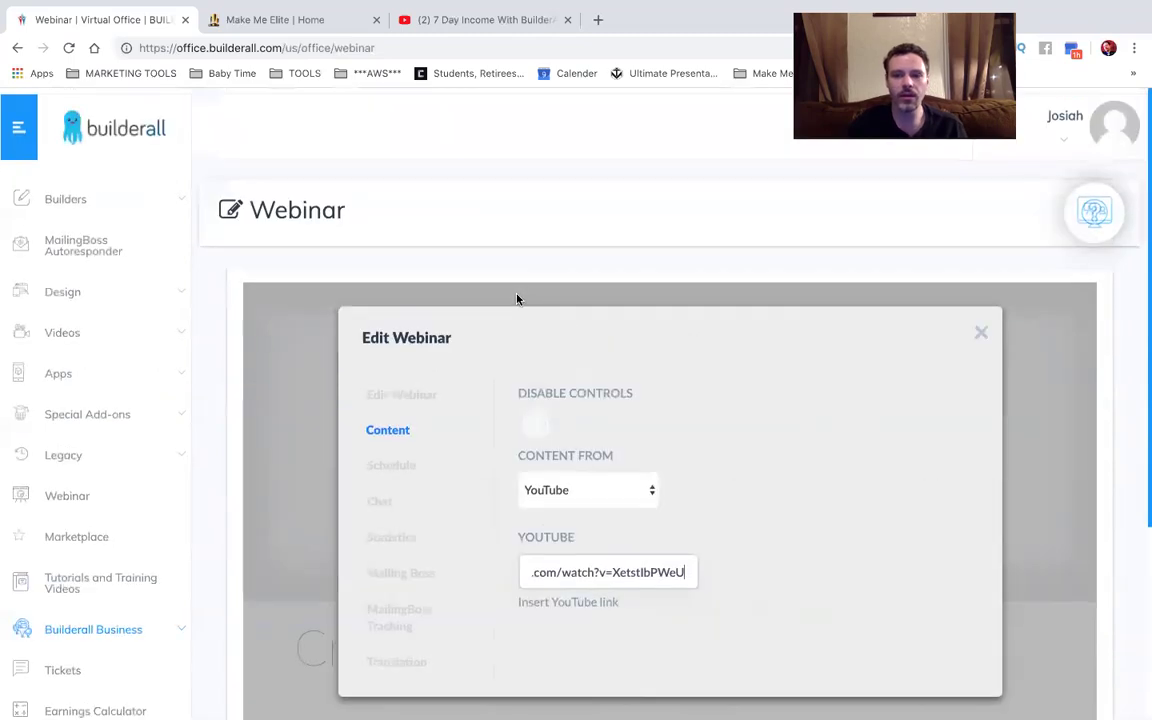
scroll(517, 299, down, 3)
scroll(517, 299, up, 2)
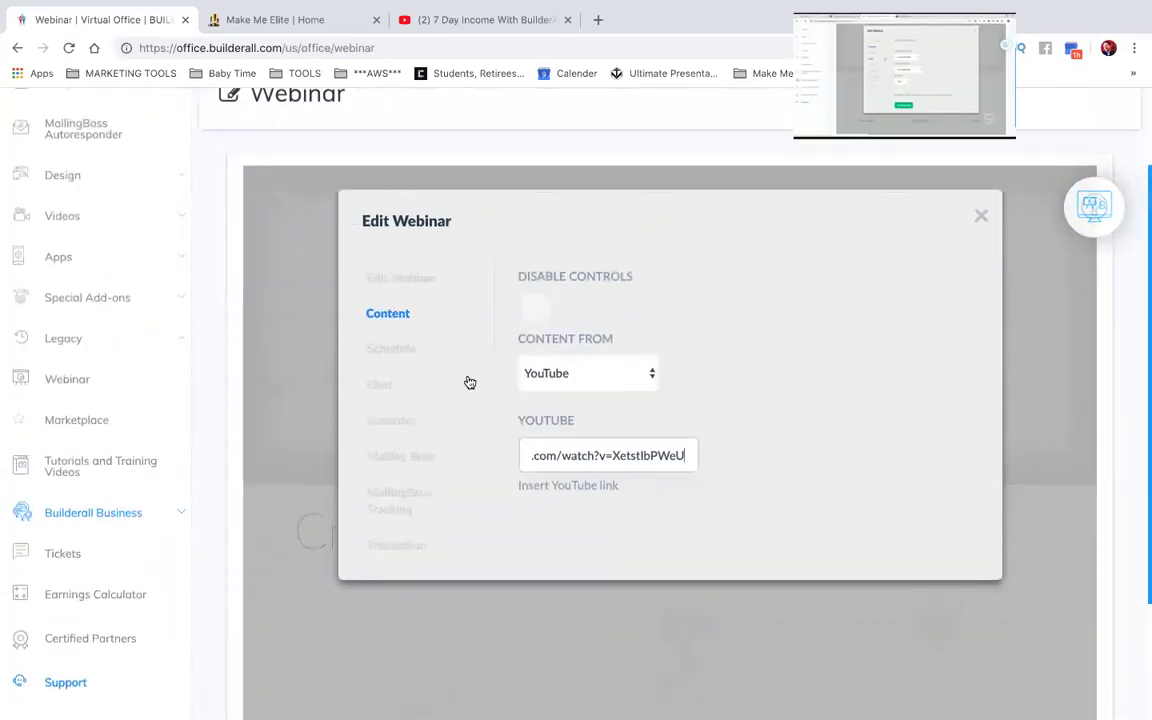
click(567, 376)
click(619, 370)
click(619, 370)
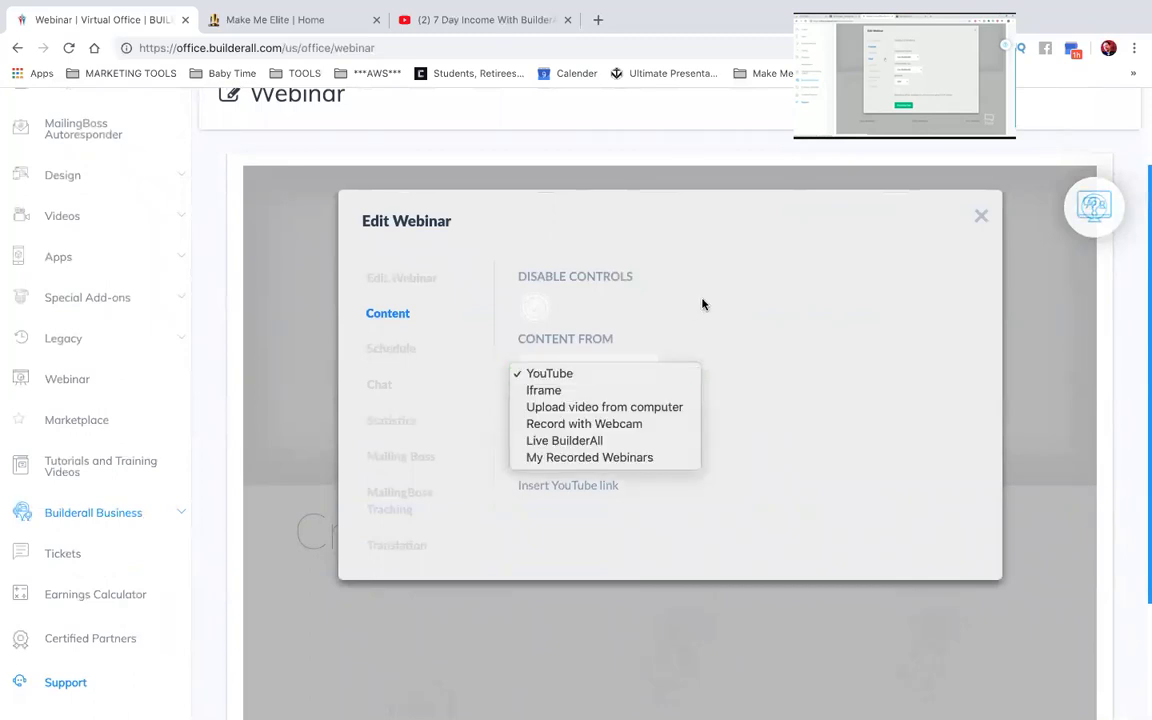
click(703, 304)
click(640, 375)
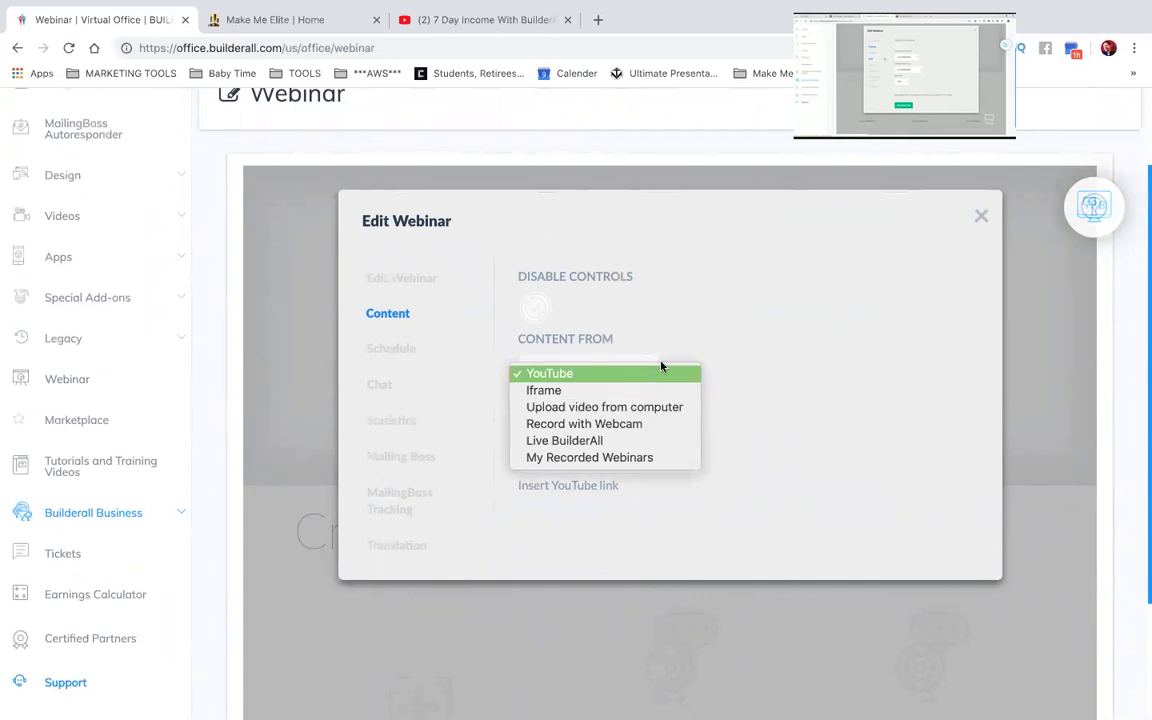
click(710, 337)
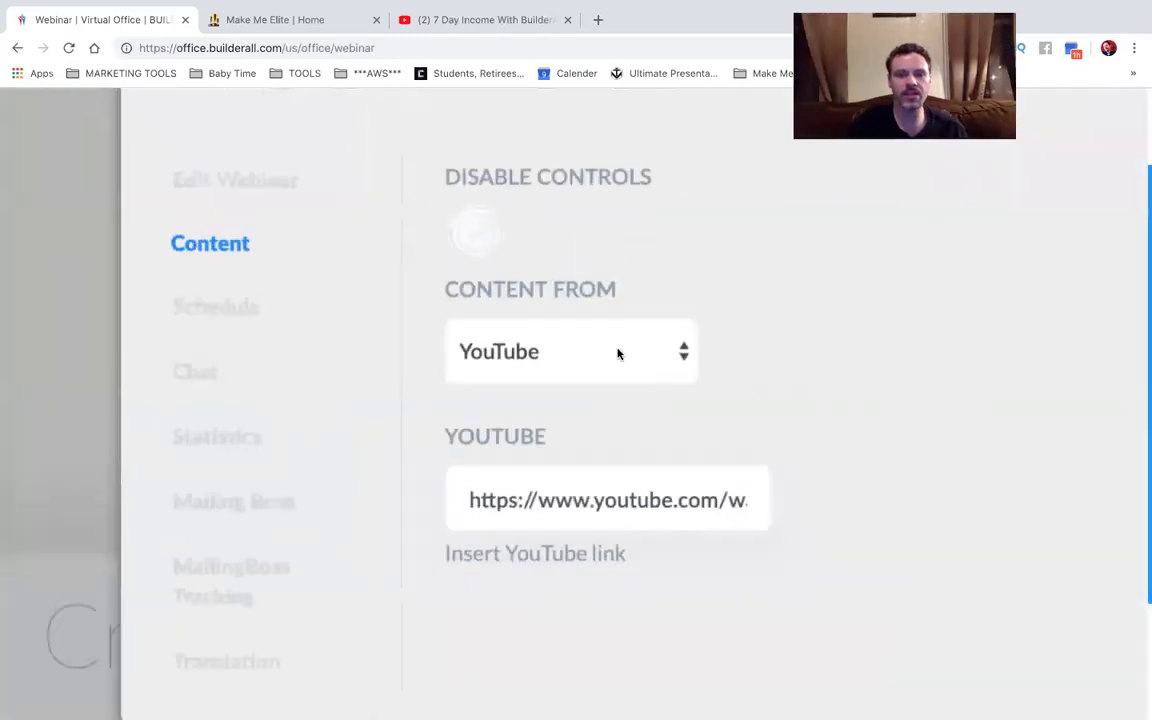
click(617, 352)
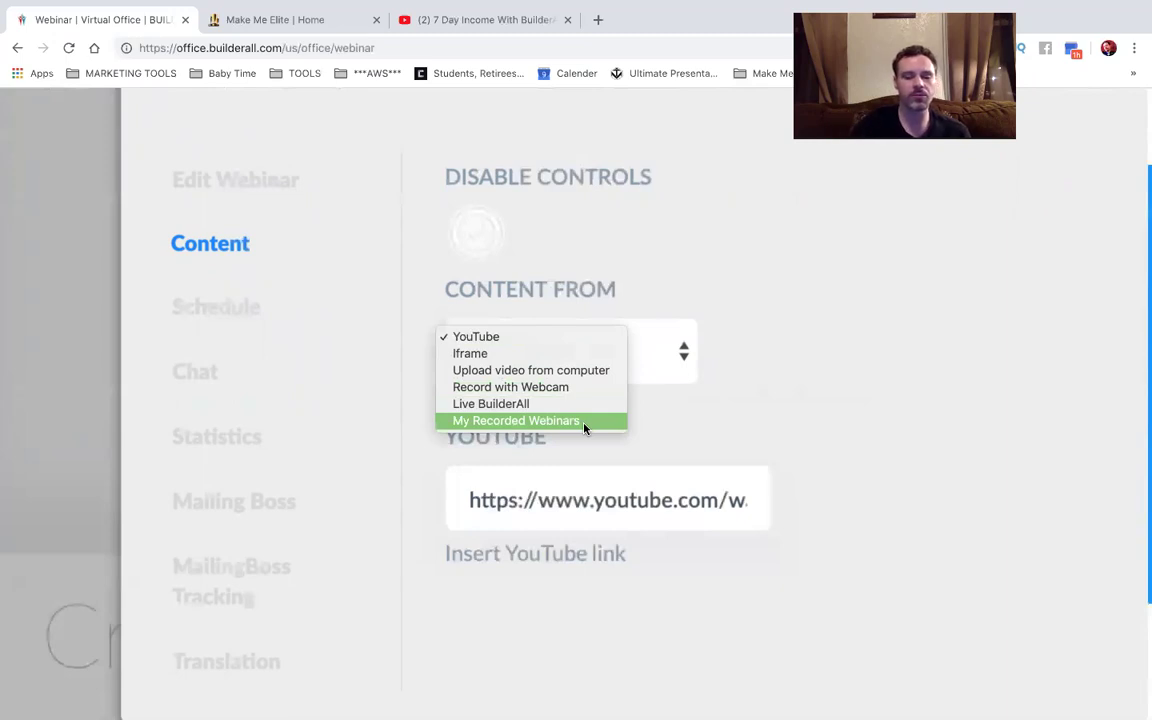
click(782, 265)
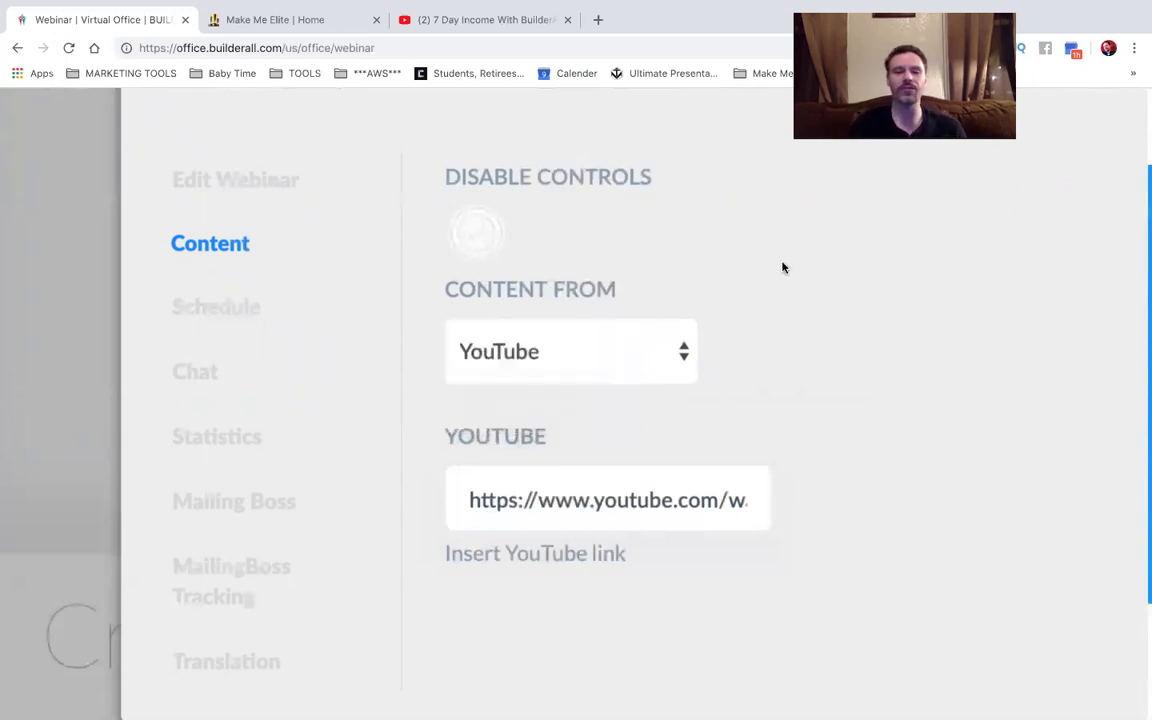
scroll(780, 276, down, 5)
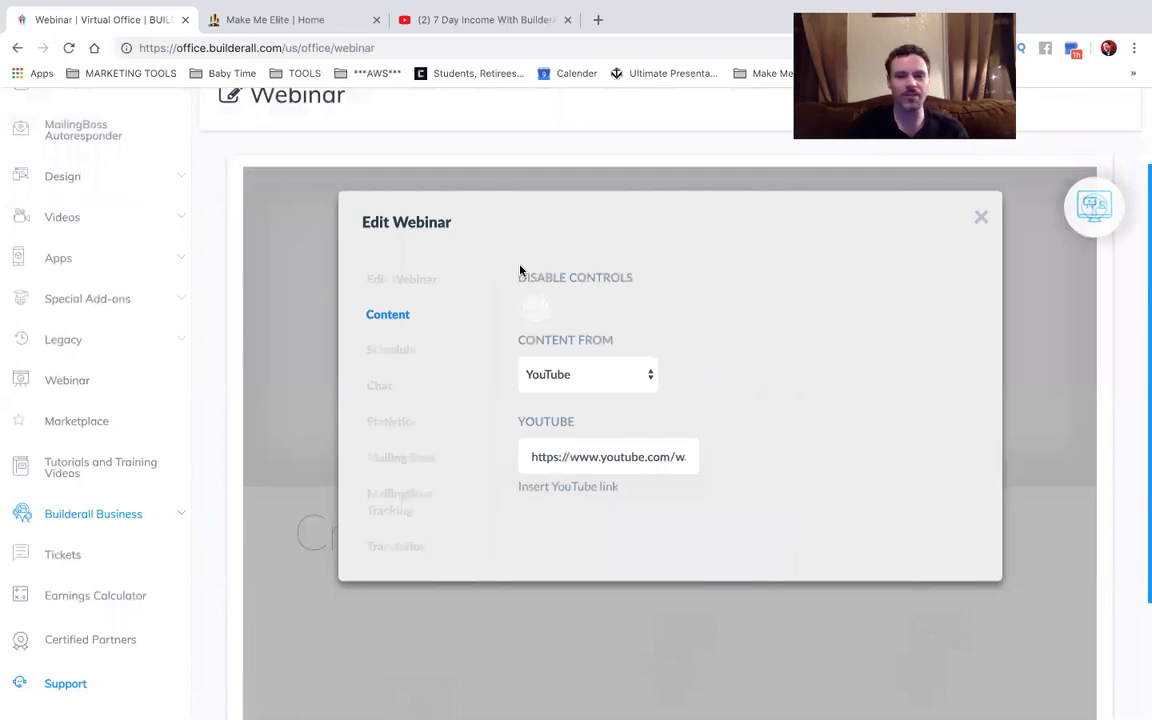
Open the webinar's Schedule settings and choose Start by button as the schedule type.
click(407, 354)
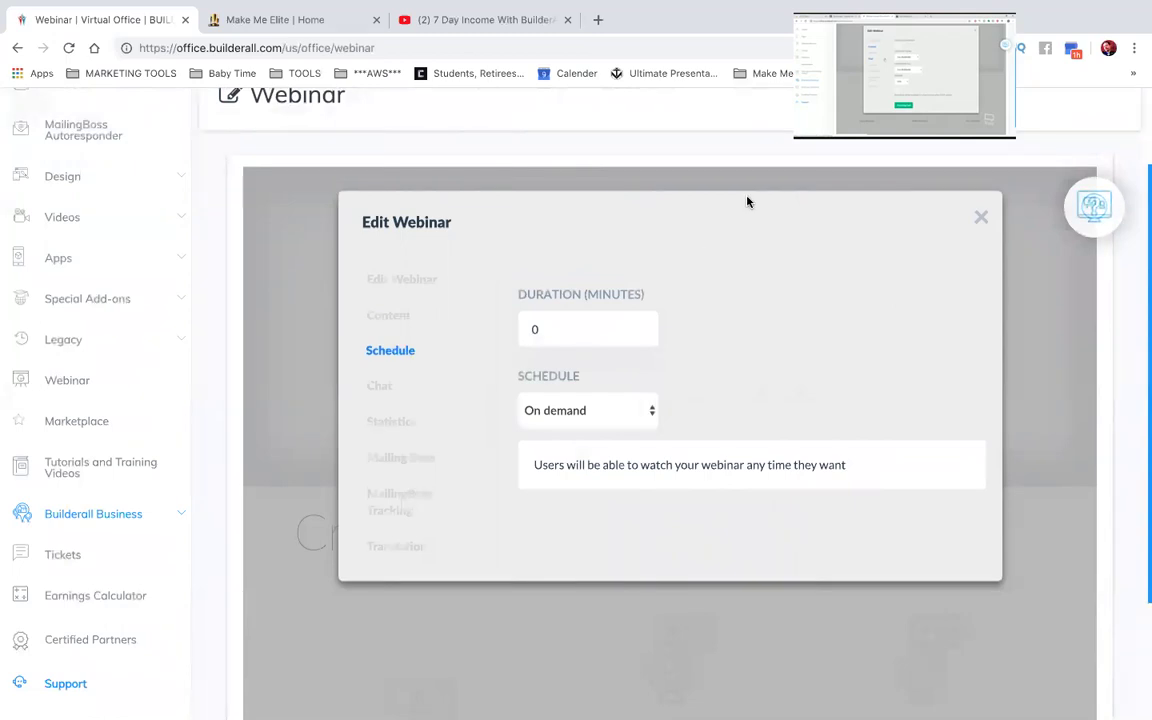
click(576, 326)
click(617, 405)
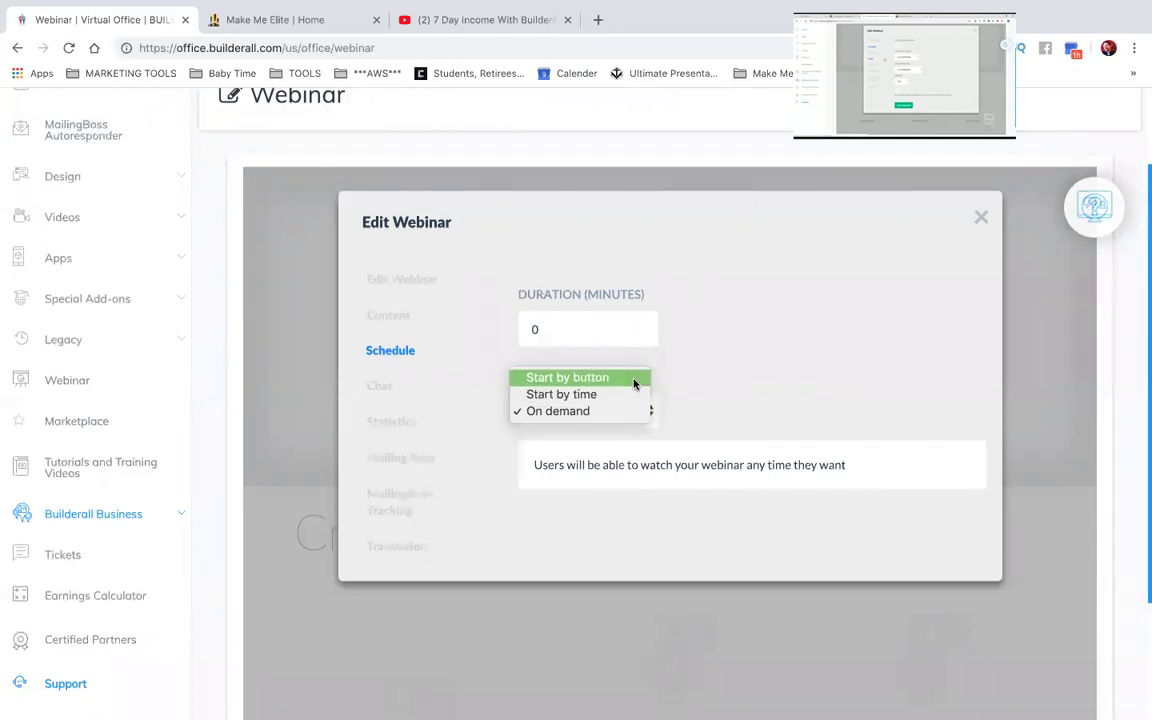
click(634, 385)
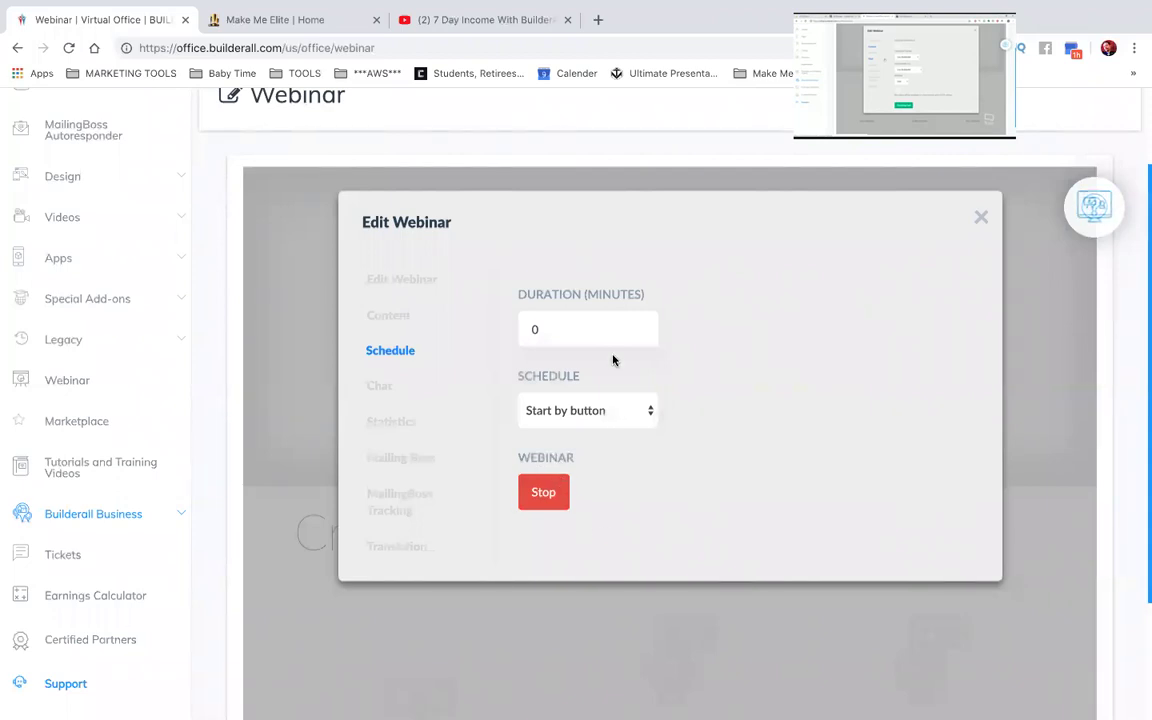
click(642, 327)
click(640, 334)
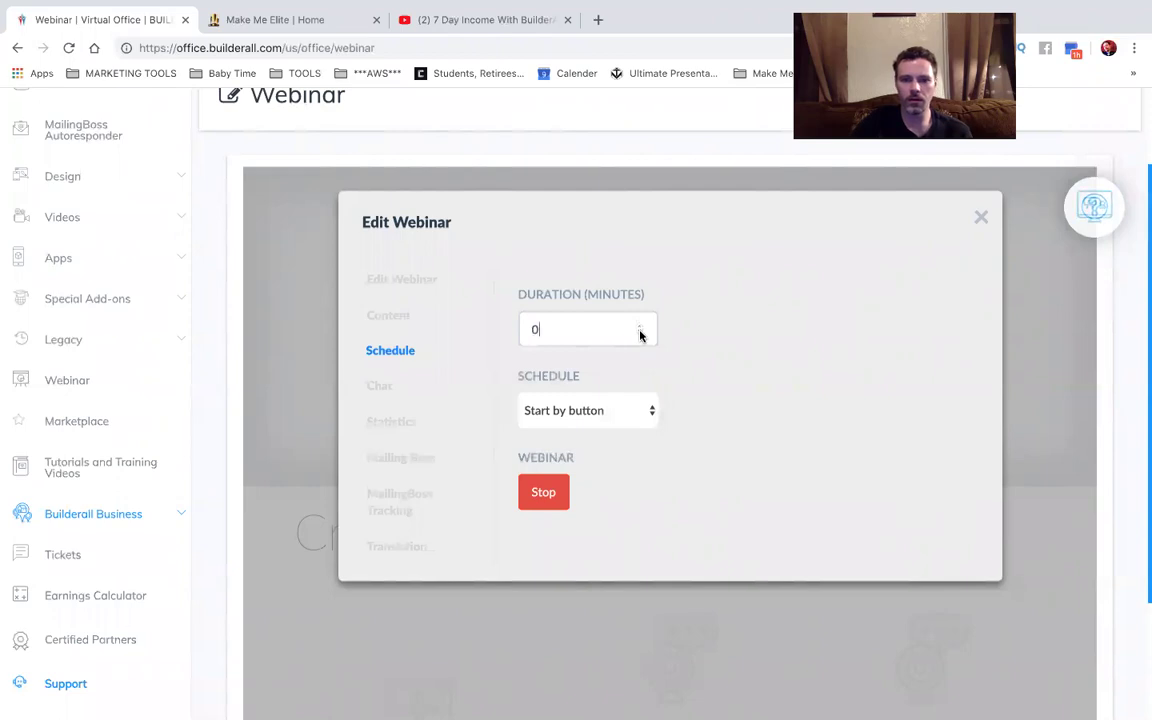
click(603, 408)
click(603, 408)
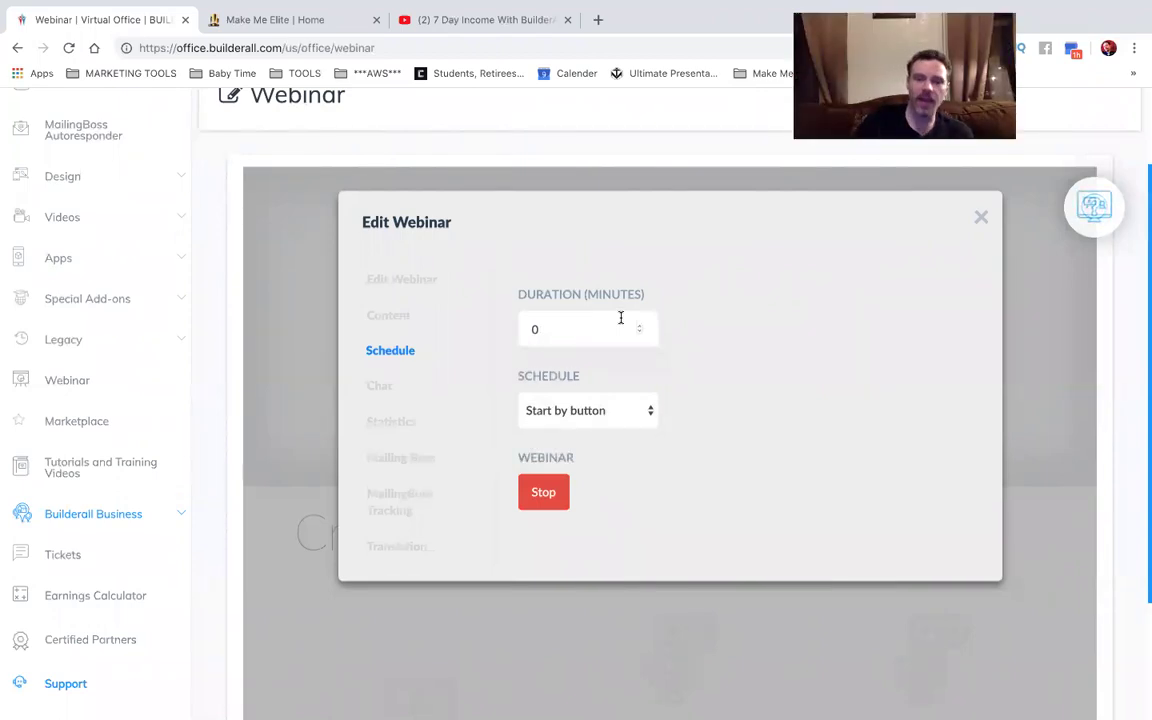
Change the schedule type to Start by time and look at the start date and time zone options.
click(626, 411)
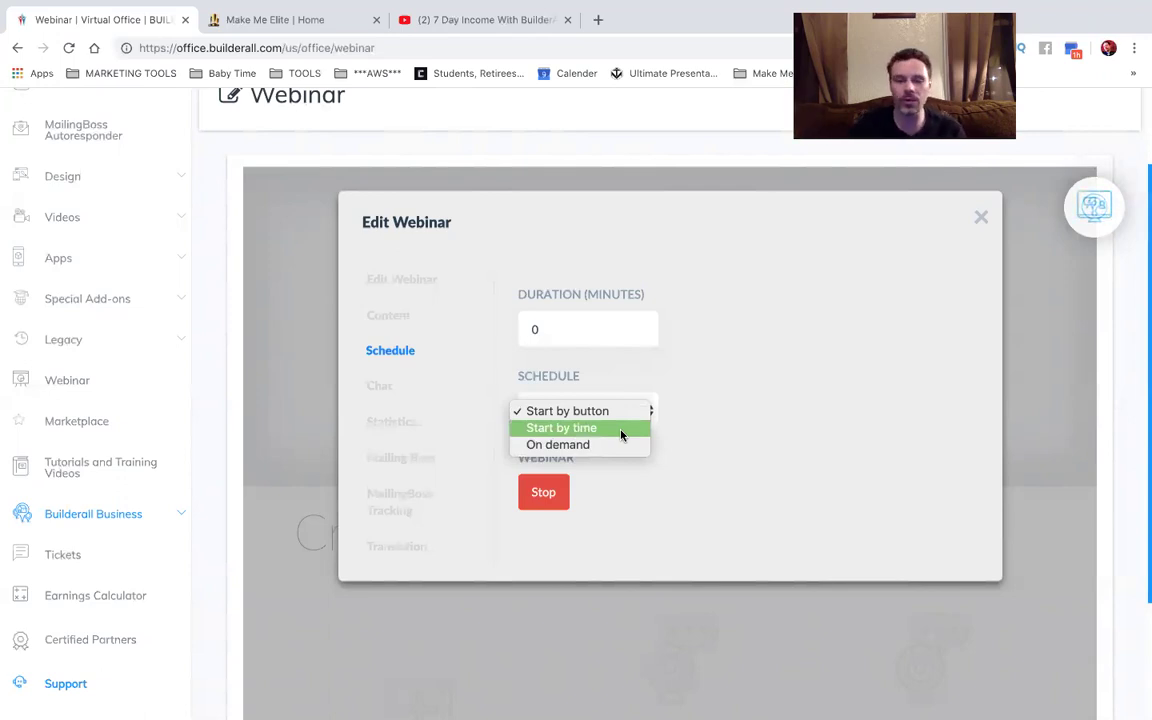
click(620, 430)
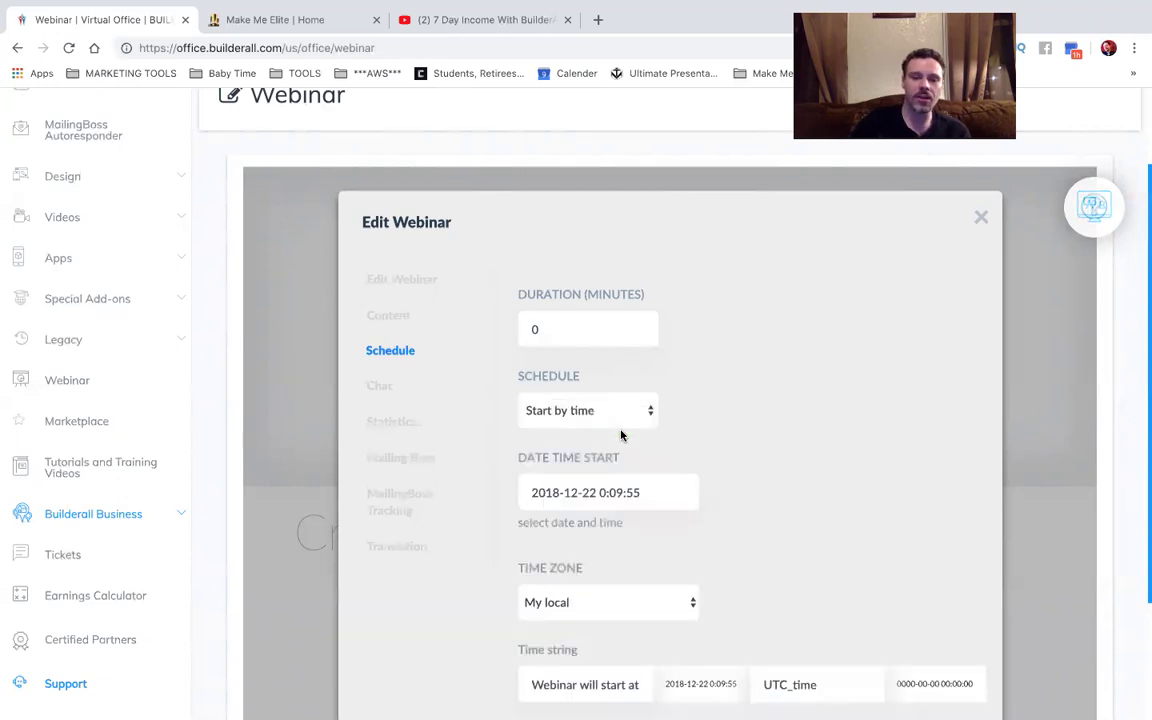
scroll(620, 435, down, 3)
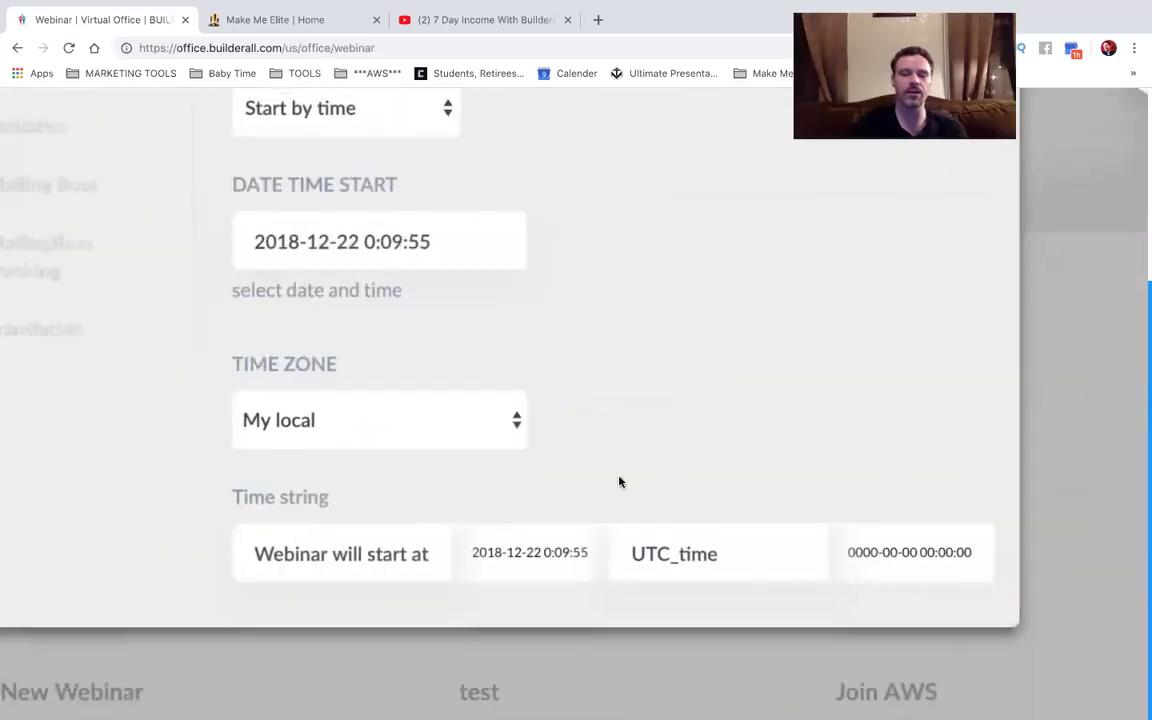
scroll(619, 482, up, 2)
click(466, 584)
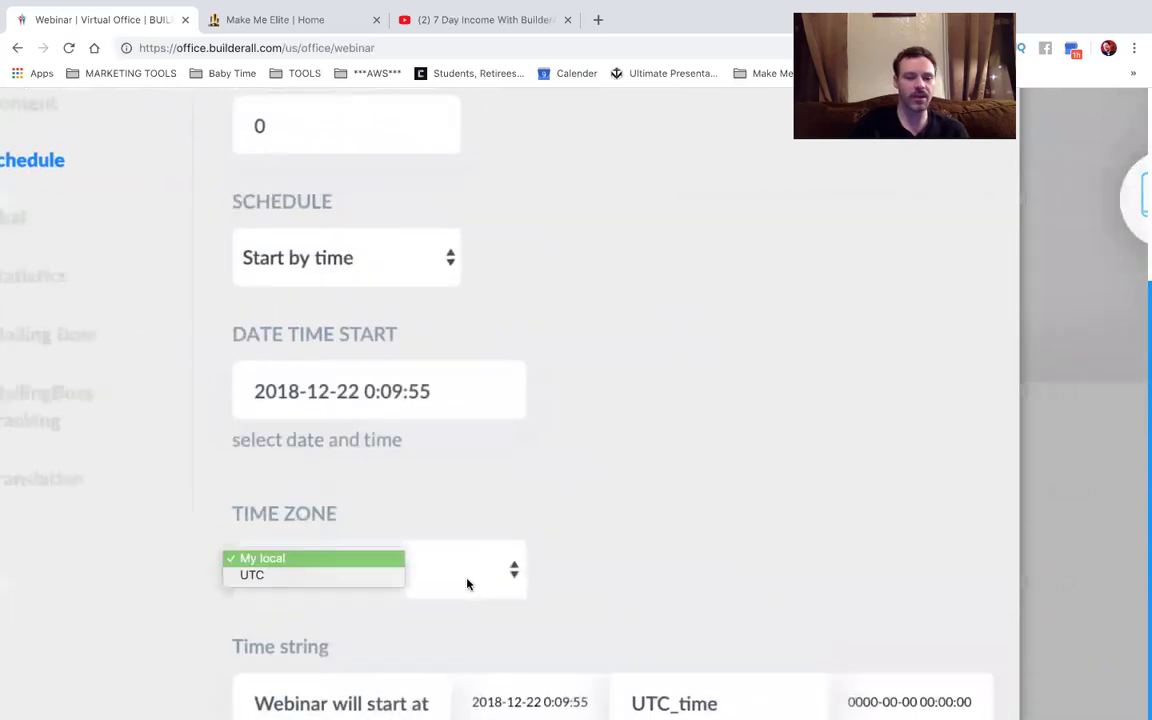
click(596, 448)
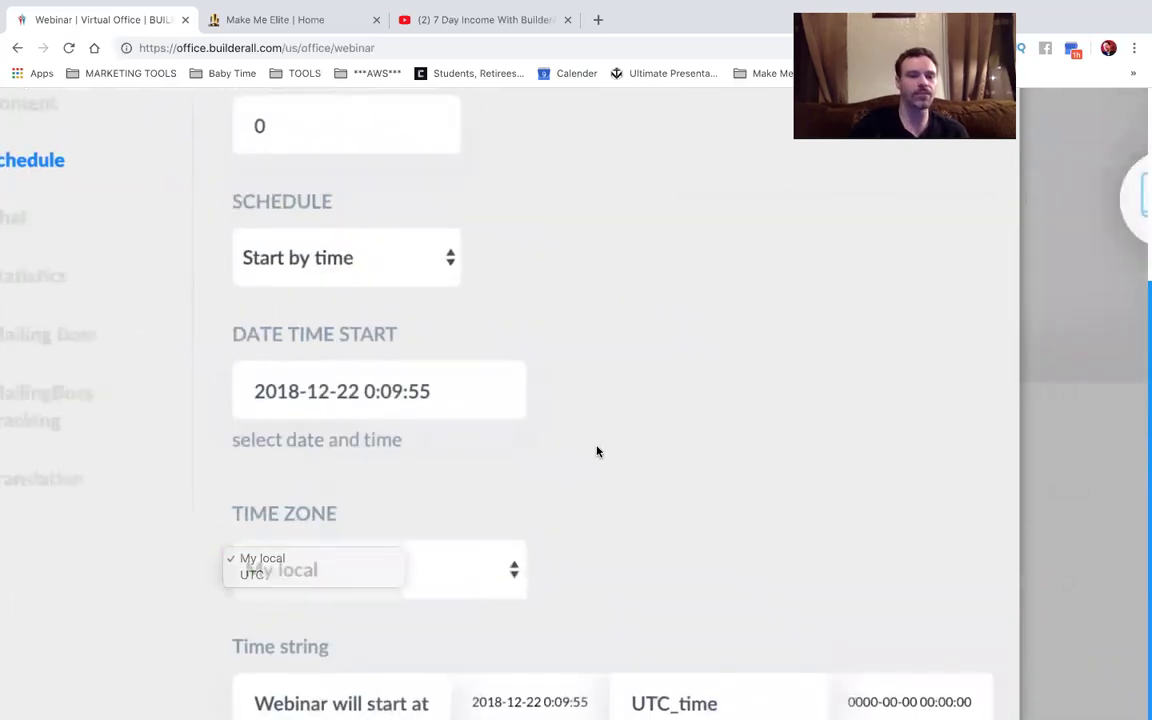
scroll(597, 449, up, 2)
scroll(597, 449, down, 3)
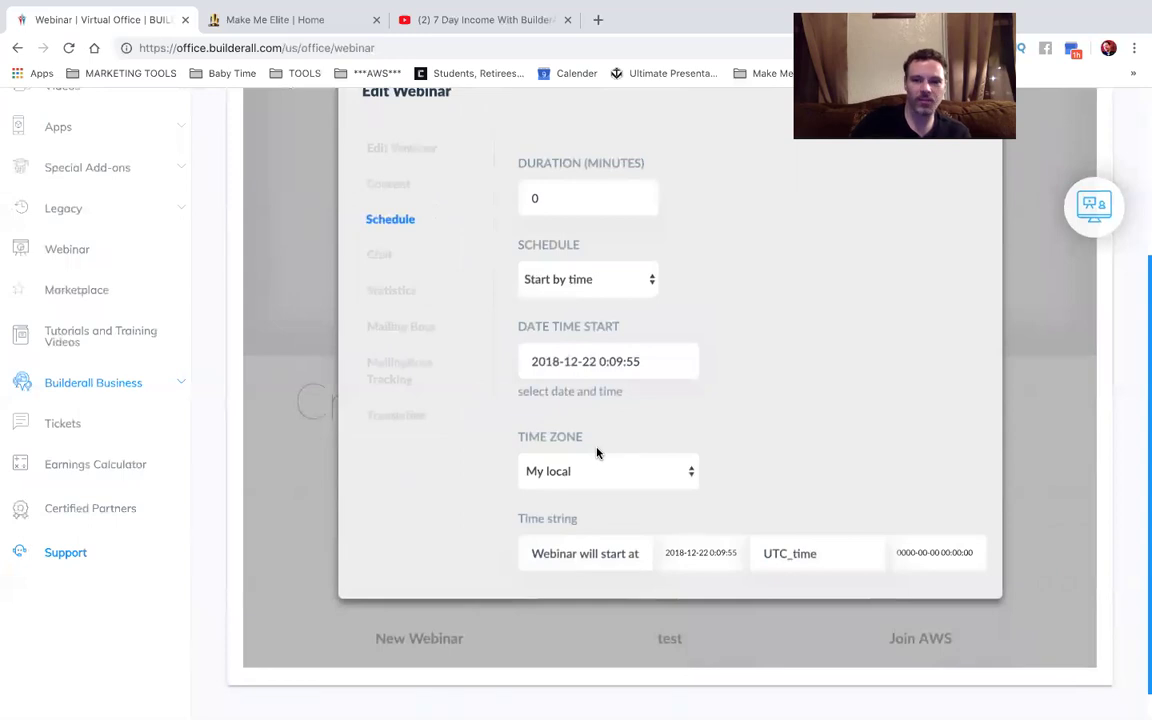
Set the webinar's schedule type to On demand.
scroll(597, 453, up, 2)
click(397, 380)
click(397, 411)
click(553, 470)
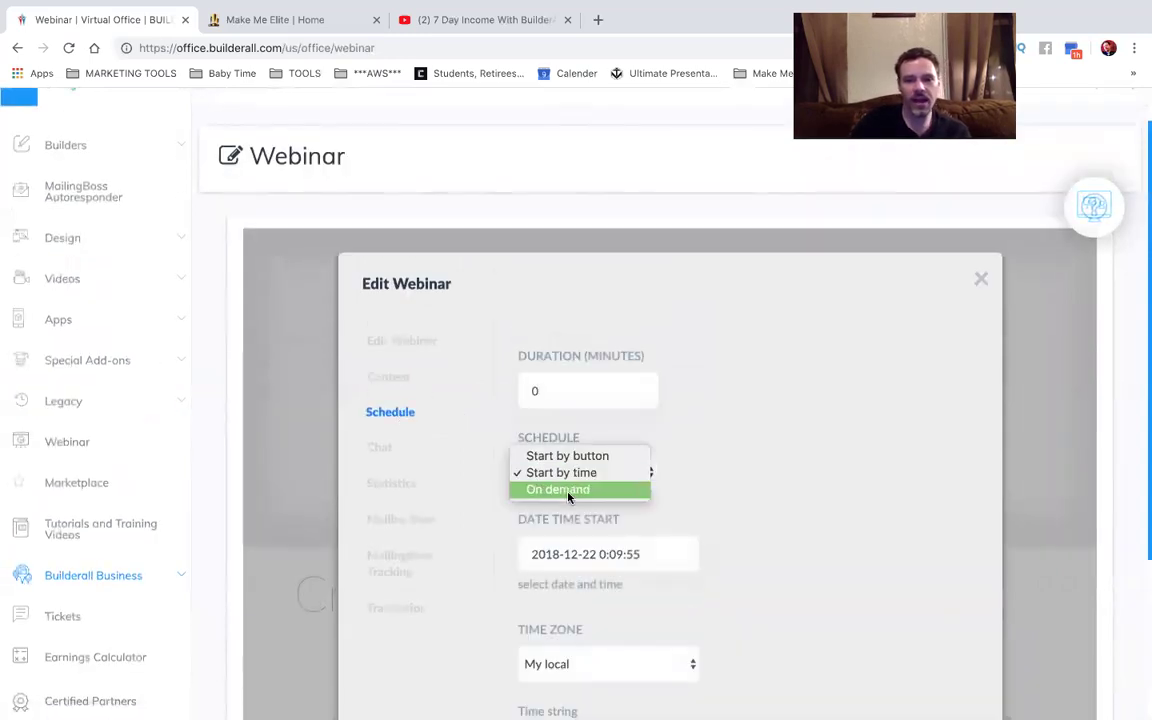
click(567, 490)
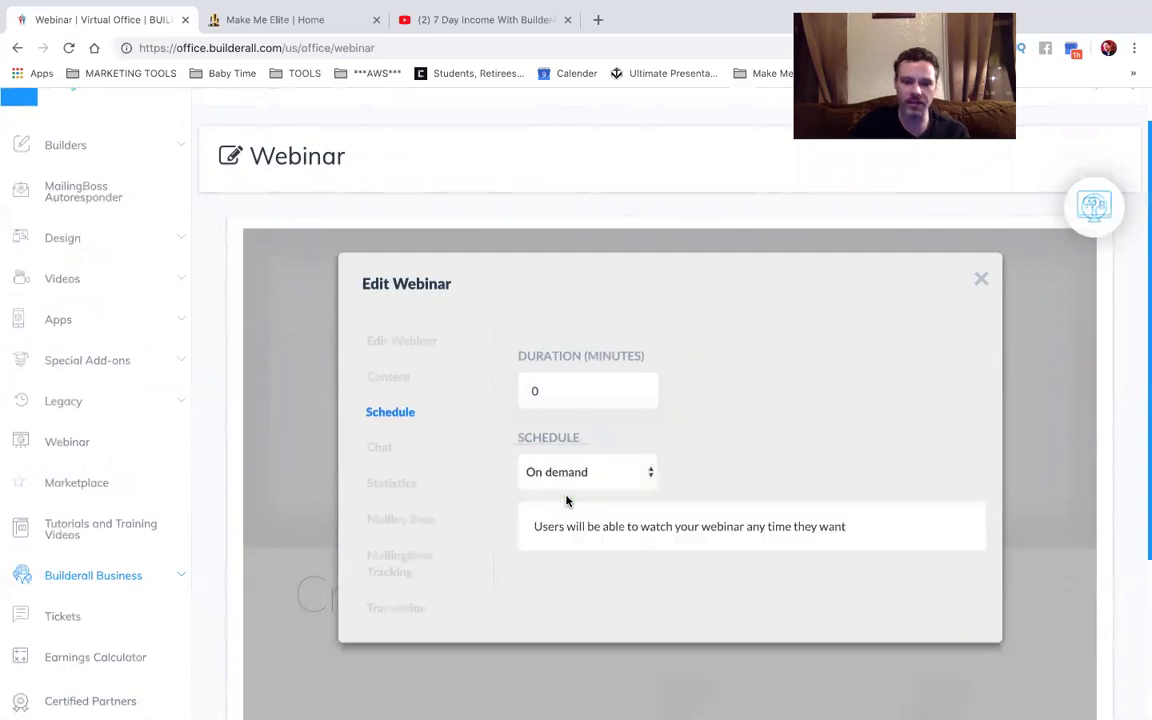
Try raising the webinar's duration by a few minutes and return it to 0.
click(639, 388)
click(639, 388)
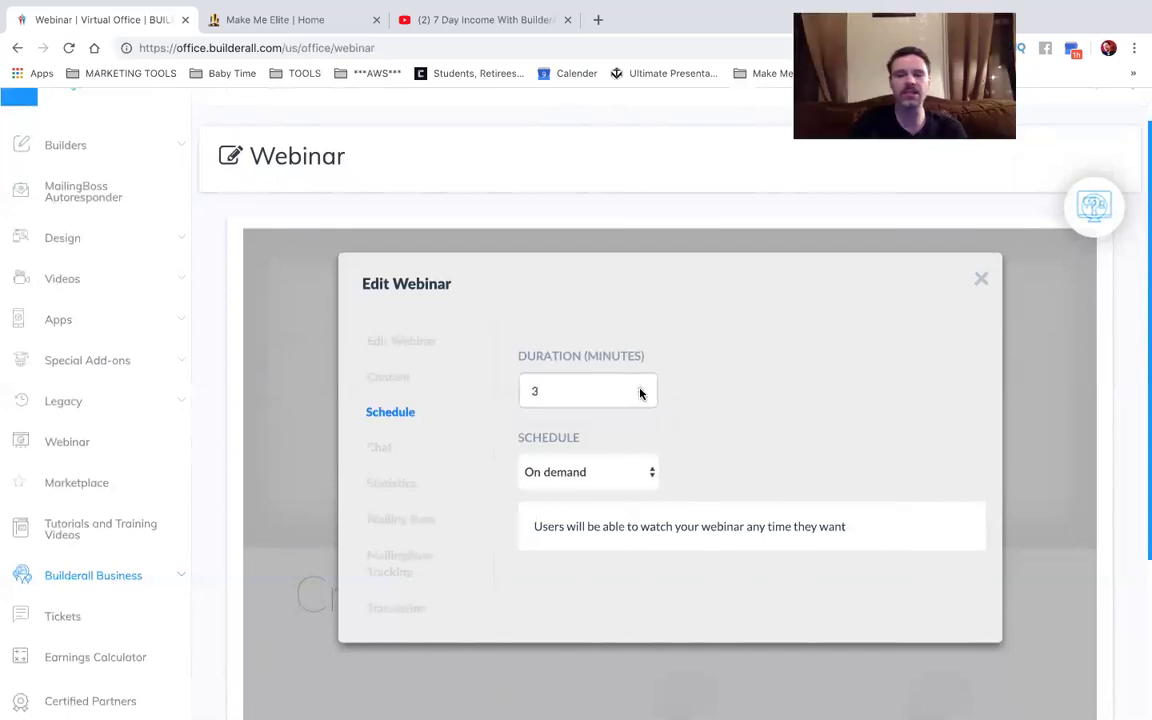
click(640, 396)
click(640, 396)
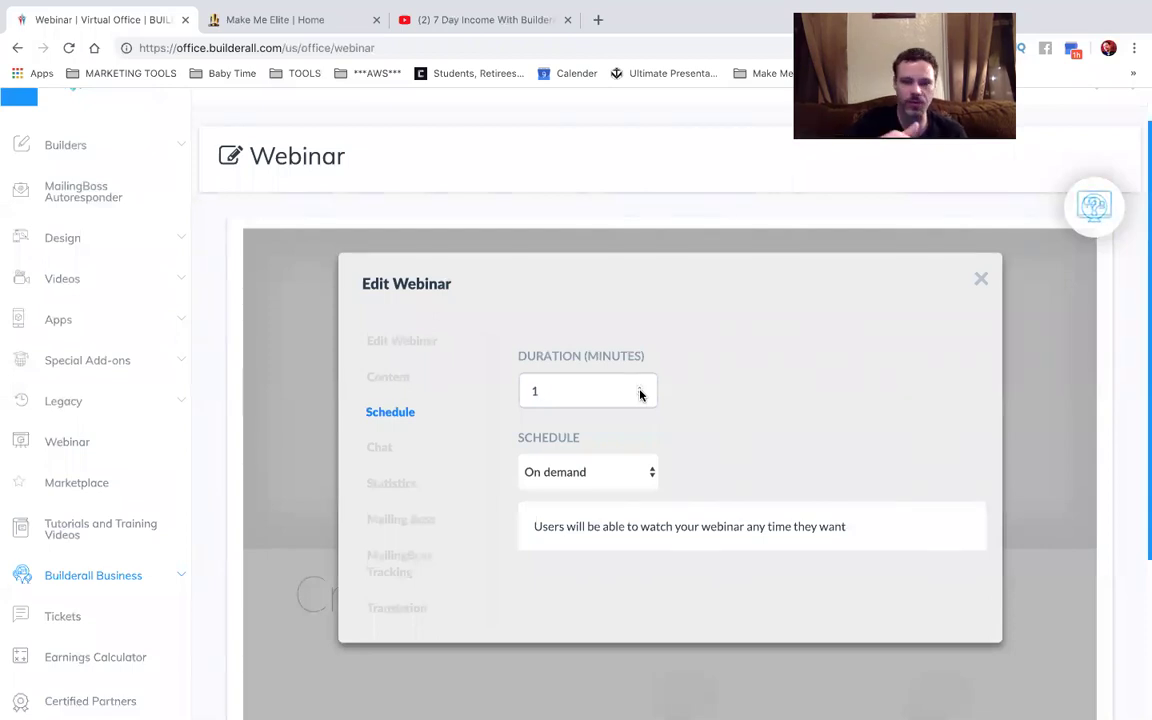
click(640, 389)
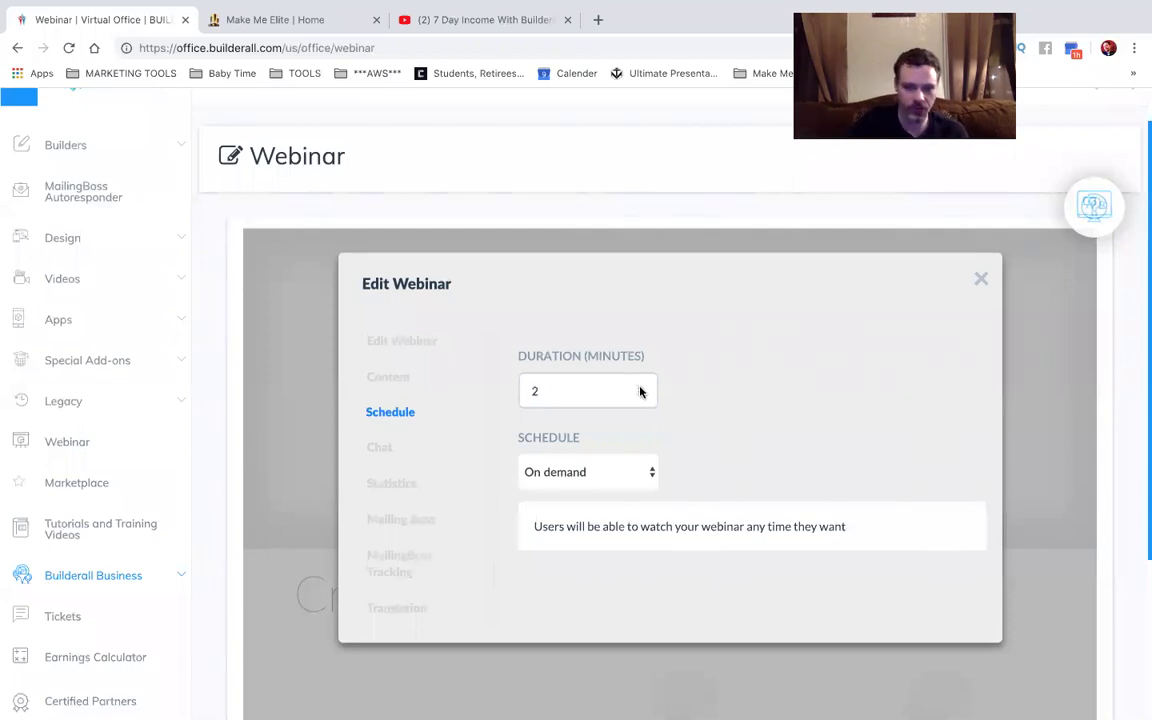
click(640, 396)
click(640, 396)
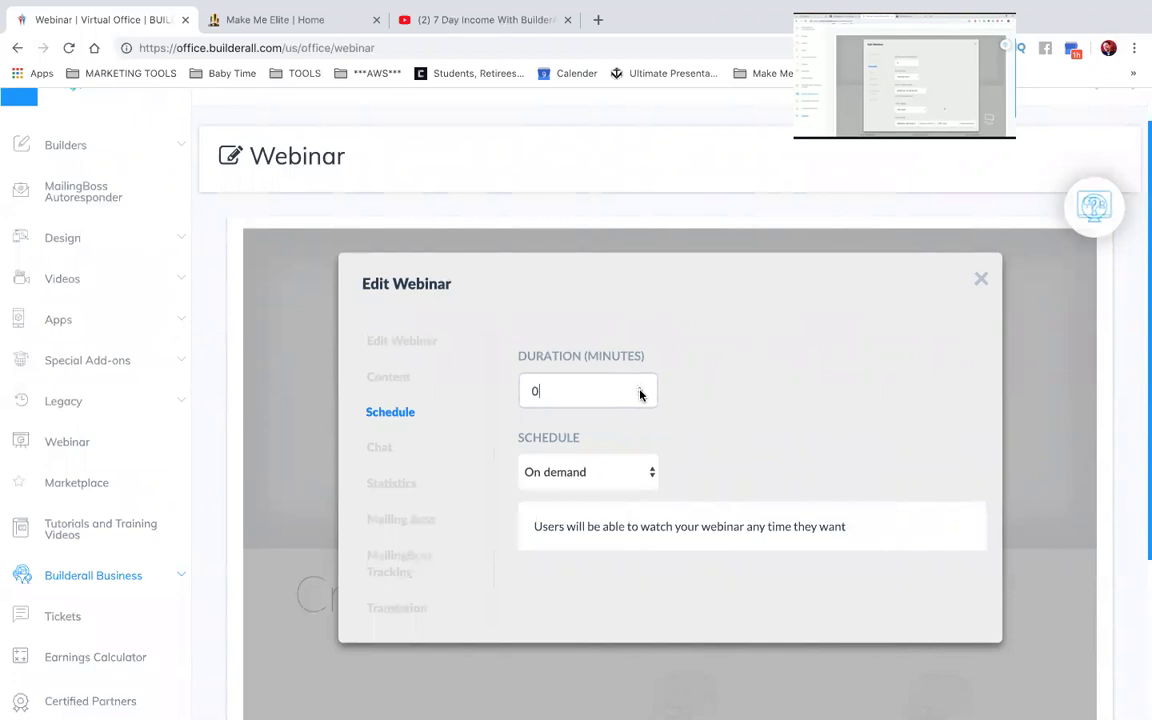
Open the webinar's Chat settings to examine the moderation, history, ghost user and message limit options.
click(377, 449)
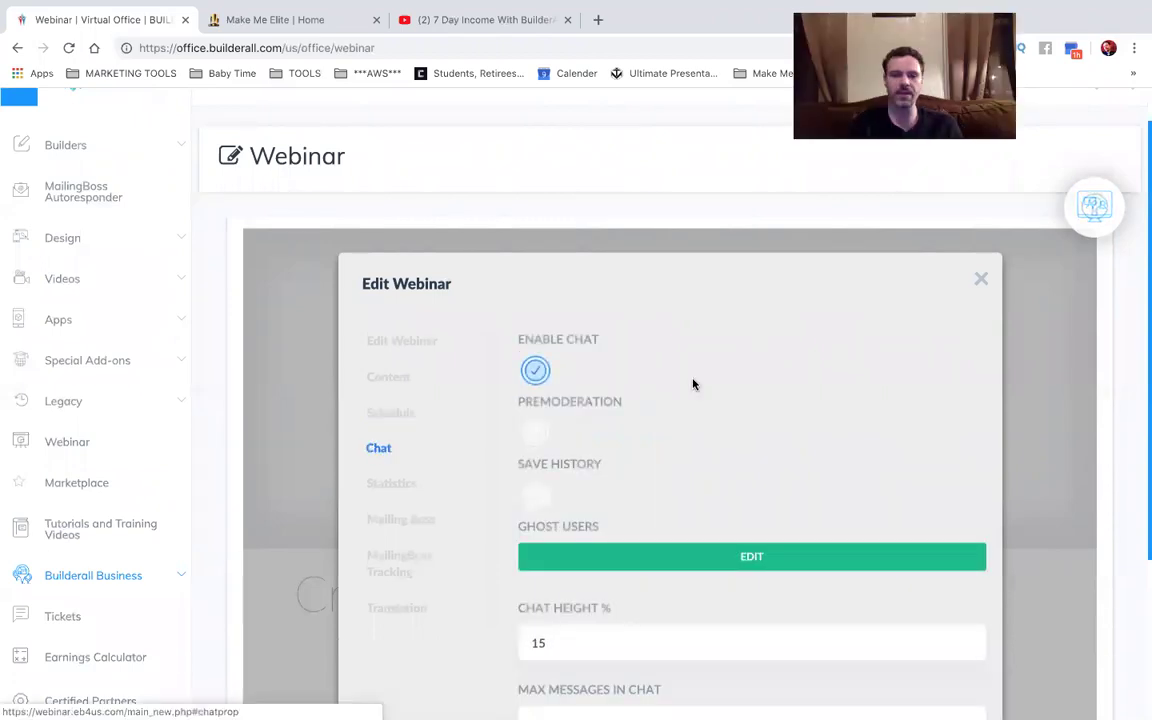
scroll(685, 382, down, 1)
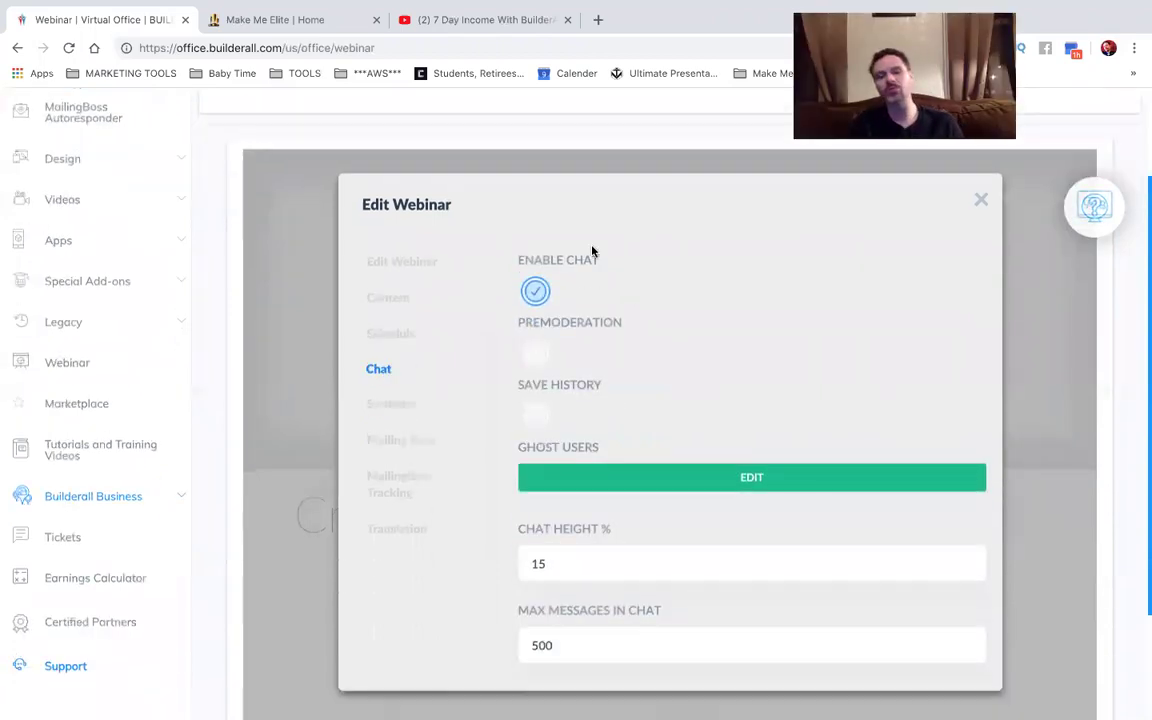
scroll(592, 251, down, 1)
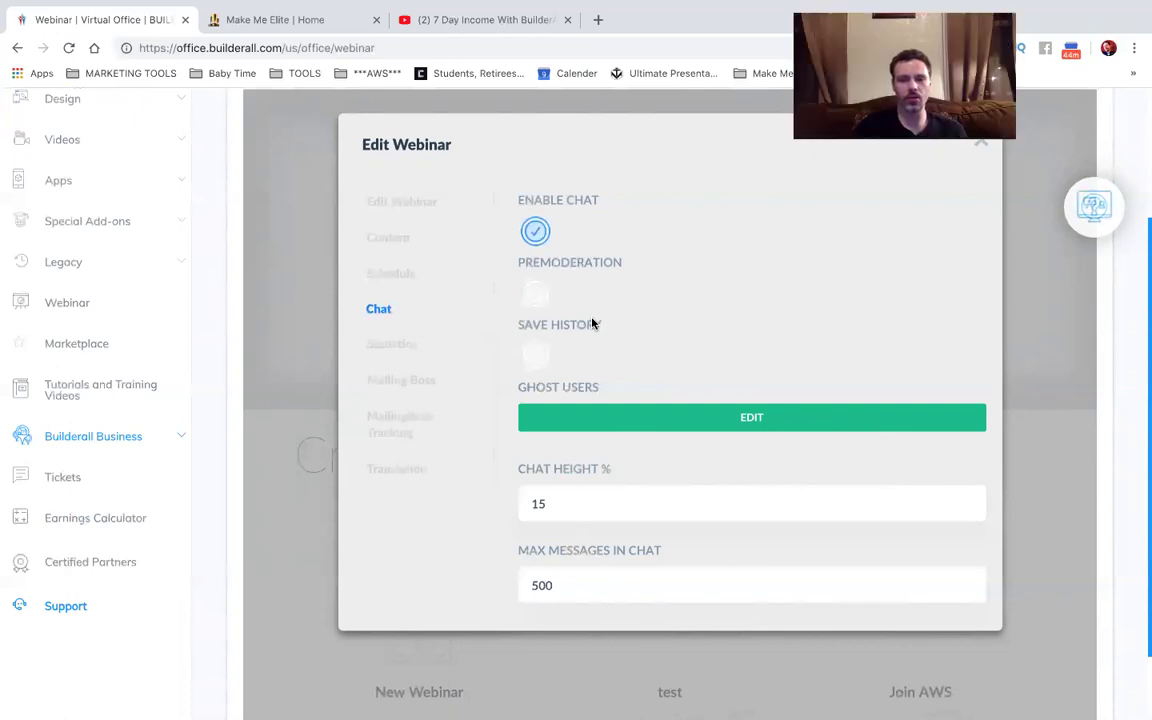
Turn chat premoderation on and back off, and enable saving of the chat history.
click(537, 290)
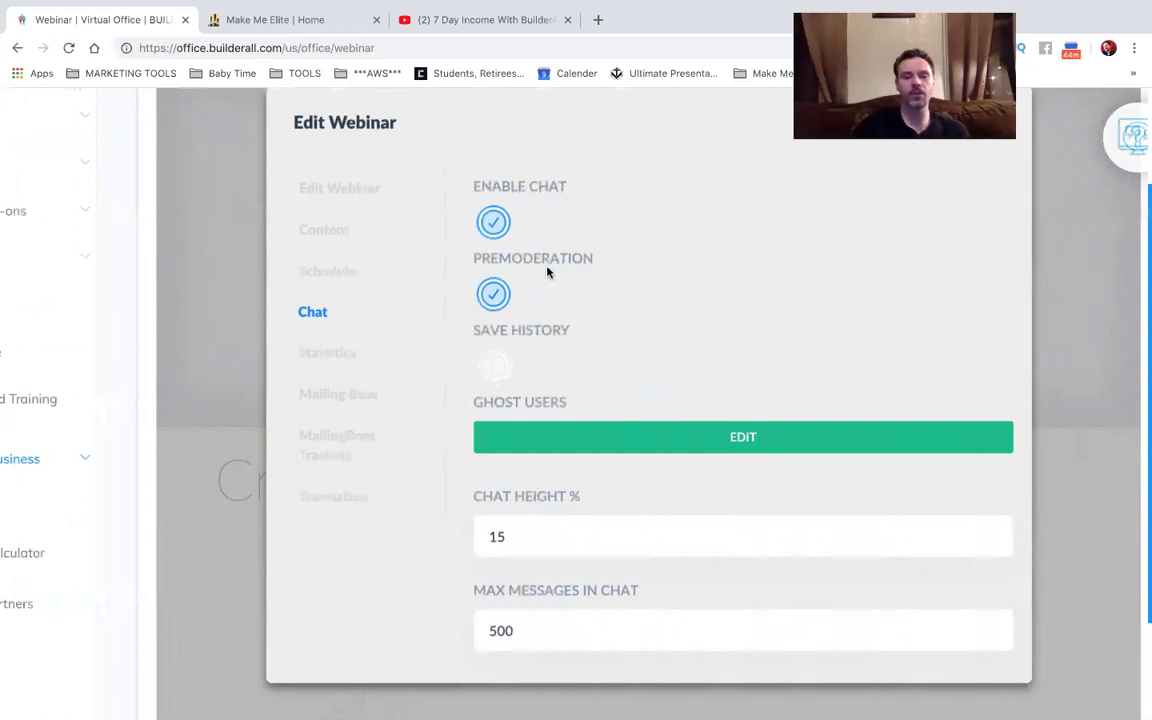
click(506, 300)
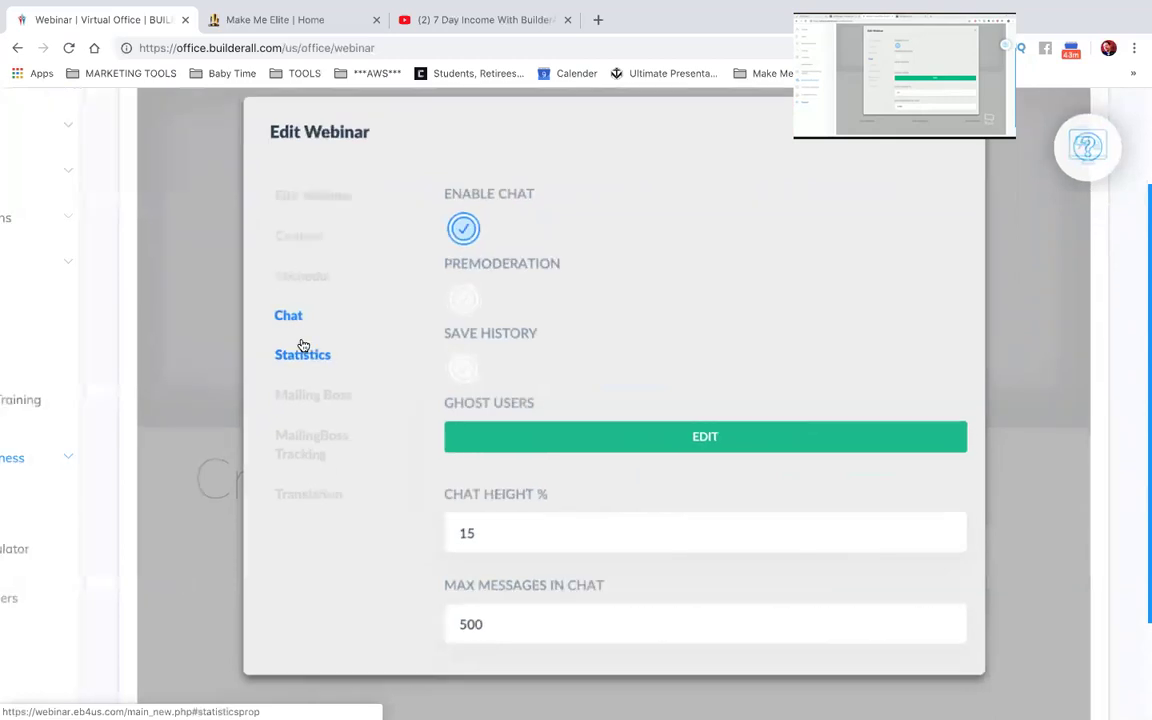
click(471, 369)
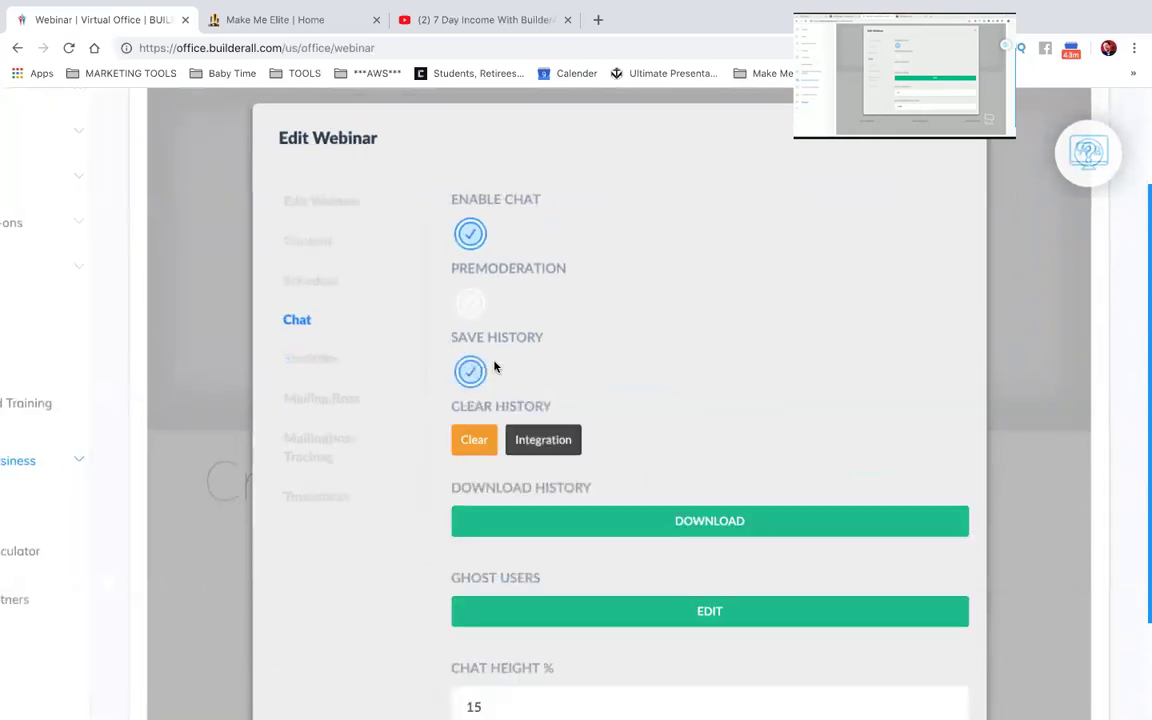
scroll(495, 367, down, 2)
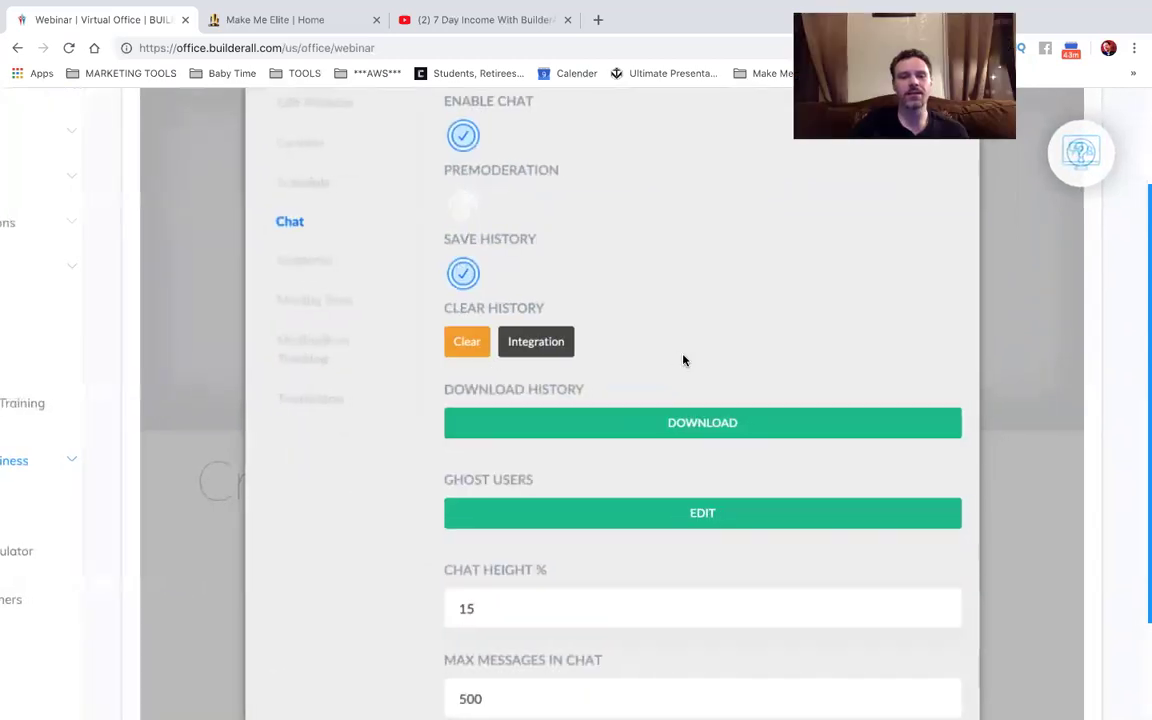
Set the maximum number of messages in the webinar's chat to 1000.
scroll(684, 360, down, 1)
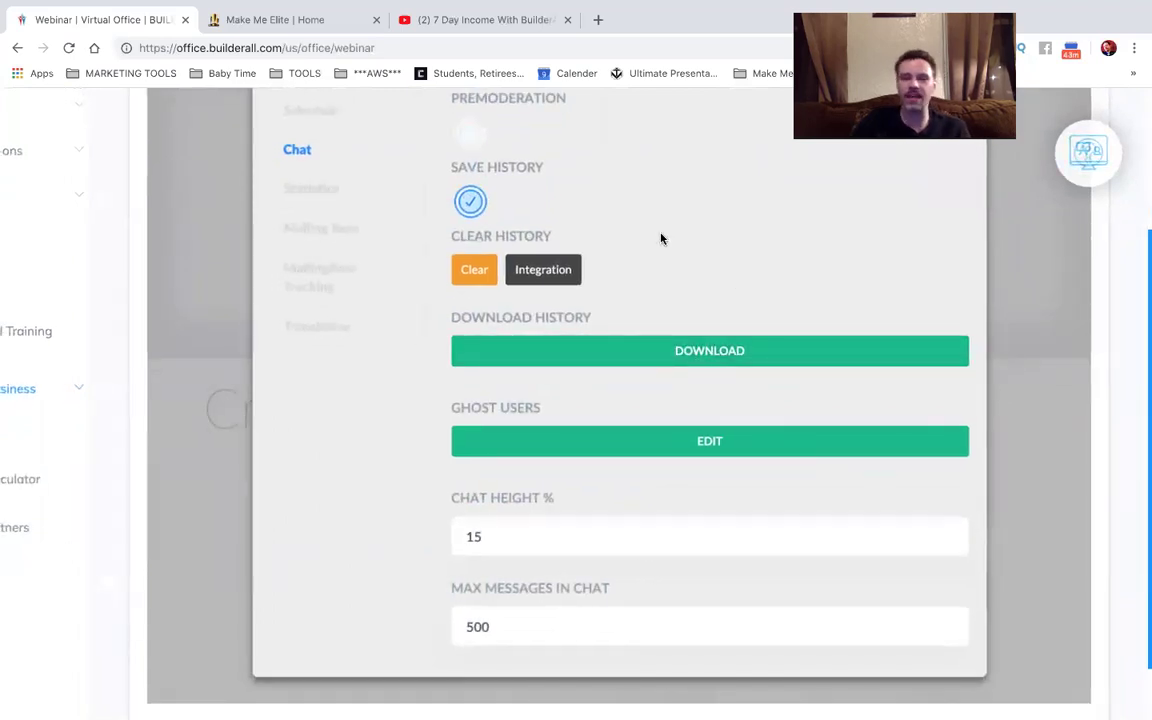
click(329, 190)
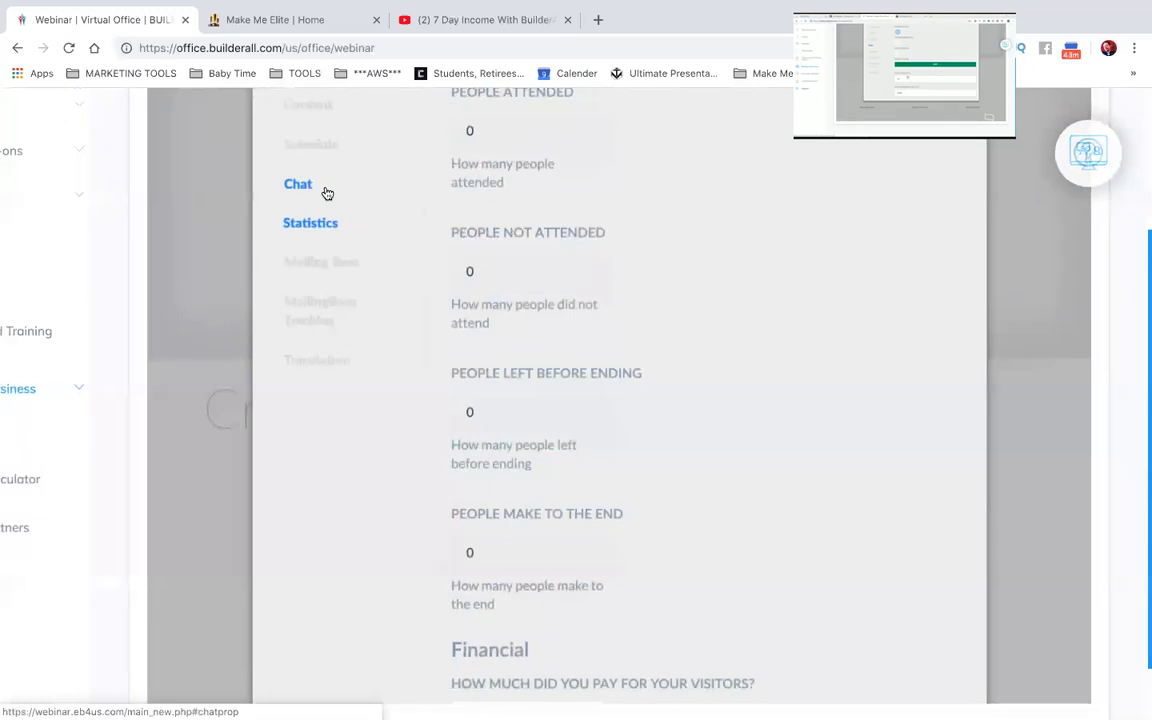
click(322, 186)
scroll(489, 527, down, 1)
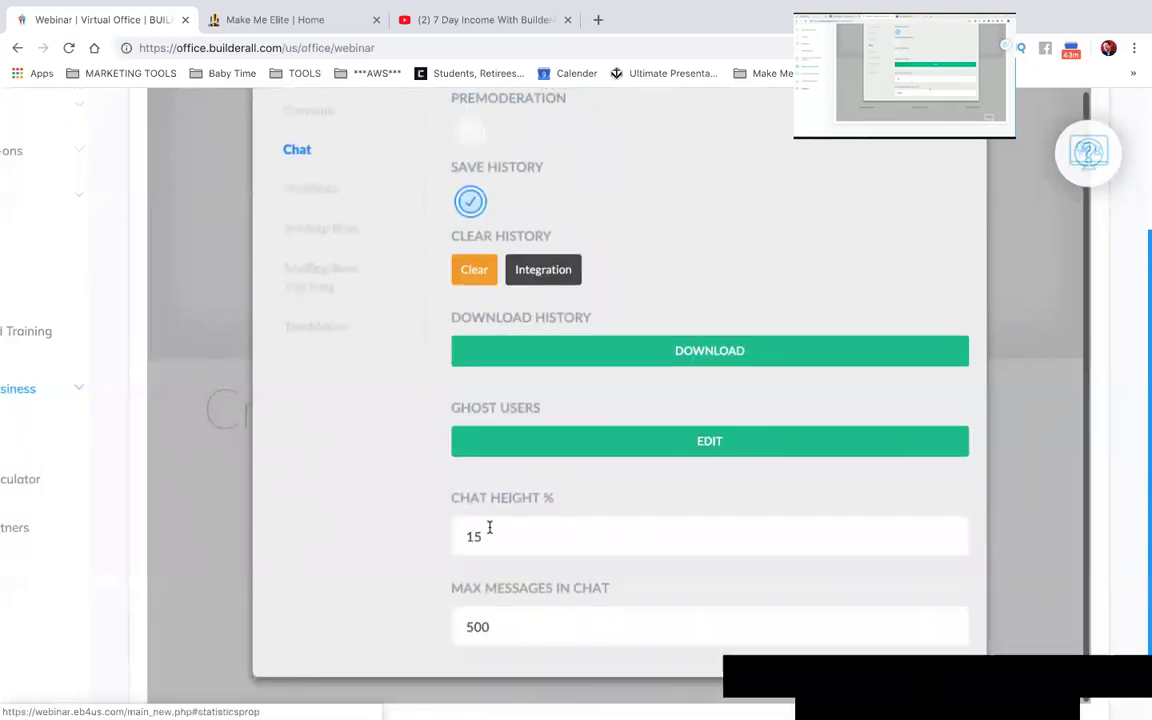
drag(512, 628, 471, 627)
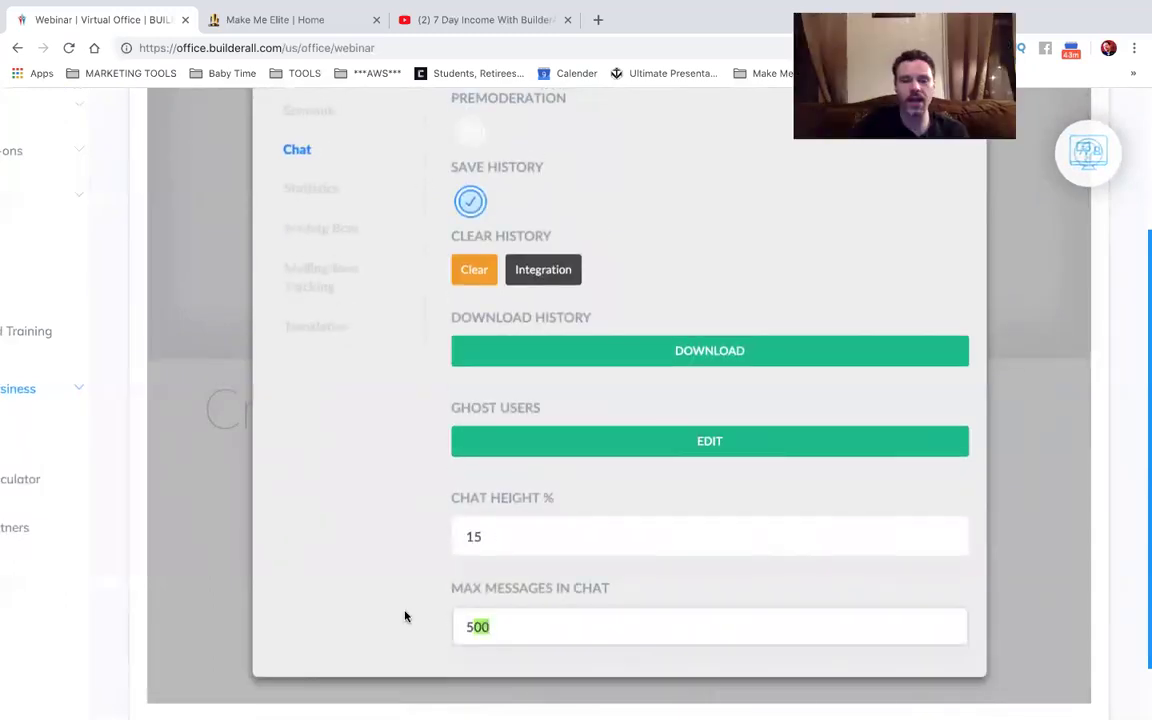
key(BackSpace)
key(BackSpace)
text(1)
text(000)
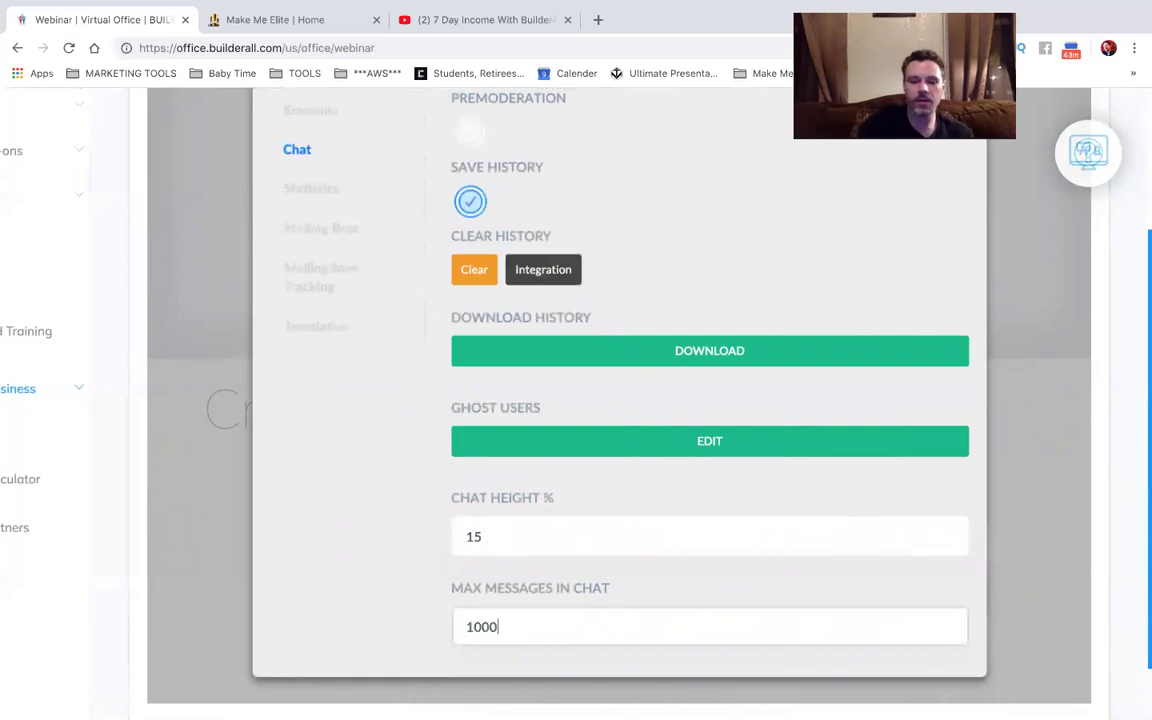
Try a chat height of 20 % and return it to 15.
click(500, 540)
double_click(500, 540)
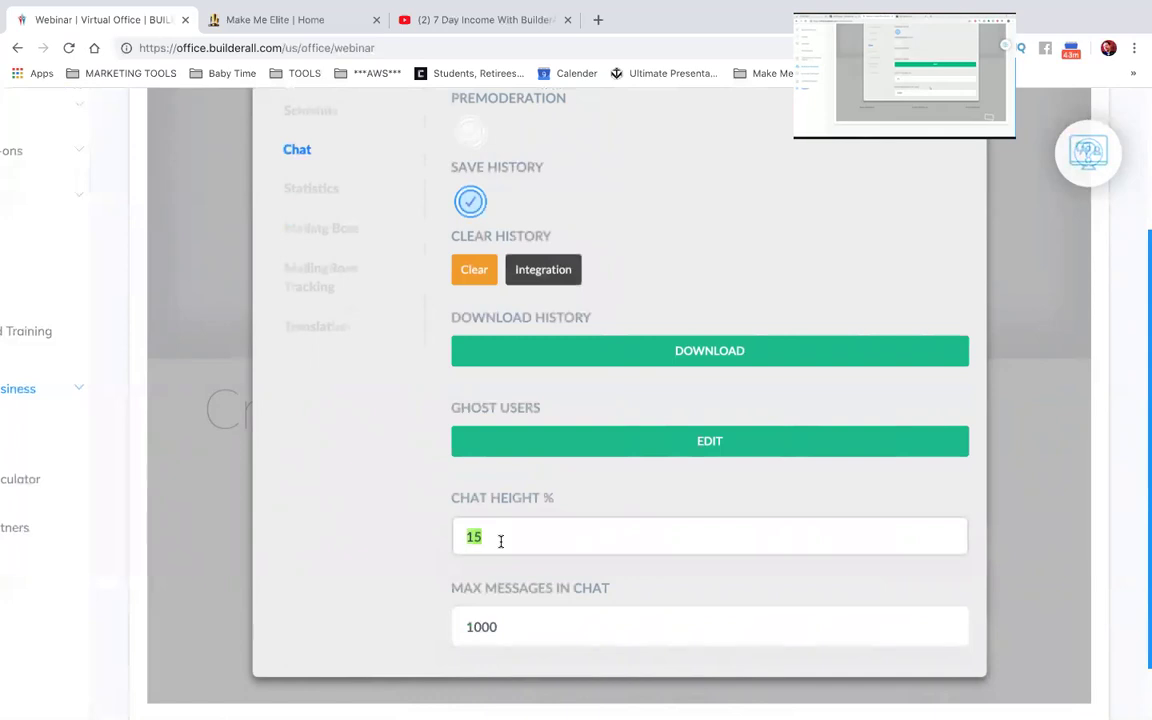
text(20)
key(BackSpace)
key(BackSpace)
text(15)
Open the webinar's Statistics to examine the General figures on people who attended, did not attend, left early or made it to the end.
scroll(605, 443, up, 3)
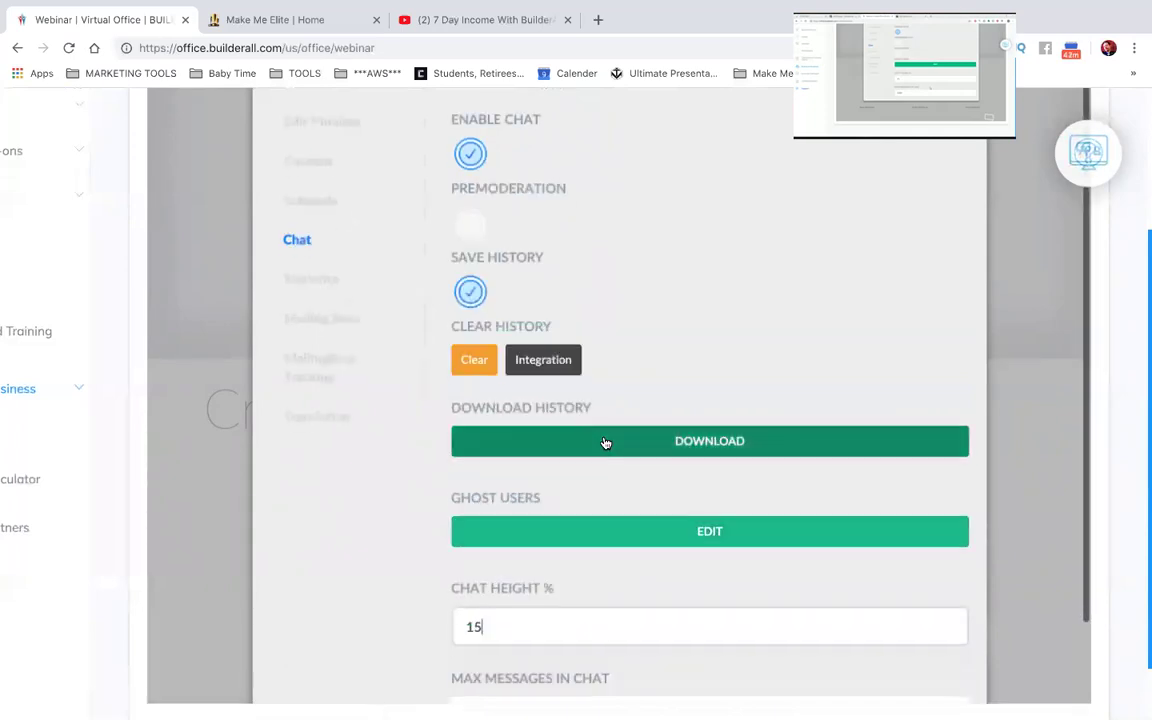
scroll(605, 443, down, 1)
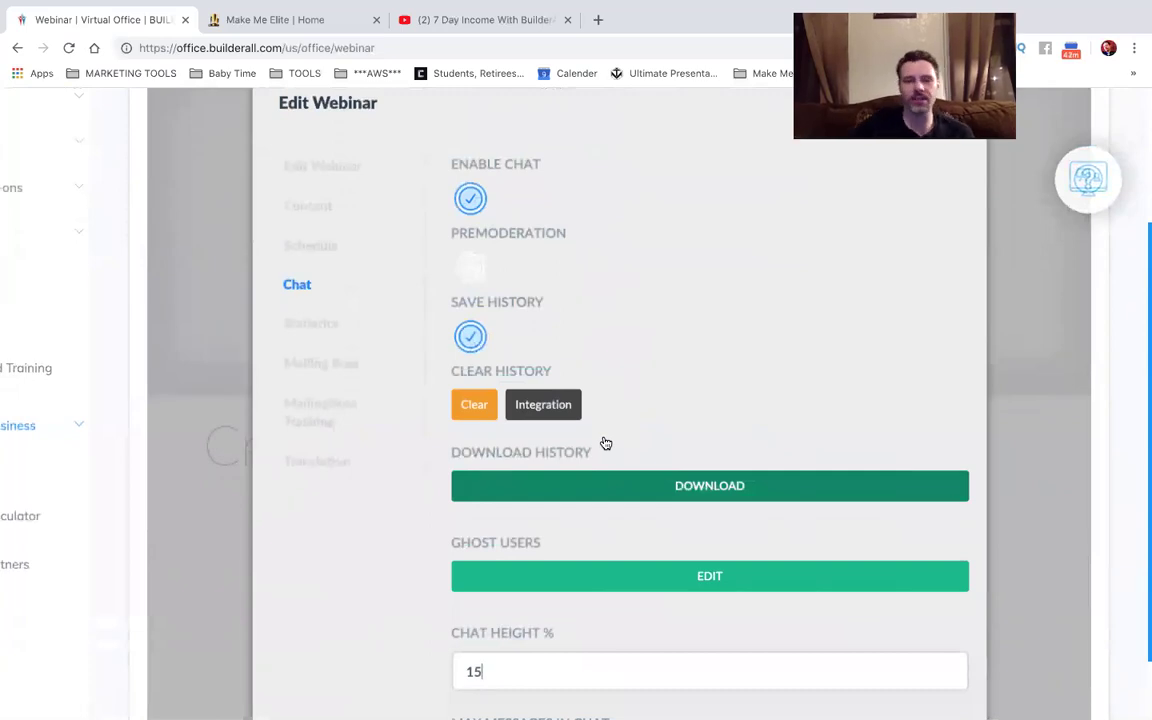
scroll(605, 443, down, 3)
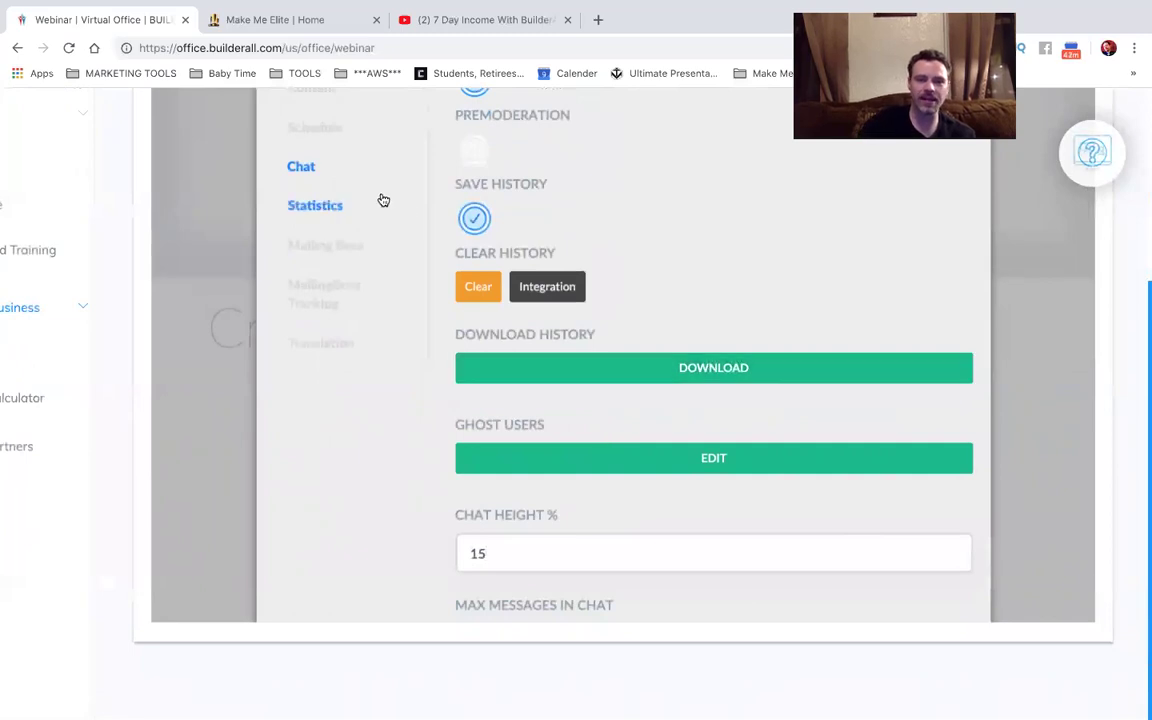
click(326, 211)
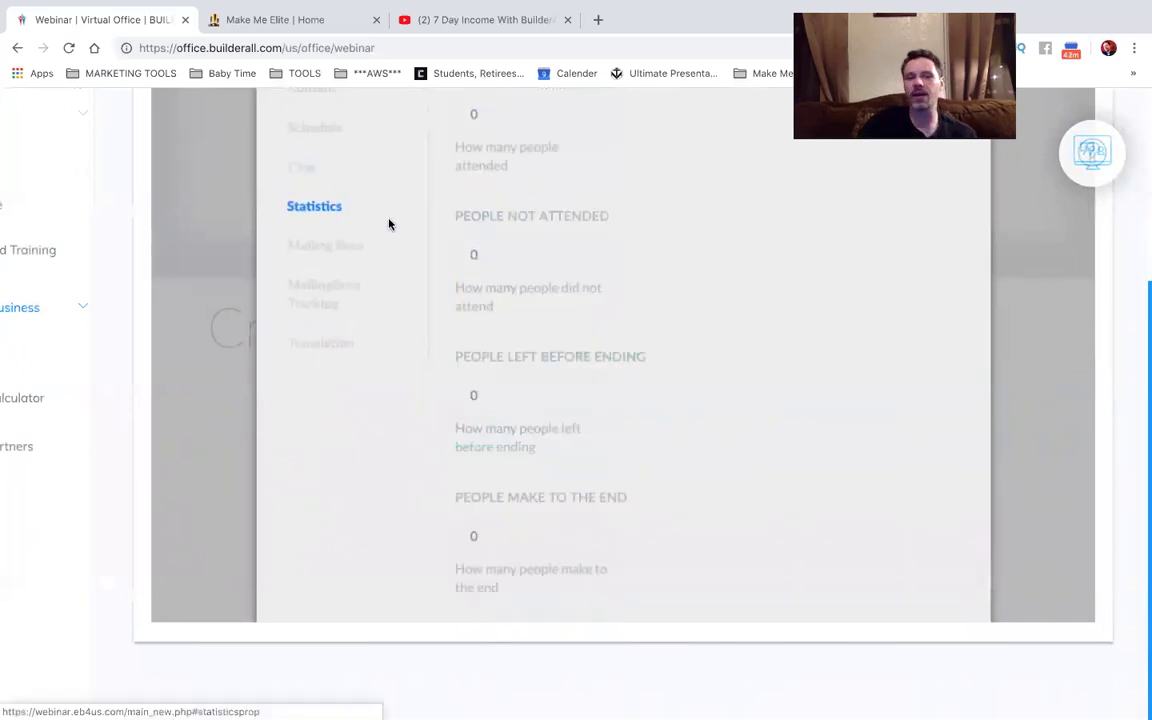
scroll(494, 309, up, 1)
scroll(494, 309, down, 1)
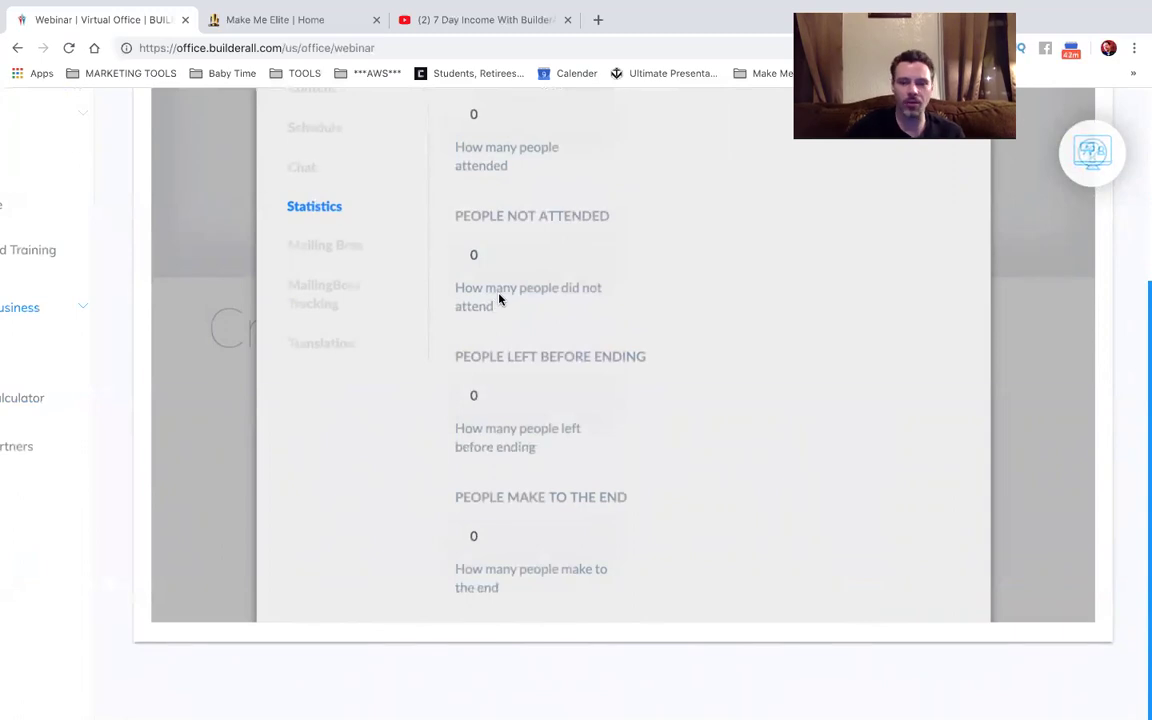
scroll(496, 303, up, 1)
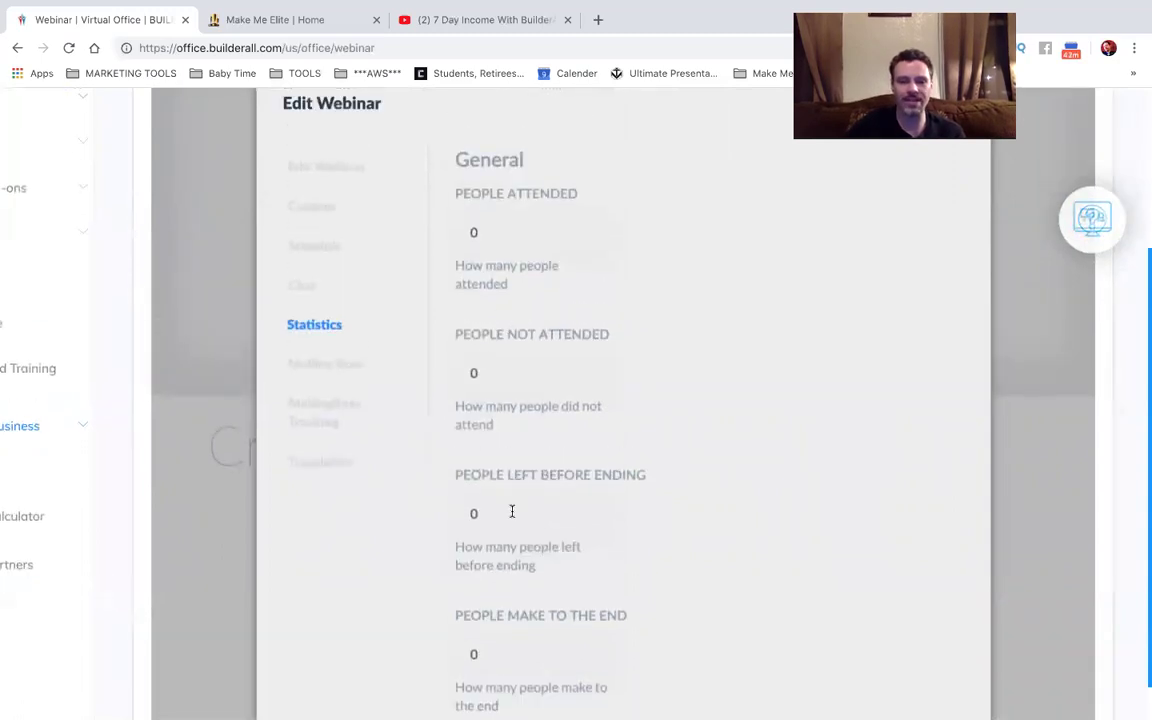
scroll(512, 510, up, 5)
scroll(512, 511, up, 5)
scroll(520, 510, down, 3)
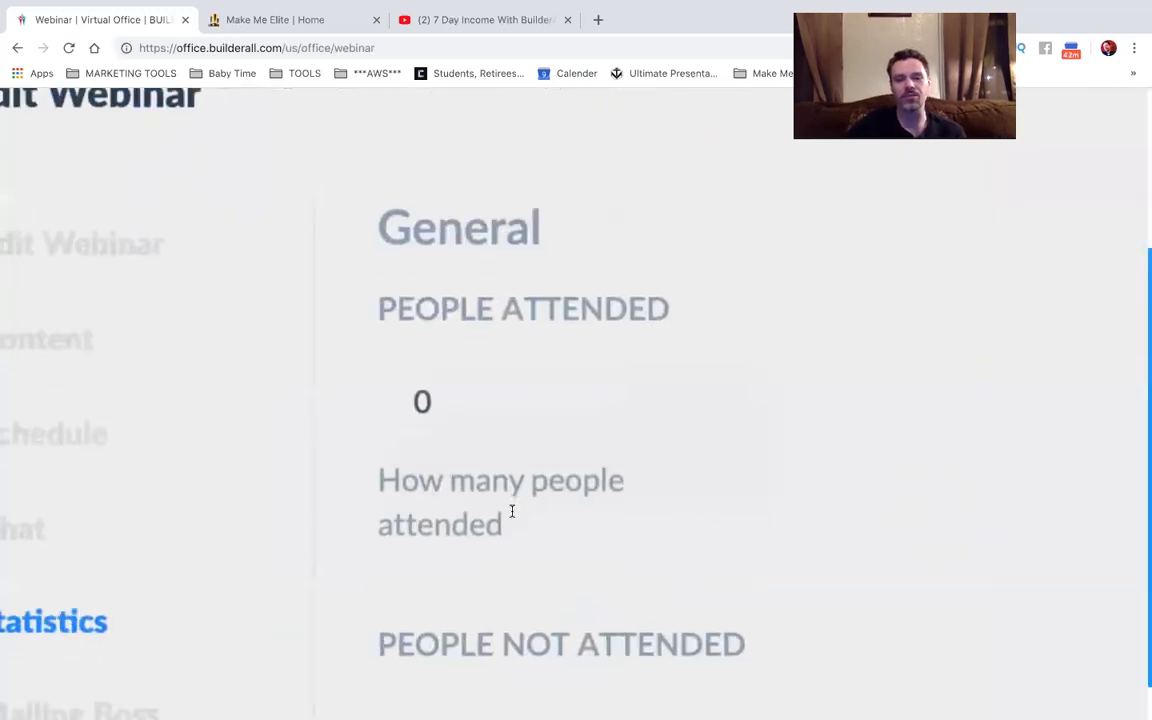
scroll(902, 328, up, 3)
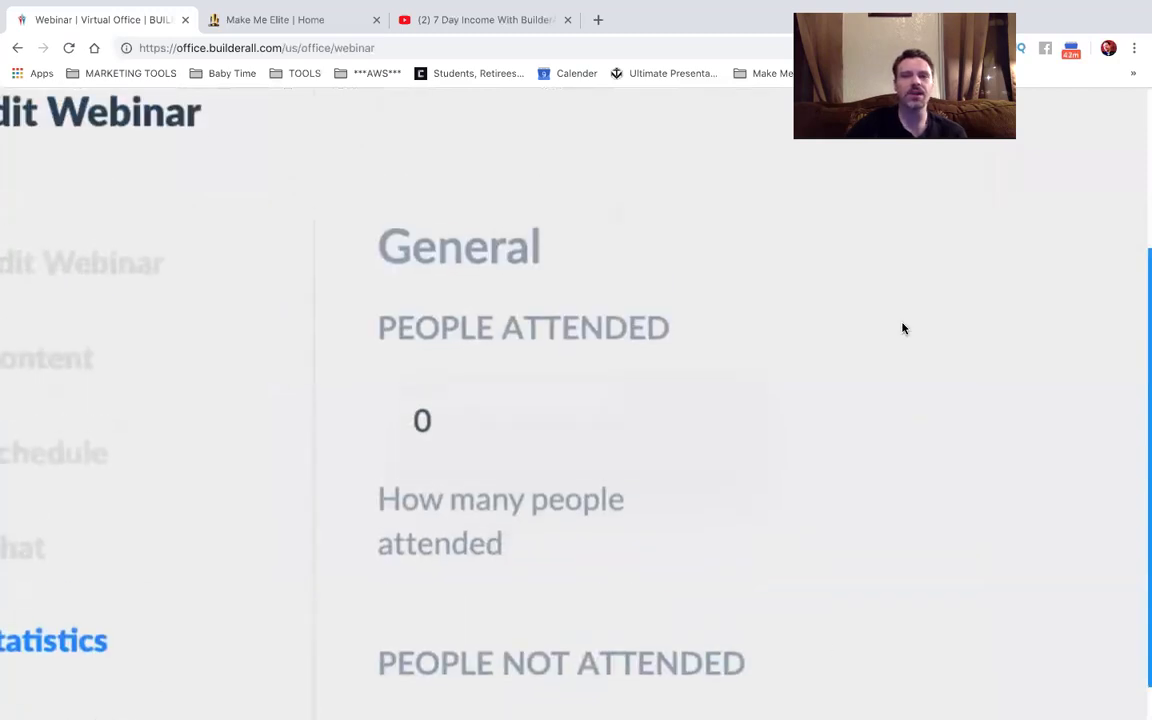
scroll(902, 328, down, 1)
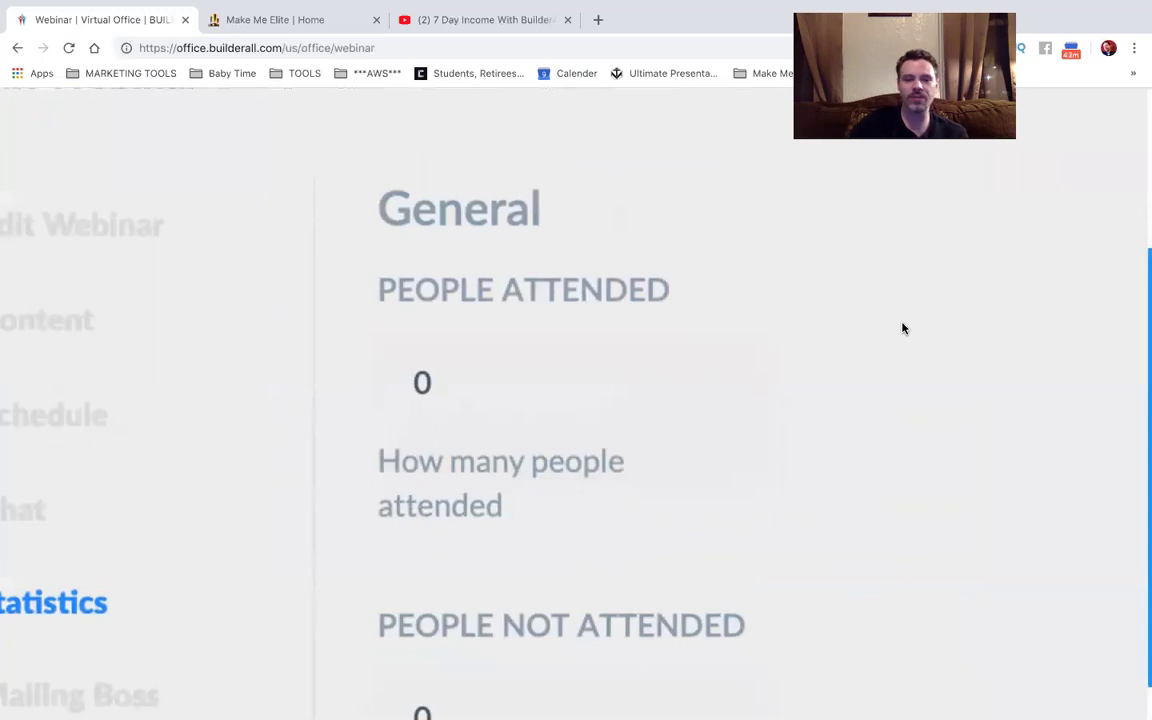
scroll(902, 328, down, 3)
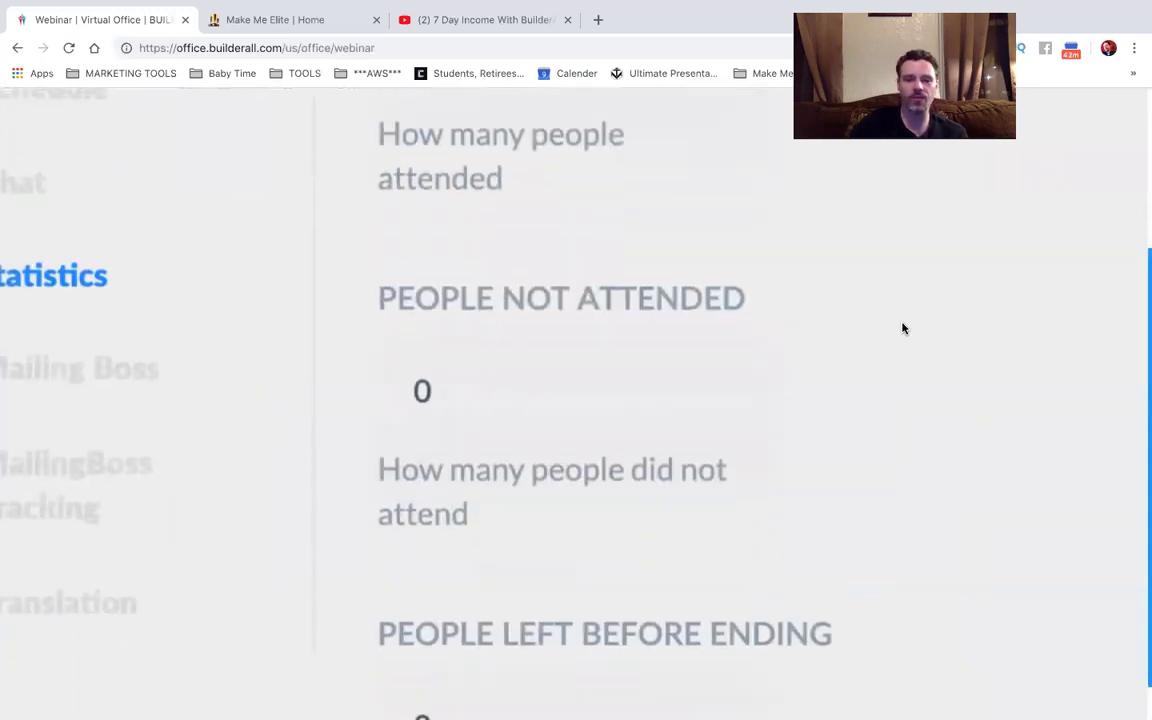
scroll(902, 328, down, 2)
scroll(902, 328, up, 1)
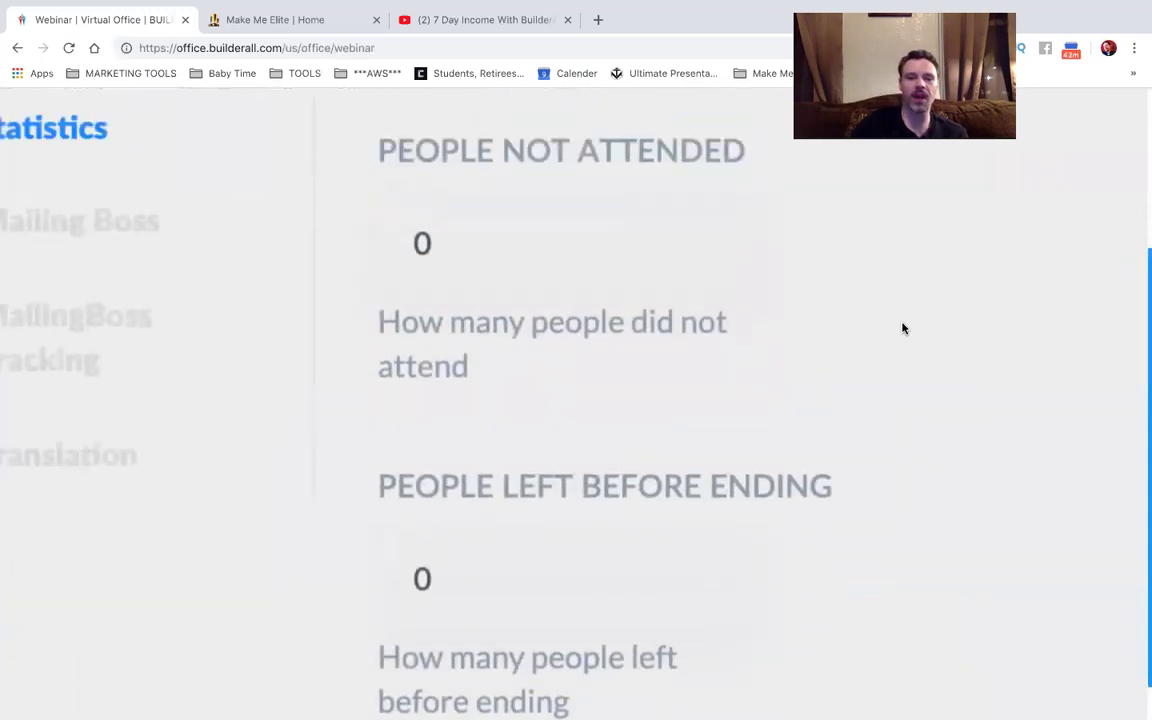
scroll(902, 328, down, 1)
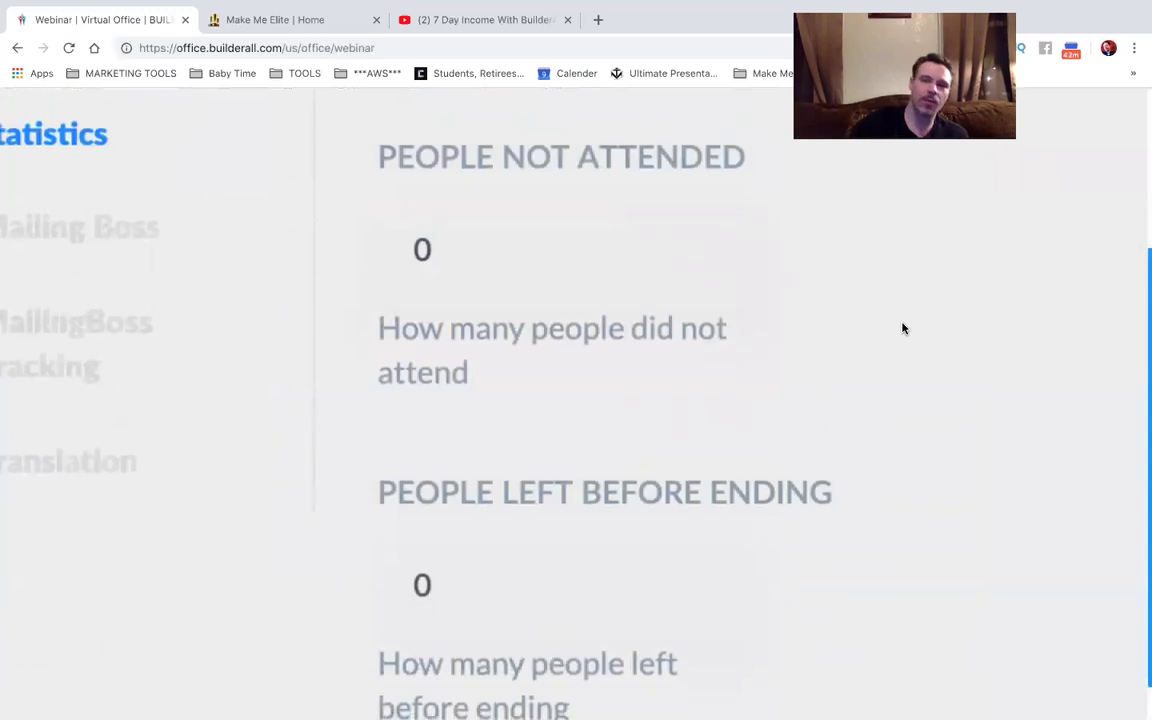
scroll(902, 328, down, 1)
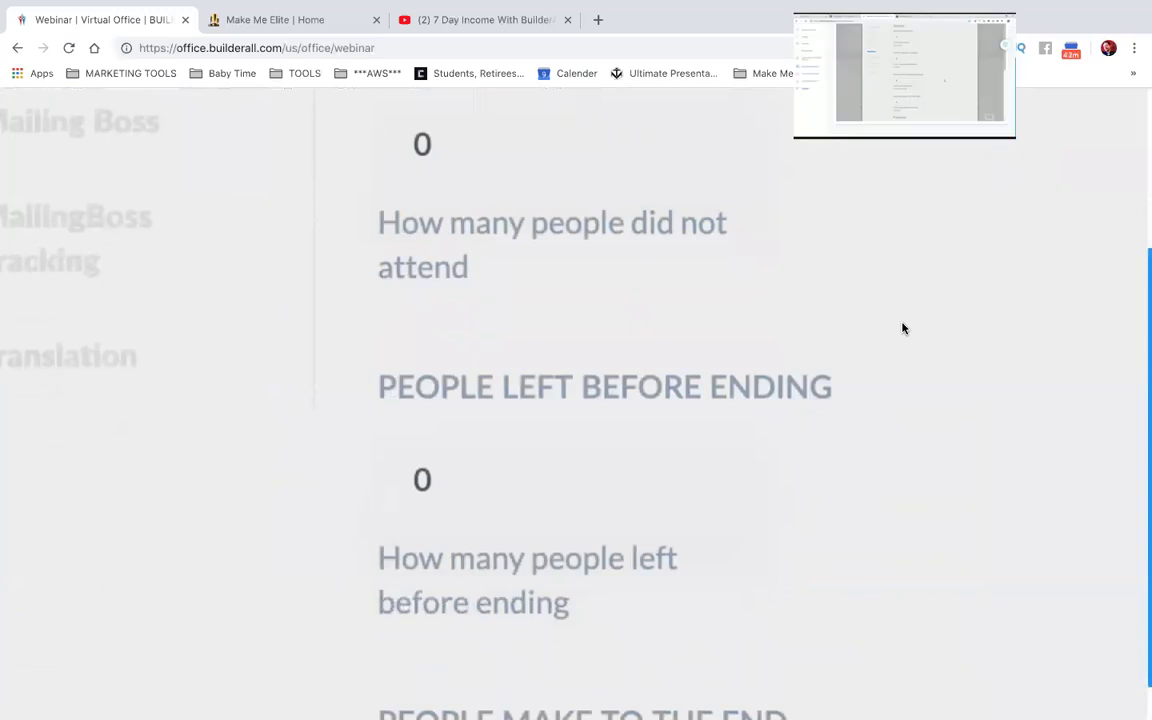
scroll(902, 328, down, 1)
scroll(902, 328, down, 1)
scroll(902, 328, down, 2)
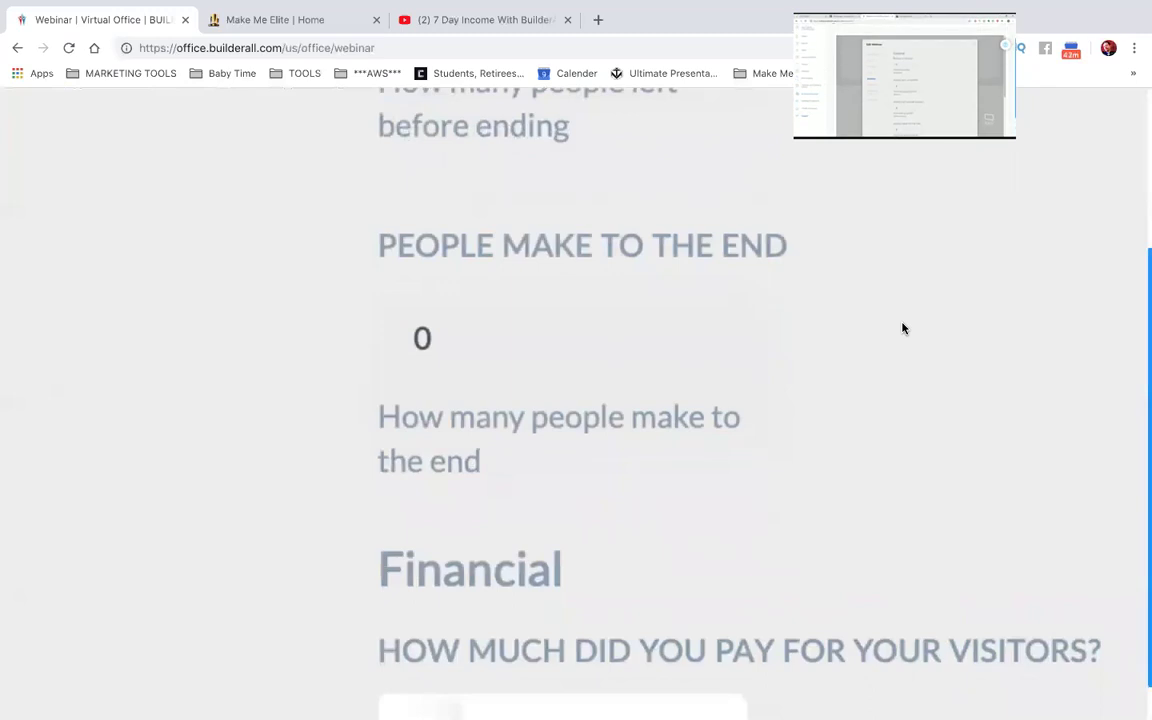
scroll(902, 328, down, 1)
scroll(900, 333, down, 1)
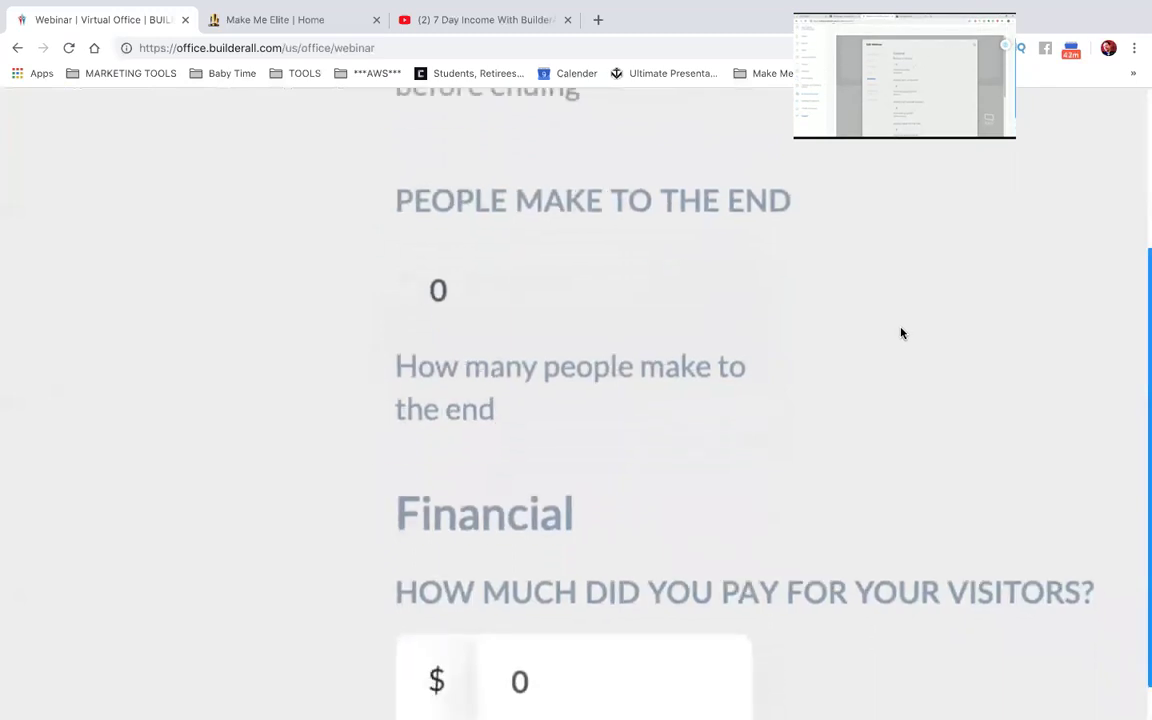
scroll(900, 333, down, 2)
scroll(900, 330, up, 2)
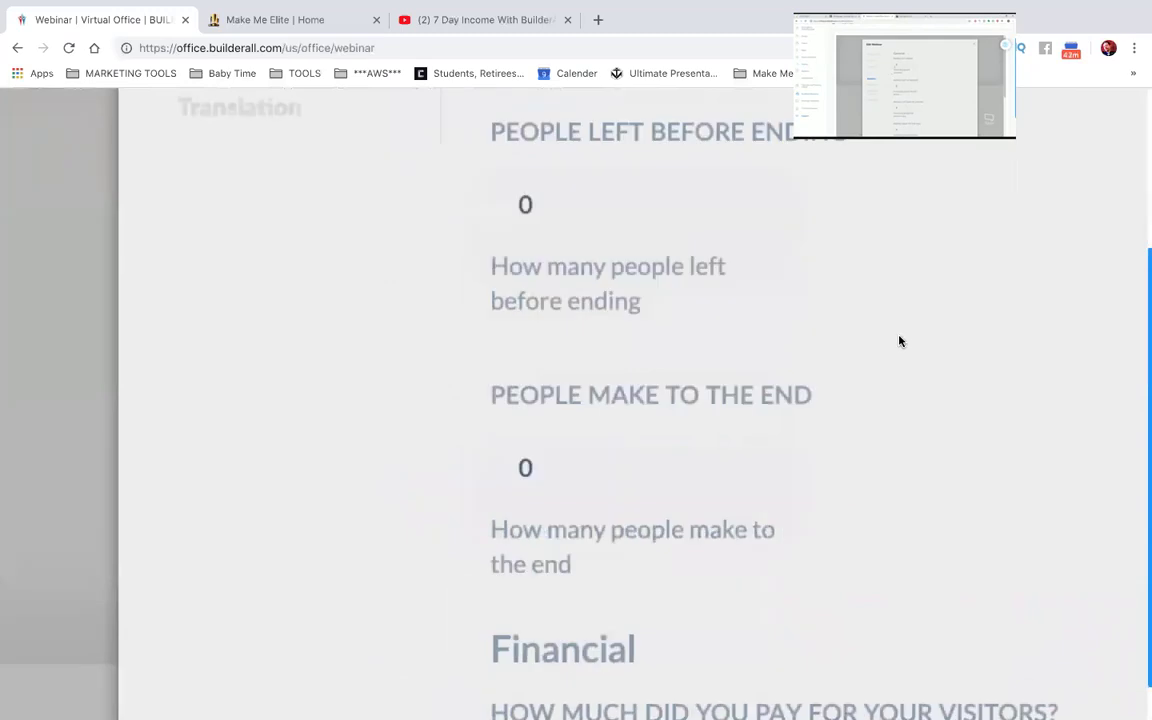
scroll(899, 341, down, 3)
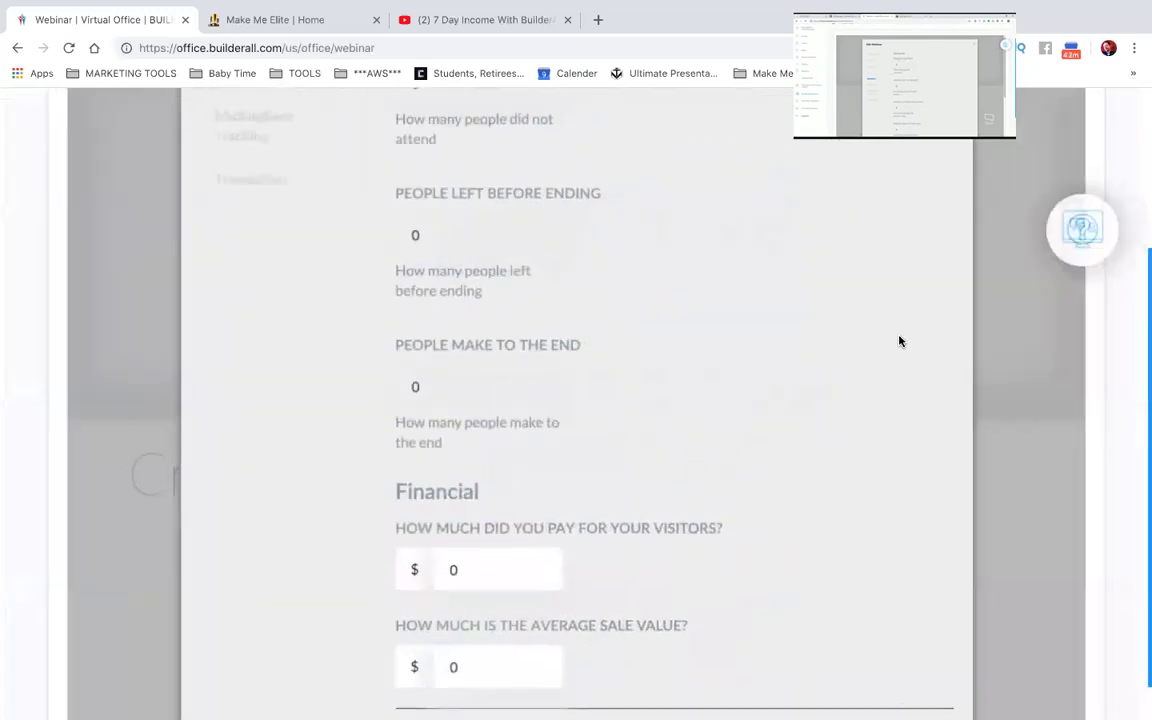
scroll(899, 341, up, 2)
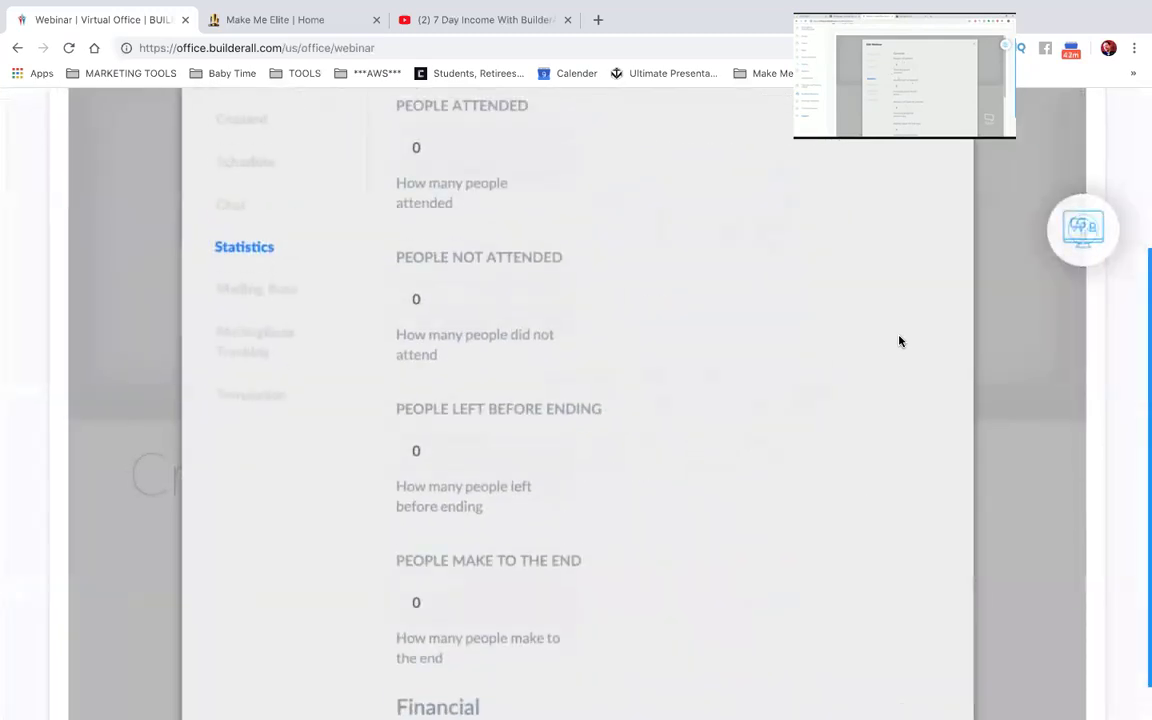
scroll(515, 268, up, 2)
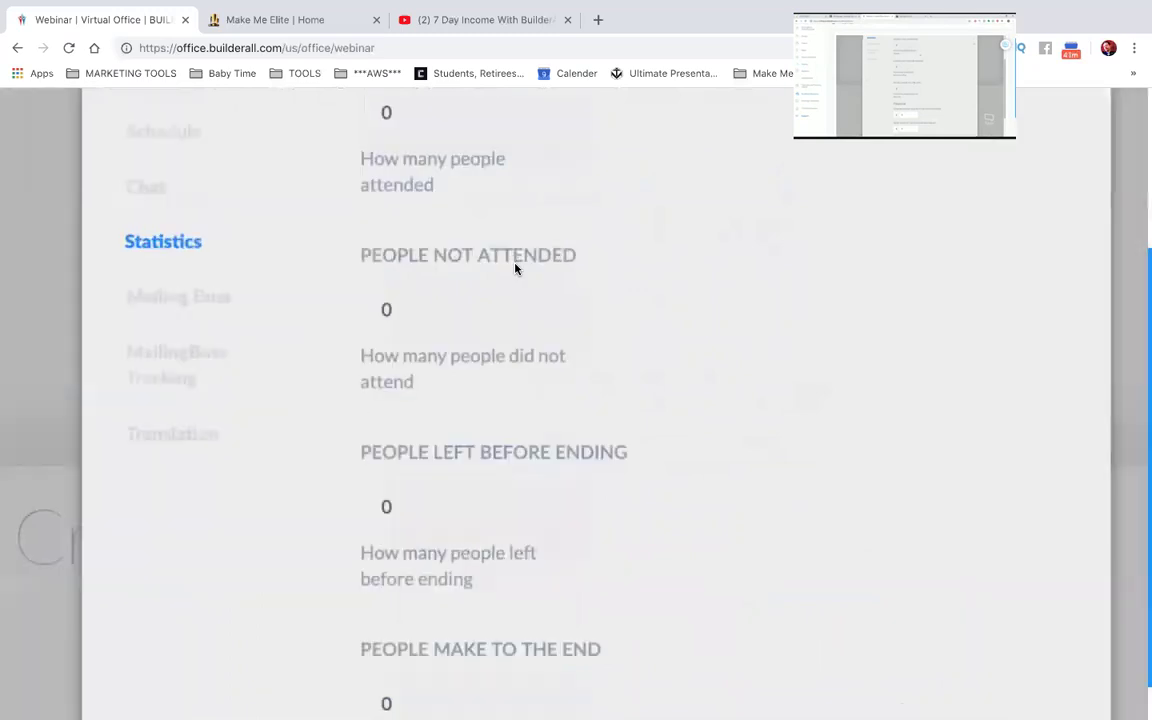
scroll(516, 268, up, 2)
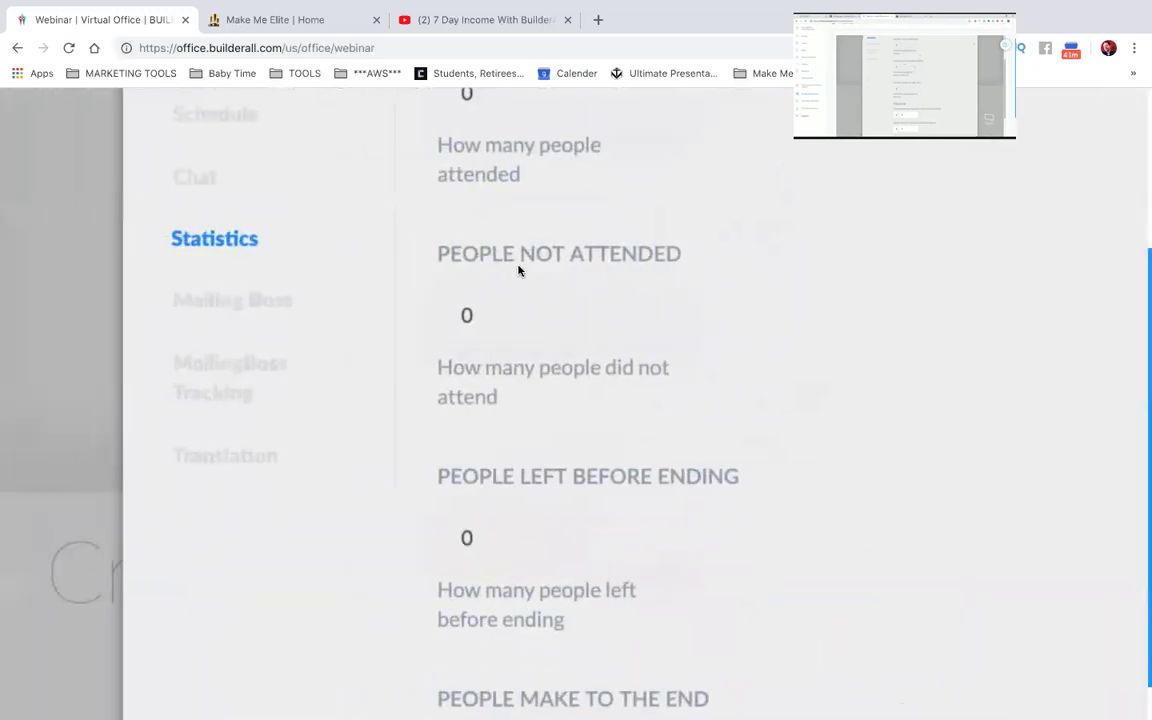
Examine the Financial statistics for visitor spend, average sale value, cost per lead, and cost, revenue and profit per attendant.
scroll(518, 268, down, 3)
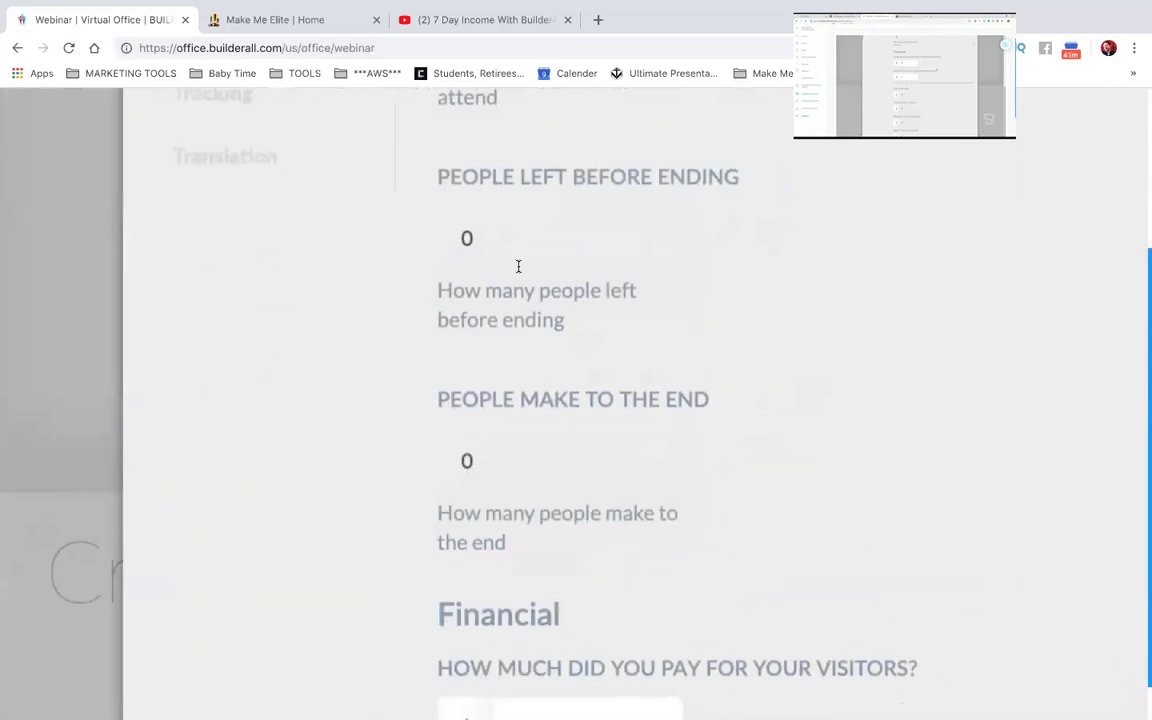
scroll(518, 266, down, 5)
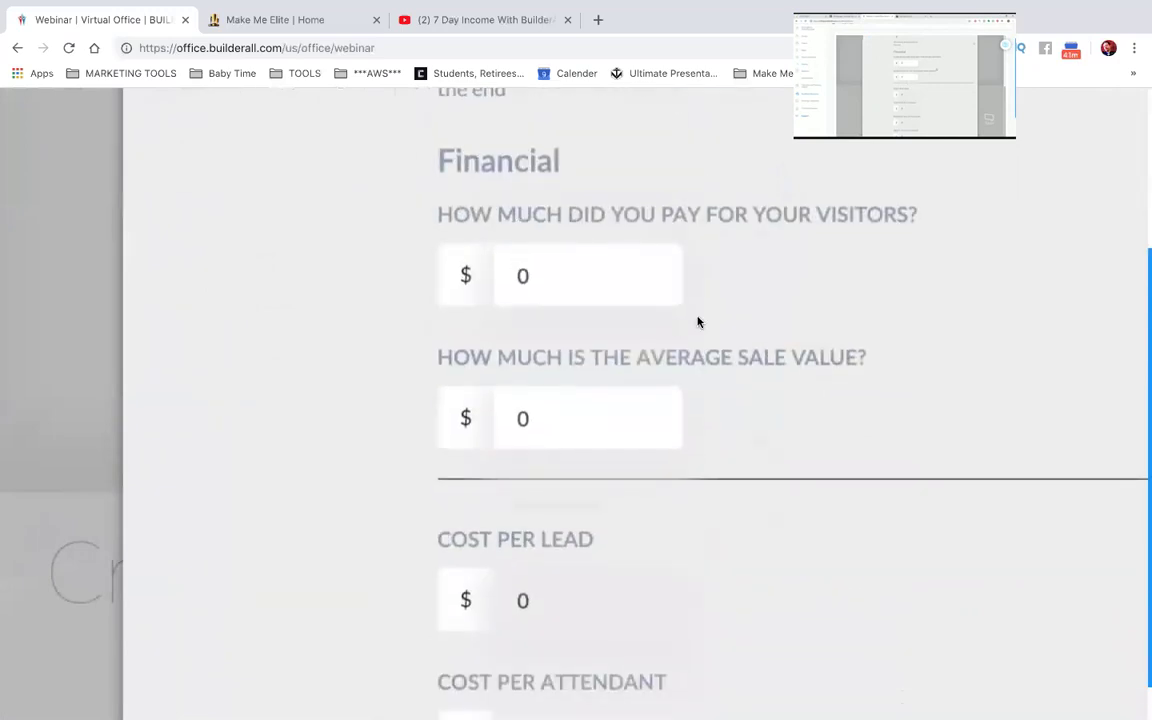
scroll(697, 321, up, 1)
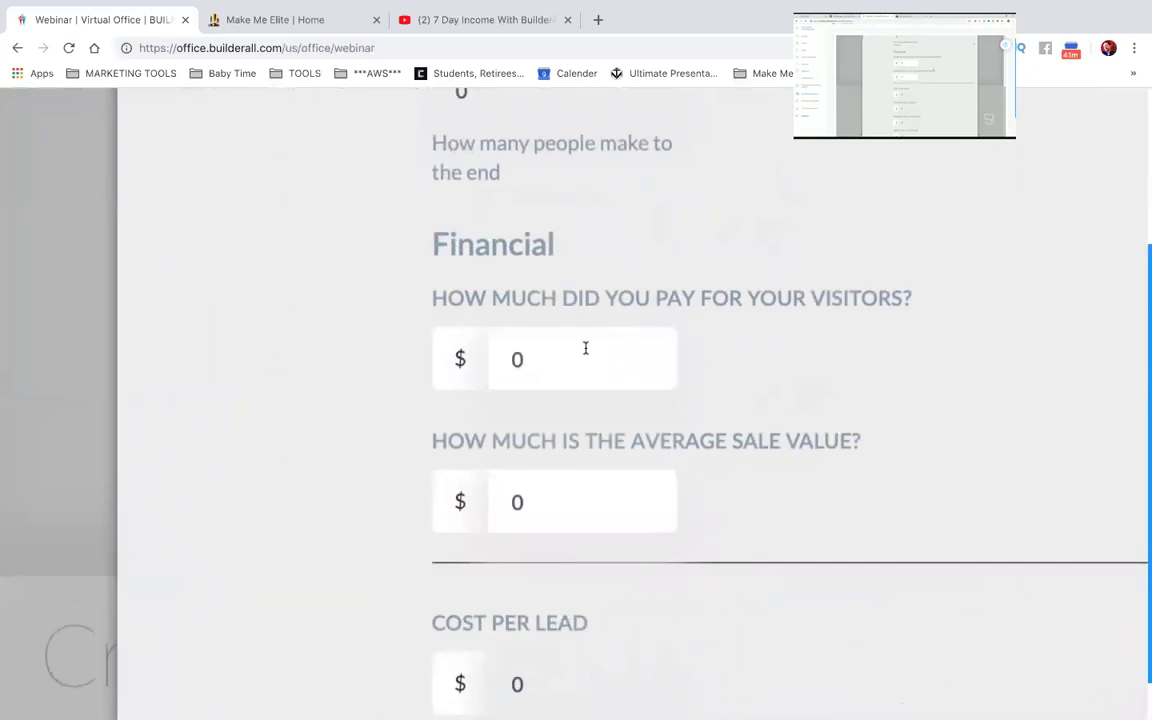
key(ctrl+minus)
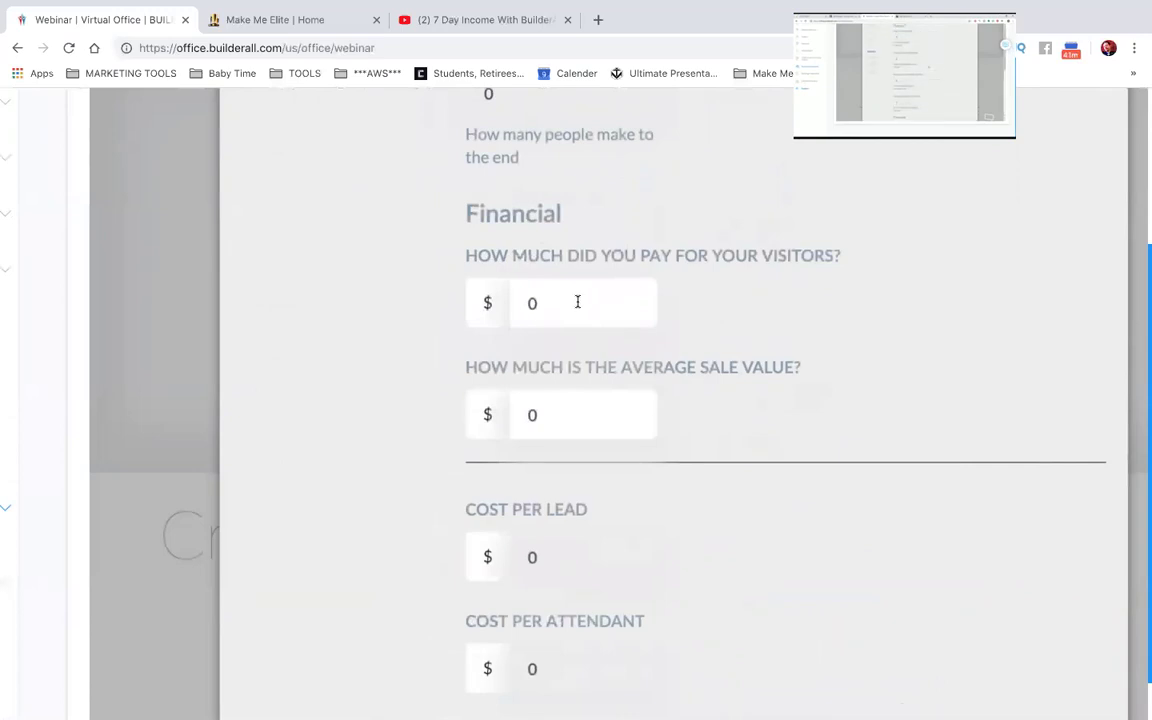
scroll(578, 302, down, 5)
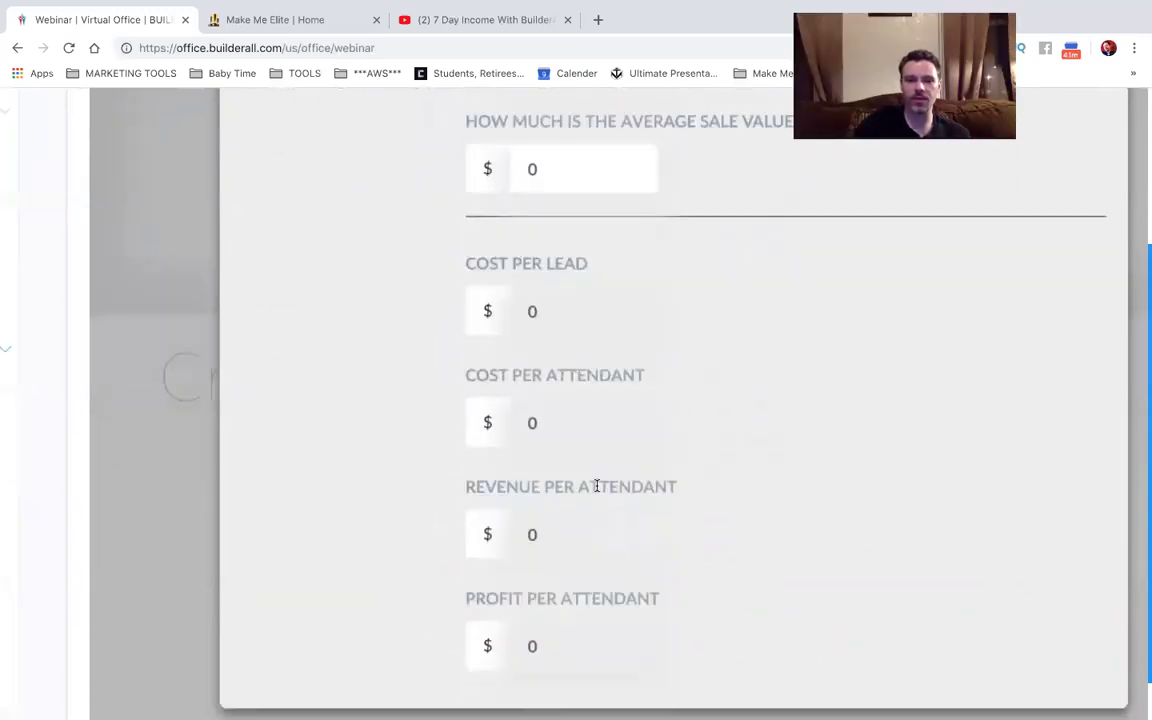
scroll(596, 486, down, 2)
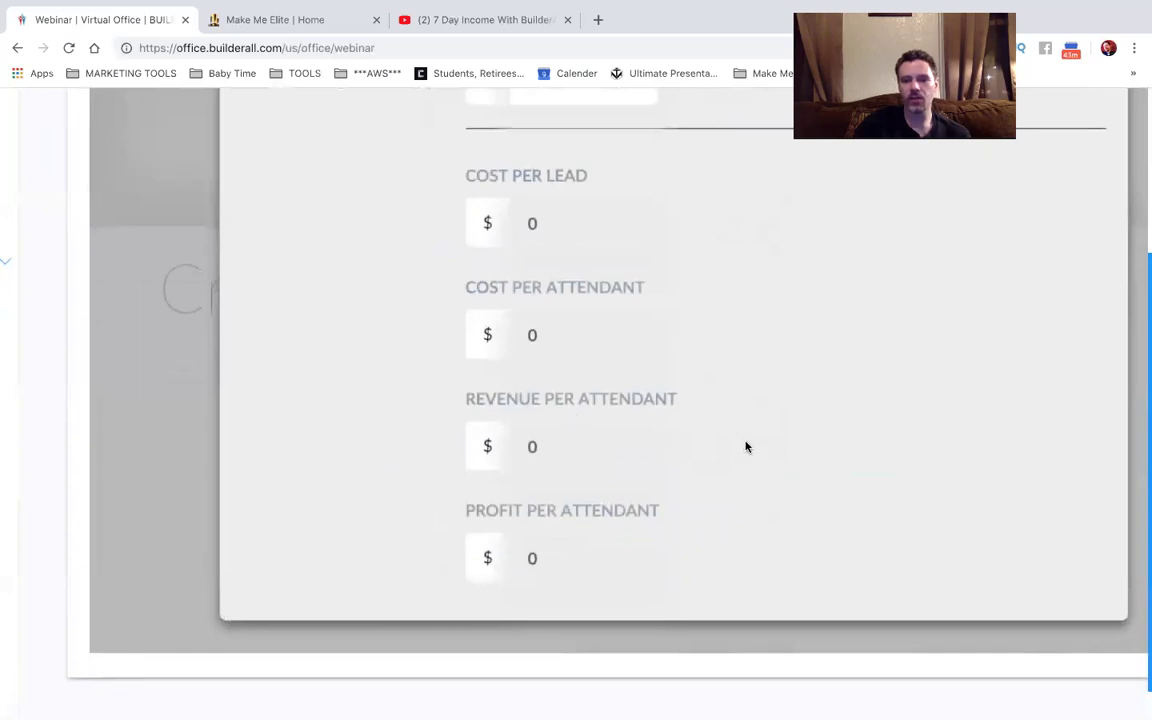
scroll(745, 447, down, 1)
key(ctrl+minus)
key(ctrl+minus)
key(ctrl+minus)
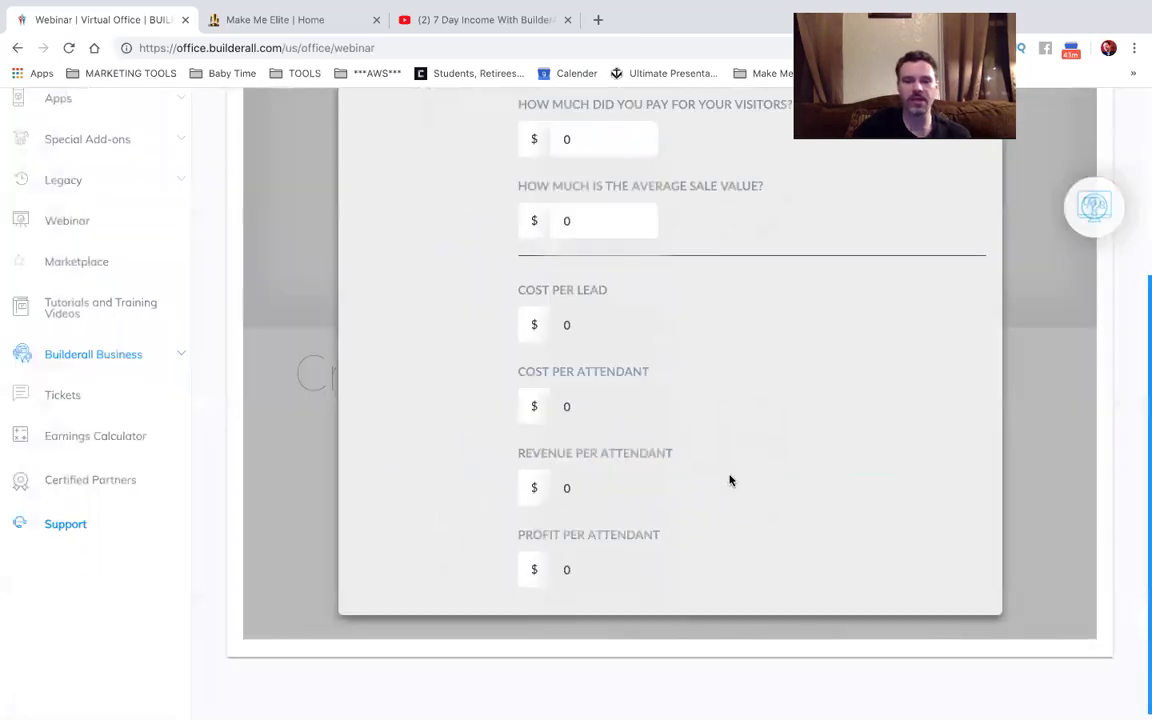
scroll(729, 481, up, 5)
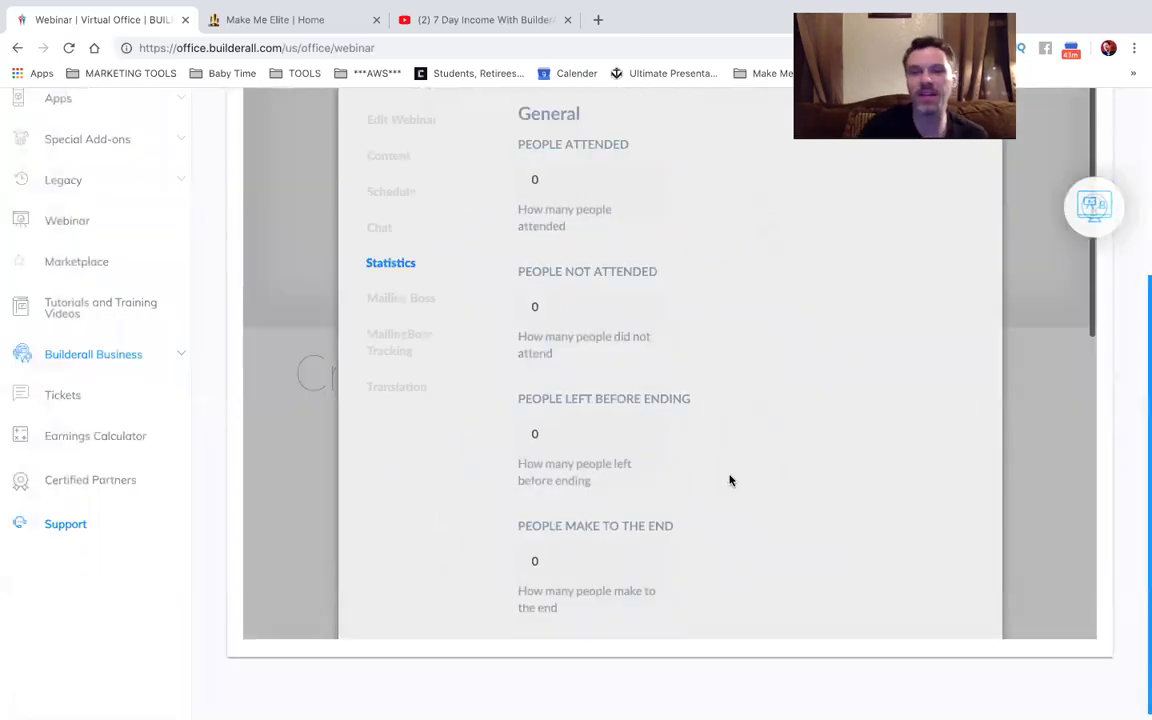
scroll(731, 478, up, 3)
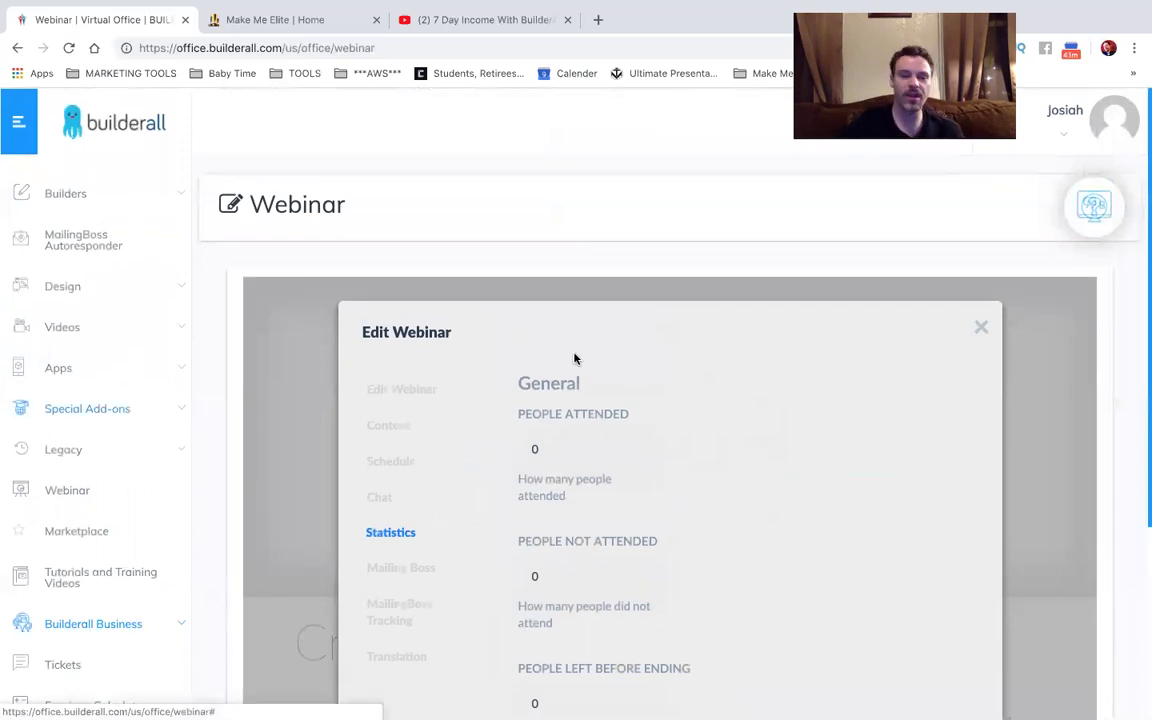
Open the webinar's Mailing Boss settings to examine the MailingBoss public key and private key fields.
scroll(576, 360, down, 2)
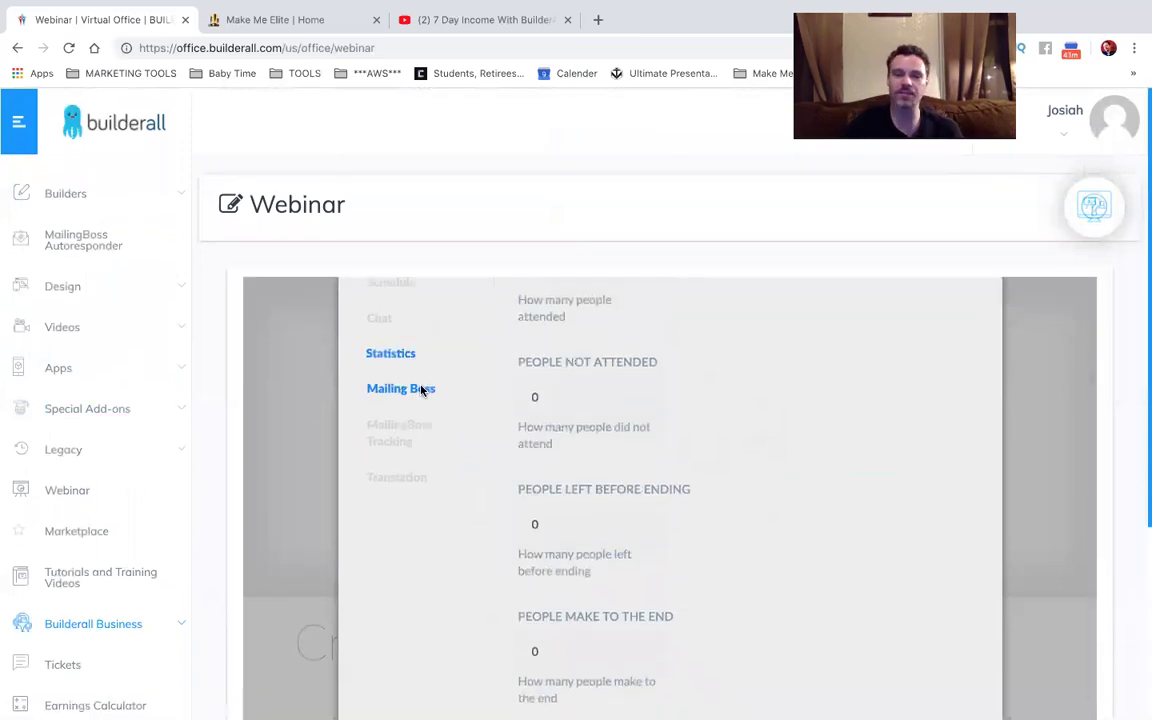
click(422, 388)
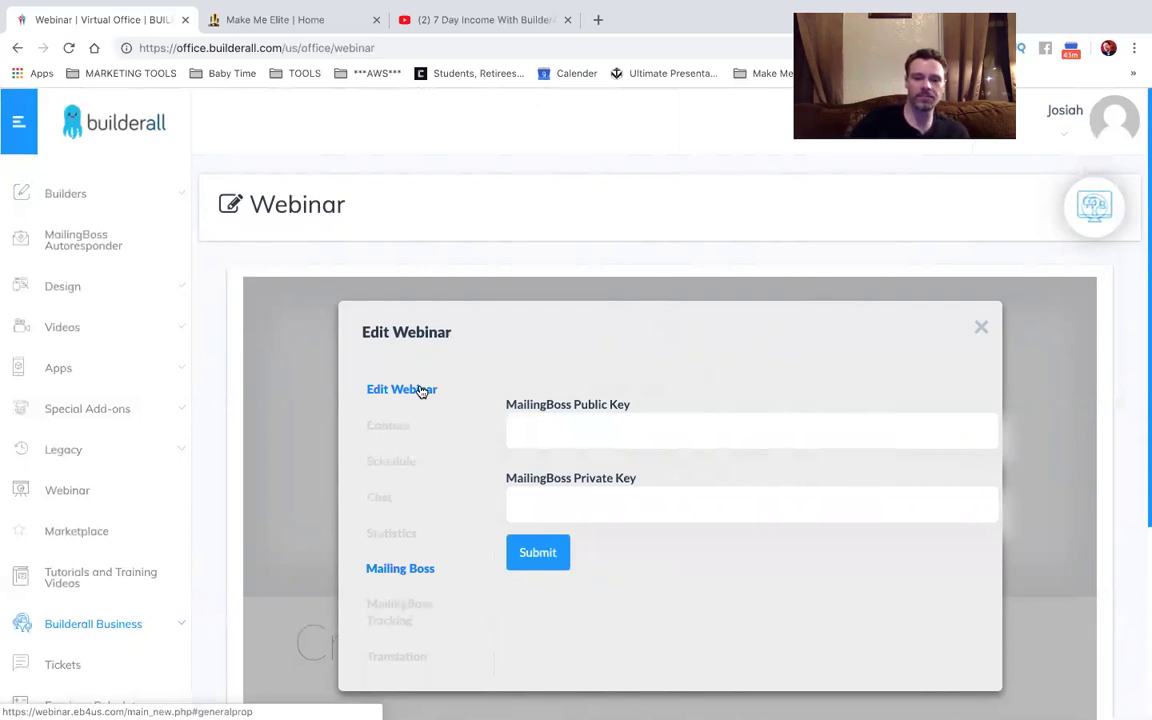
scroll(421, 391, down, 2)
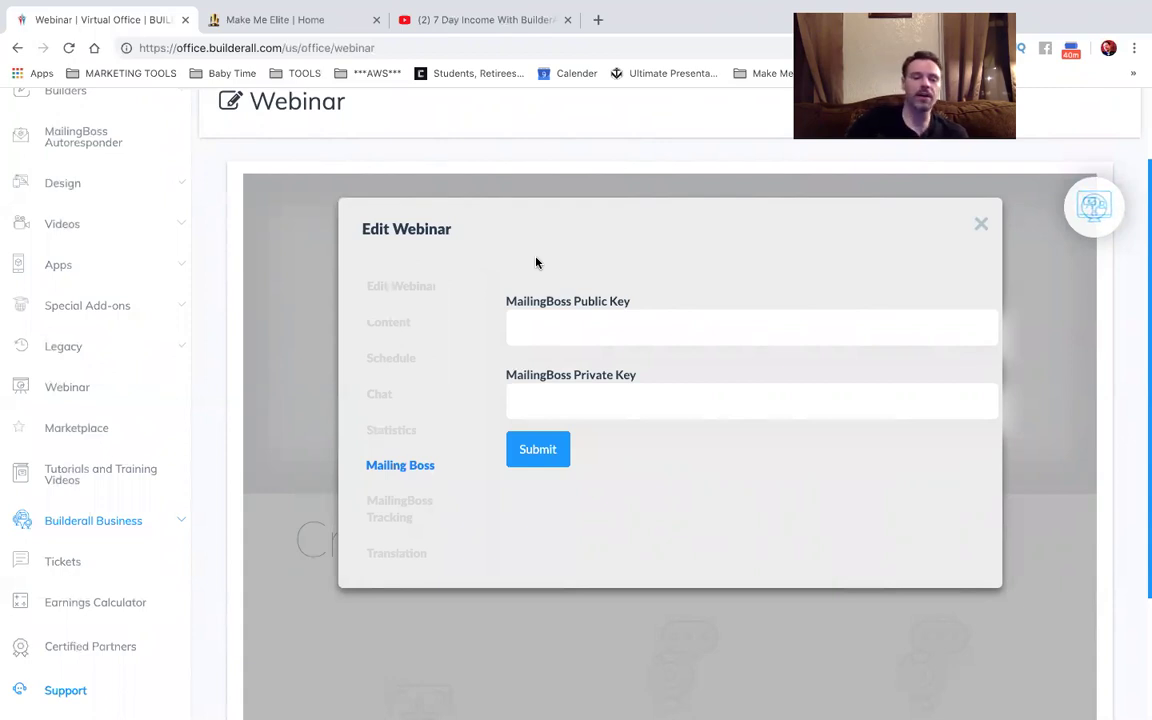
scroll(536, 262, down, 3)
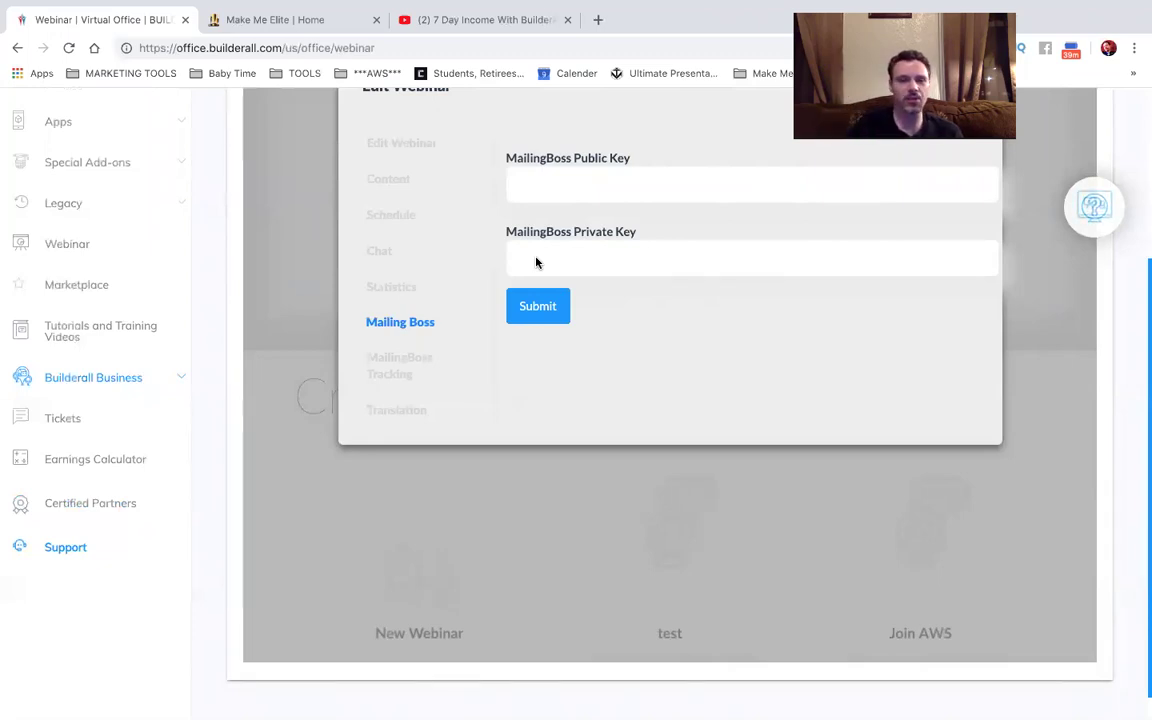
Examine the MailingBoss Tracking options for enabling, reference and integration key, and return to the Mailing Boss settings.
click(405, 364)
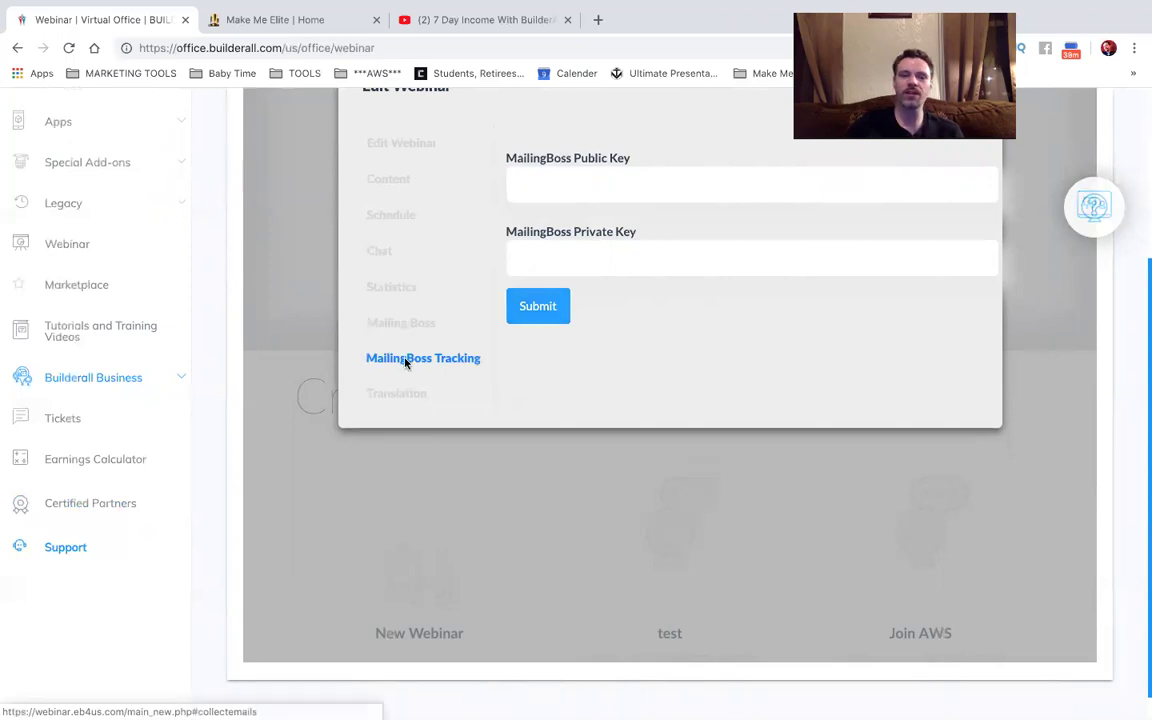
scroll(430, 381, up, 2)
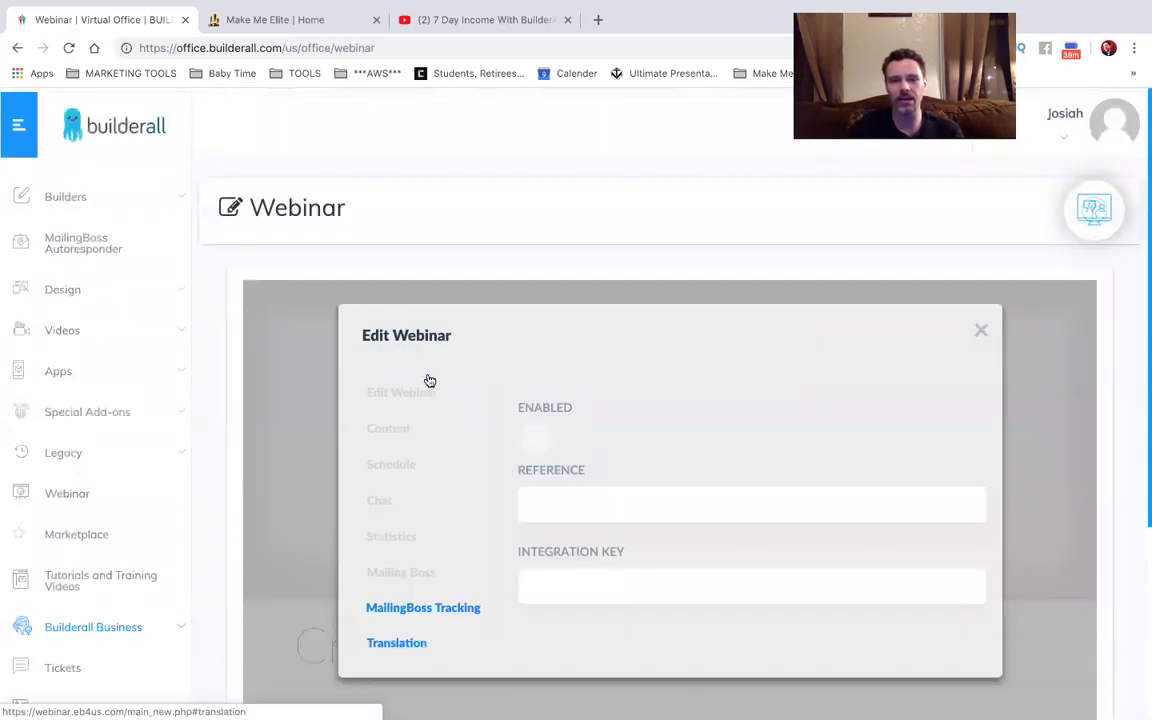
scroll(430, 381, down, 1)
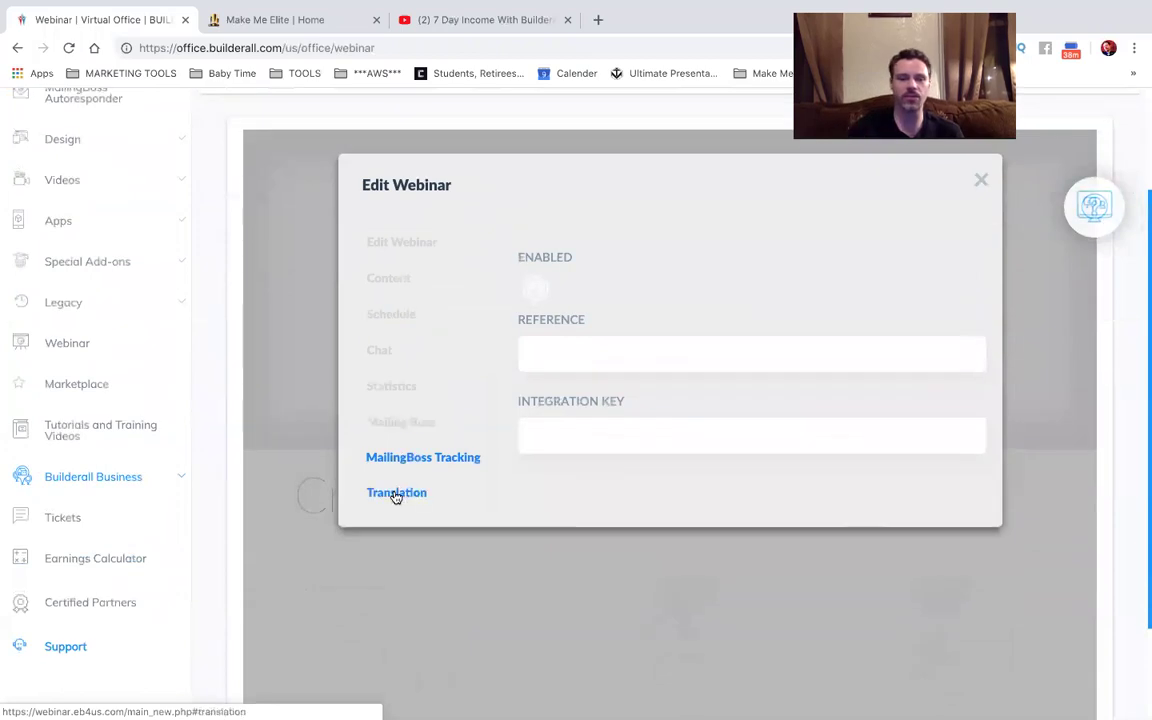
click(405, 421)
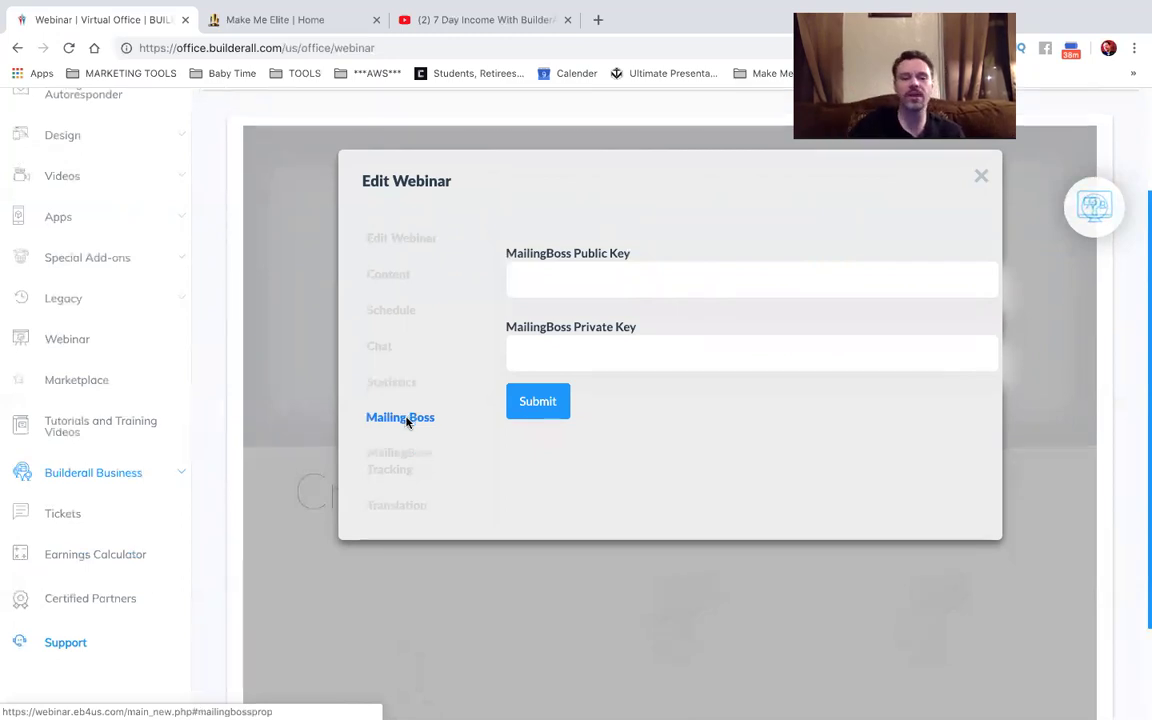
Open the webinar's Translation settings to examine the customizable texts, from Send and Write a message through Provide a valid name.
scroll(404, 419, down, 2)
click(411, 378)
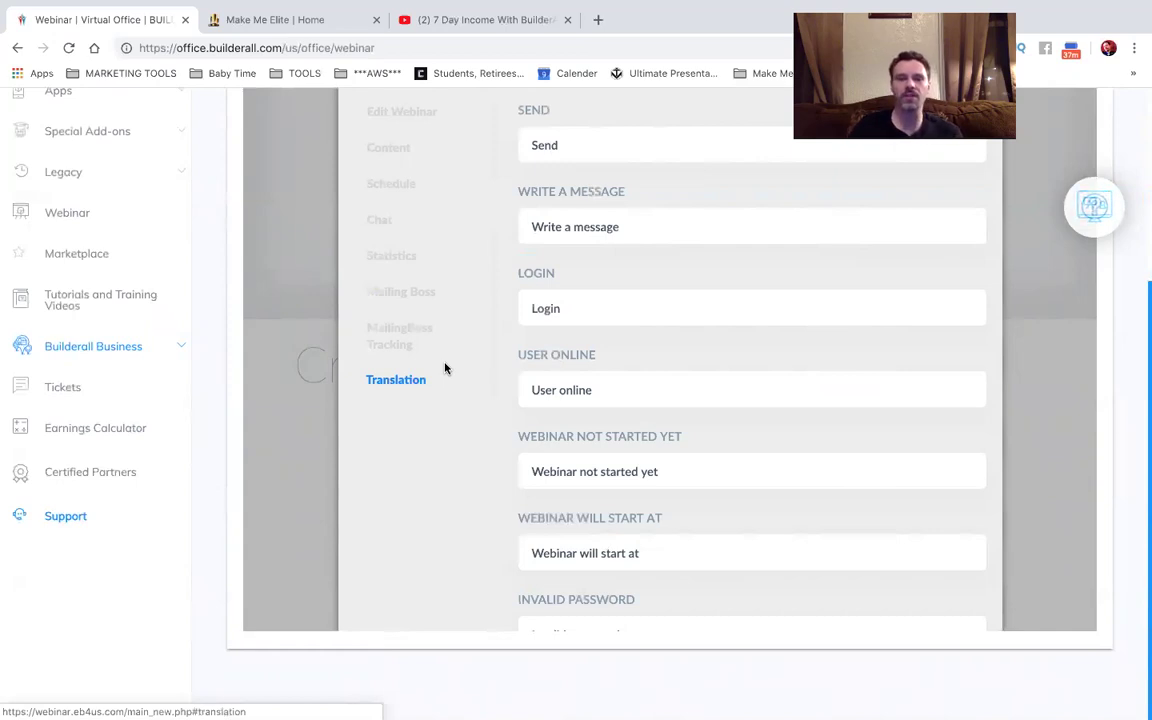
scroll(446, 369, up, 1)
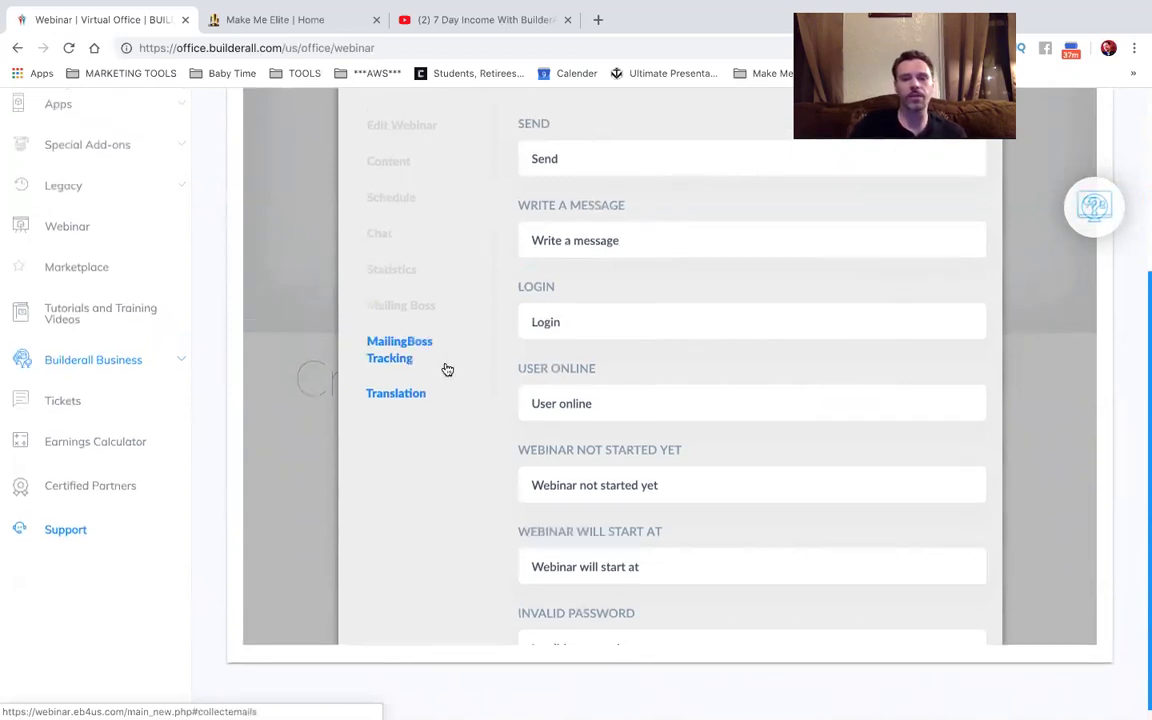
scroll(446, 369, down, 3)
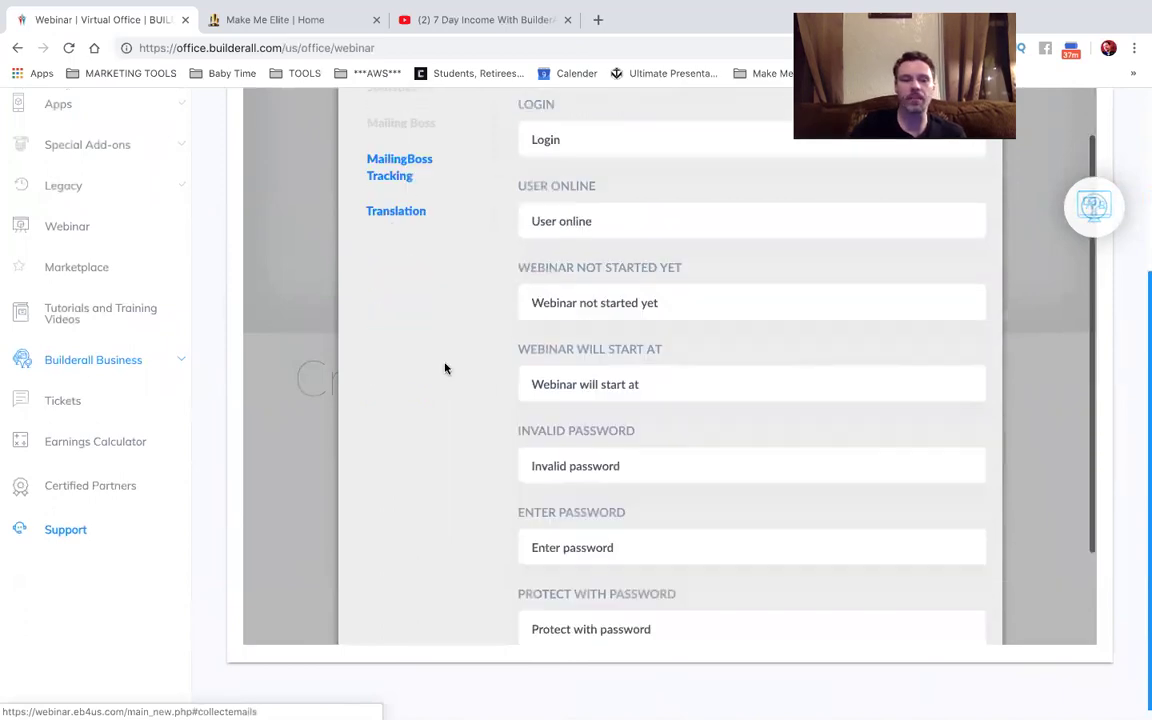
scroll(446, 369, down, 2)
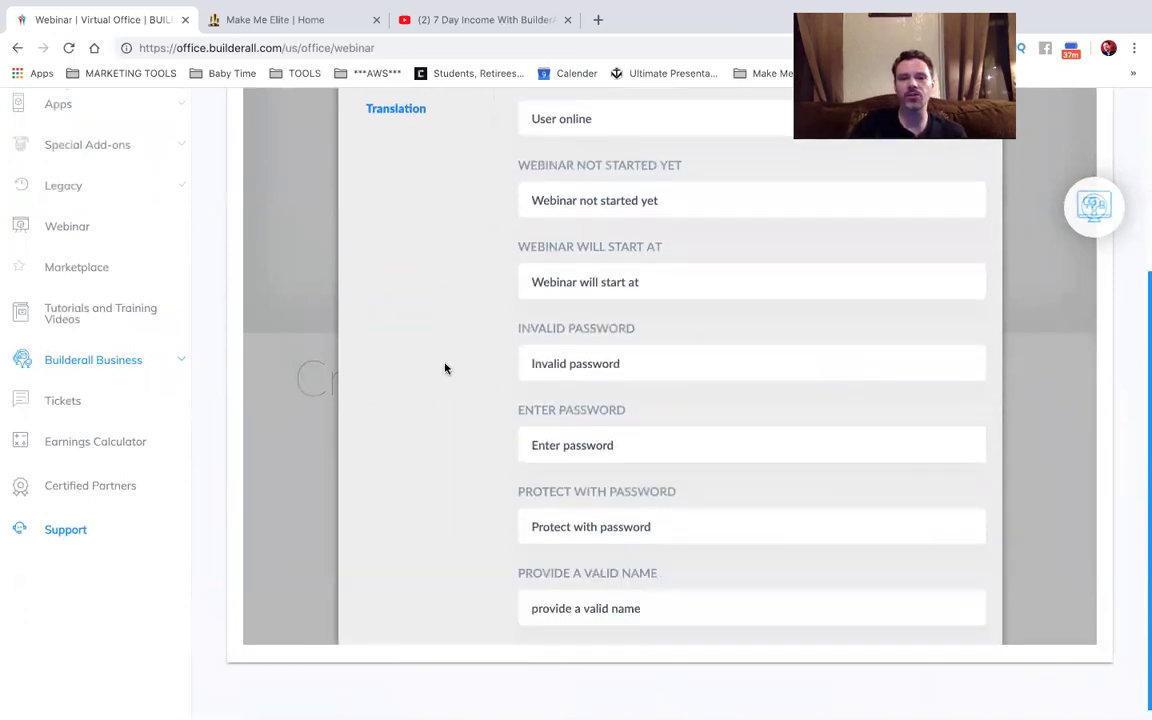
scroll(446, 369, down, 1)
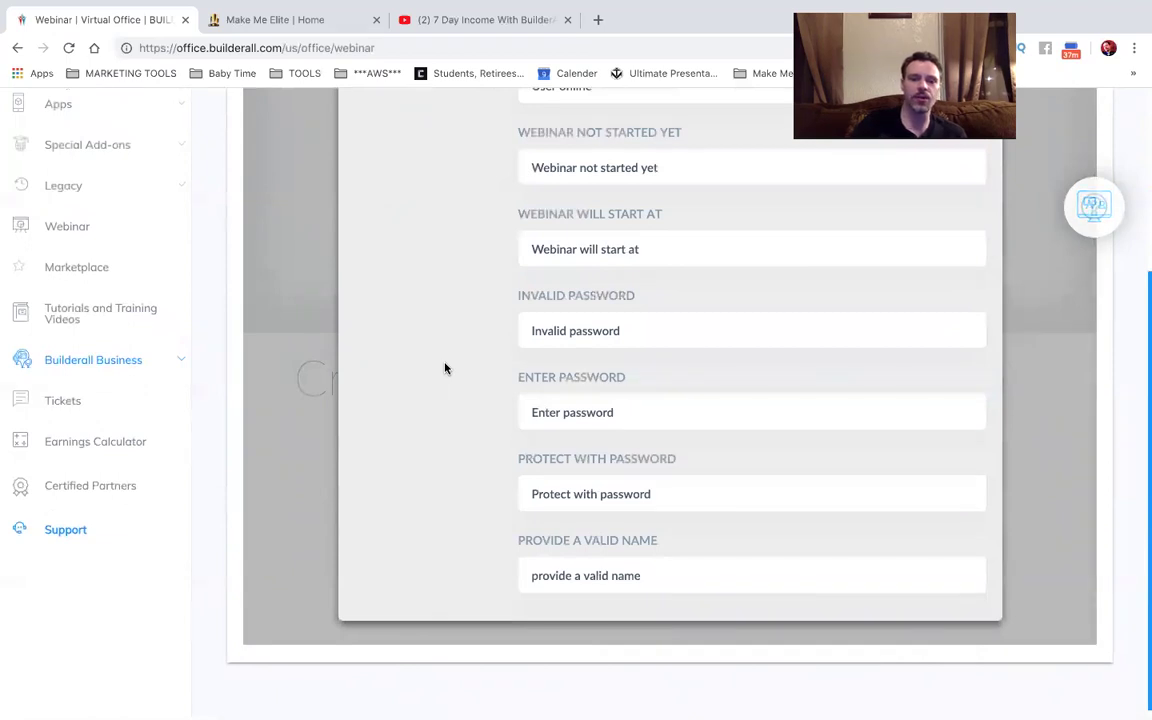
scroll(446, 369, up, 5)
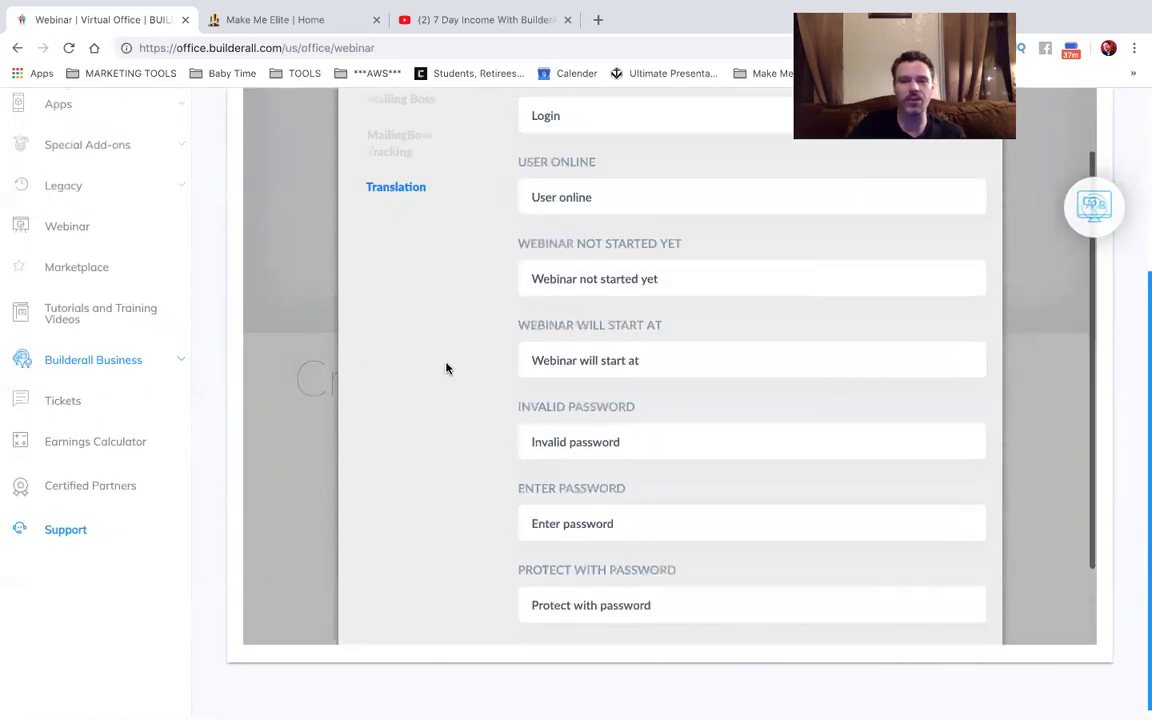
scroll(449, 370, up, 2)
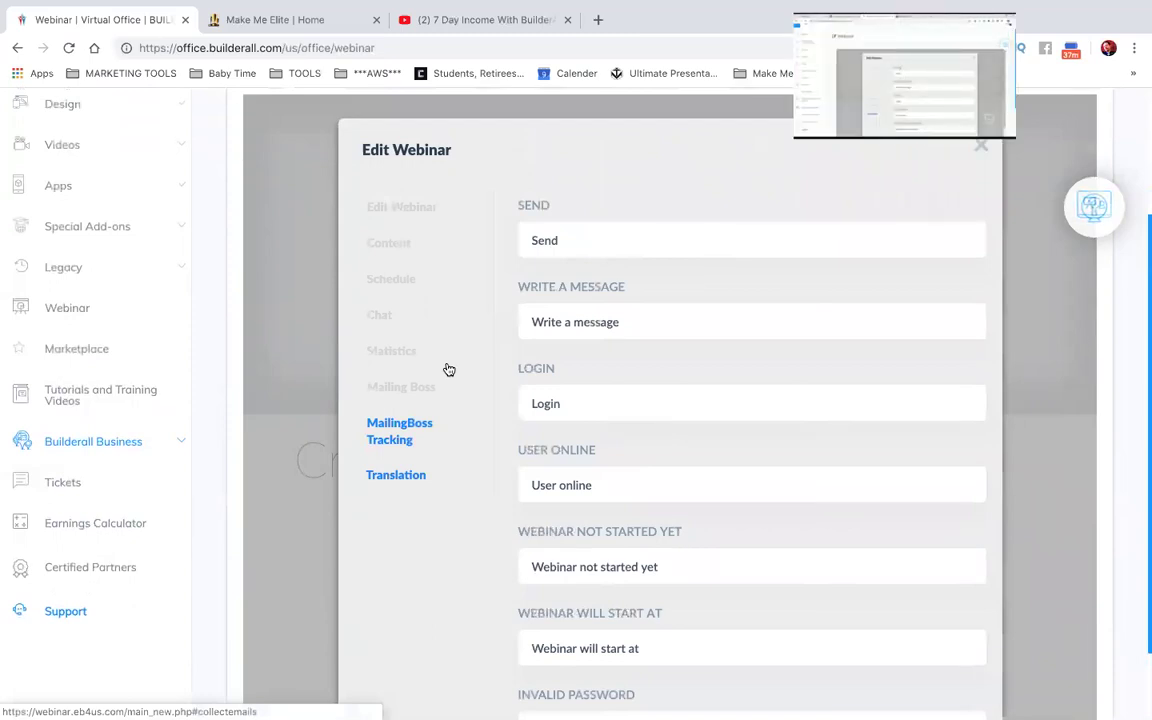
scroll(449, 370, down, 2)
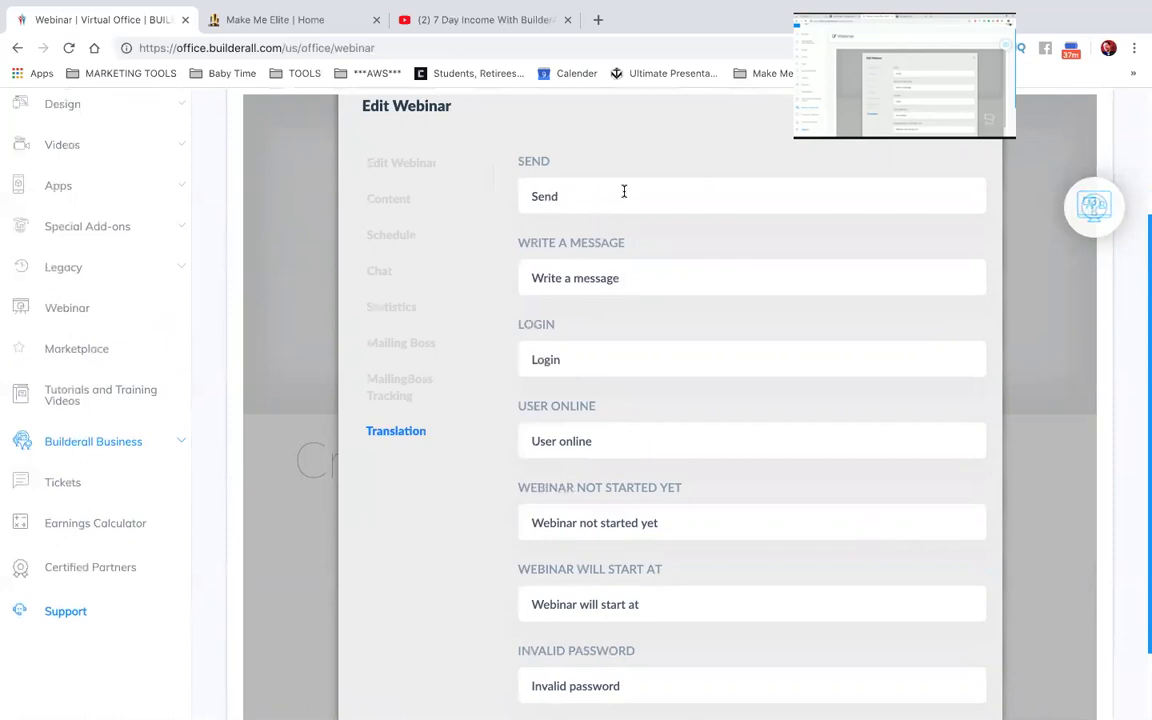
Highlight the wording of the Send label in the Translation settings and leave the field.
drag(624, 191, 478, 180)
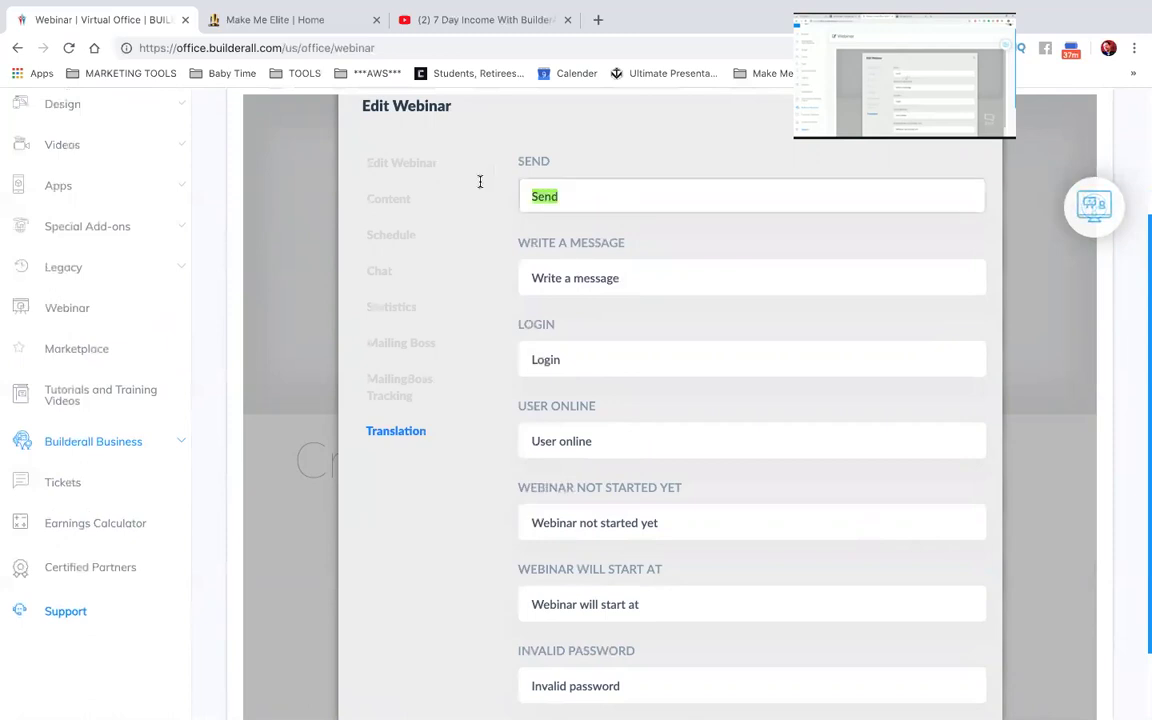
click(561, 197)
drag(561, 197, 519, 188)
click(593, 139)
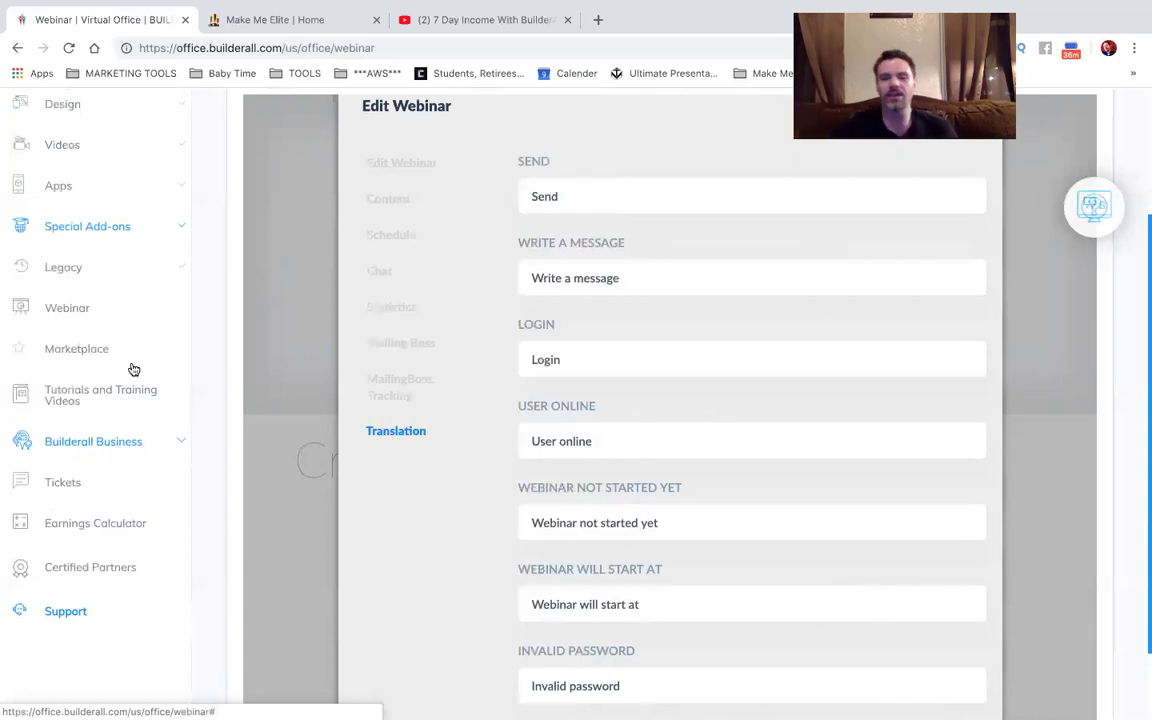
Return to the Edit Webinar settings to review the name, description, links, email signature, password protection and date format, and close the editor.
scroll(134, 365, down, 2)
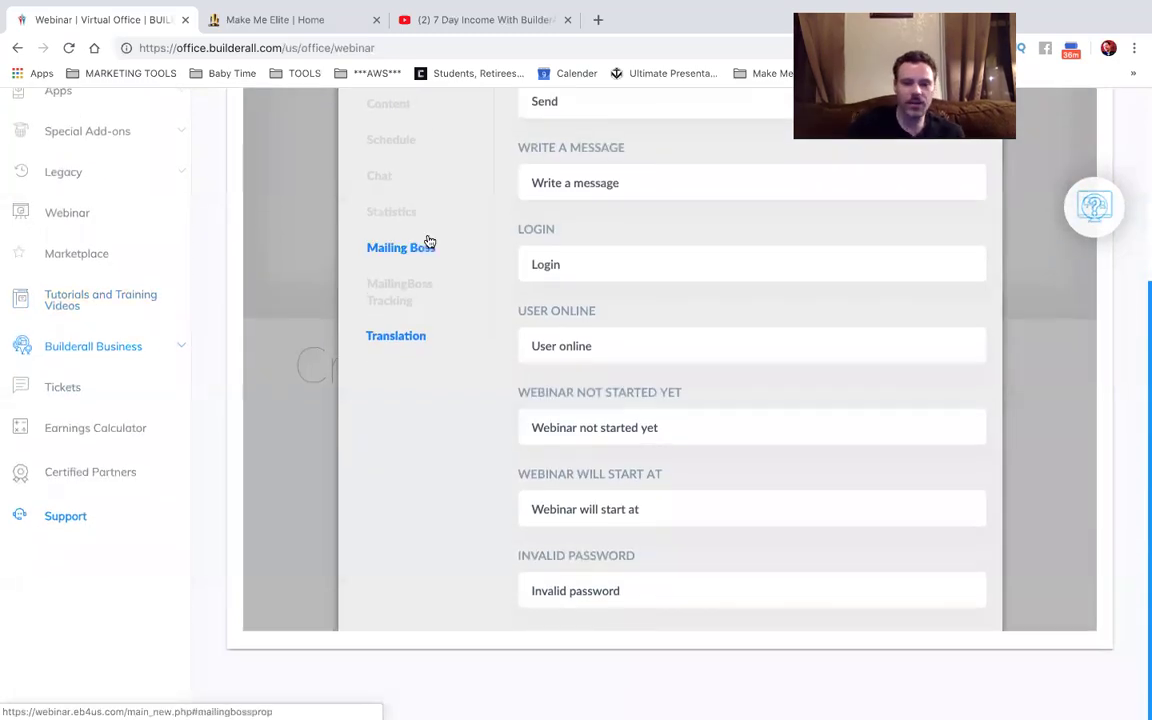
scroll(429, 242, down, 5)
scroll(429, 241, up, 5)
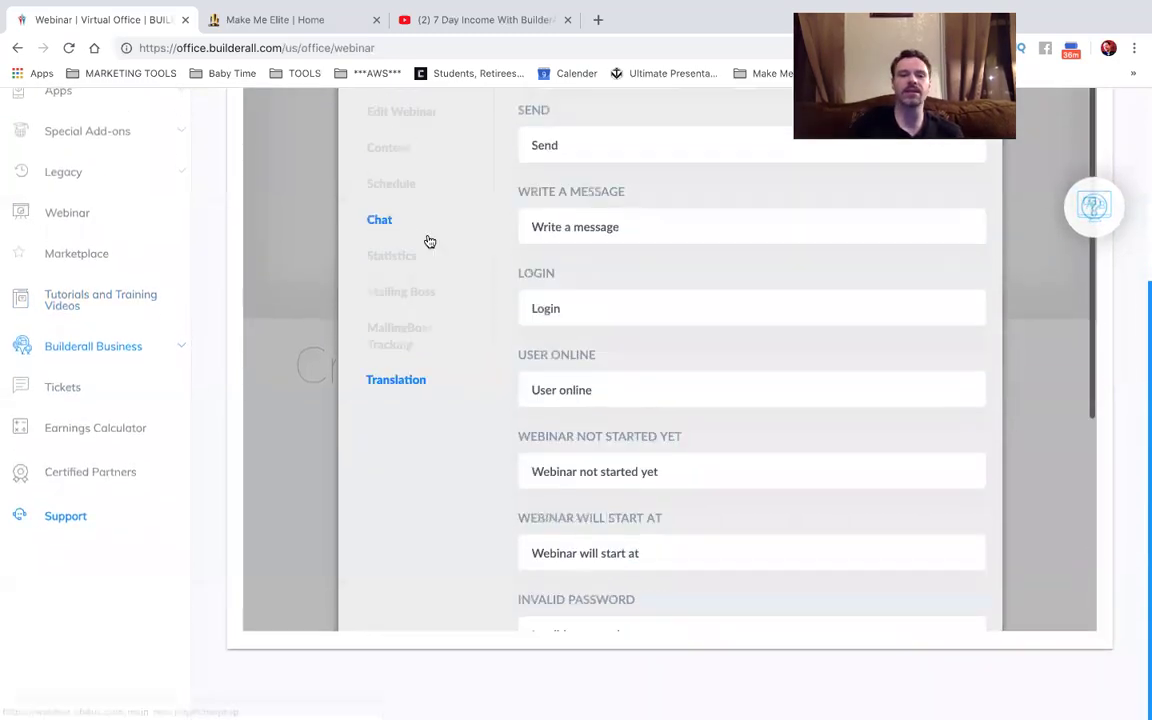
scroll(437, 167, up, 2)
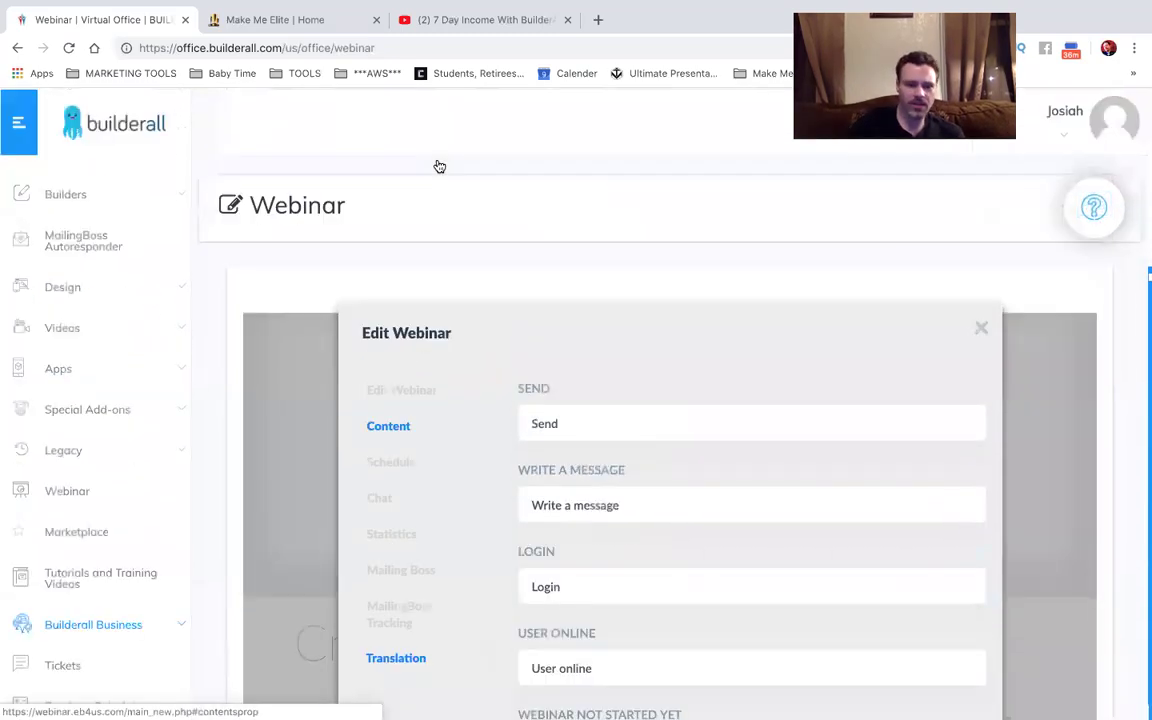
click(410, 389)
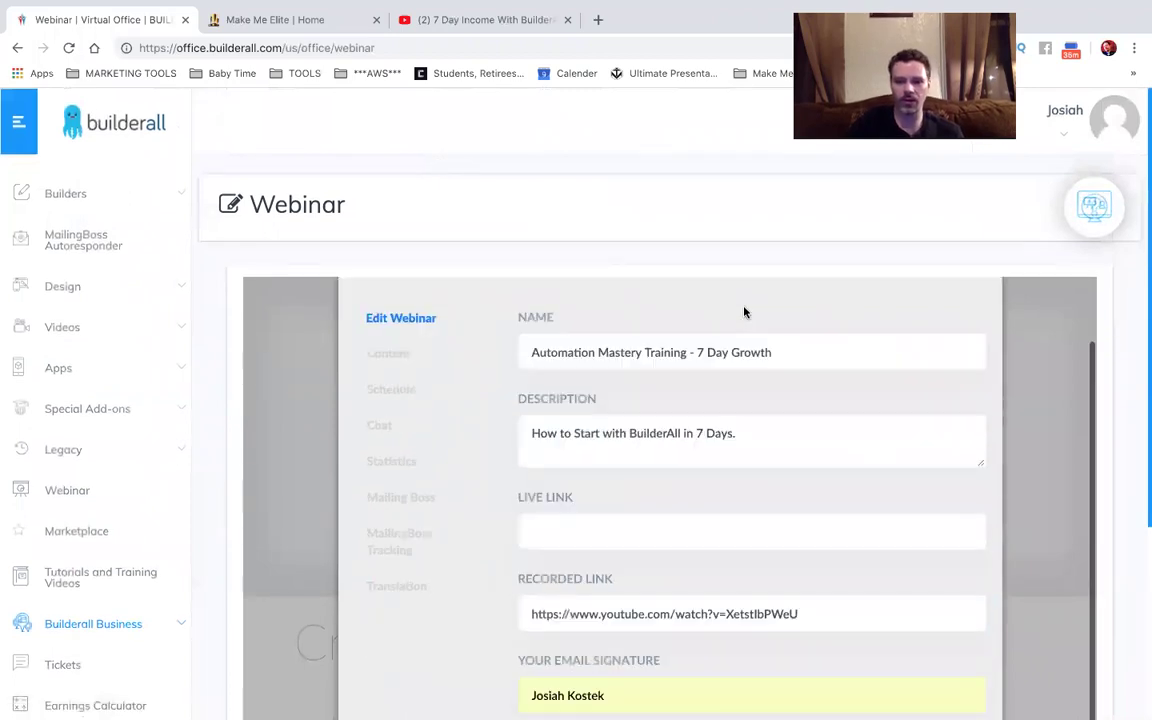
scroll(1099, 280, down, 3)
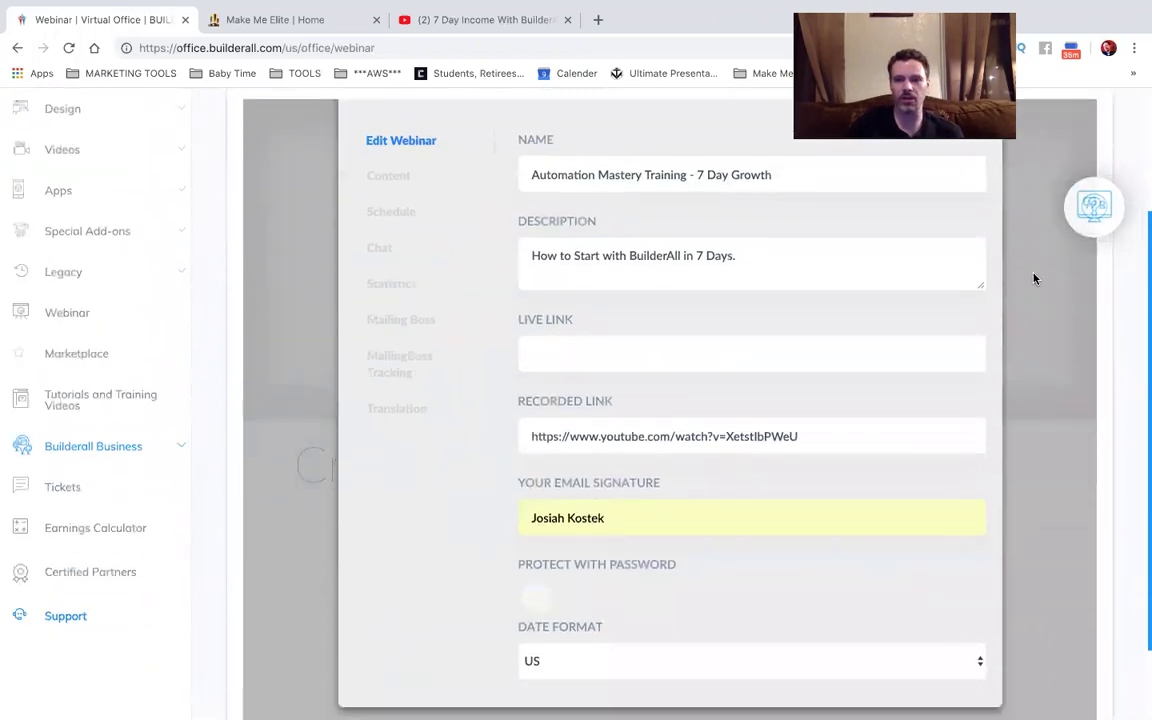
scroll(1034, 279, down, 2)
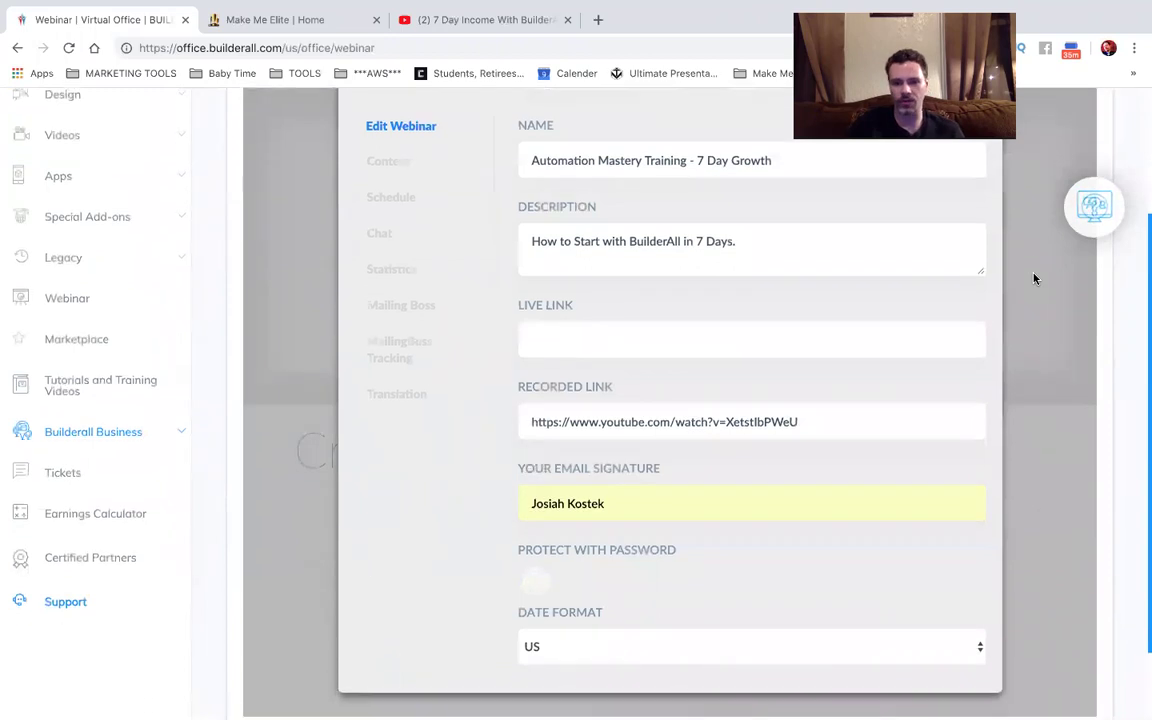
scroll(1034, 279, up, 1)
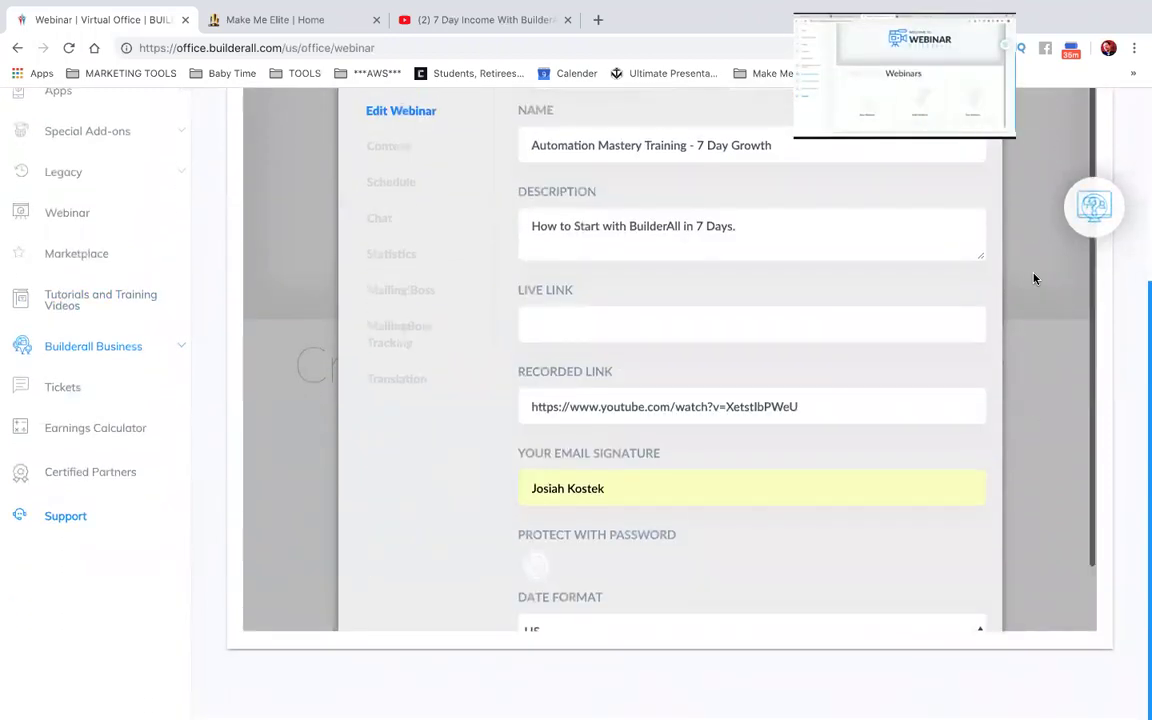
scroll(1034, 279, up, 3)
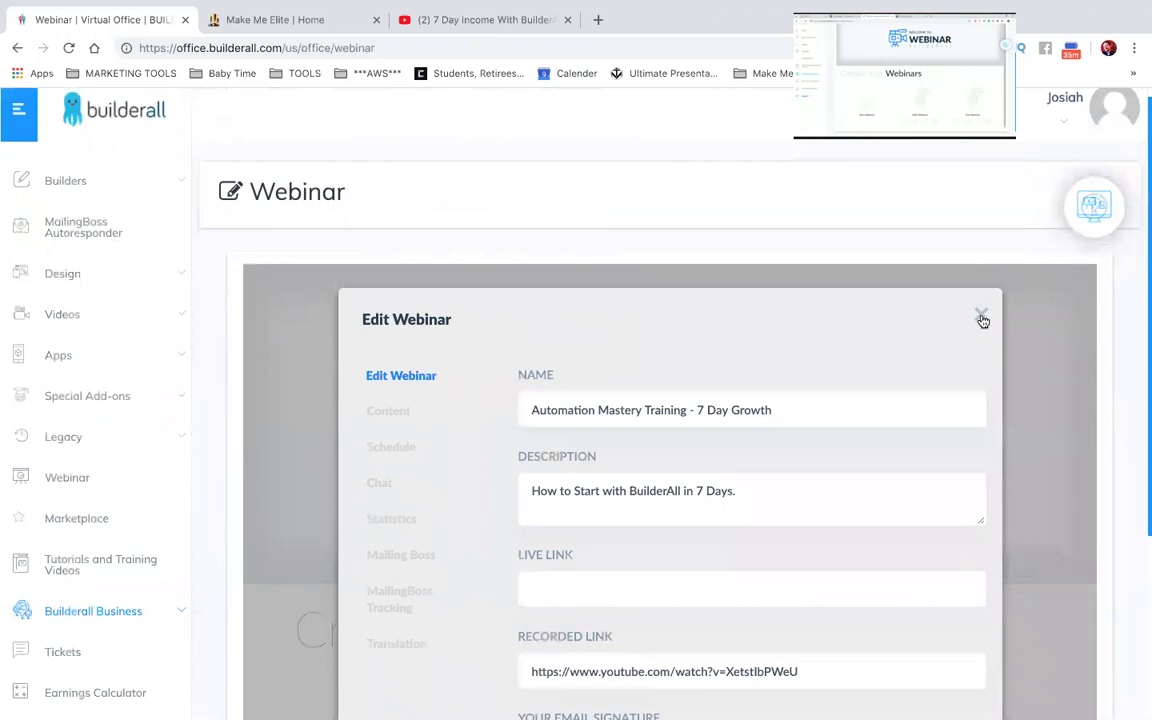
click(1016, 306)
View the input params of the Automation Mastery Training - 7 Day Growth webinar for its ID and secret, and close them.
scroll(940, 357, down, 4)
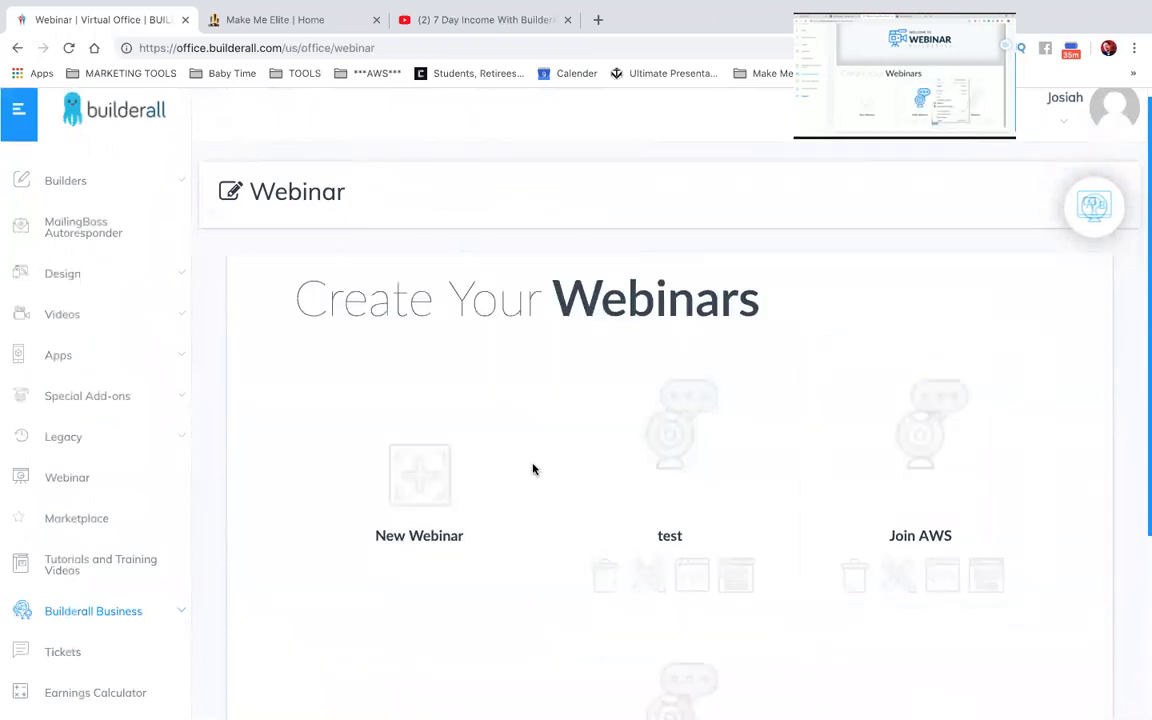
scroll(740, 460, down, 1)
scroll(749, 469, down, 3)
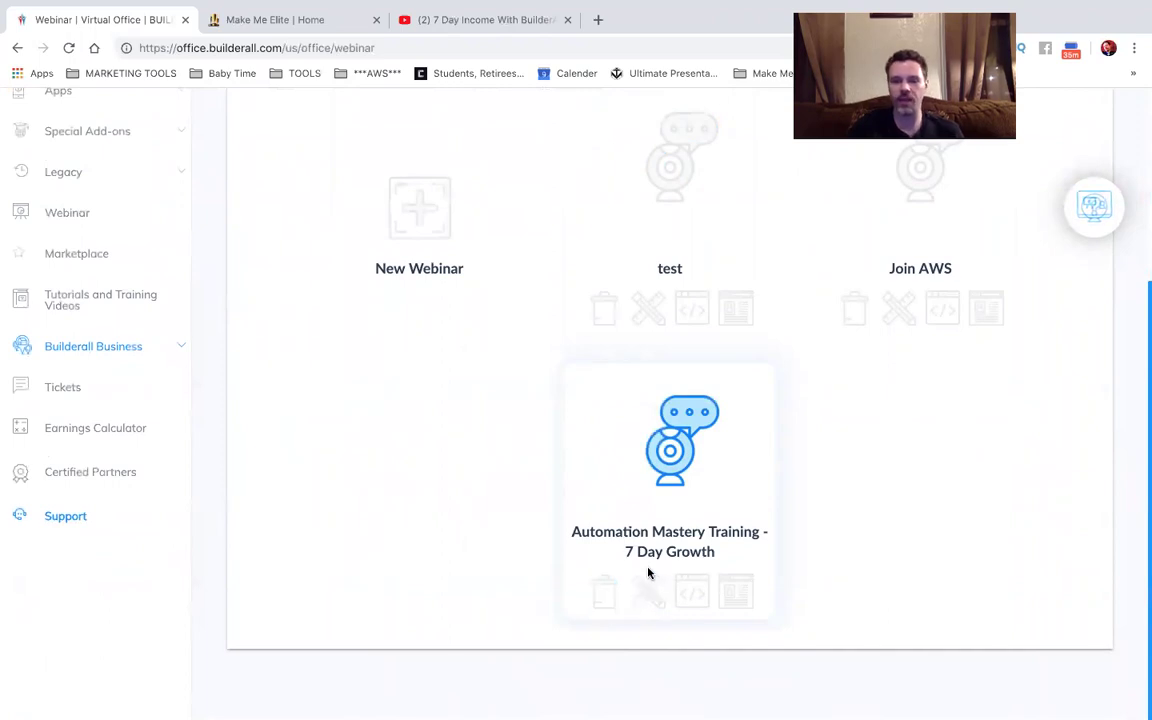
click(694, 596)
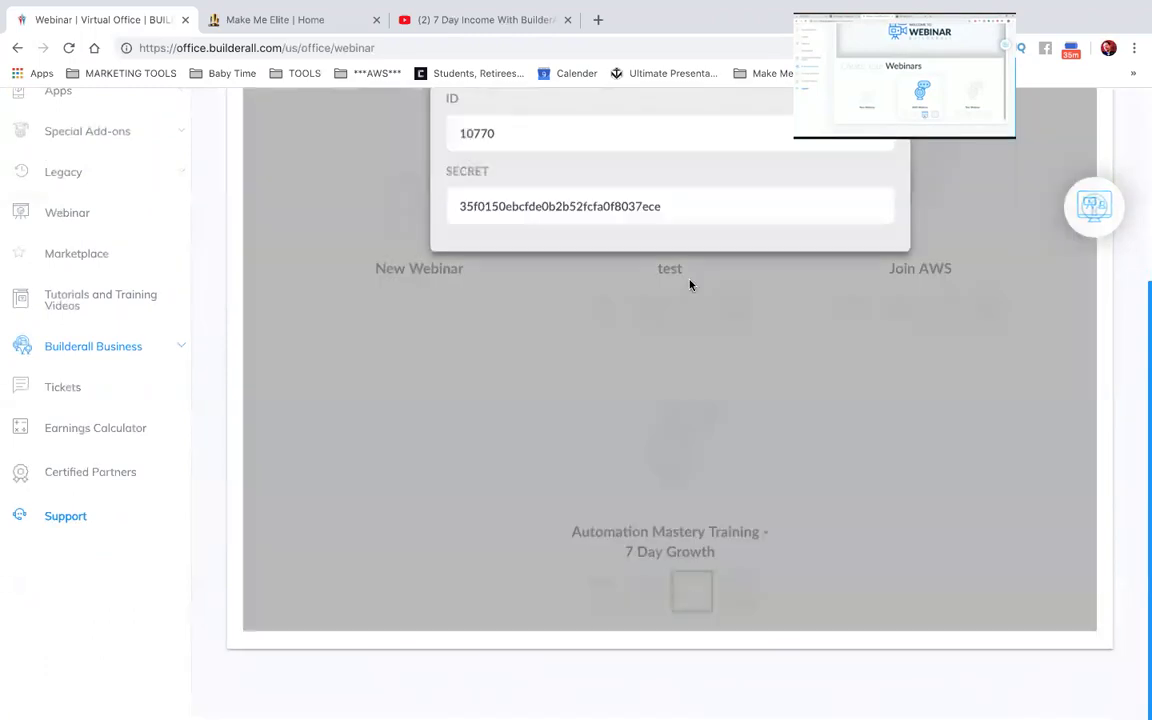
scroll(683, 181, up, 3)
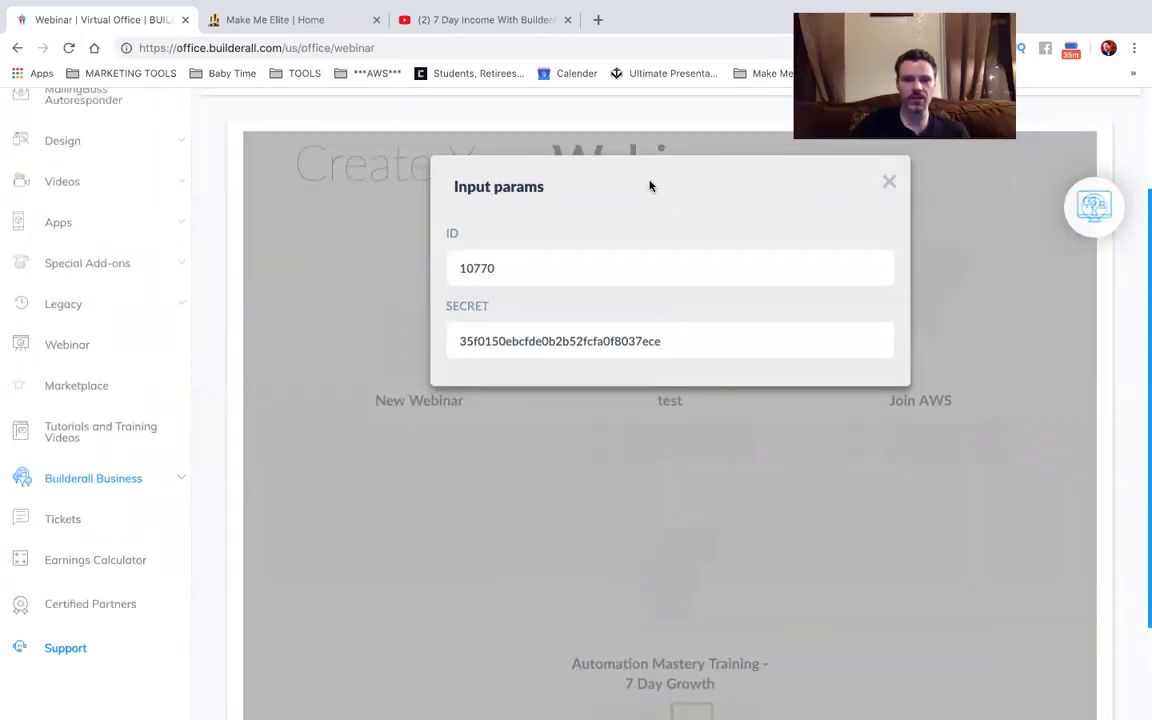
click(981, 282)
scroll(981, 282, down, 3)
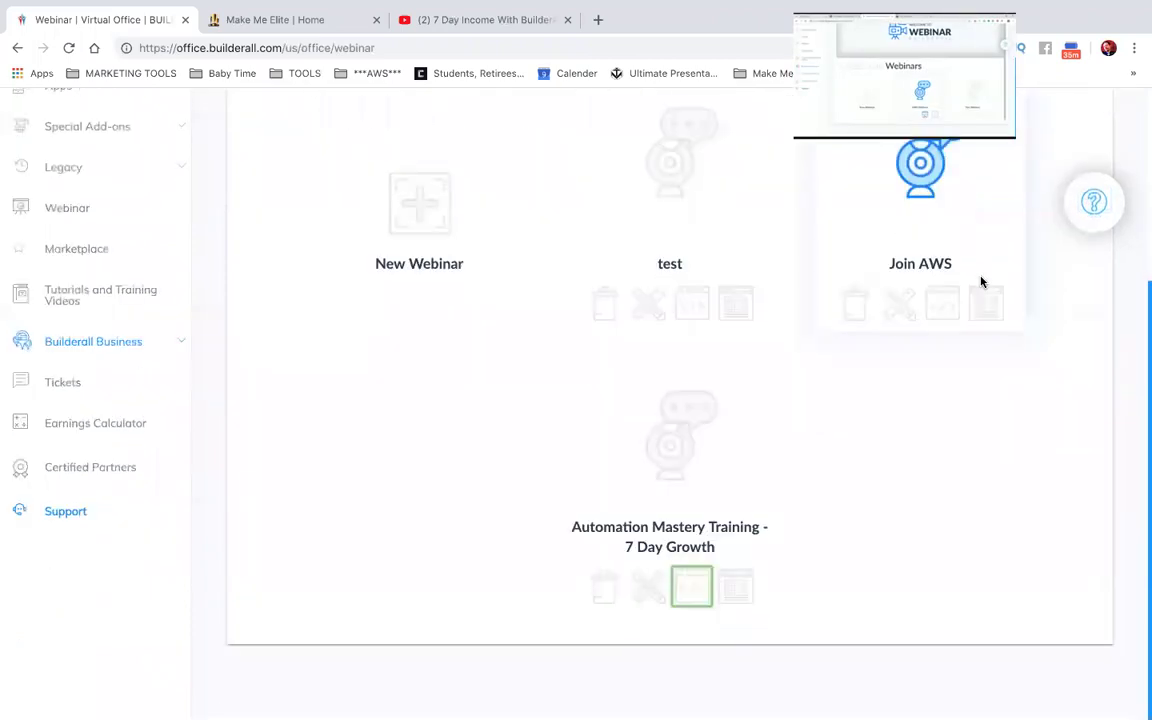
Open the Administration view of the Automation Mastery Training - 7 Day Growth webinar, log in with the prefilled e-mail and pause the video.
click(735, 596)
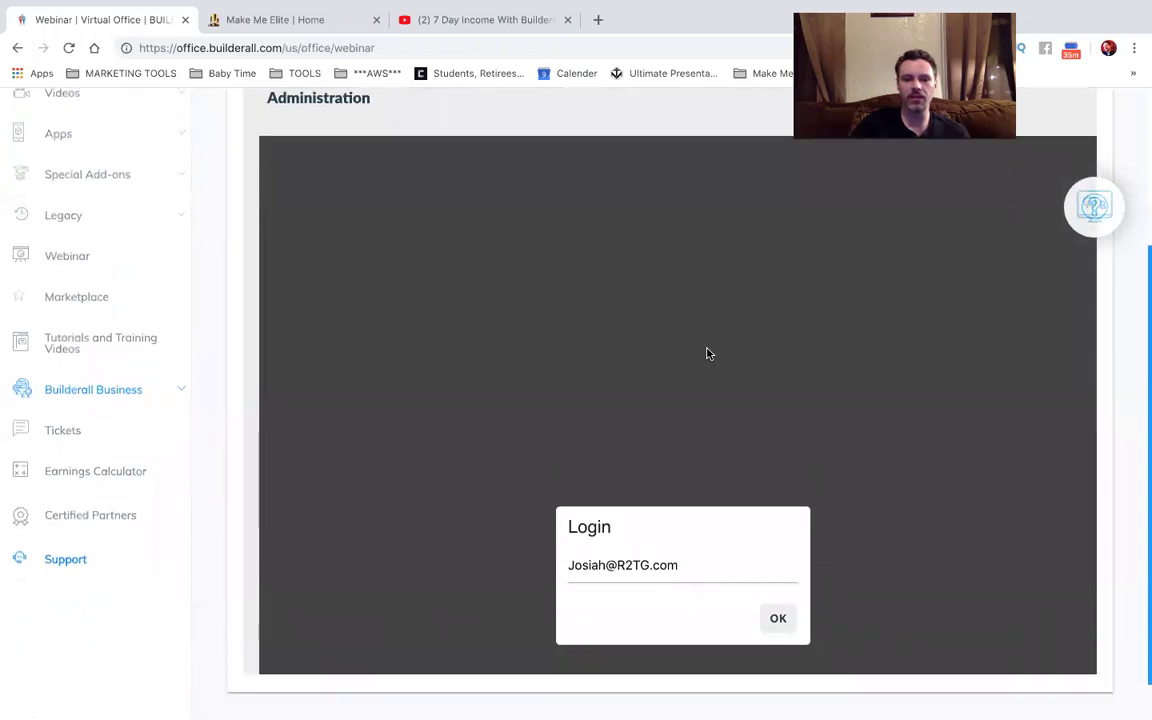
click(776, 573)
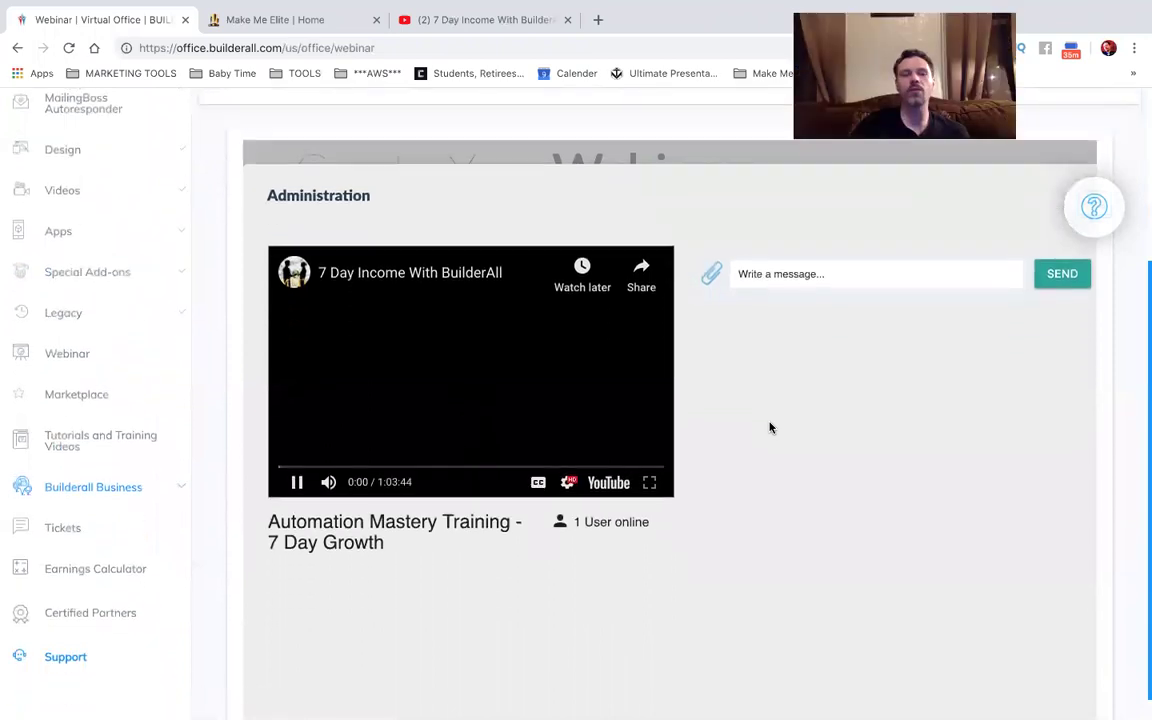
scroll(770, 428, up, 1)
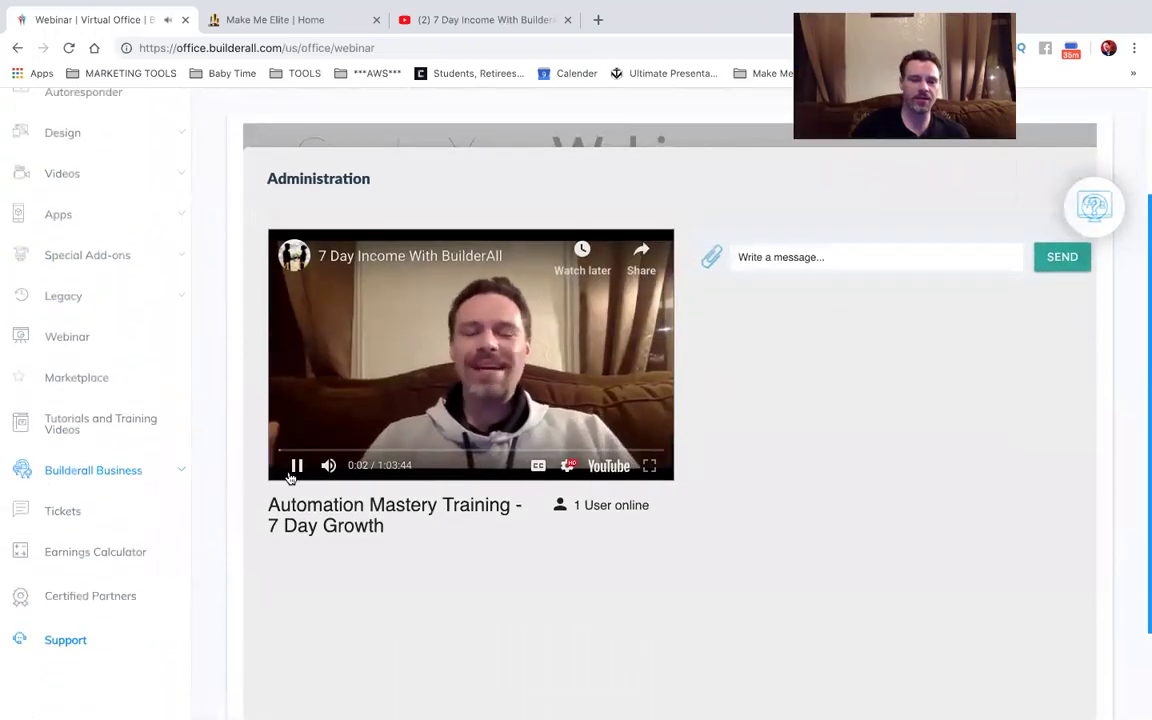
click(297, 466)
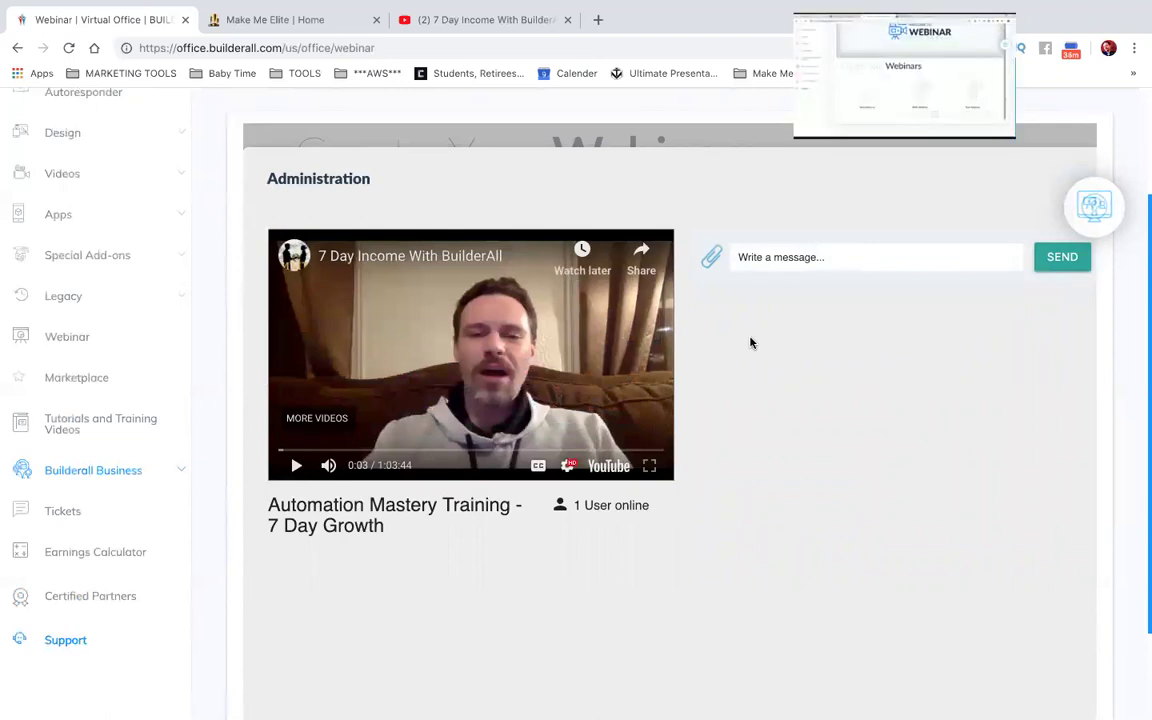
Look over the webinar's Administration room and check the Make Me Elite home page before returning to the room.
scroll(751, 343, down, 2)
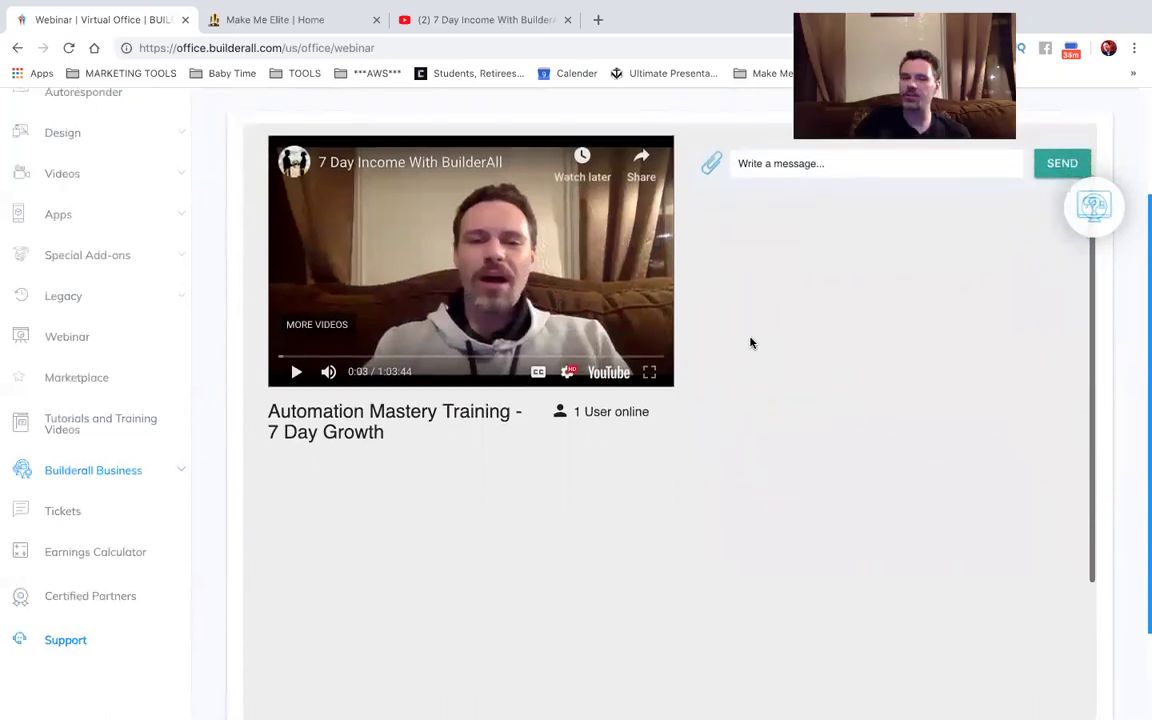
scroll(751, 343, up, 1)
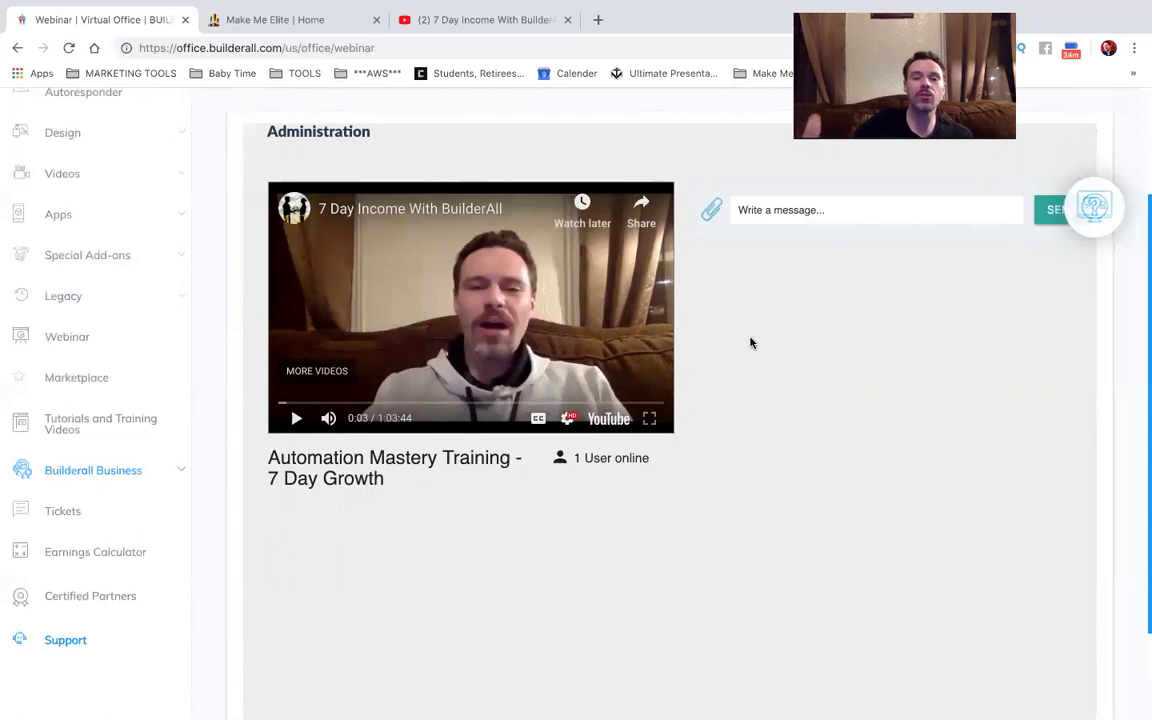
scroll(751, 343, down, 1)
scroll(751, 343, up, 1)
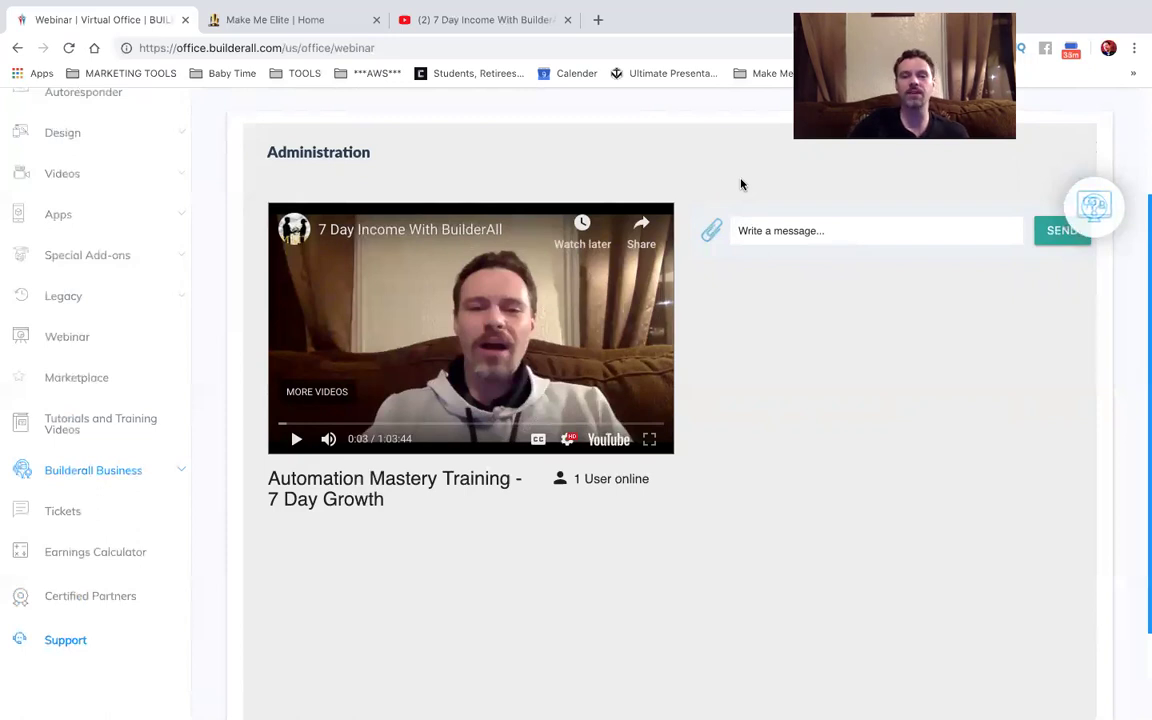
scroll(544, 175, down, 2)
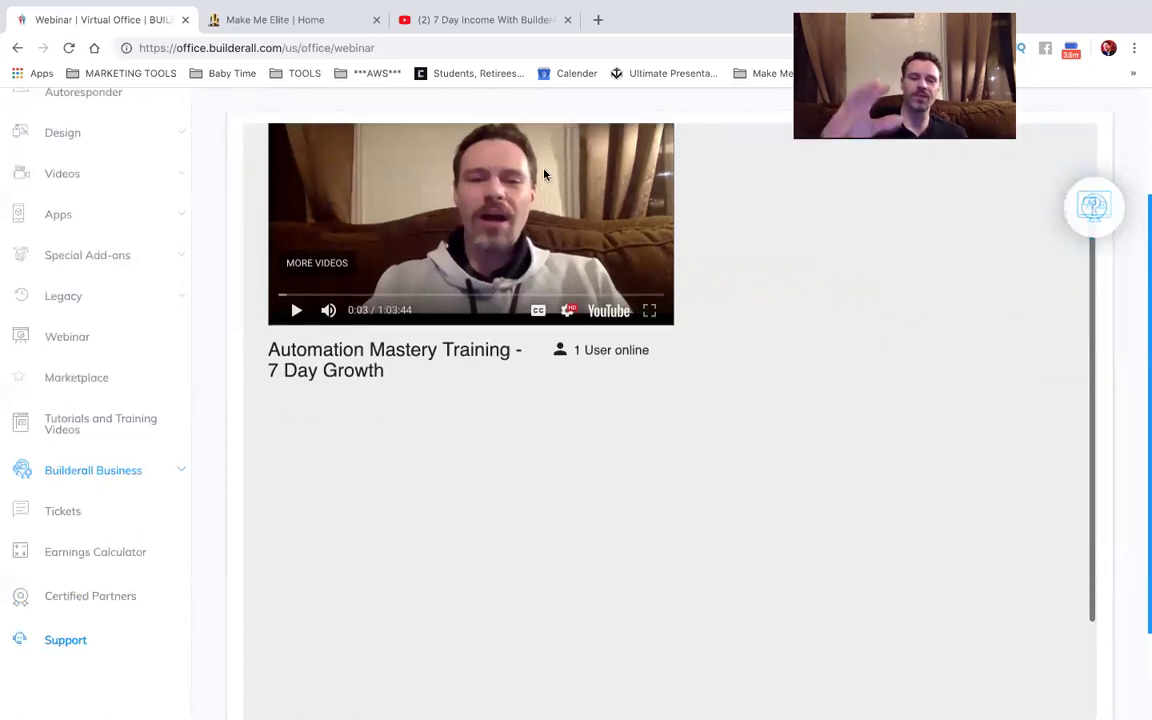
scroll(544, 190, up, 2)
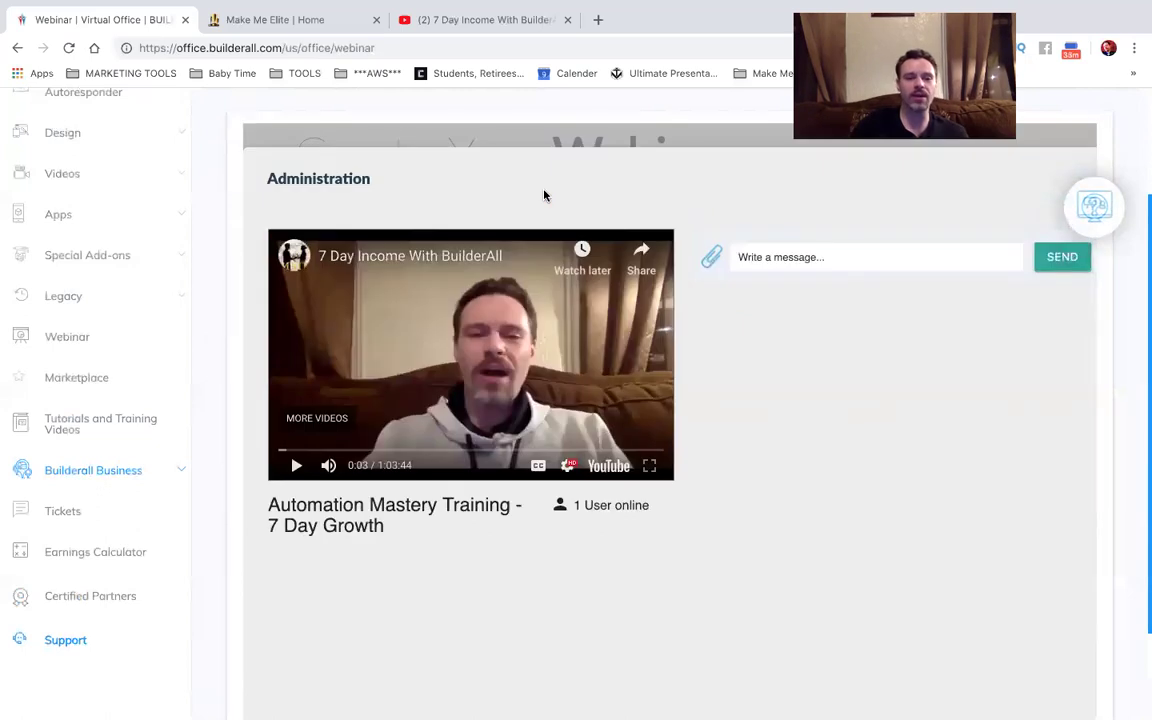
scroll(544, 195, up, 1)
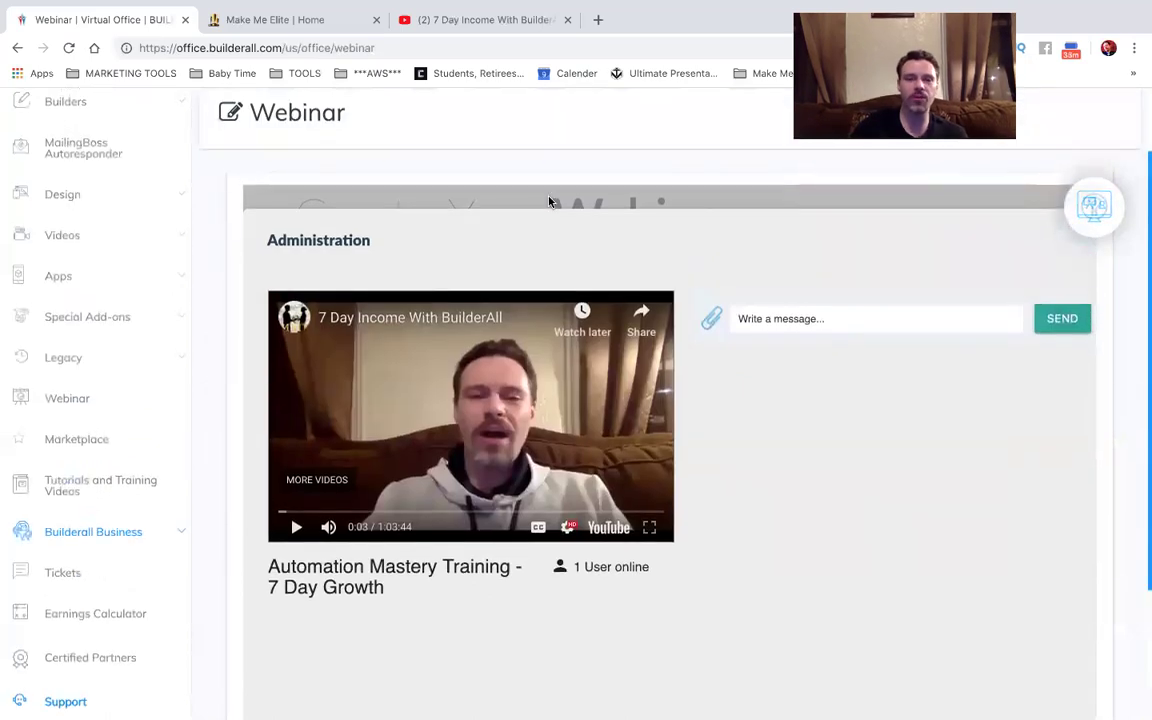
click(354, 22)
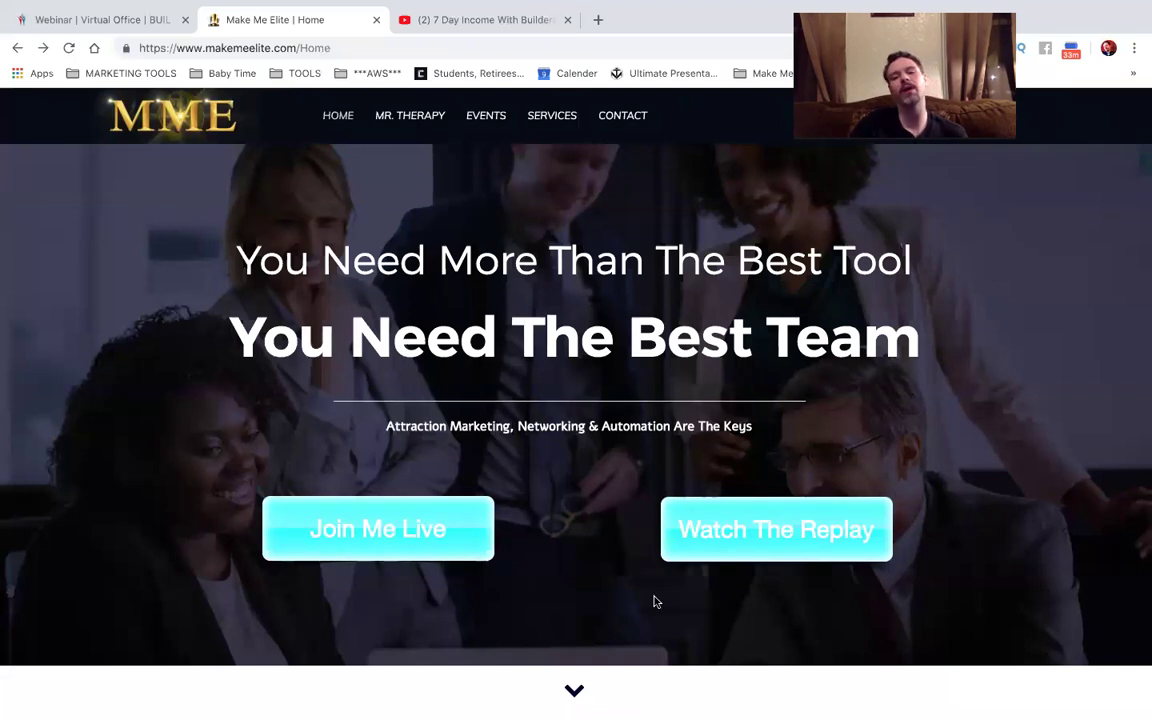
click(136, 14)
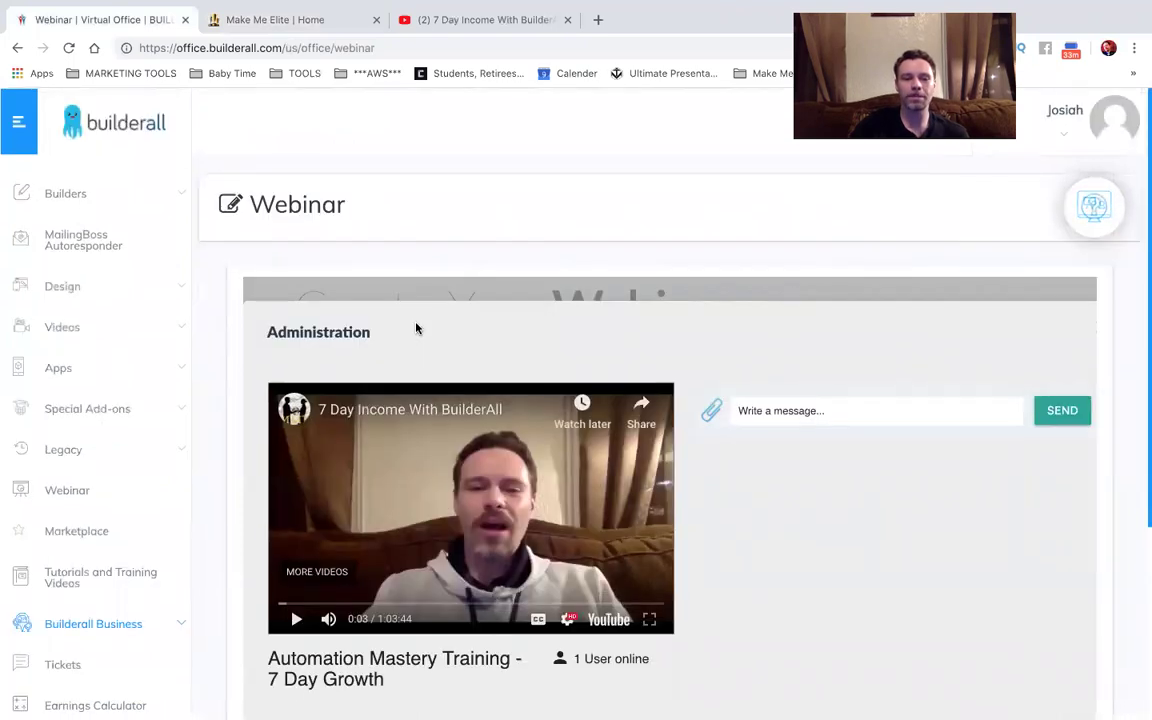
scroll(451, 187, down, 1)
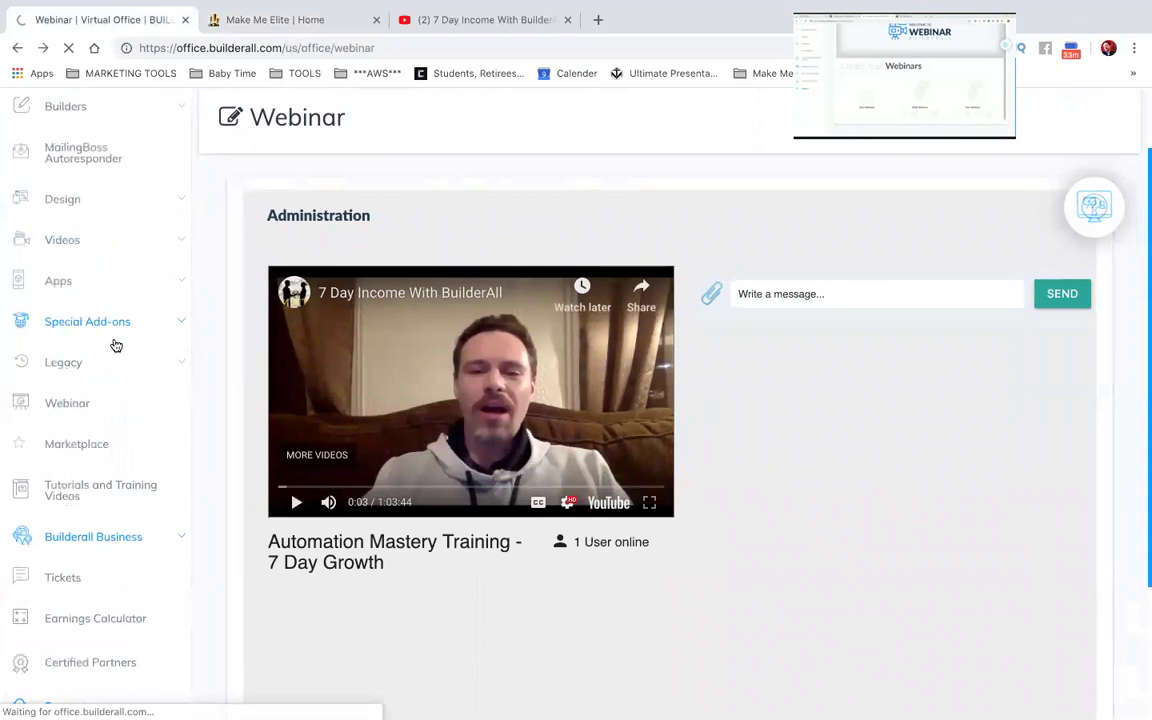
scroll(229, 470, down, 2)
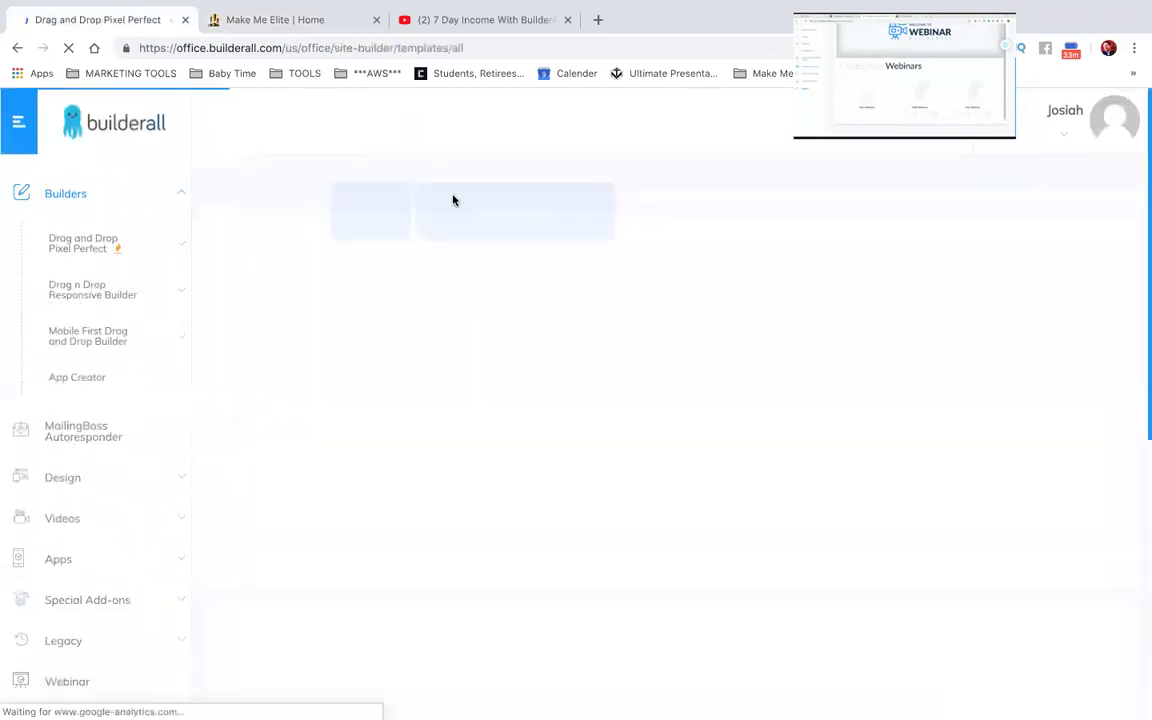
scroll(404, 179, down, 5)
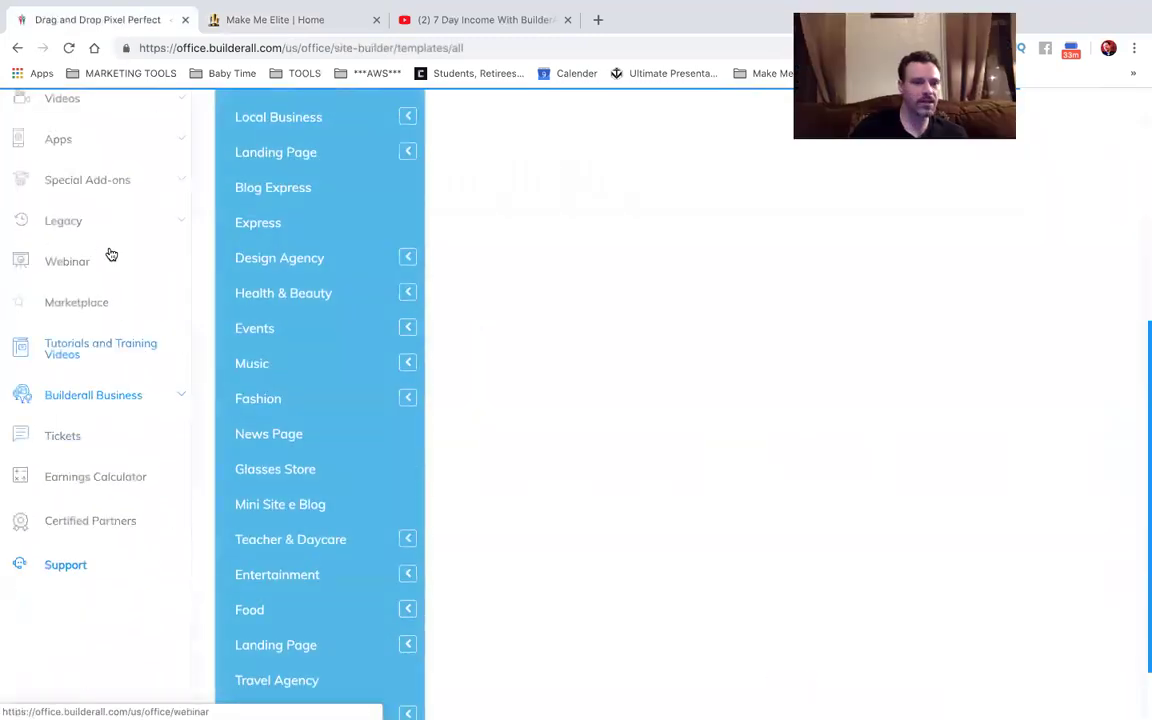
Return to the Webinar section and open the input params of the Automation Mastery Training - 7 Day Growth webinar.
click(80, 262)
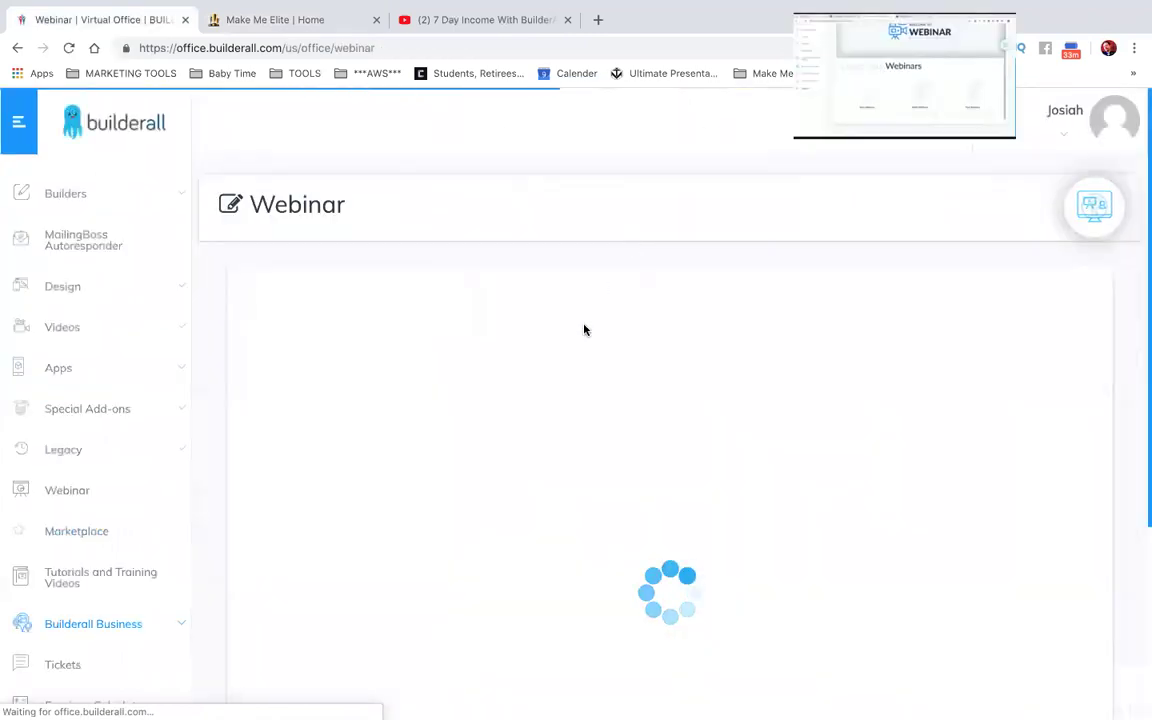
scroll(600, 320, down, 4)
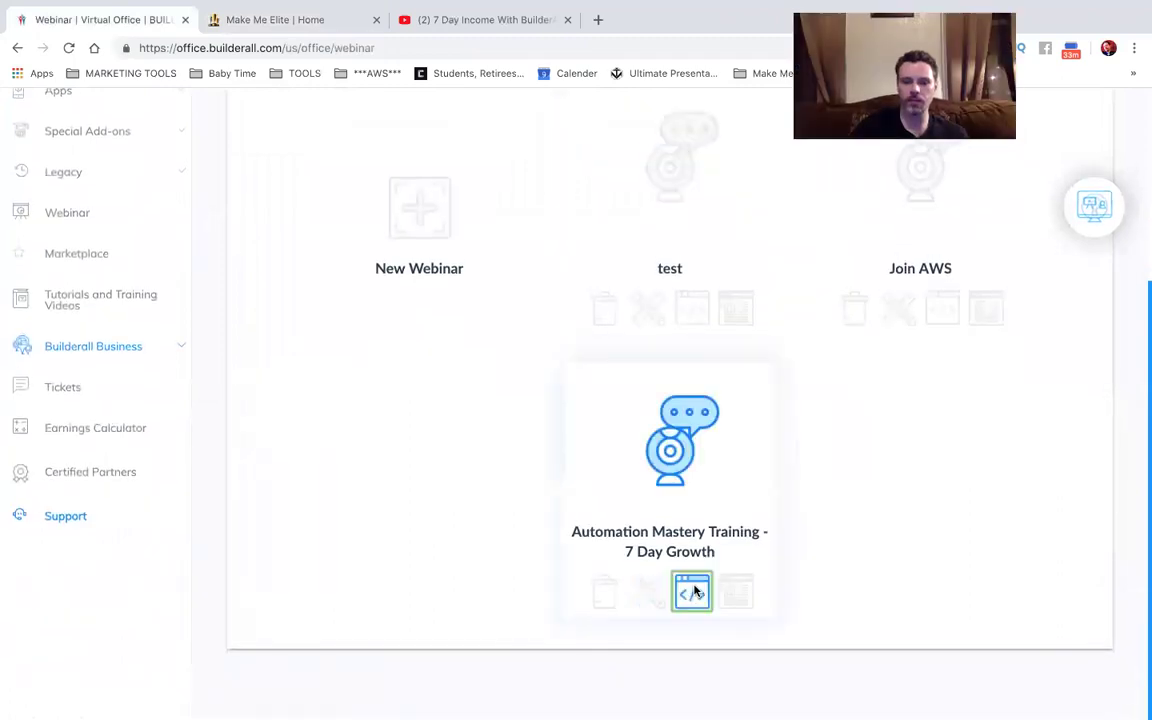
click(689, 589)
scroll(410, 225, up, 2)
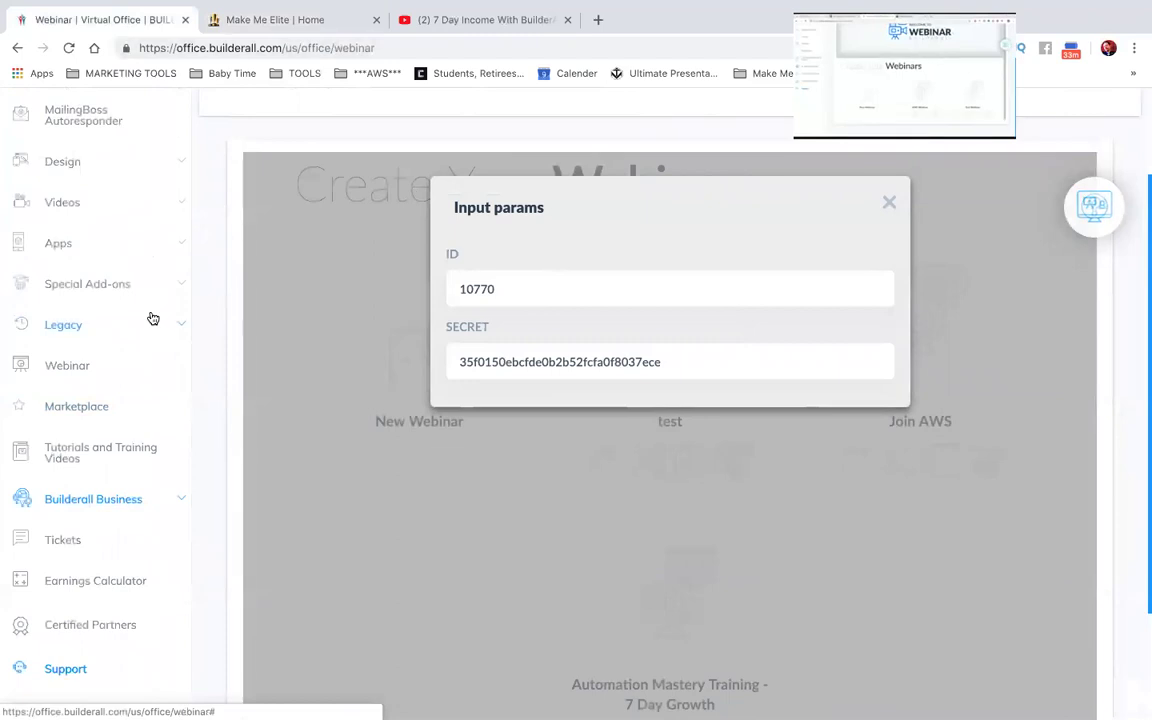
Open the Builders link in a new tab and select the webinar's secret value in the input params.
scroll(140, 290, up, 2)
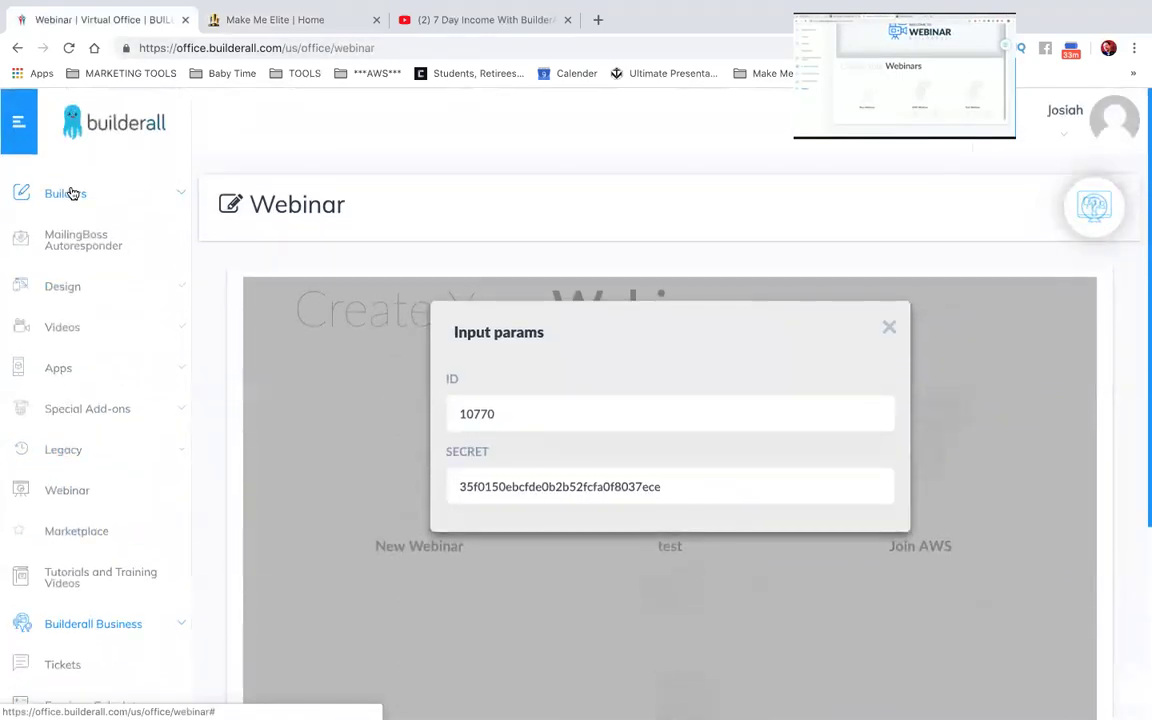
right_click(71, 193)
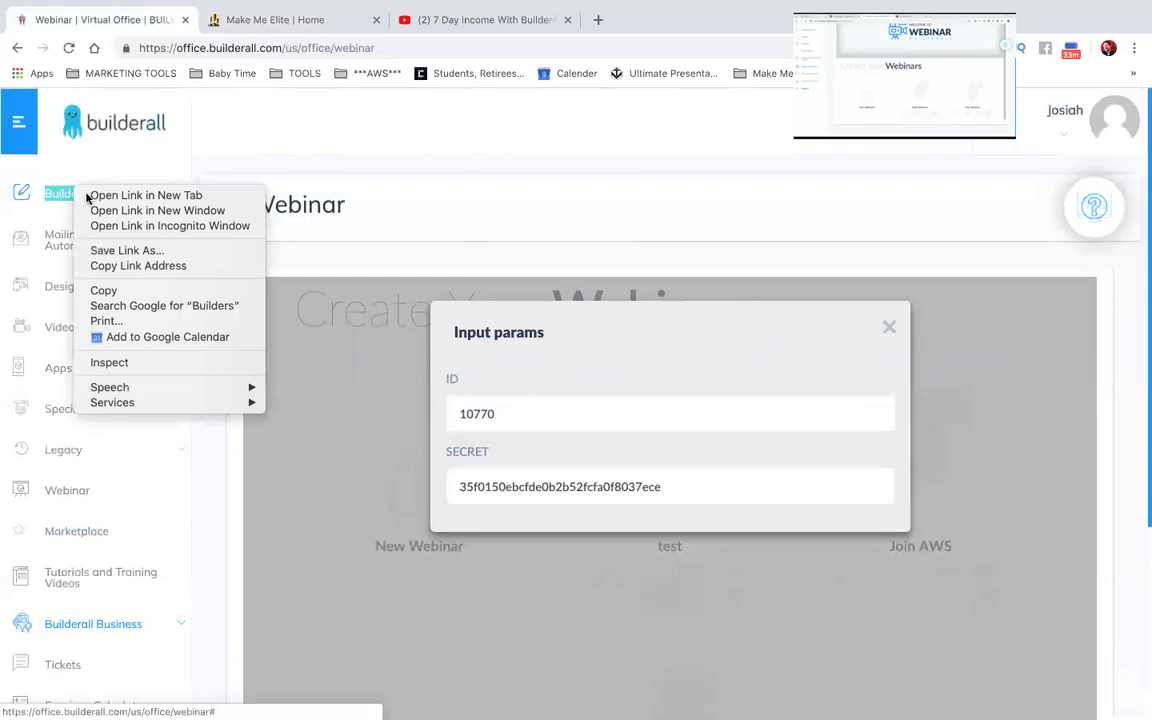
click(167, 197)
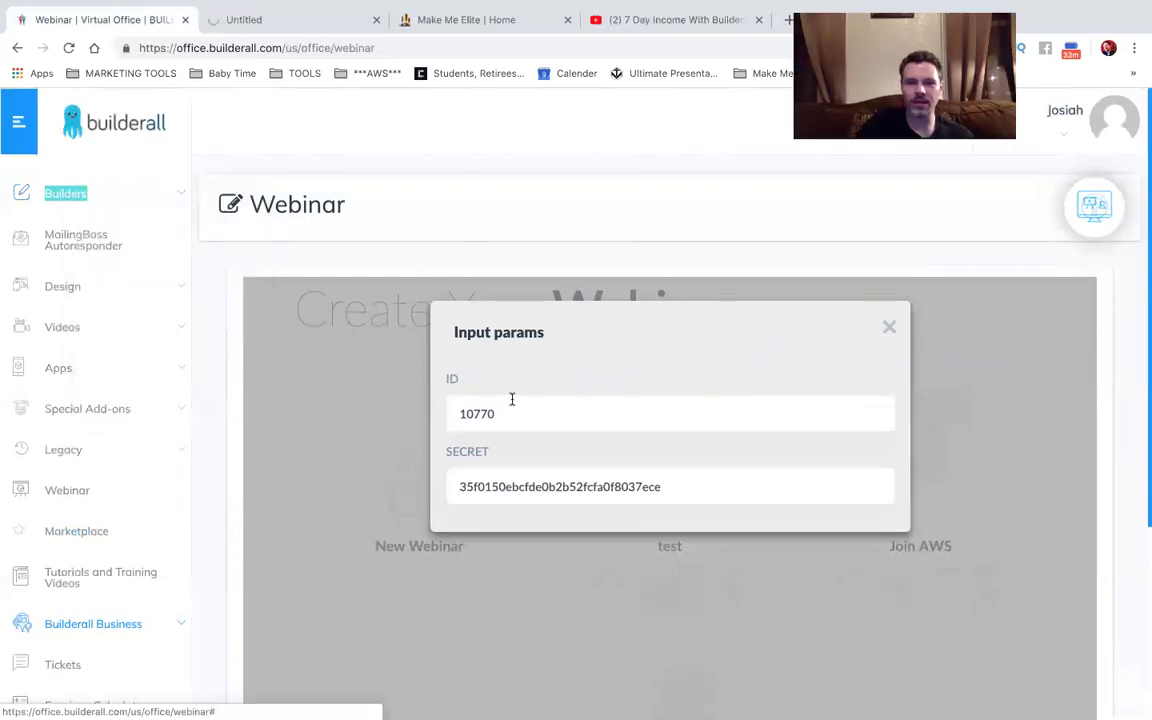
double_click(638, 486)
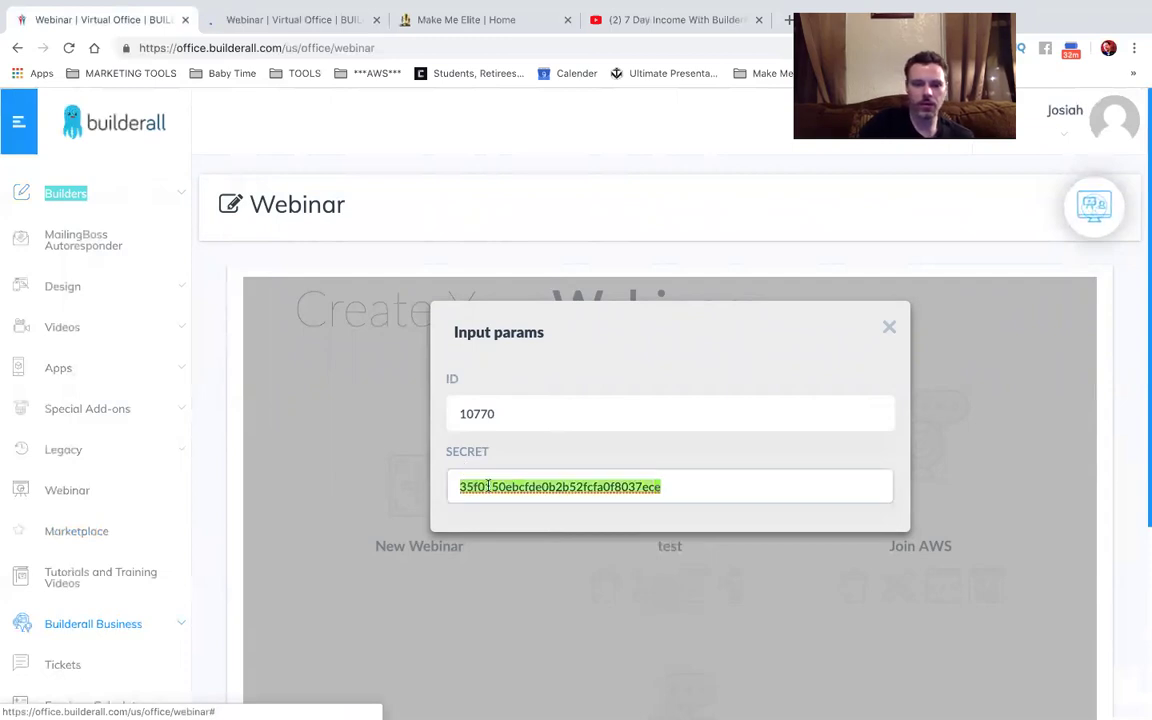
In the new tab, open the My sites list of the Drag and Drop Pixel Perfect builder.
click(306, 12)
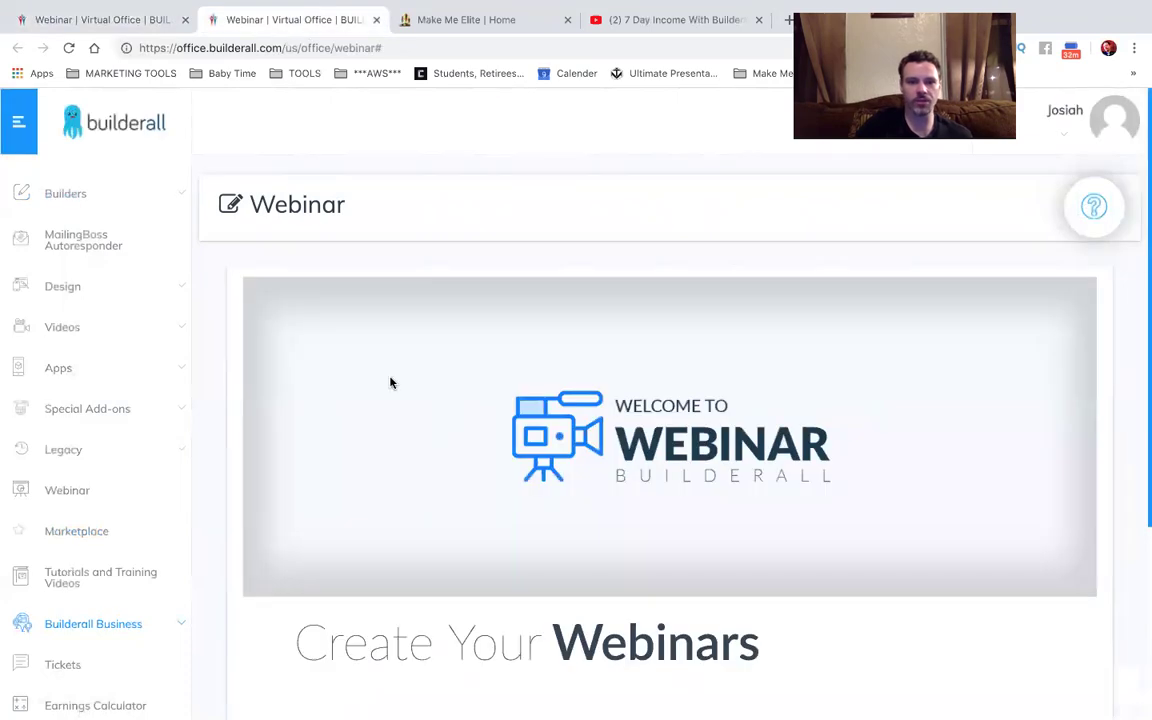
click(138, 199)
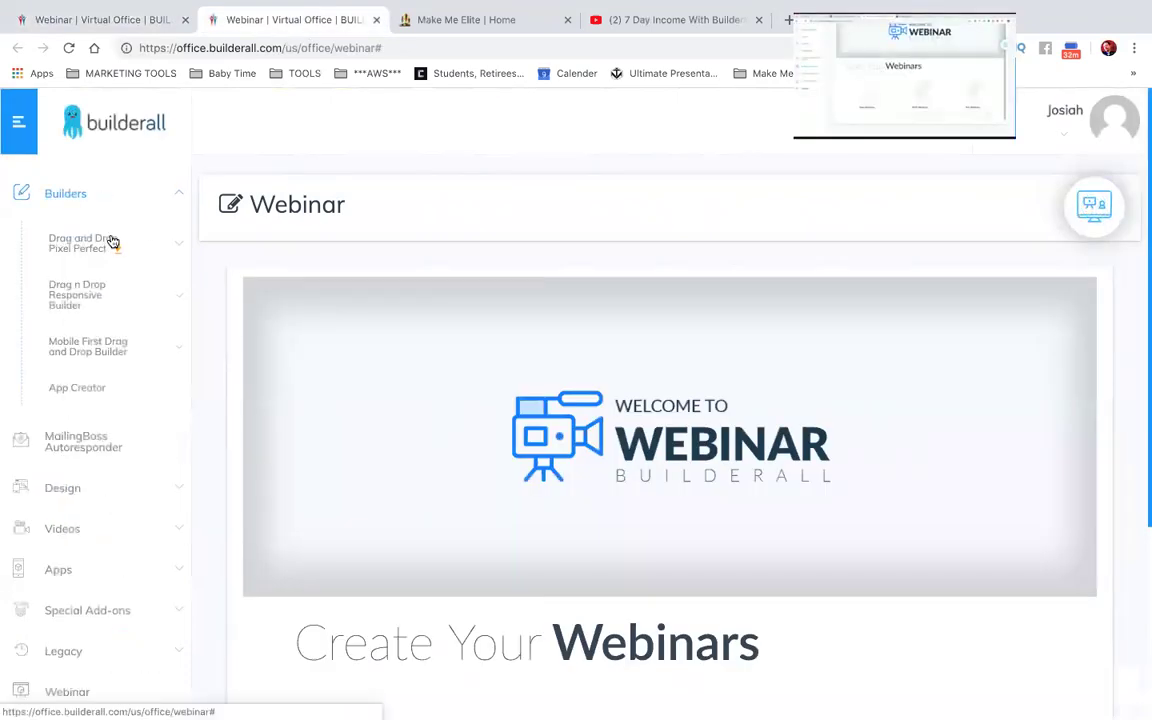
click(108, 242)
click(84, 294)
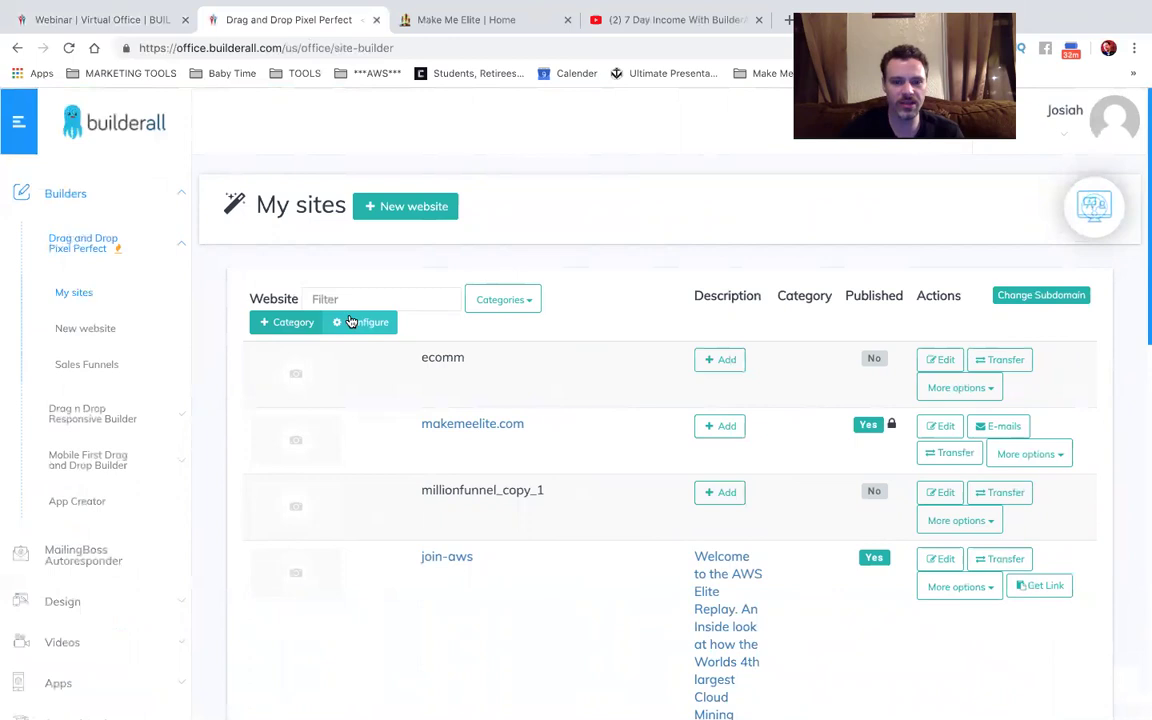
Open the makemeelite.com site in the HTML editor and close the My sites tab.
scroll(368, 334, down, 1)
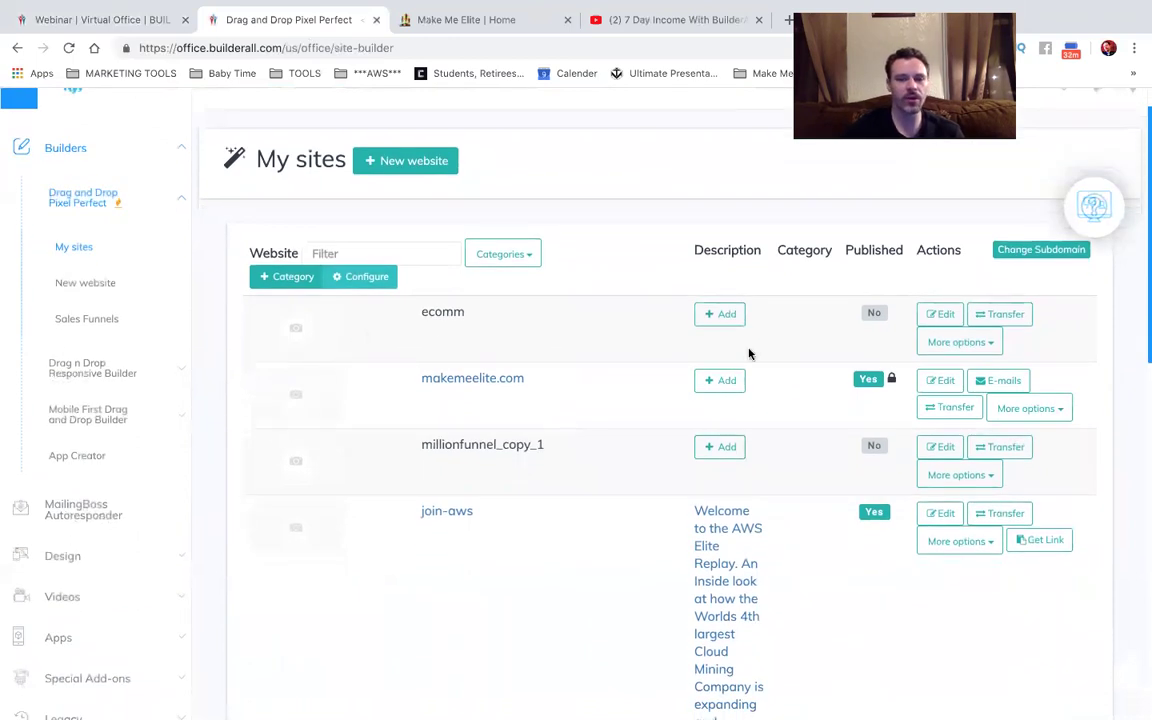
click(937, 382)
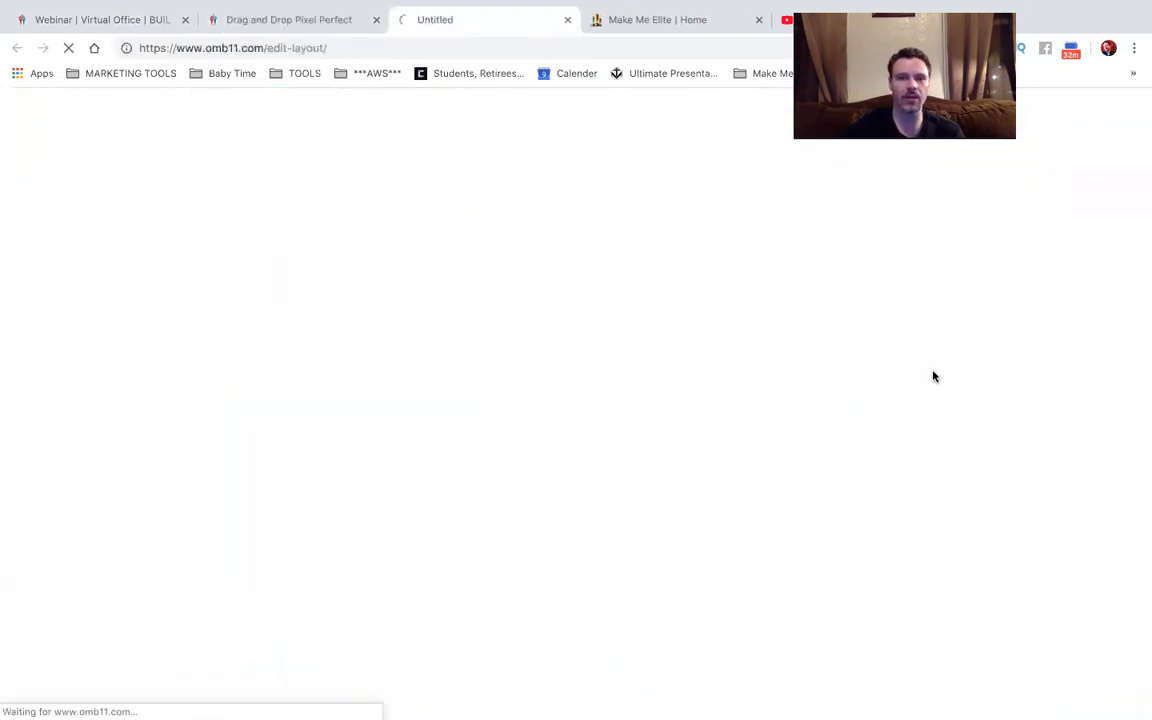
click(376, 20)
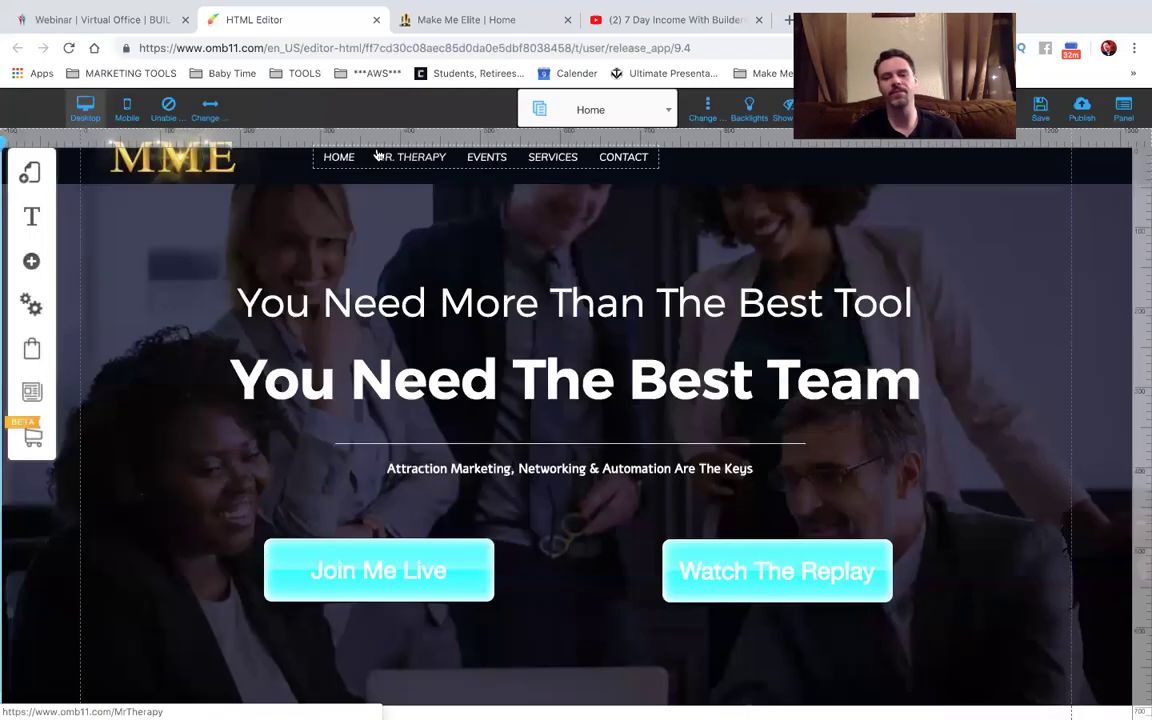
Review the page link and available link types for the Watch The Replay button's action, and close the settings.
scroll(404, 160, down, 3)
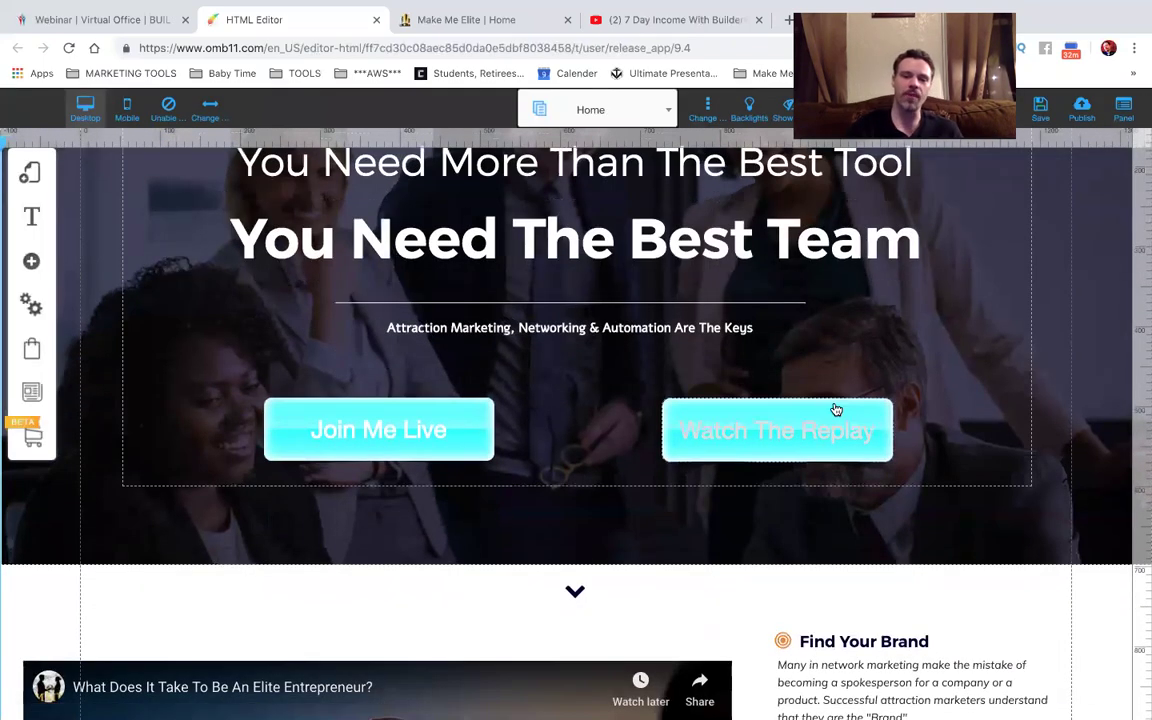
click(836, 410)
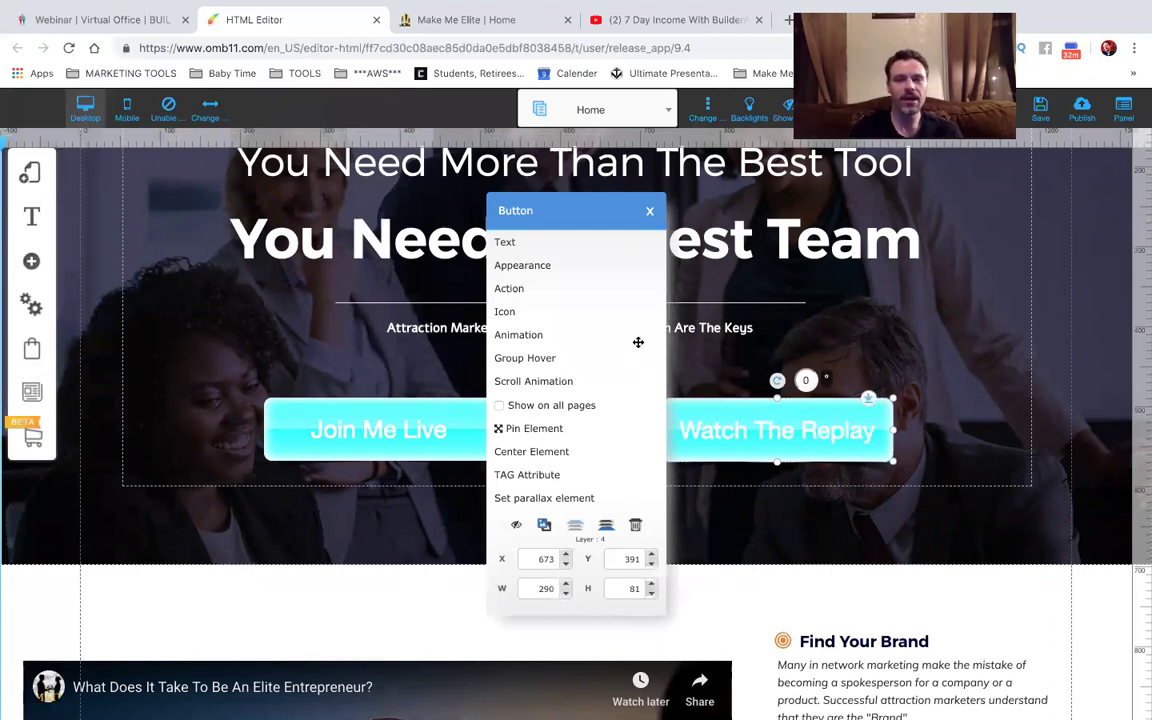
click(510, 289)
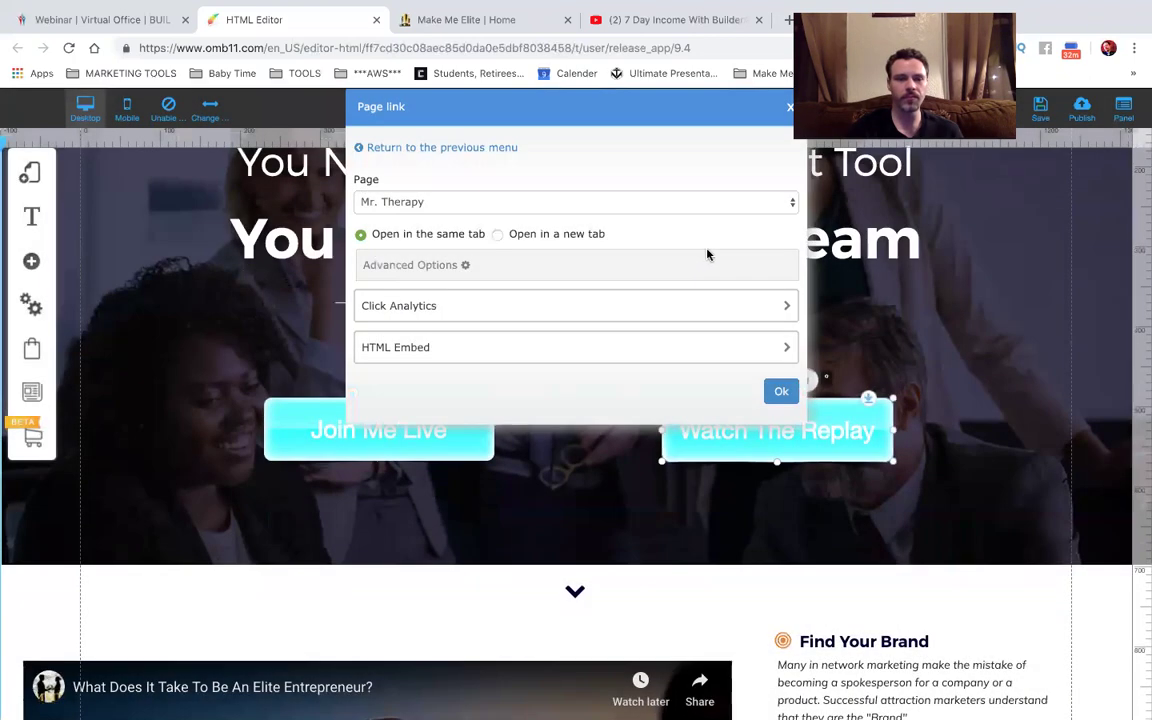
click(420, 147)
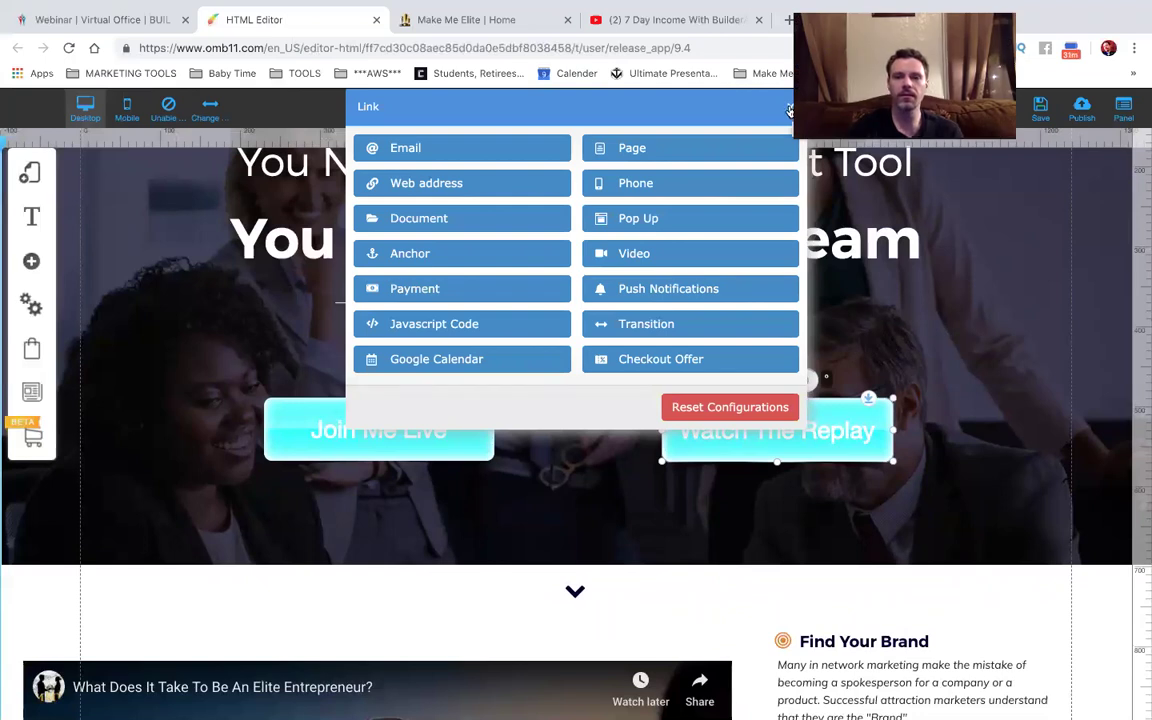
click(789, 108)
Open the Make Me Elite layout's page list and start adding a page.
scroll(755, 113, up, 3)
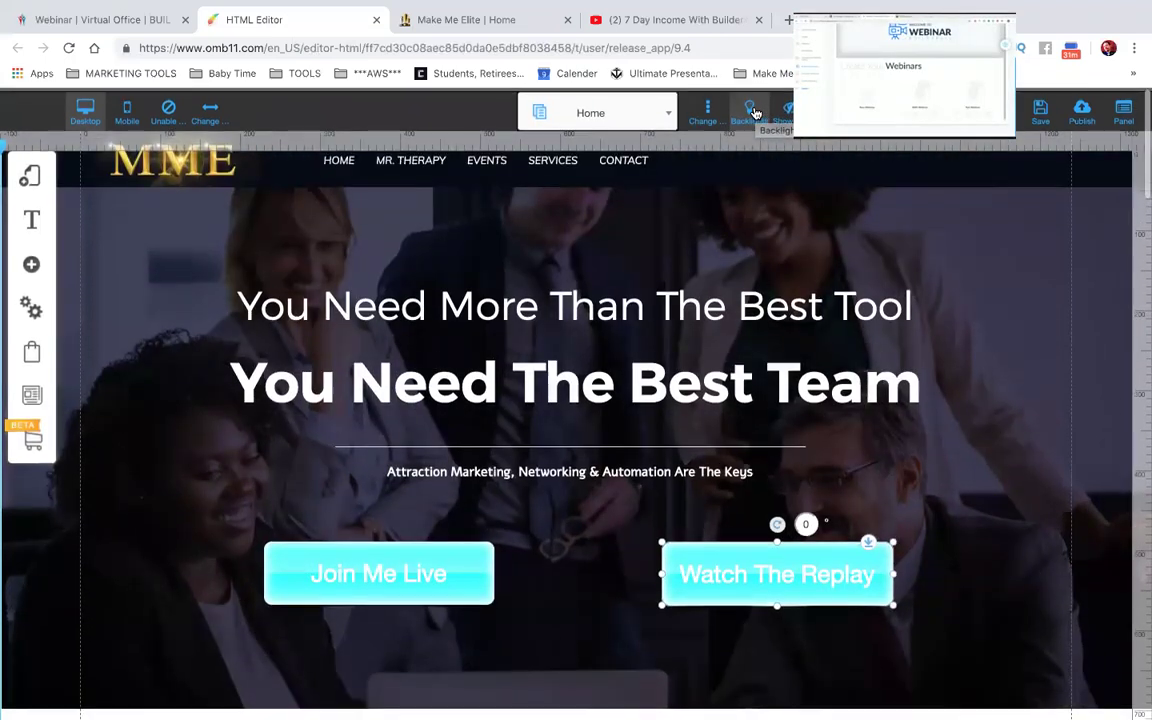
click(40, 176)
click(281, 211)
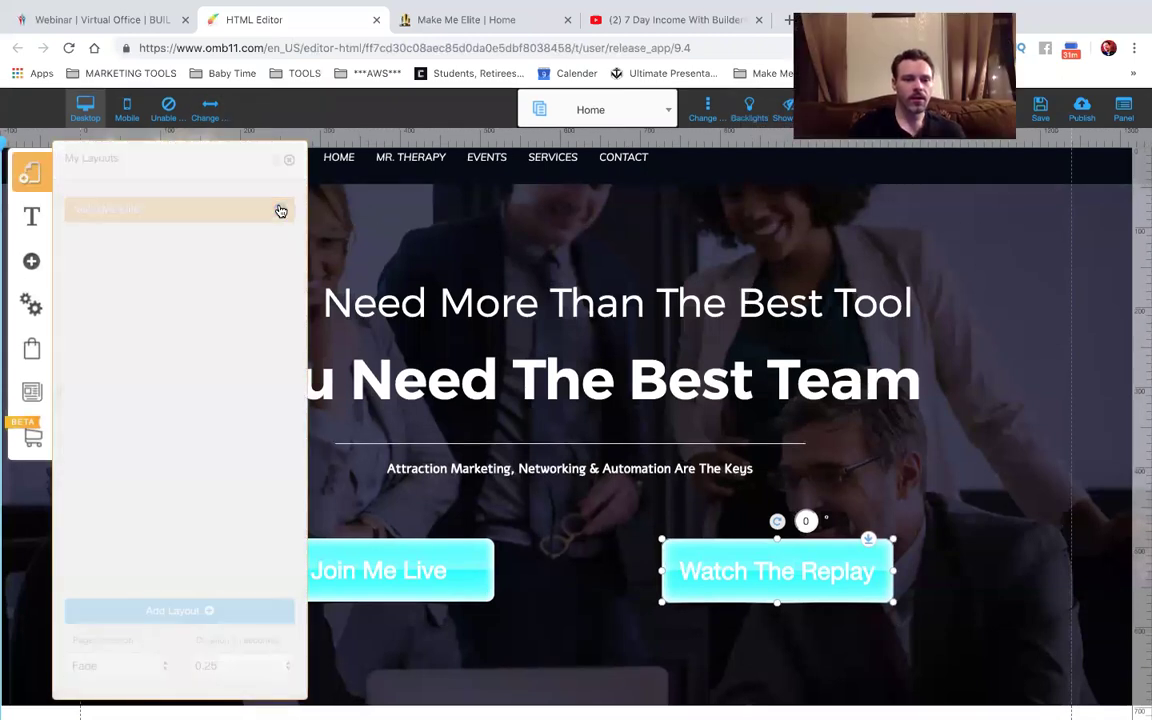
scroll(212, 509, down, 2)
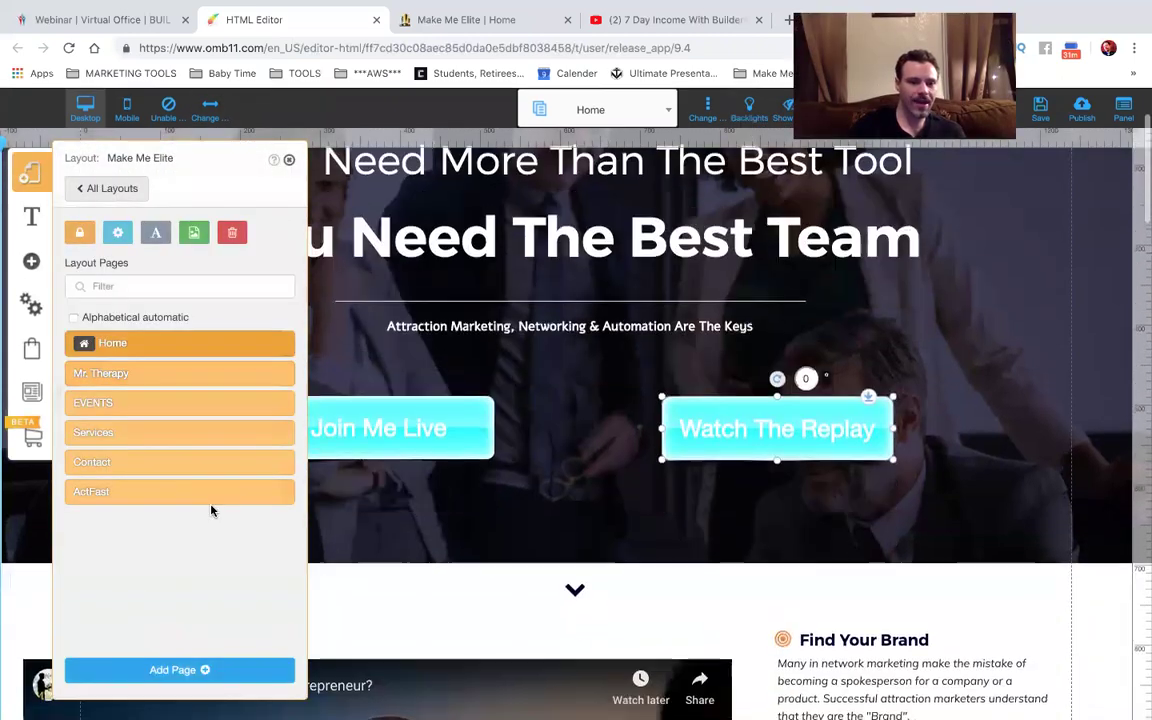
click(207, 670)
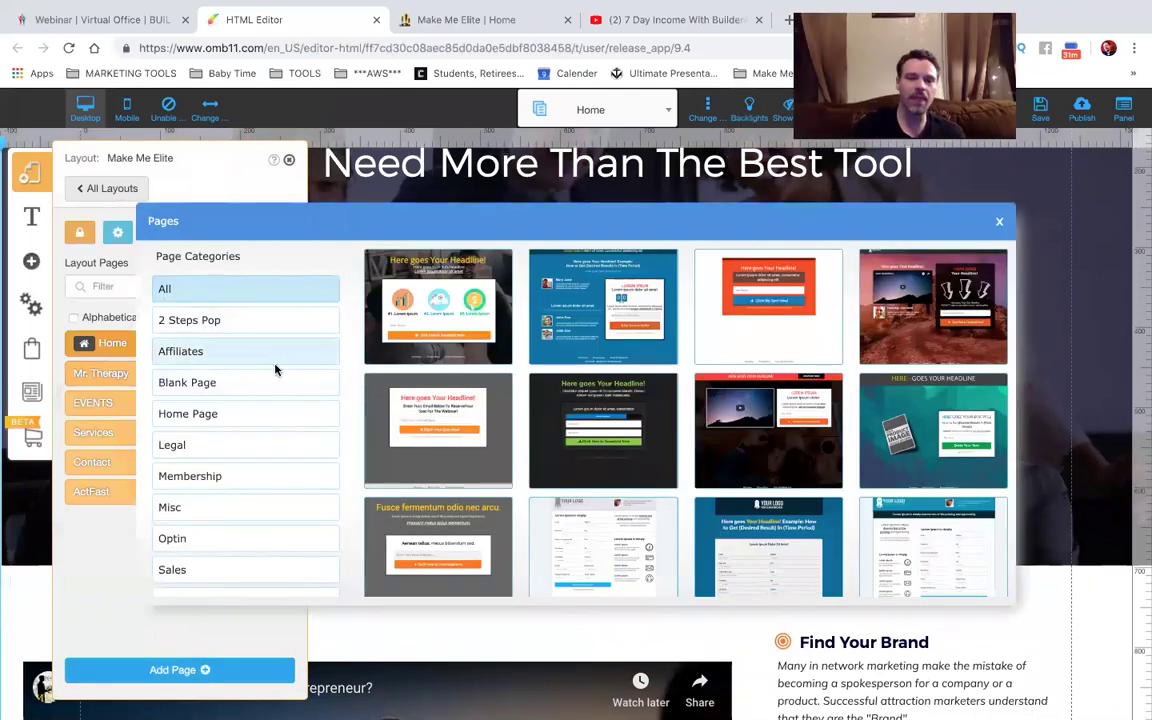
Filter the page templates to the Webinar category and examine the broadcast room, thank-you and registration designs.
scroll(275, 368, down, 2)
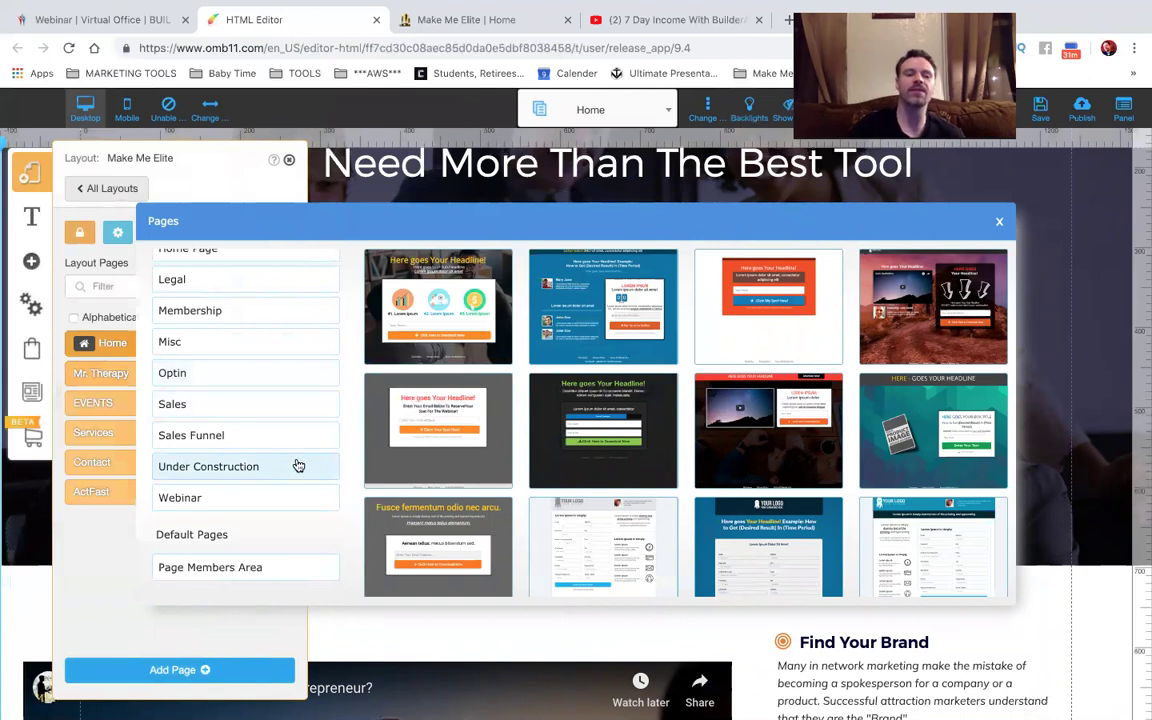
click(283, 496)
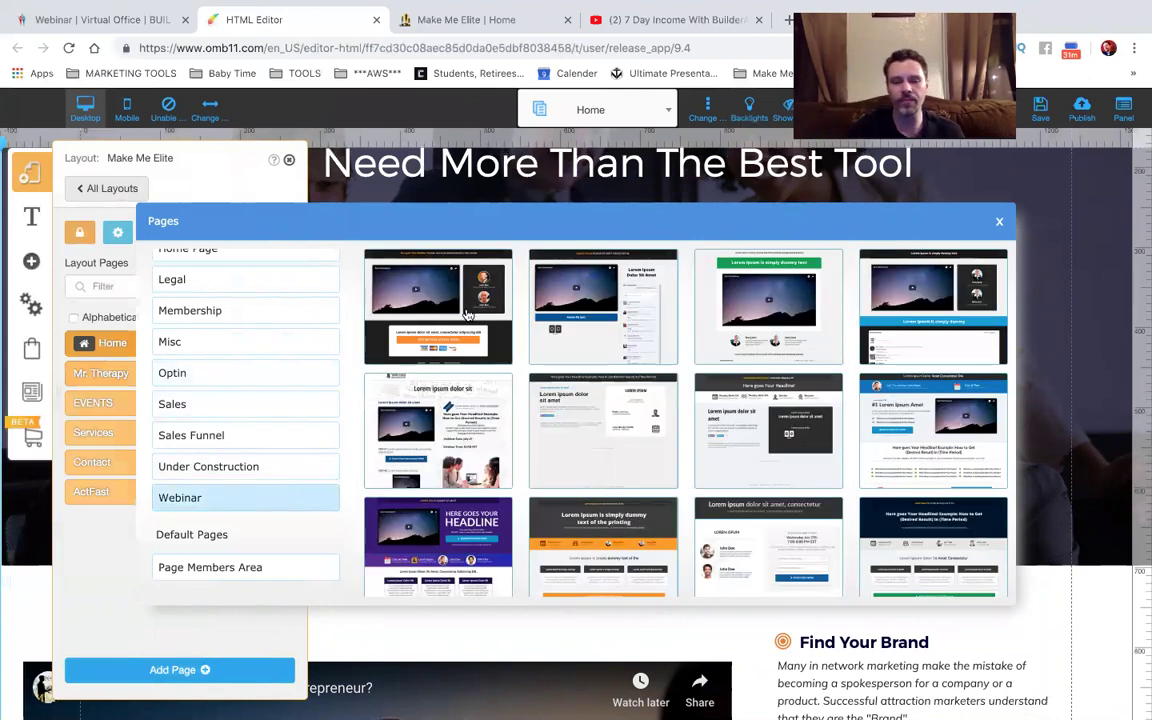
scroll(592, 328, up, 5)
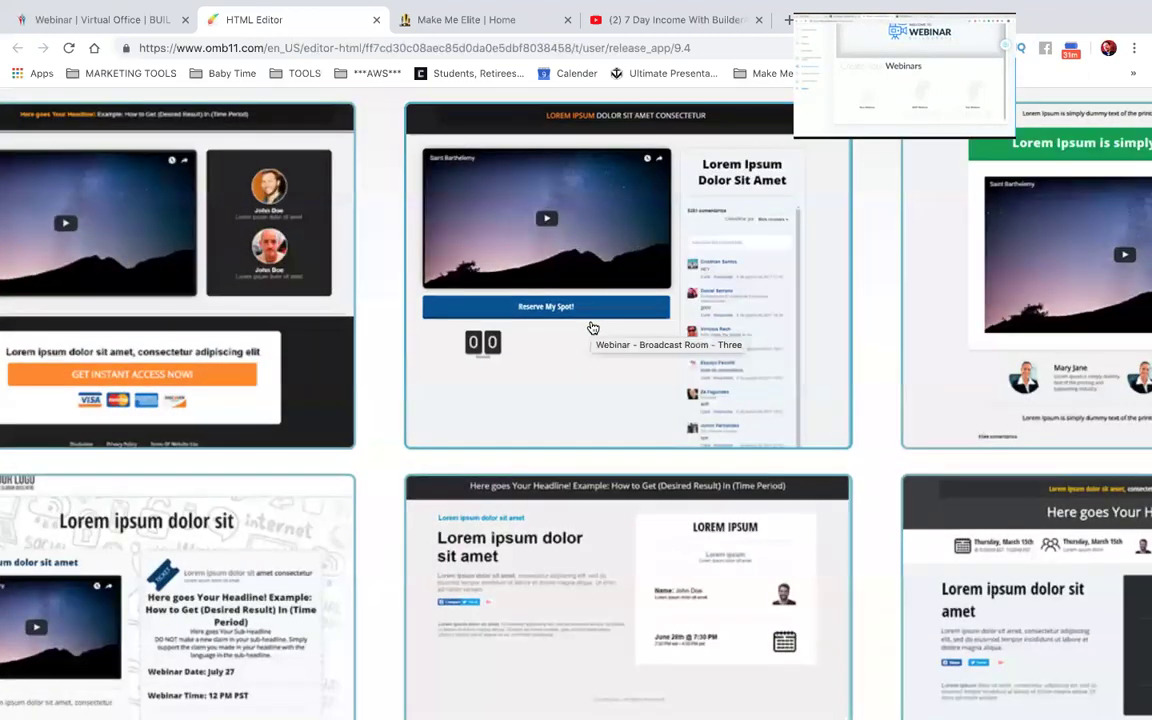
scroll(592, 328, left, 3)
scroll(592, 328, up, 3)
scroll(592, 328, right, 3)
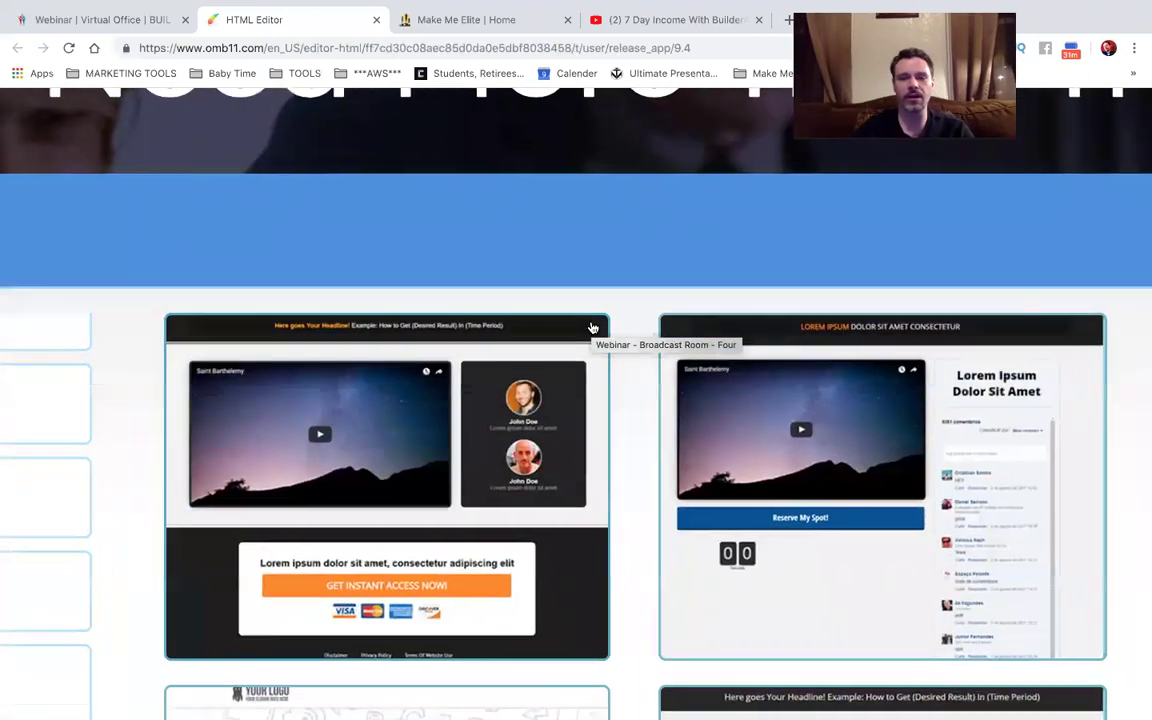
scroll(592, 328, down, 2)
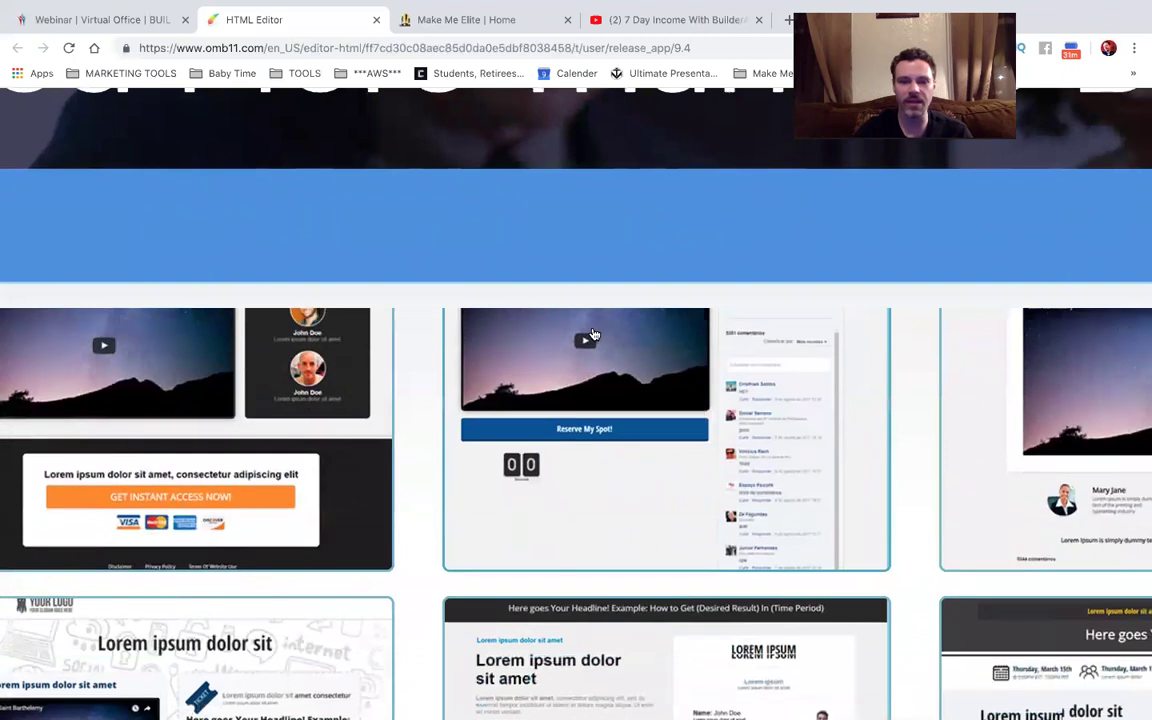
scroll(700, 400, up, 1)
scroll(928, 489, right, 3)
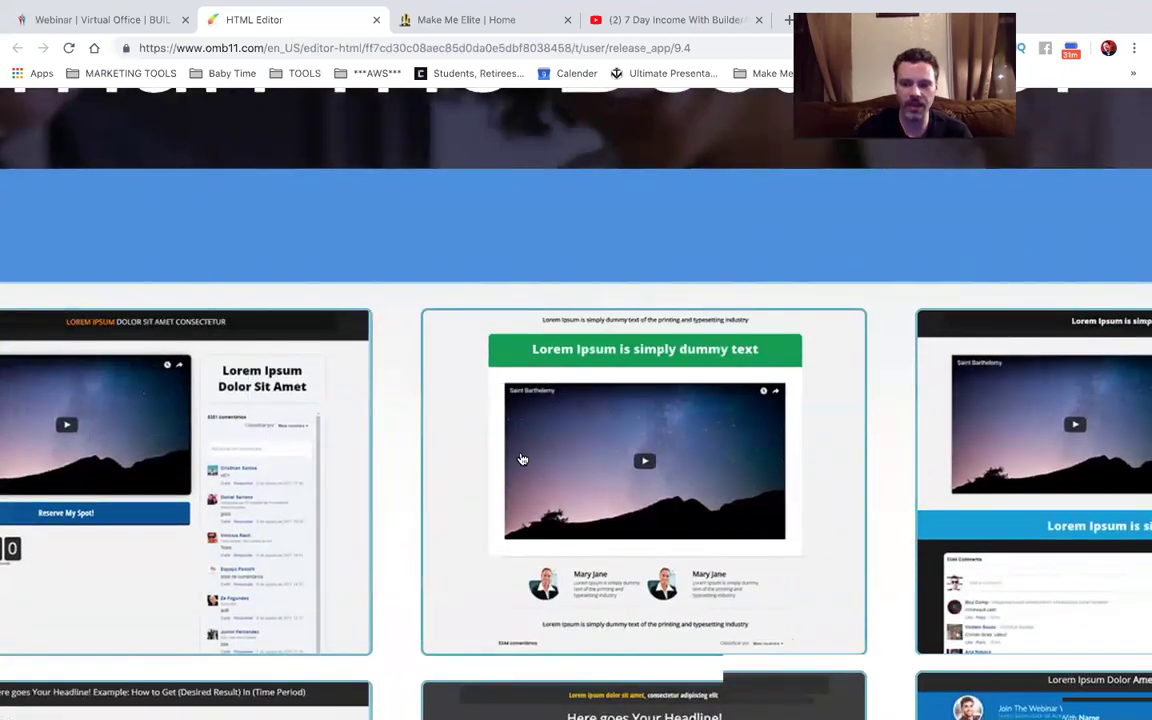
scroll(520, 458, down, 3)
scroll(522, 459, up, 2)
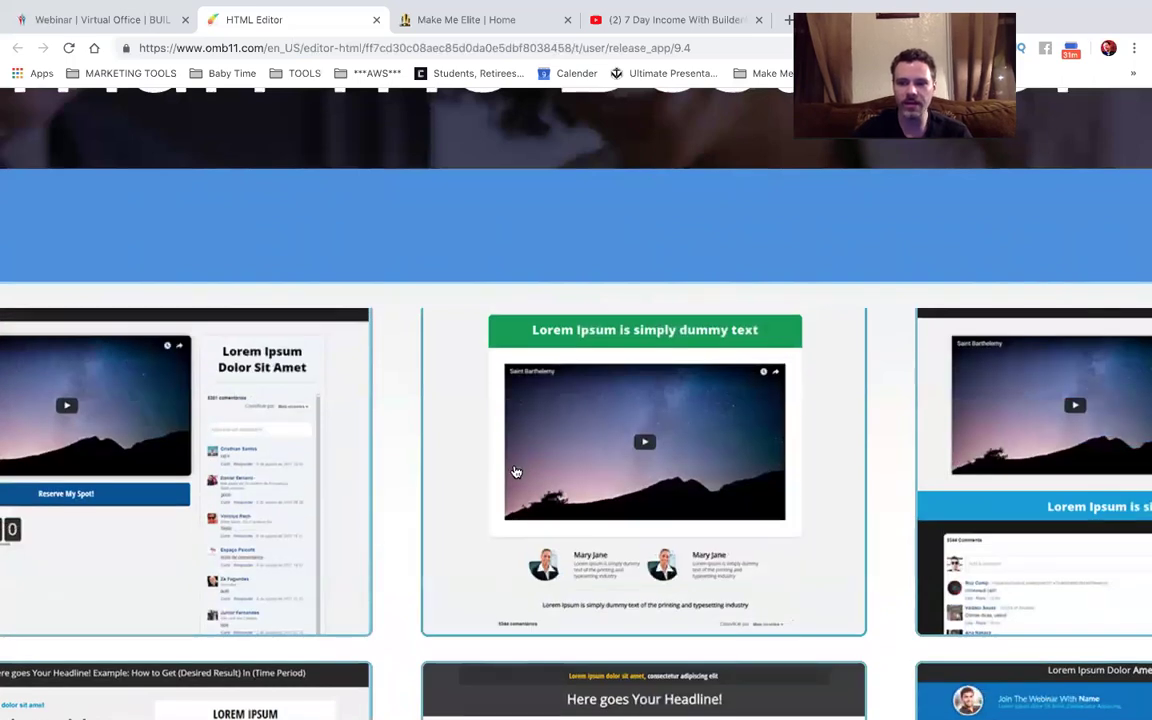
scroll(515, 472, down, 3)
scroll(515, 472, down, 2)
scroll(1131, 404, right, 2)
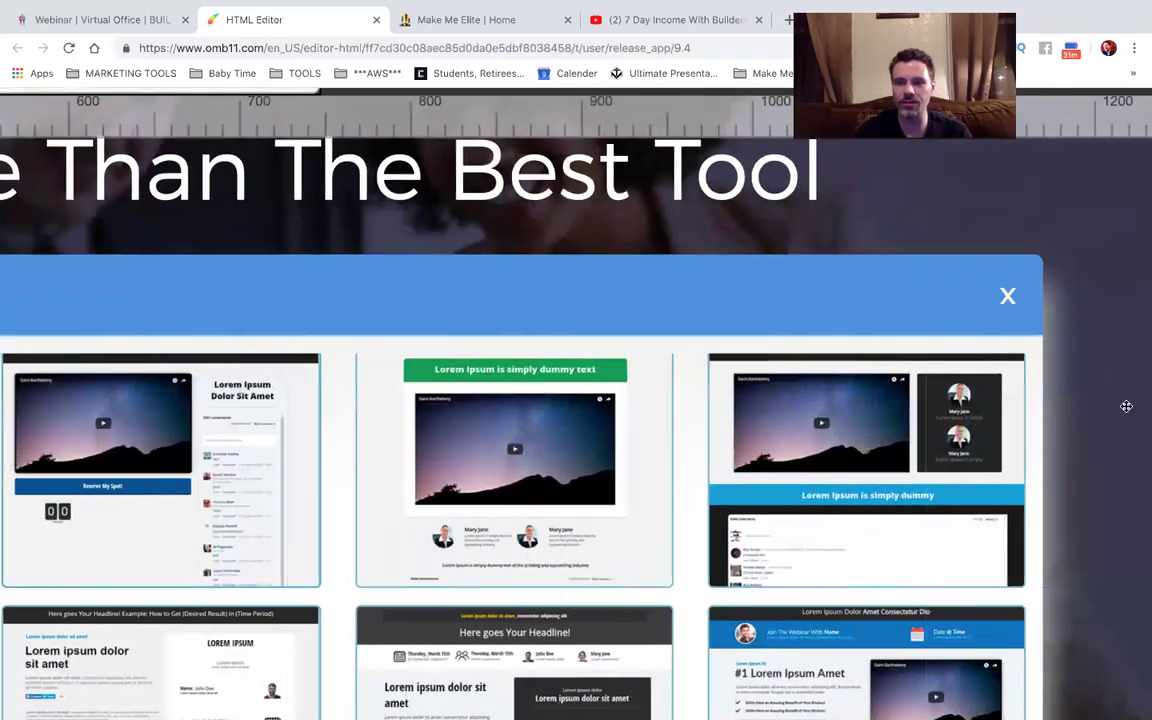
scroll(1070, 401, up, 3)
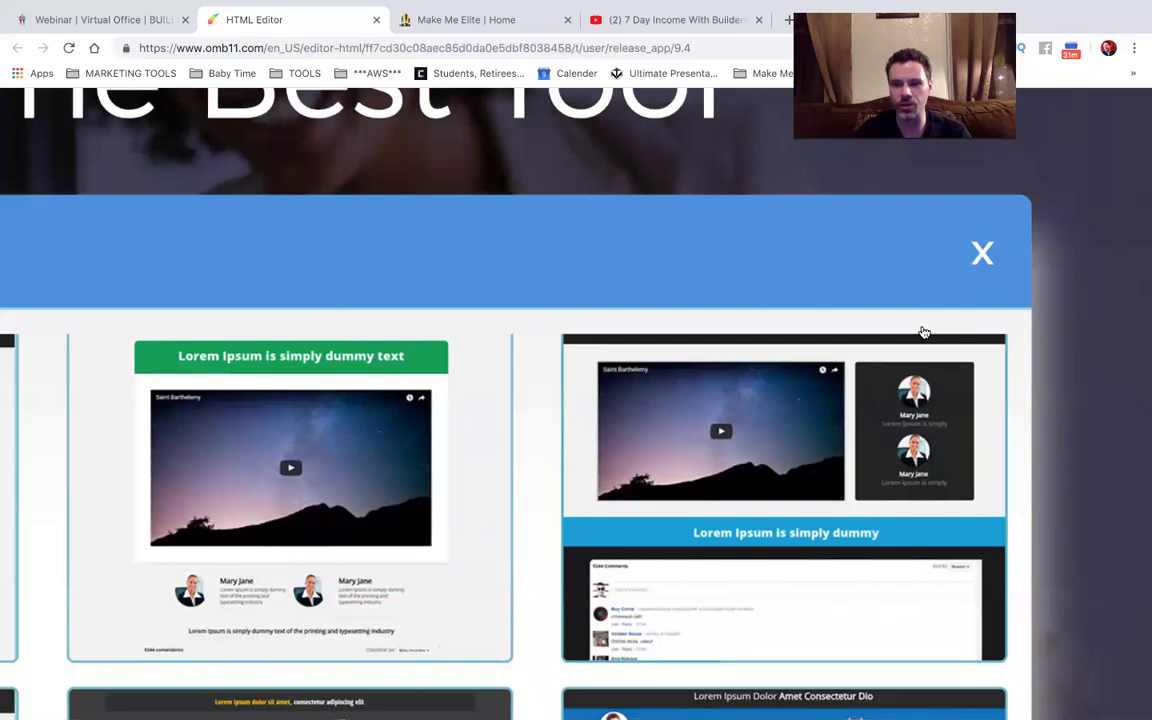
scroll(787, 532, down, 4)
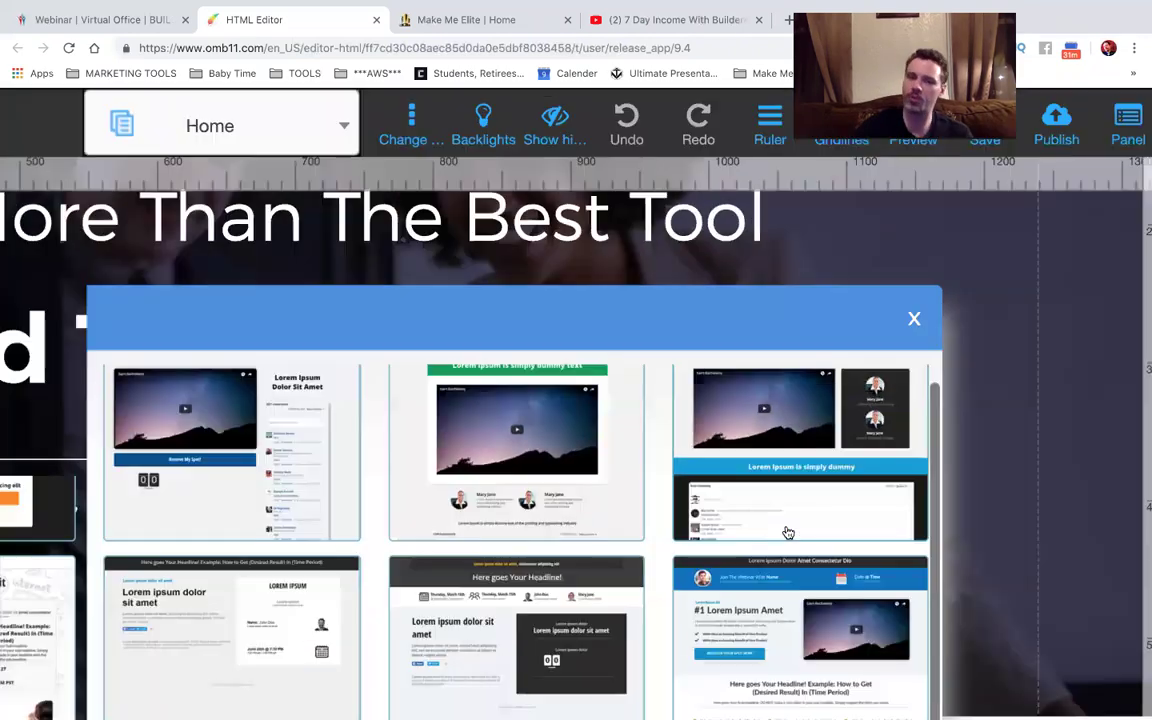
scroll(787, 532, down, 1)
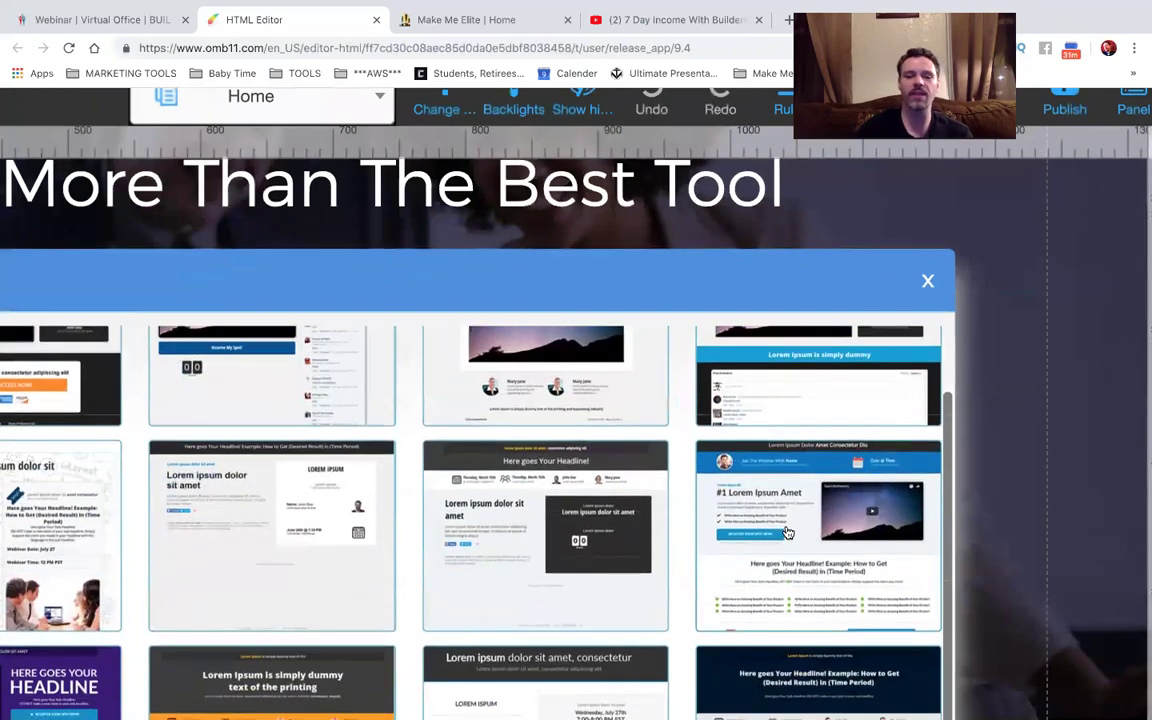
scroll(788, 530, left, 2)
scroll(788, 530, down, 5)
scroll(788, 530, left, 1)
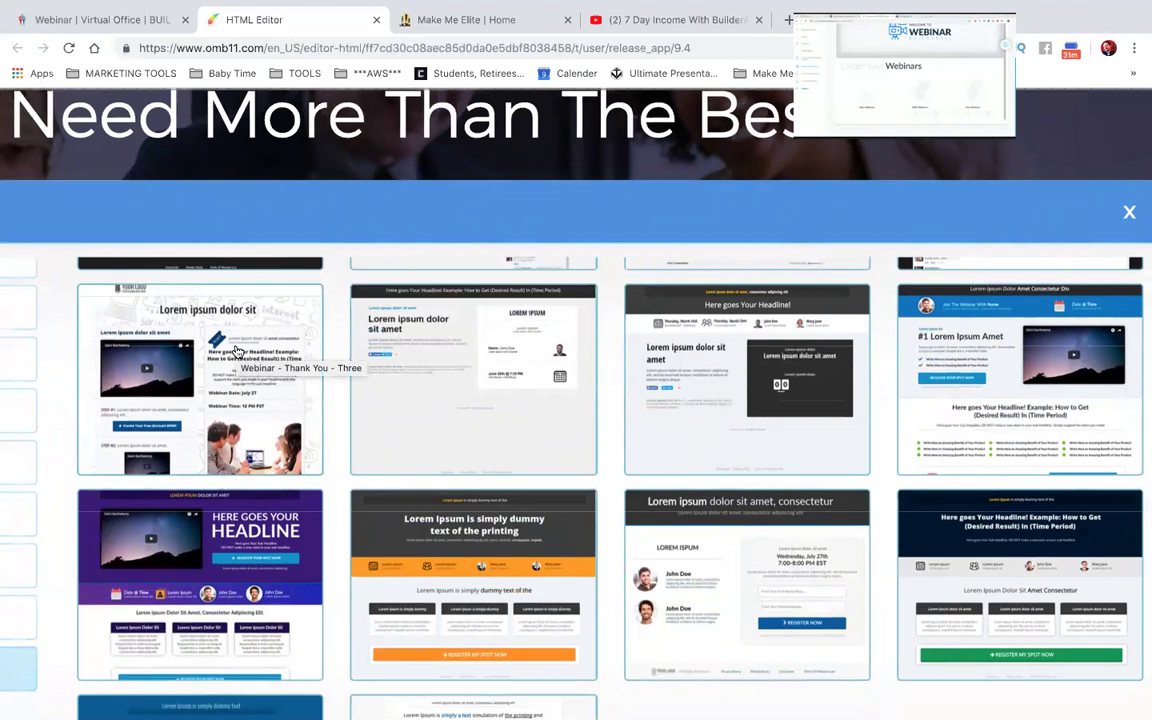
Preview the Webinar - Thank You - Three template and return to the Webinar templates.
click(205, 370)
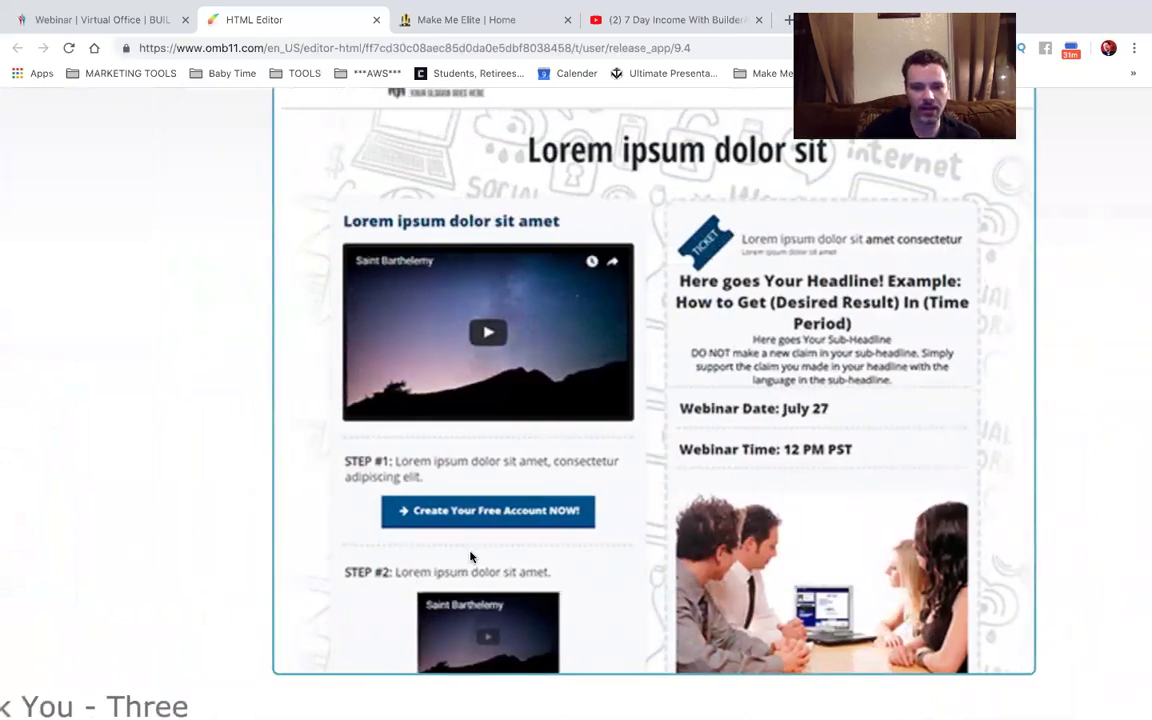
click(753, 413)
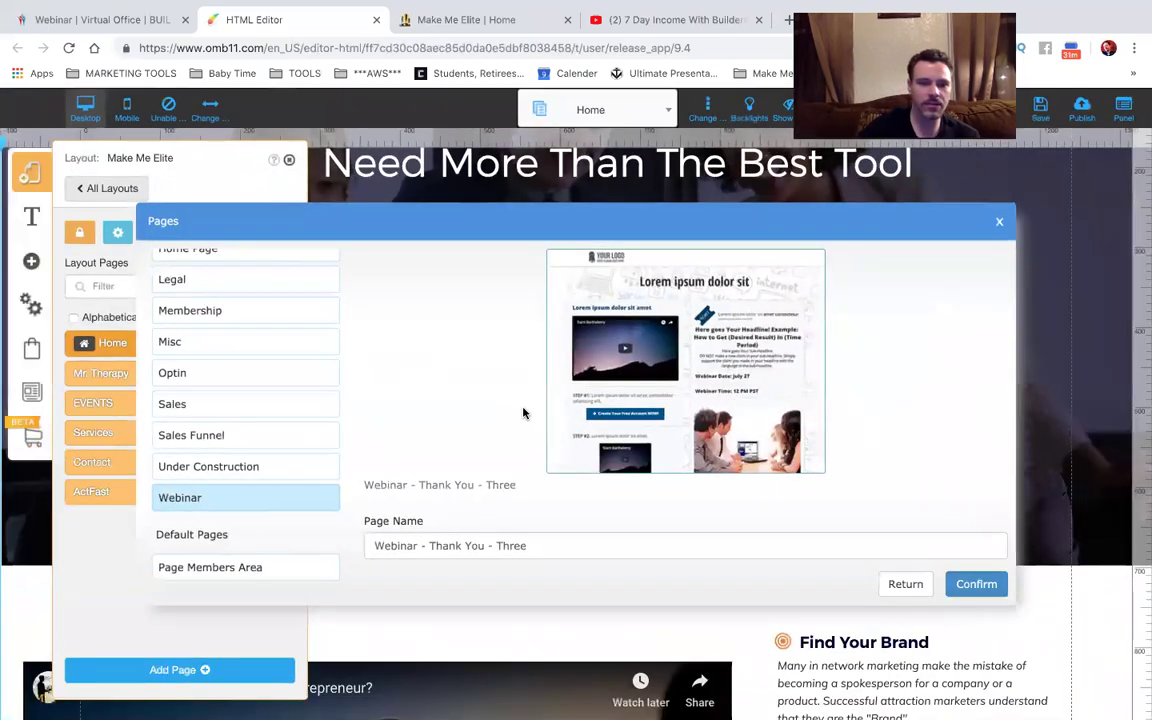
click(211, 505)
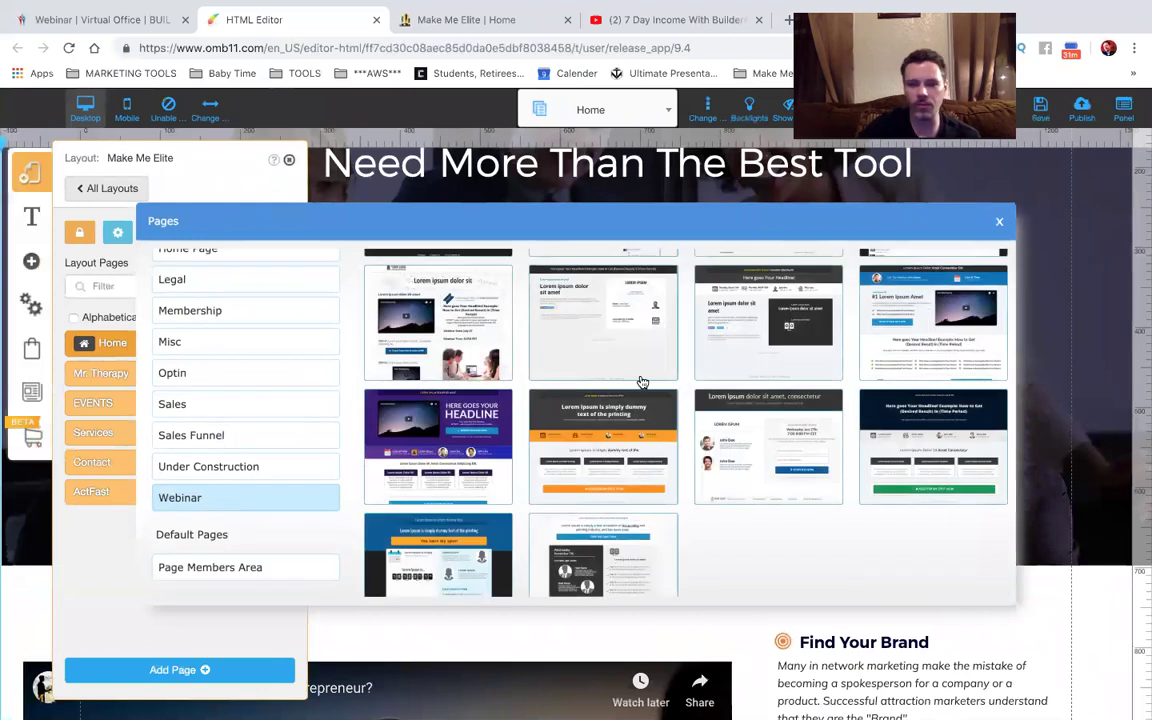
Choose the Webinar - Broadcast Room Two template for the new page.
scroll(643, 382, up, 2)
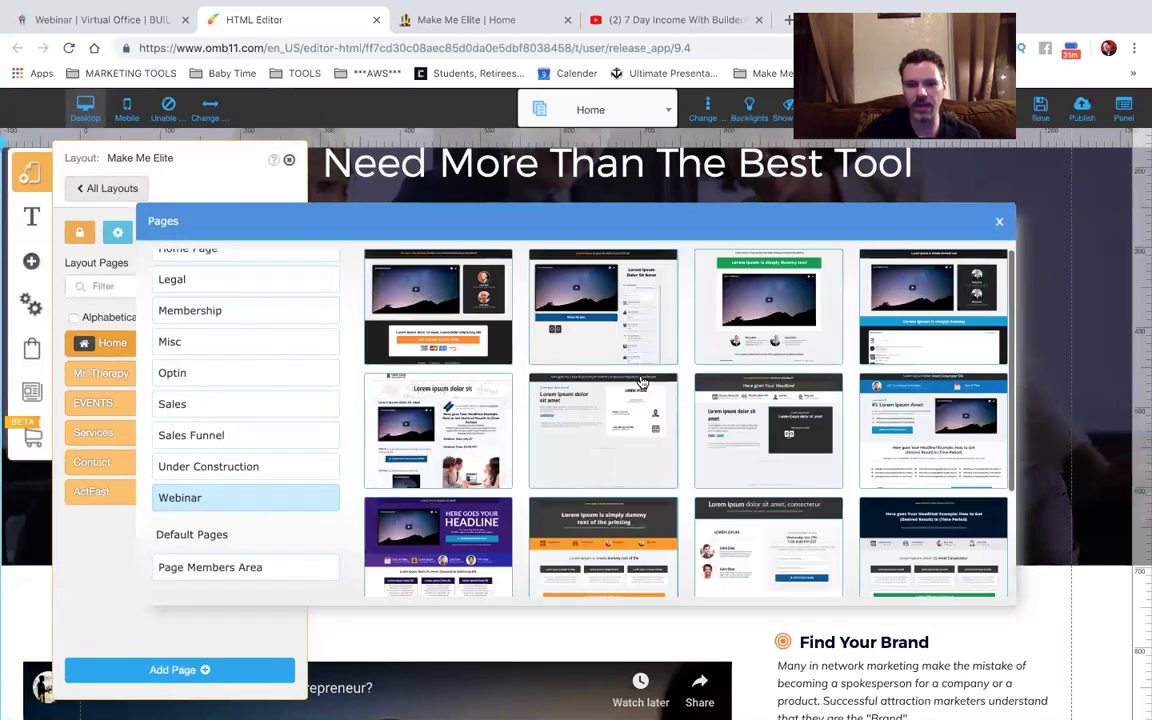
scroll(643, 382, up, 3)
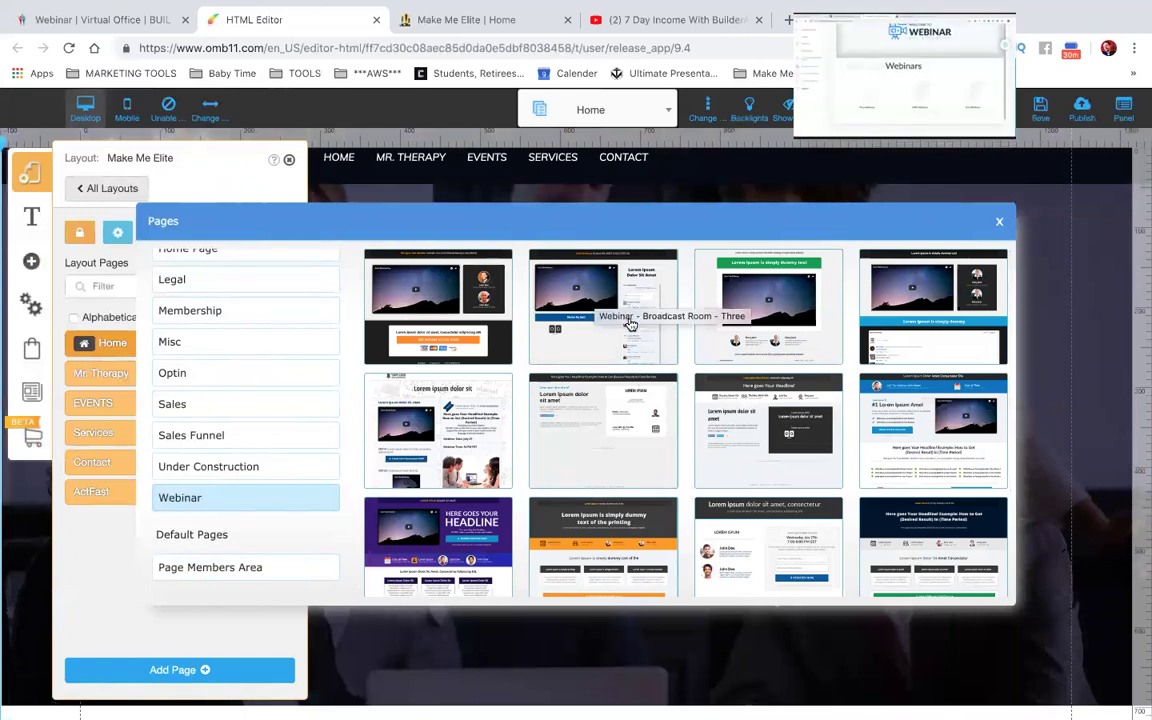
click(955, 312)
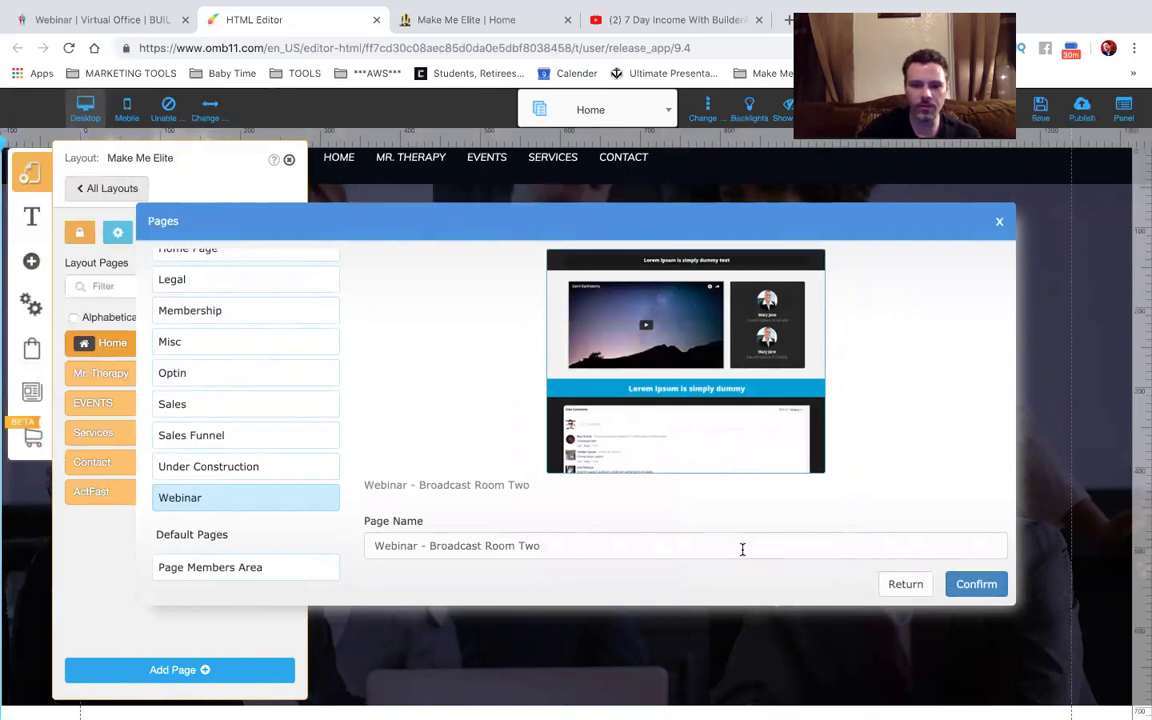
Name the new page AMT Webinar Replay, confirm adding it and close the layout's page list.
click(643, 543)
key(ctrl+a)
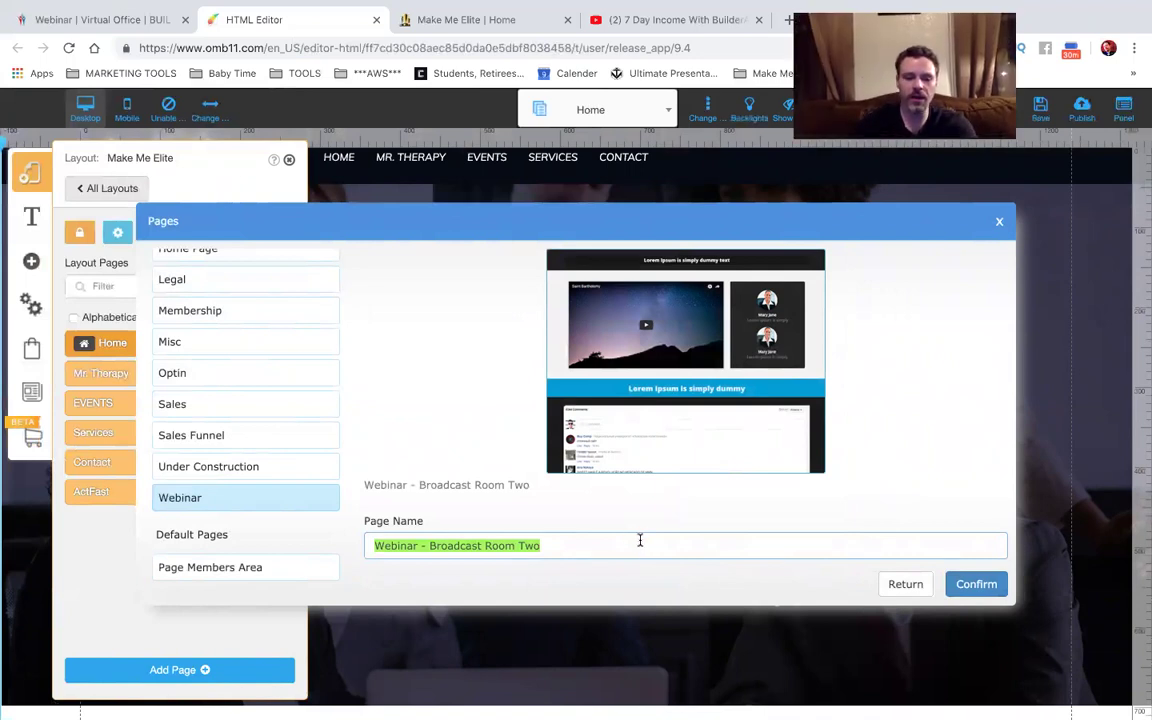
text(AMT Webi Repla)
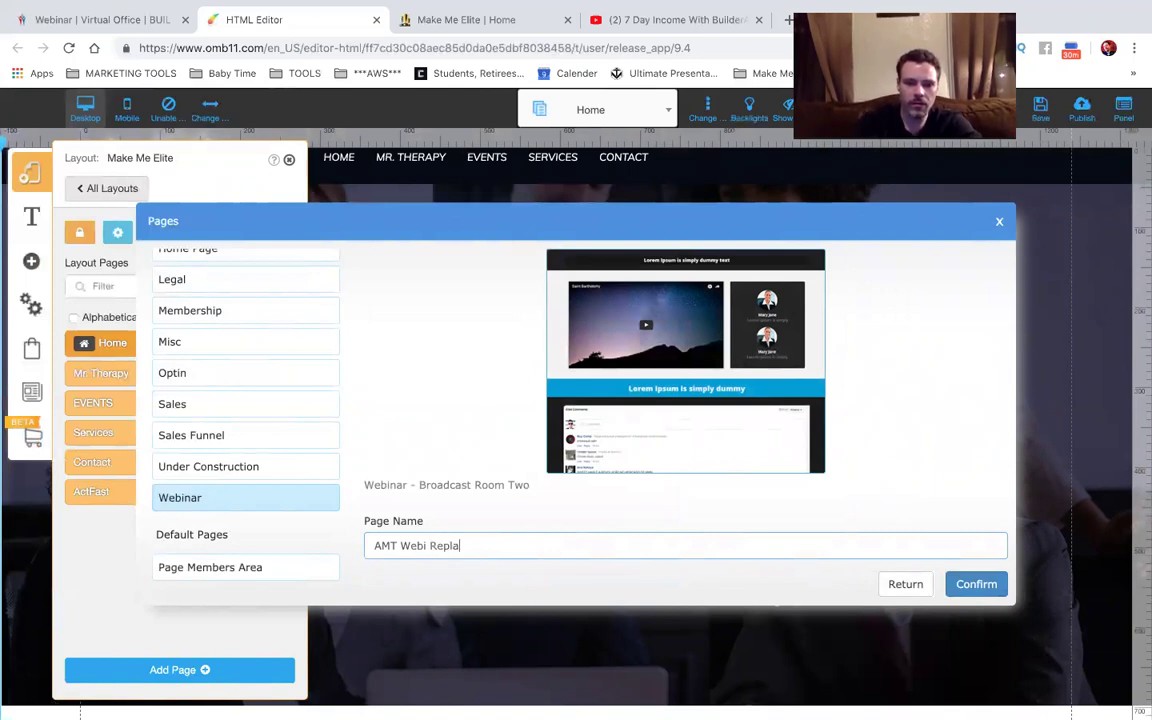
text(nar)
click(484, 546)
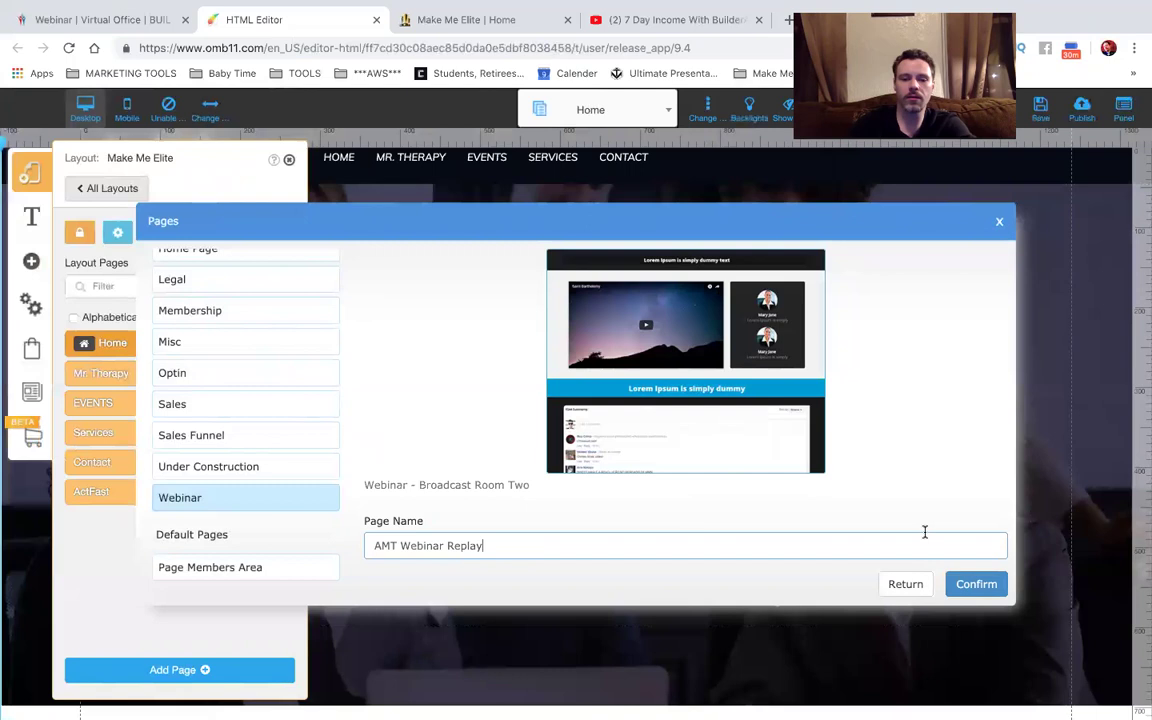
click(962, 584)
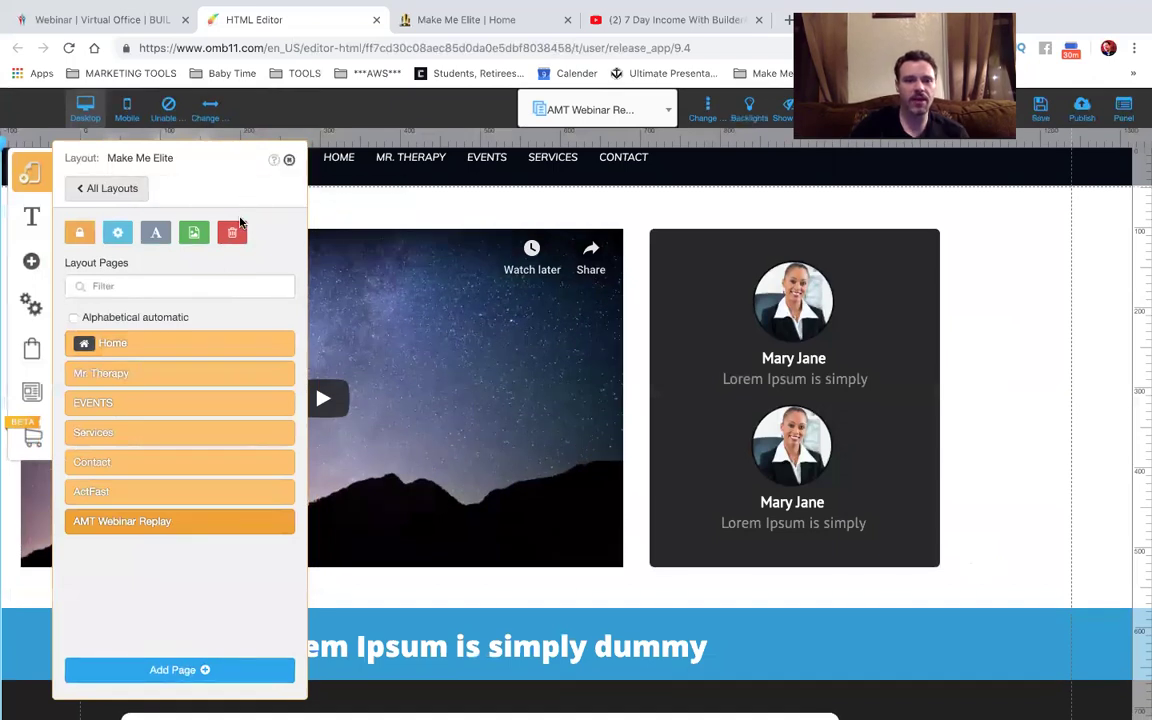
click(289, 162)
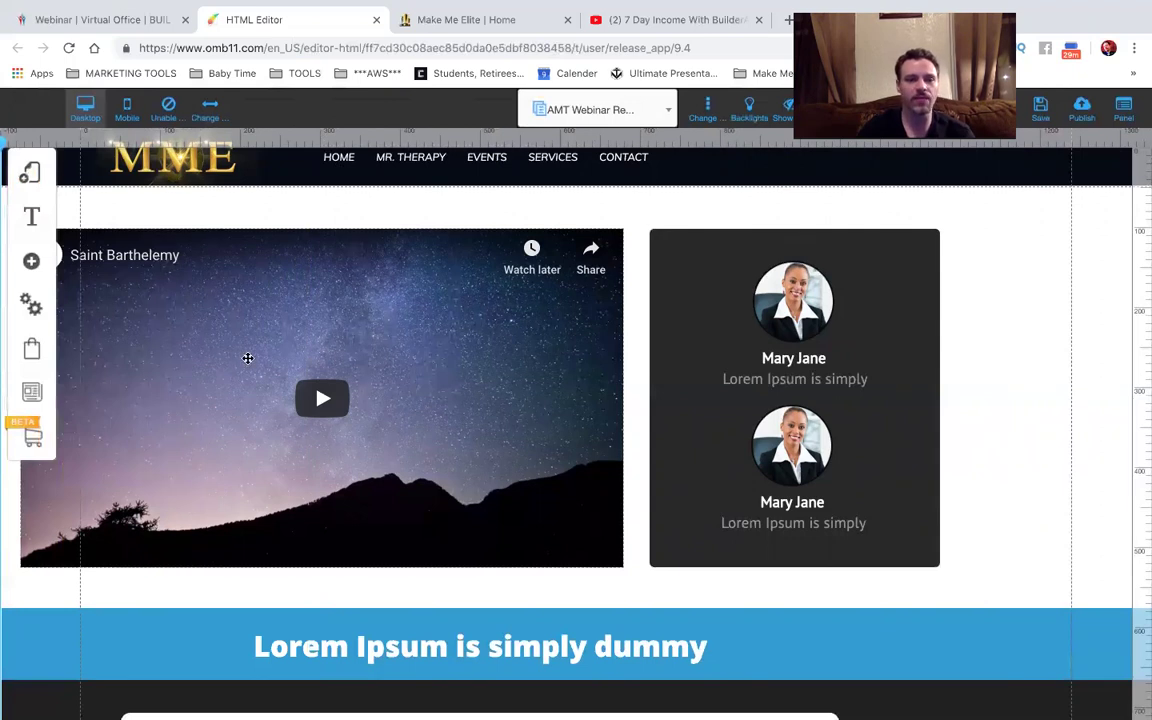
click(360, 338)
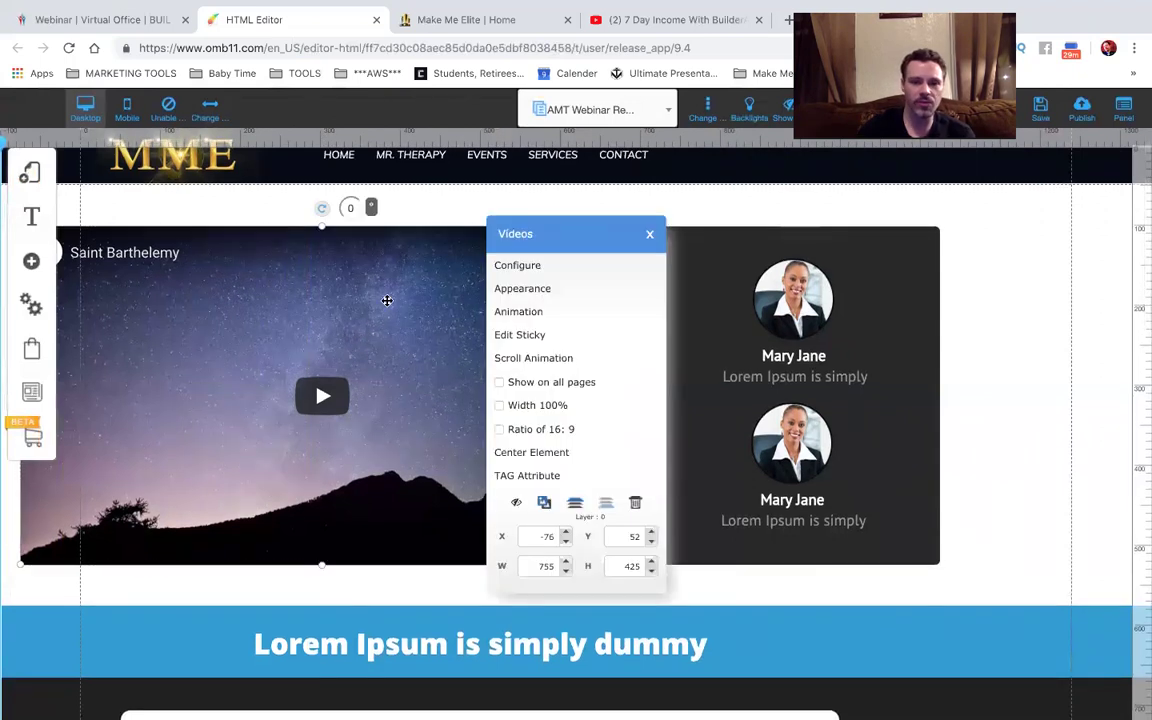
click(516, 266)
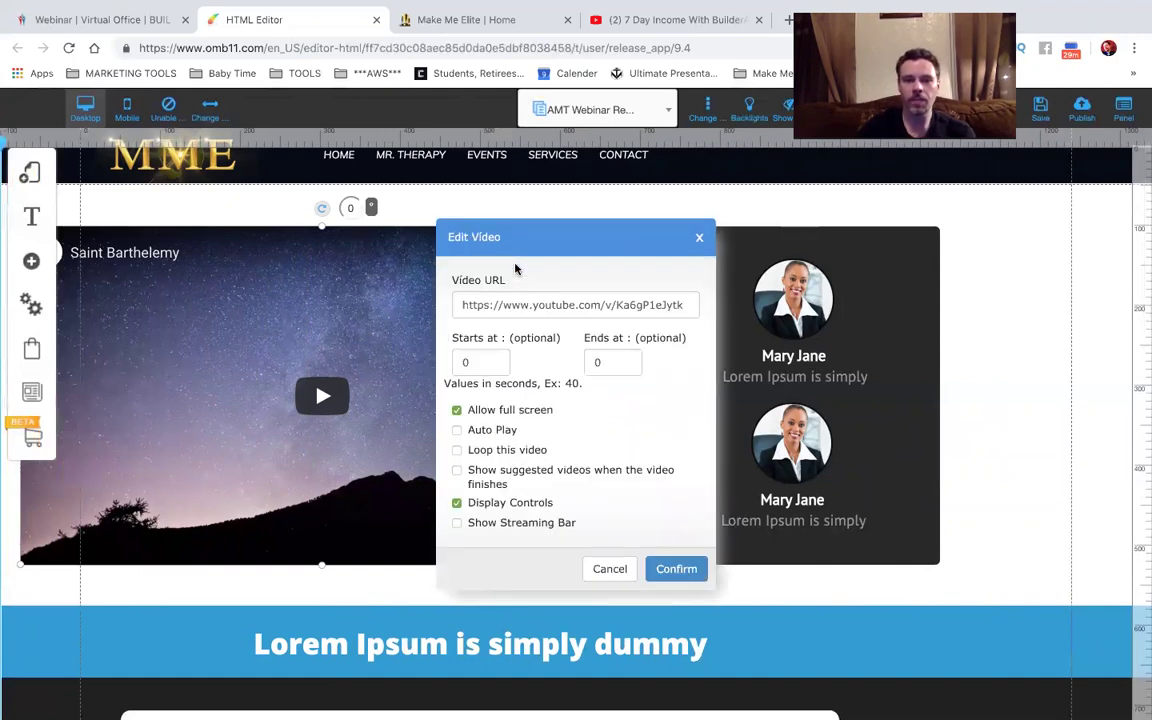
click(628, 19)
click(530, 47)
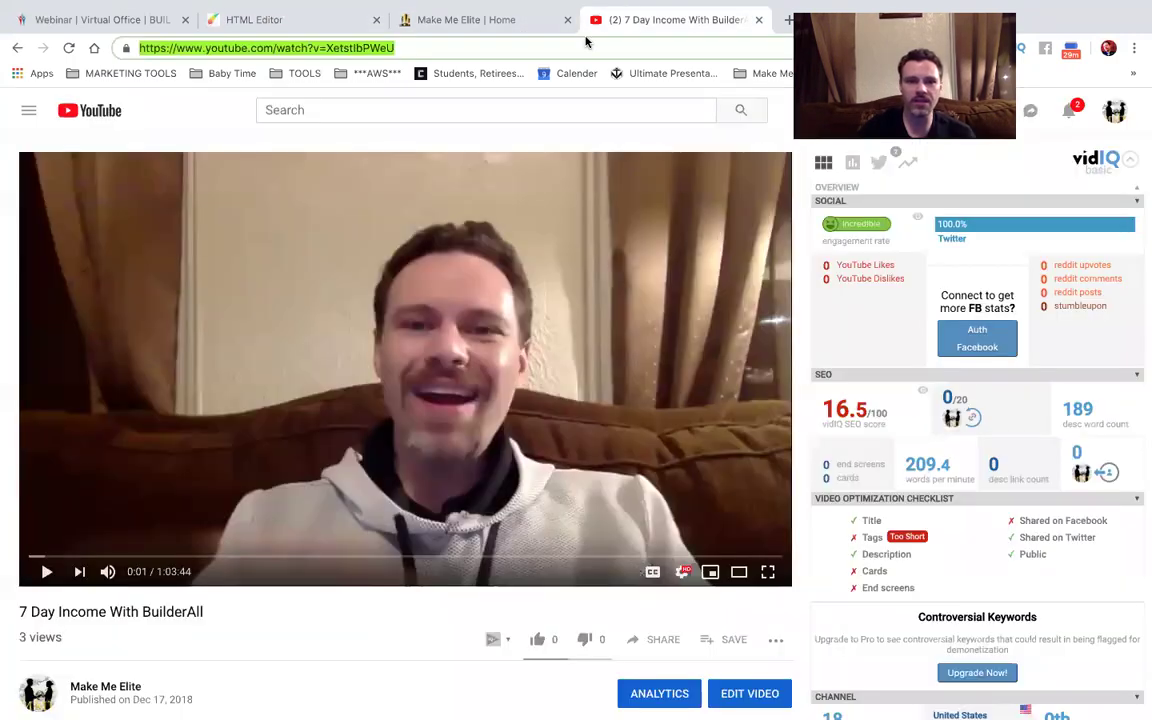
click(424, 22)
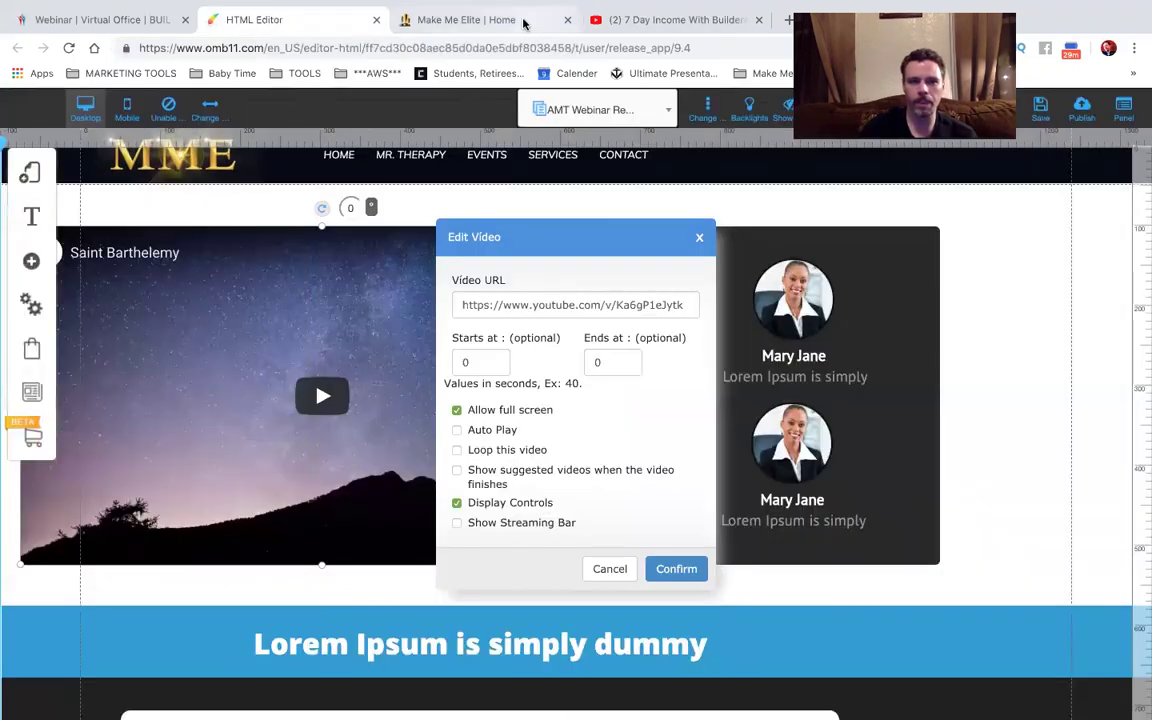
click(535, 190)
scroll(987, 343, down, 1)
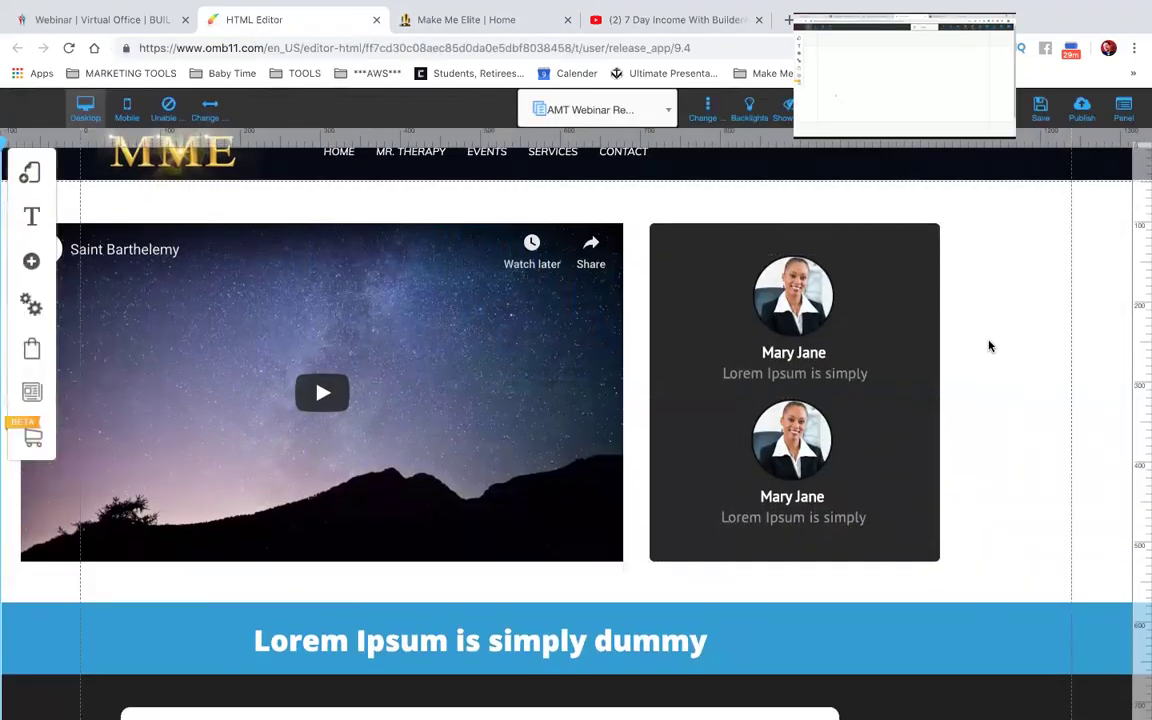
scroll(988, 342, up, 2)
scroll(989, 341, down, 1)
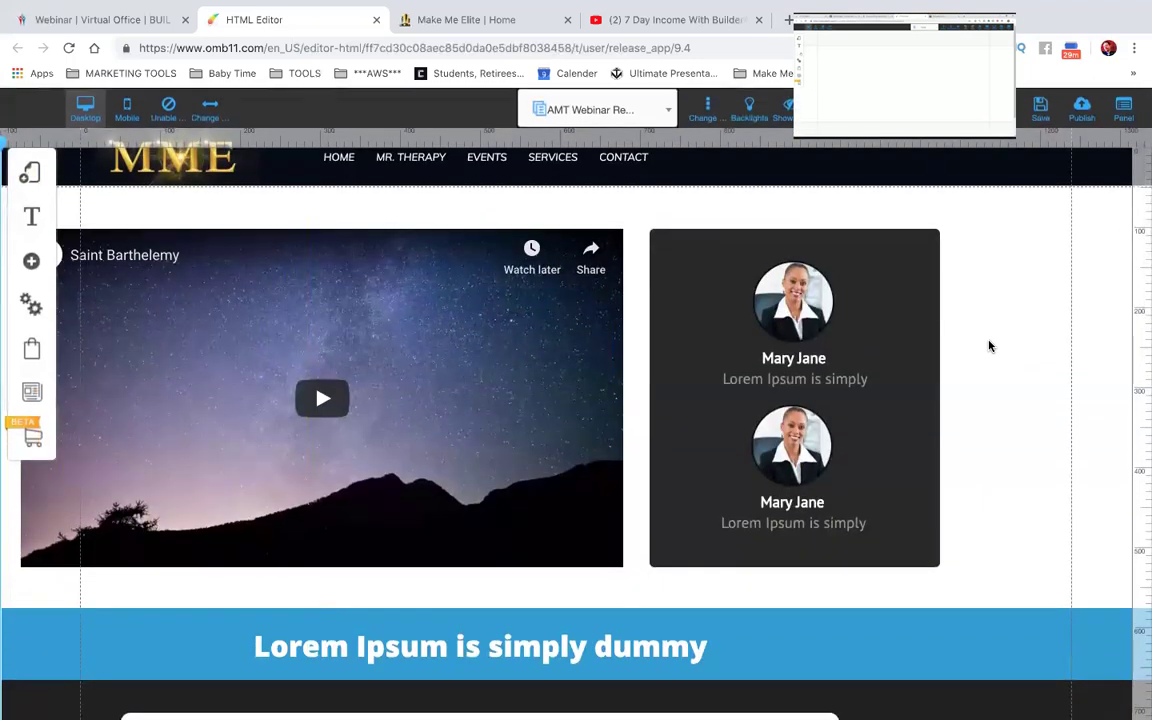
Delete the page's Saint Barthelemy placeholder video and add a Webinar app element to the page.
click(544, 298)
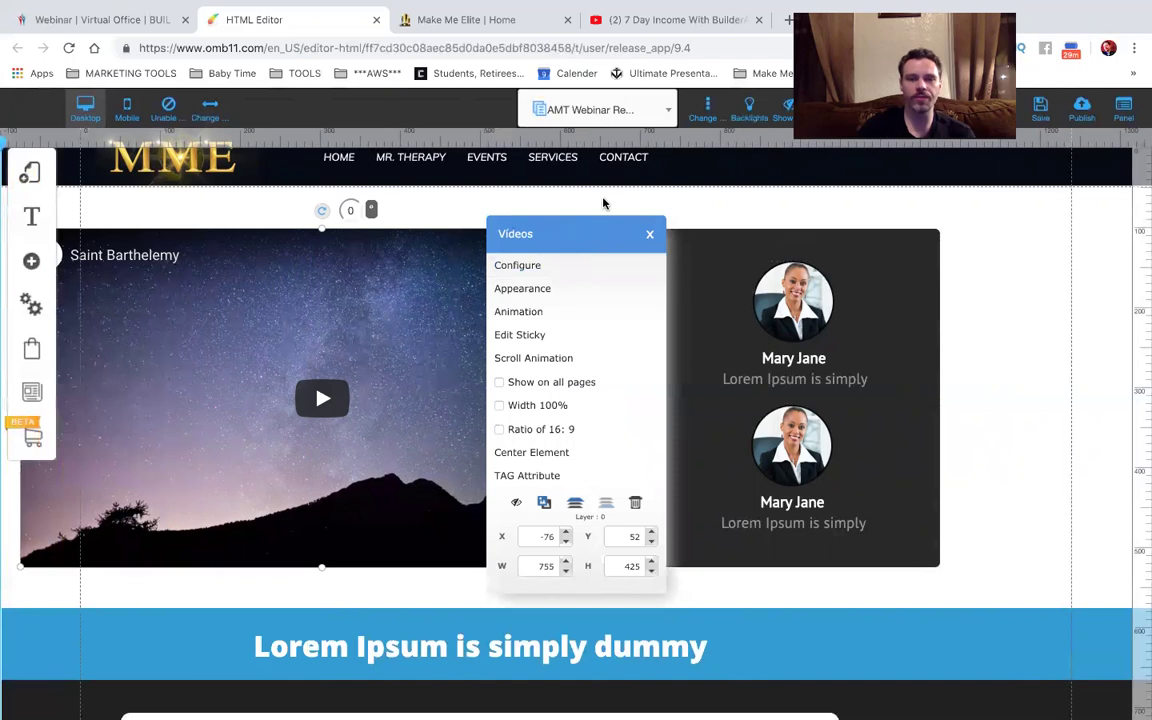
click(637, 503)
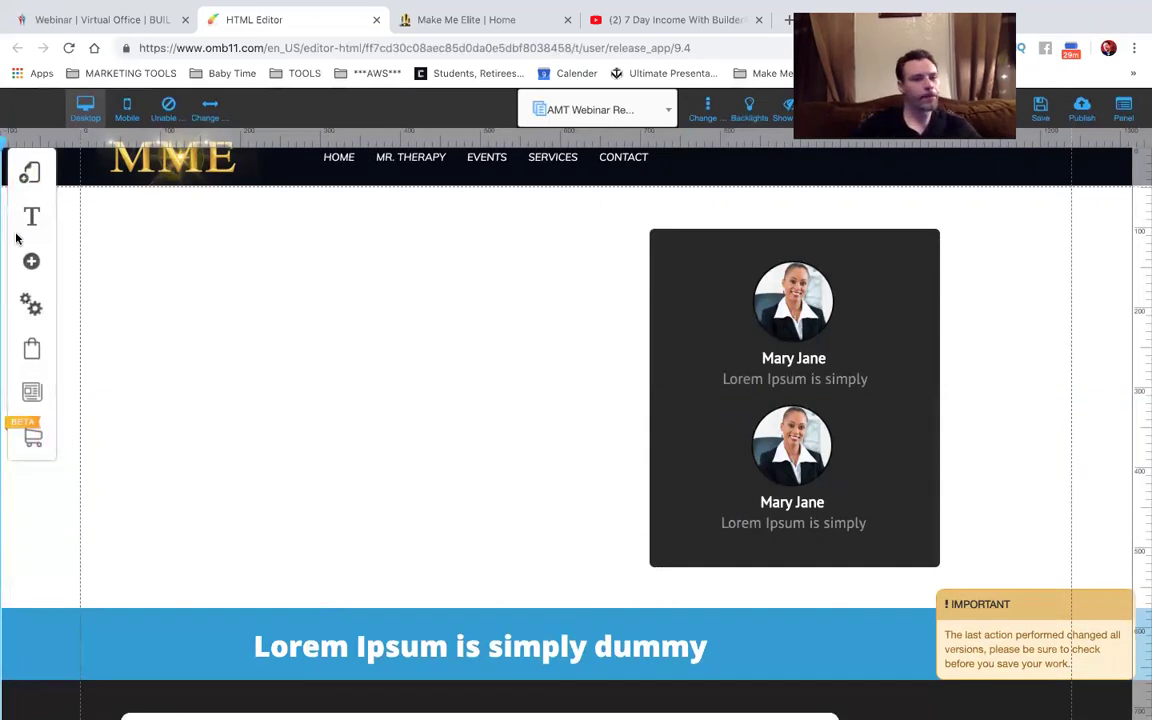
click(34, 268)
scroll(131, 293, down, 3)
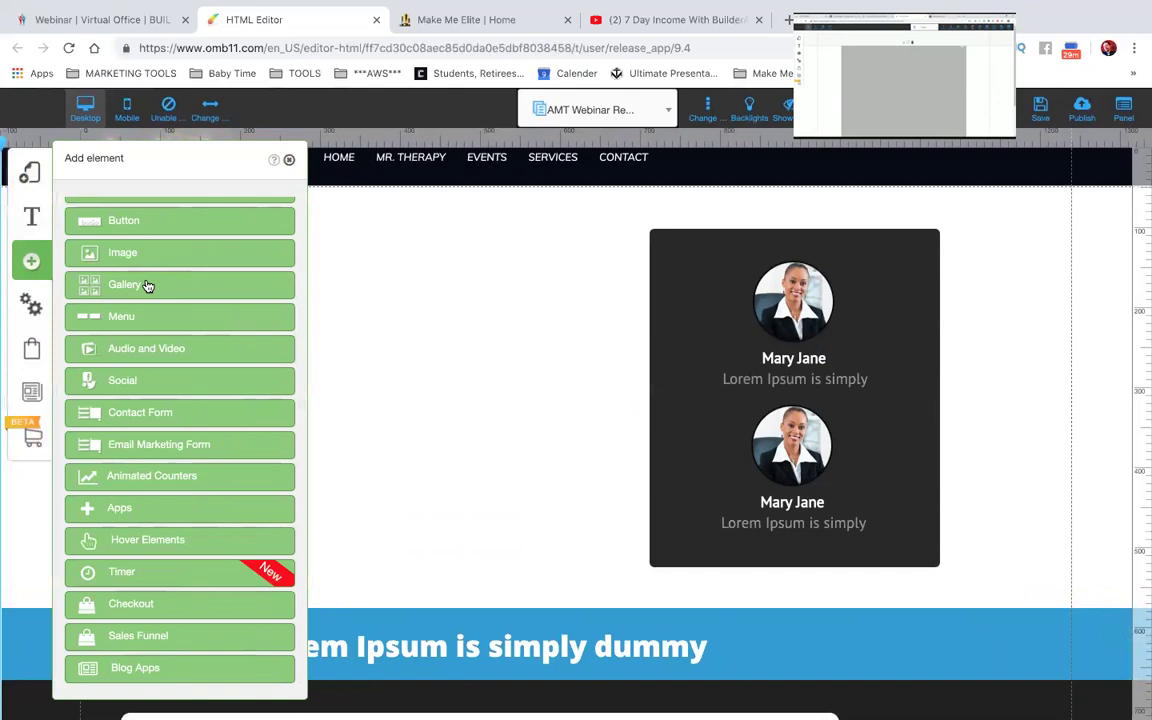
click(157, 509)
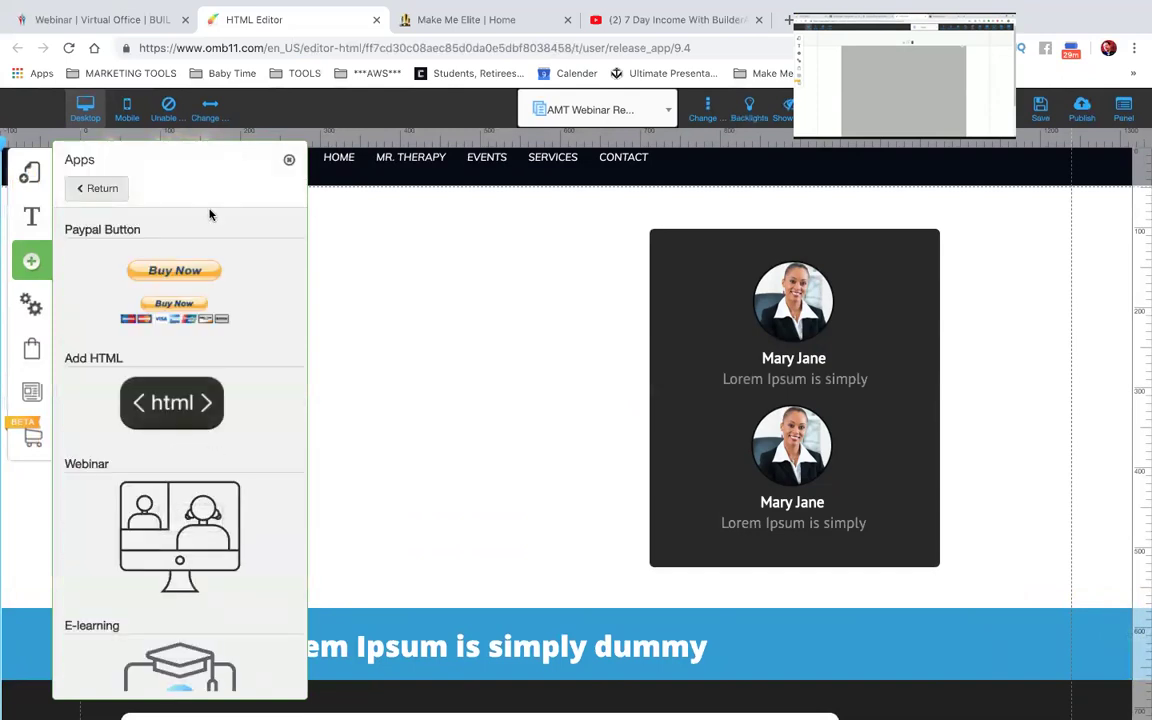
scroll(210, 215, down, 1)
click(201, 494)
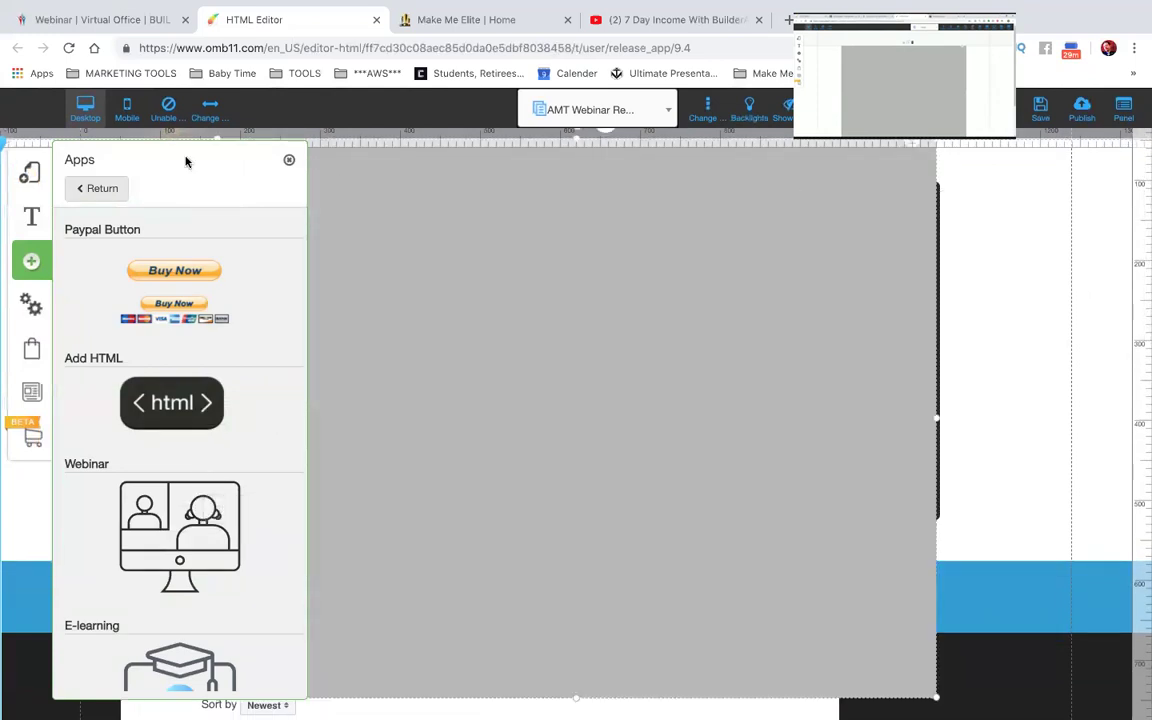
click(290, 162)
Shrink the webinar element and place it on the page's left side below the header, moving the presenters box to the page's right margin.
scroll(563, 265, up, 2)
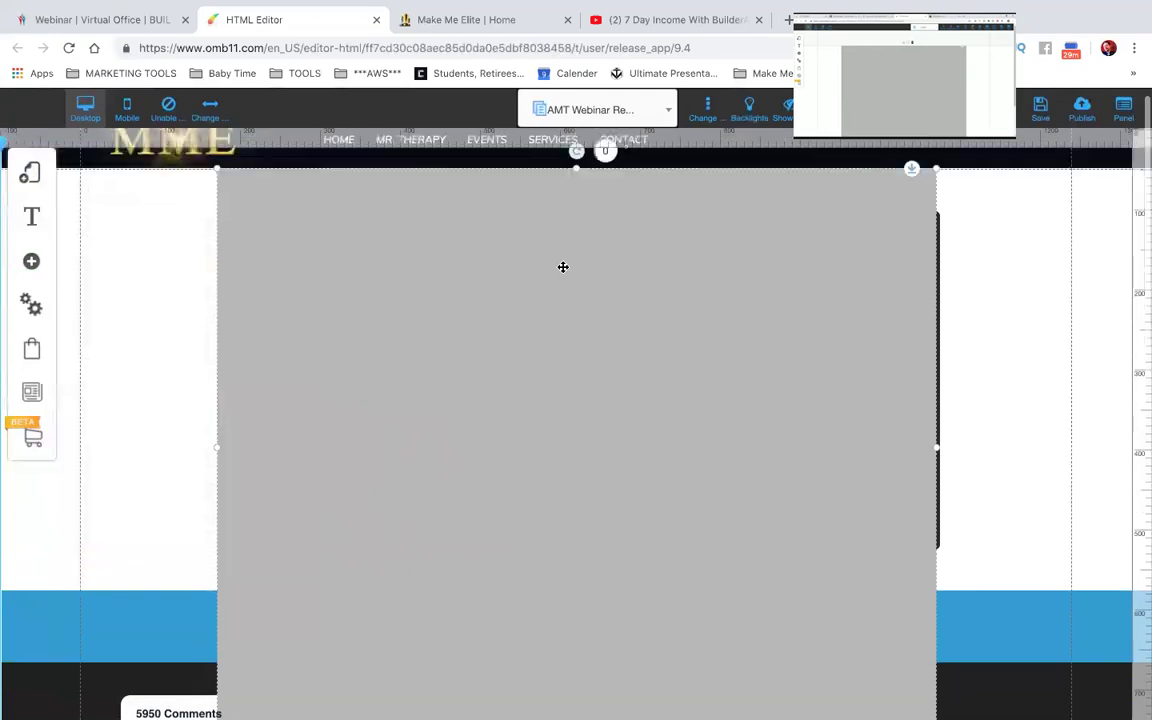
drag(936, 189, 746, 285)
drag(735, 501, 596, 393)
drag(908, 241, 1036, 243)
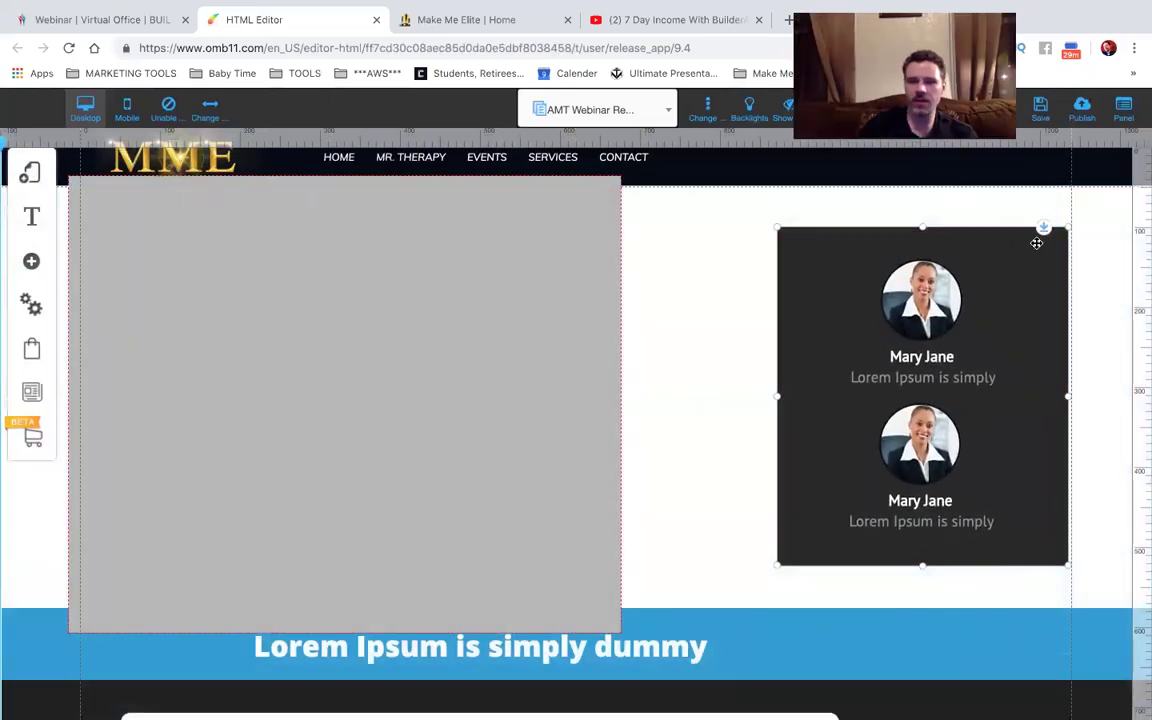
drag(581, 188, 598, 206)
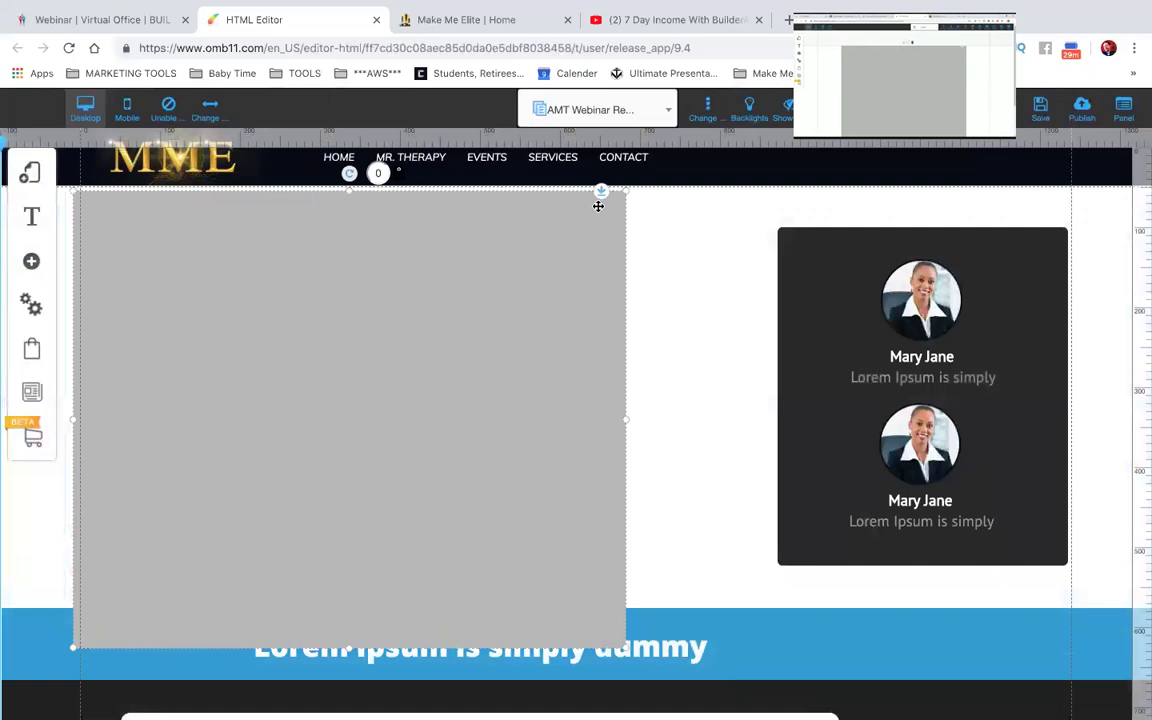
Resize the grey webinar element to about 844 by 514 px and shift the blue heading band and sections below it down.
drag(625, 651, 750, 603)
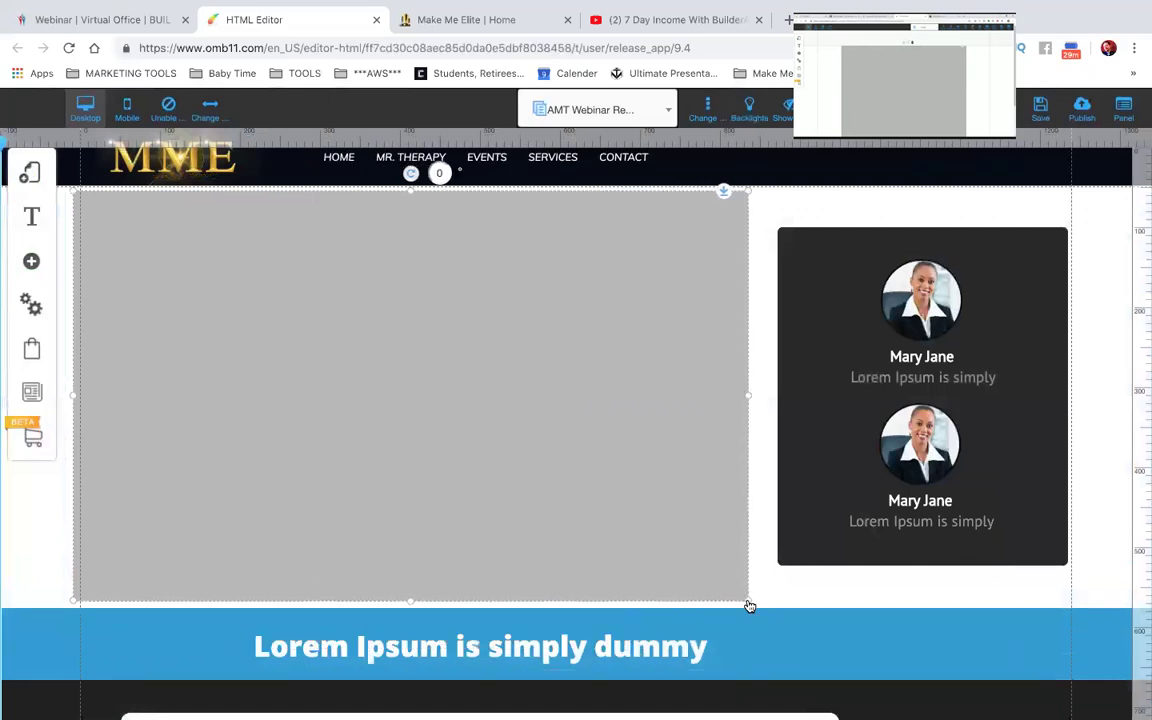
scroll(749, 600, down, 2)
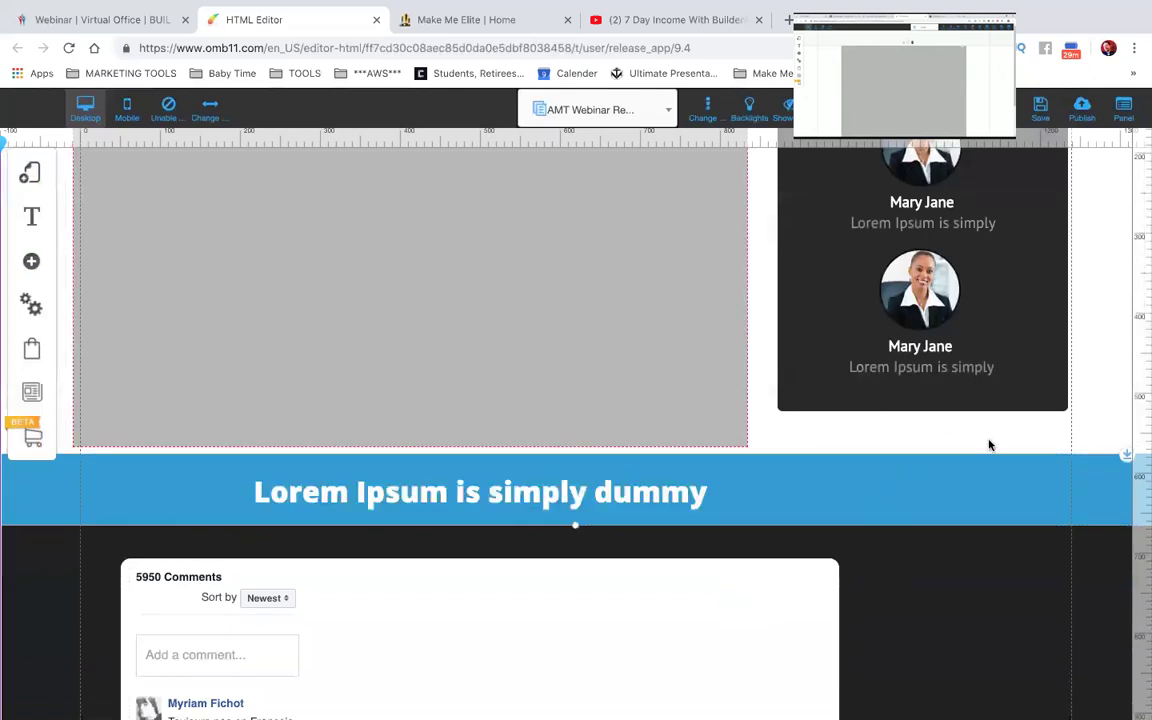
drag(1123, 455, 1125, 541)
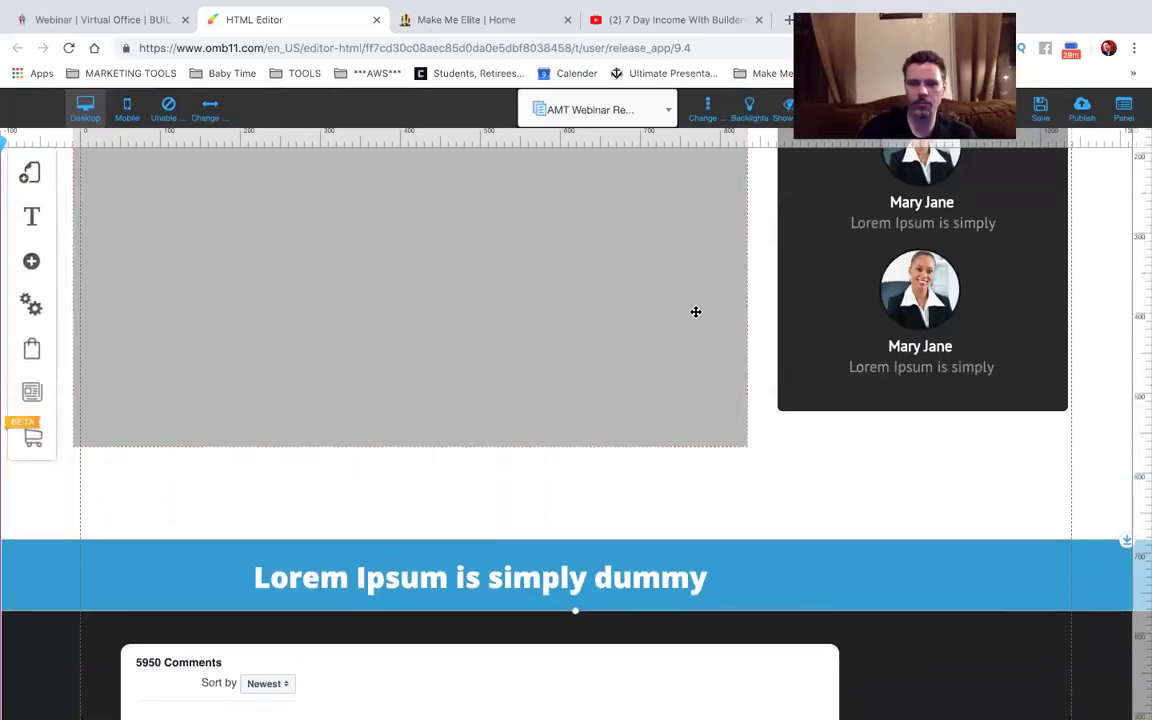
scroll(694, 311, down, 7)
scroll(694, 311, up, 3)
scroll(694, 311, up, 5)
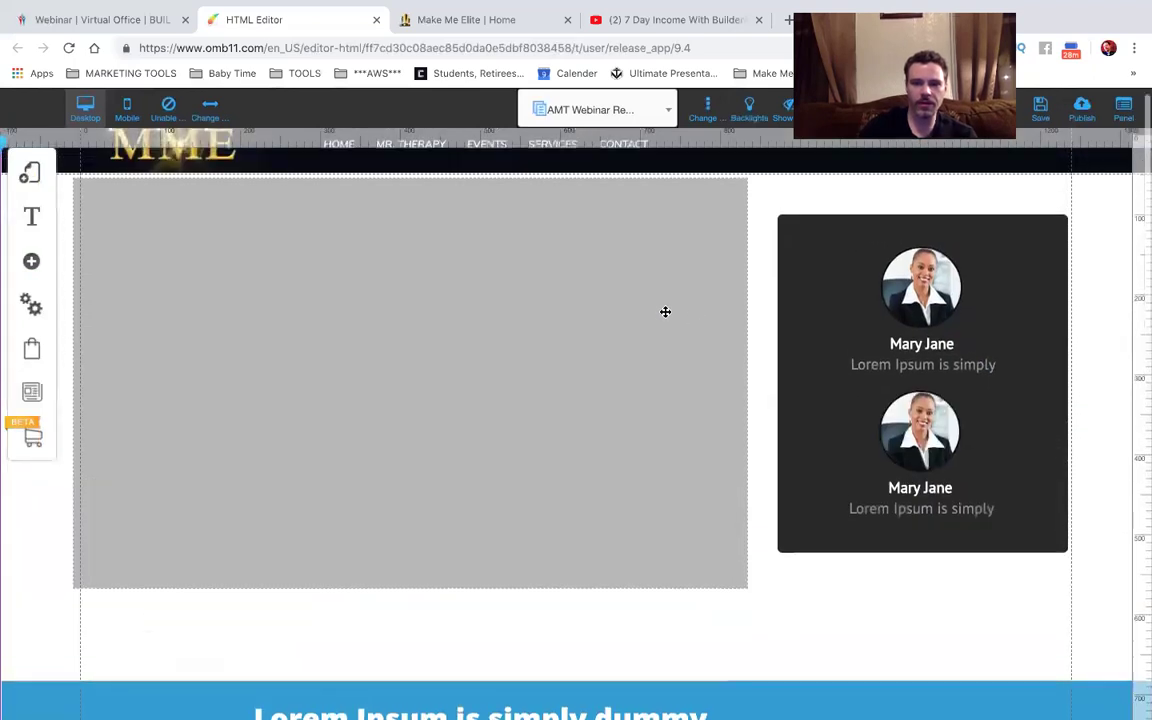
Open the webinar element's configuration for editing and paste the webinar secret from the Builderall Input params dialog into the secret field.
click(665, 311)
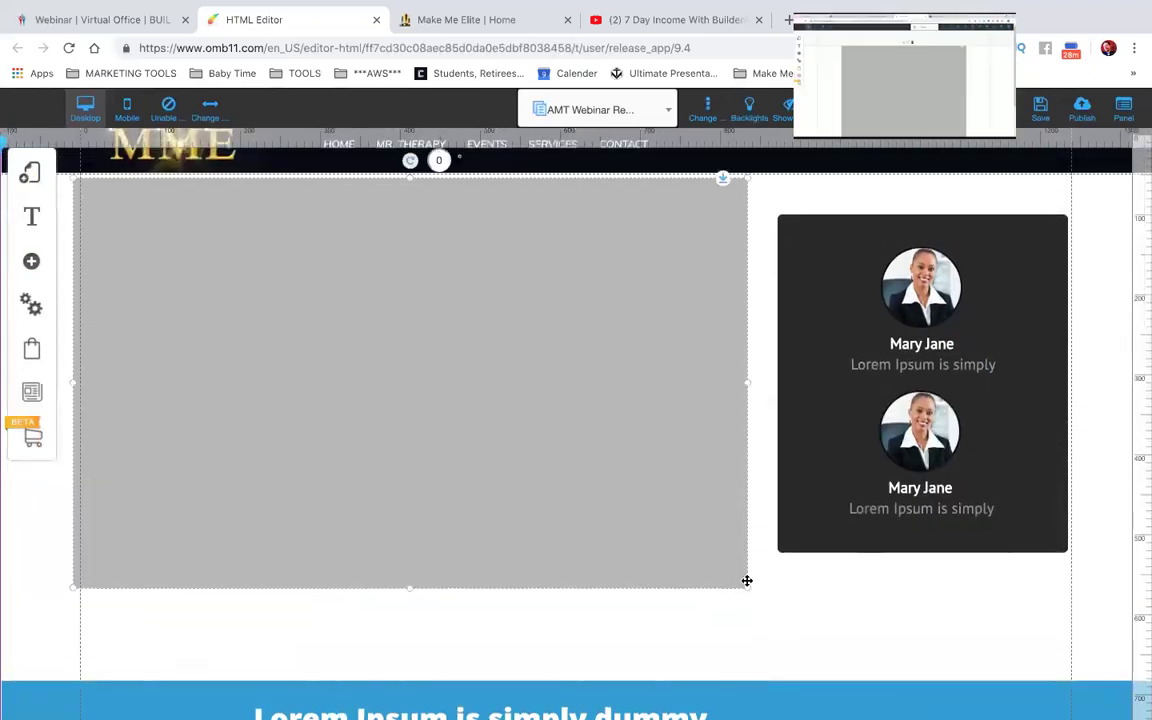
click(622, 451)
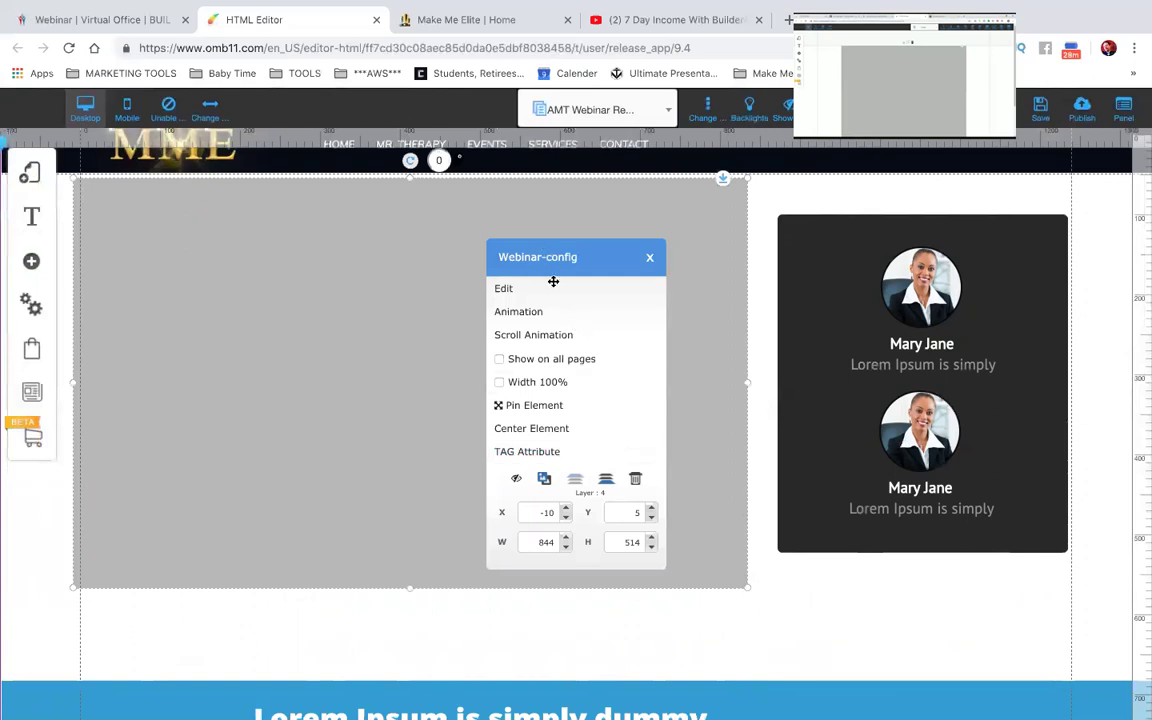
click(503, 288)
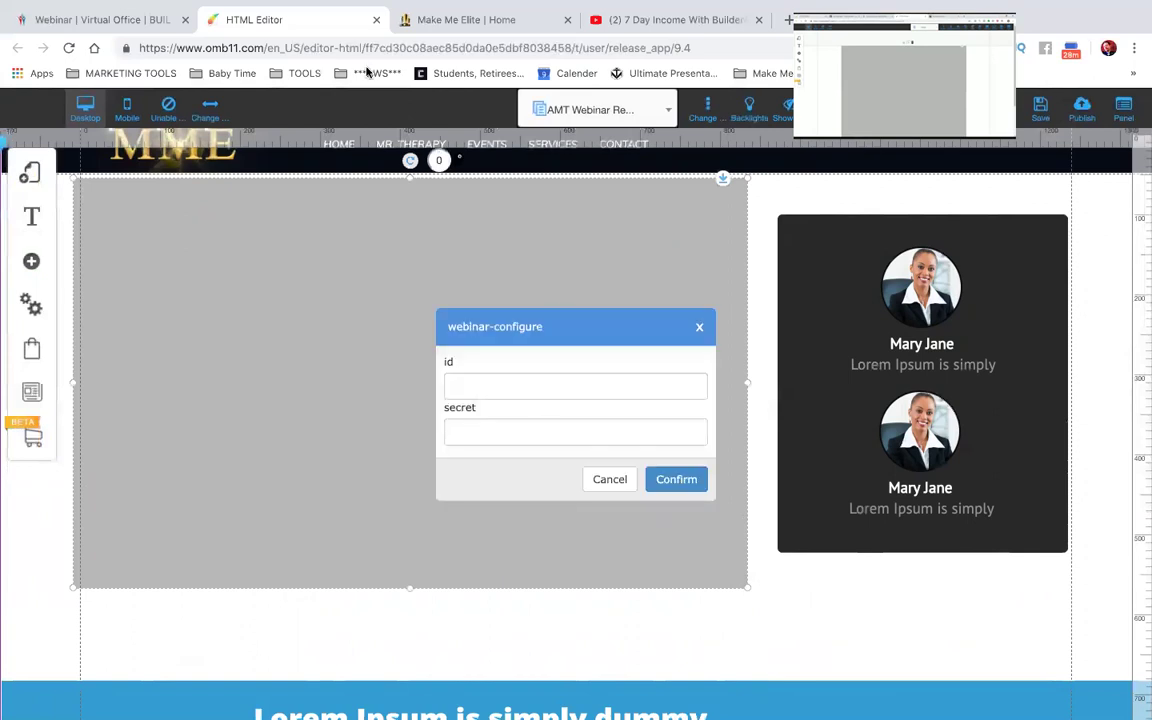
click(116, 16)
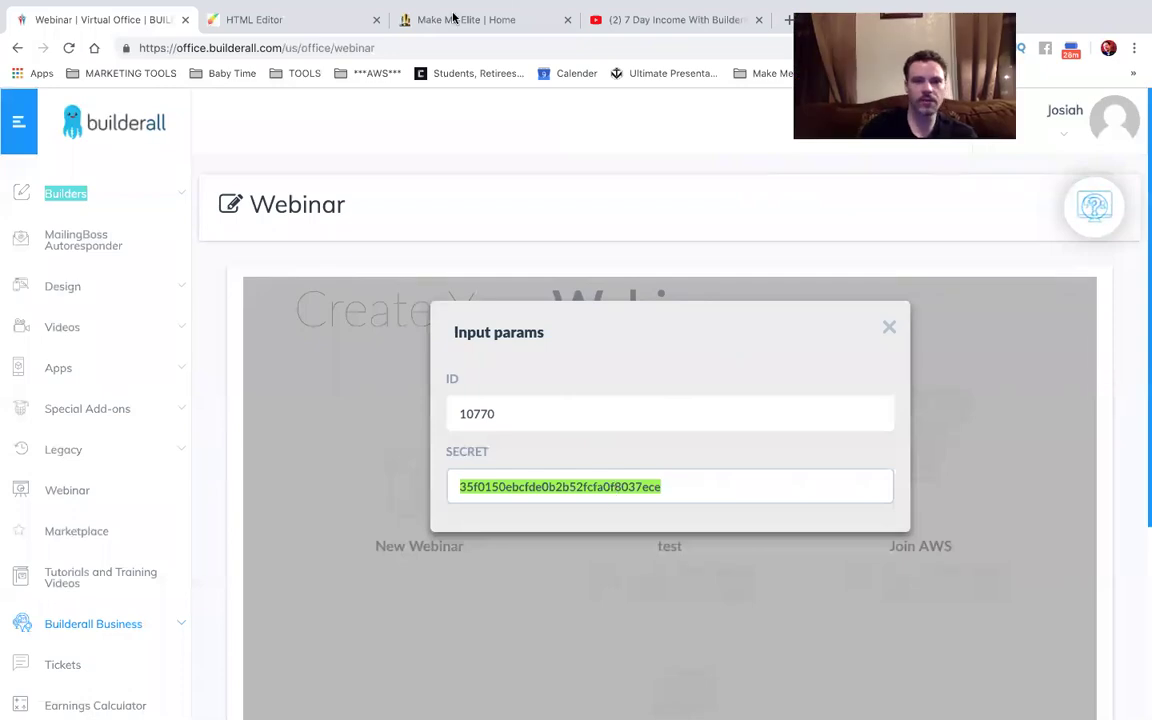
click(329, 22)
click(568, 436)
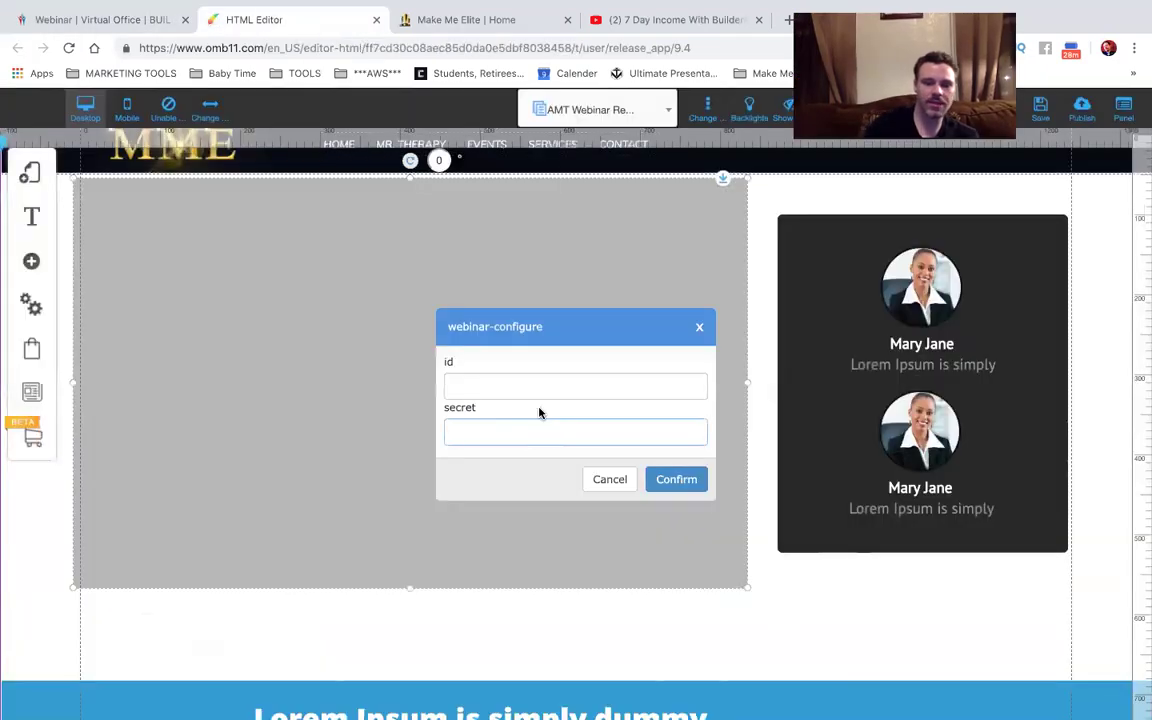
key(ctrl+v)
click(470, 386)
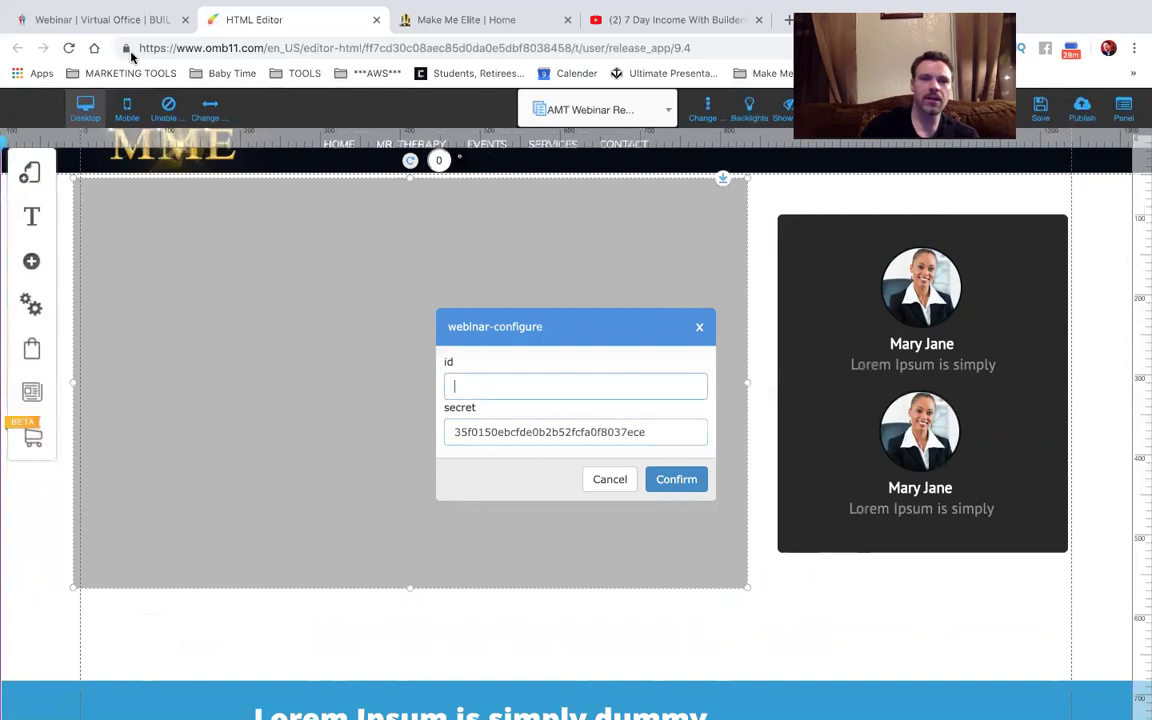
Copy the webinar ID from the Builderall Input params dialog into the element's id field and confirm the configuration.
click(123, 20)
drag(515, 405, 445, 411)
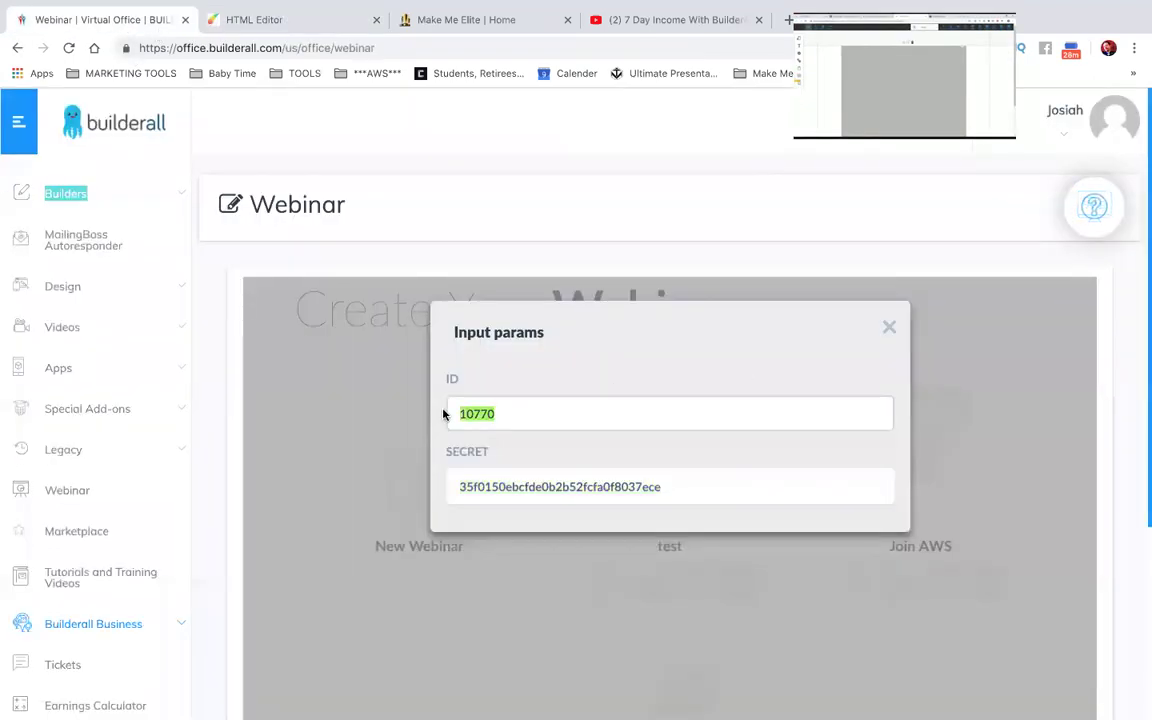
click(262, 14)
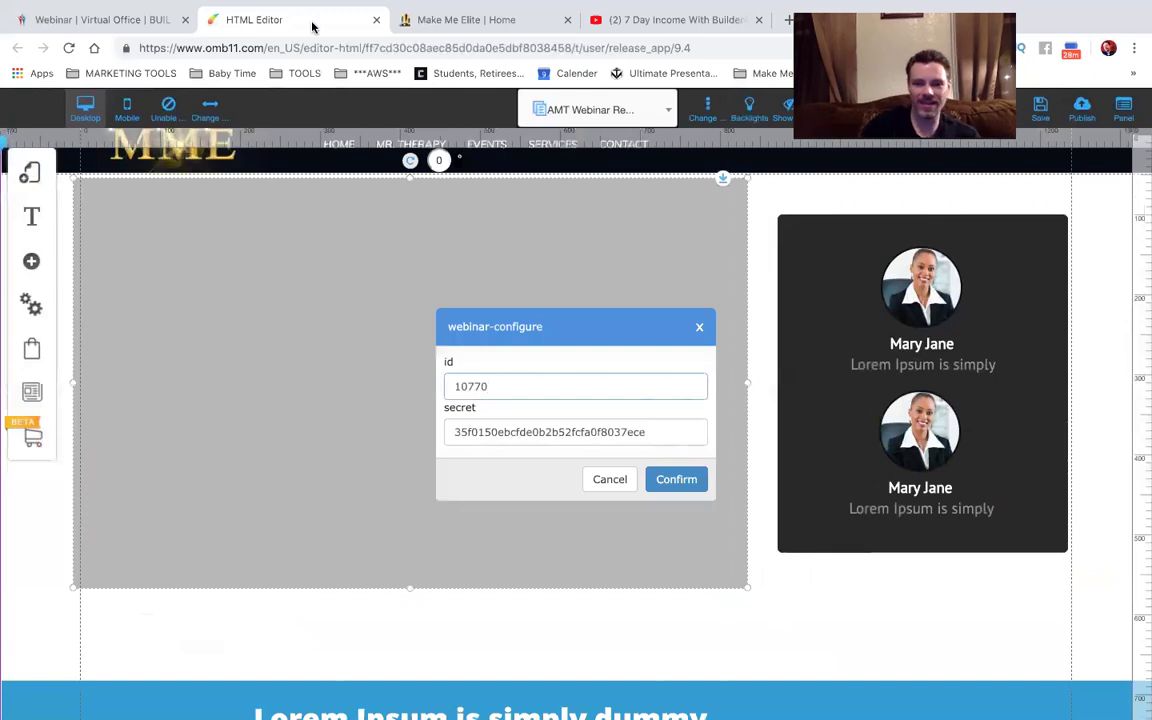
click(674, 478)
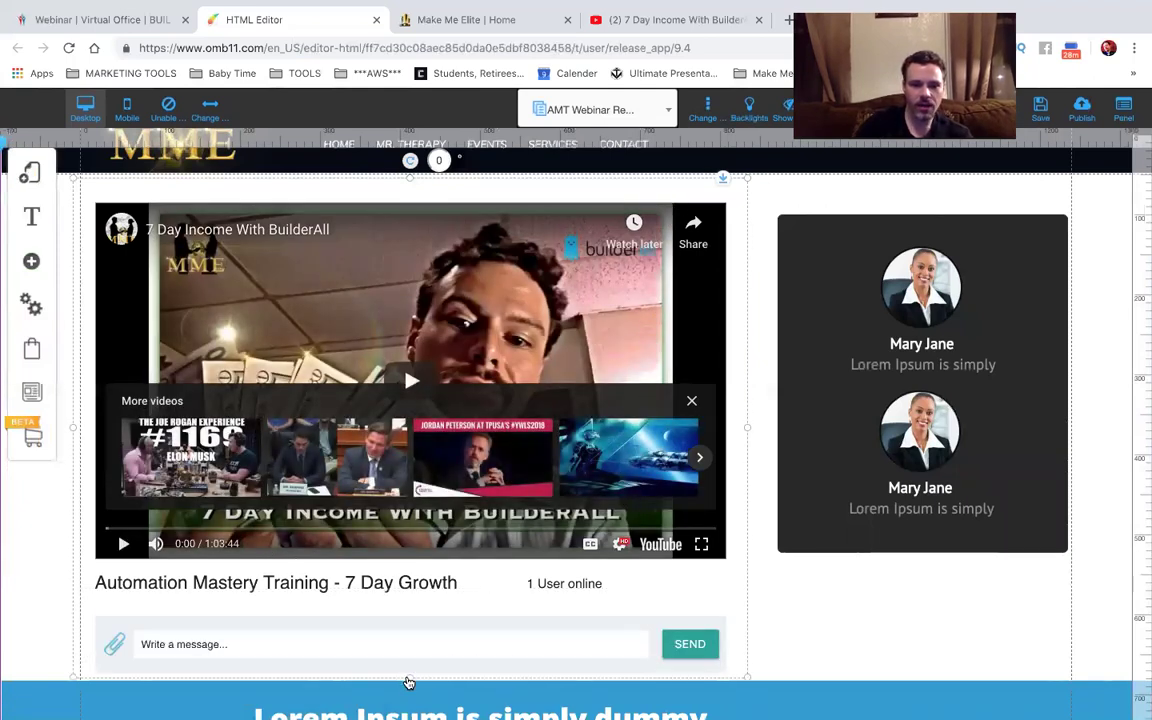
Move the blue heading band and the sections below it down to leave white space under the webinar message box.
scroll(408, 682, down, 3)
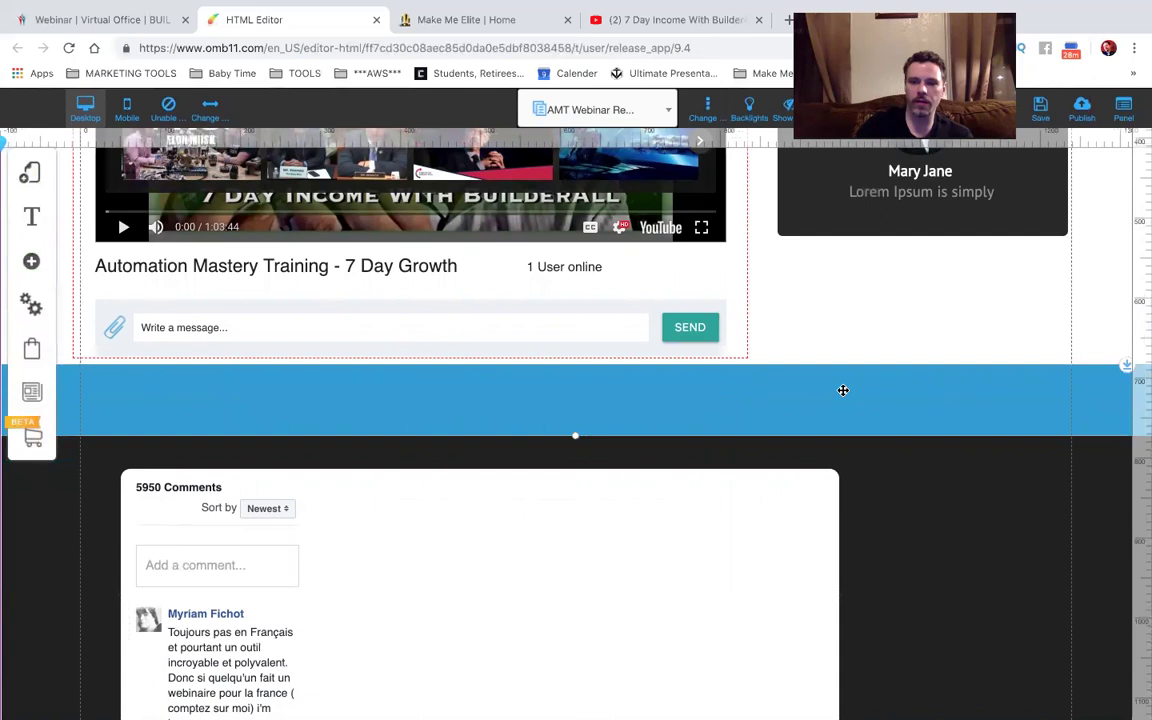
drag(1126, 366, 1122, 537)
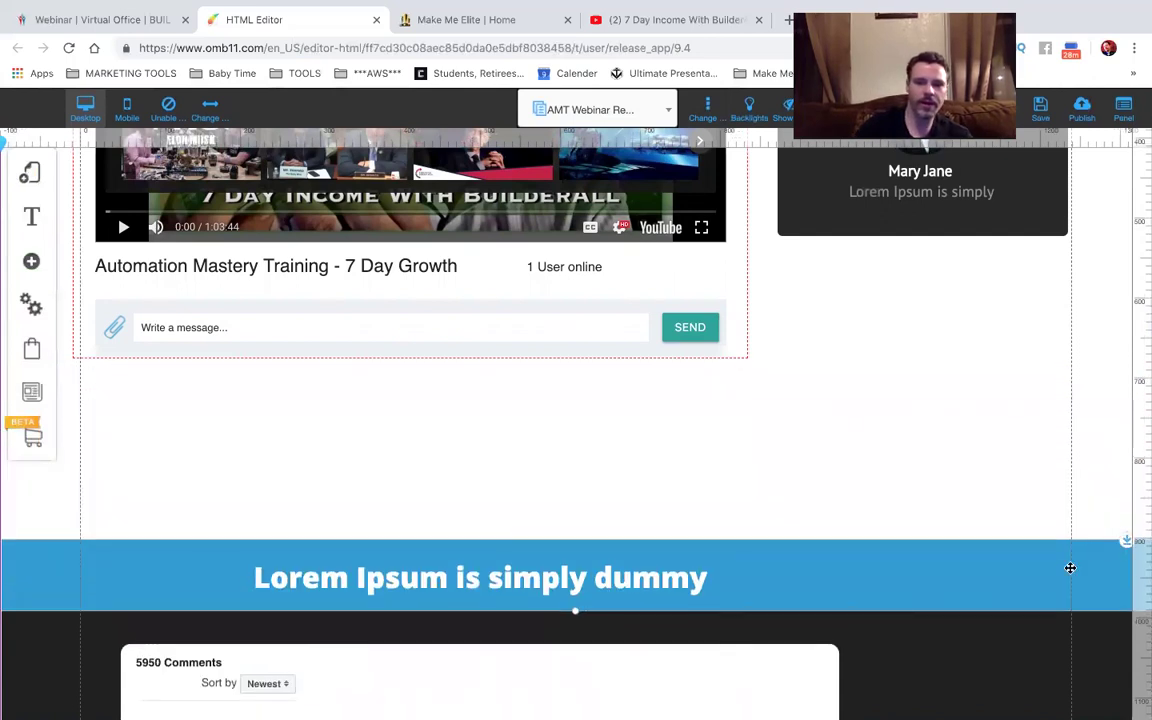
scroll(1067, 565, down, 2)
drag(933, 386, 918, 334)
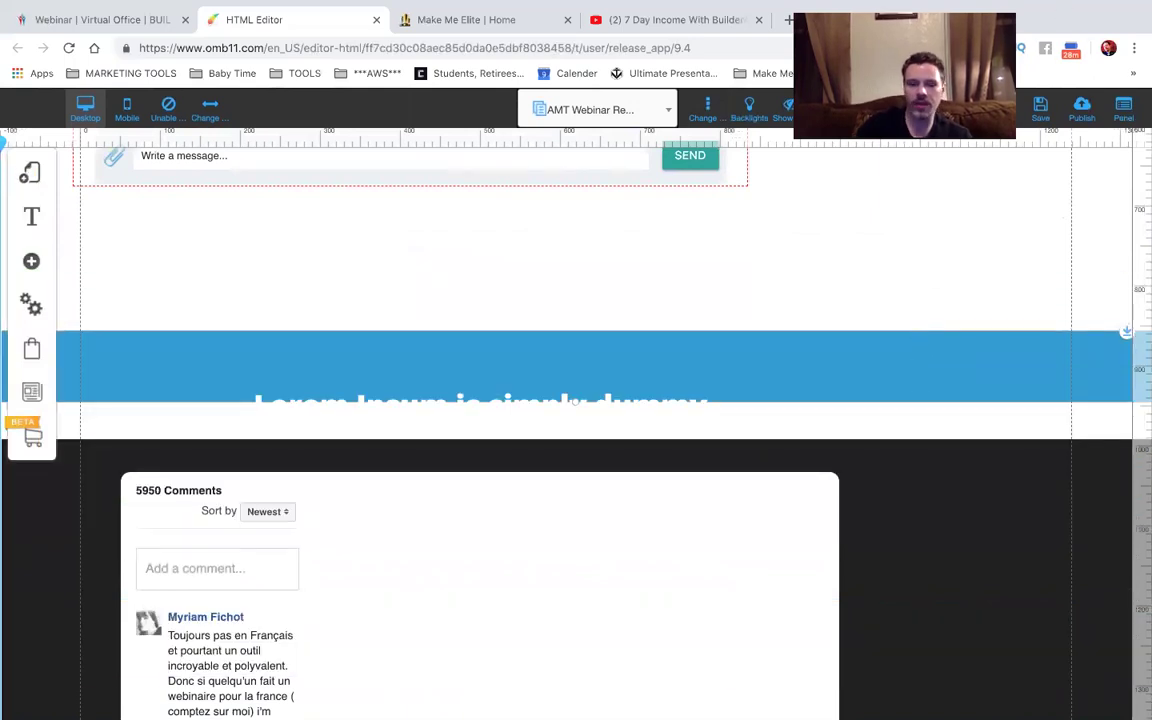
mouse_move(1052, 8)
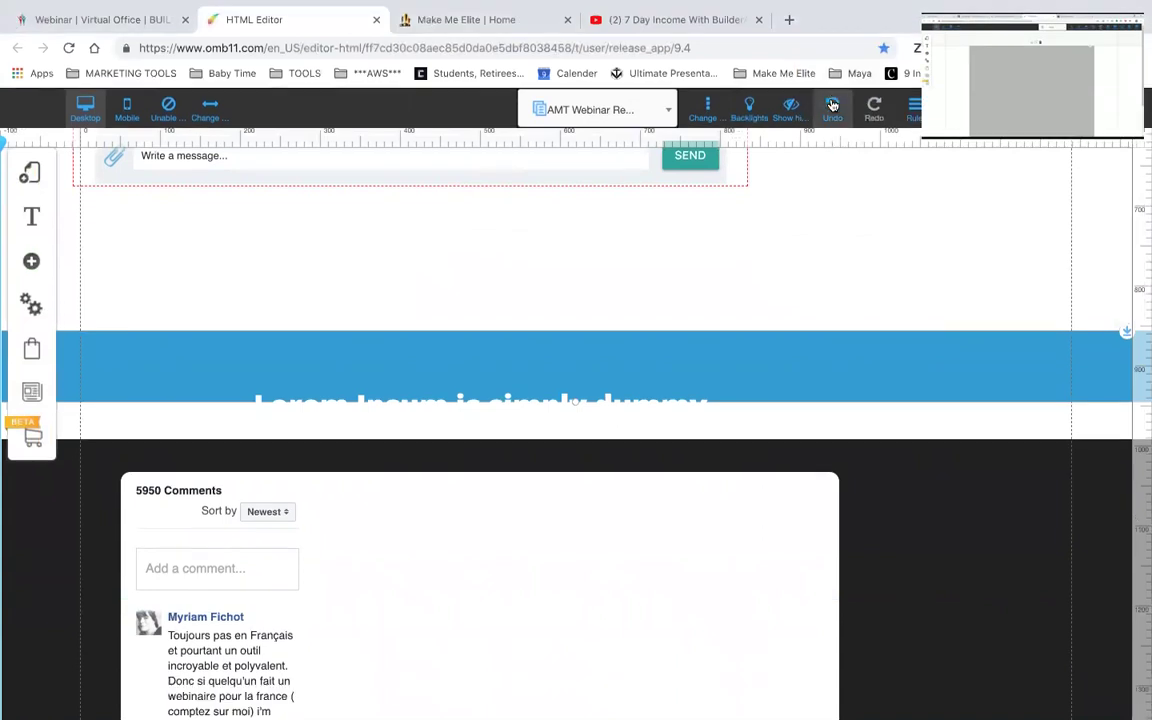
click(832, 104)
Move the blue heading band and its following sections further down, and extend the webinar element's bottom edge slightly below the message box.
drag(1126, 369, 1032, 465)
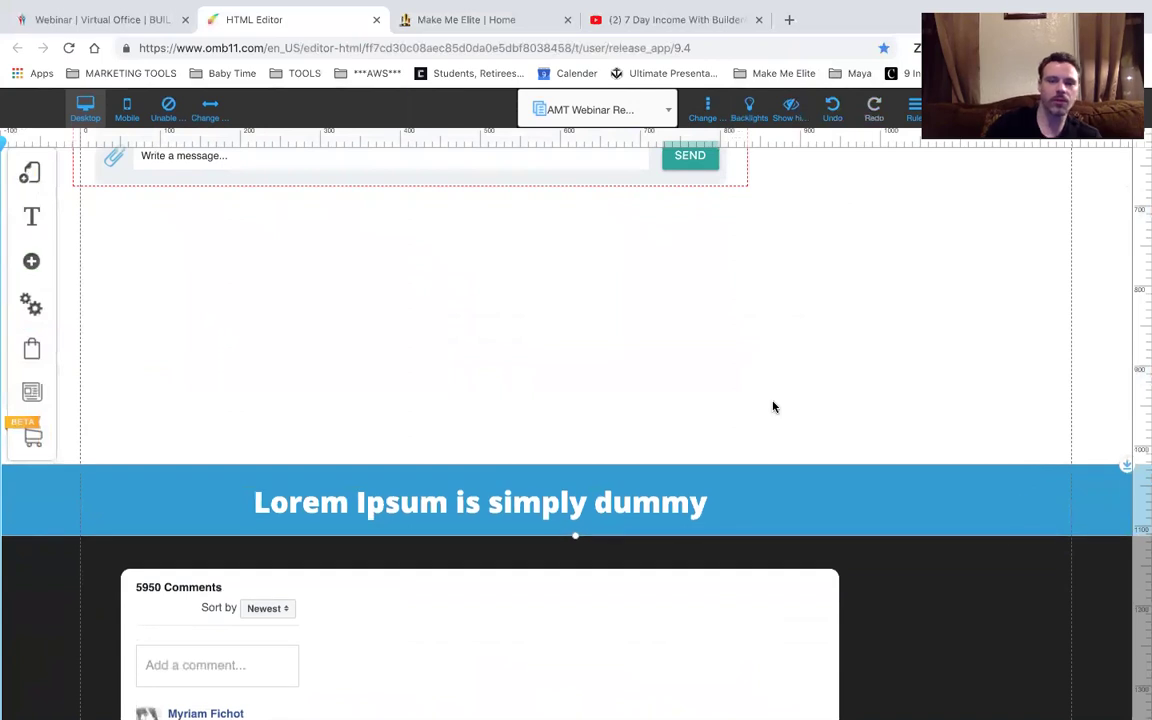
scroll(640, 402, up, 3)
drag(407, 390, 412, 534)
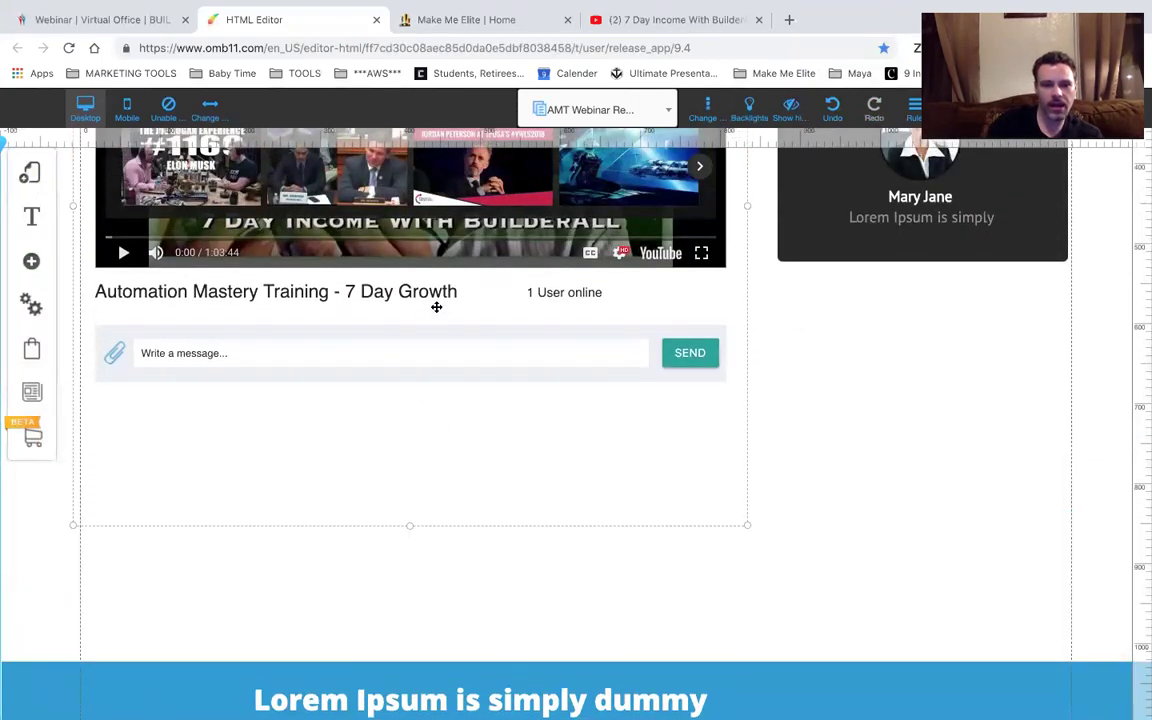
drag(410, 532, 410, 408)
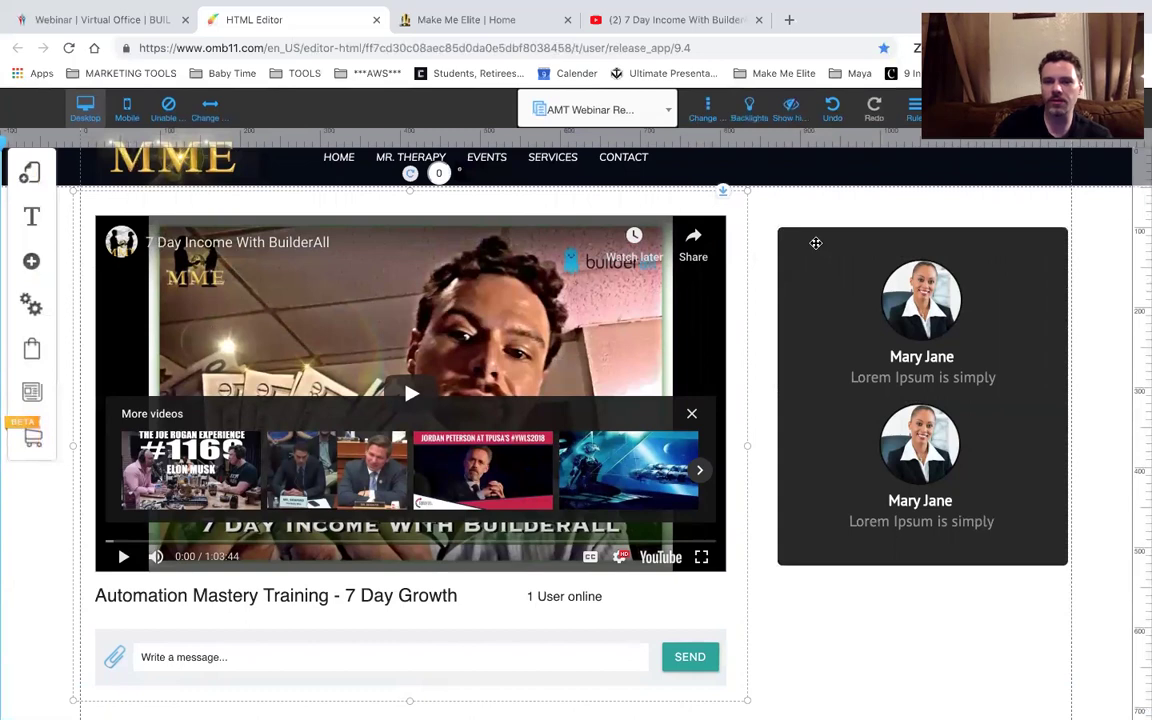
Nudge the dark presenter panel and the webinar element slightly upward so they sit closer to the page header.
click(873, 234)
drag(873, 234, 872, 224)
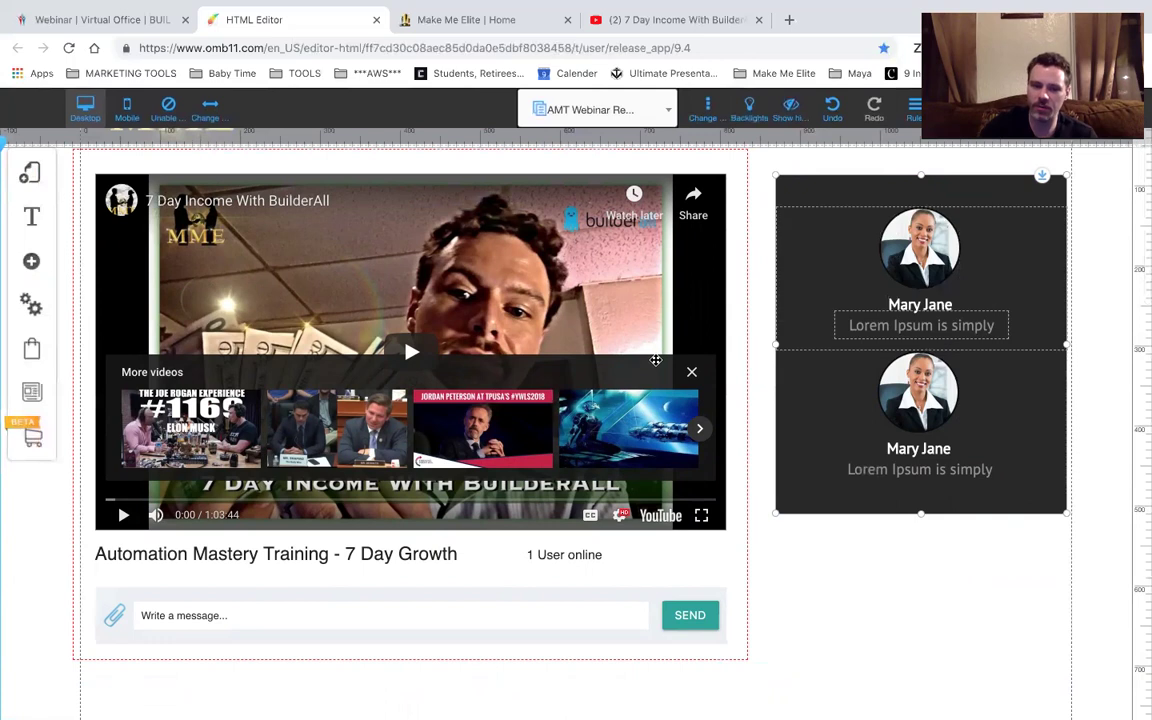
drag(693, 377, 693, 369)
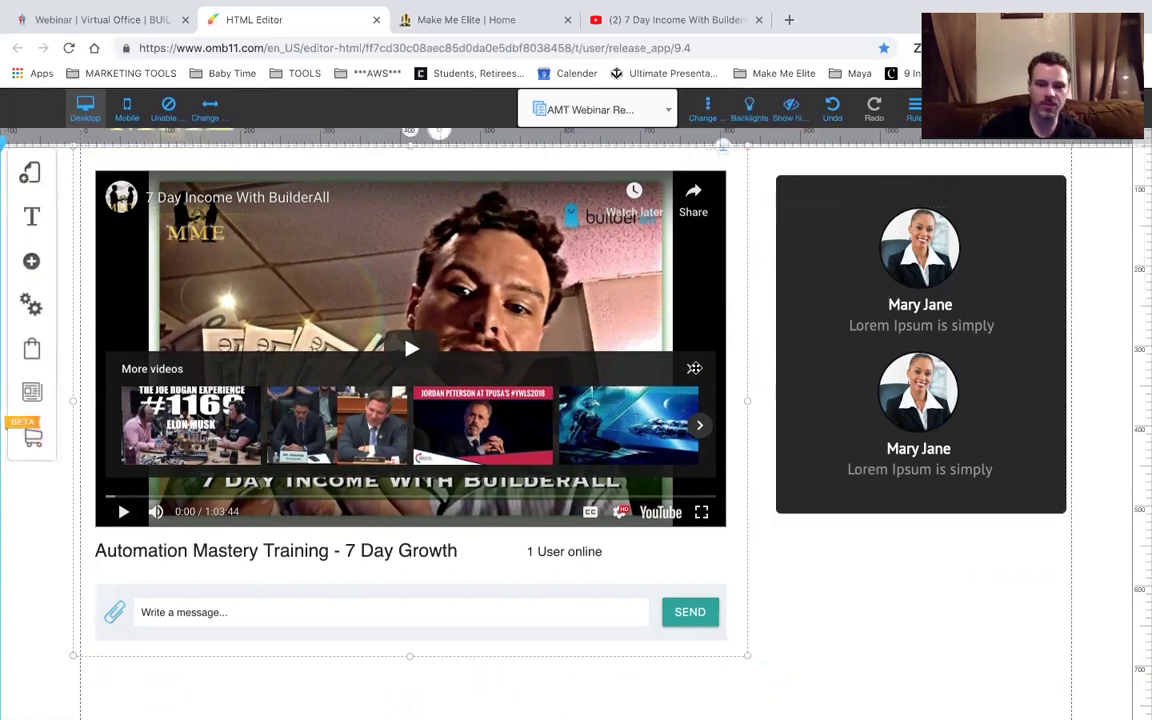
scroll(129, 468, down, 1)
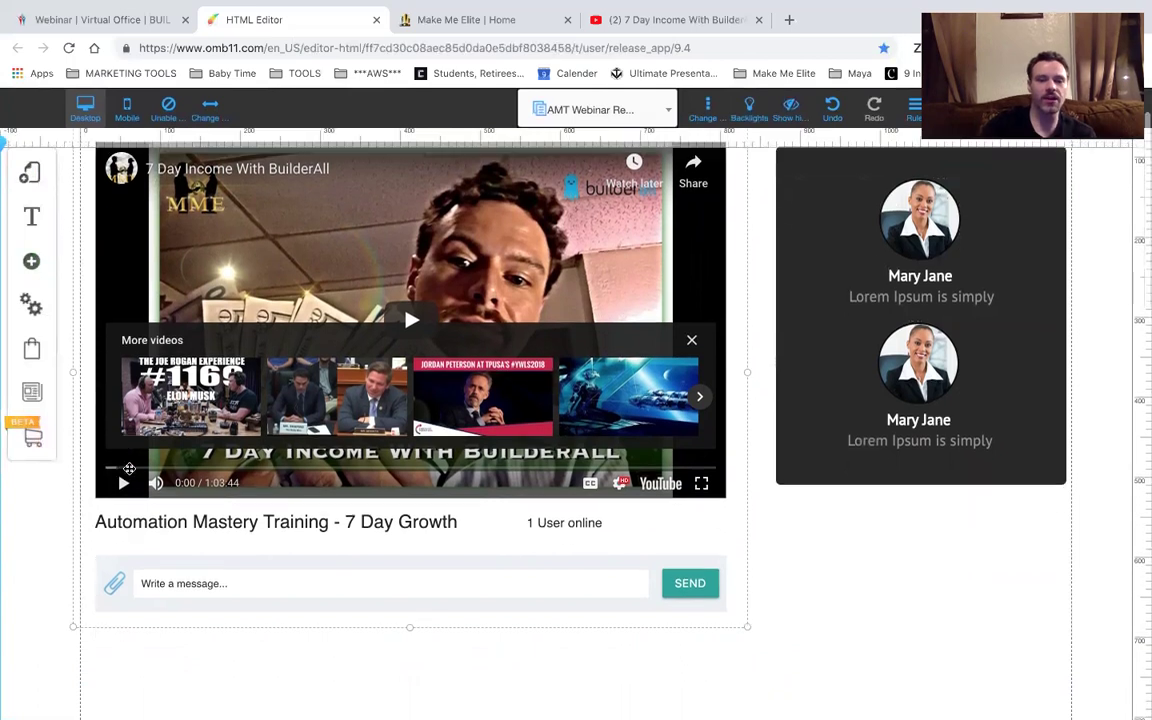
scroll(409, 437, up, 2)
scroll(409, 437, down, 1)
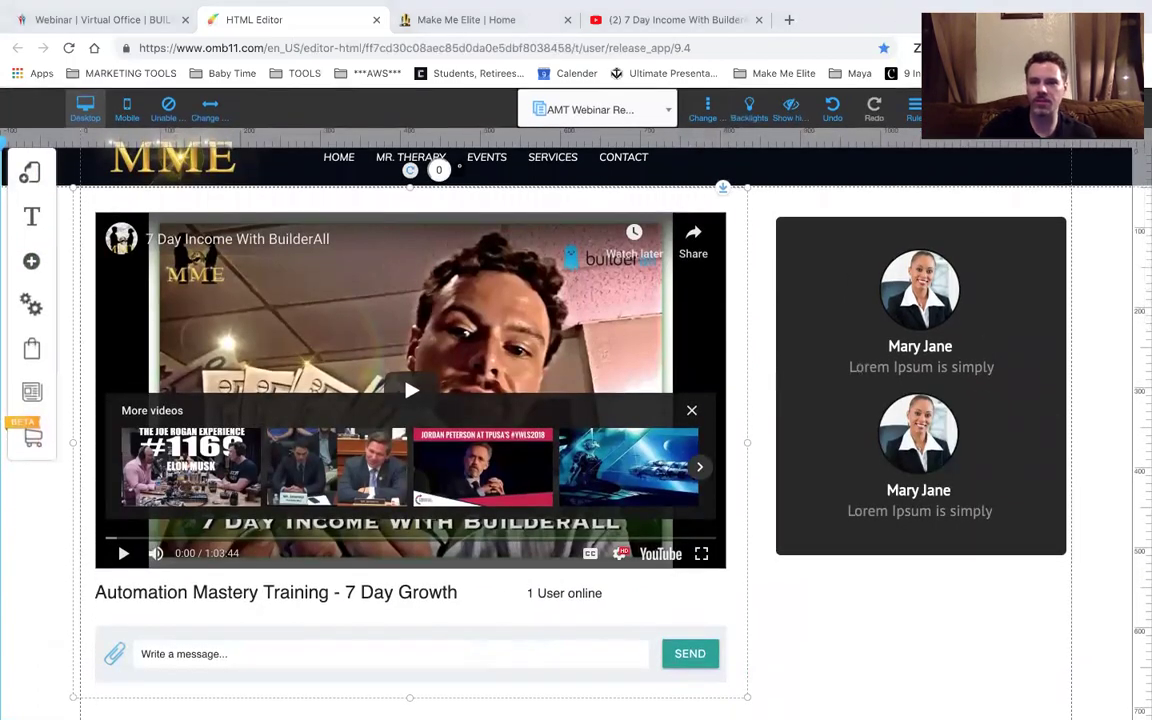
Save and publish the website with the modified AMT Webinar Replay and Home pages included.
click(960, 108)
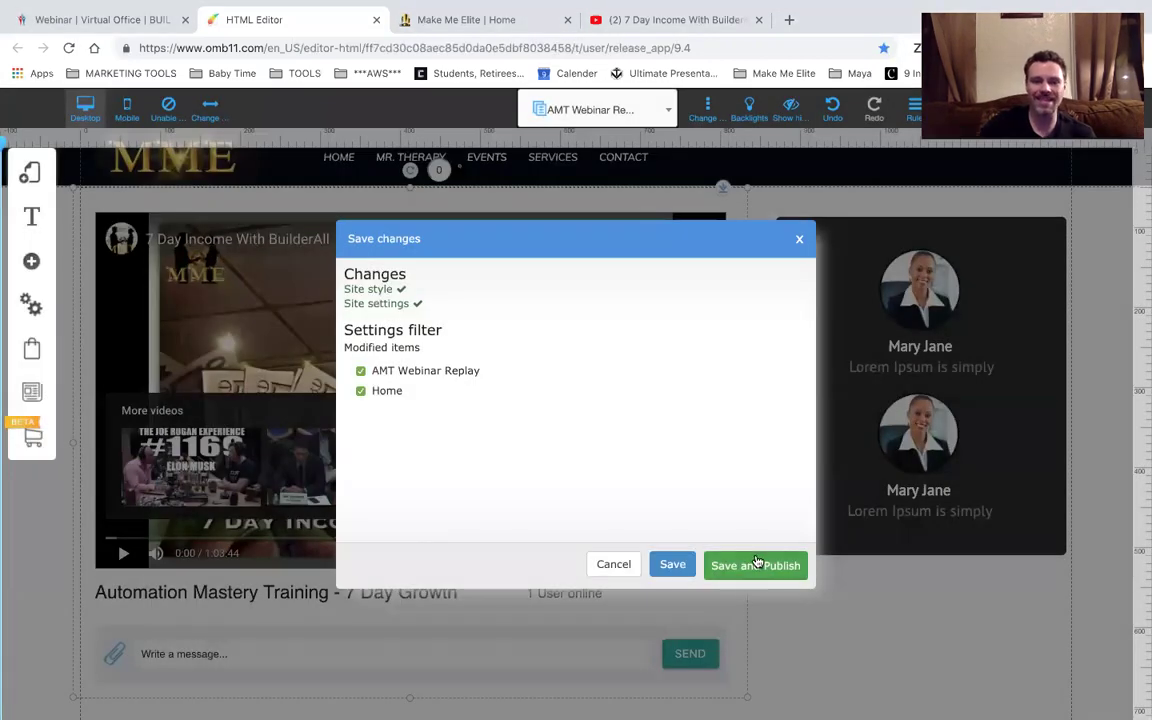
click(750, 565)
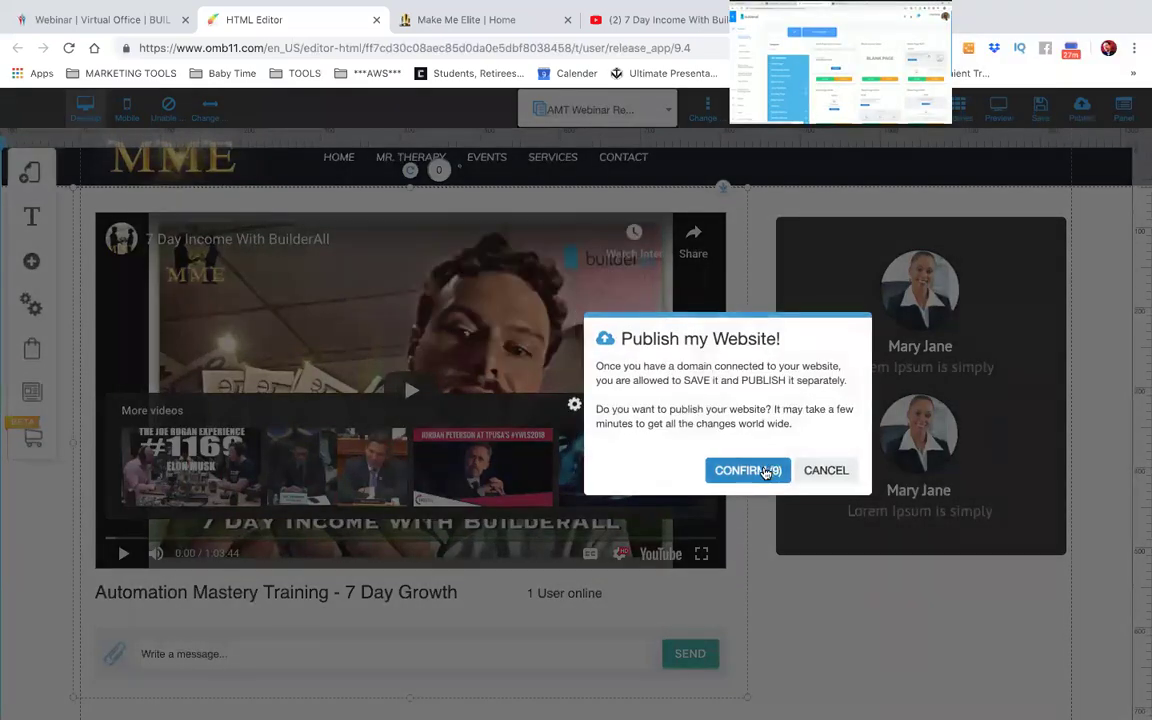
click(765, 472)
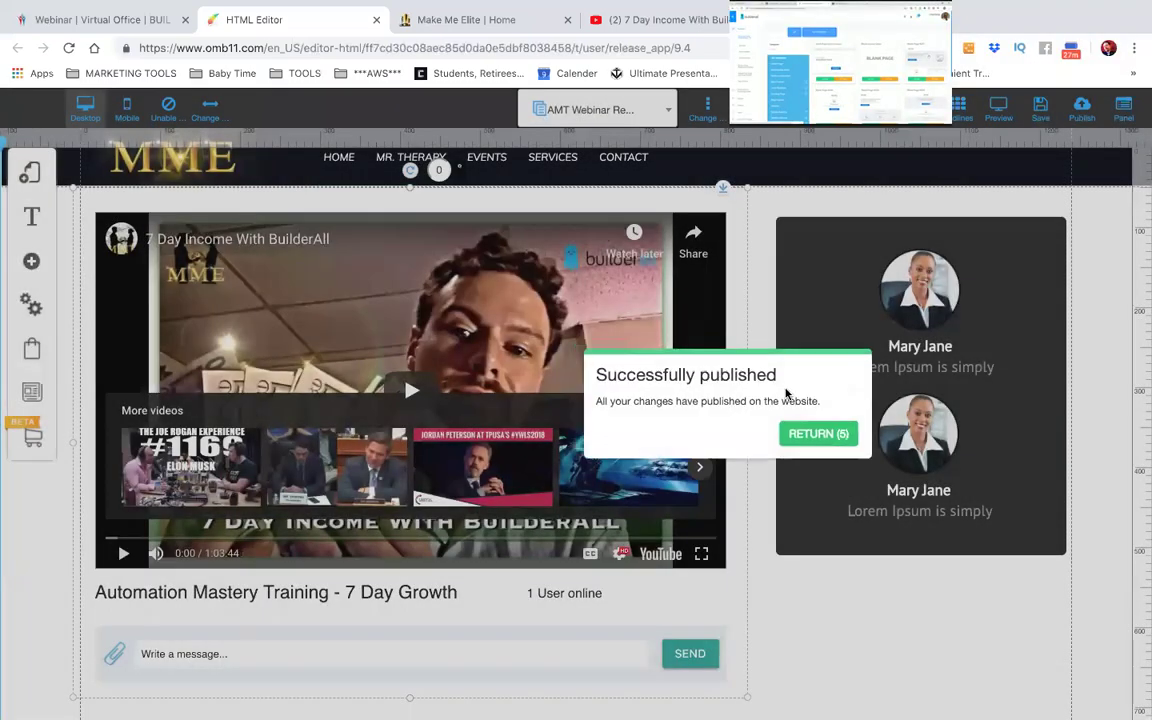
click(812, 433)
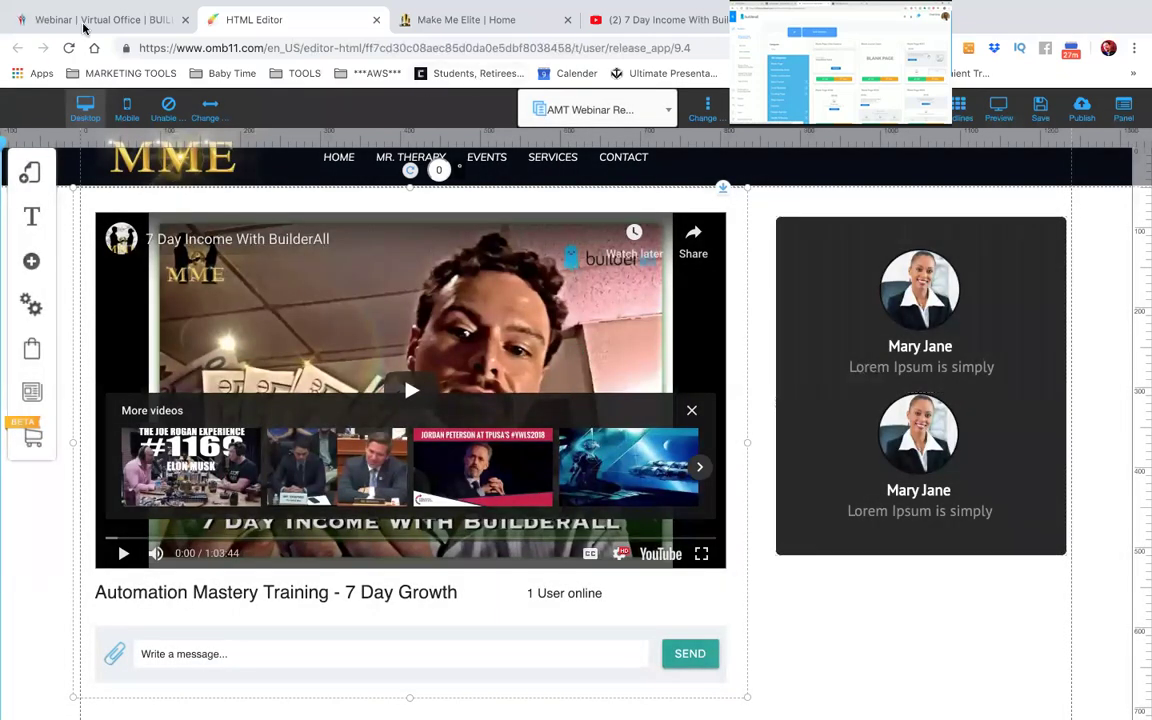
Close the Input params dialog in the Builderall webinar office and view the live Make Me Elite home page.
click(84, 22)
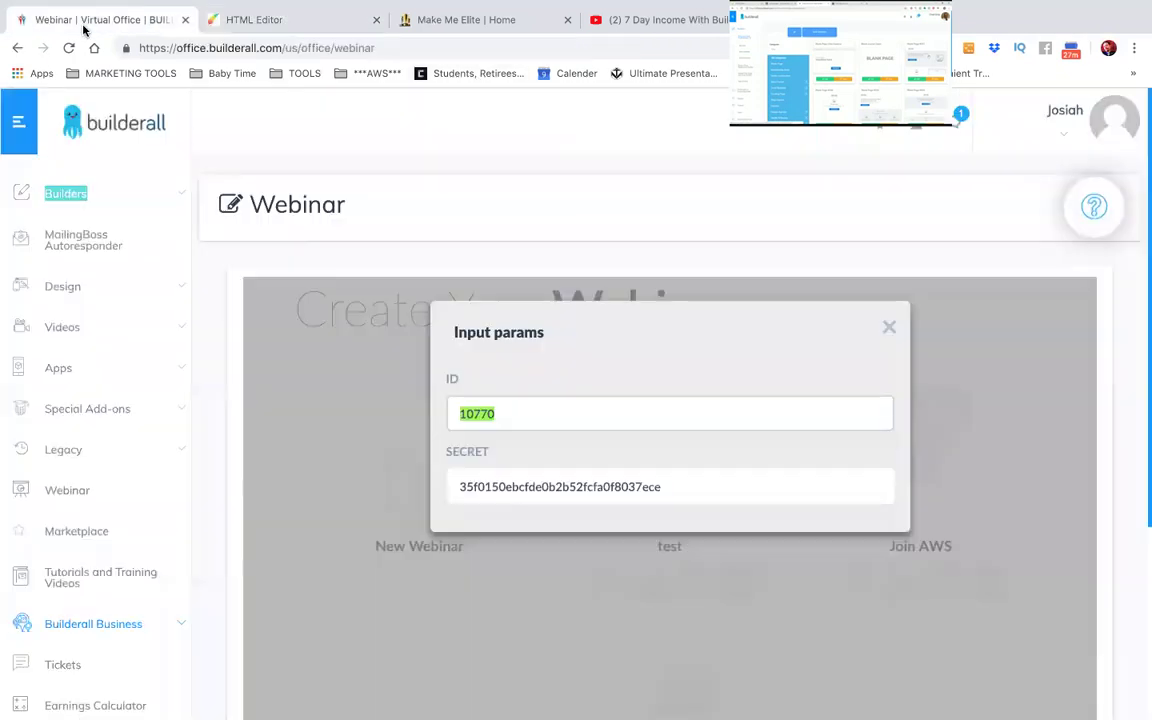
click(891, 331)
scroll(700, 350, down, 3)
click(504, 18)
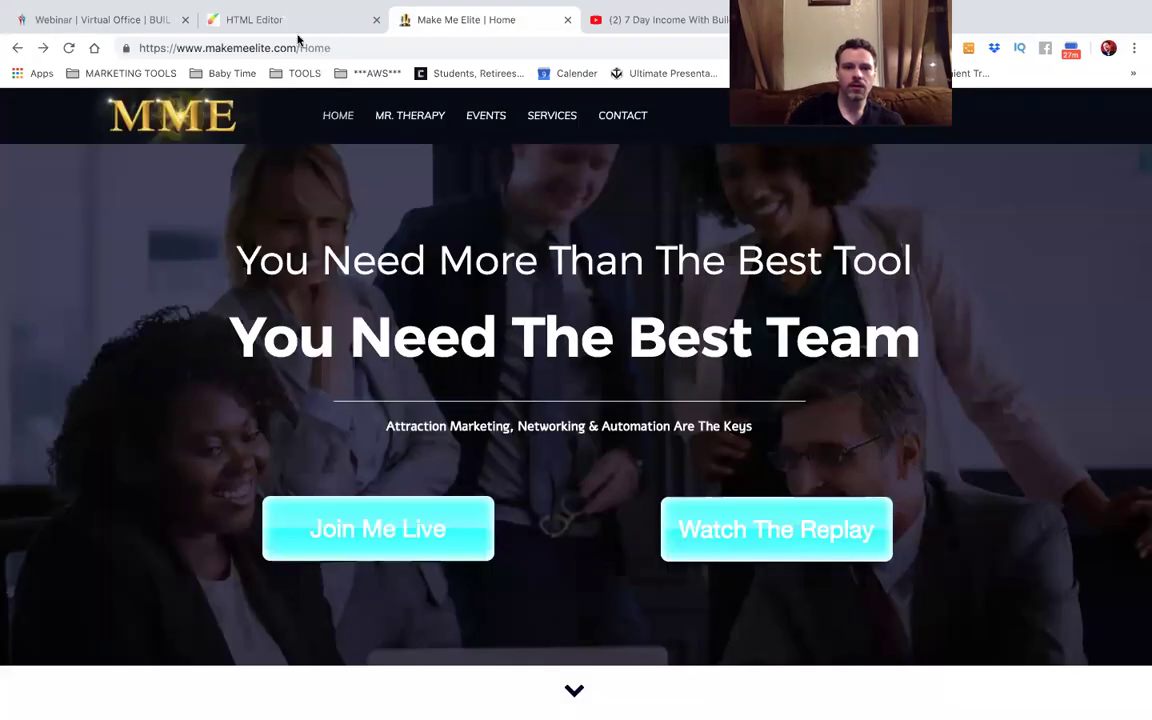
Return to the HTML editor, view the Home page, and reopen the AMT Webinar Replay page.
click(268, 22)
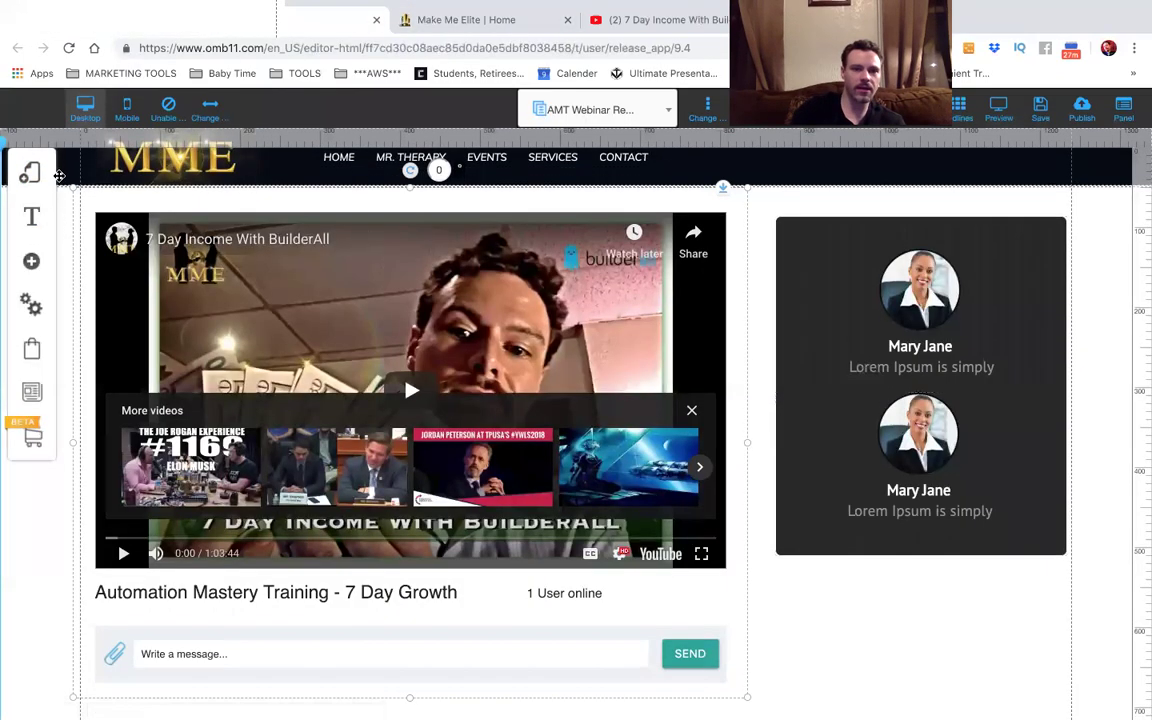
click(552, 110)
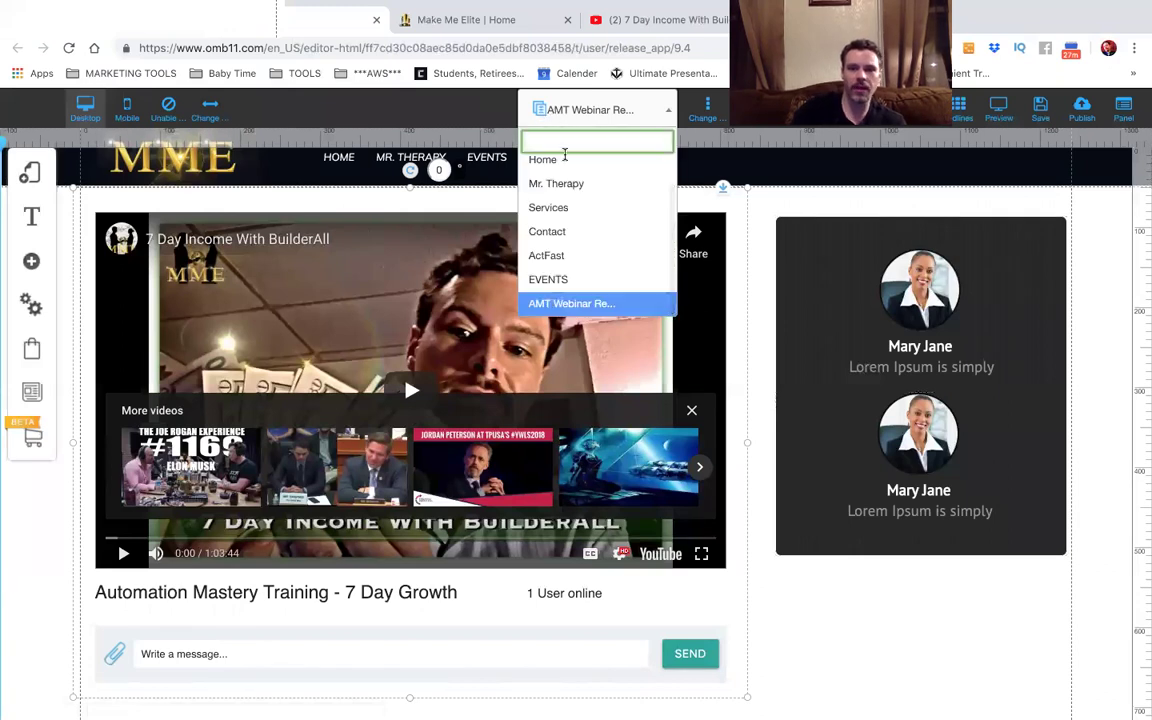
click(567, 162)
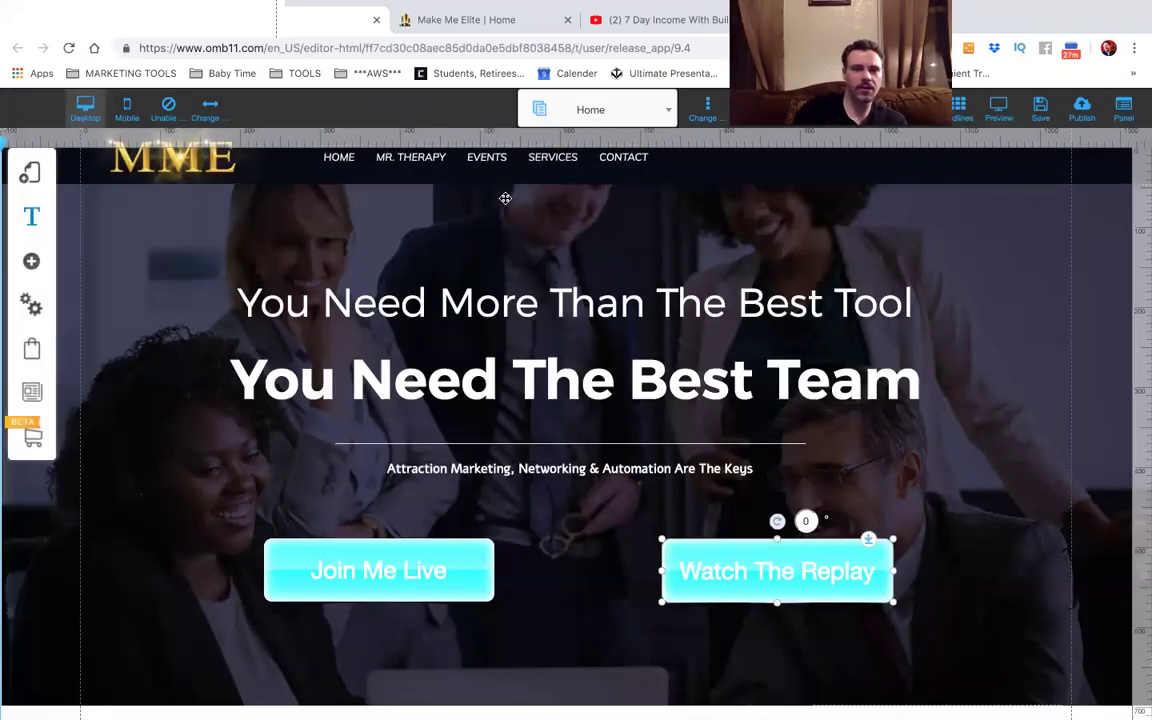
click(628, 111)
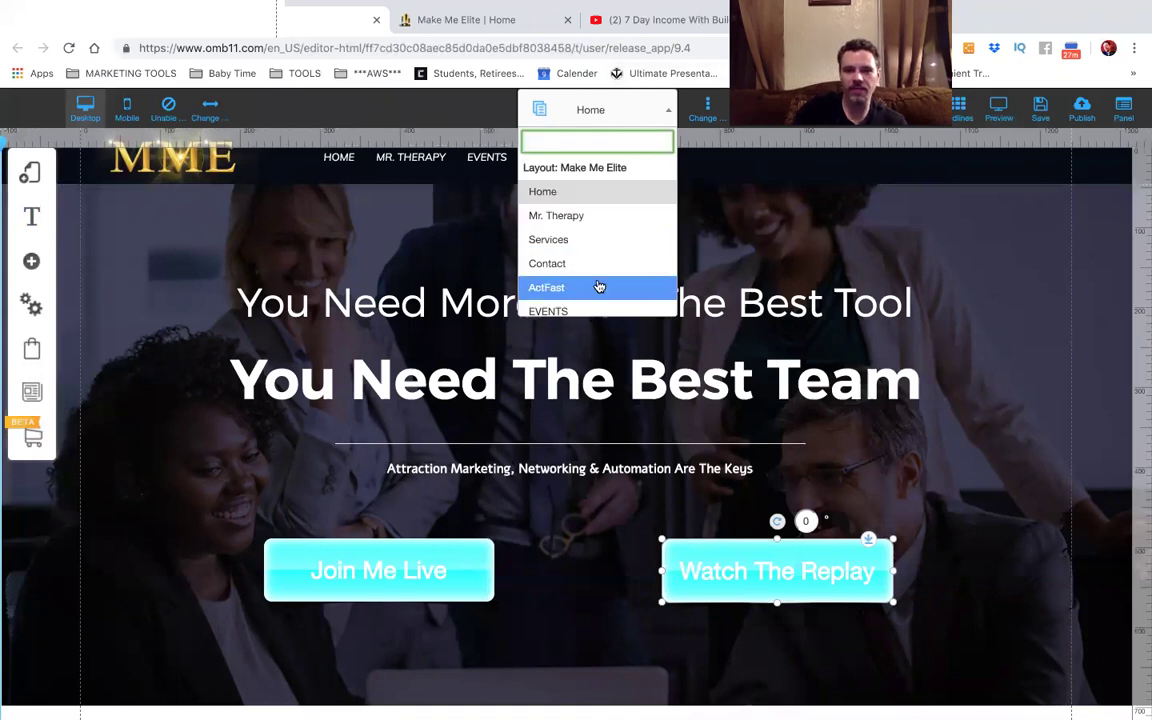
scroll(597, 285, down, 2)
click(598, 303)
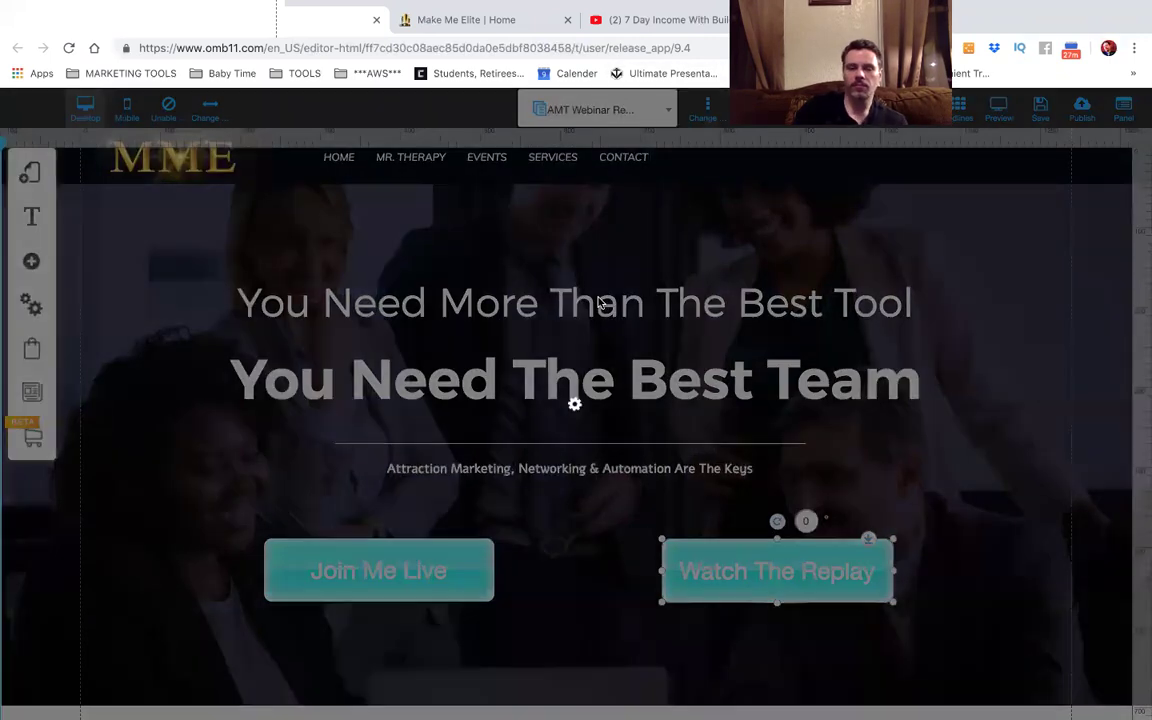
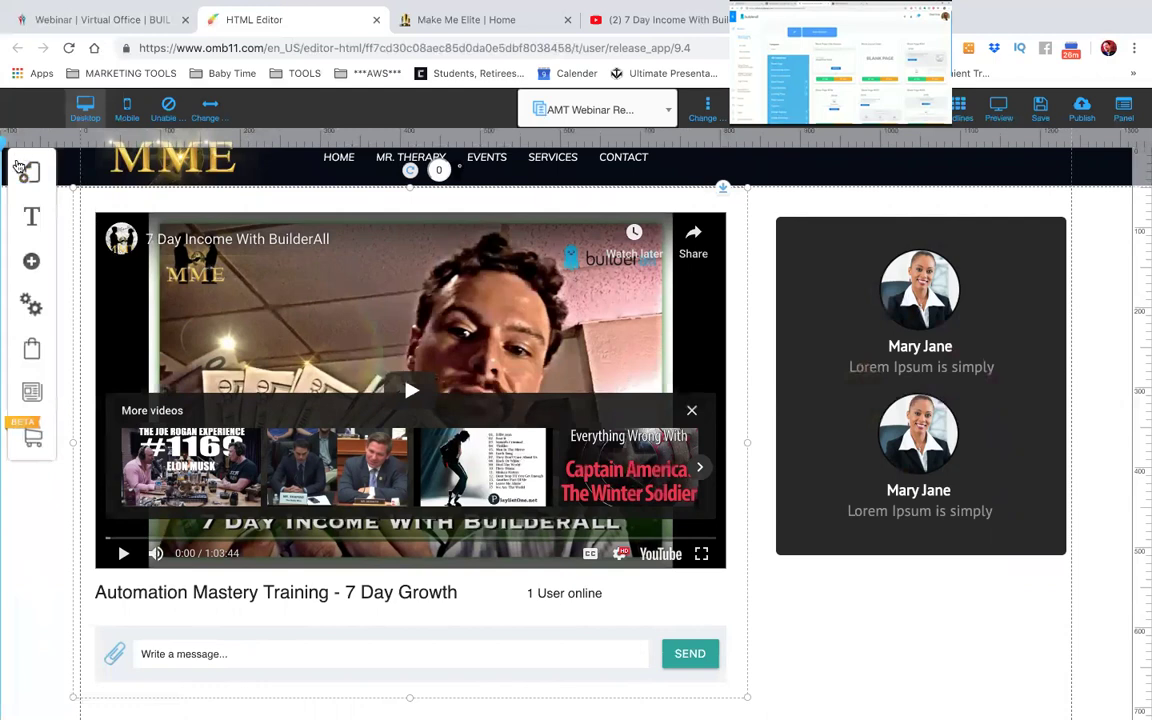
Open the settings of the AMT Webinar Replay page from the Make Me Elite layout's page list.
click(29, 178)
scroll(98, 195, up, 5)
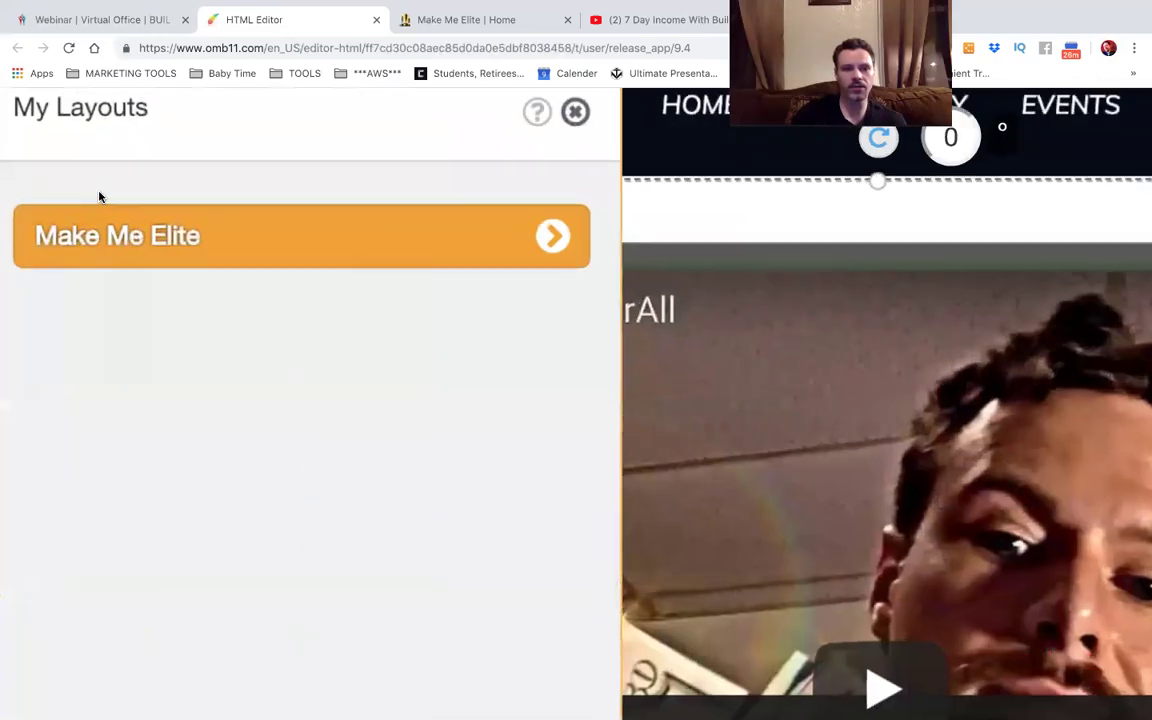
scroll(98, 197, left, 3)
click(522, 206)
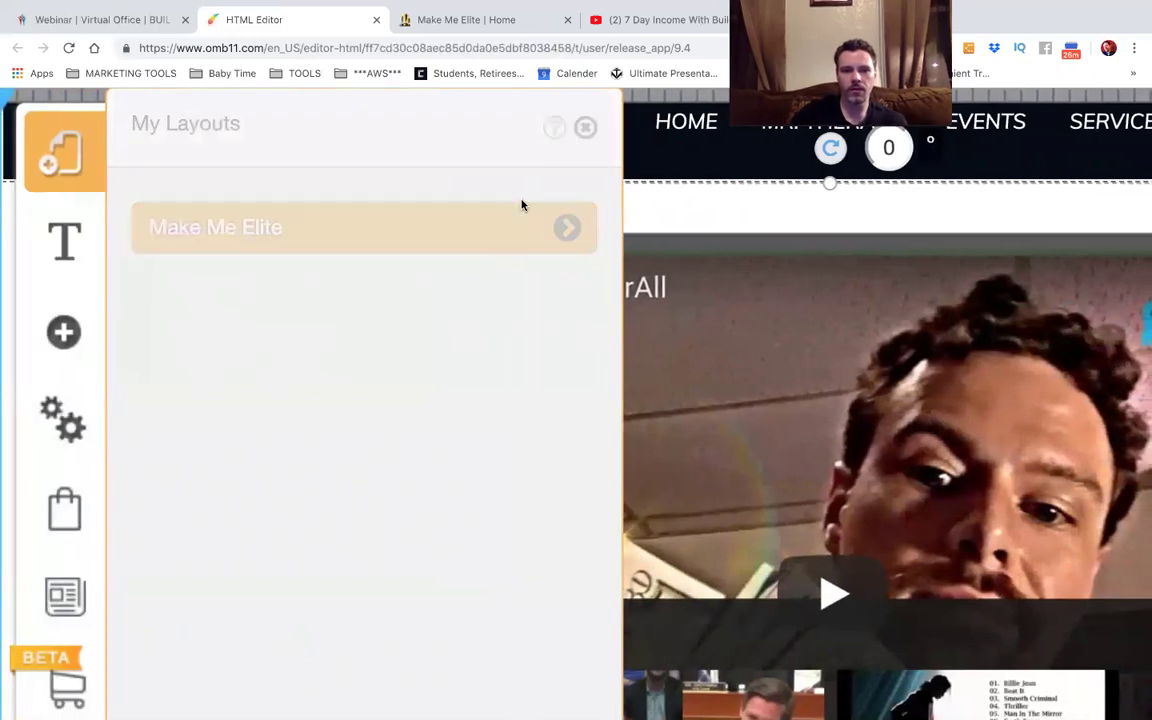
scroll(507, 399, down, 4)
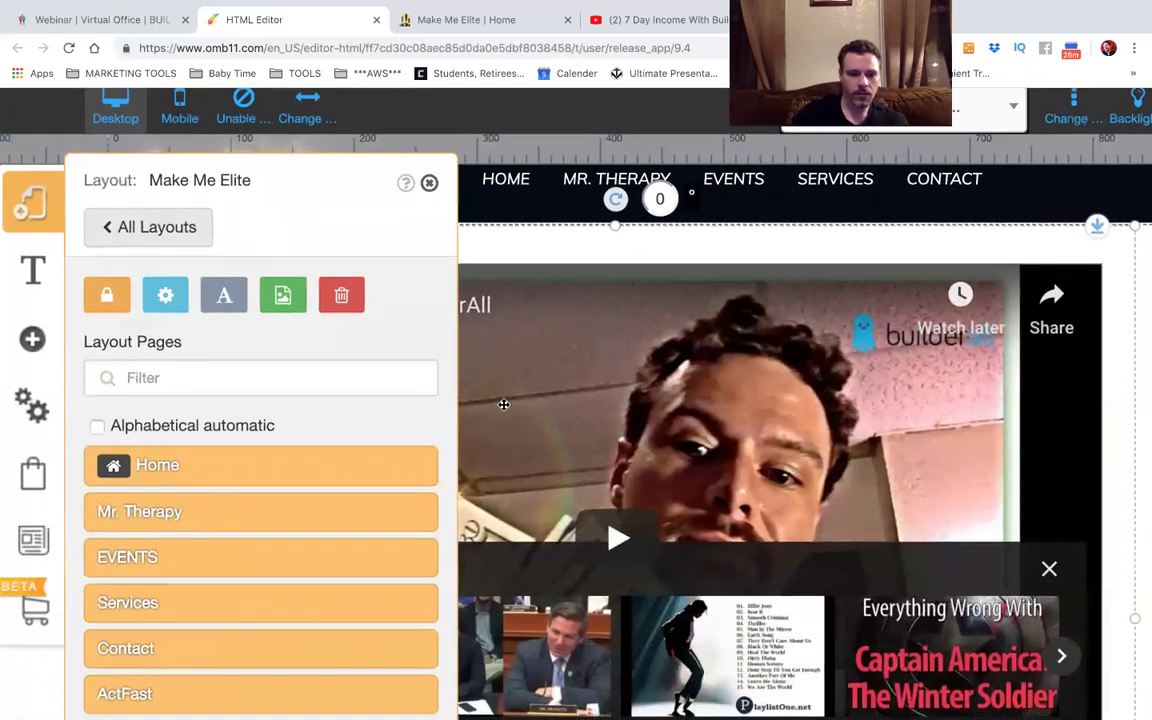
scroll(506, 405, up, 2)
click(418, 581)
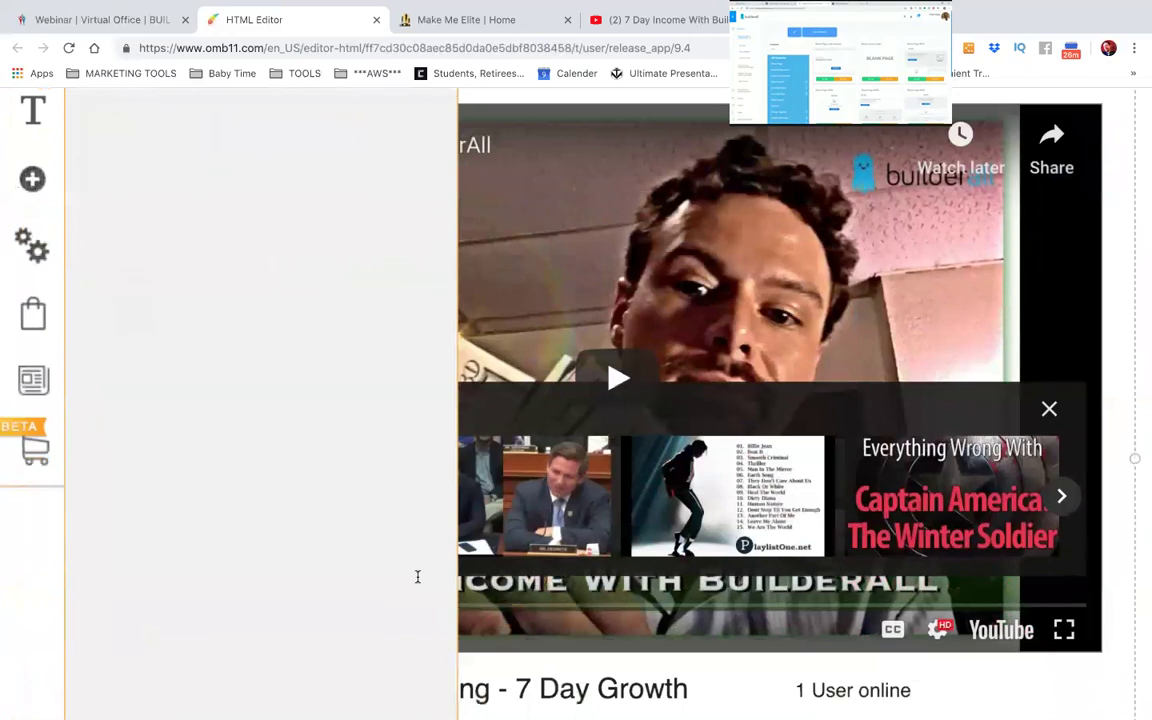
scroll(386, 362, down, 1)
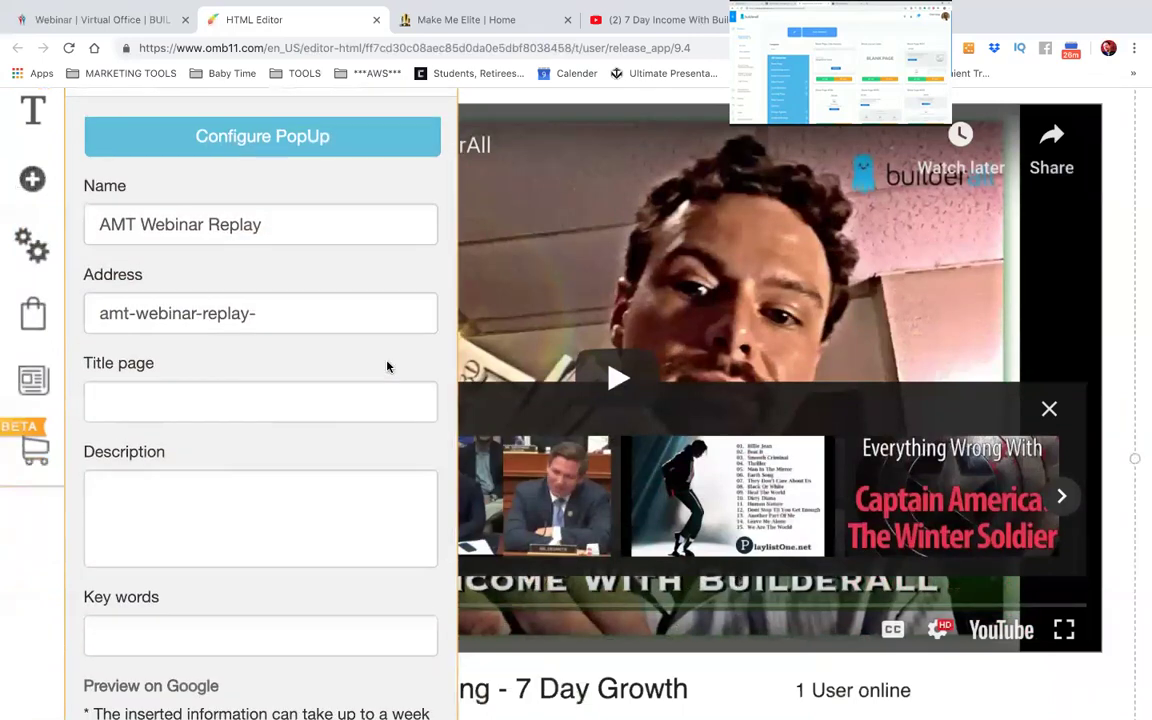
Change the AMT Webinar Replay page's address to "replay" and update its Google preview.
click(298, 301)
key(ctrl+a)
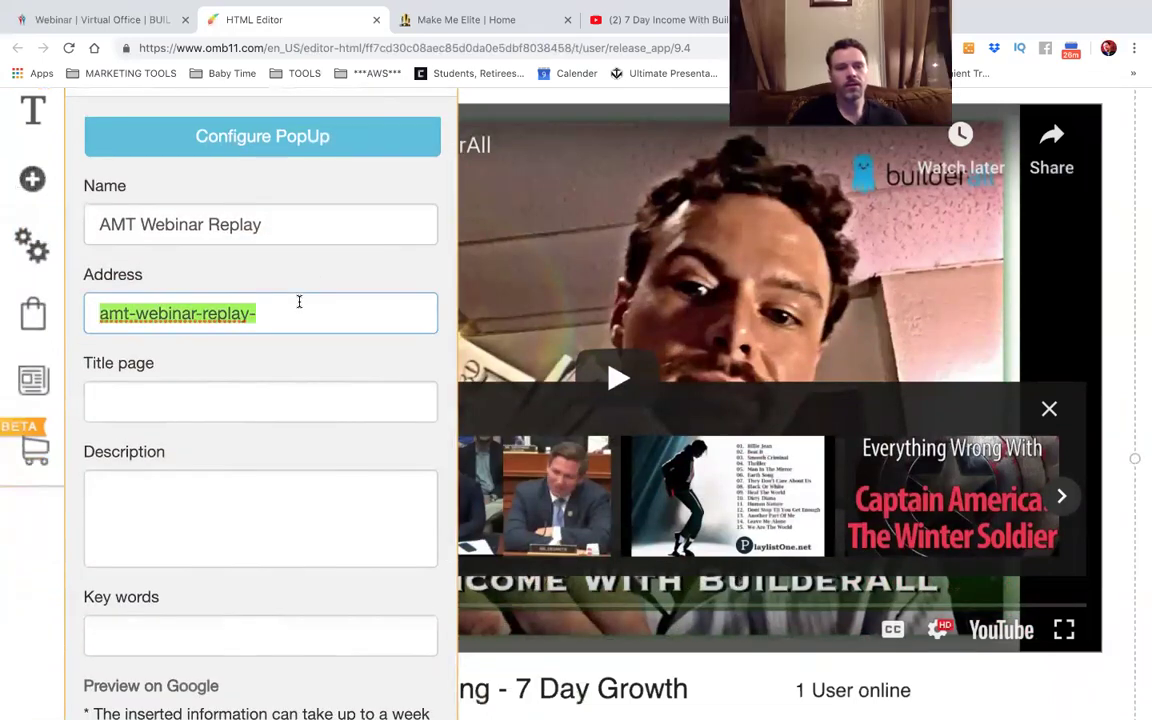
text(replay)
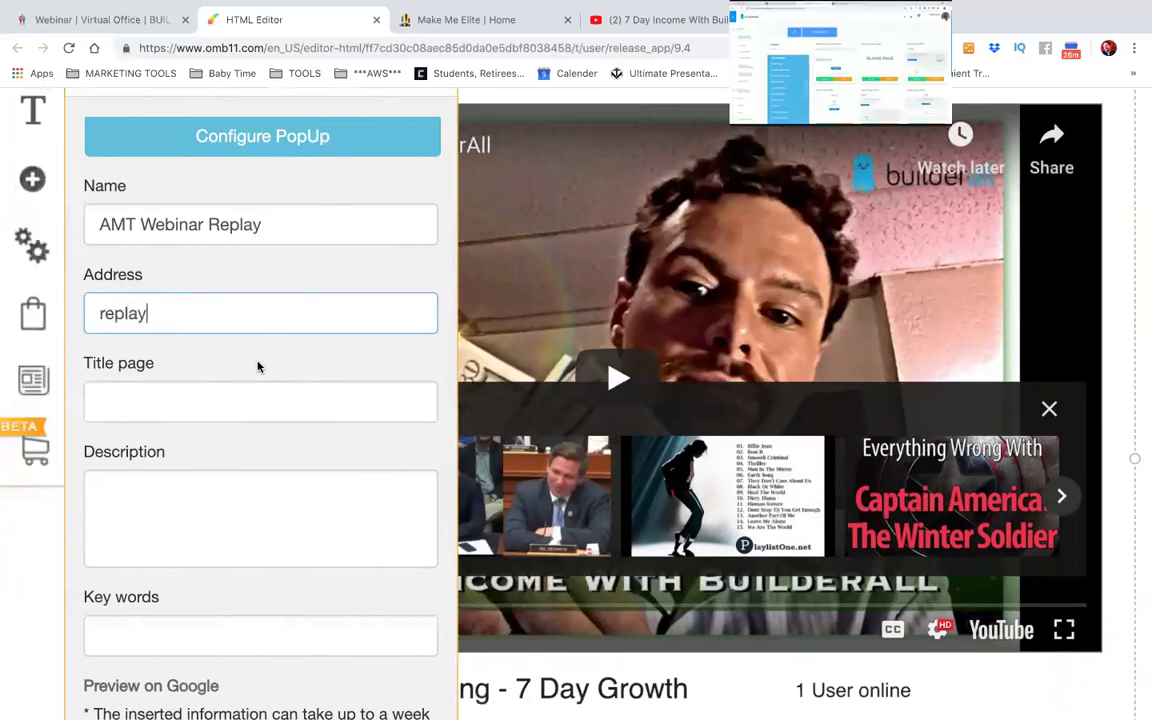
scroll(257, 367, down, 5)
click(257, 411)
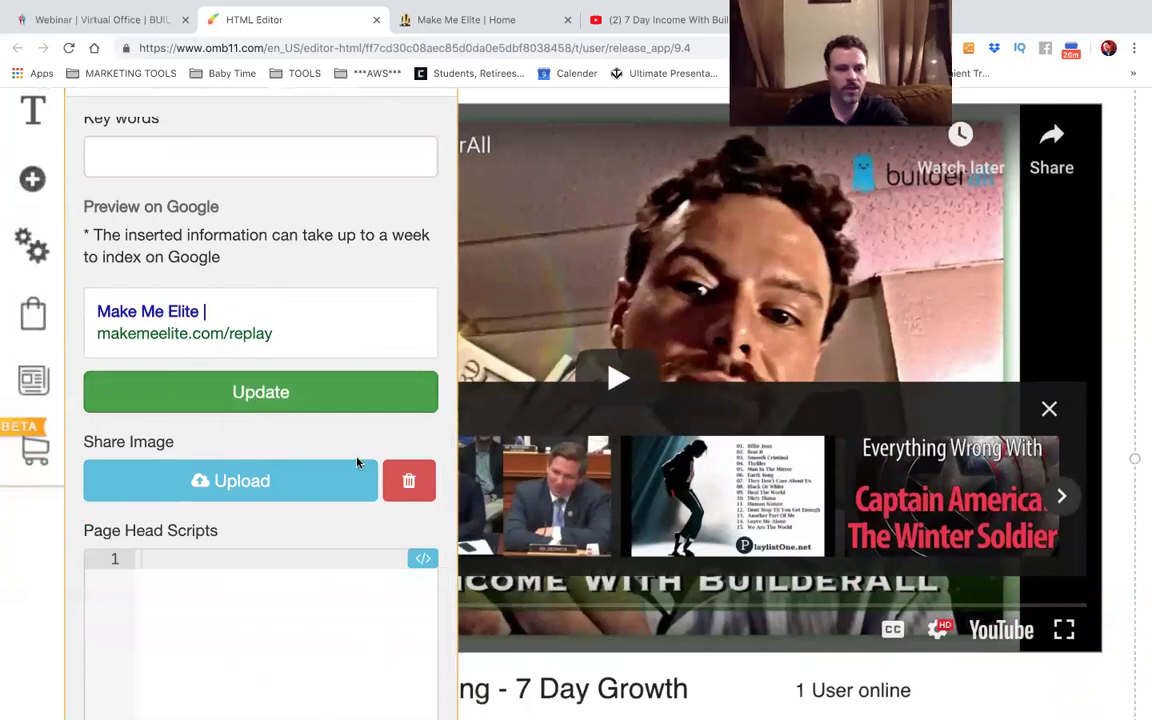
Choose the MME city skyline picture with two silhouettes as the page's share image and save the page settings.
scroll(360, 463, down, 1)
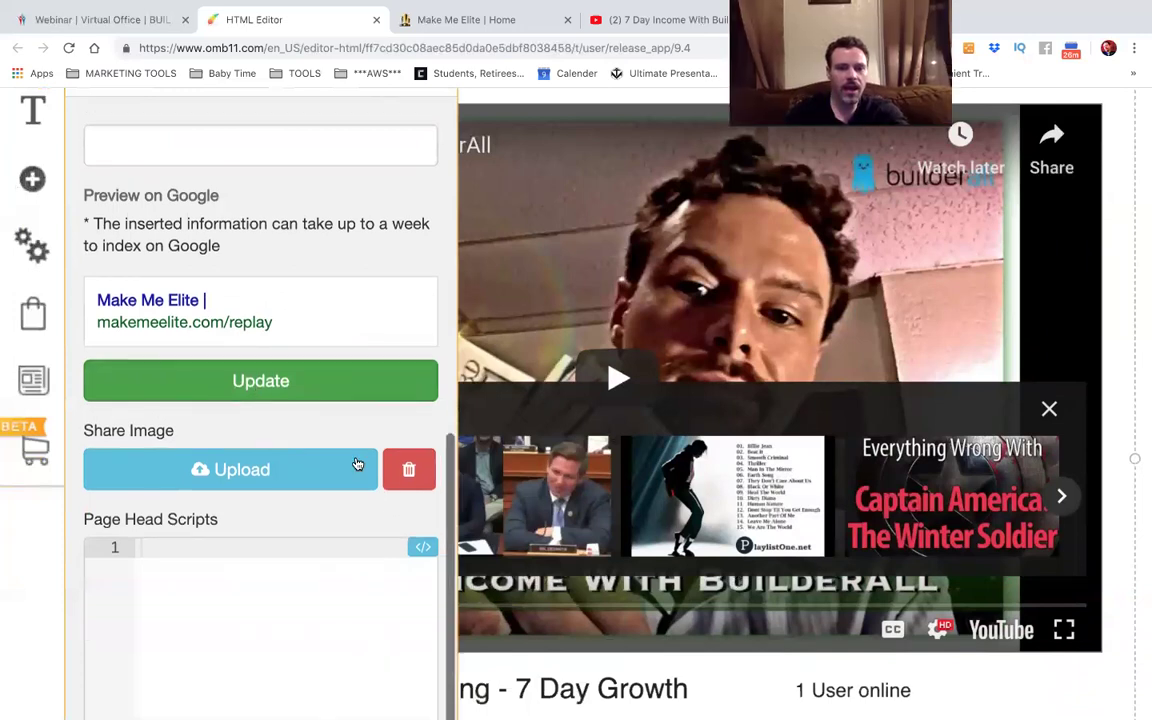
click(268, 462)
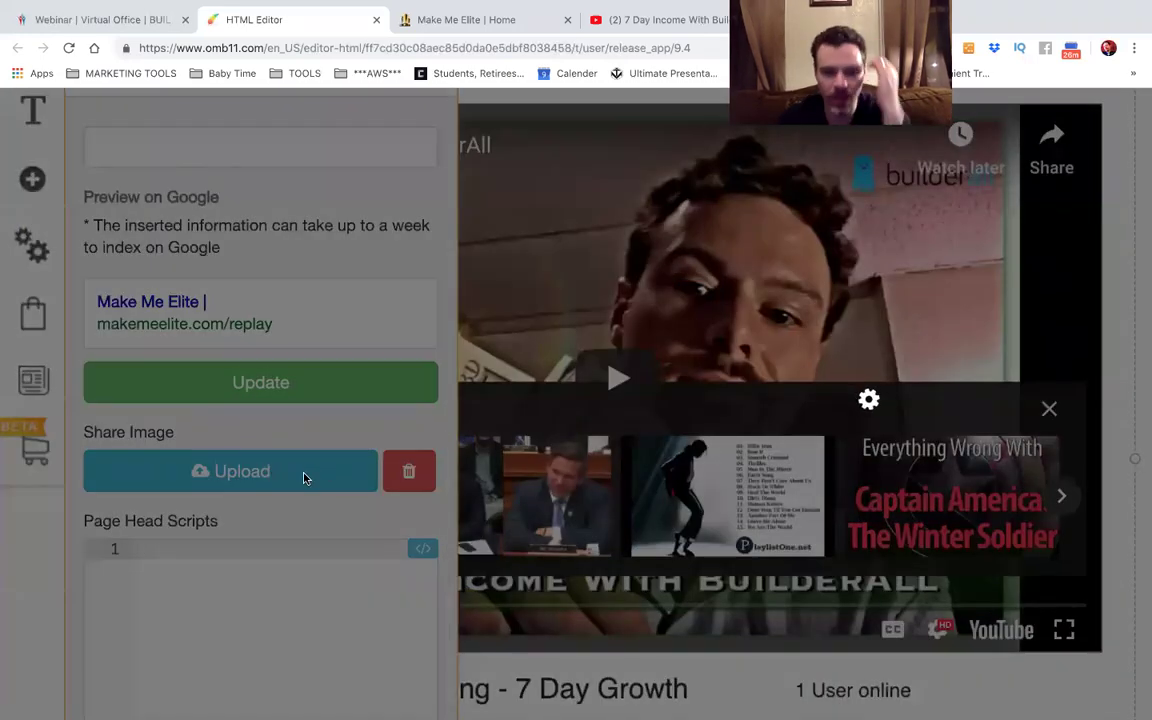
scroll(376, 467, down, 5)
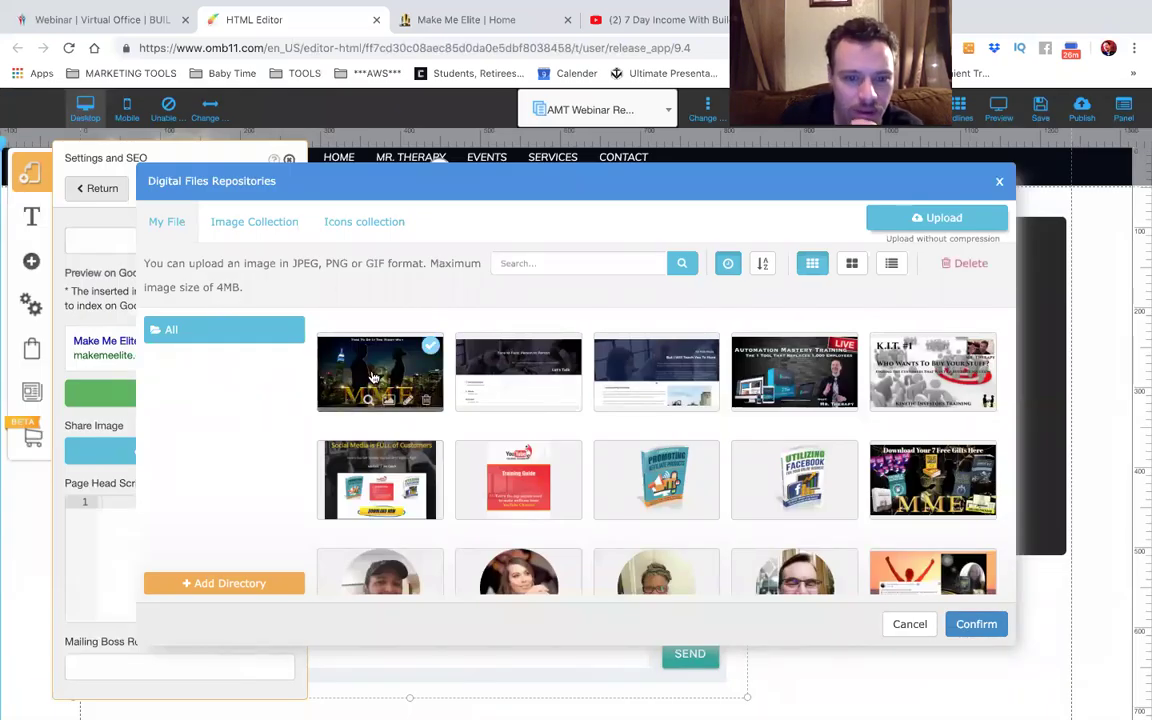
click(976, 624)
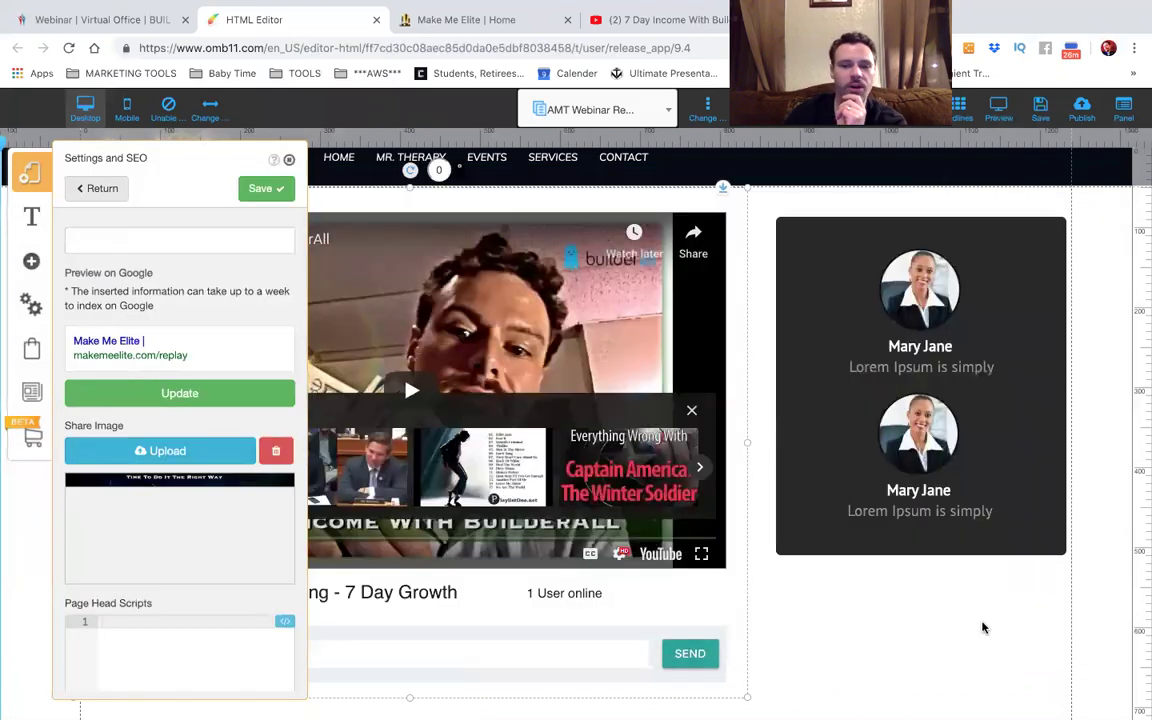
click(258, 190)
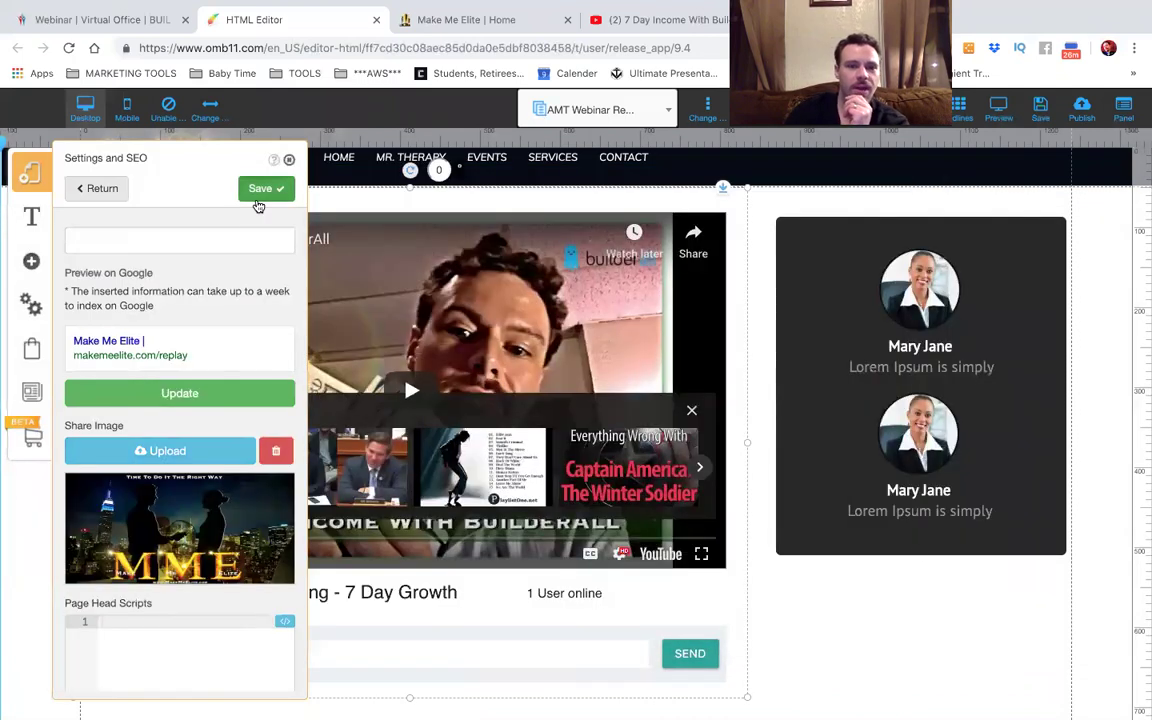
Reopen the AMT Webinar Replay page's settings, check the address preview and share image, and save them again.
scroll(207, 521, down, 1)
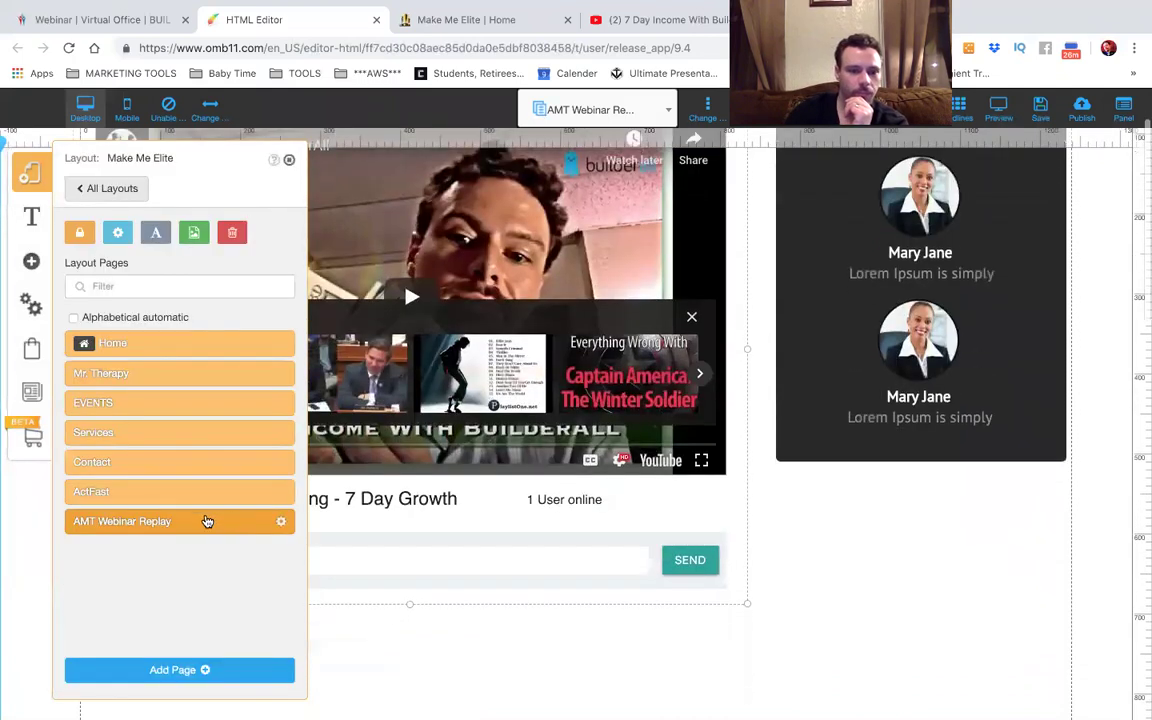
click(283, 525)
scroll(90, 640, down, 2)
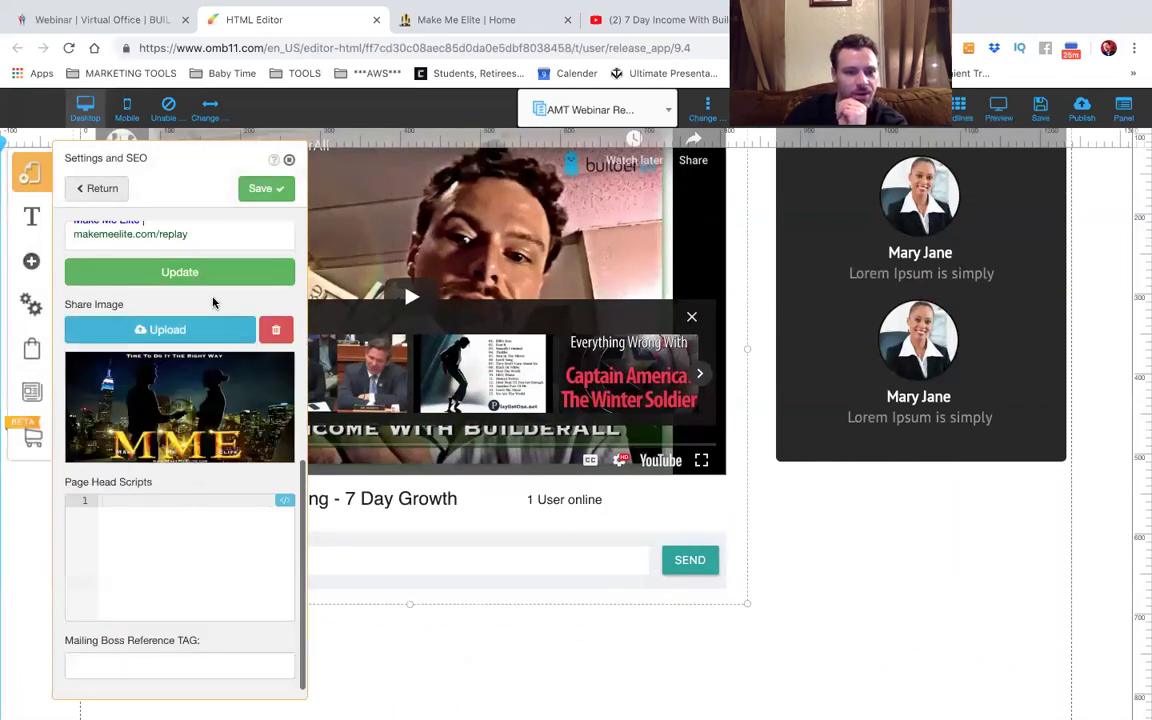
scroll(213, 302, up, 5)
scroll(210, 312, down, 4)
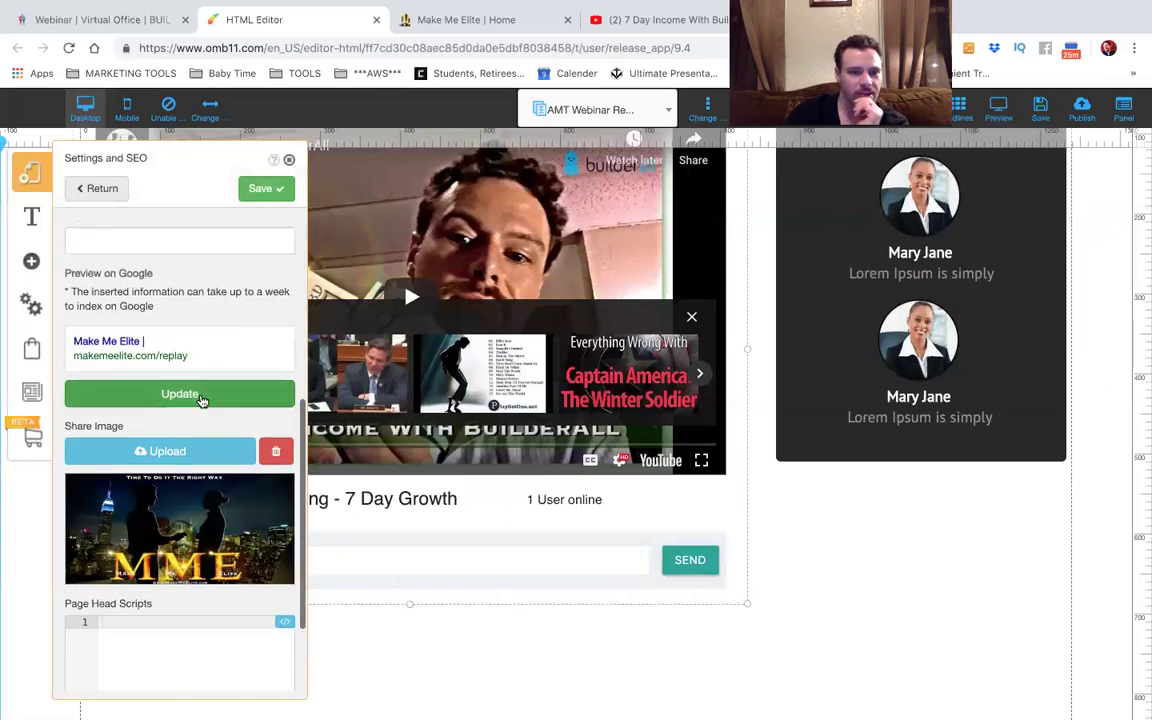
click(260, 190)
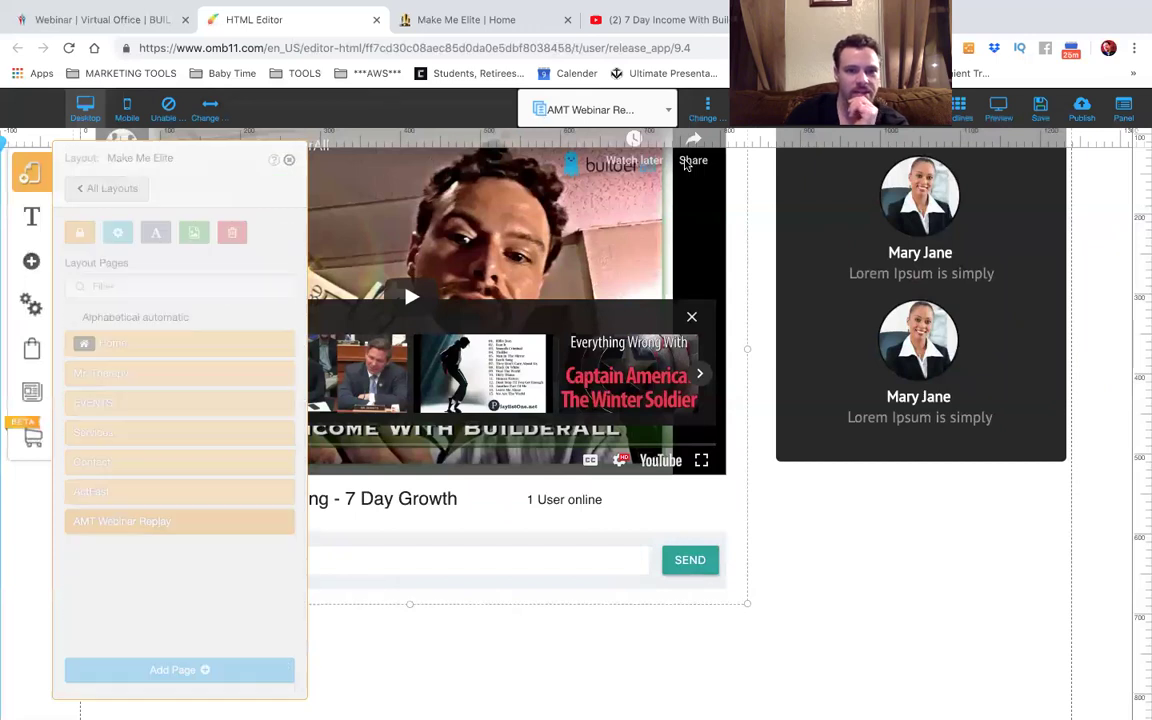
Save and publish the website with the new replay page settings, then close the layout page list.
click(1046, 108)
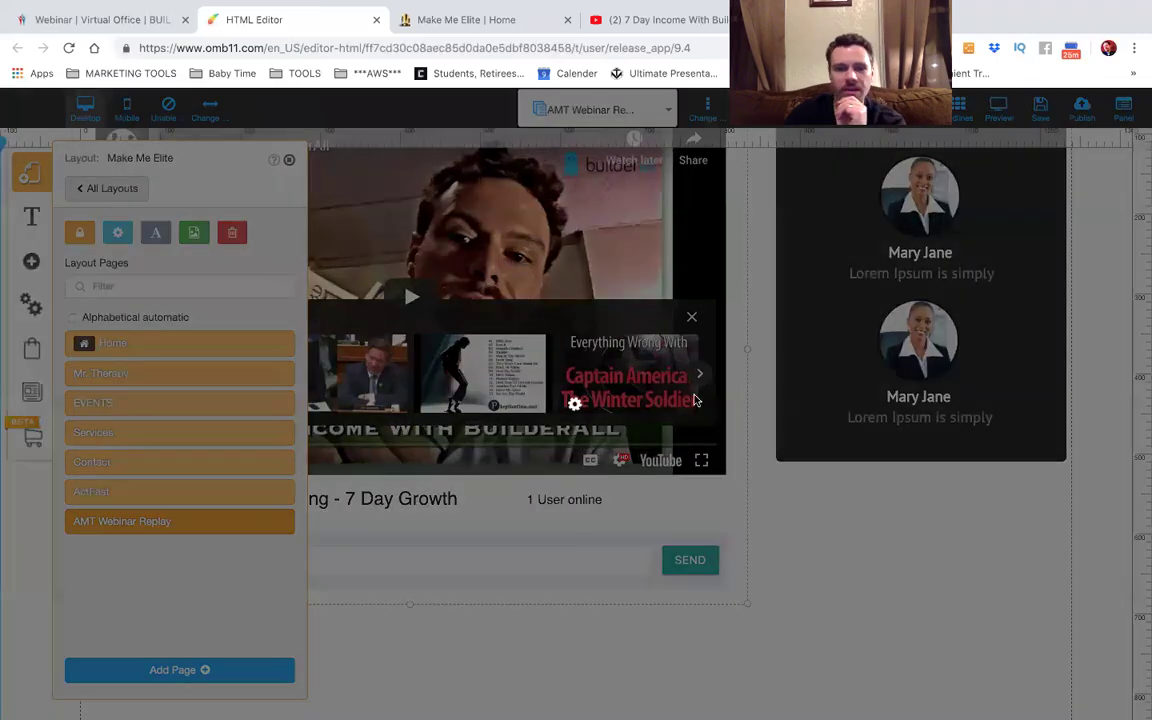
click(762, 566)
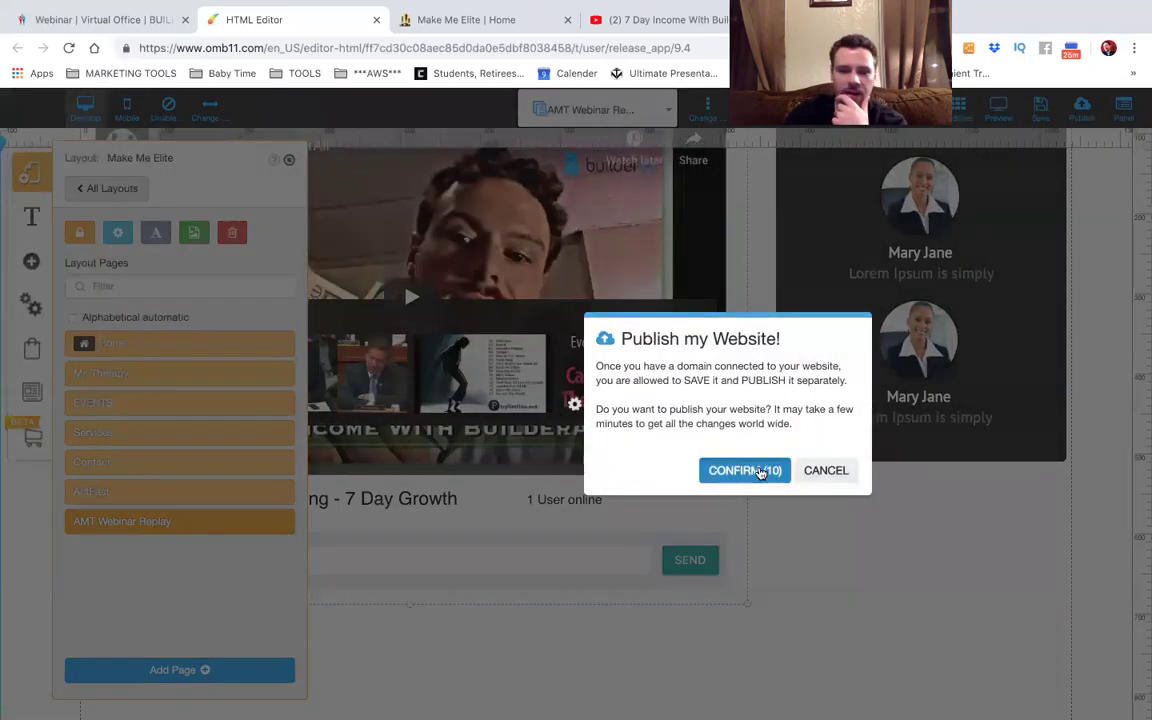
click(754, 470)
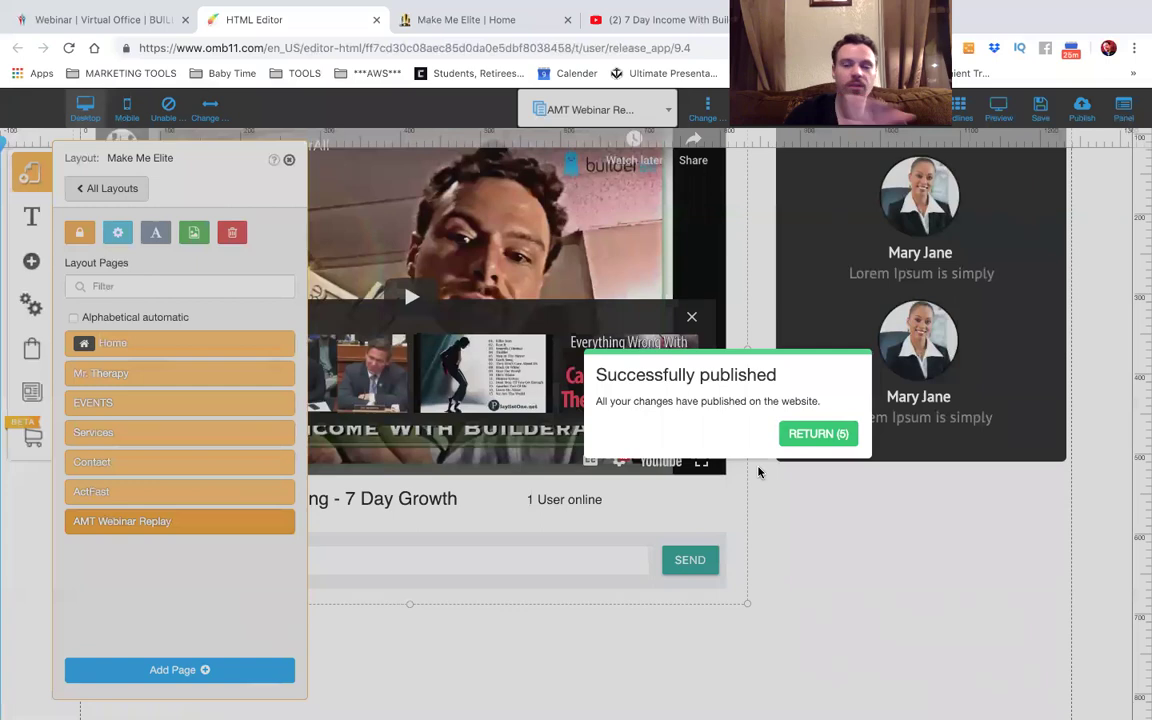
click(803, 436)
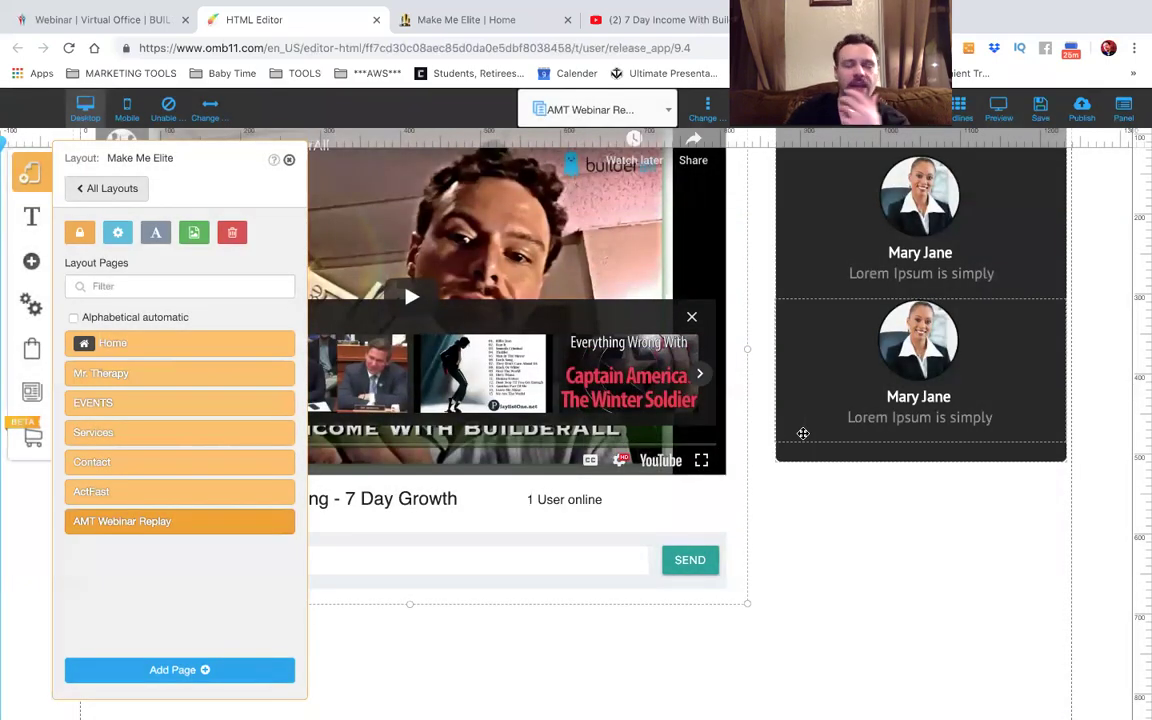
click(290, 162)
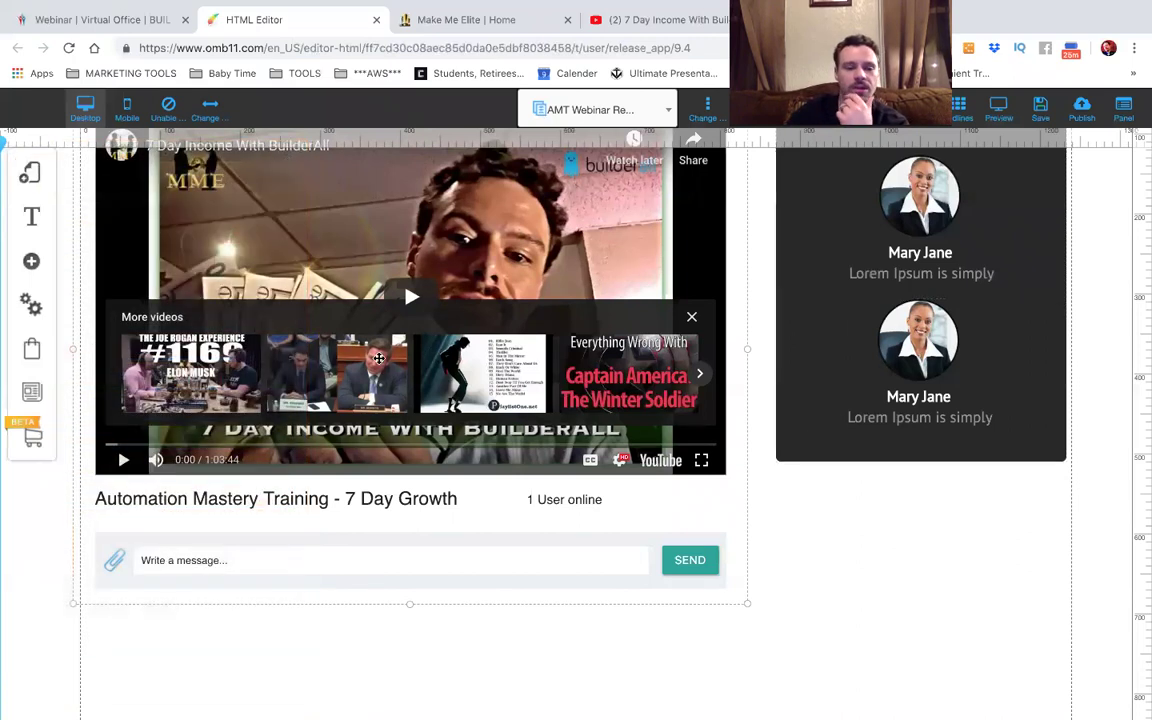
In the mobile version of the page, move the dark presenter panel down and place the webinar element below the header.
scroll(382, 356, up, 2)
scroll(526, 385, down, 5)
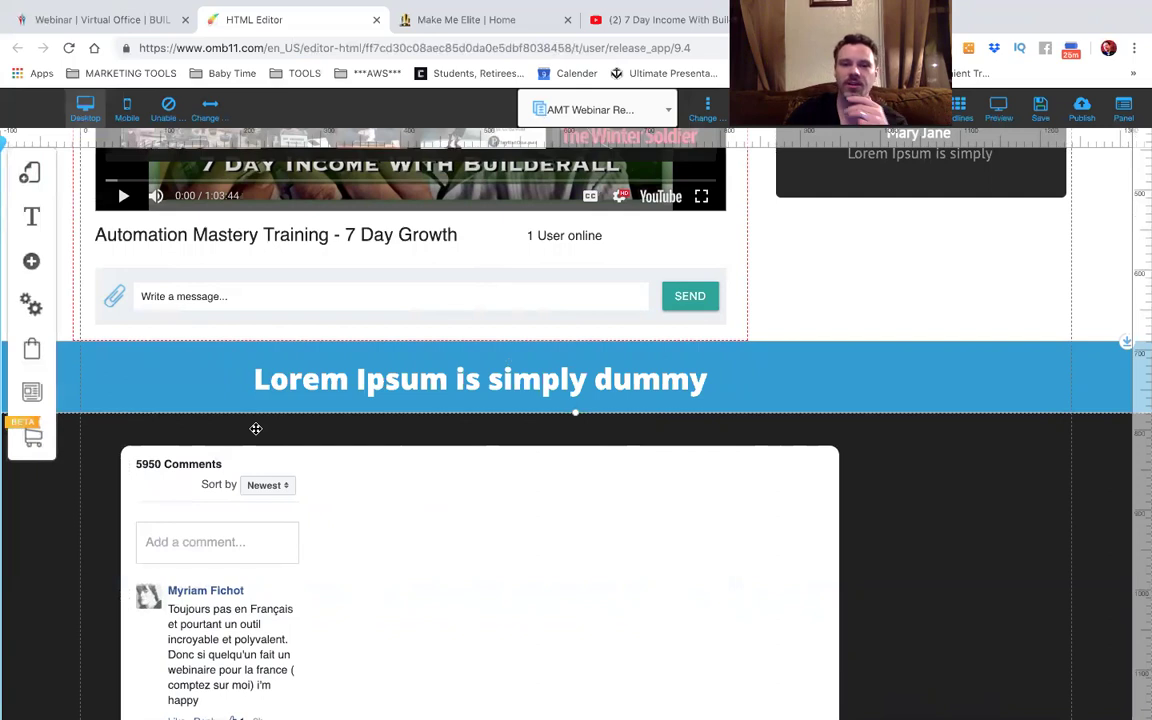
scroll(256, 428, up, 2)
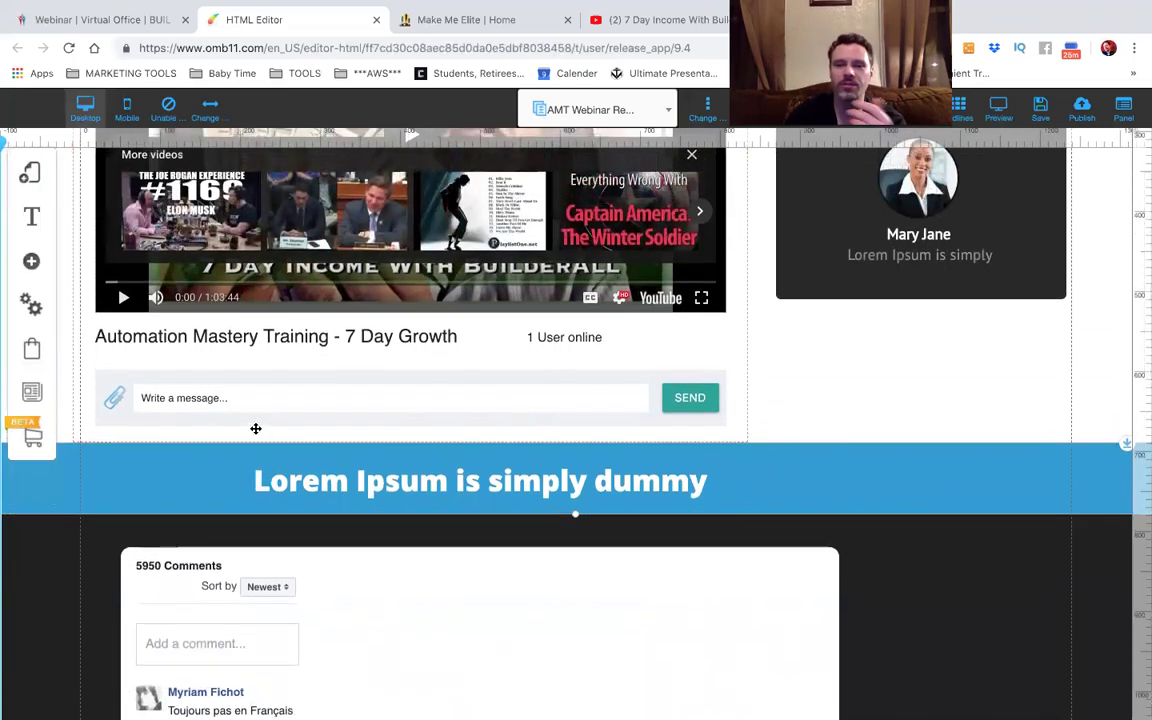
scroll(256, 428, up, 1)
scroll(256, 428, up, 5)
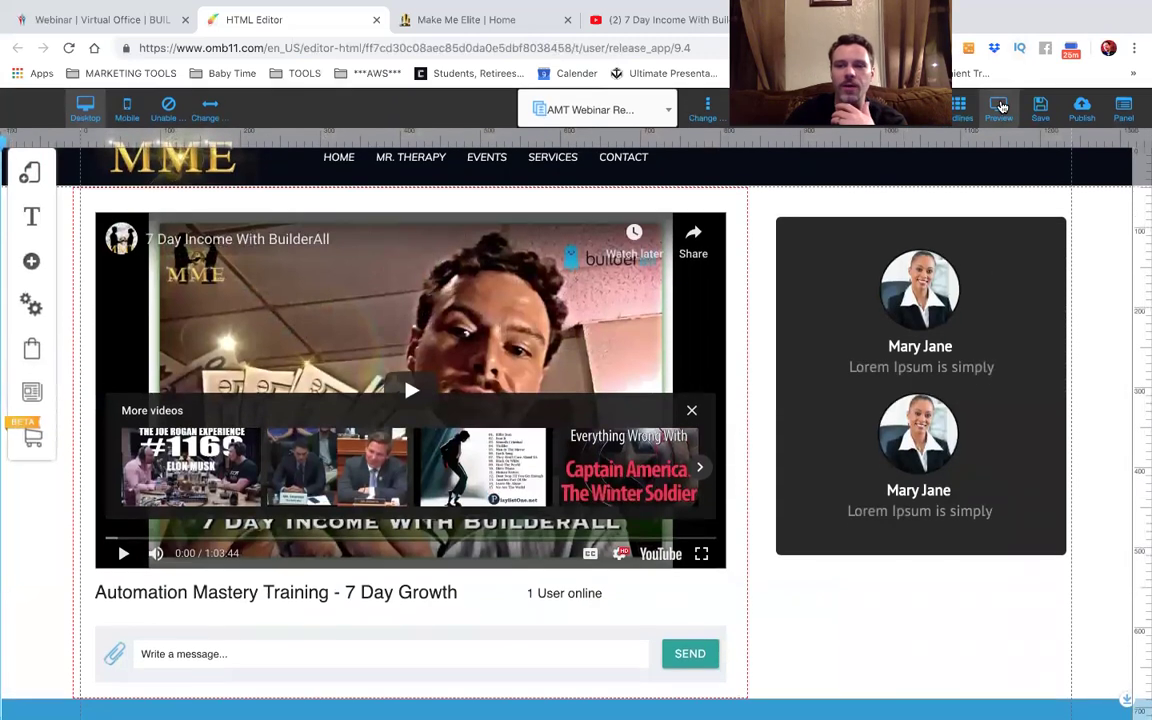
click(127, 106)
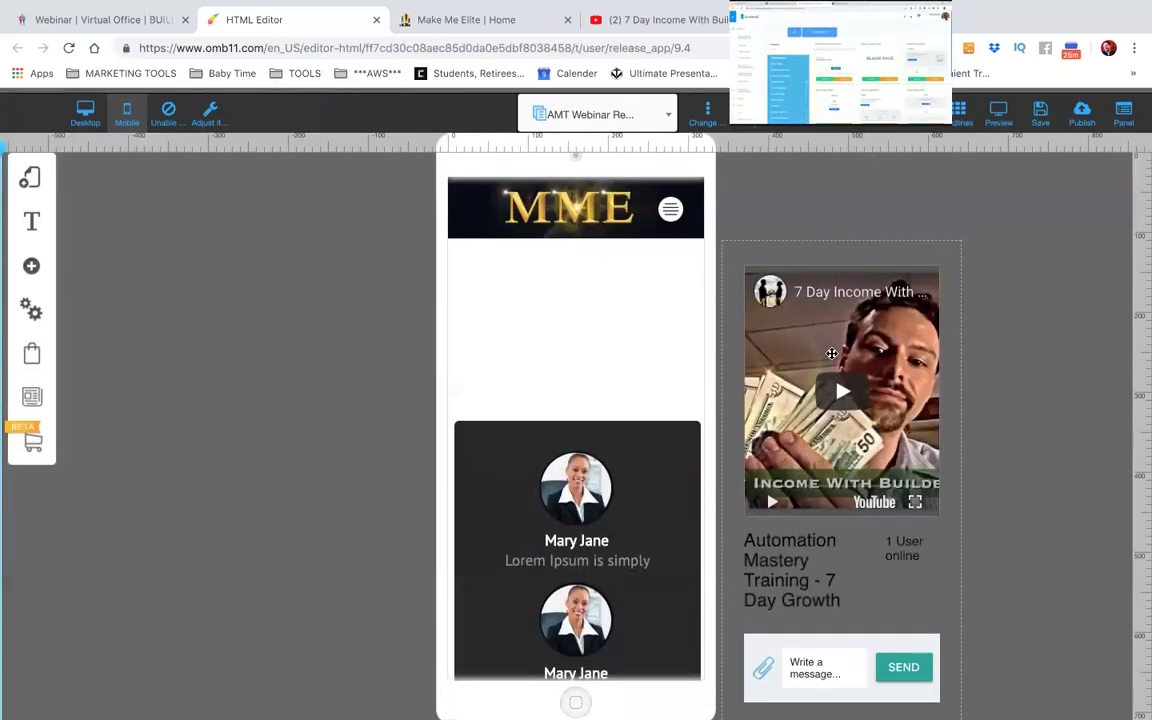
drag(678, 418, 682, 692)
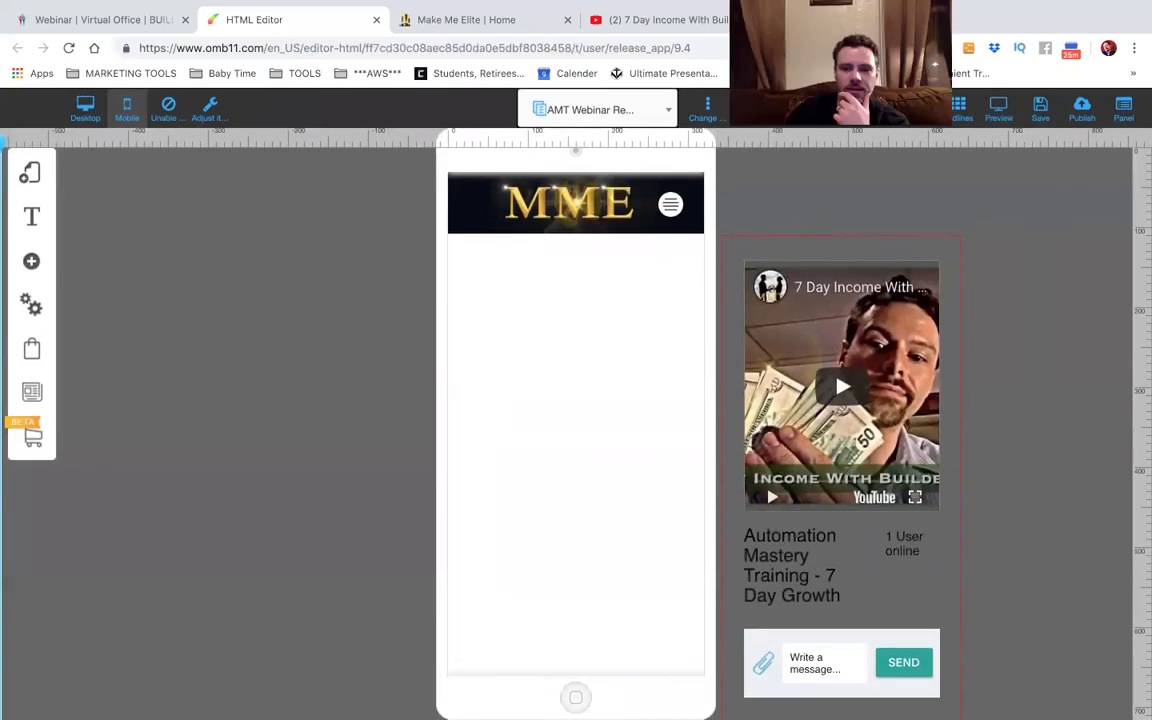
drag(889, 358, 723, 249)
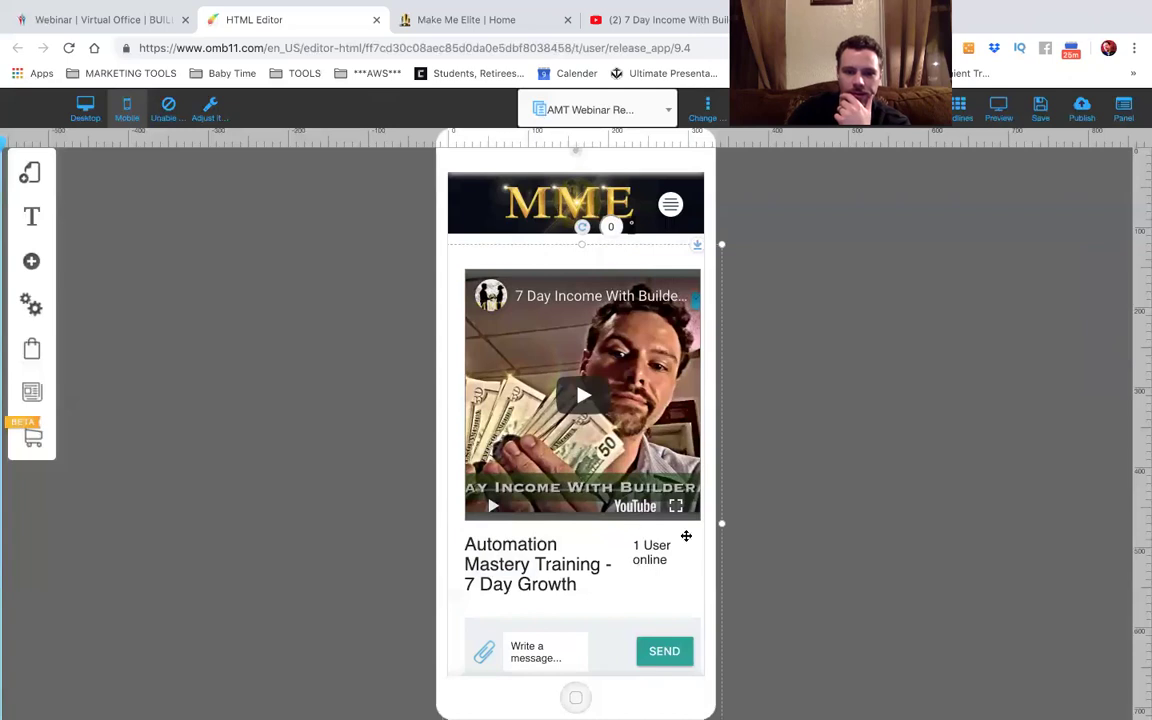
Resize the mobile webinar element to about 367 by 280 and position it just below the header at about X -22, Y 2.
drag(721, 510, 865, 481)
mouse_move(960, 512)
mouse_down()
mouse_move(1039, 504)
mouse_move(1026, 517)
mouse_move(973, 512)
mouse_up()
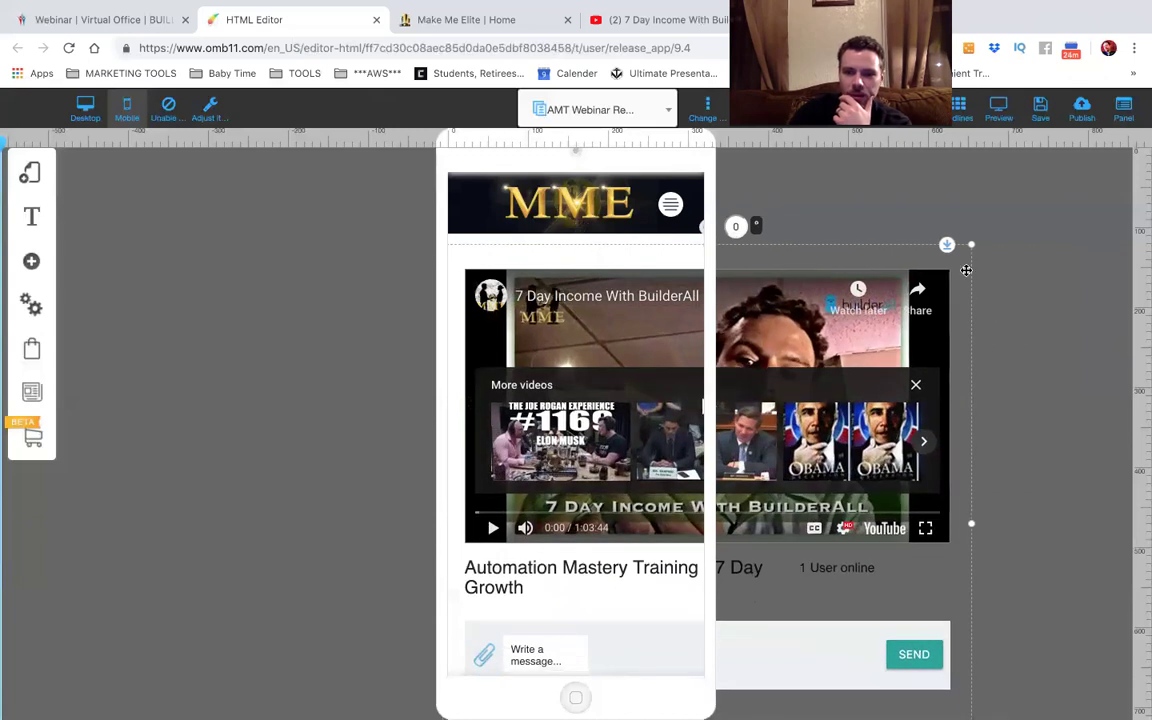
drag(969, 246, 800, 565)
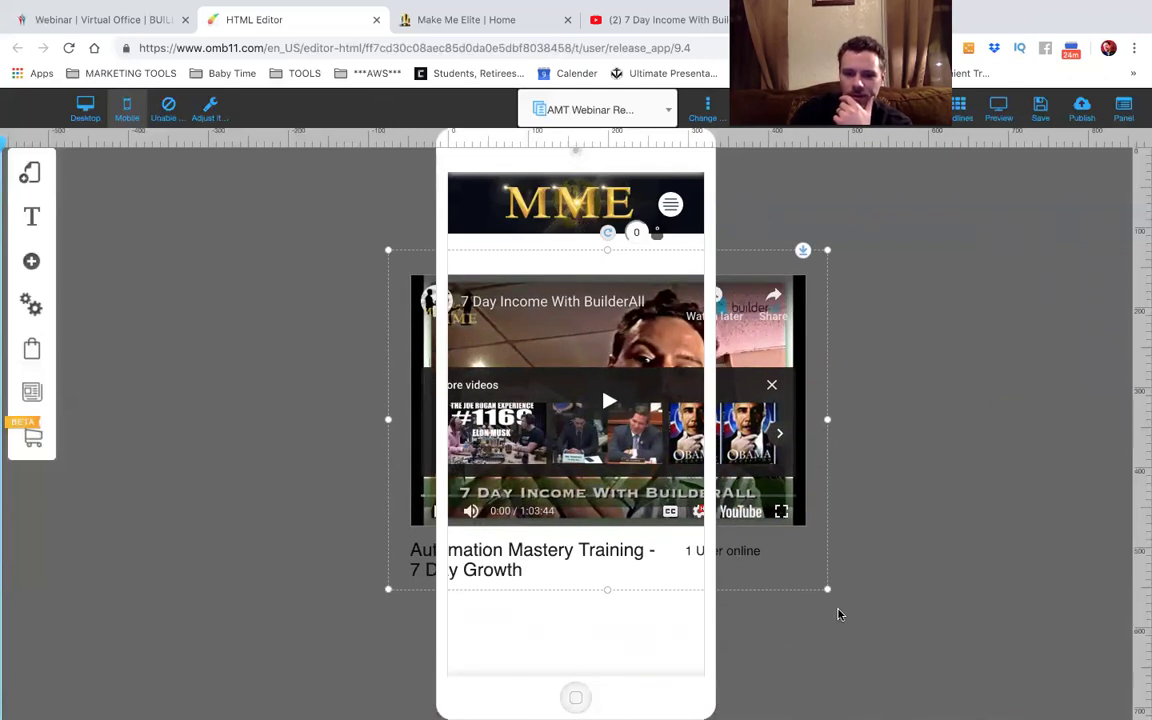
drag(727, 550, 779, 591)
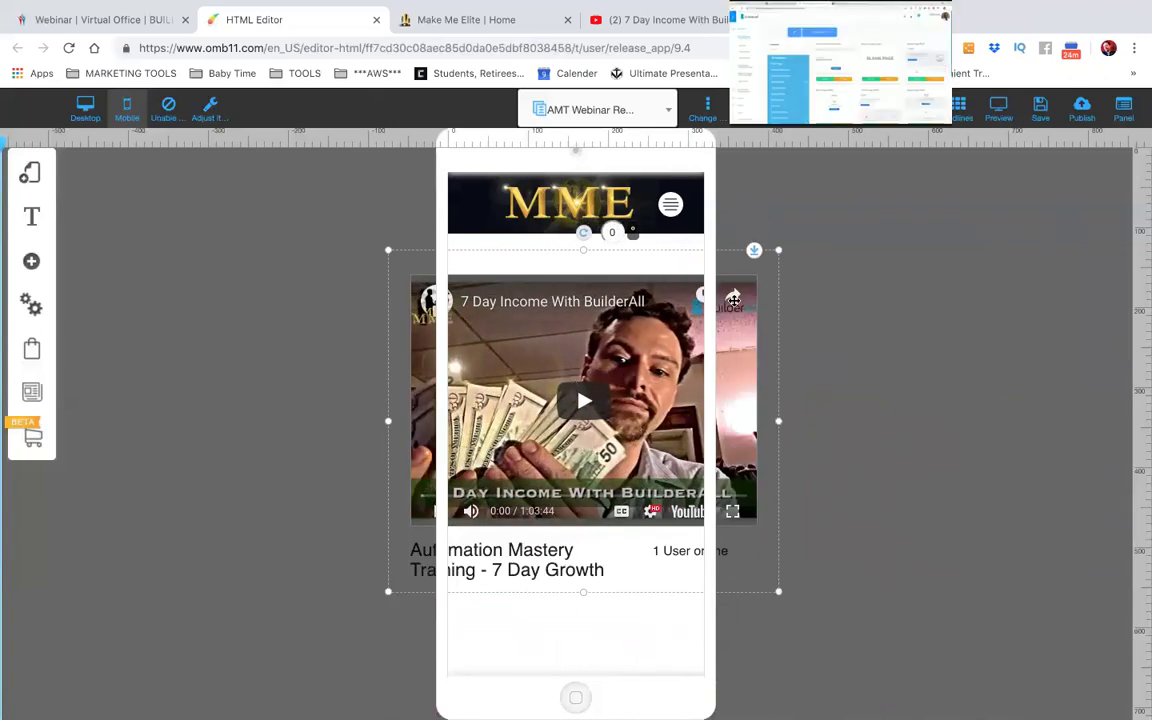
drag(779, 251, 680, 368)
drag(587, 468, 633, 341)
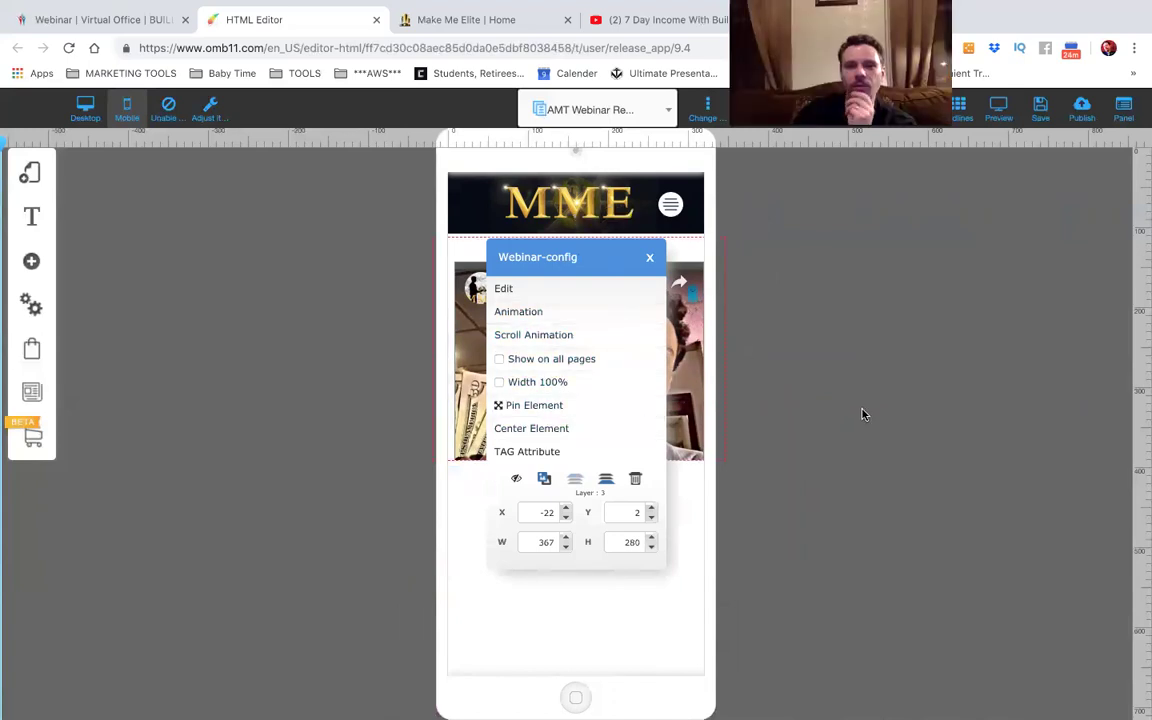
click(864, 411)
click(662, 352)
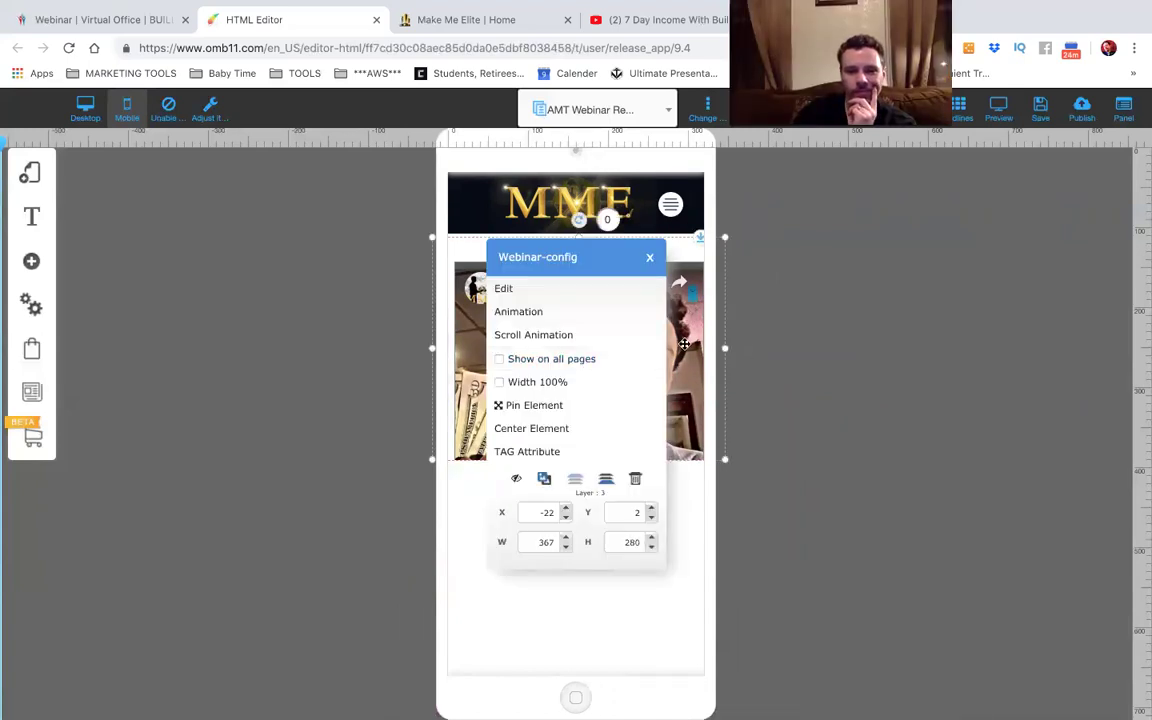
click(780, 340)
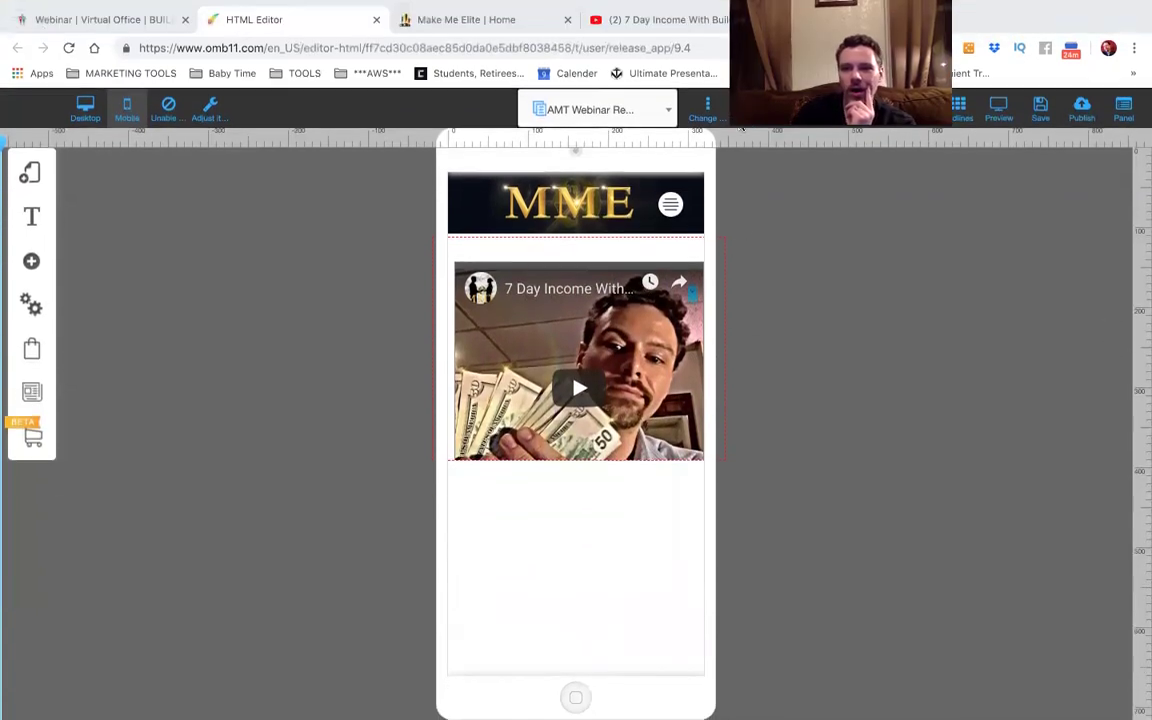
Open and close the mobile webinar element's settings, and move the element lower and further left.
click(608, 372)
click(651, 332)
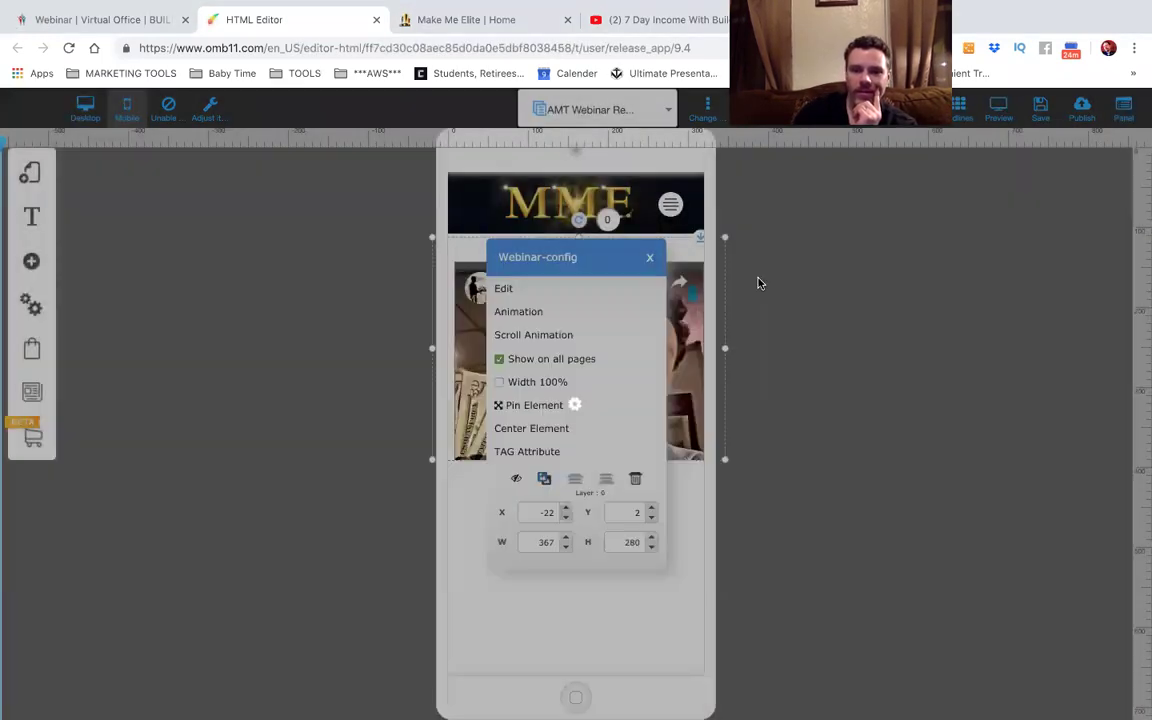
click(682, 250)
click(652, 259)
drag(689, 282, 652, 318)
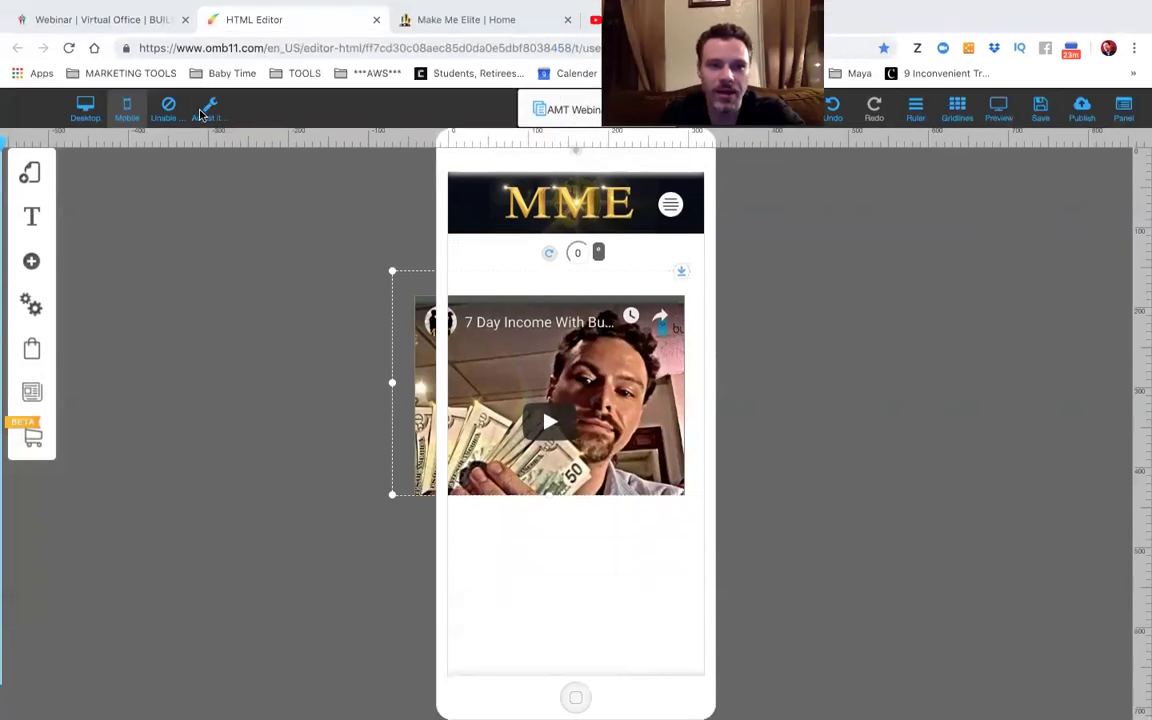
Adjust the mobile content by copying the desktop layout with the Copy Desktop option.
click(203, 108)
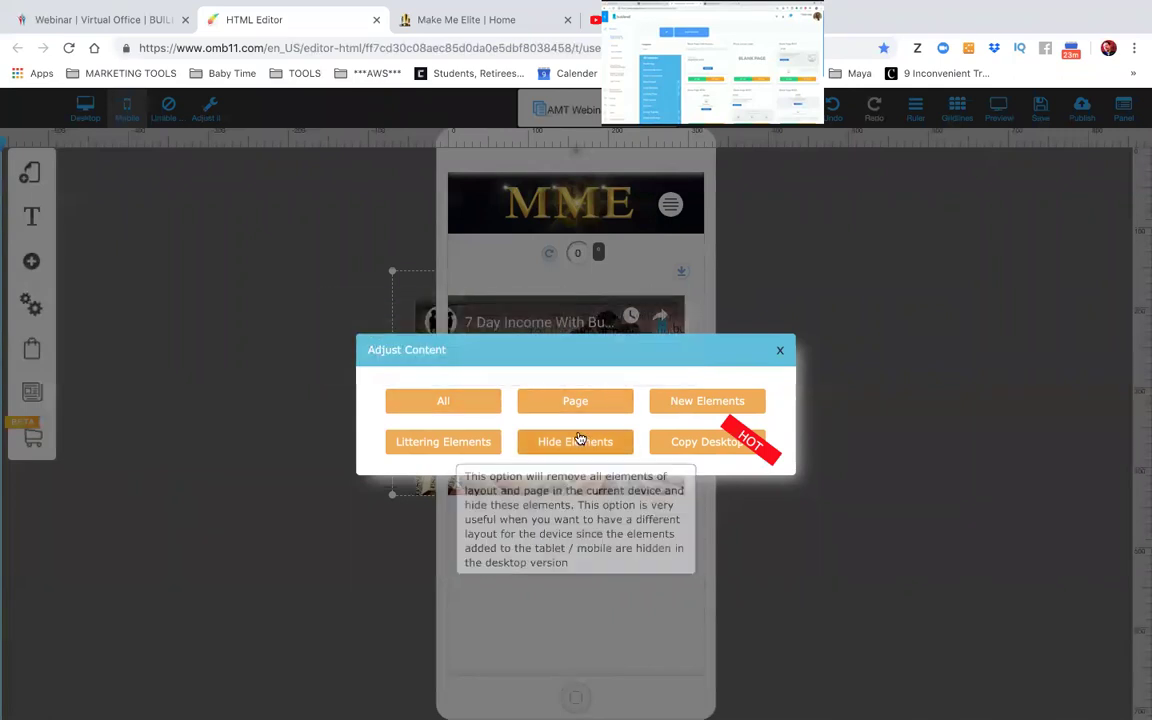
click(716, 451)
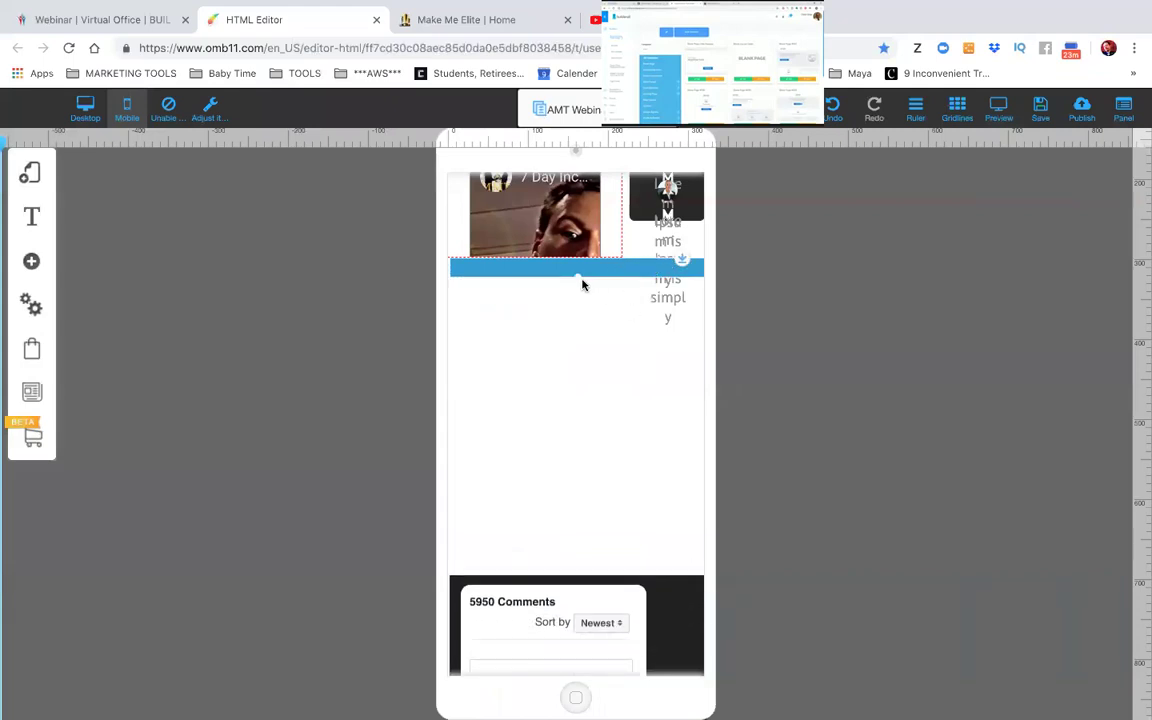
Make the blue banner taller, move its heading into it, and place the banner just above the comments section at Y 488.
drag(575, 296, 577, 321)
drag(681, 260, 641, 300)
drag(589, 489, 588, 337)
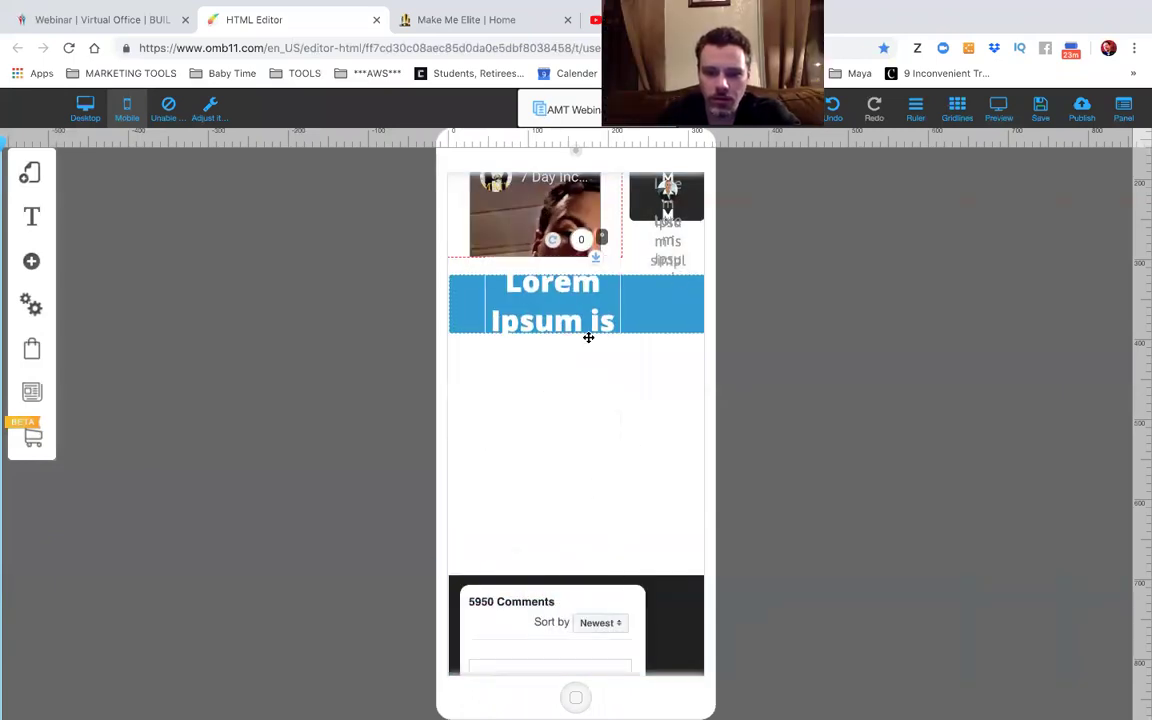
drag(650, 301, 648, 545)
right_click(648, 545)
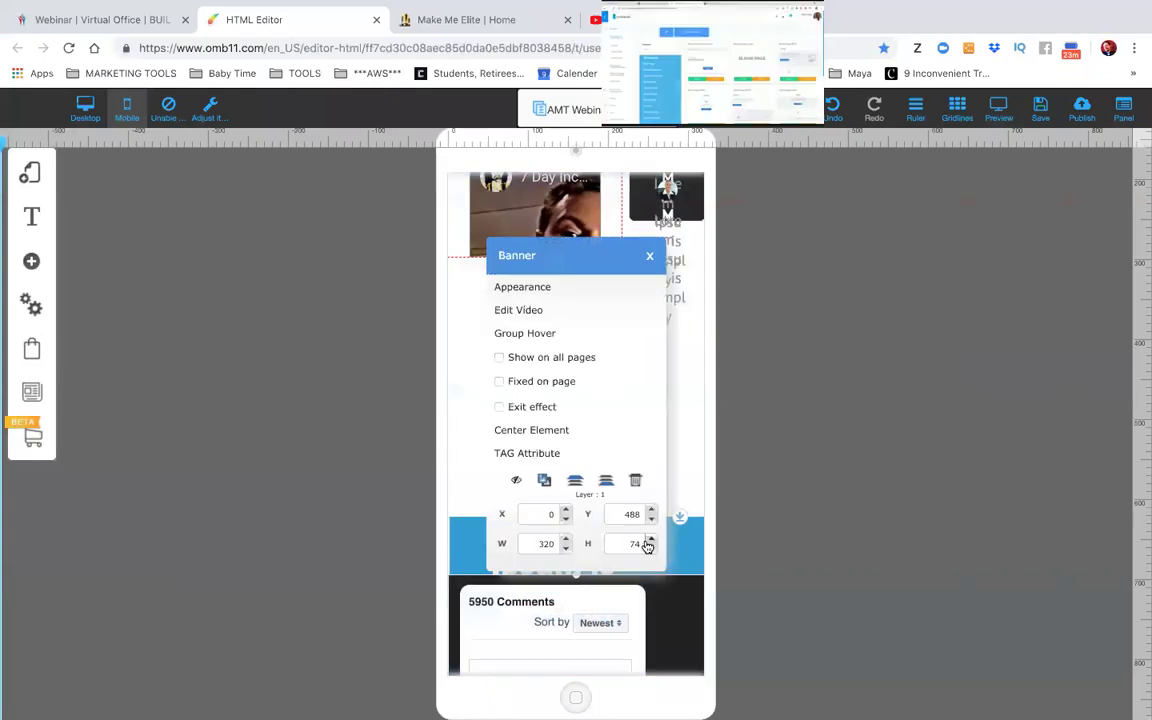
Realign only the current page's elements for mobile with the Page adjustment option.
click(210, 108)
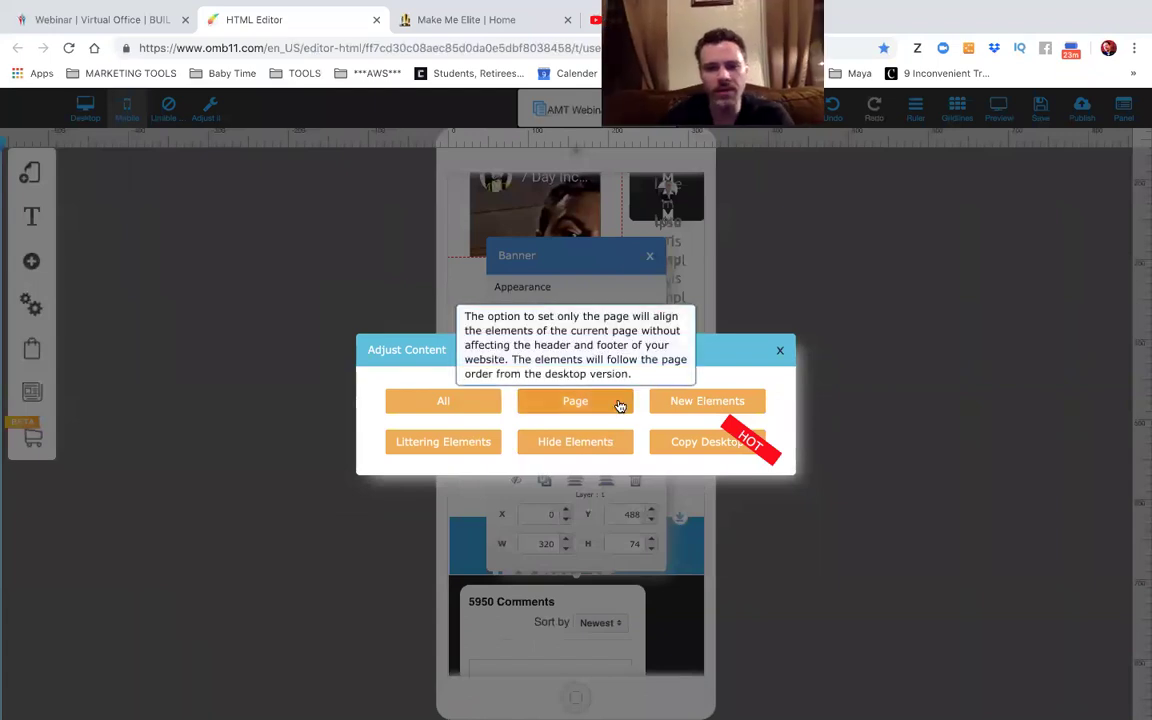
click(536, 405)
click(861, 411)
scroll(861, 411, up, 2)
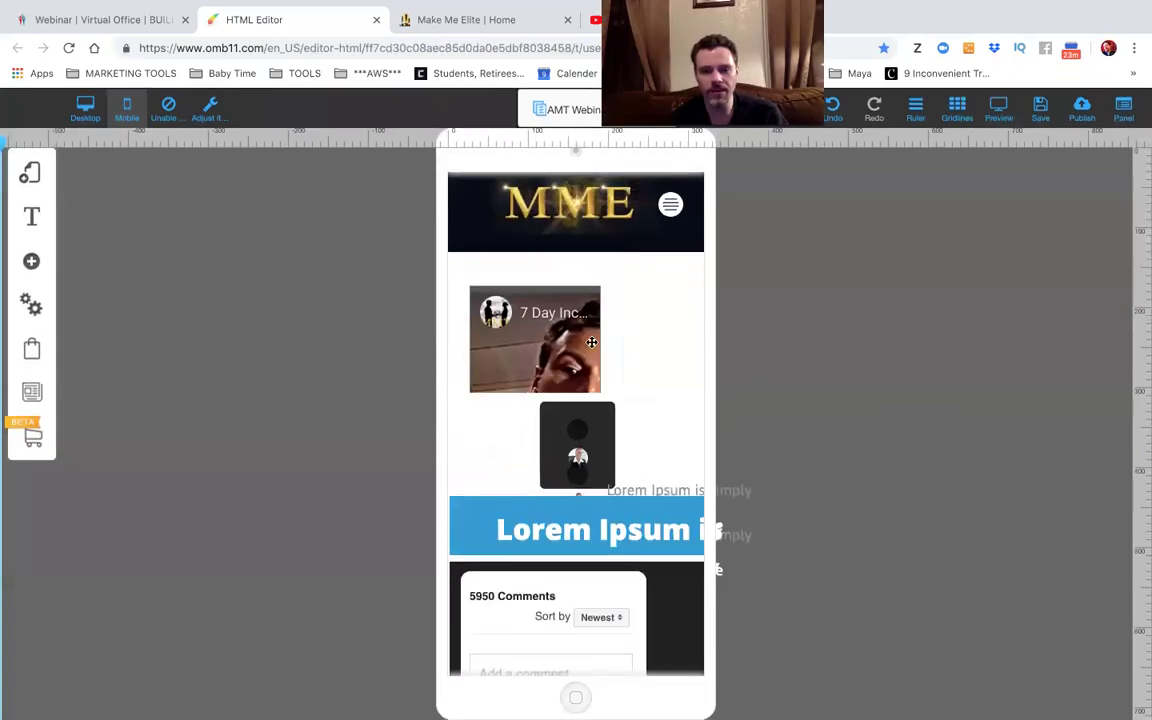
Move both dark presenter panels out of the mobile canvas into the empty area on its right.
drag(561, 399, 891, 378)
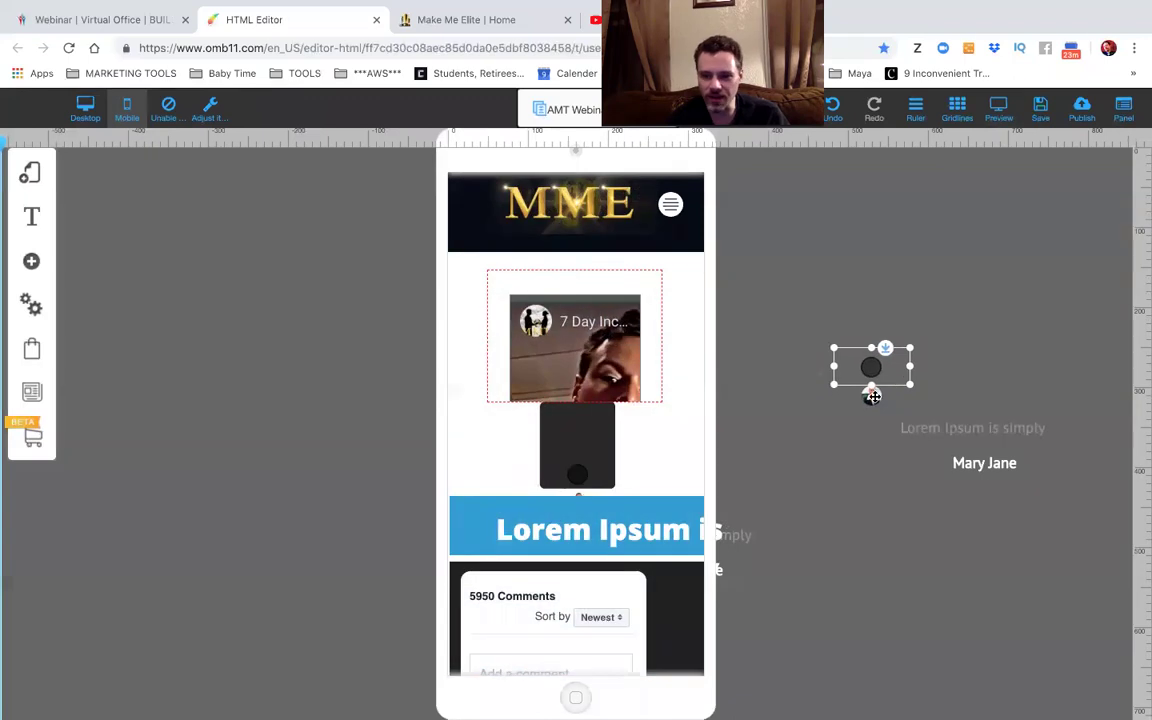
drag(599, 433, 812, 422)
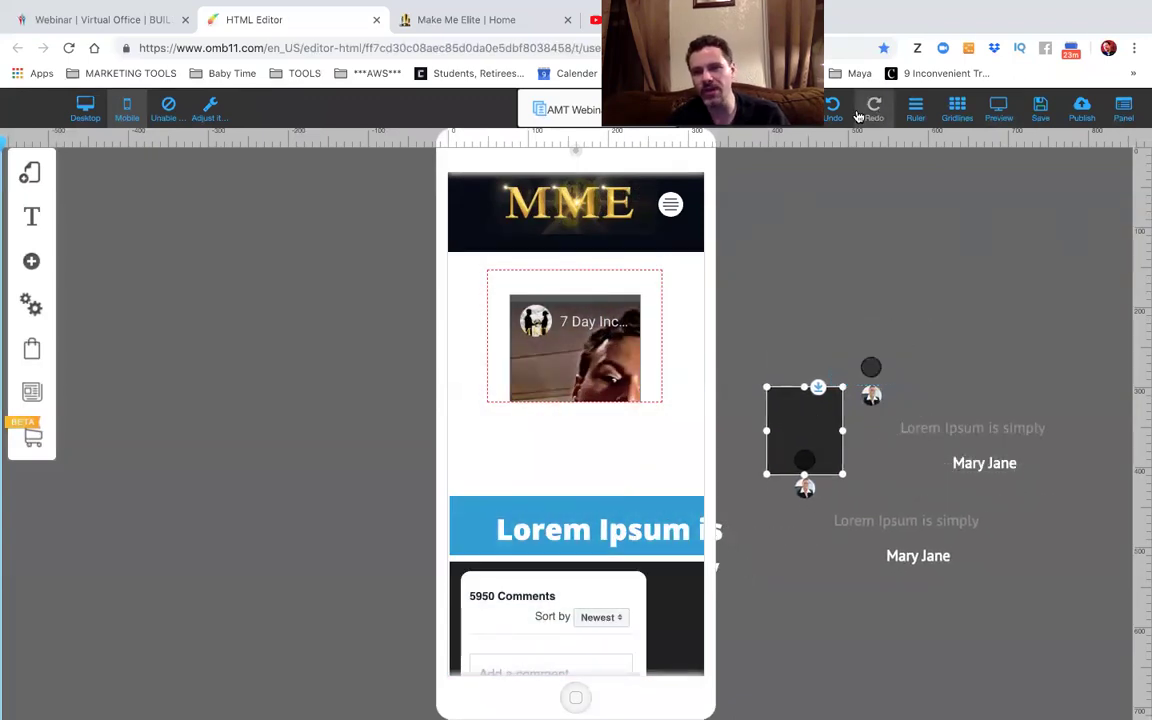
mouse_move(490, 30)
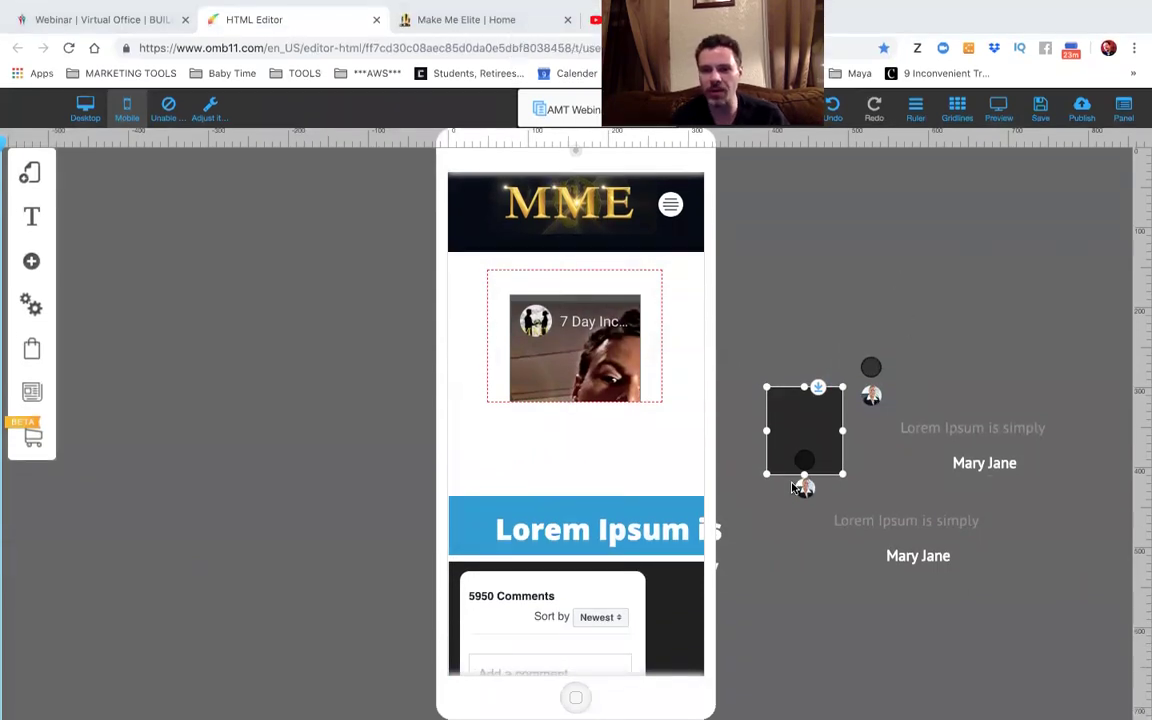
Stretch the webinar element vertically to show the whole video, and place it between the header and the blue banner.
click(614, 357)
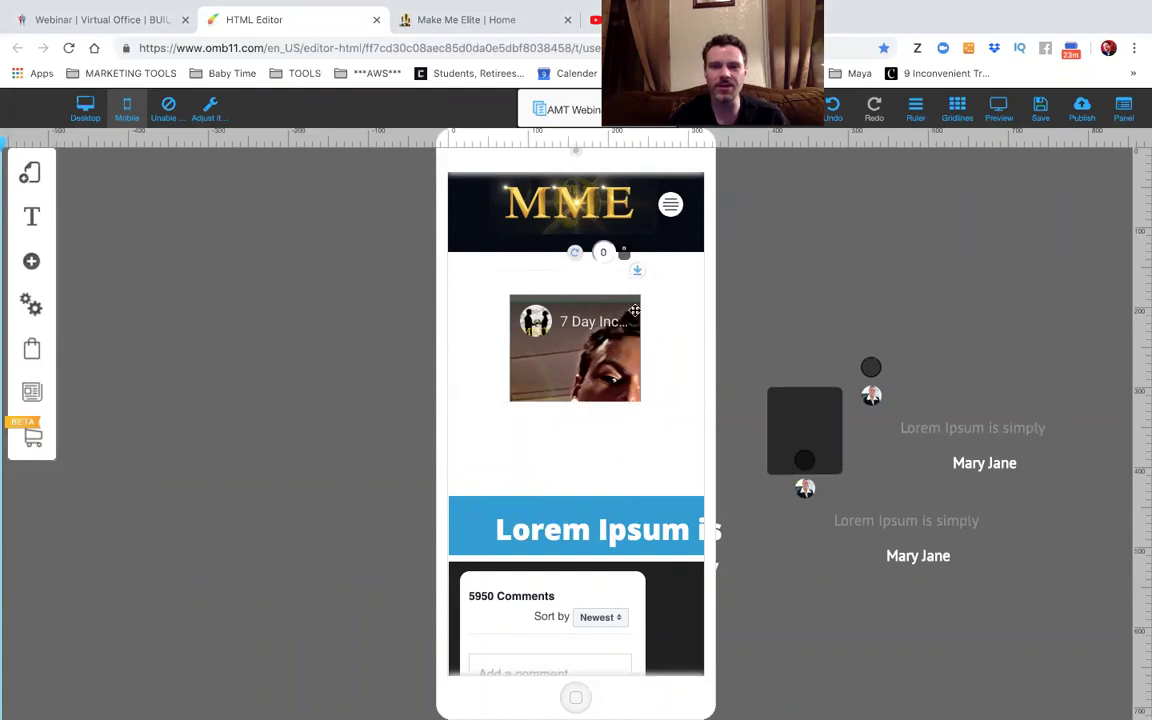
drag(639, 377, 598, 362)
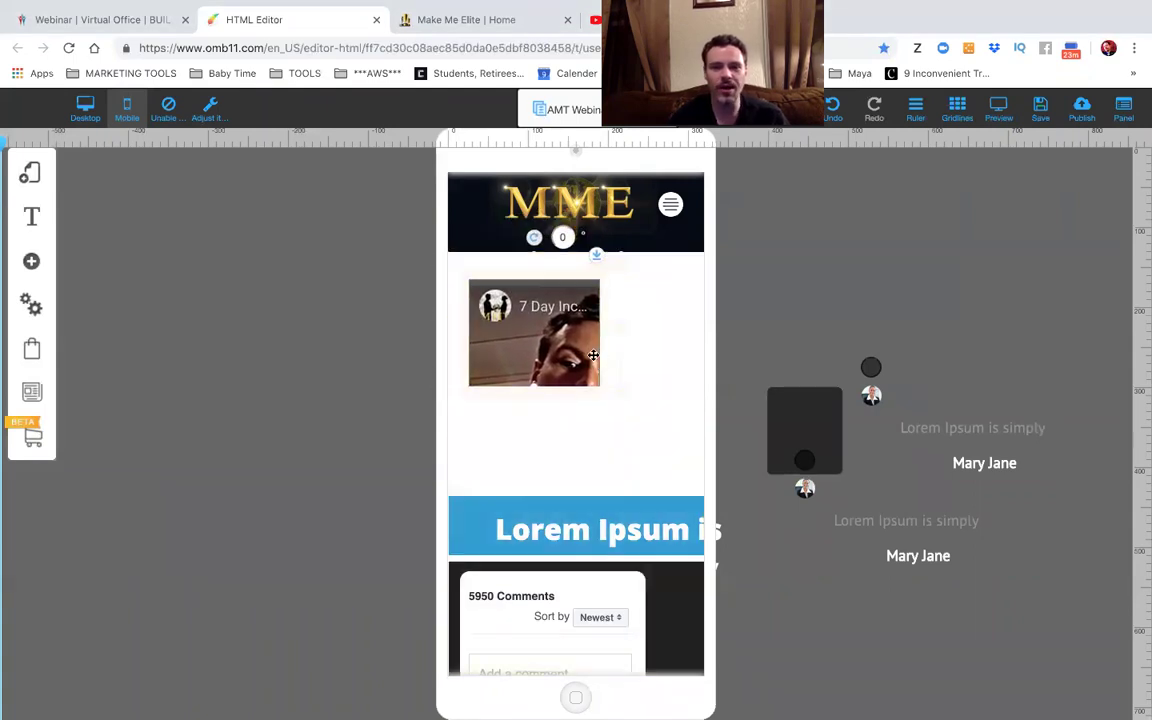
click(632, 250)
click(581, 356)
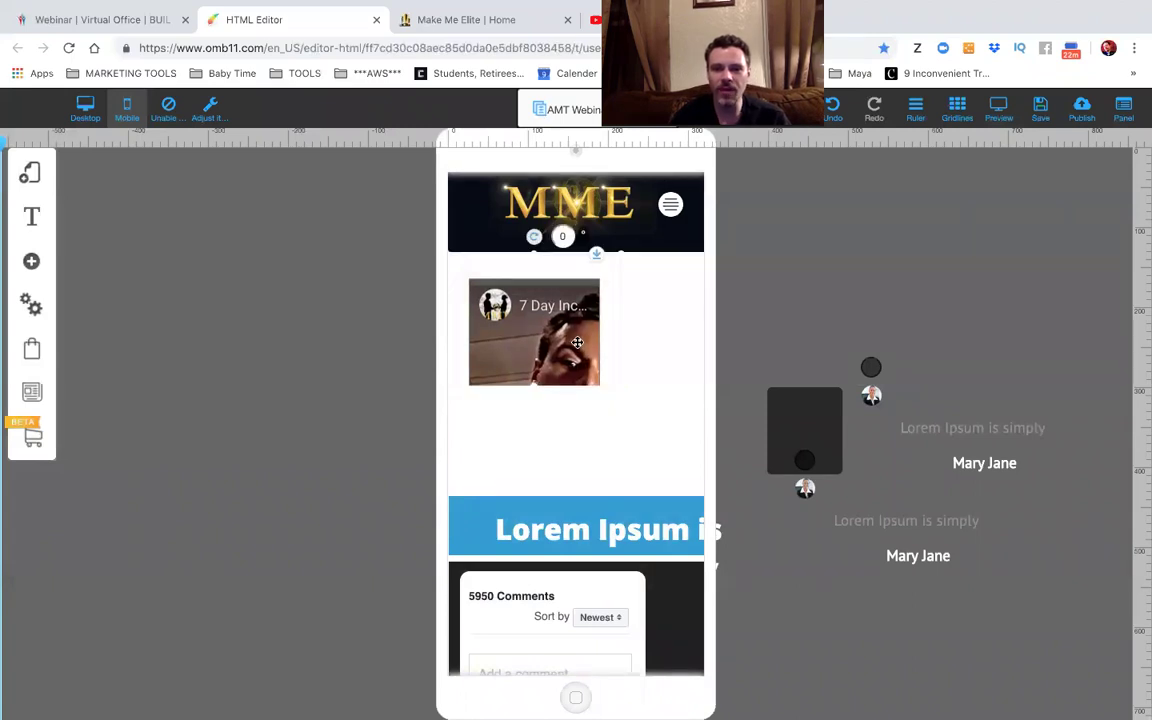
mouse_move(618, 383)
mouse_down()
mouse_move(741, 450)
mouse_move(619, 385)
mouse_up()
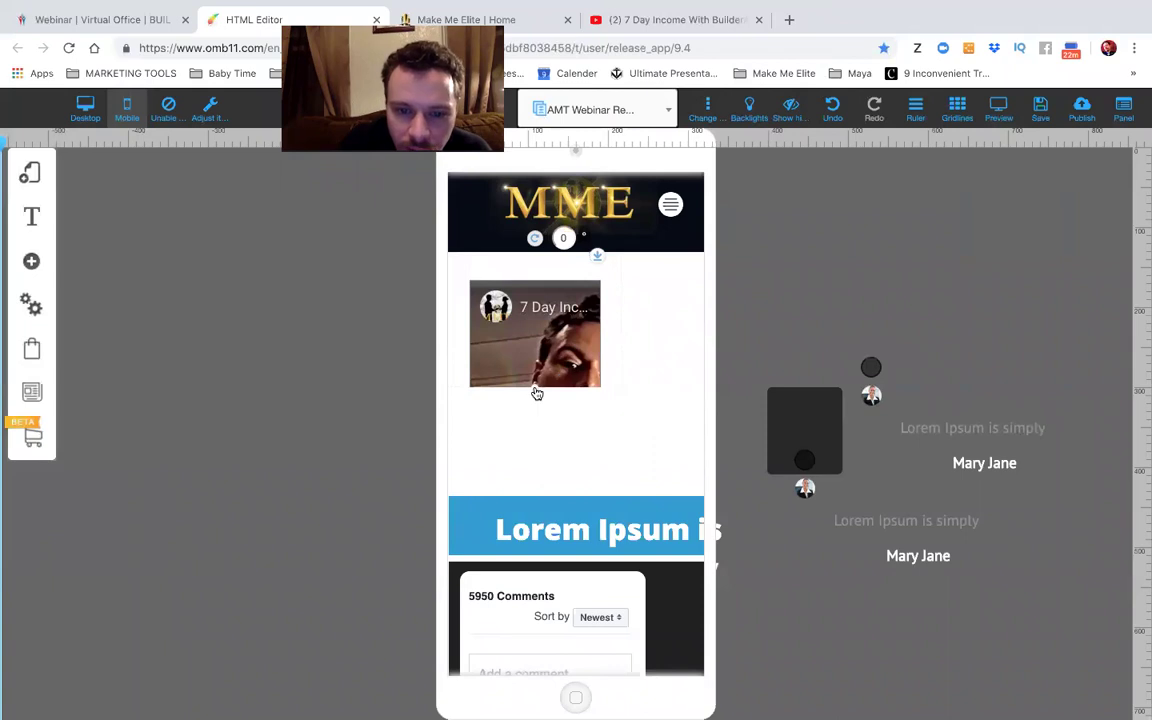
drag(535, 388, 530, 508)
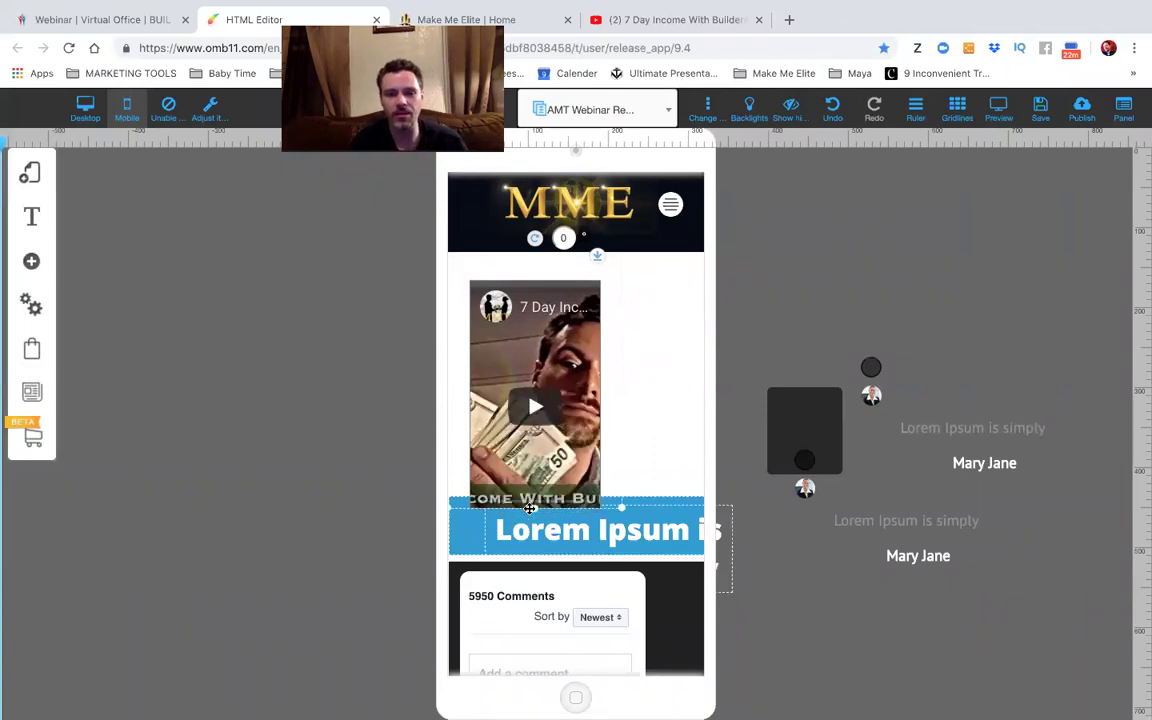
drag(535, 361, 523, 339)
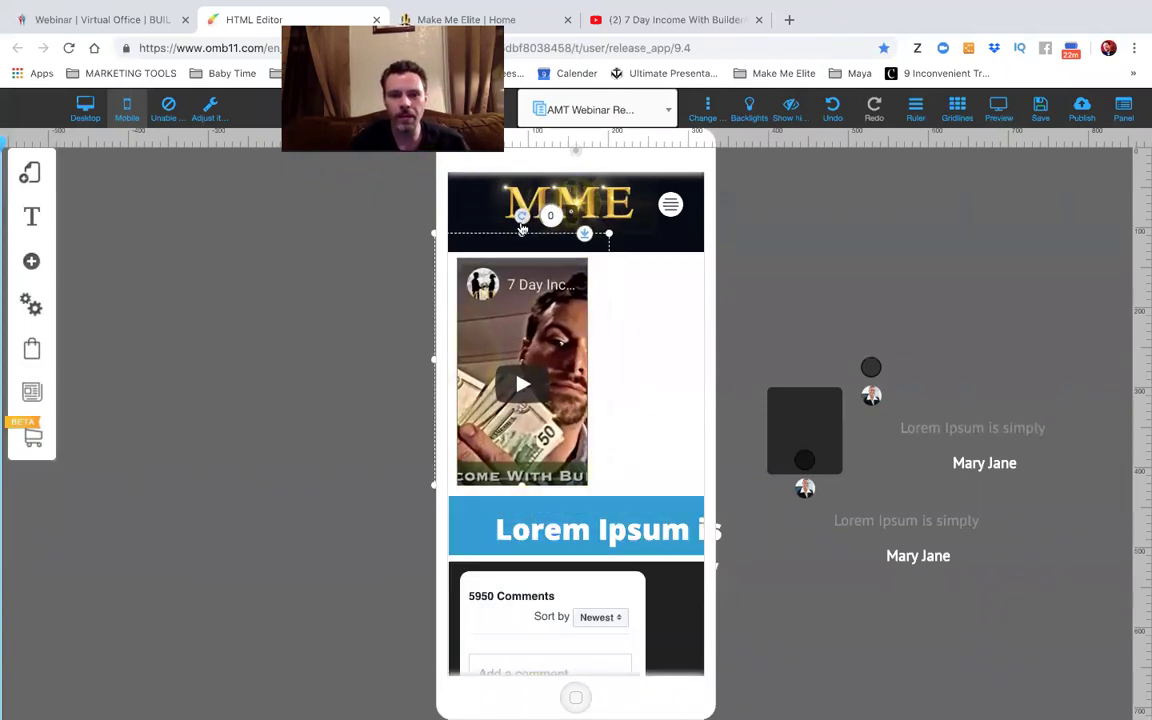
drag(522, 234, 522, 193)
drag(526, 282, 532, 299)
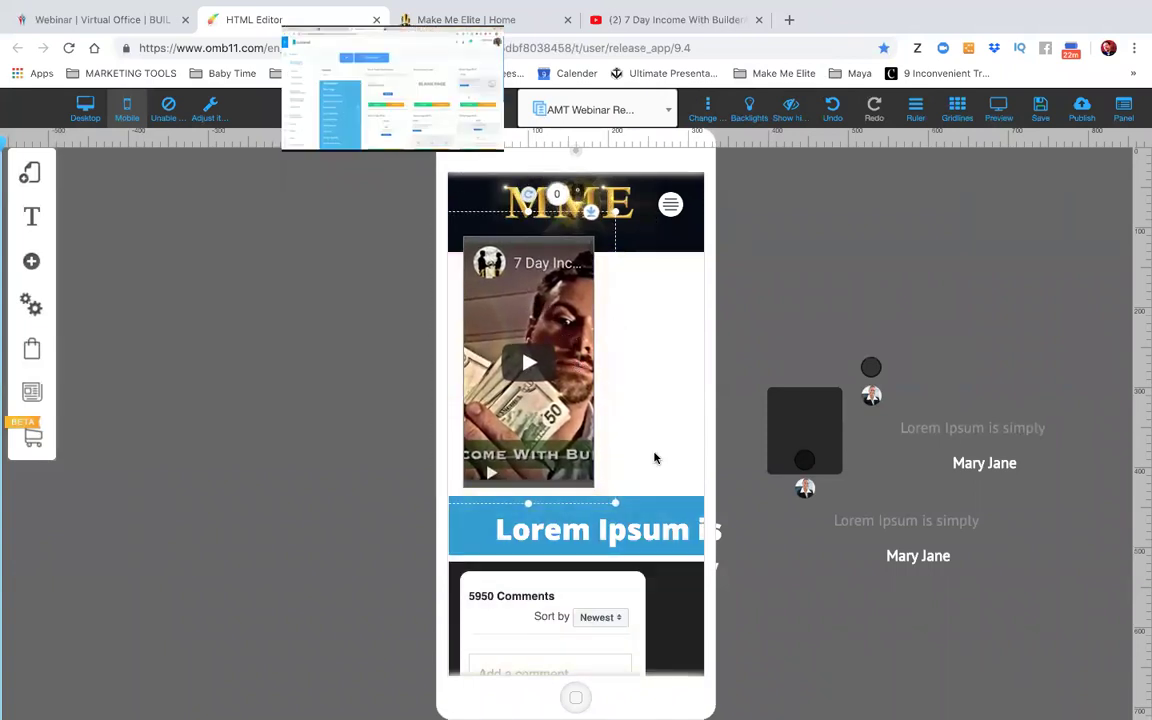
Move the blue banner and the content beneath it down, and position the webinar element clear below the header.
click(672, 503)
drag(683, 497, 679, 633)
drag(554, 424, 566, 475)
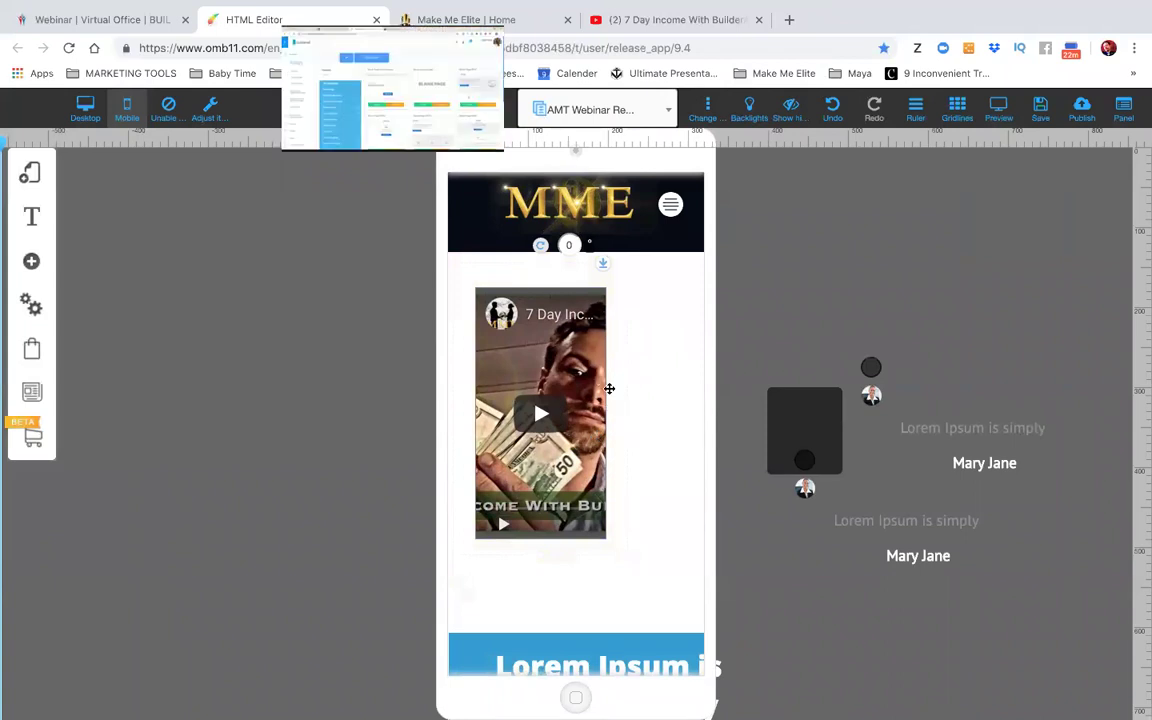
Shift the webinar element right and extend its left edge so the video spans the mobile page width.
drag(583, 428, 663, 431)
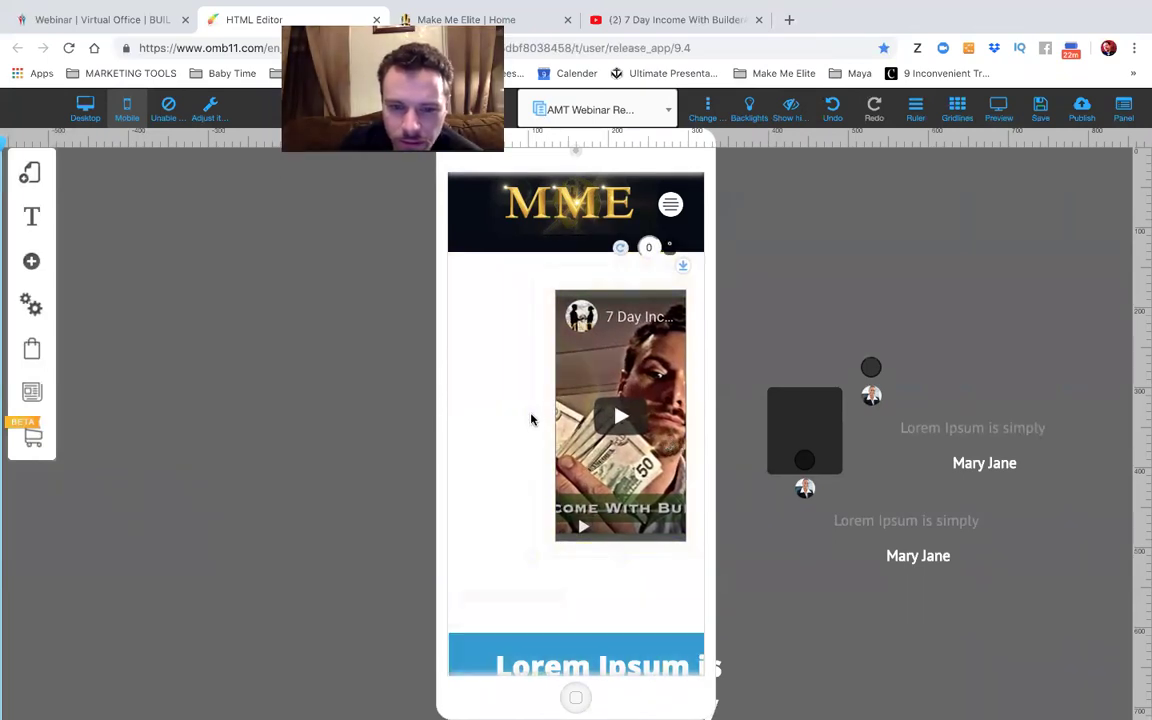
drag(534, 417, 556, 232)
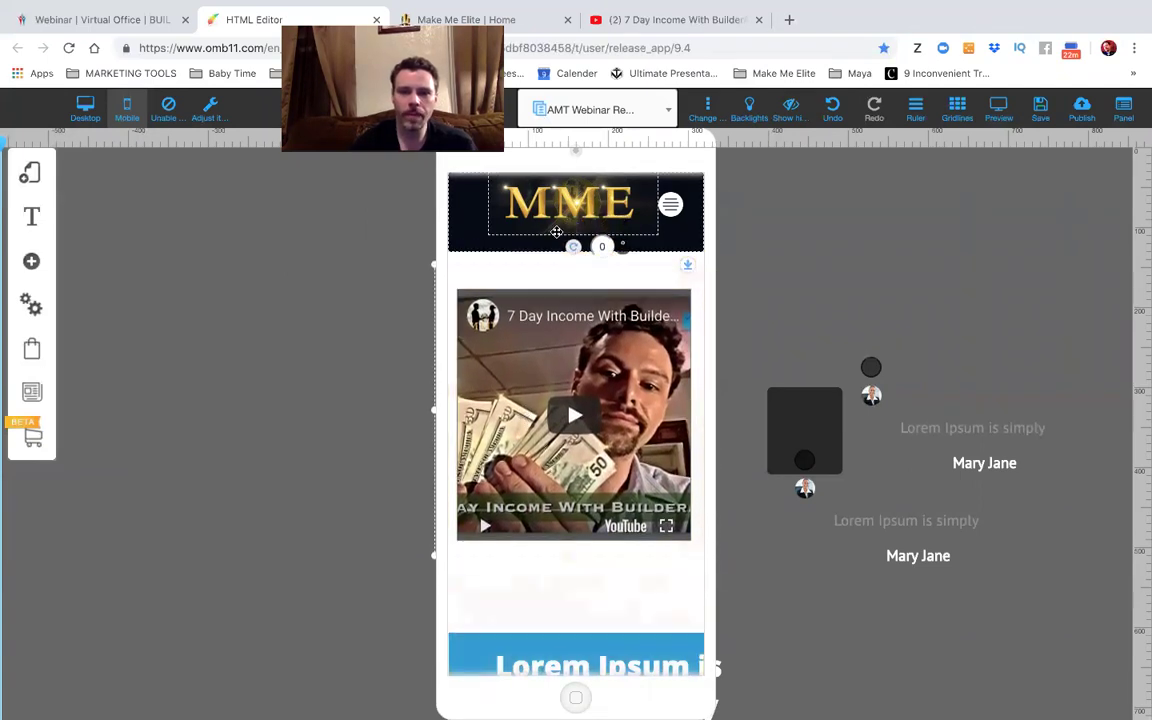
click(540, 243)
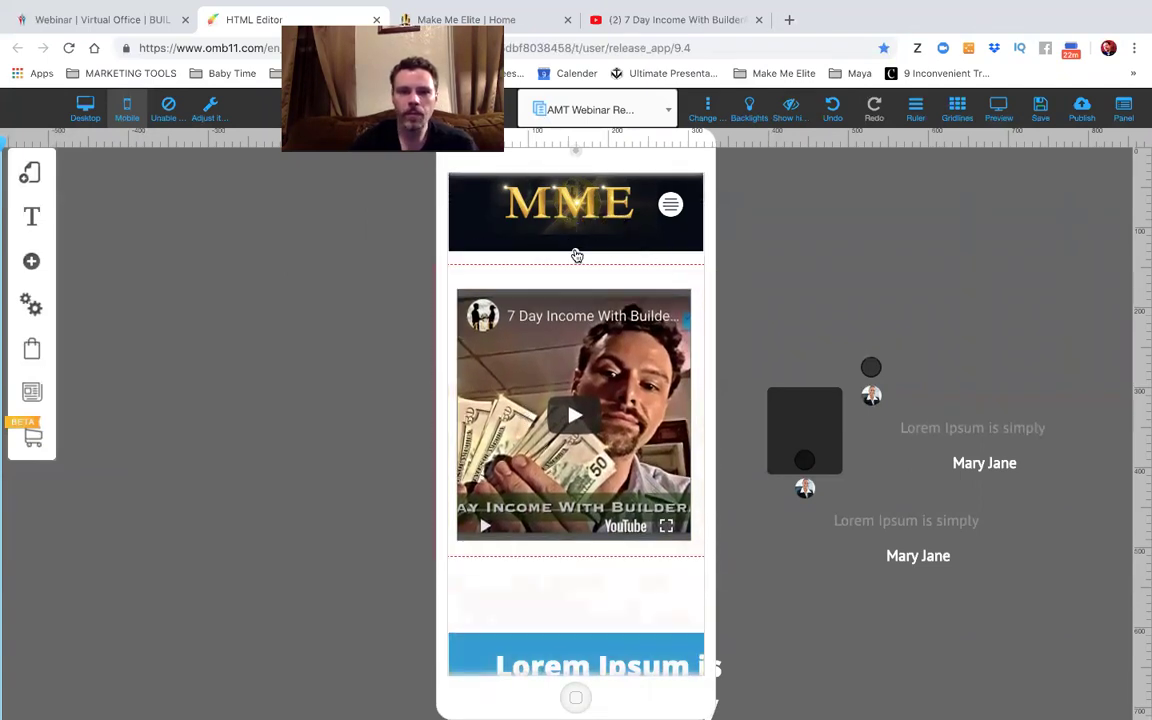
Fit the Lorem Ipsum heading text box within the width of the blue banner.
scroll(577, 256, down, 1)
scroll(622, 405, down, 5)
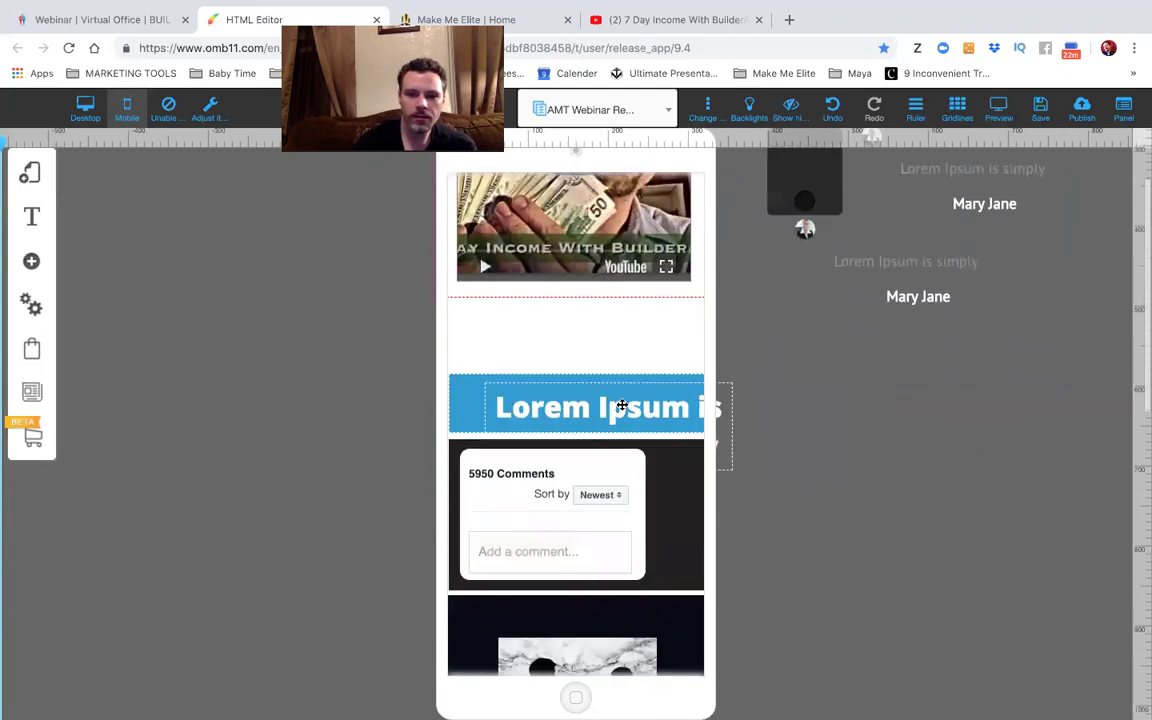
click(590, 392)
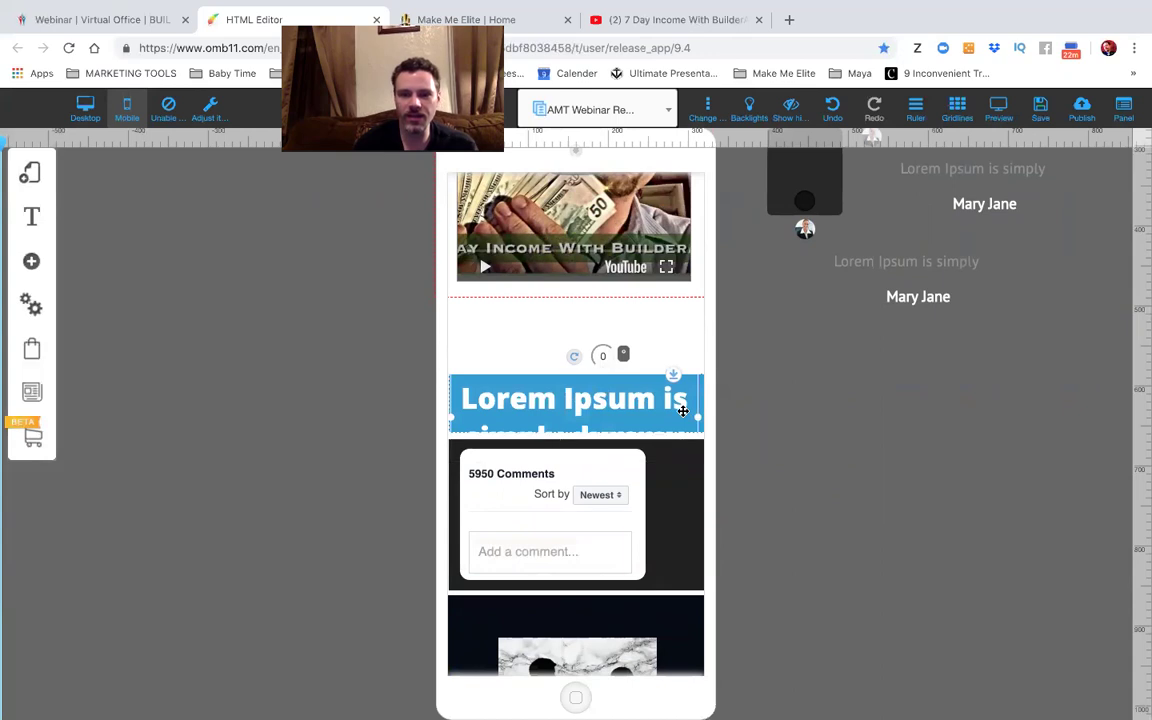
Extend the dark background of the comments section down to meet the footer.
scroll(620, 416, down, 6)
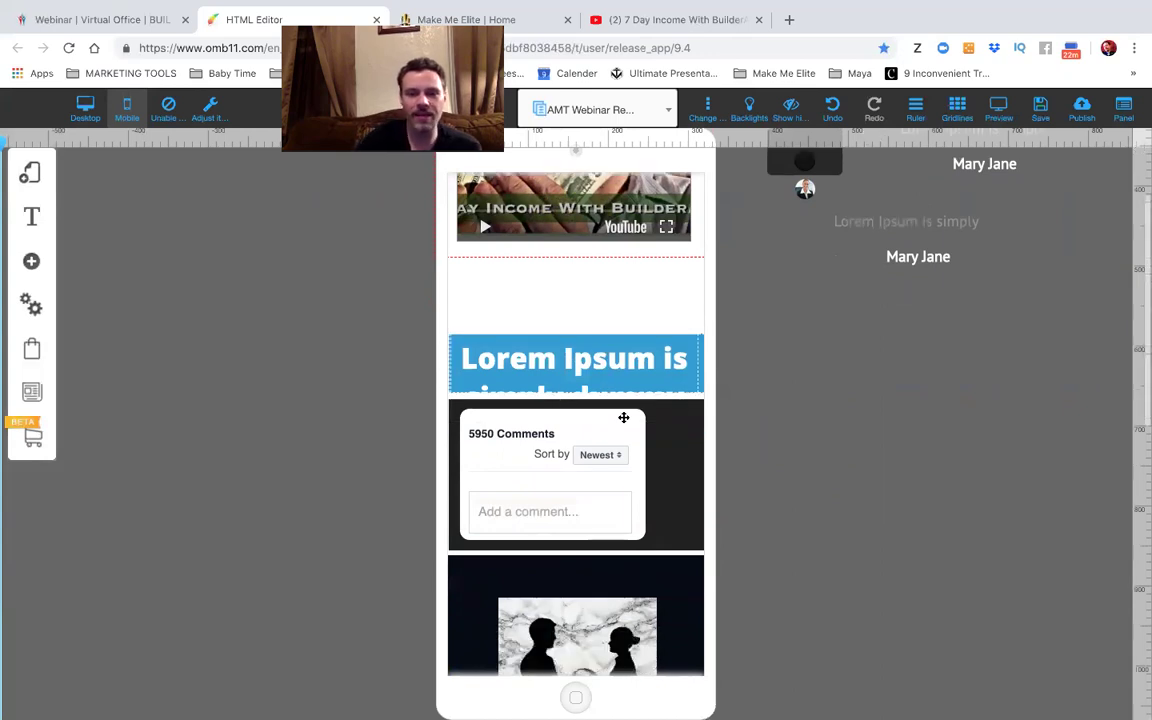
scroll(624, 417, down, 9)
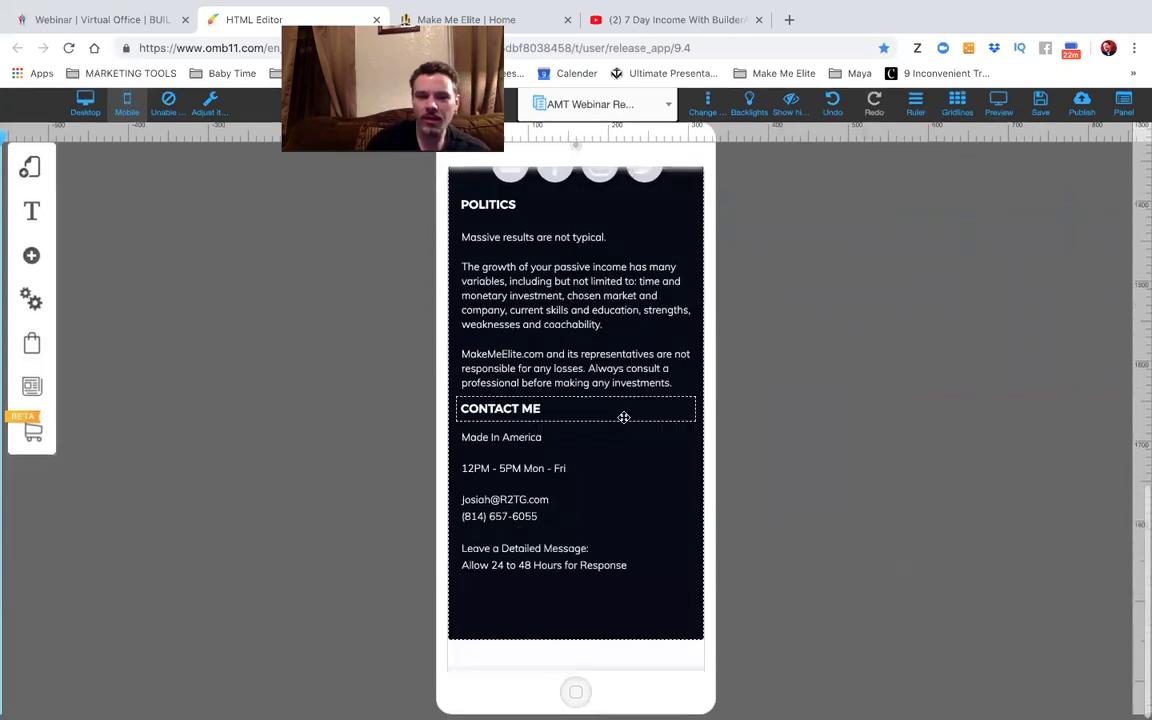
scroll(624, 417, up, 10)
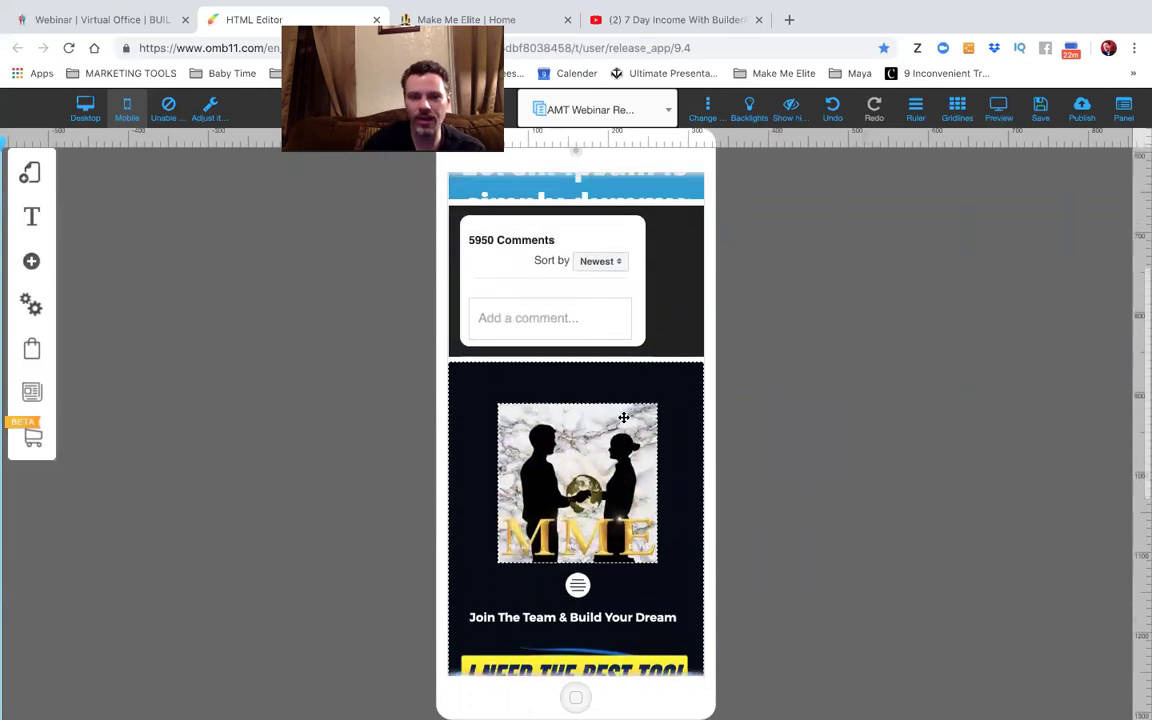
scroll(624, 417, up, 2)
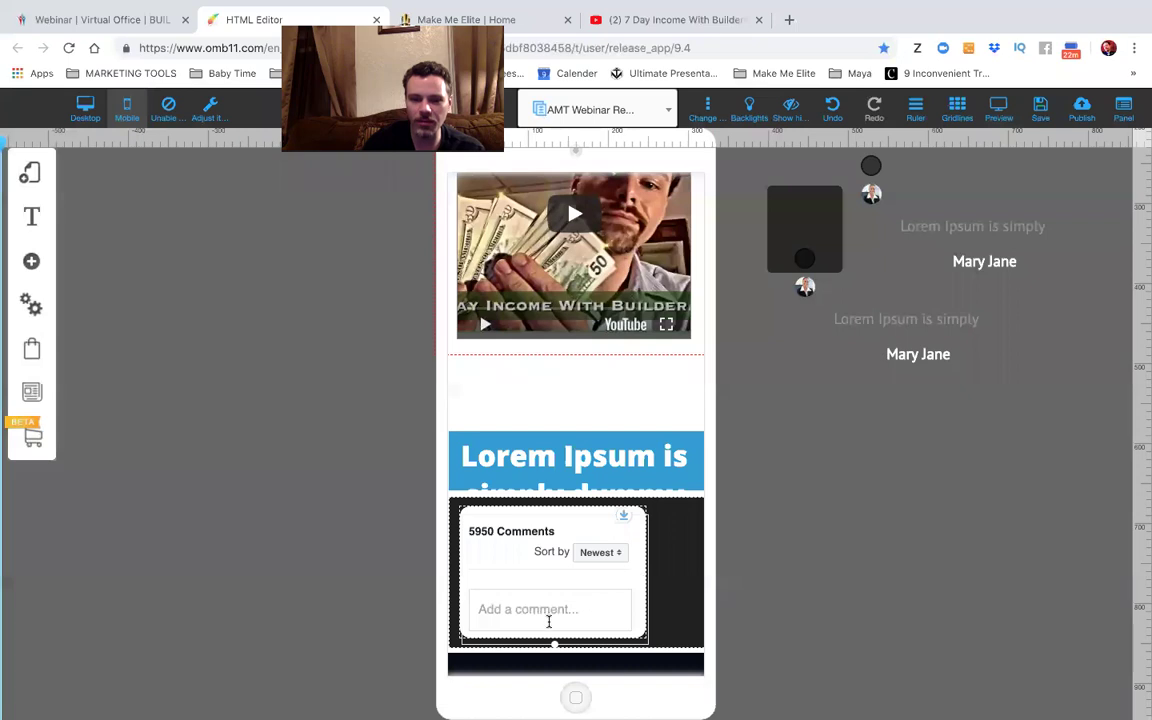
click(598, 553)
click(585, 563)
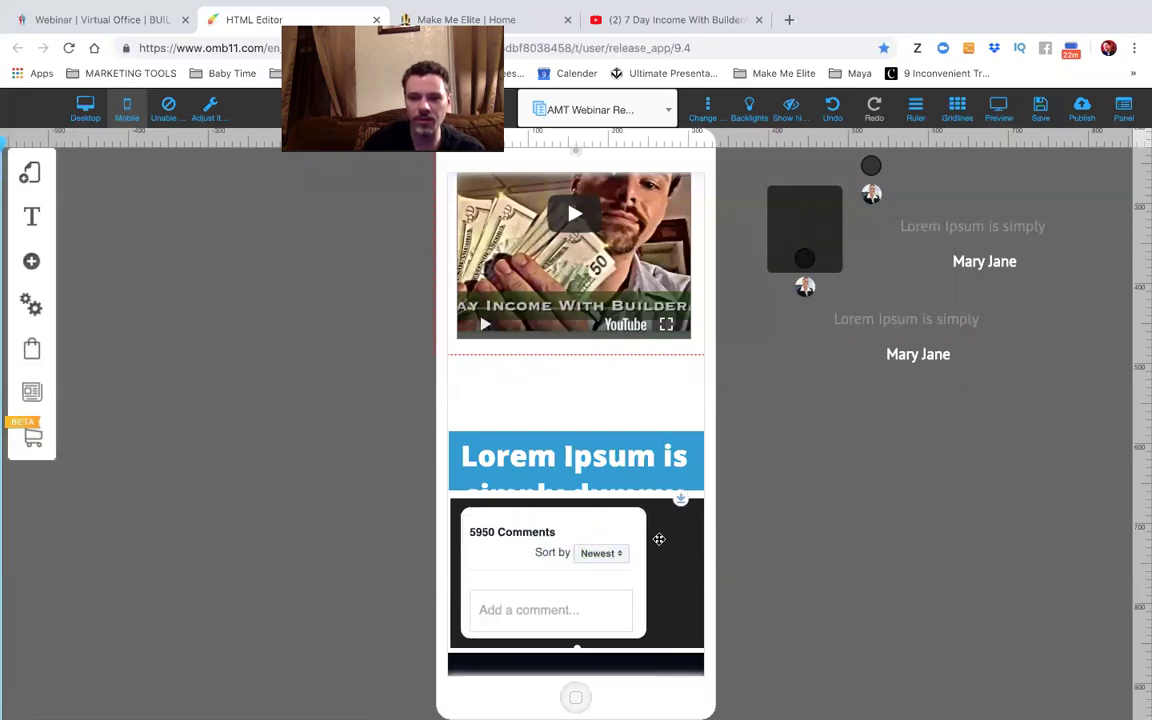
scroll(613, 402, down, 3)
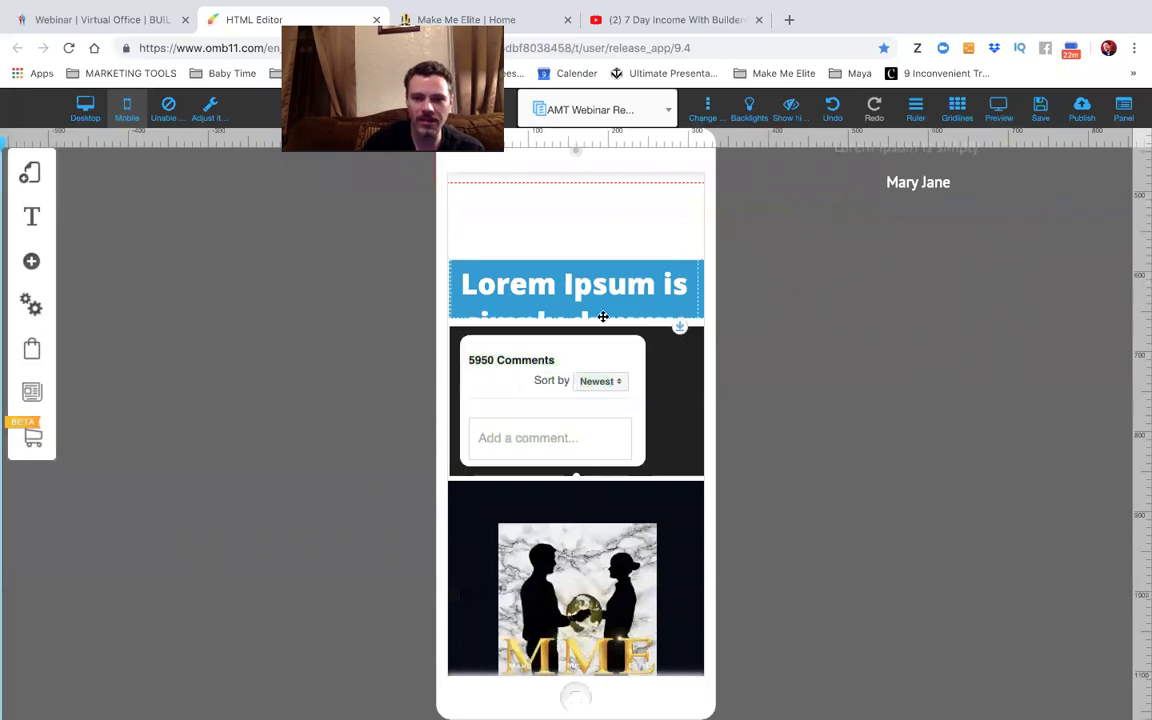
click(633, 374)
triple_click(555, 360)
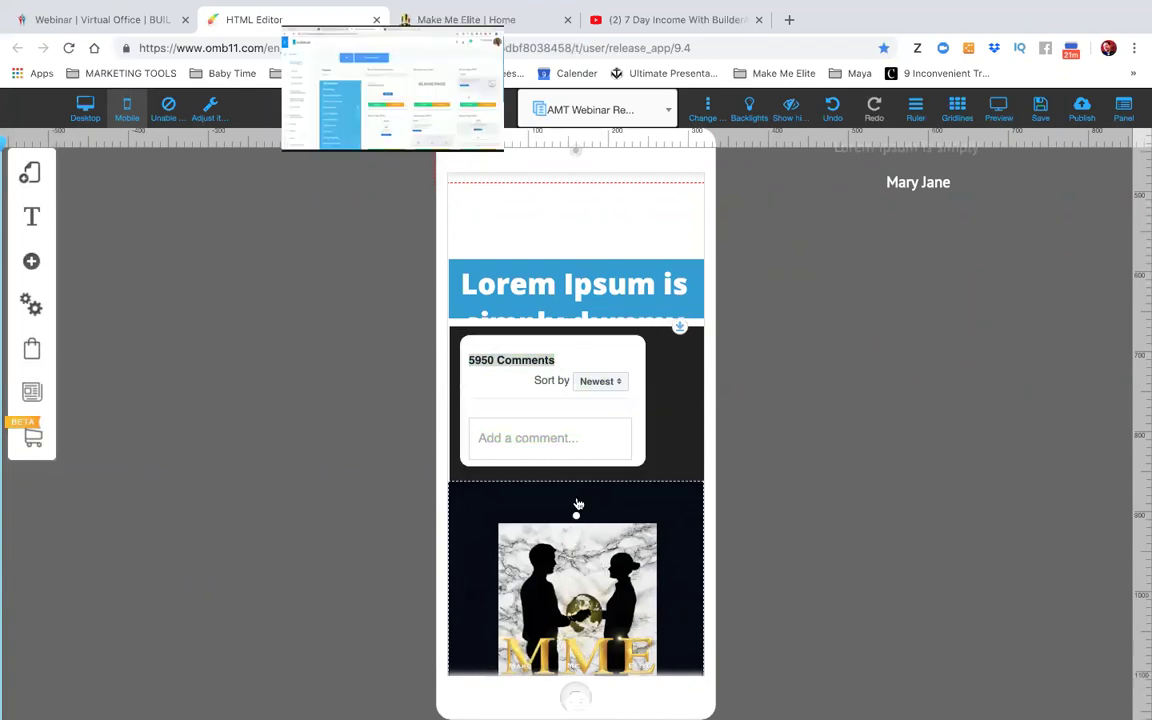
scroll(650, 430, down, 3)
scroll(648, 405, up, 3)
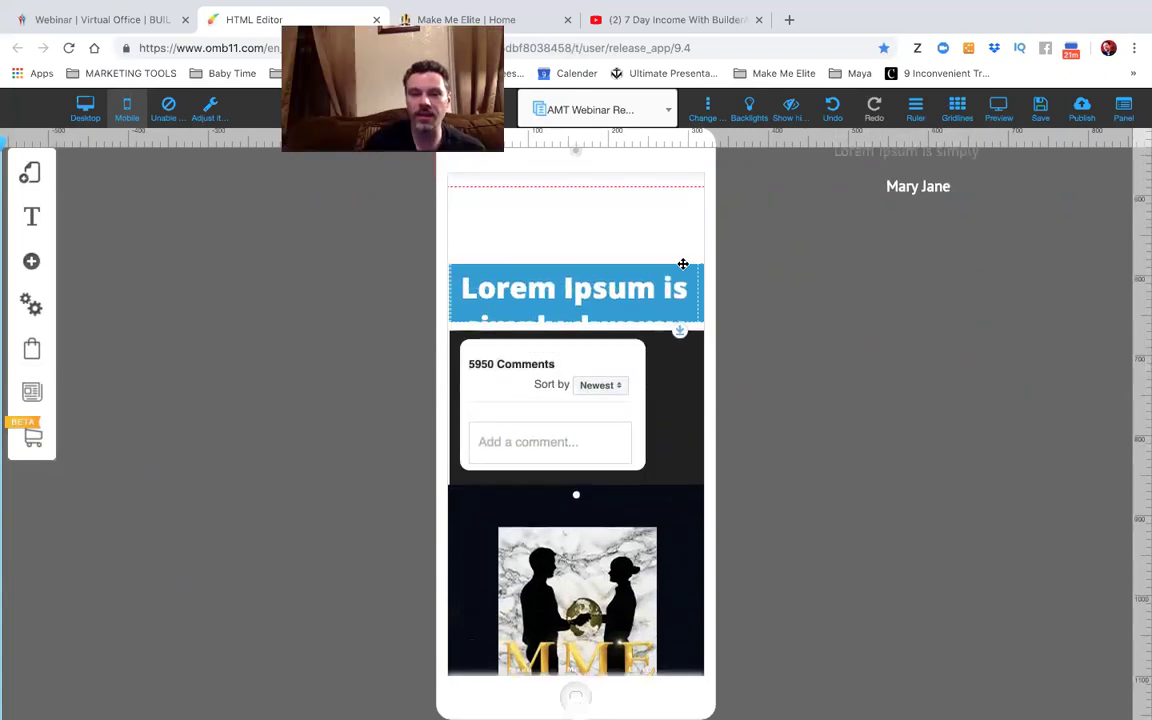
Save and publish the Make Me Elite layout and the AMT Webinar Replay page with the mobile changes.
scroll(681, 262, up, 4)
scroll(614, 422, down, 2)
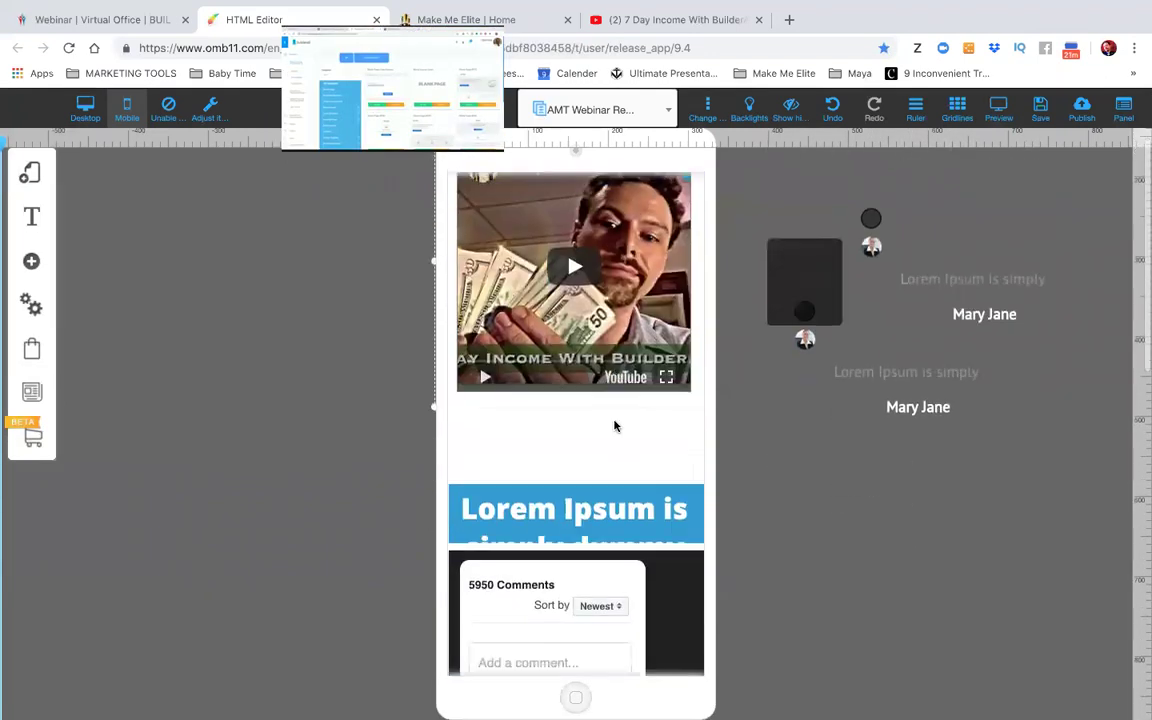
scroll(753, 483, up, 2)
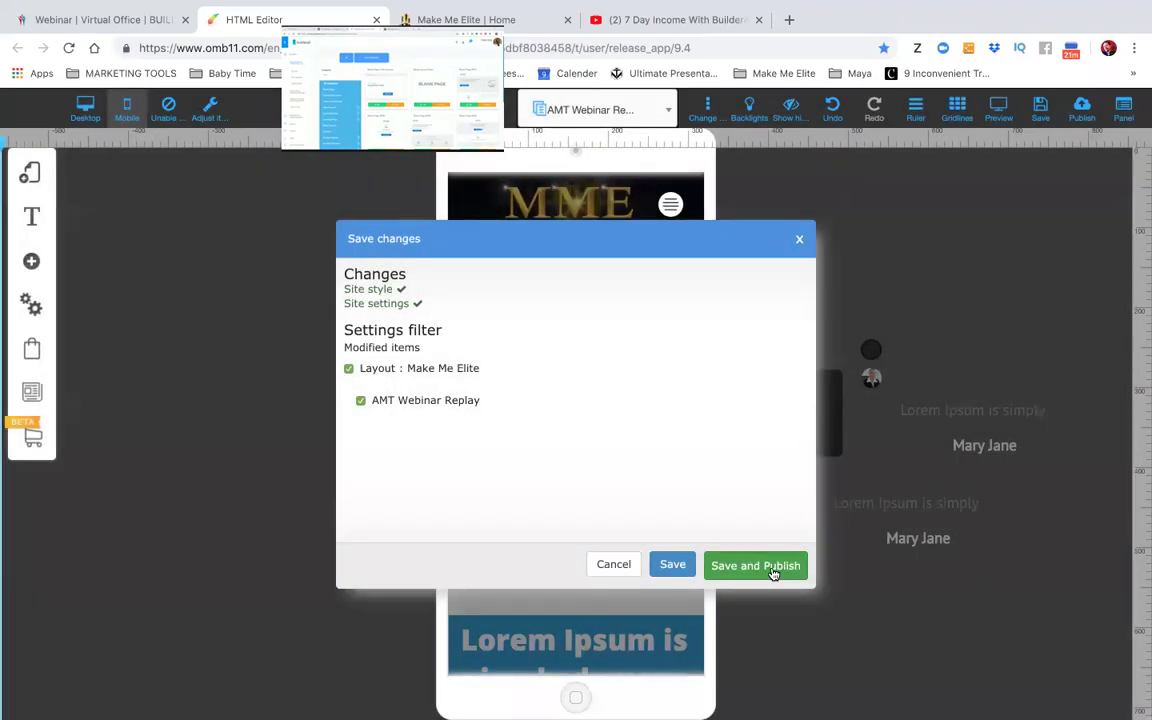
click(772, 573)
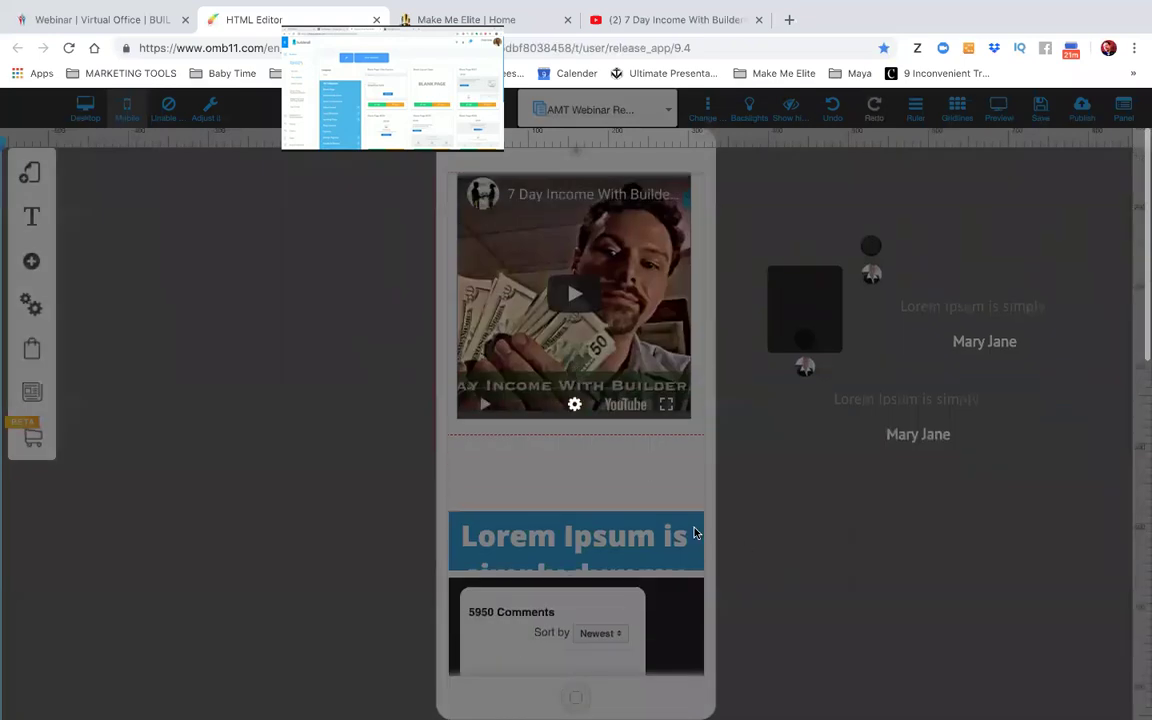
Set the Lorem Ipsum heading's font size to 34 px and reposition it over the blue banner.
click(747, 474)
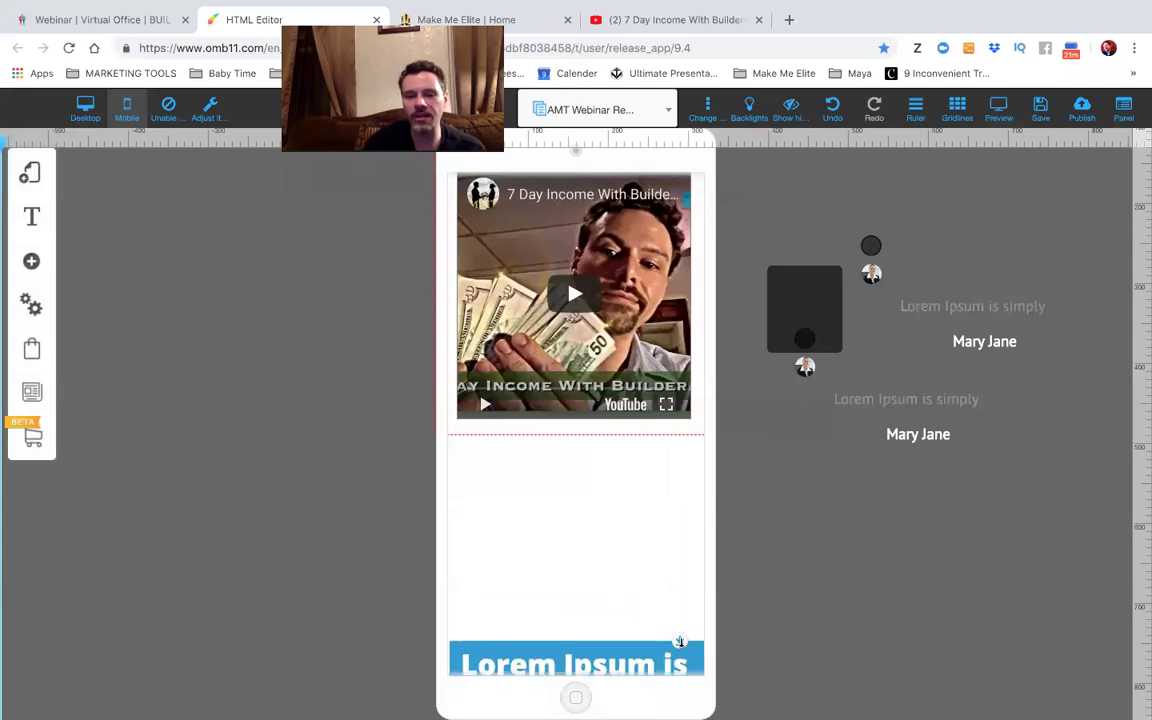
scroll(660, 480, down, 5)
drag(646, 459, 638, 397)
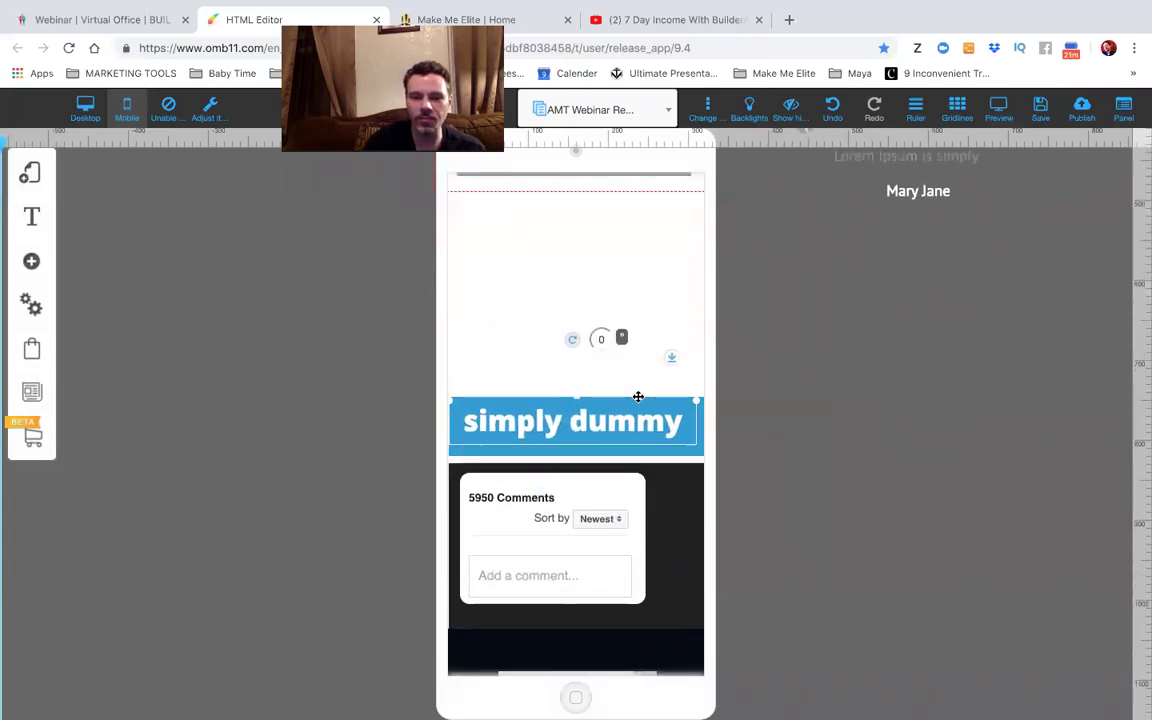
right_click(590, 404)
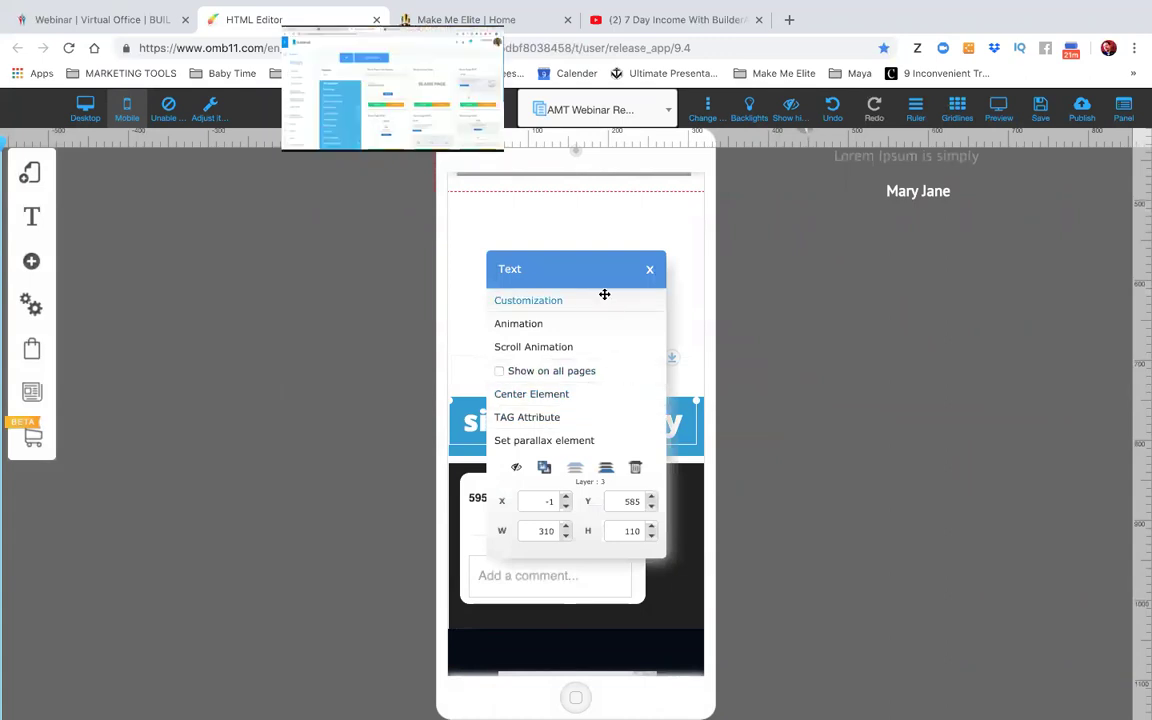
click(604, 296)
drag(549, 291, 840, 264)
mouse_move(797, 360)
mouse_down()
mouse_move(785, 357)
mouse_move(802, 355)
mouse_up()
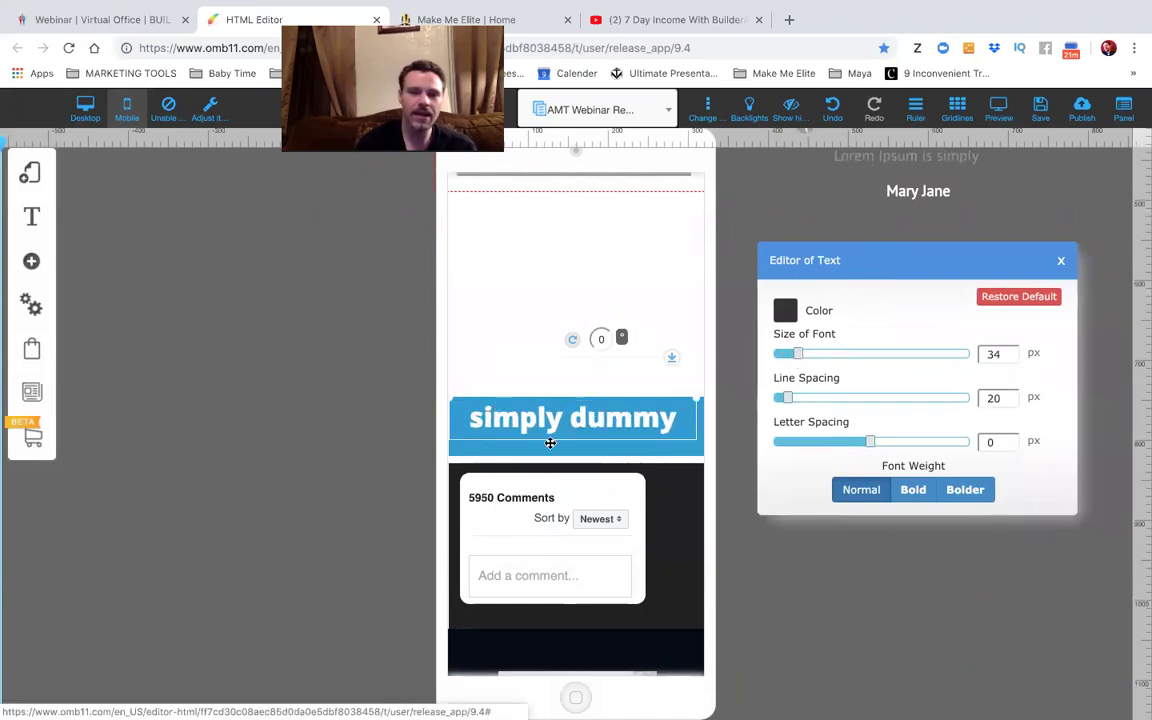
click(550, 440)
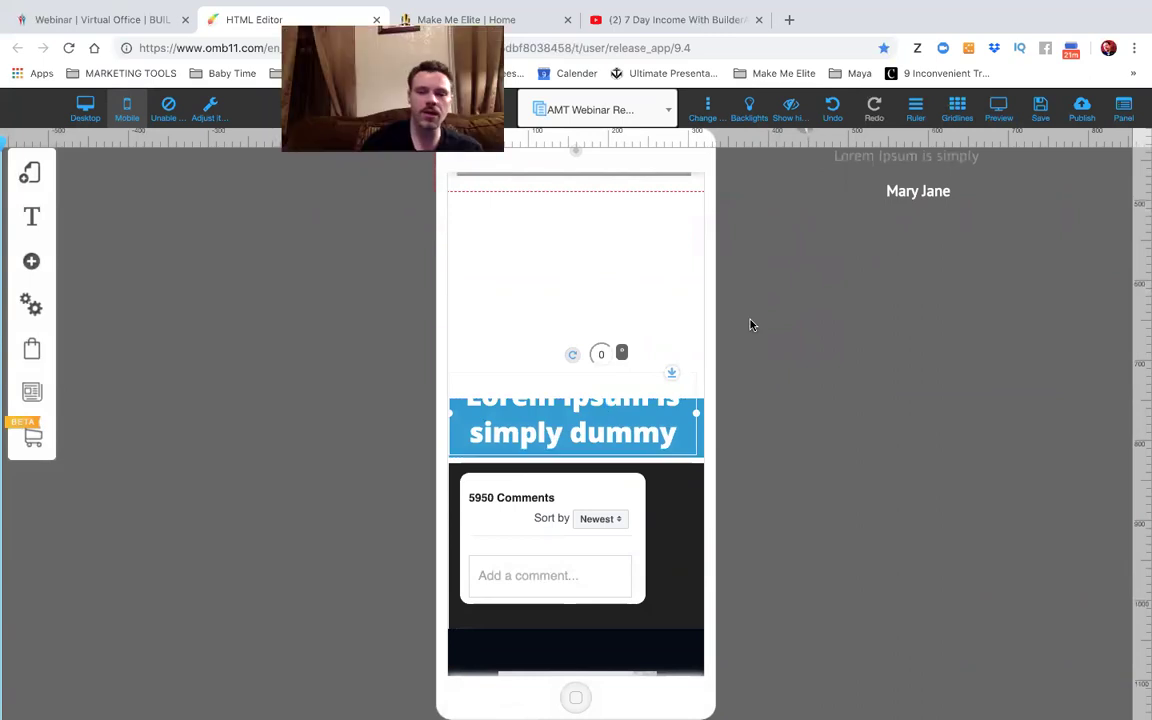
Save and publish the AMT Webinar Replay page with the resized heading.
scroll(748, 324, up, 5)
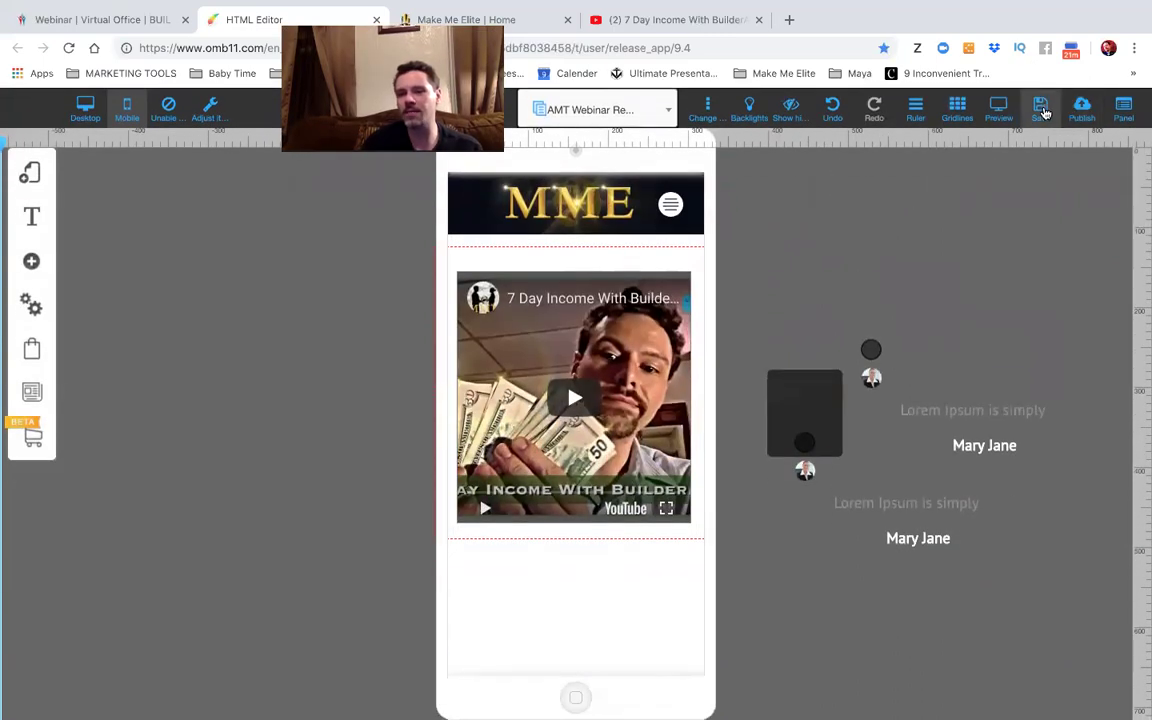
click(1042, 110)
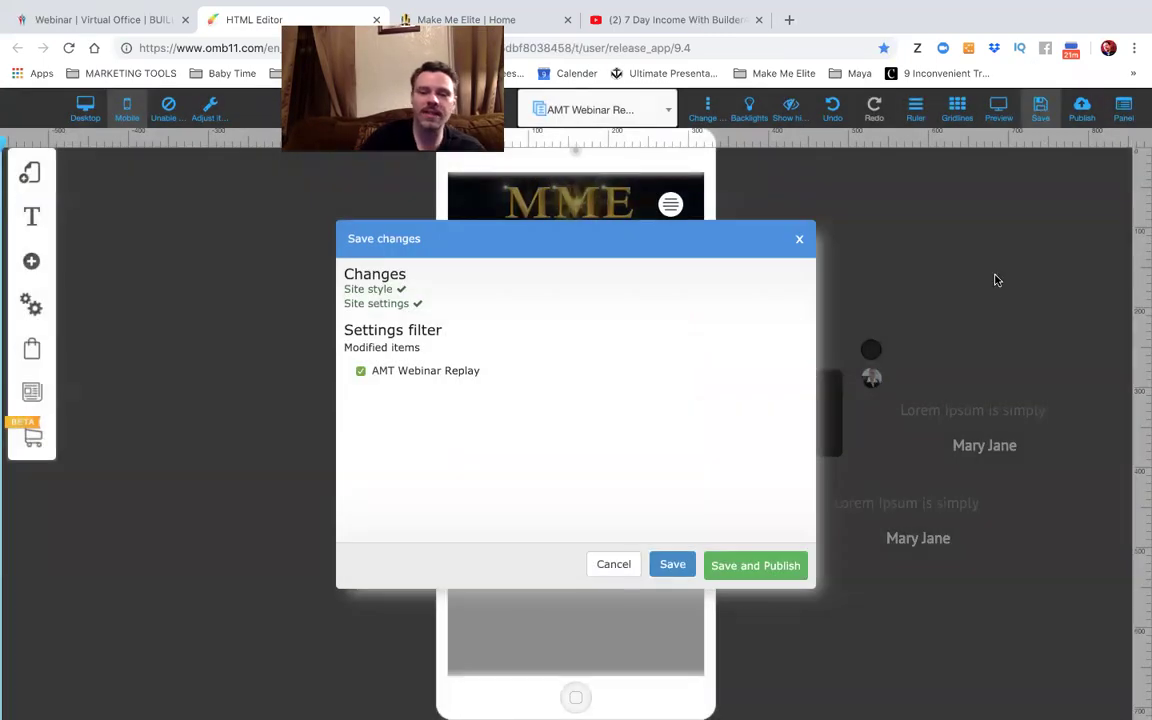
click(760, 565)
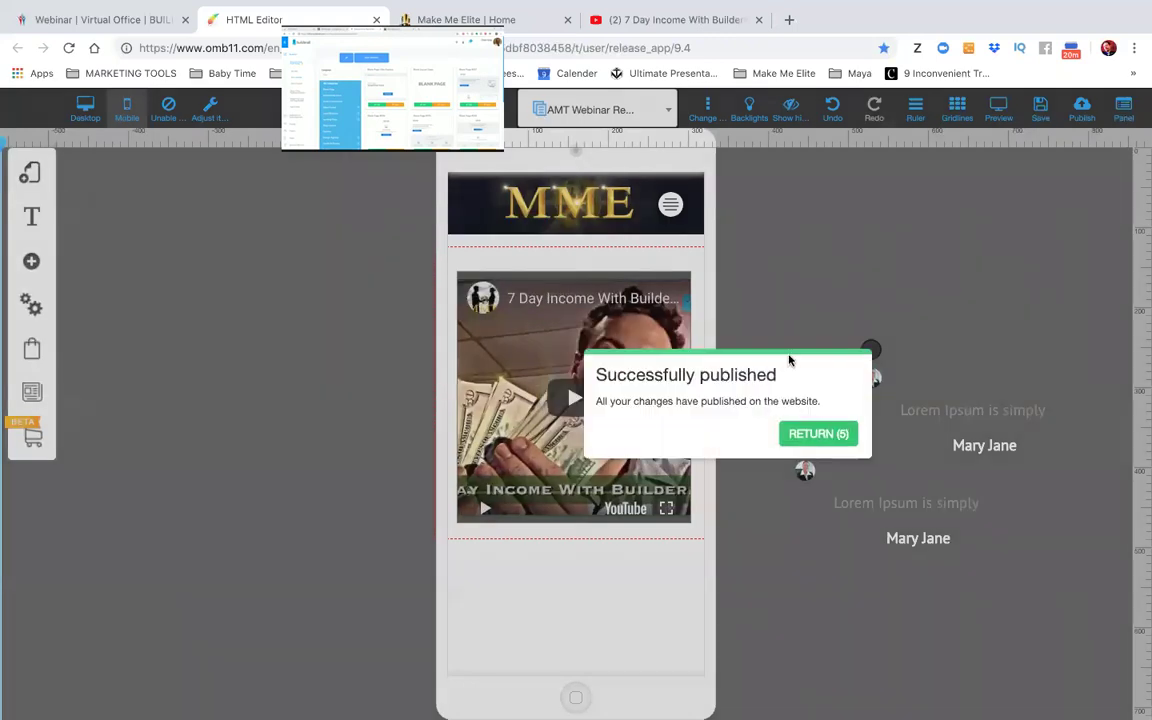
click(818, 433)
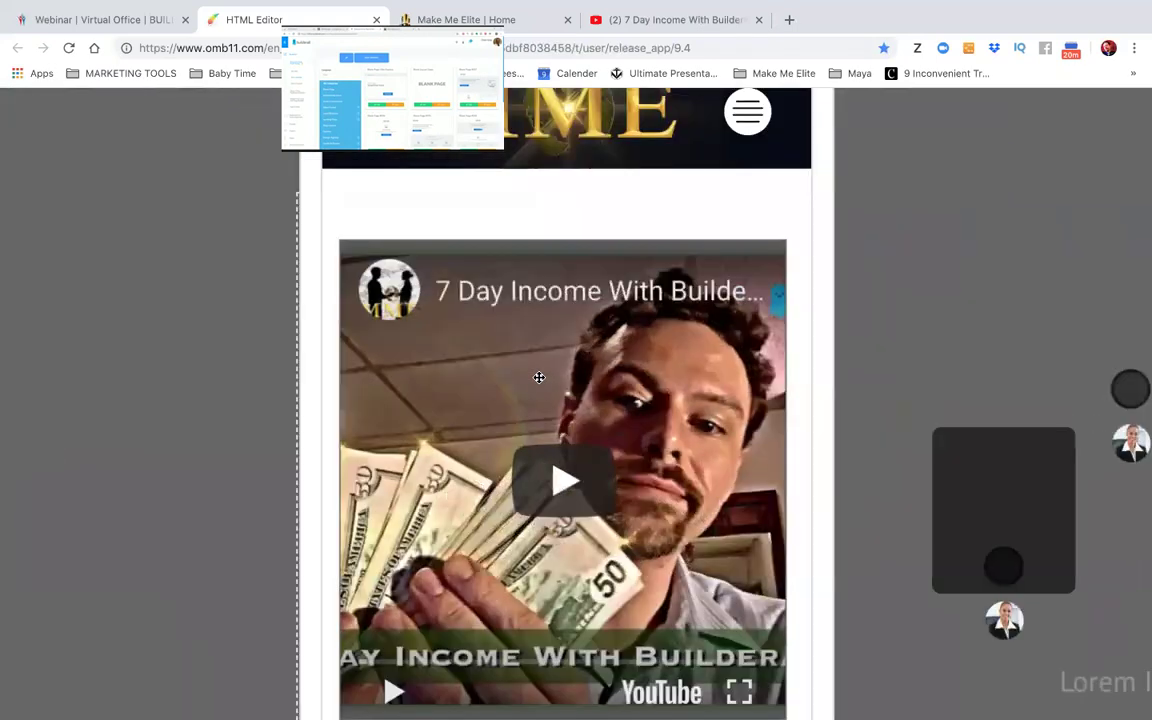
Reduce the Lorem Ipsum heading's font size to 22 px.
scroll(776, 276, down, 5)
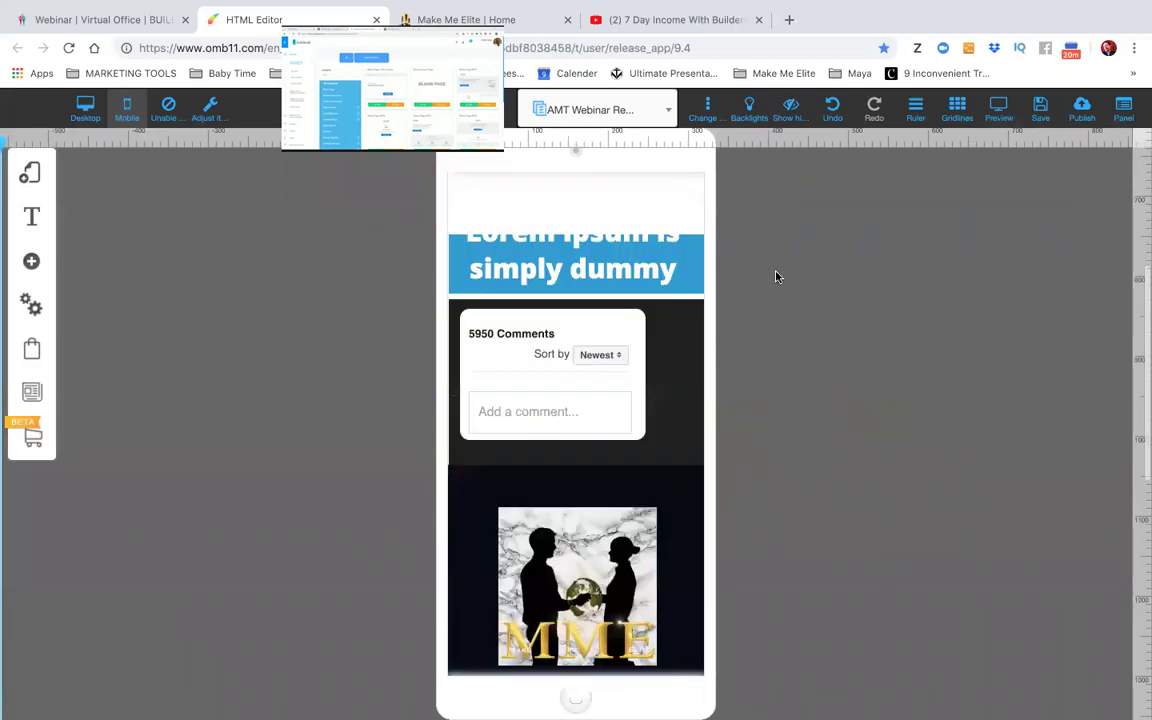
click(582, 278)
click(568, 309)
mouse_move(796, 204)
mouse_down()
mouse_move(782, 203)
mouse_move(791, 199)
mouse_up()
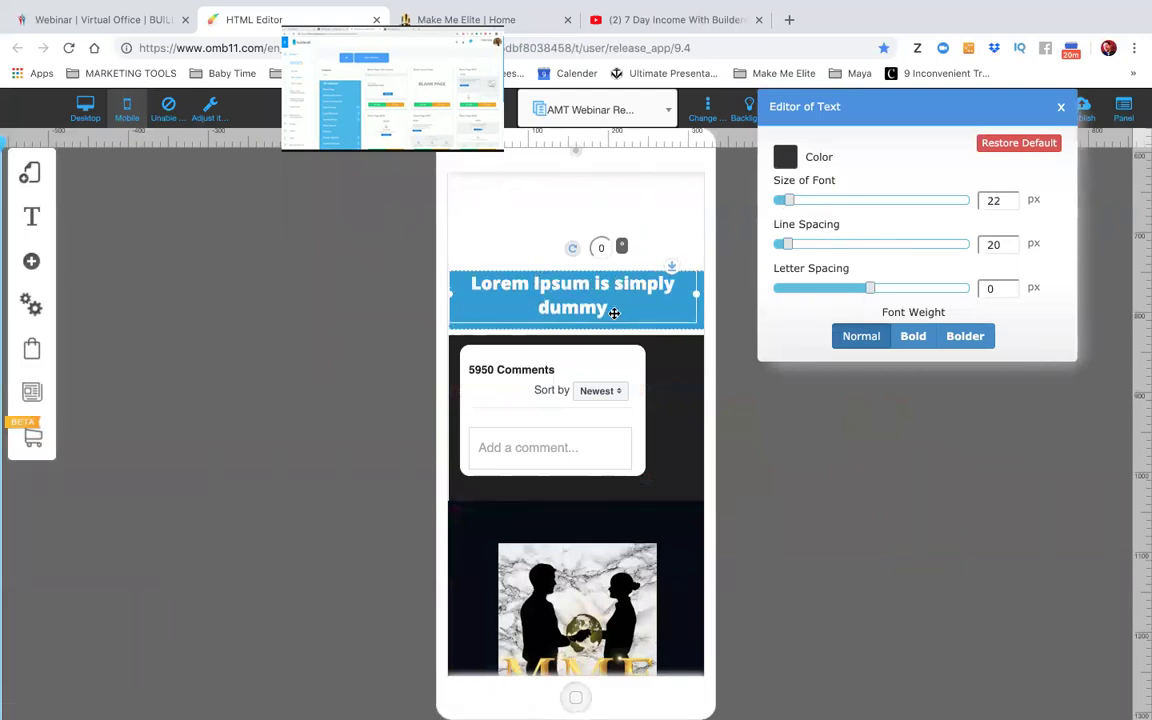
Set the Lorem Ipsum heading's font size to 16 px so it fits on a single line.
click(652, 299)
click(673, 313)
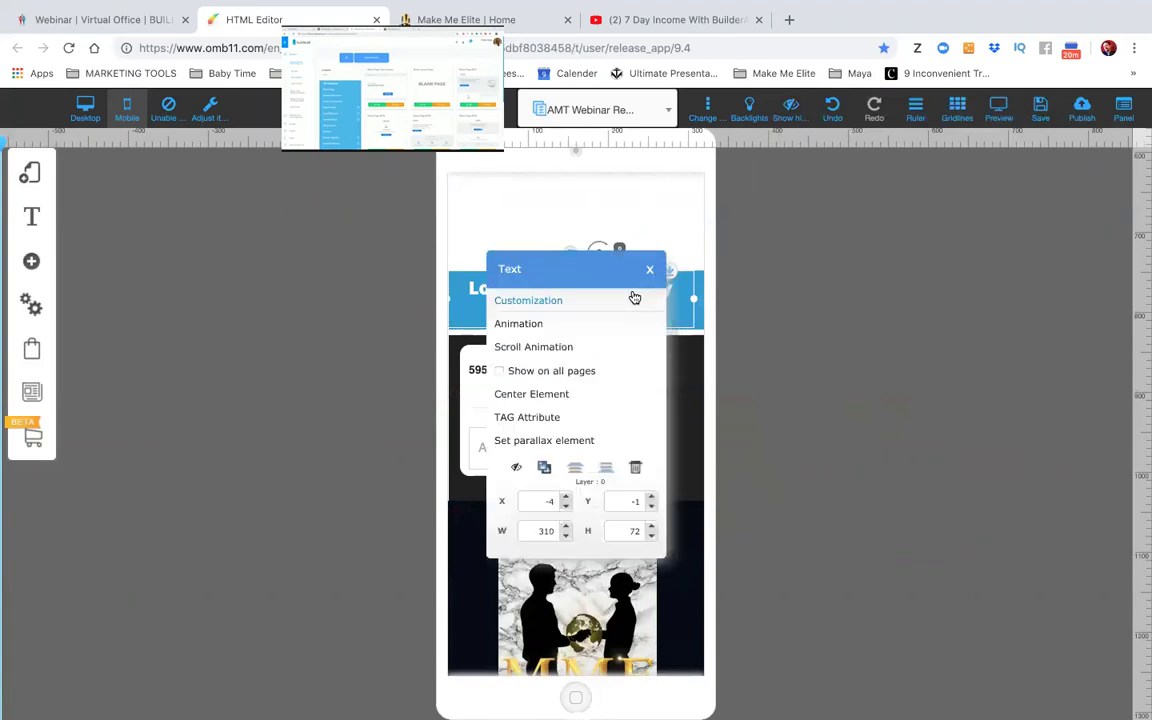
click(530, 300)
click(698, 296)
double_click(658, 292)
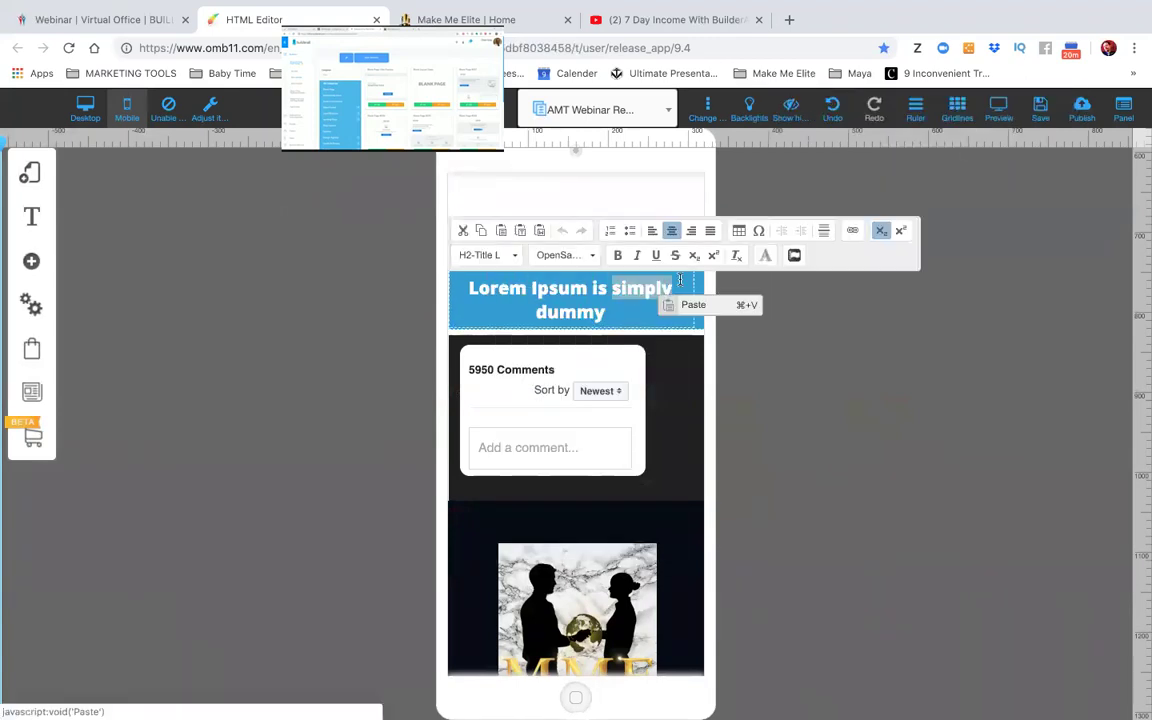
click(709, 352)
click(589, 311)
click(590, 302)
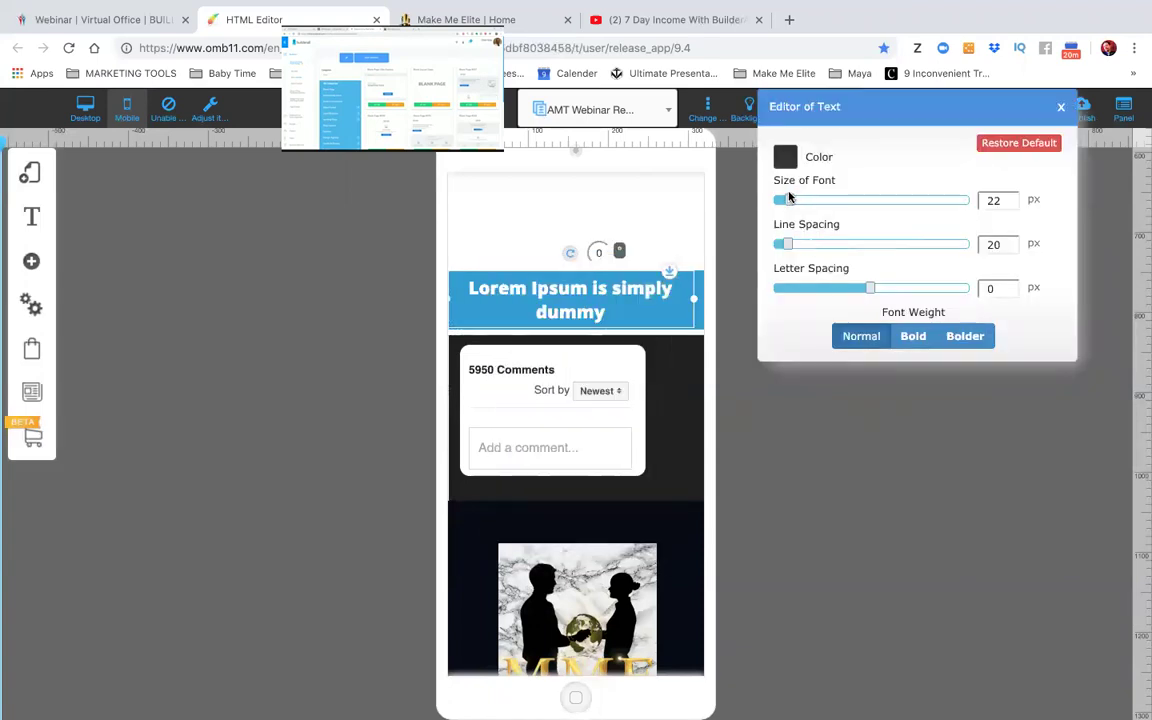
drag(789, 197, 787, 202)
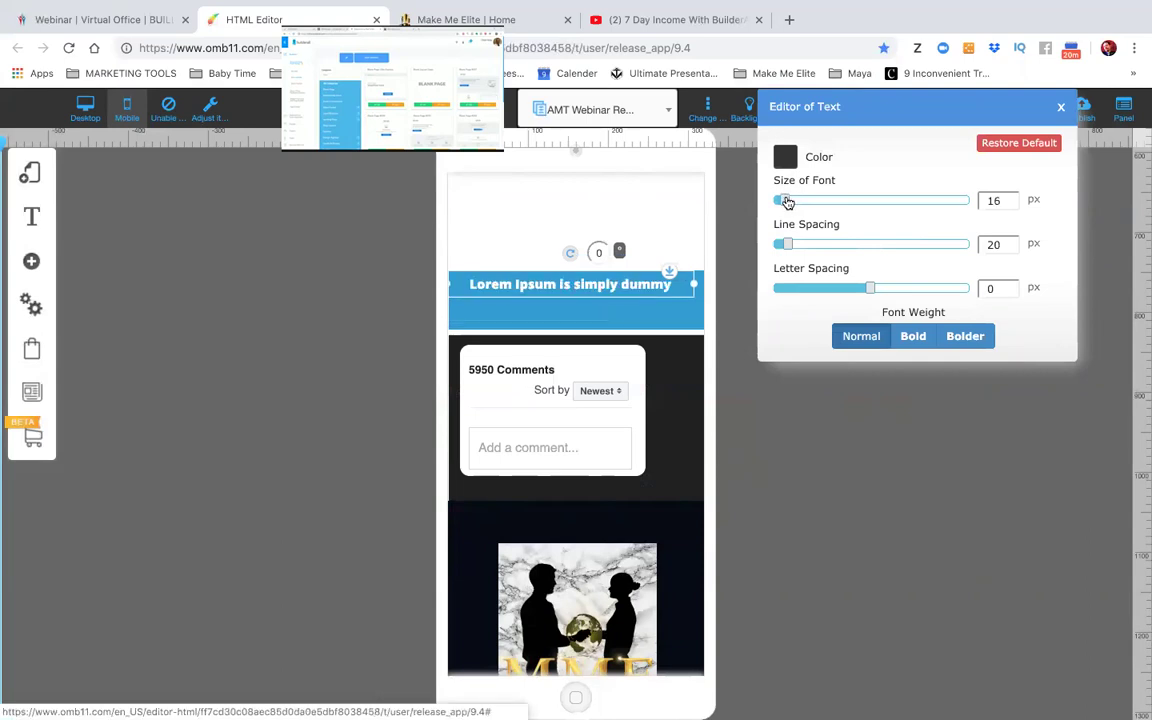
click(778, 410)
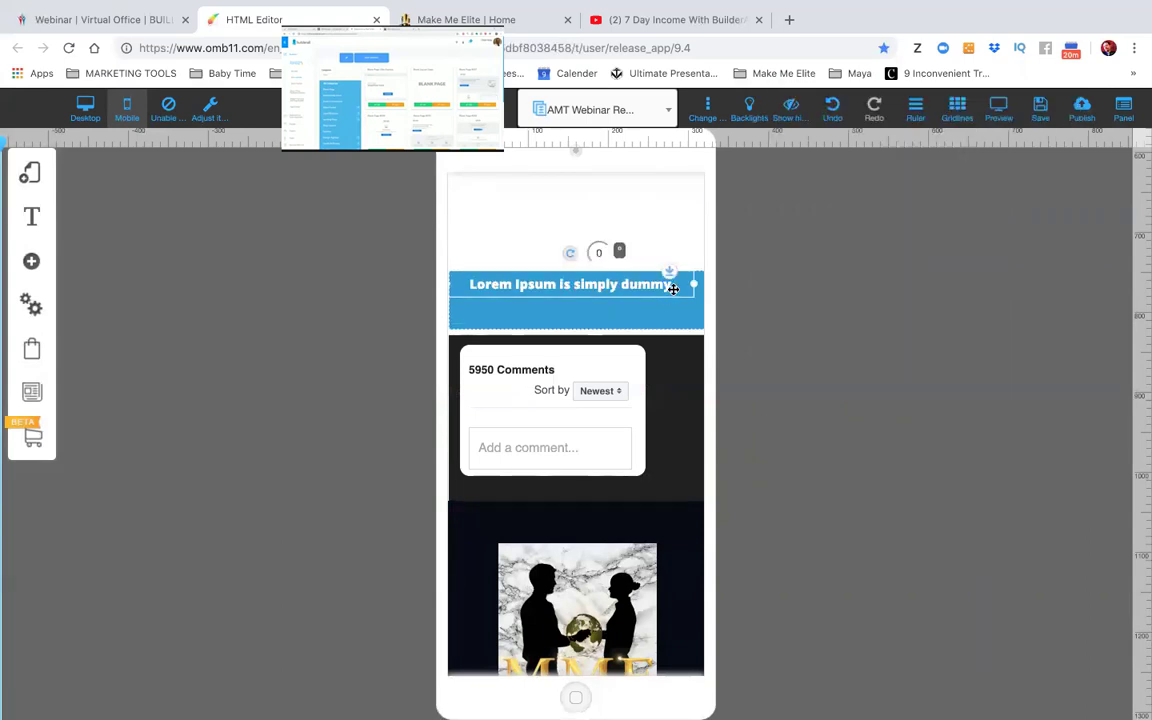
Move the heading down within the blue banner and shrink the banner's height to fit the single line.
drag(670, 273, 670, 282)
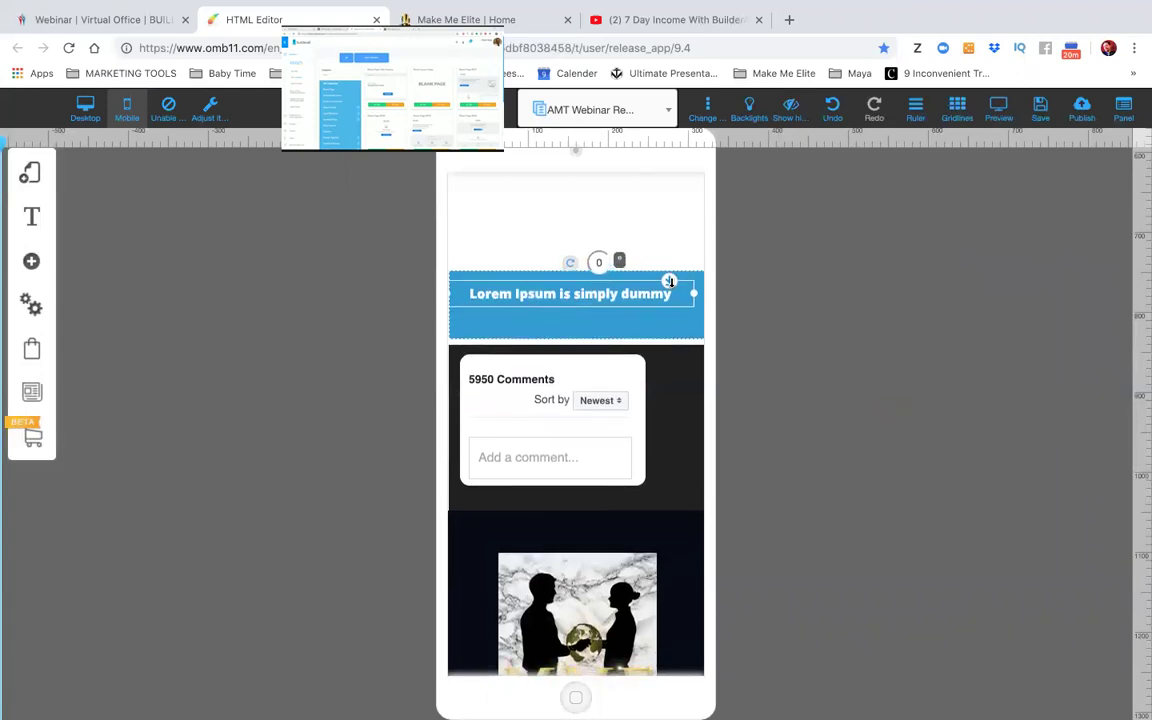
drag(577, 331, 578, 319)
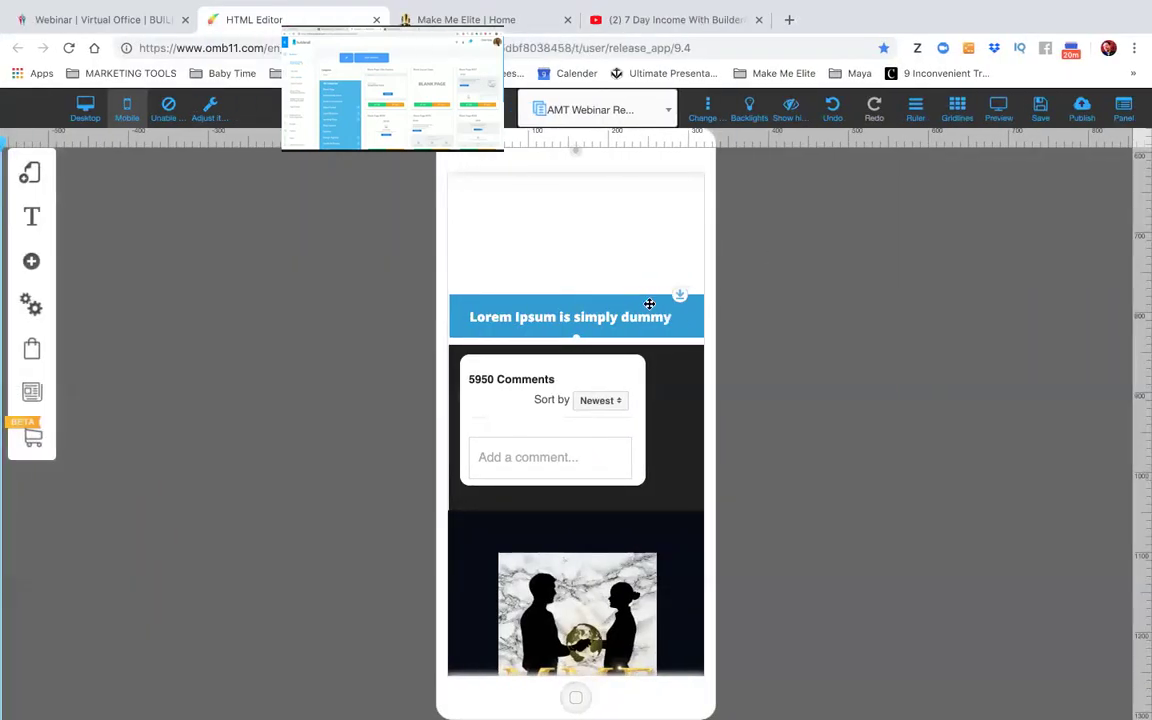
drag(649, 304, 650, 308)
scroll(659, 457, down, 3)
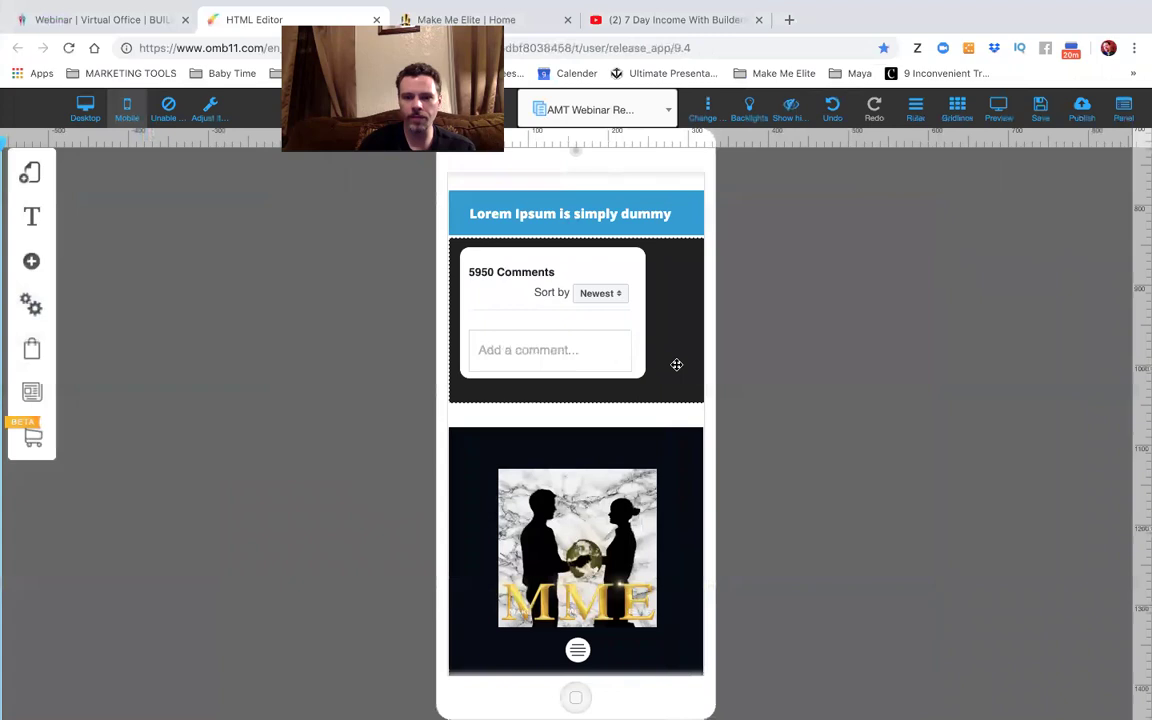
click(677, 365)
mouse_move(617, 291)
mouse_down()
mouse_move(666, 290)
mouse_move(633, 293)
mouse_up()
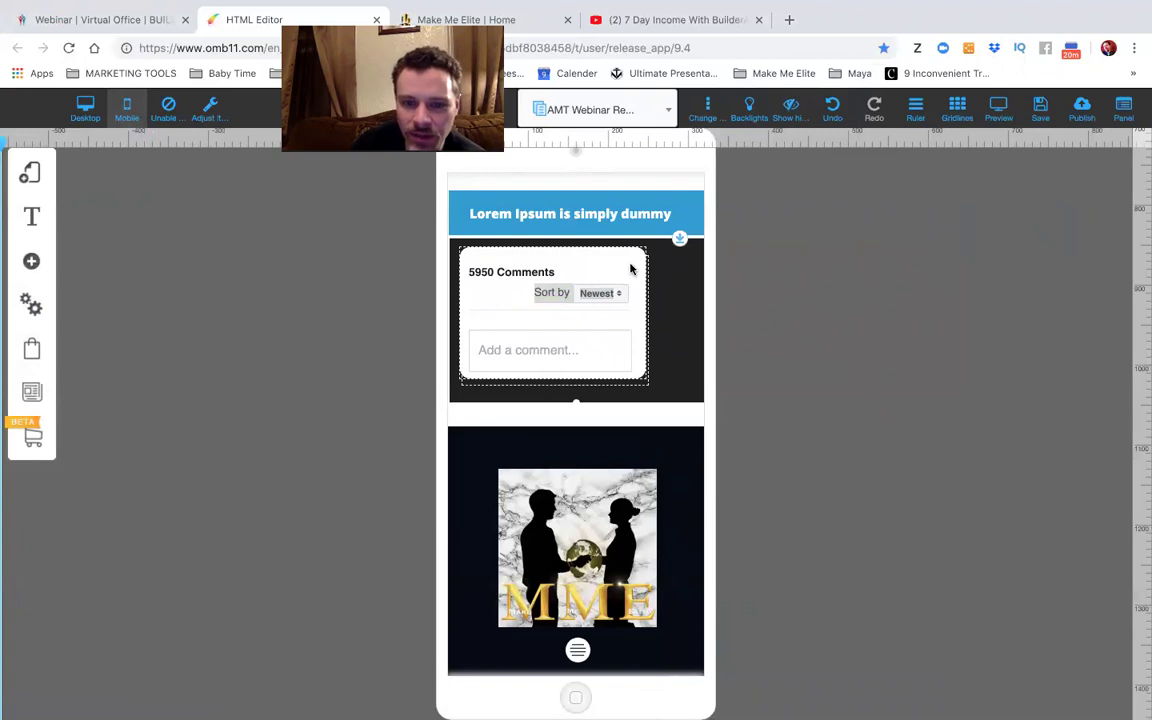
click(571, 356)
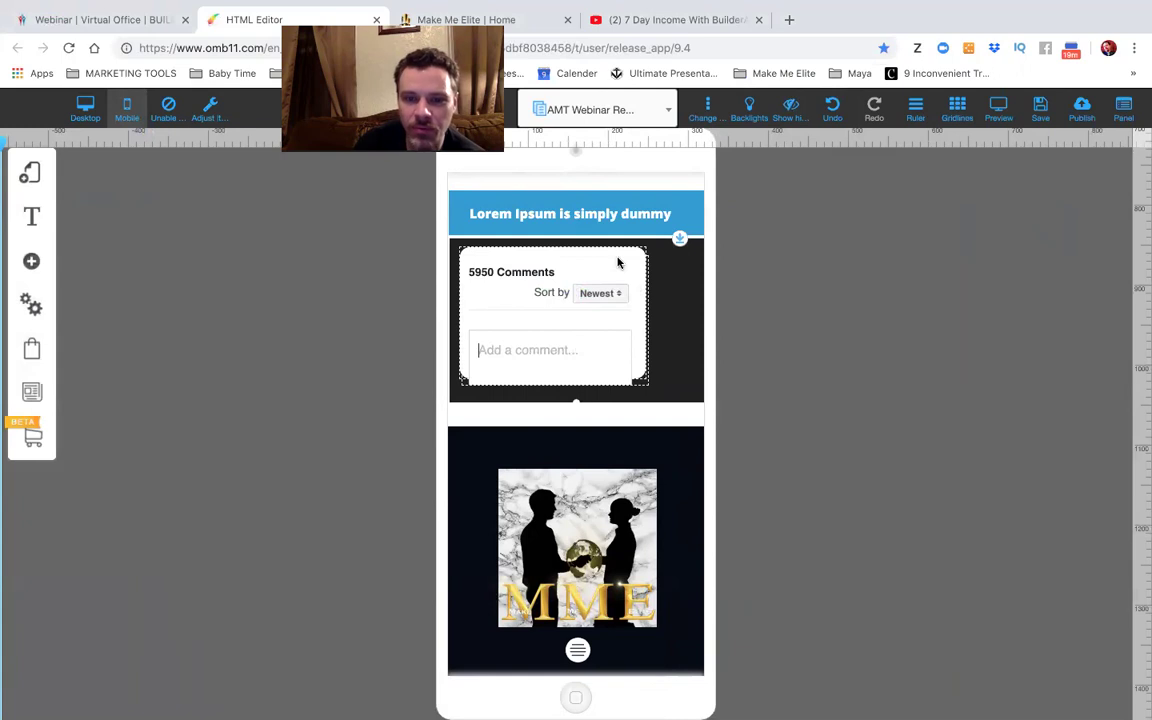
scroll(618, 263, up, 3)
scroll(638, 390, up, 4)
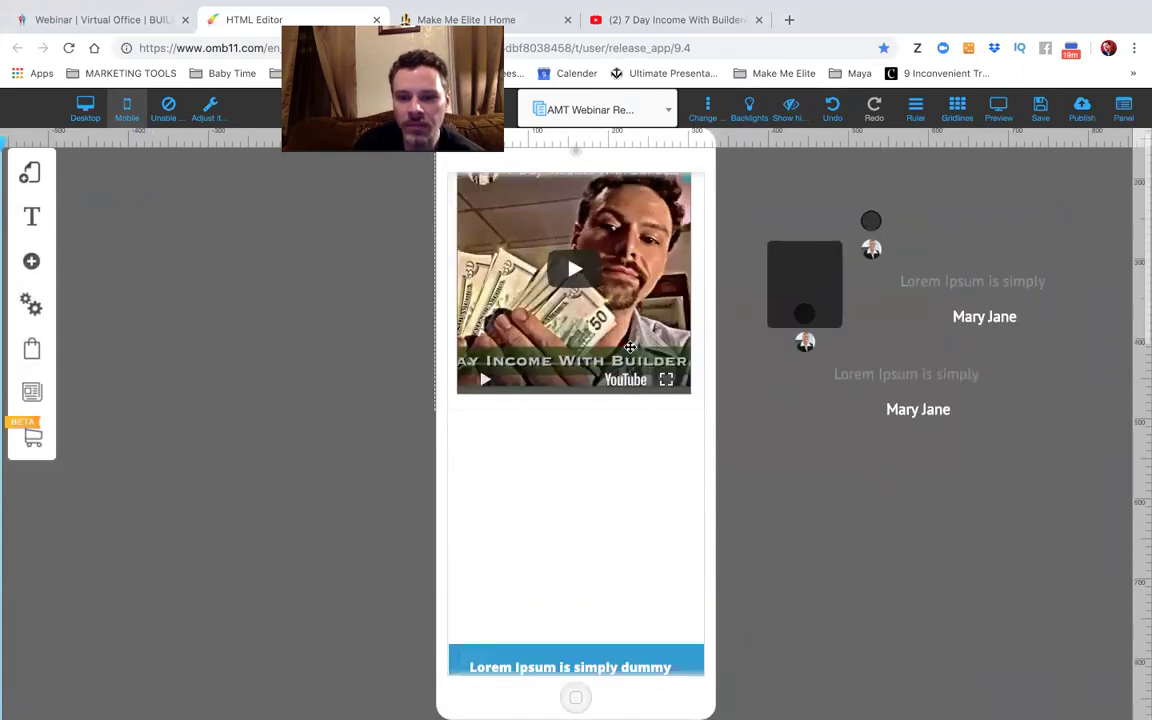
scroll(630, 347, down, 7)
right_click(565, 302)
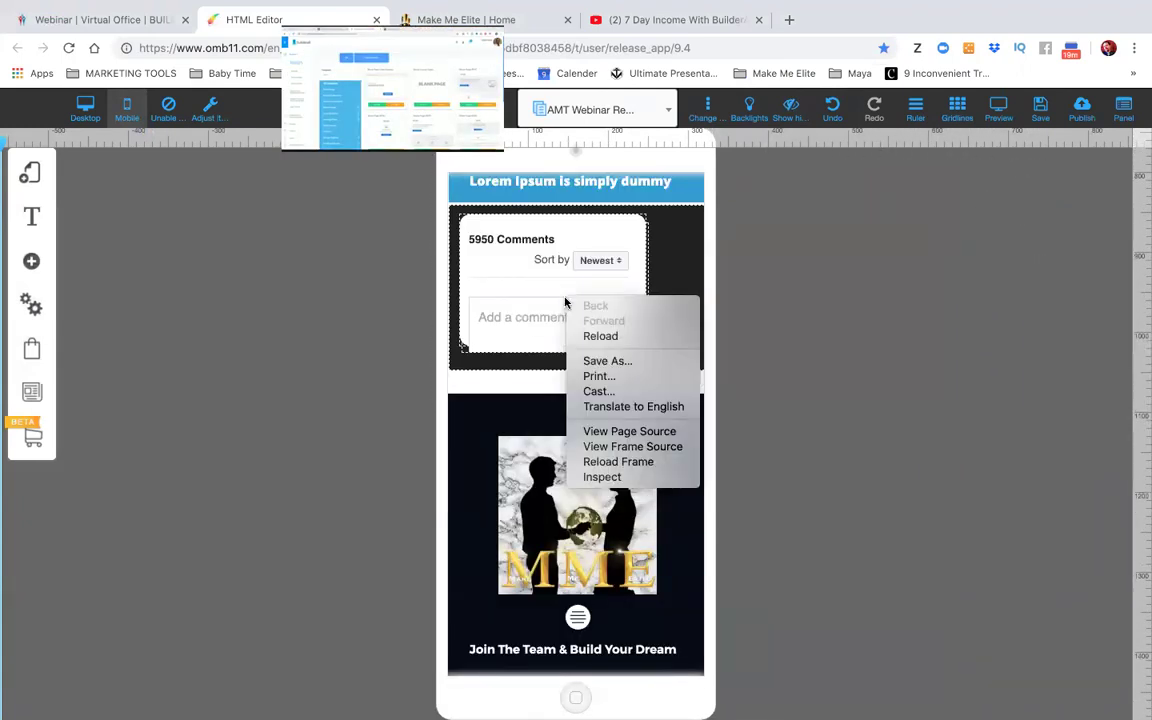
right_click(498, 296)
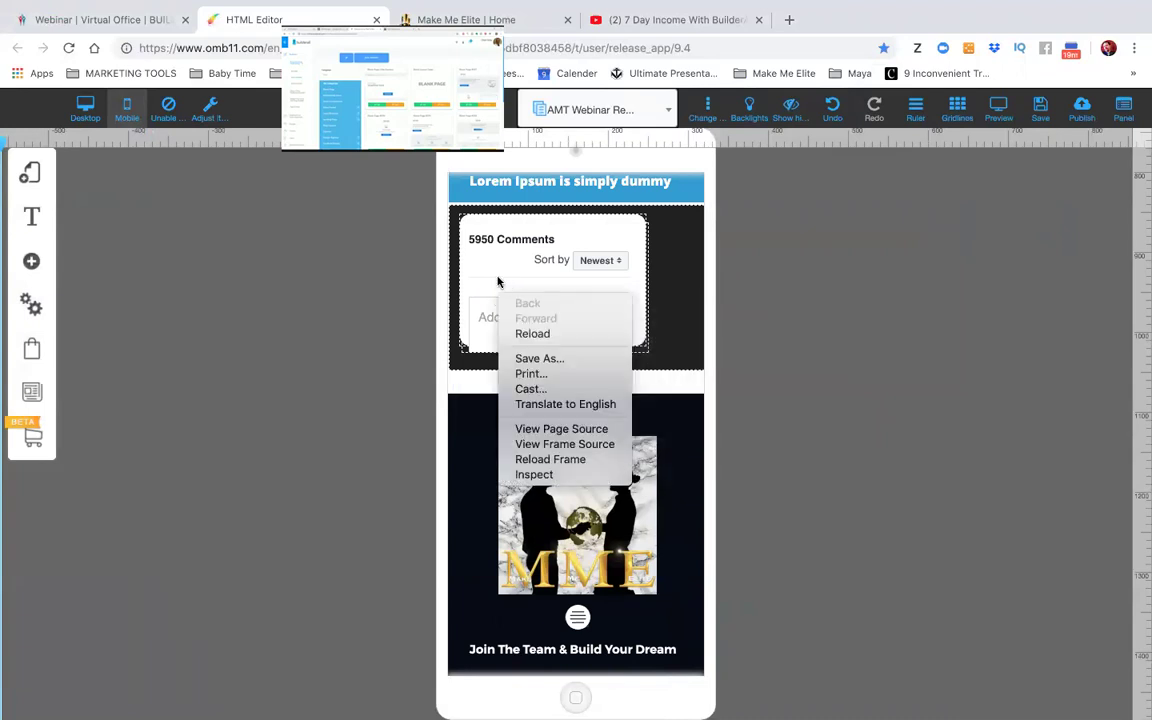
right_click(499, 277)
click(537, 250)
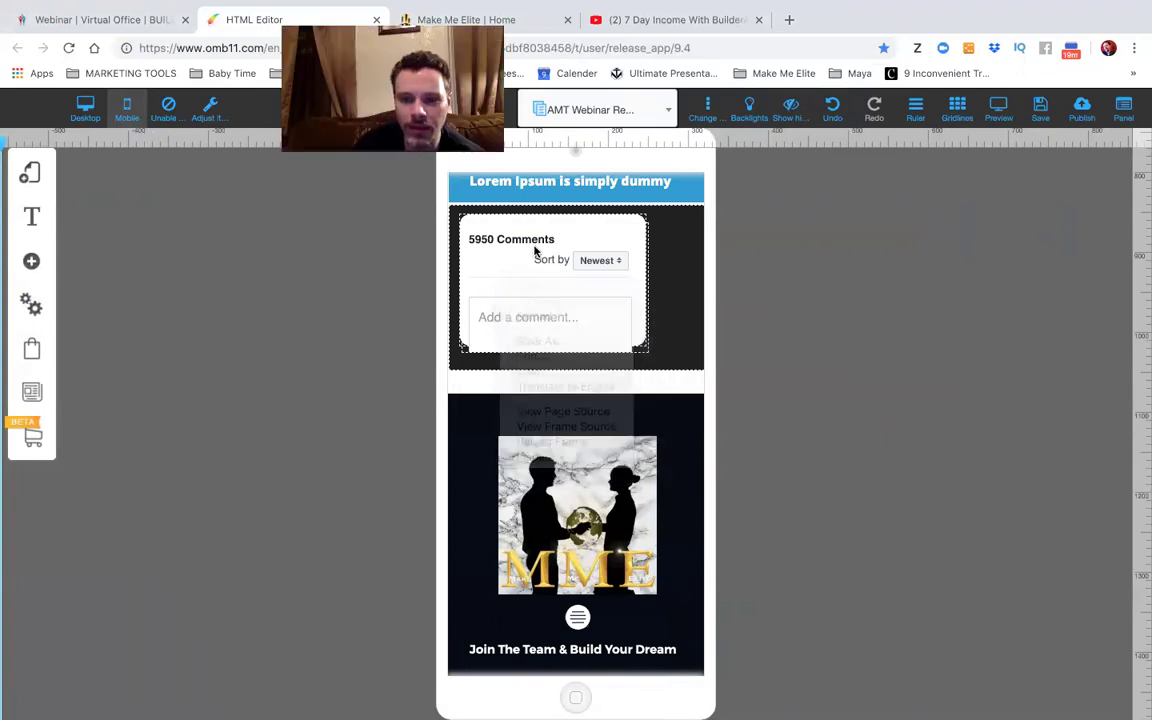
right_click(594, 238)
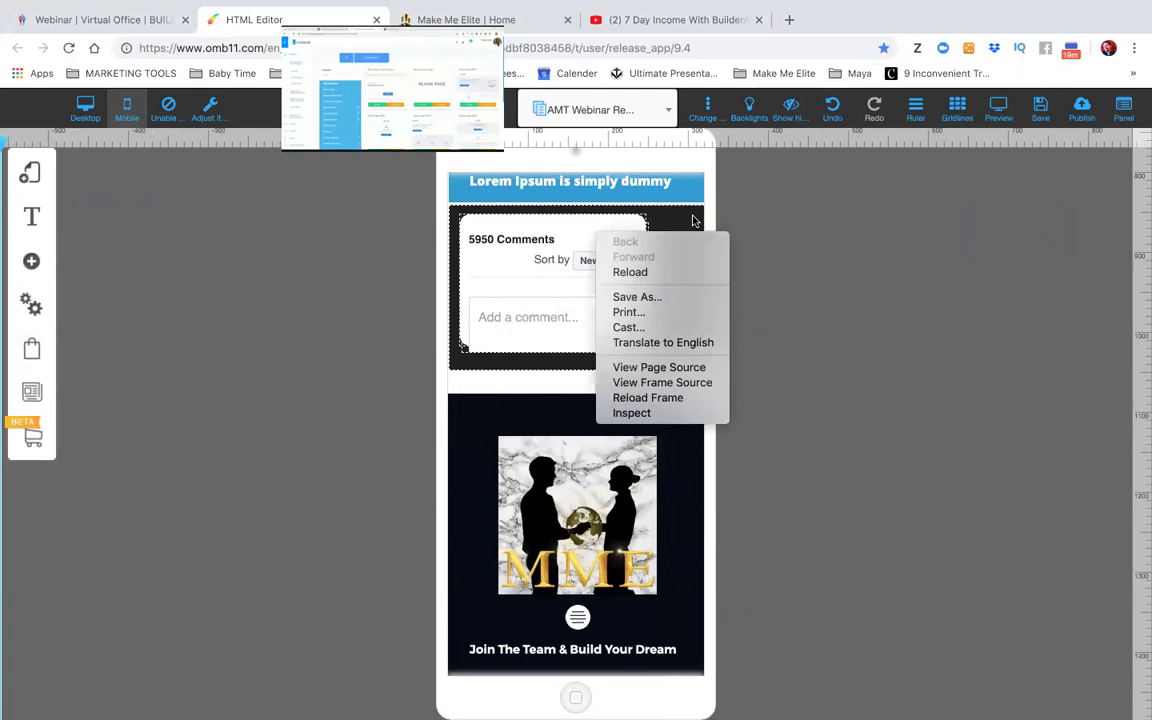
click(666, 194)
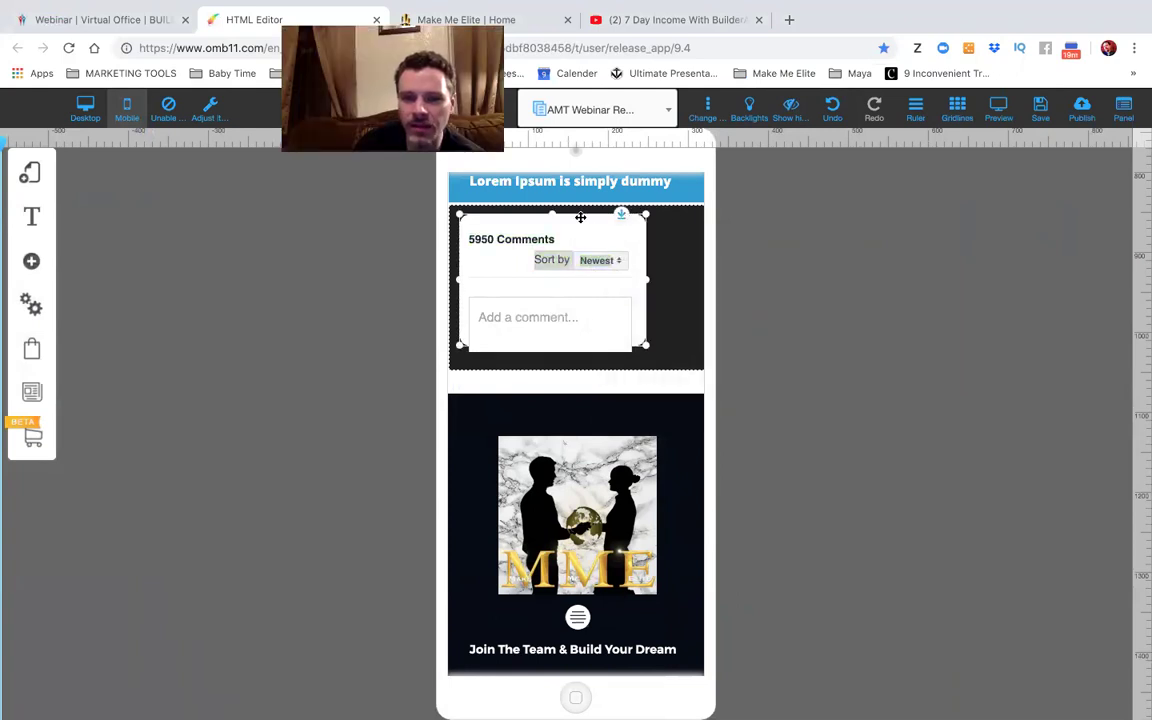
Enlarge the white comments box to about 302 by 194 px, center it in the dark section, and center the comments widget inside.
drag(646, 348, 702, 375)
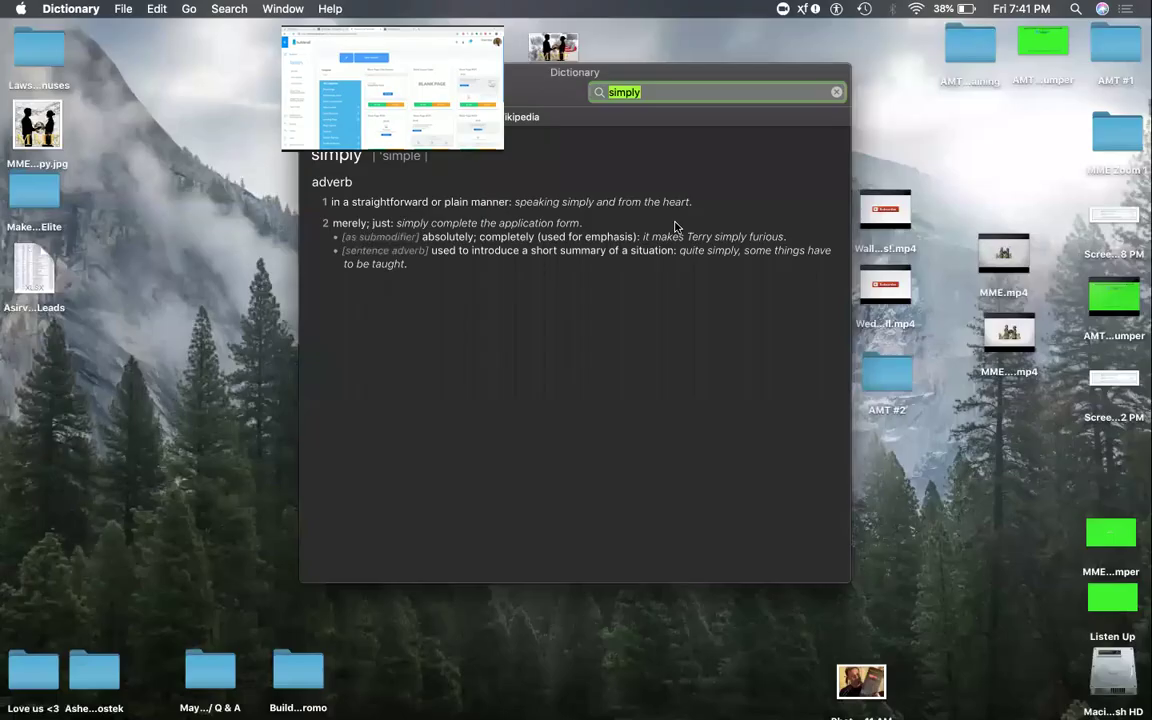
drag(686, 241, 963, 249)
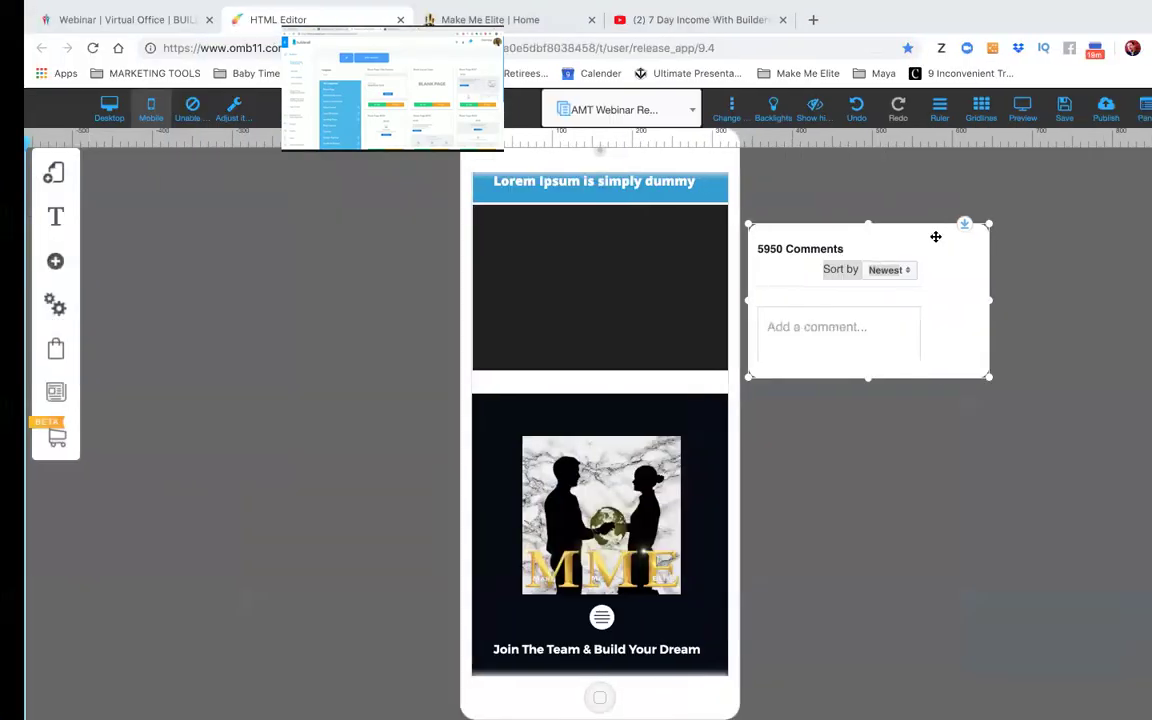
double_click(926, 256)
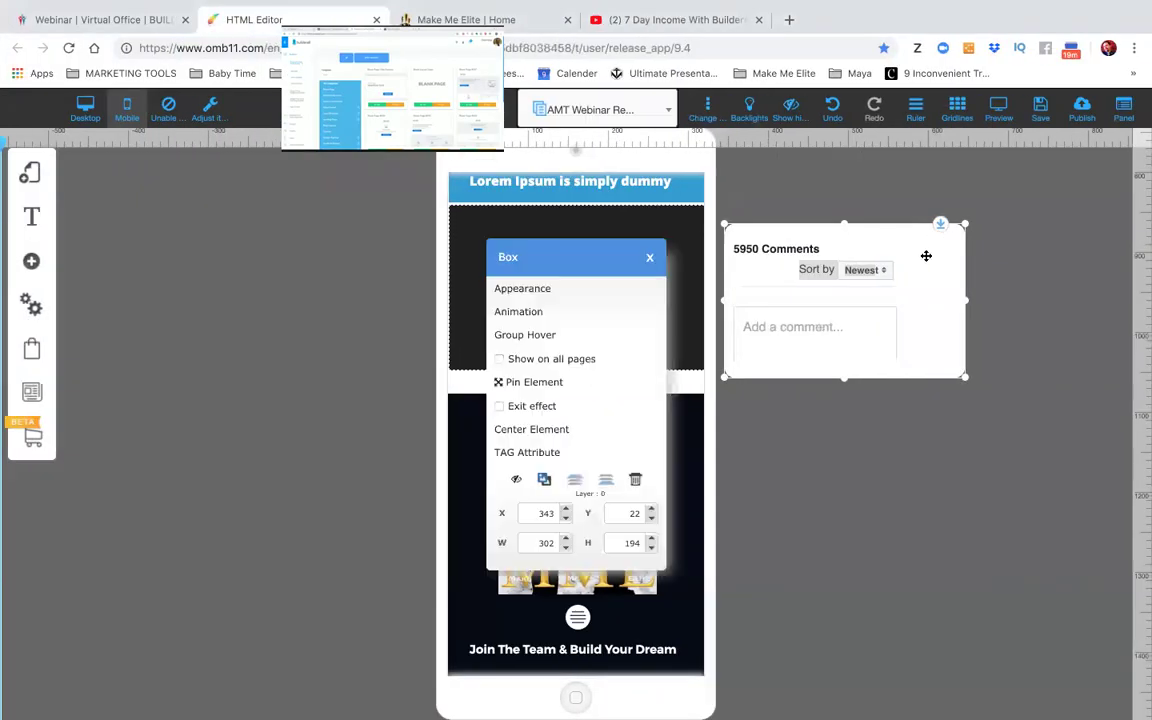
click(928, 252)
drag(931, 249, 825, 249)
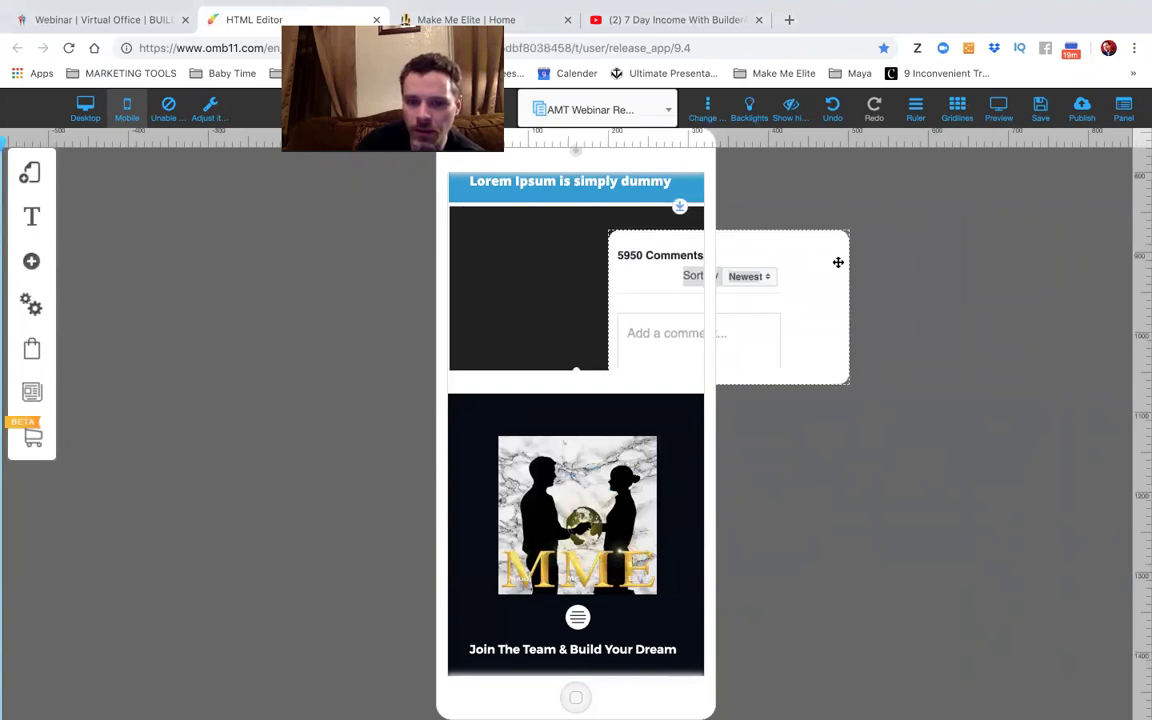
drag(818, 246, 684, 228)
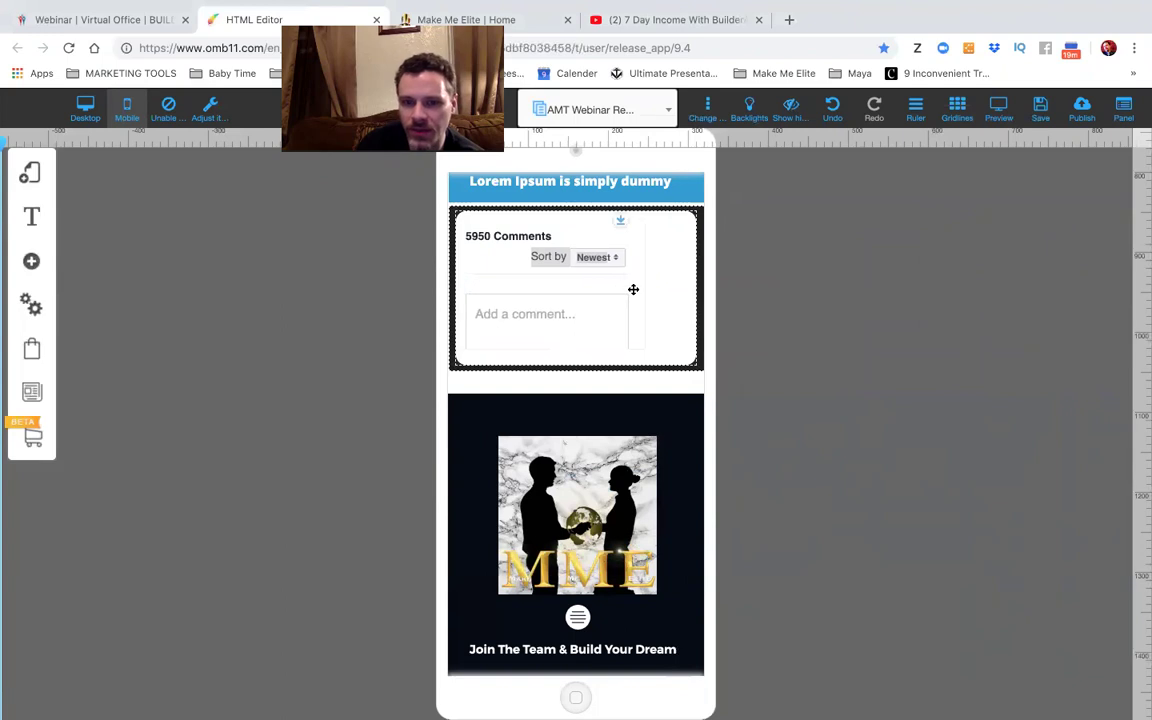
drag(632, 273, 667, 273)
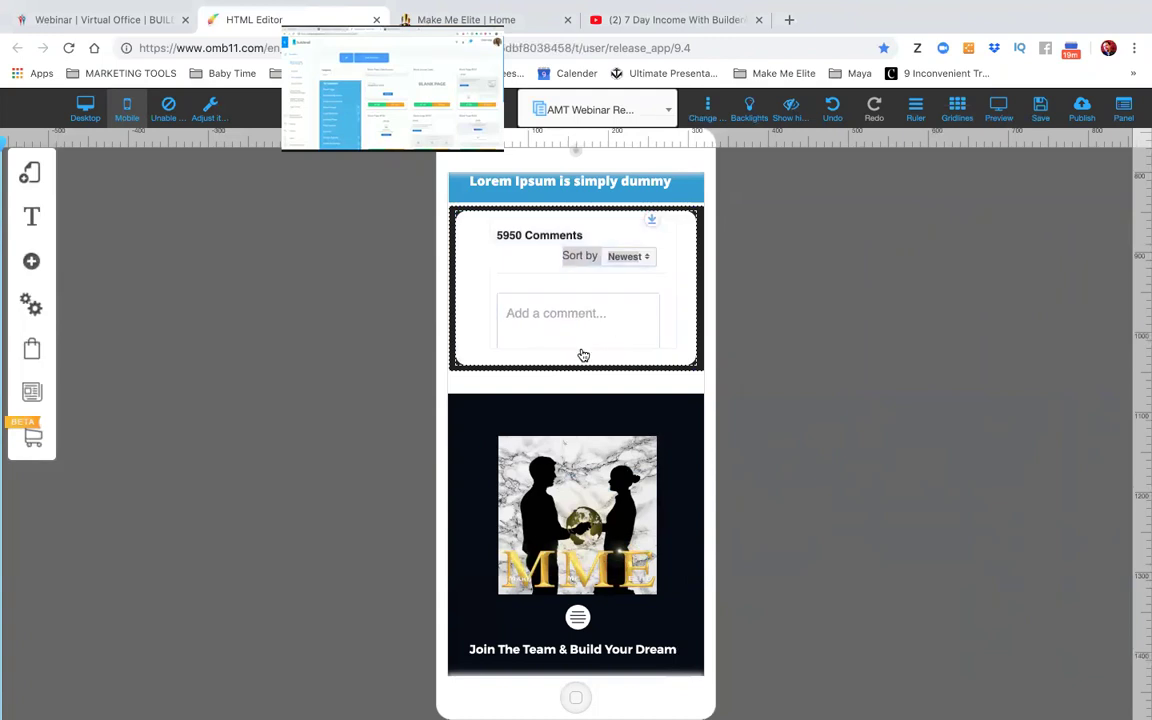
Try to set the Facebook comments widget to the Dark theme, keeping the order by Newest.
click(671, 255)
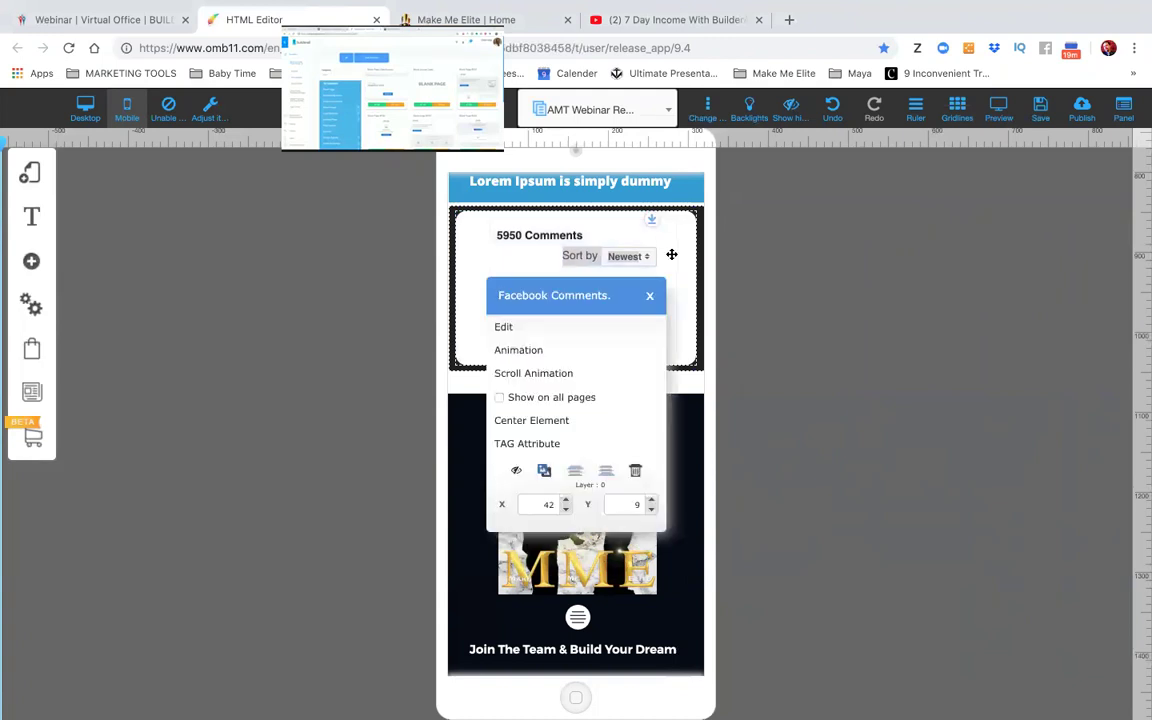
click(577, 327)
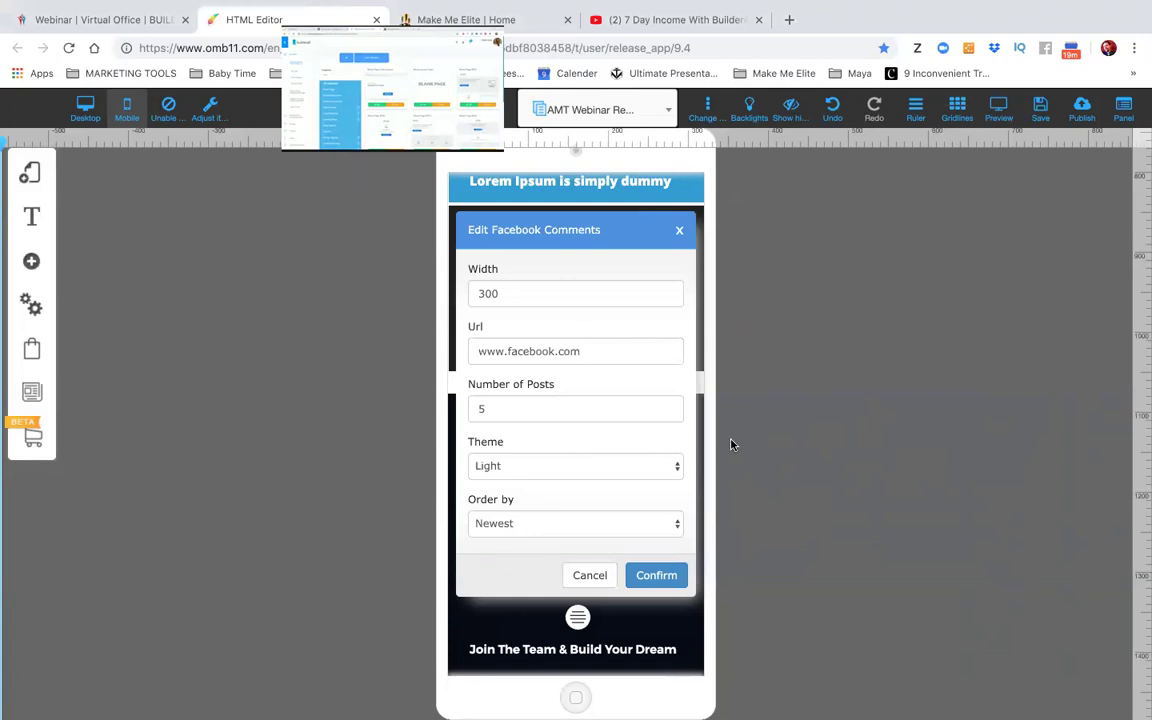
click(636, 472)
click(629, 484)
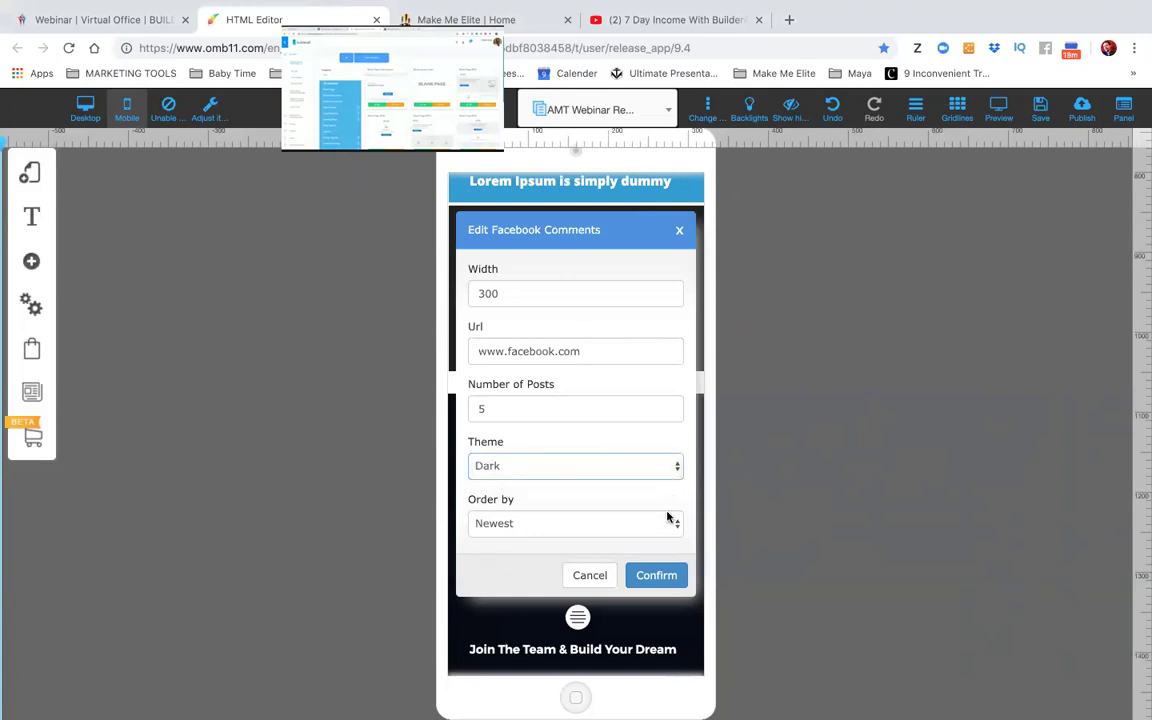
click(650, 523)
click(745, 489)
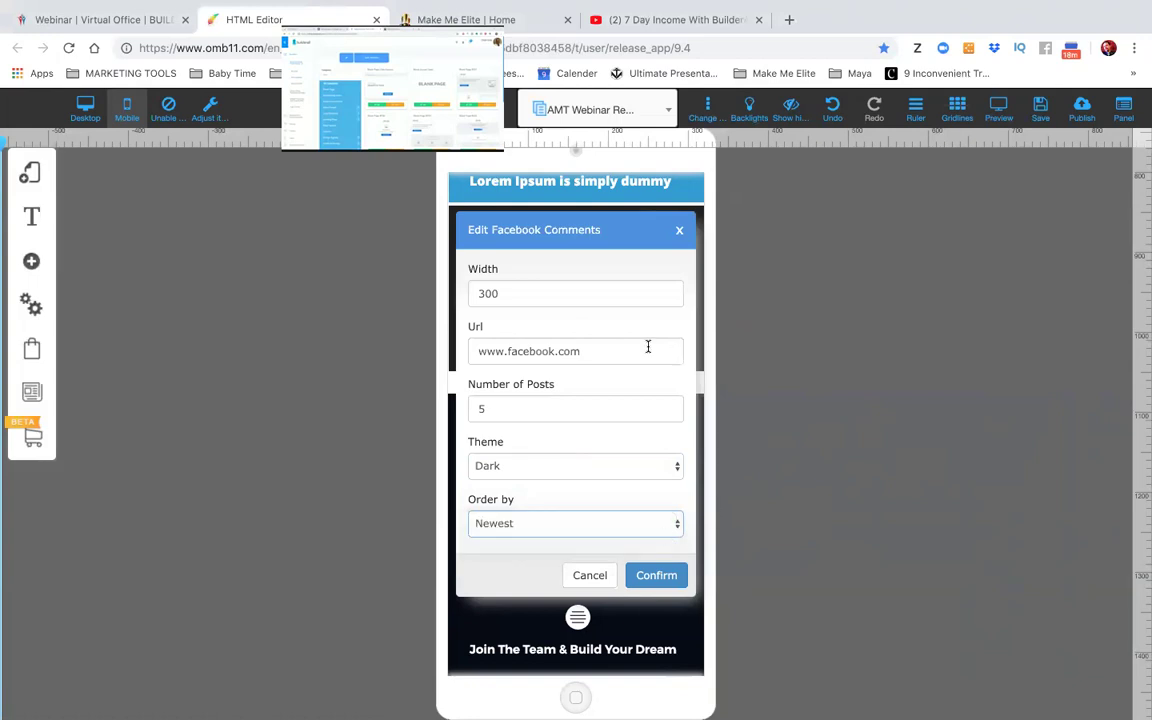
click(659, 574)
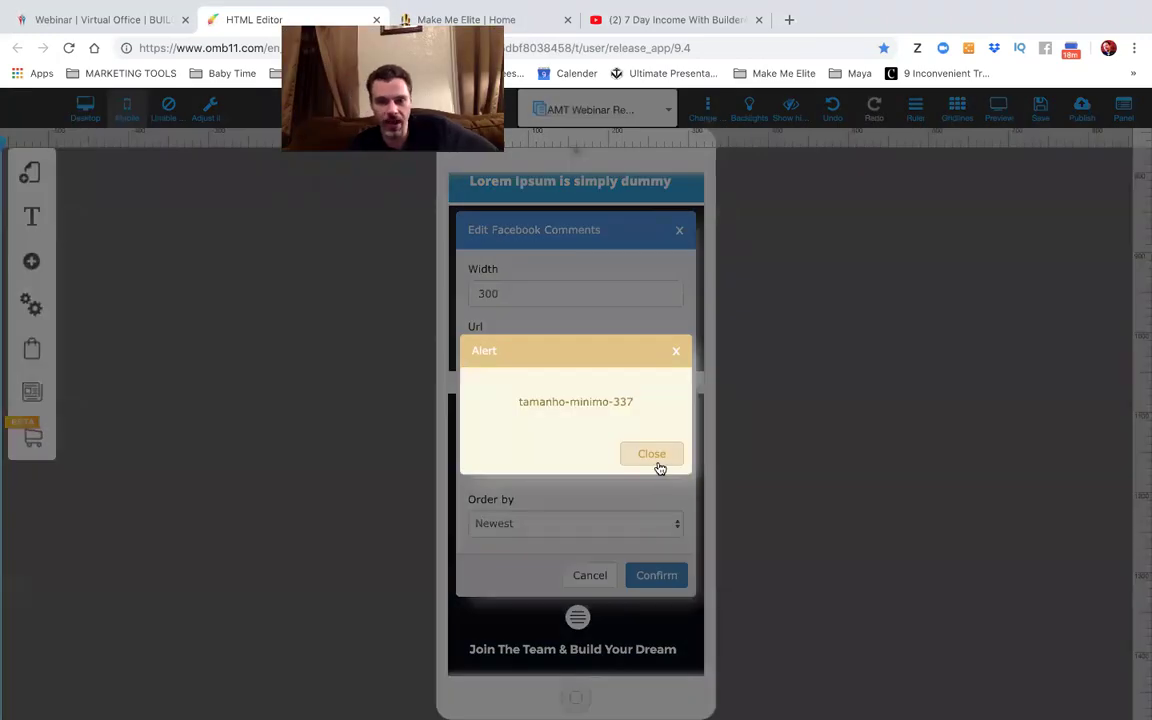
click(653, 455)
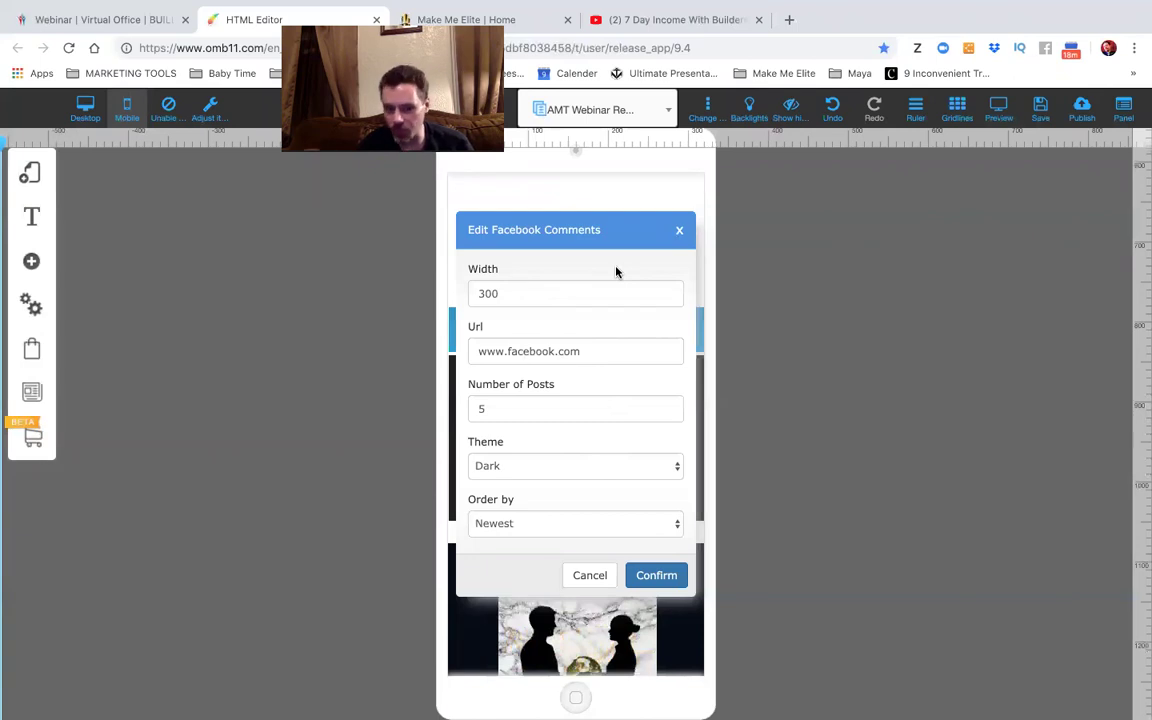
click(681, 231)
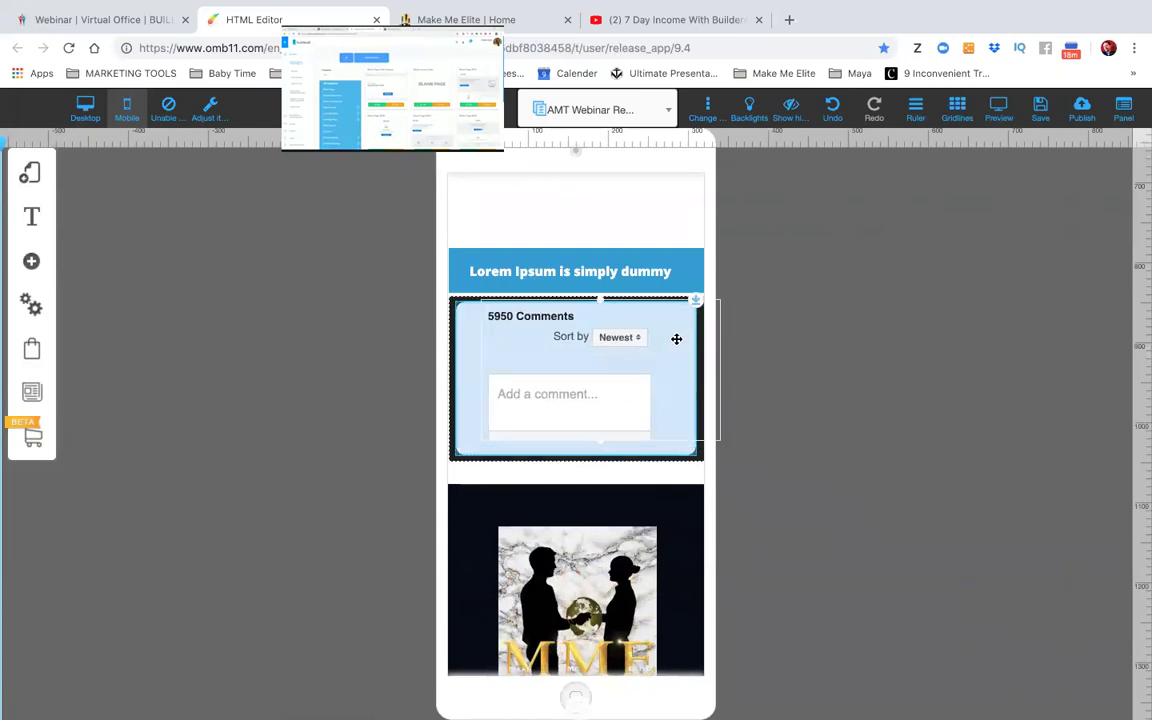
Extend the dark comments section down to the footer and stretch the white comments box to nearly the same depth.
click(689, 453)
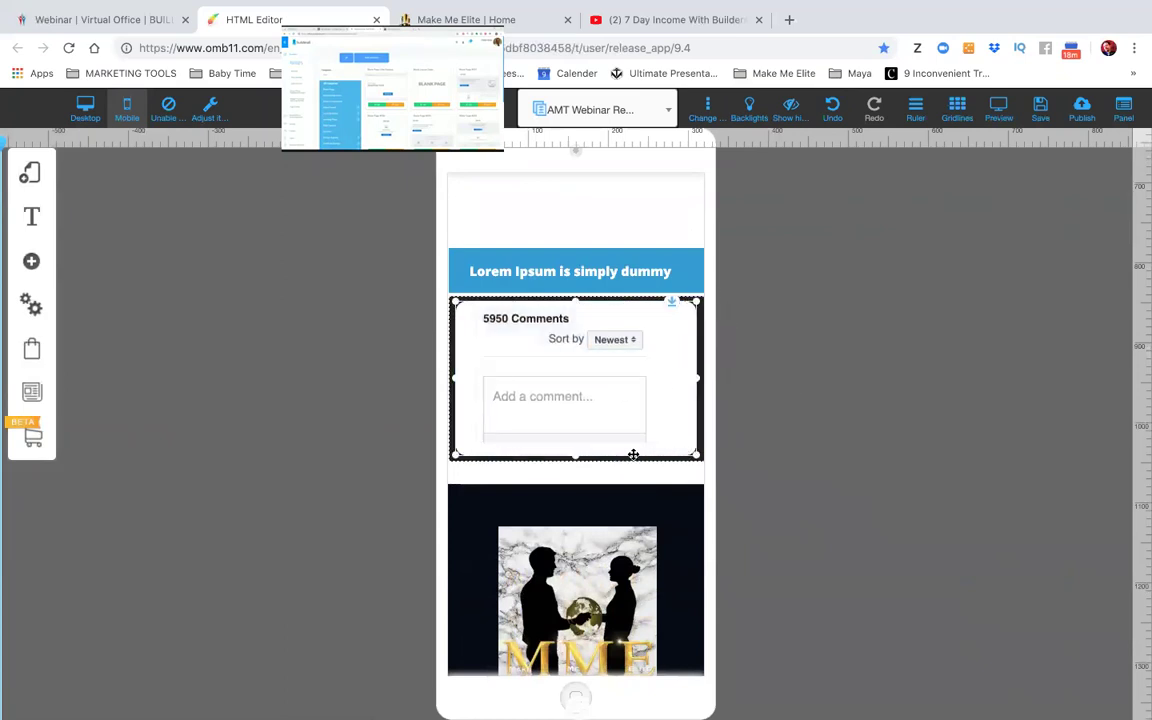
click(581, 467)
click(581, 459)
drag(578, 464, 576, 499)
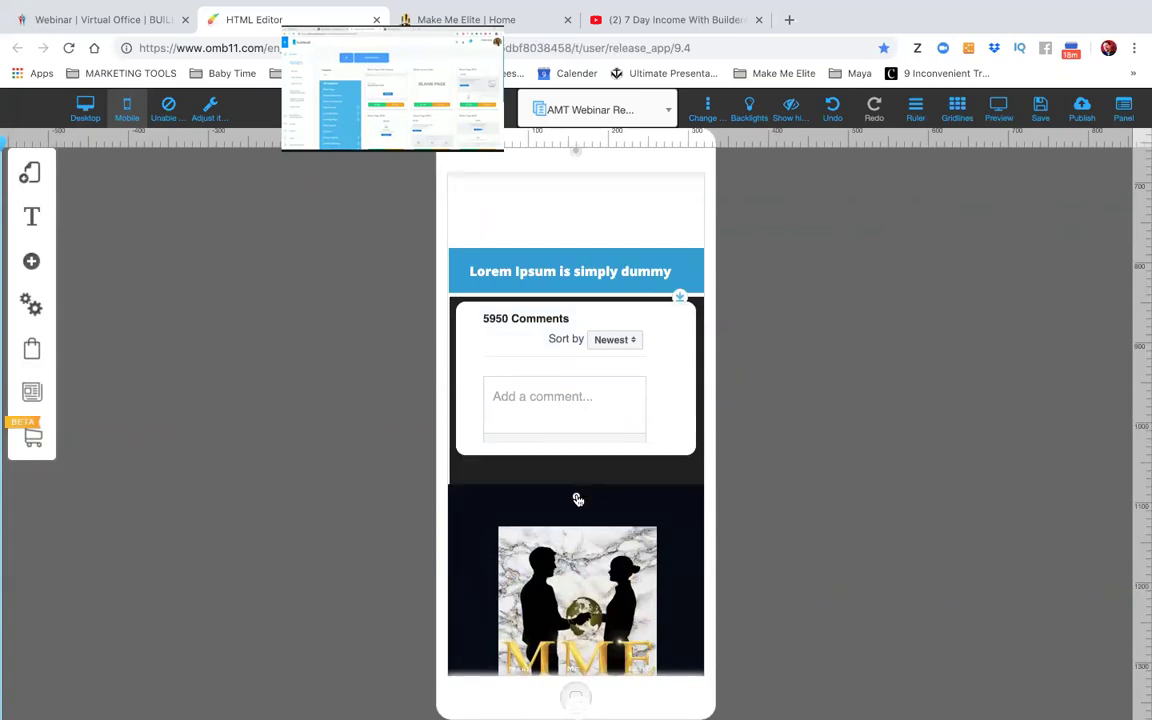
click(660, 437)
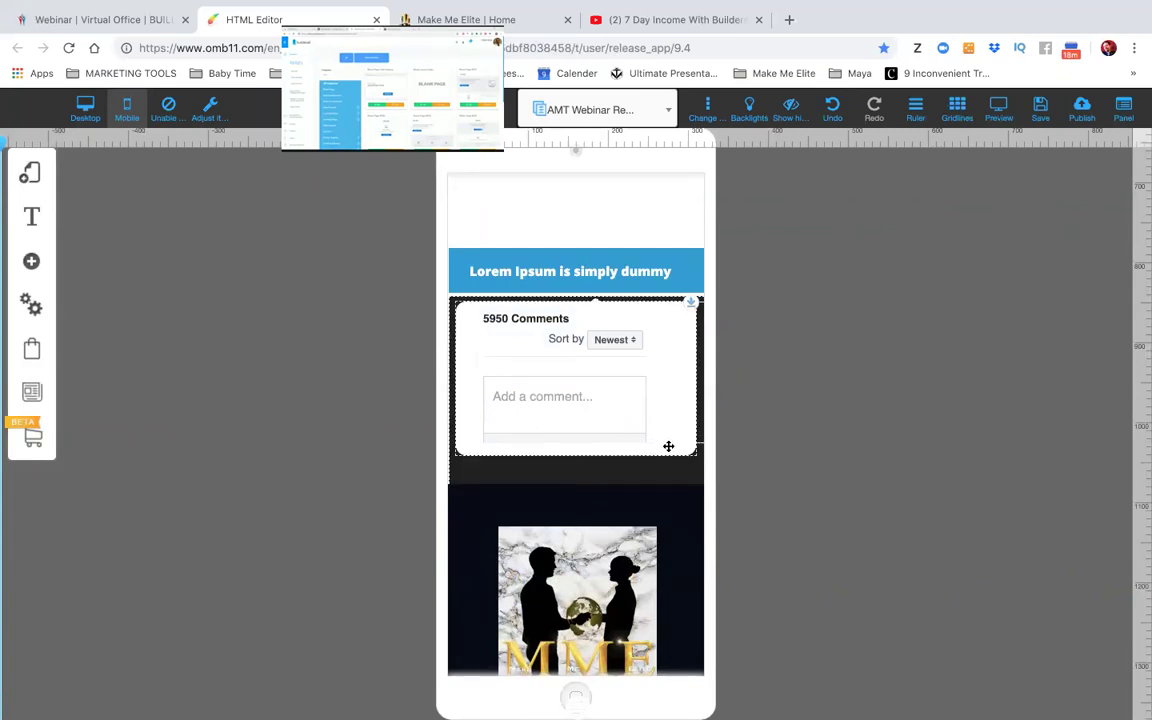
click(668, 446)
drag(574, 468, 572, 483)
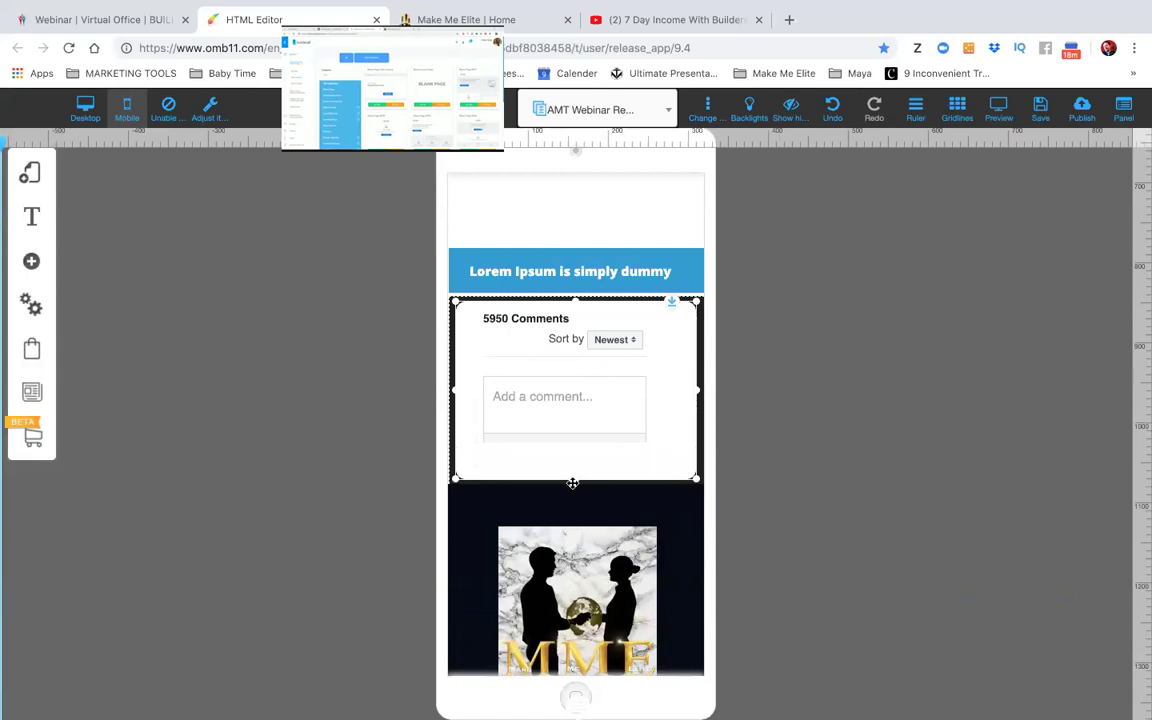
Lengthen the Facebook comments widget inside the white box so it includes the Also post on Facebook row.
click(569, 420)
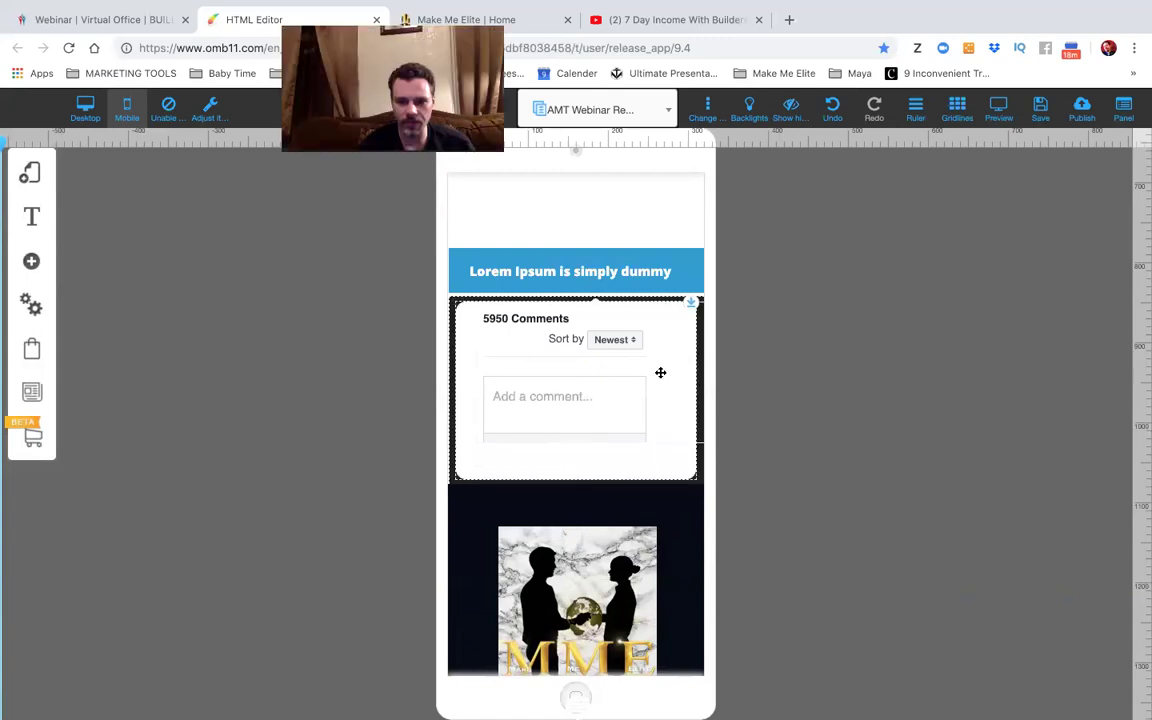
click(726, 448)
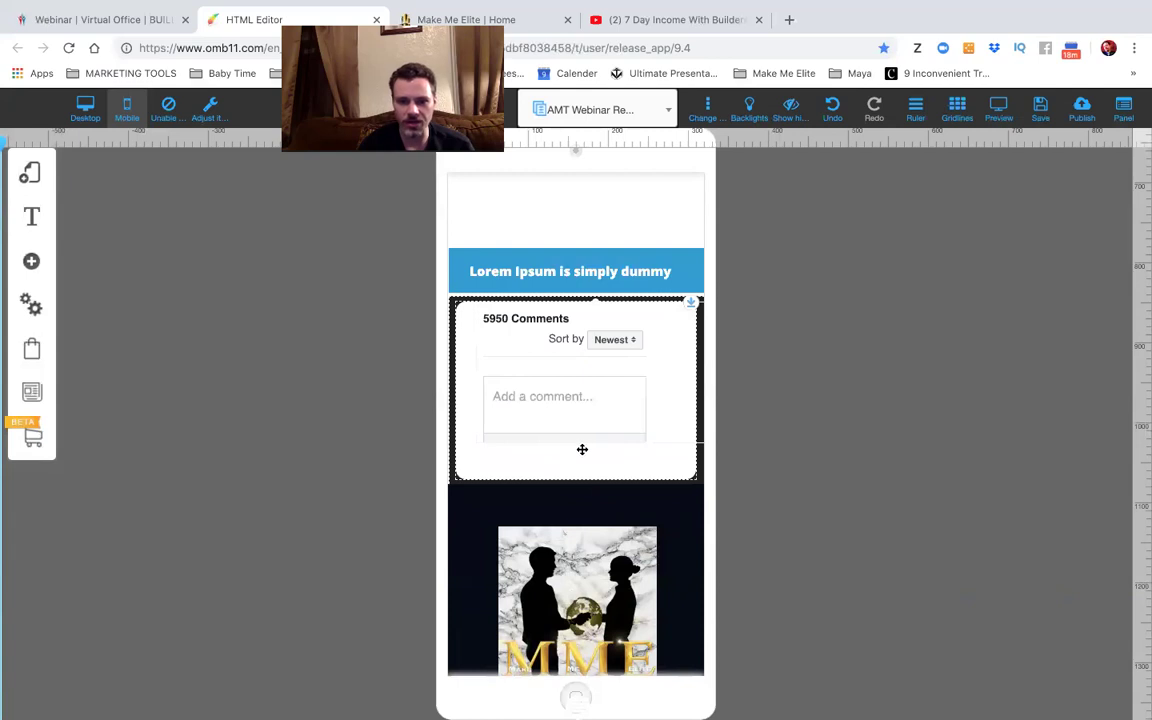
drag(594, 445, 592, 461)
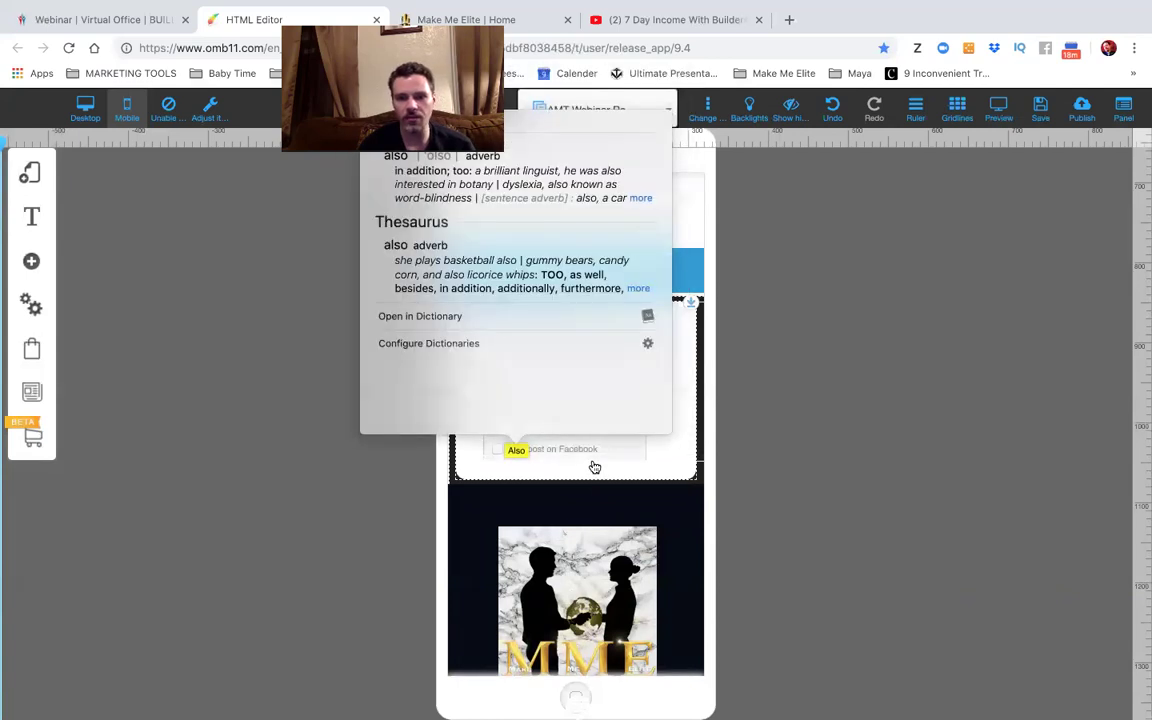
click(753, 440)
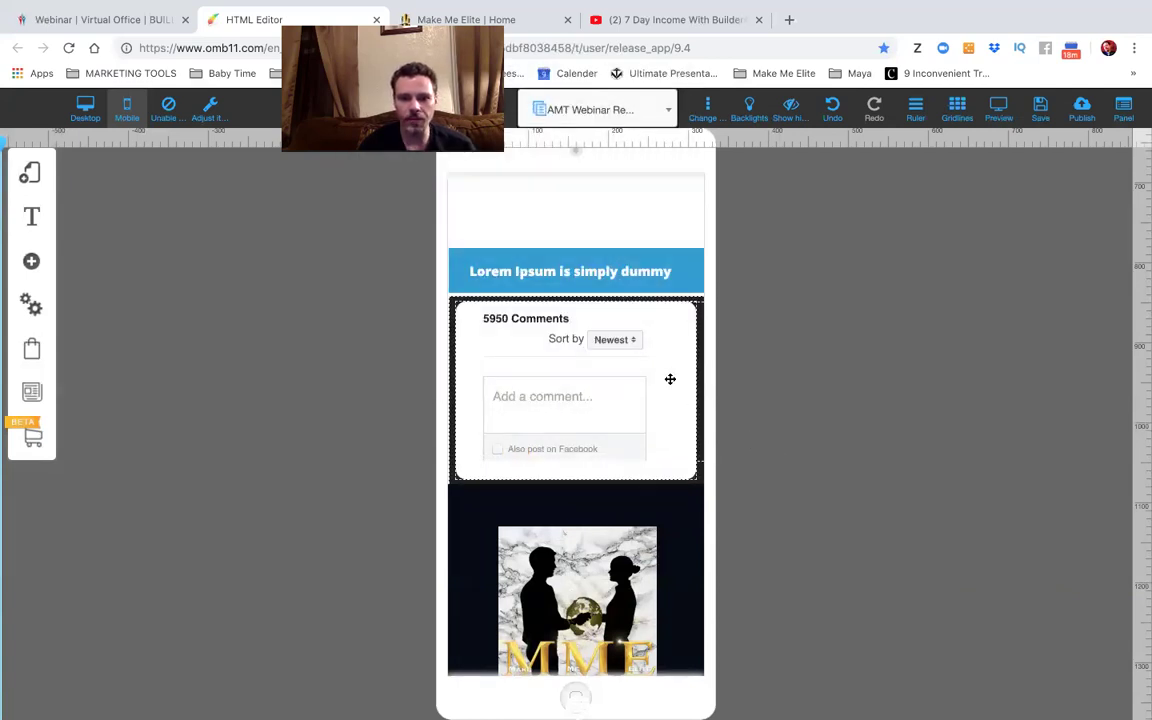
Move the dark footer section down to leave room below the comments section on the mobile page.
scroll(675, 400, down, 3)
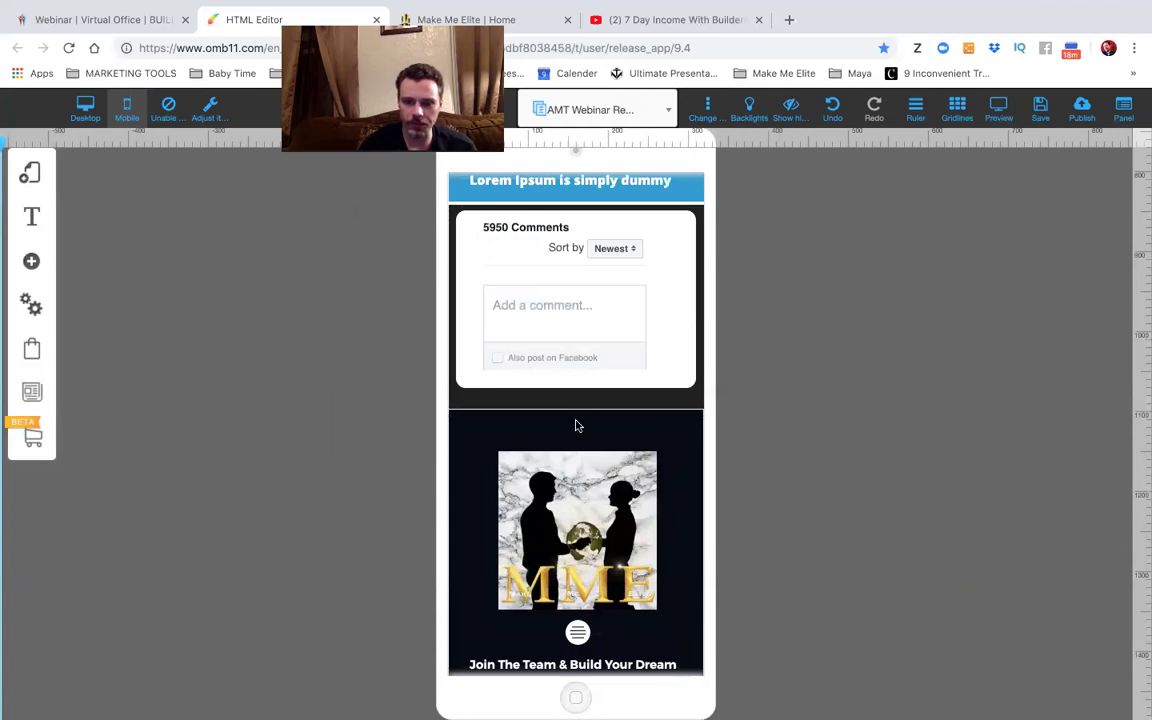
scroll(576, 426, down, 3)
scroll(578, 411, up, 5)
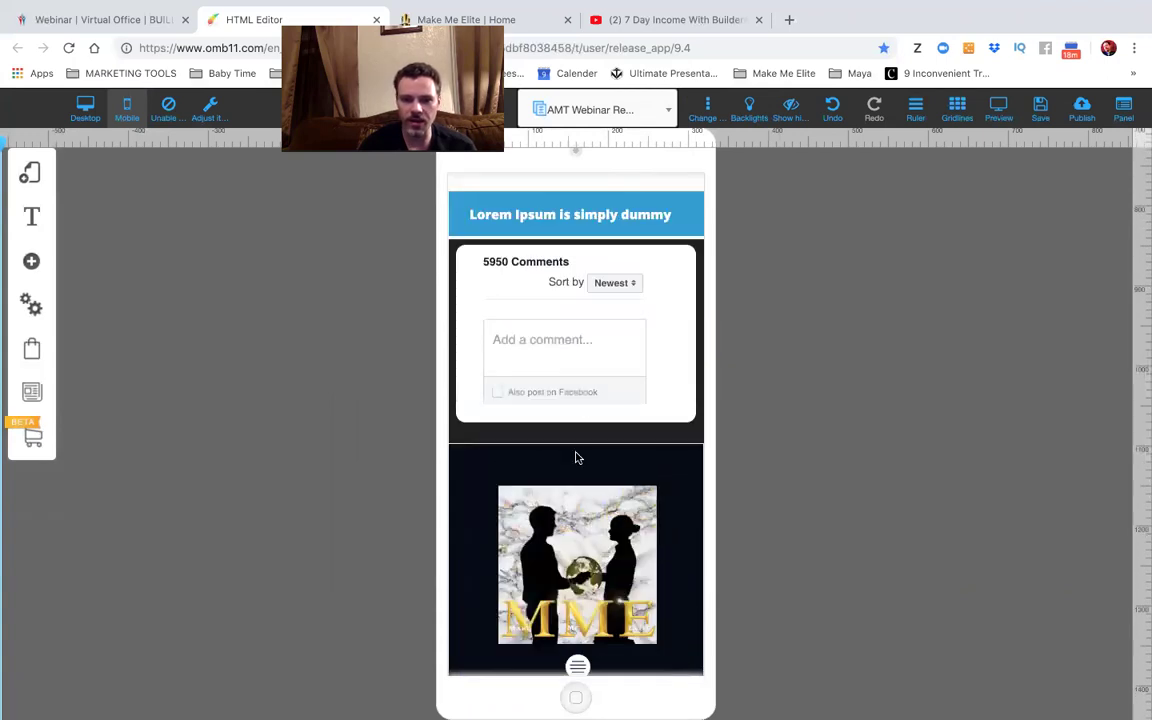
scroll(577, 567, down, 10)
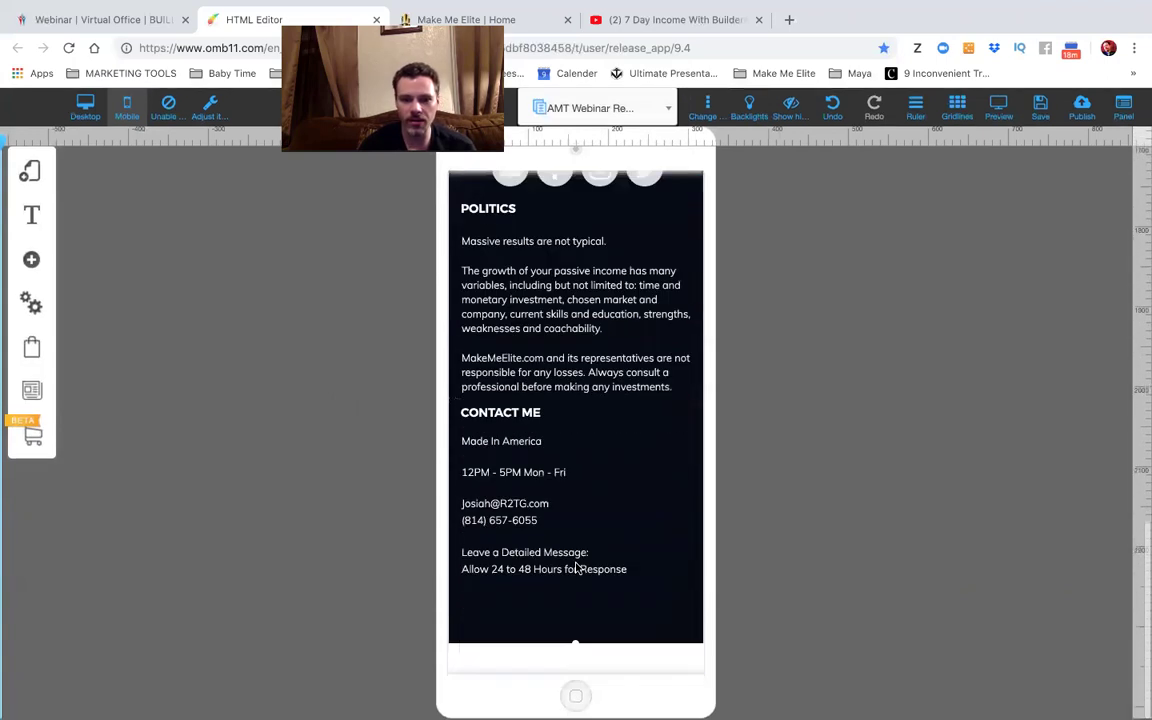
scroll(576, 560, up, 15)
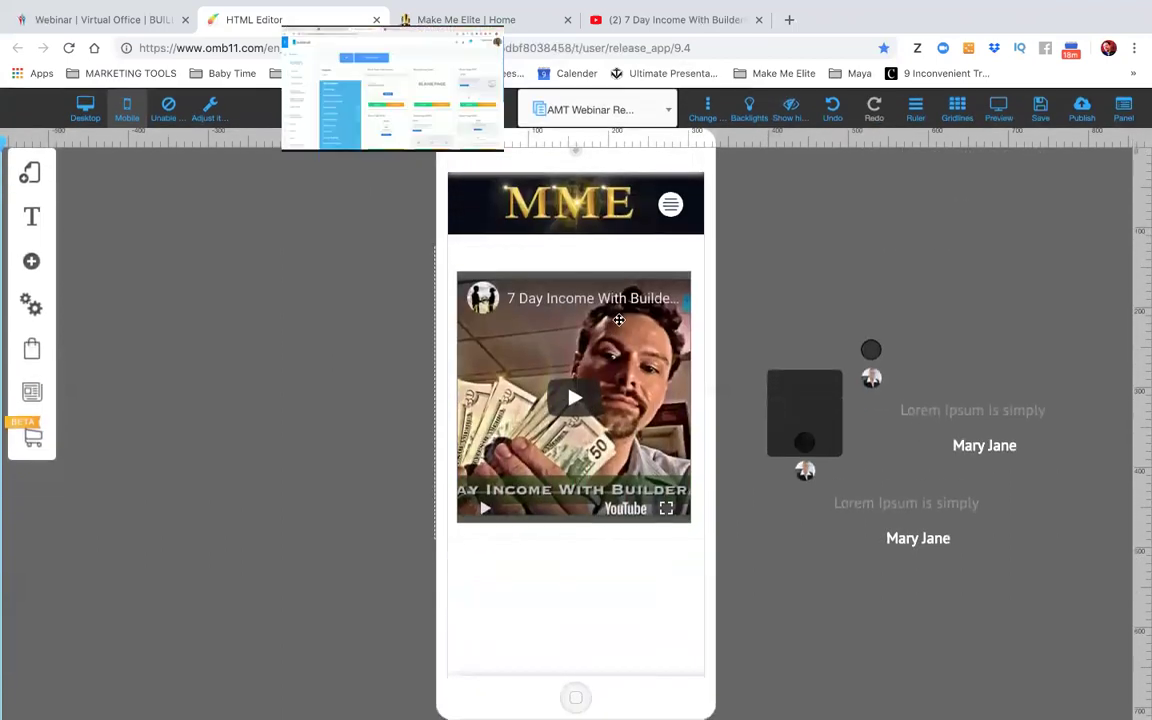
scroll(619, 319, down, 5)
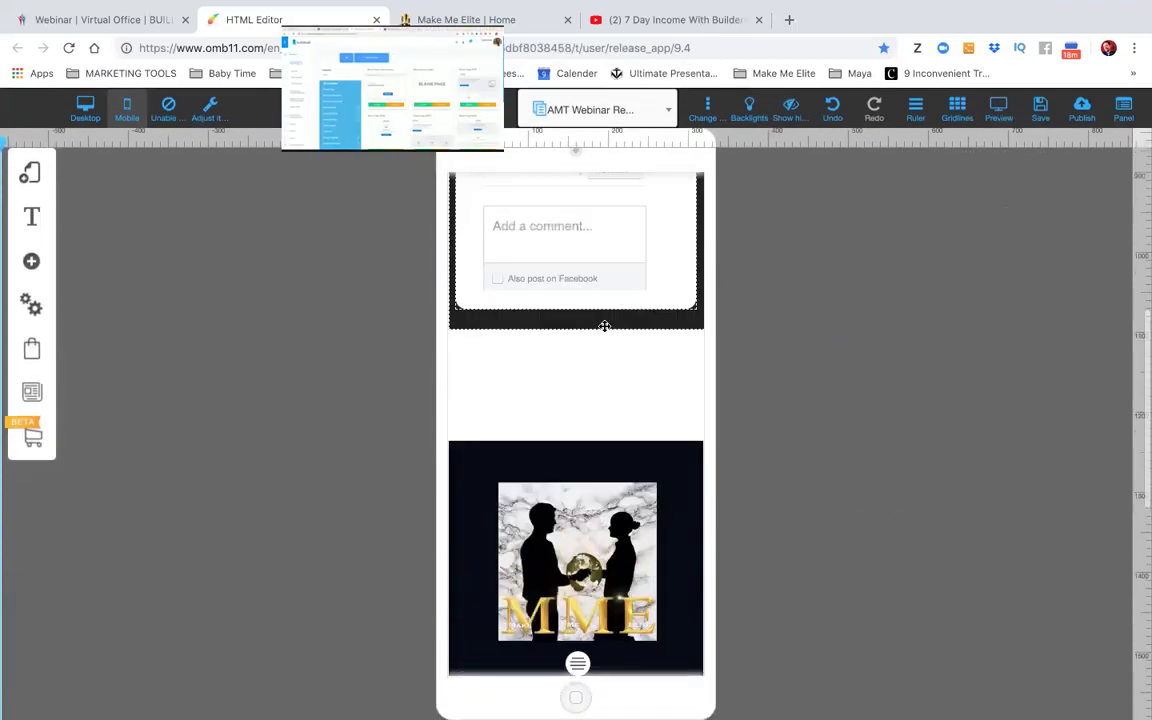
Extend the dark section, white box and comments widget toward the footer so the Post button and first comment fit inside.
drag(580, 327, 574, 451)
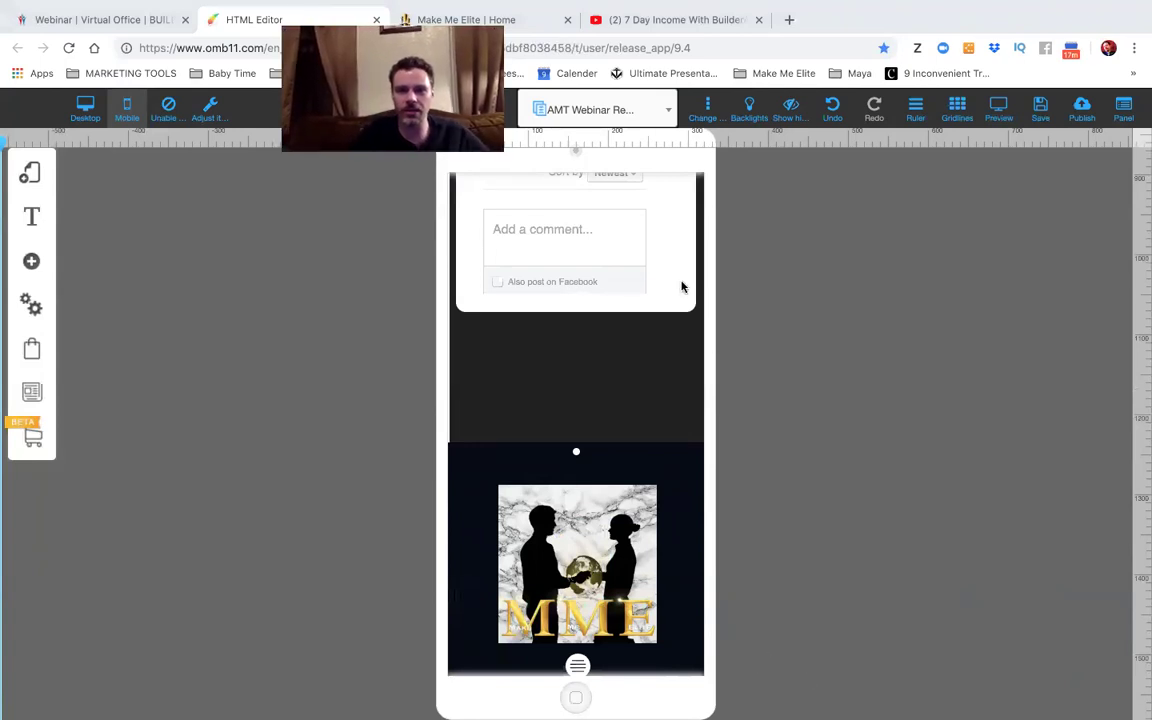
click(568, 313)
drag(575, 322, 575, 427)
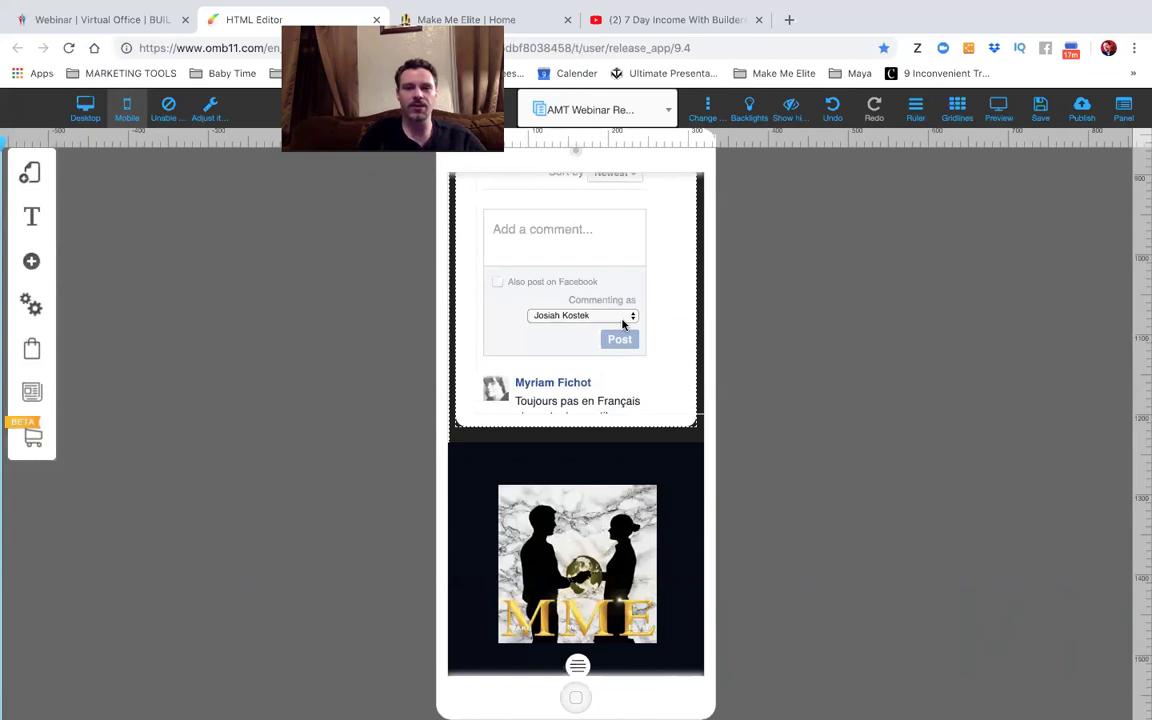
scroll(625, 320, up, 3)
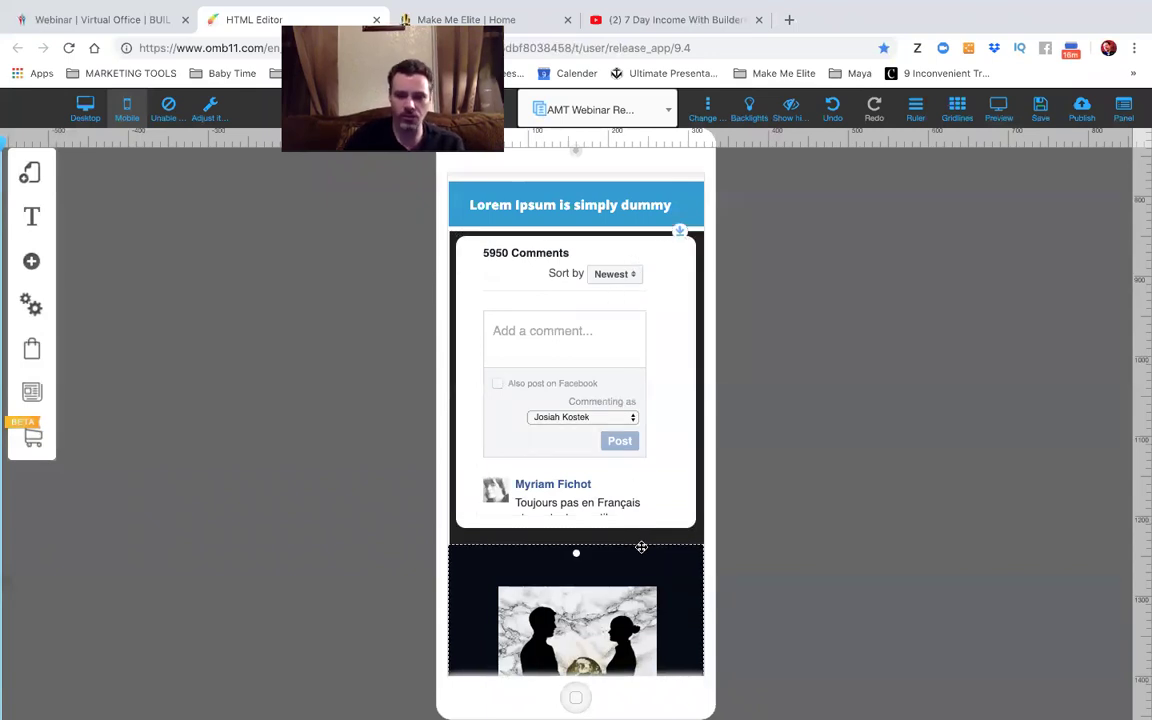
drag(576, 540, 740, 332)
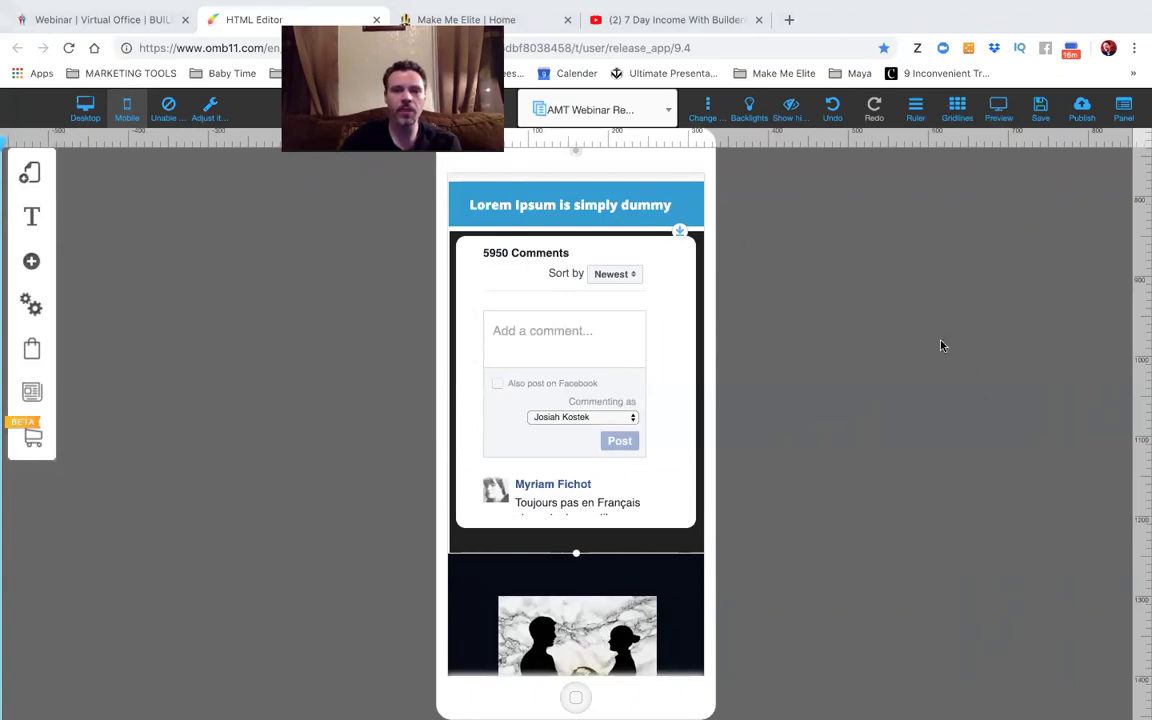
key(ctrl+Left)
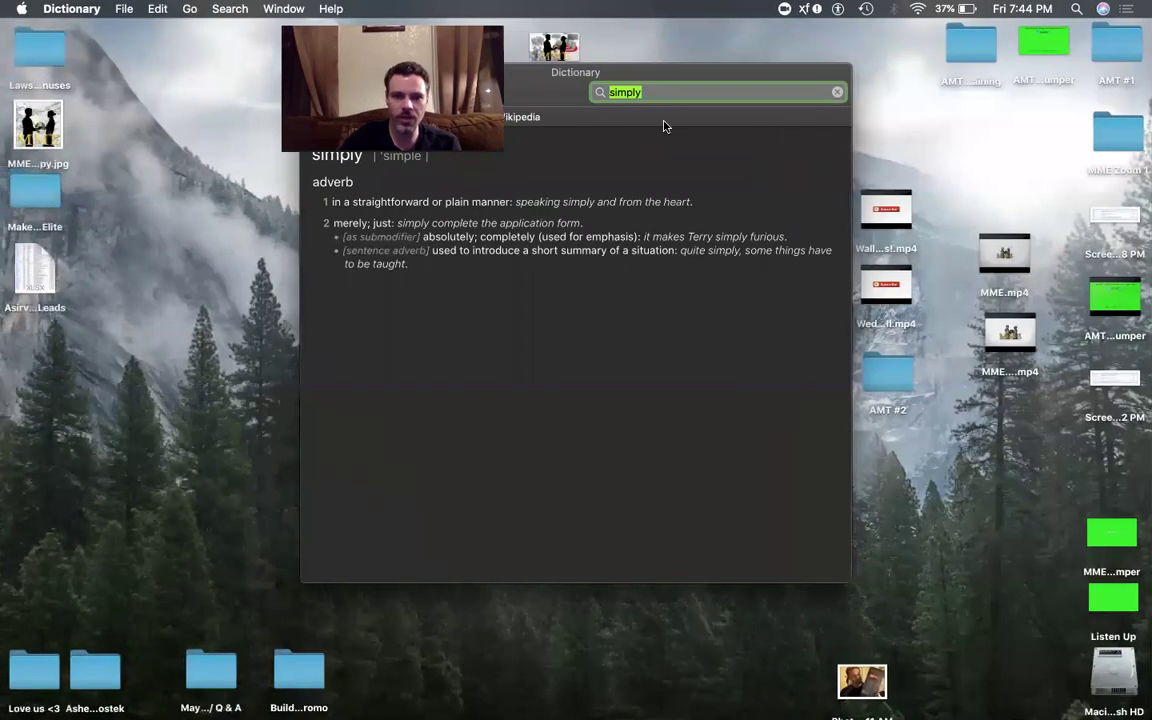
key(ctrl+Right)
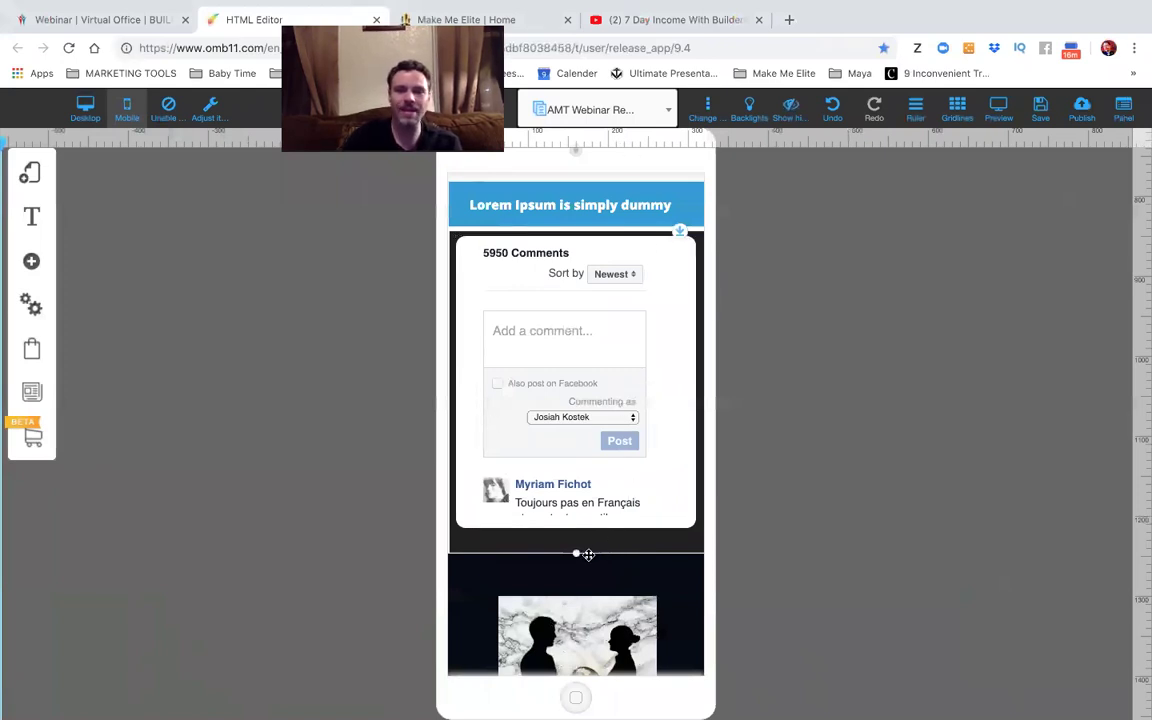
Save the Make Me Elite layout and AMT Webinar Replay page changes and publish the website.
click(1041, 119)
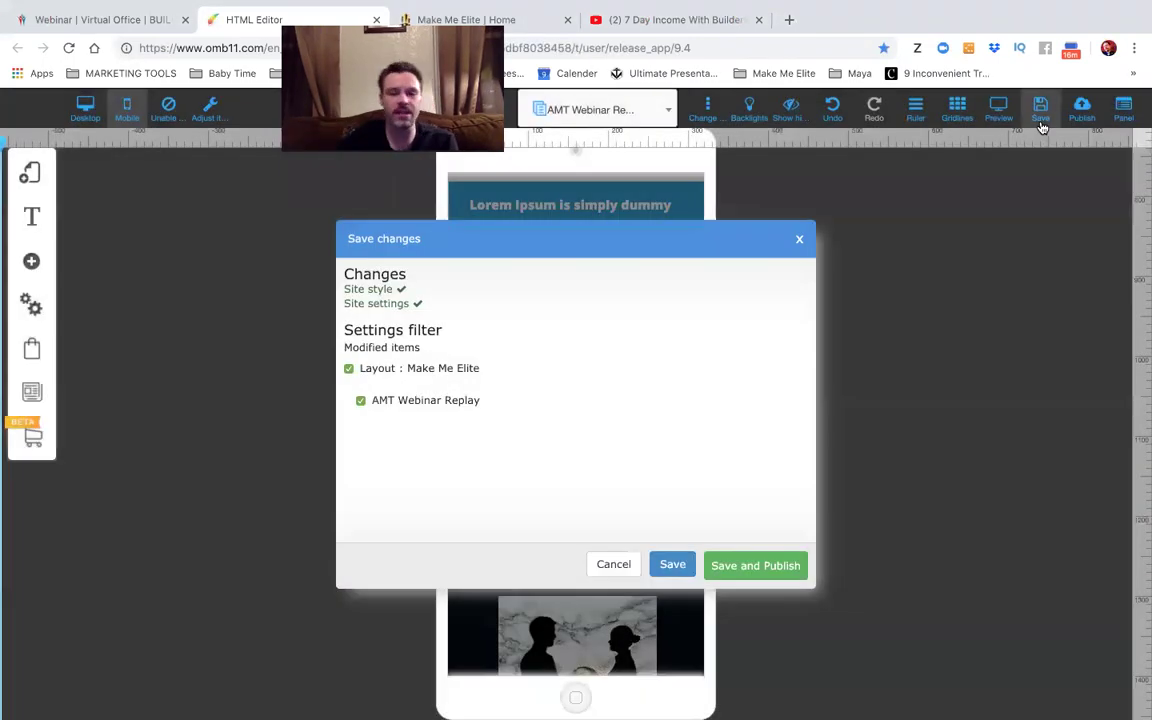
click(784, 575)
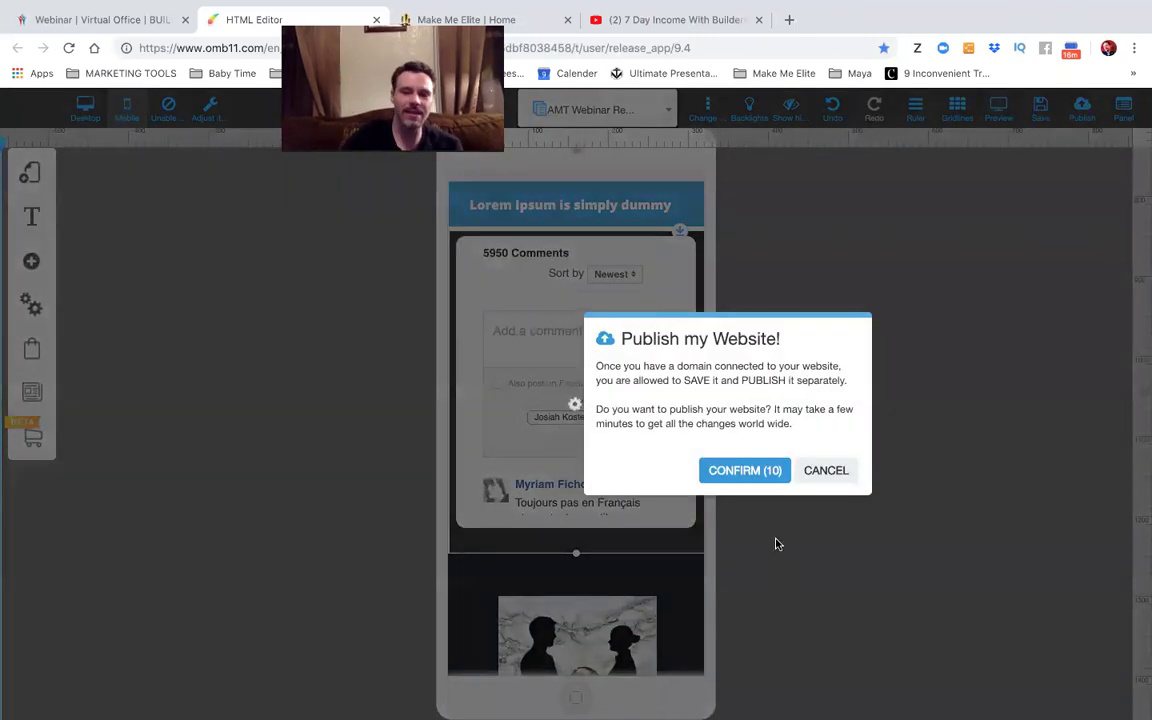
click(767, 467)
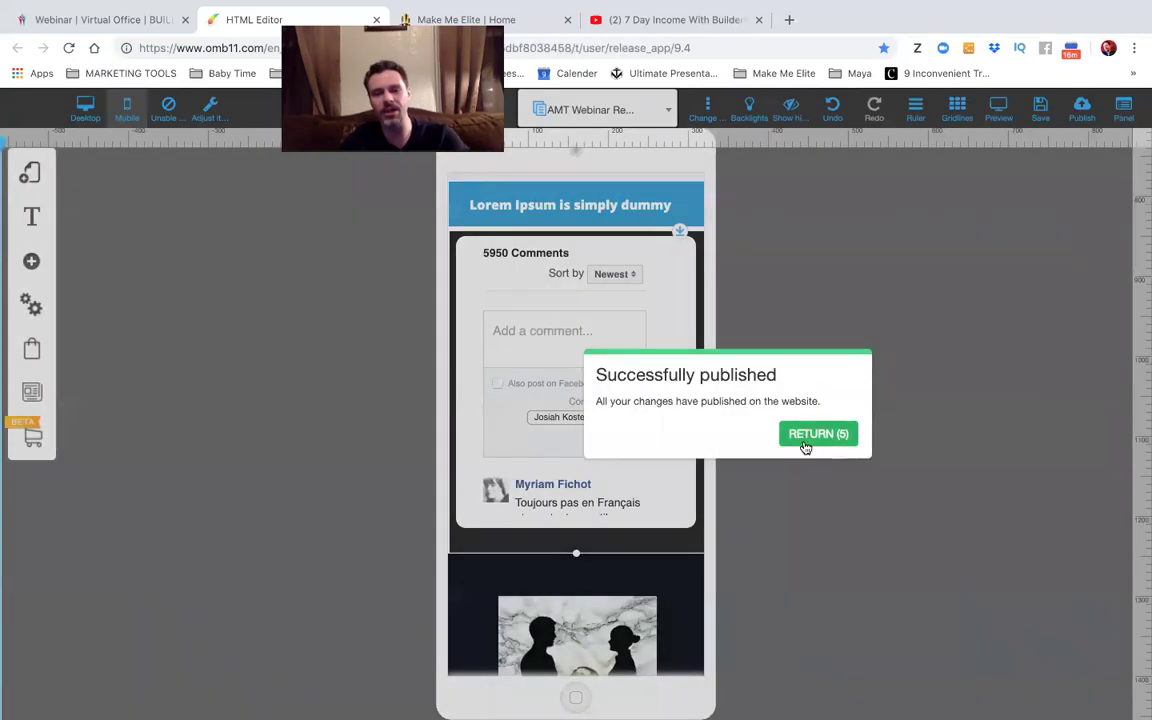
click(806, 443)
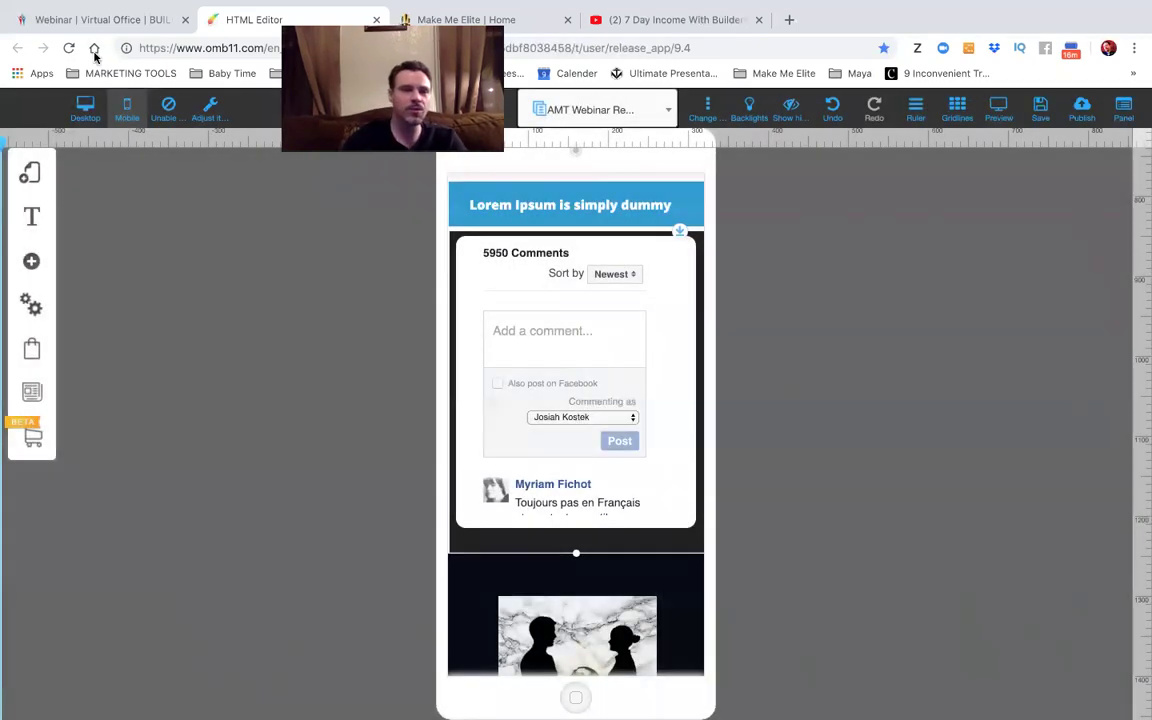
click(98, 20)
scroll(355, 229, up, 3)
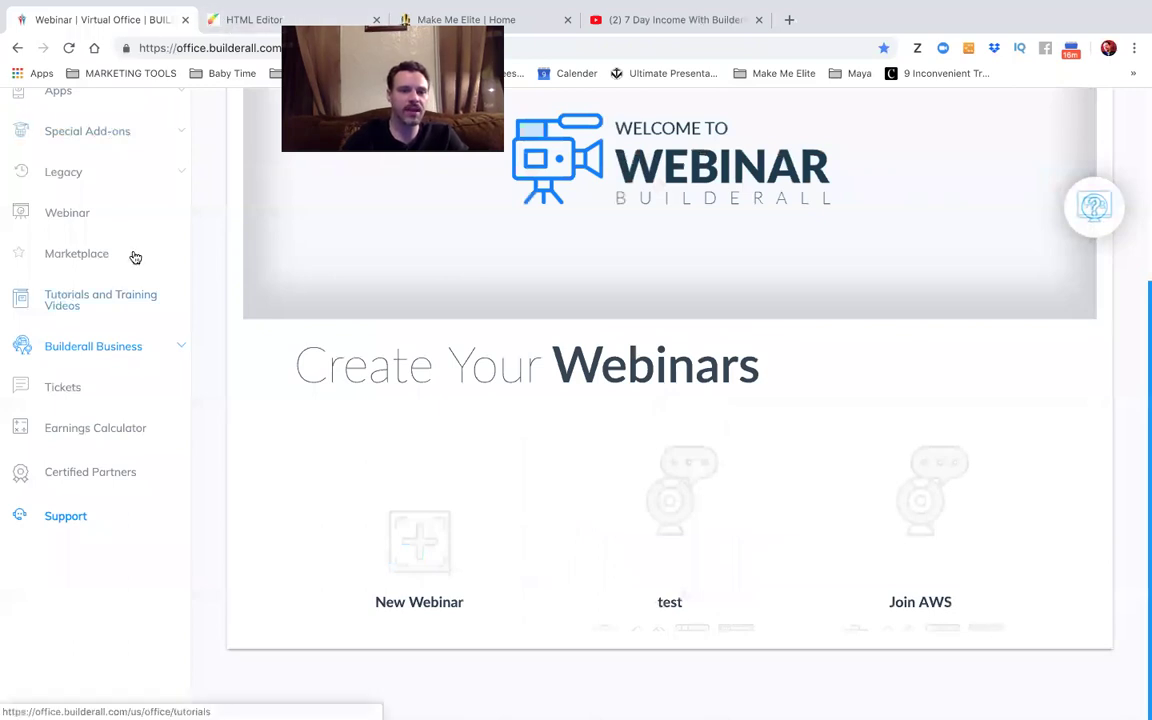
scroll(135, 258, up, 3)
click(88, 196)
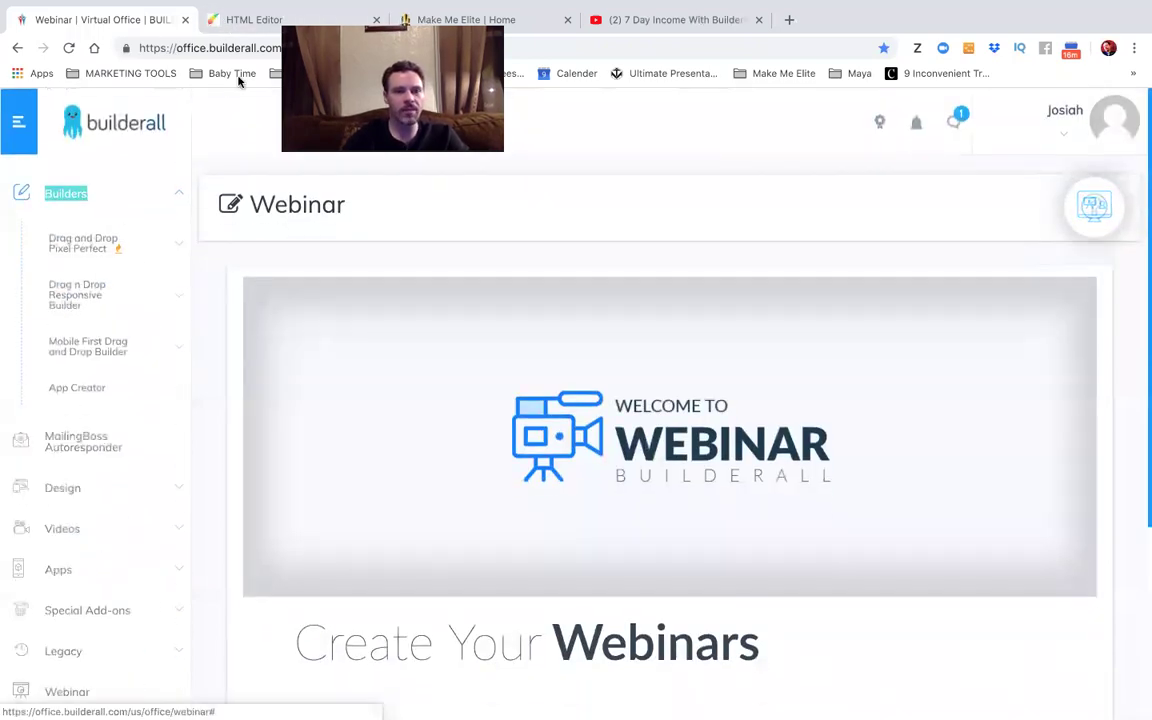
click(241, 19)
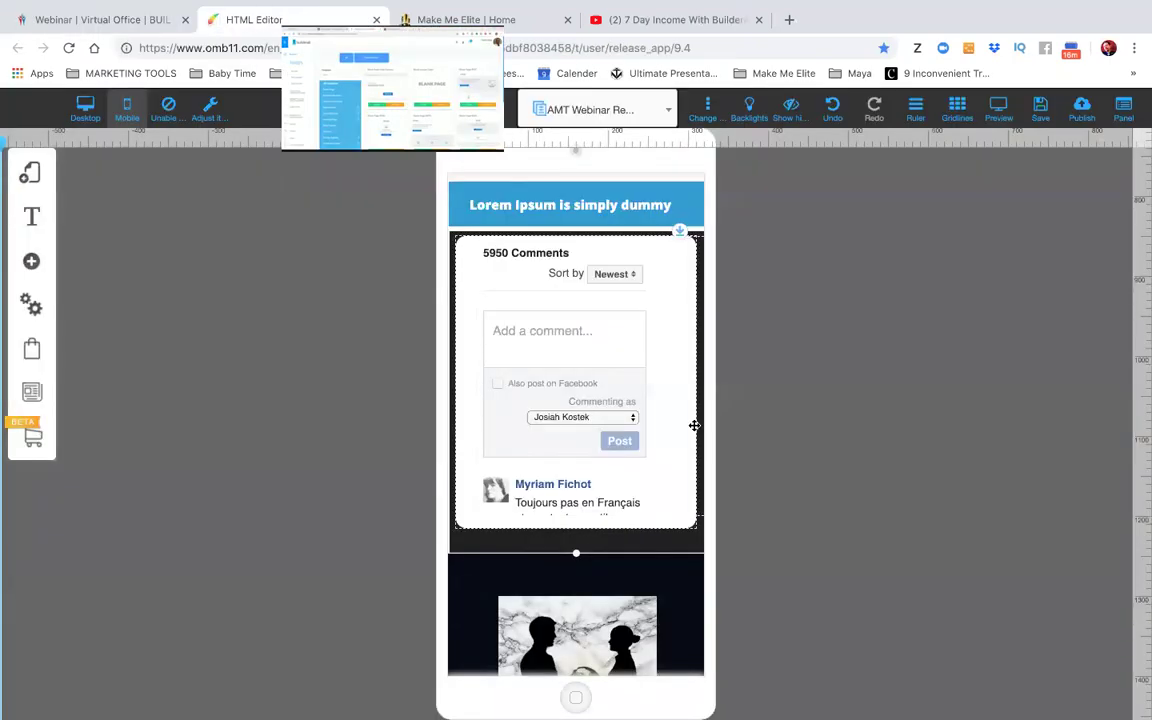
scroll(689, 415, up, 6)
scroll(689, 415, down, 1)
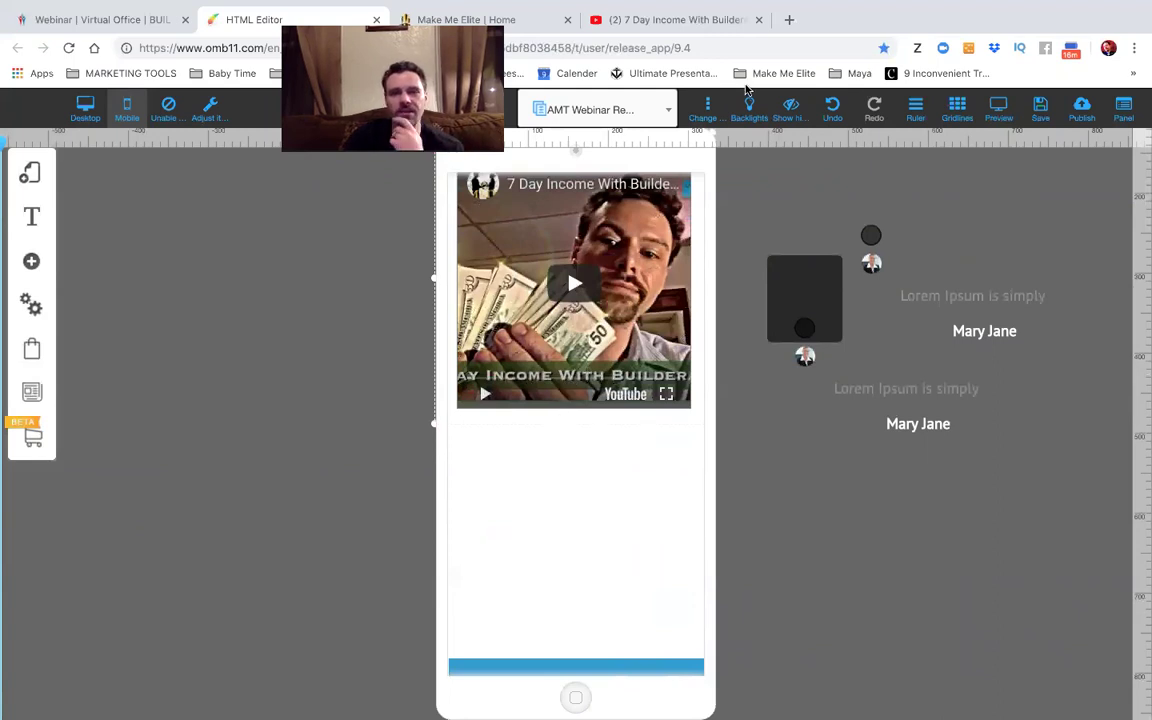
scroll(779, 239, up, 1)
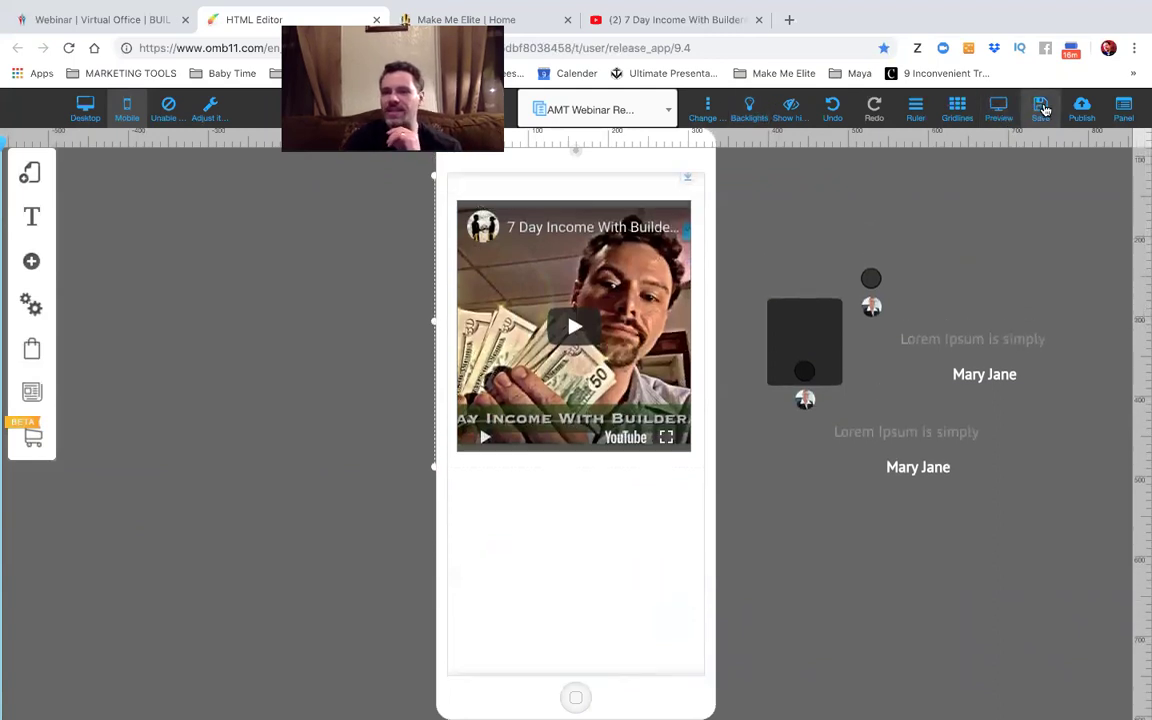
Save the site style and site settings again and publish the website.
click(1041, 108)
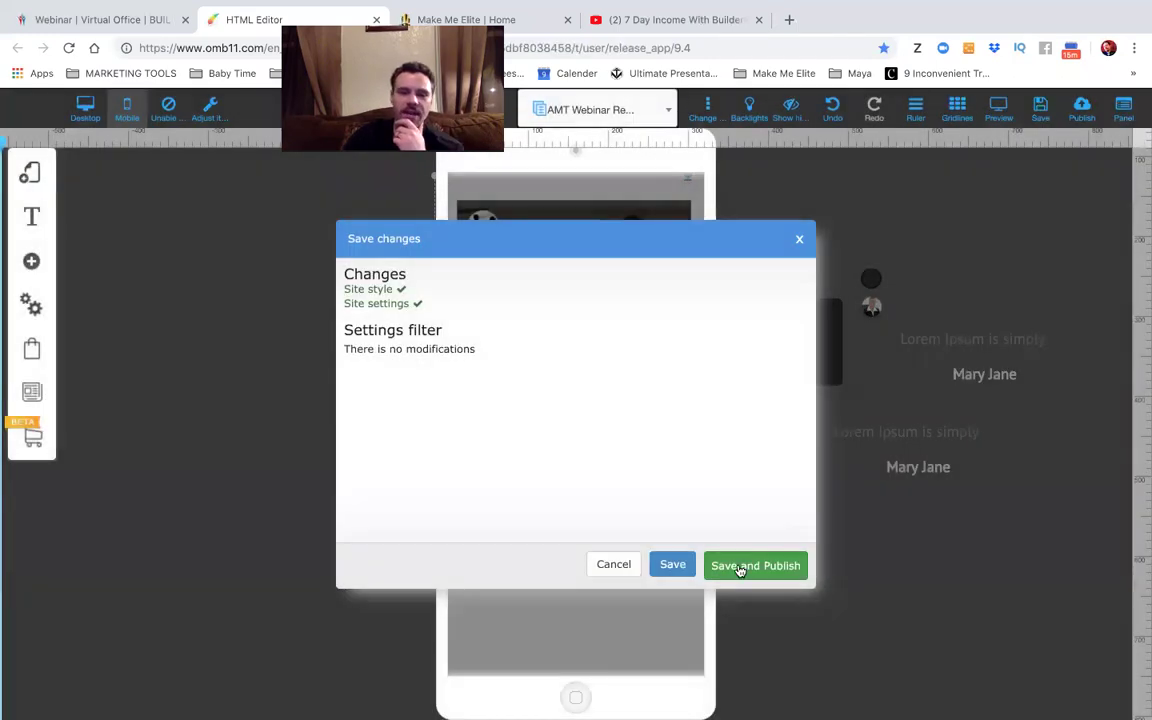
click(742, 565)
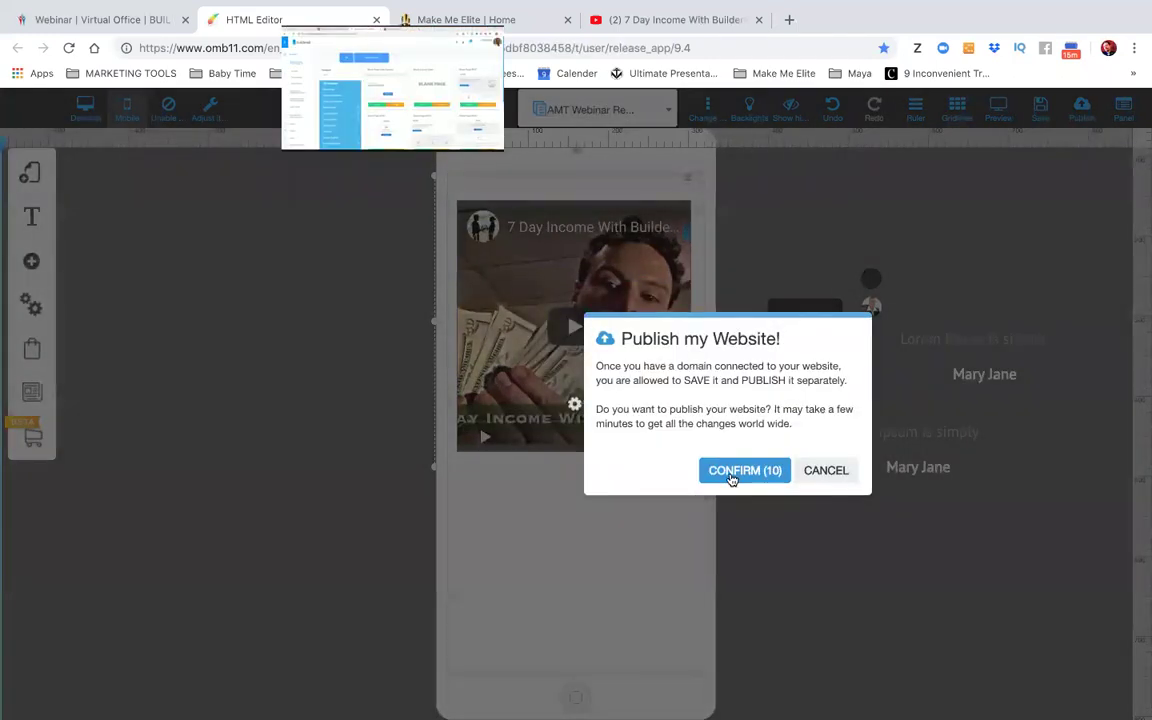
click(733, 469)
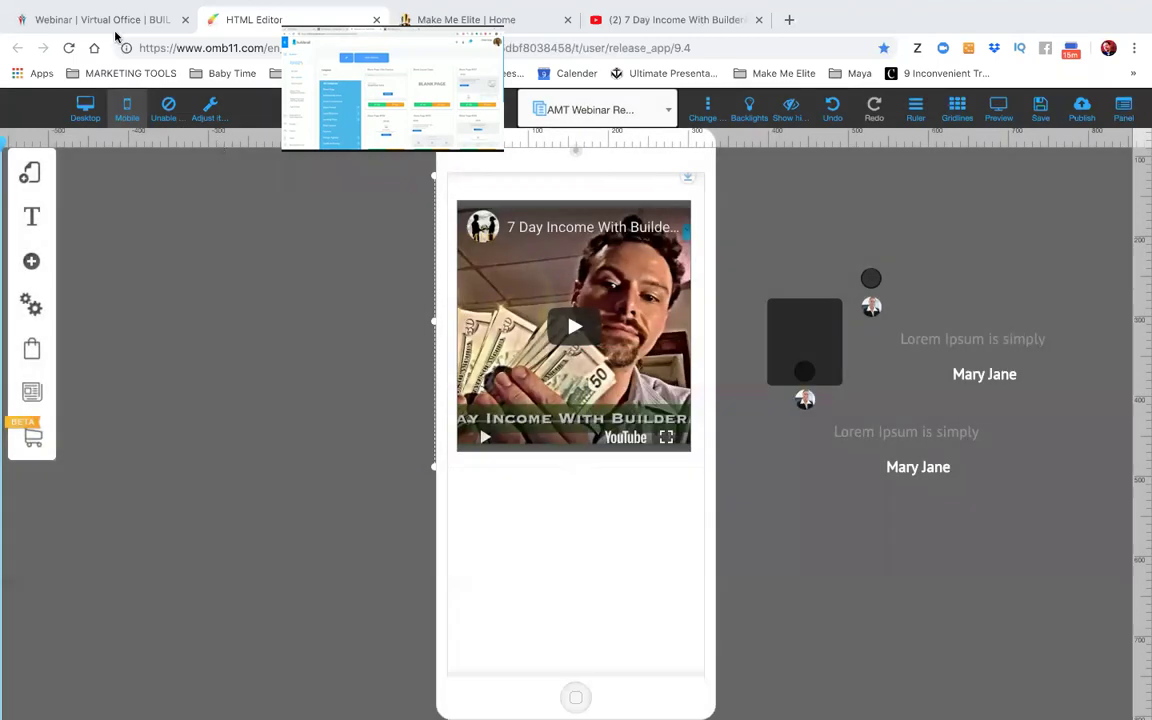
Open the Home page in desktop view and shift the webinar widget slightly up and left over the hero section.
click(86, 108)
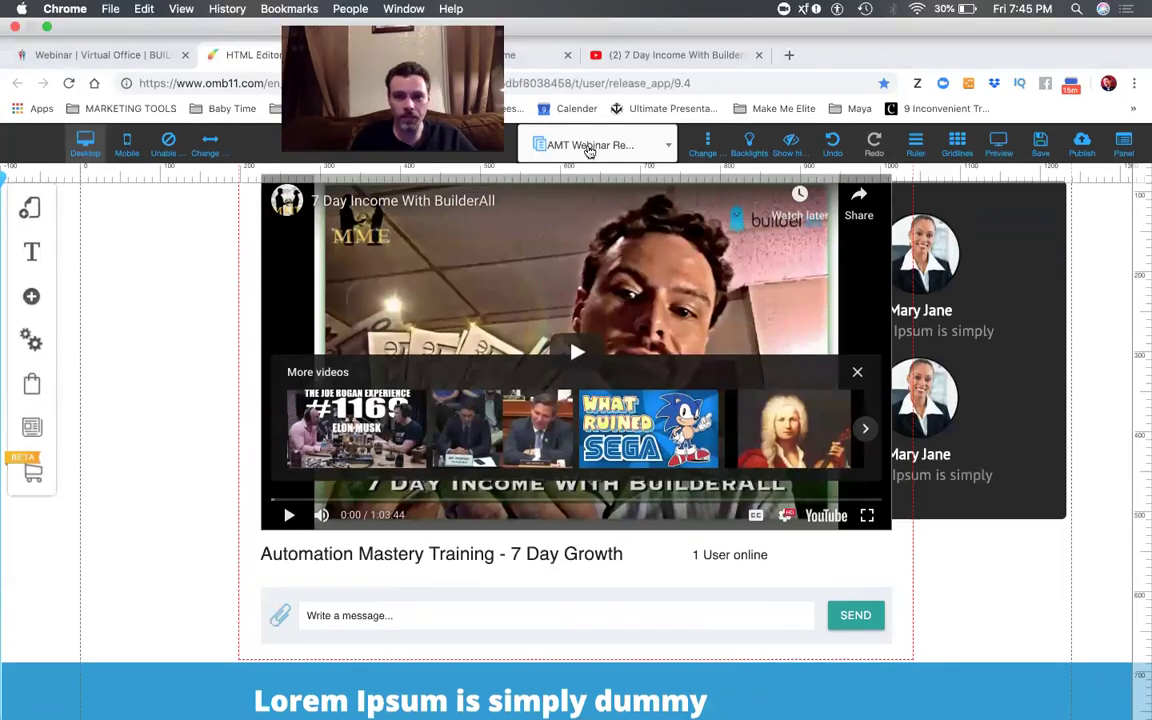
click(590, 146)
click(584, 163)
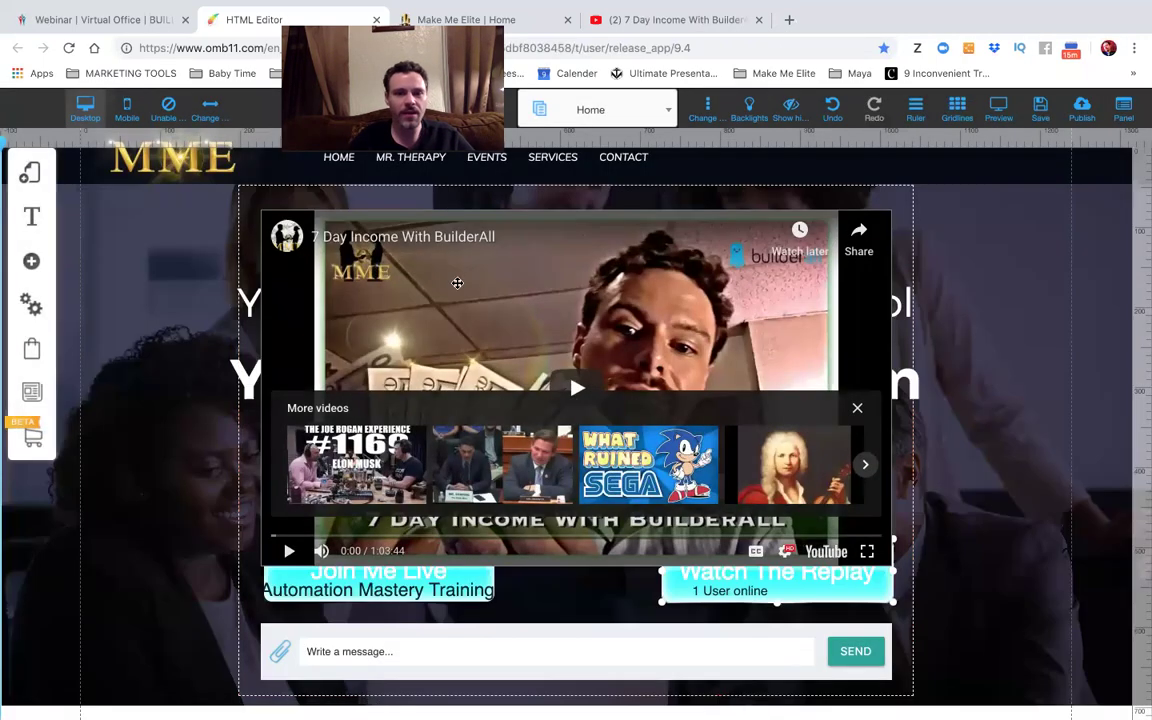
drag(589, 198, 606, 150)
drag(533, 248, 569, 152)
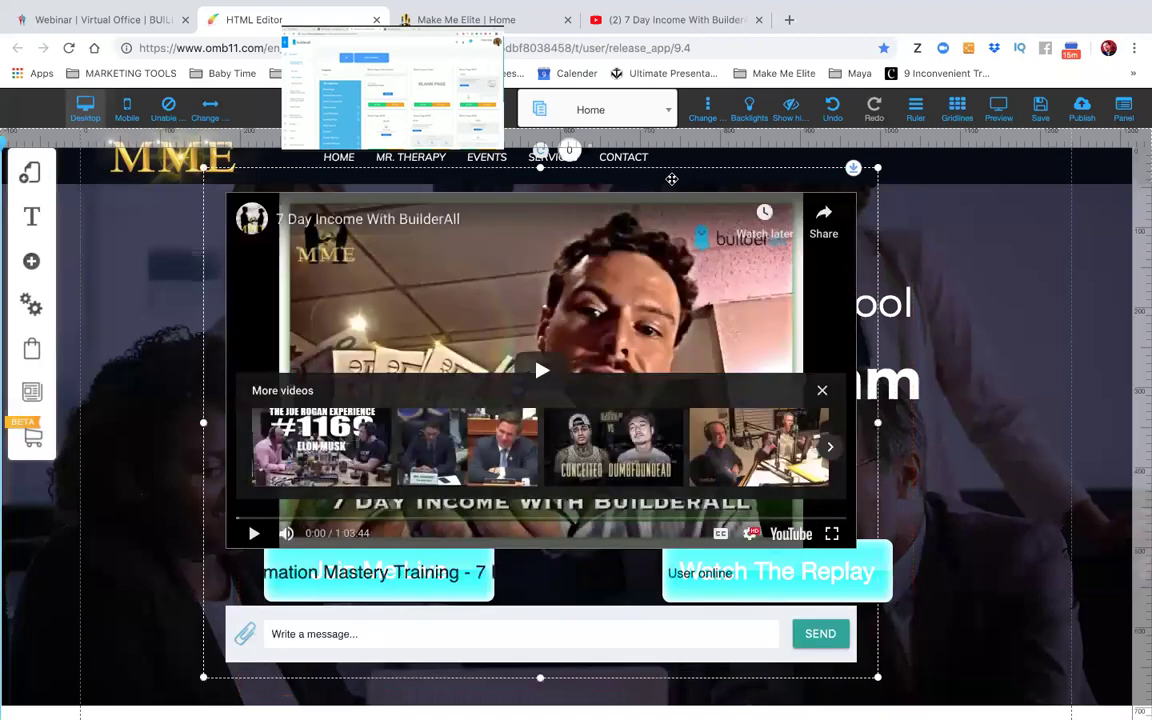
Move the webinar widget further down over the Home hero section and undo that move.
drag(671, 179, 694, 245)
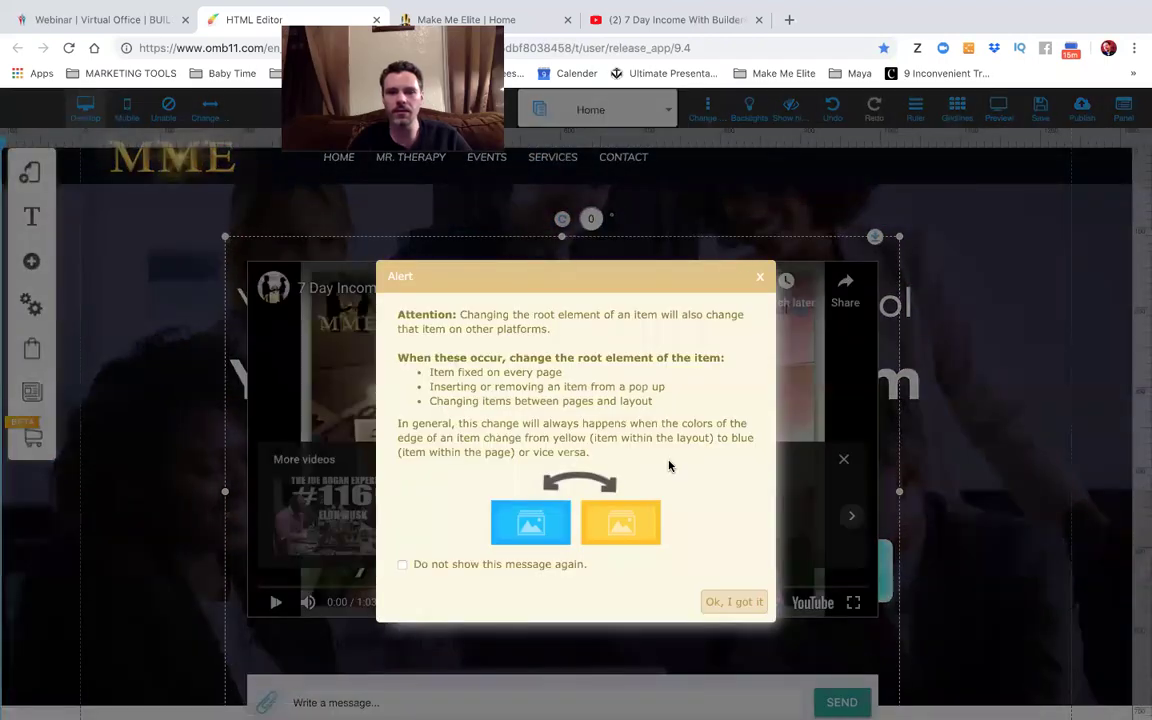
click(729, 601)
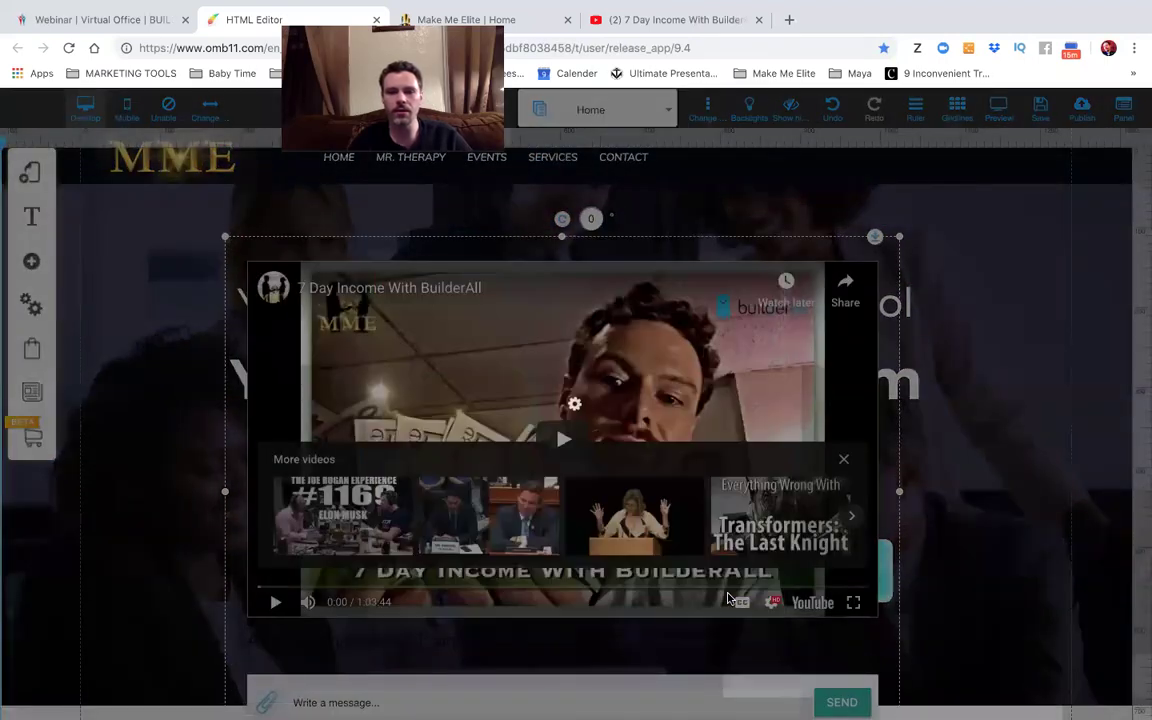
click(832, 110)
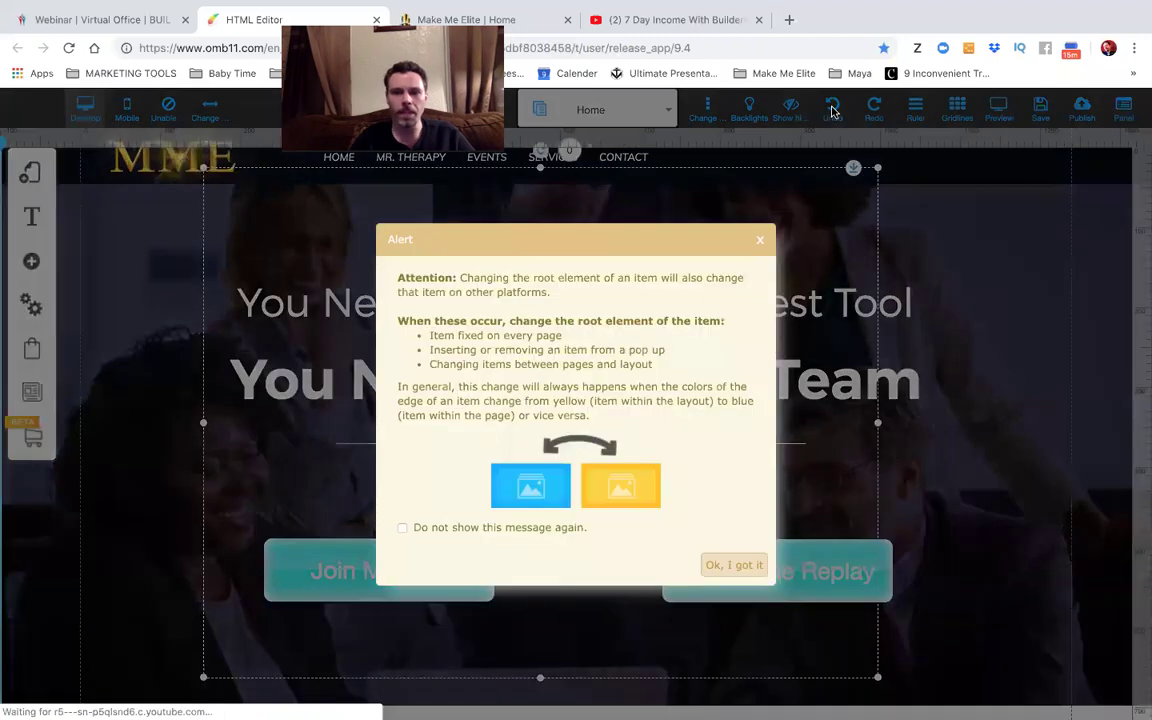
click(759, 243)
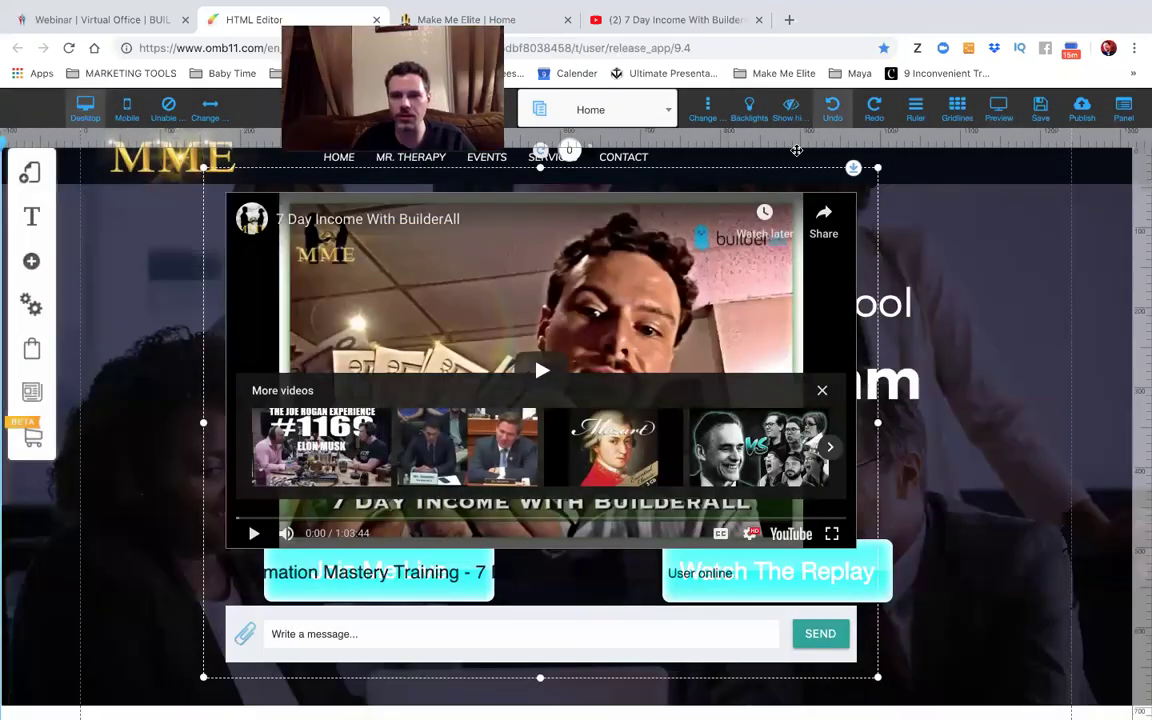
Hide the webinar widget covering the Home page hero section in desktop view.
click(772, 199)
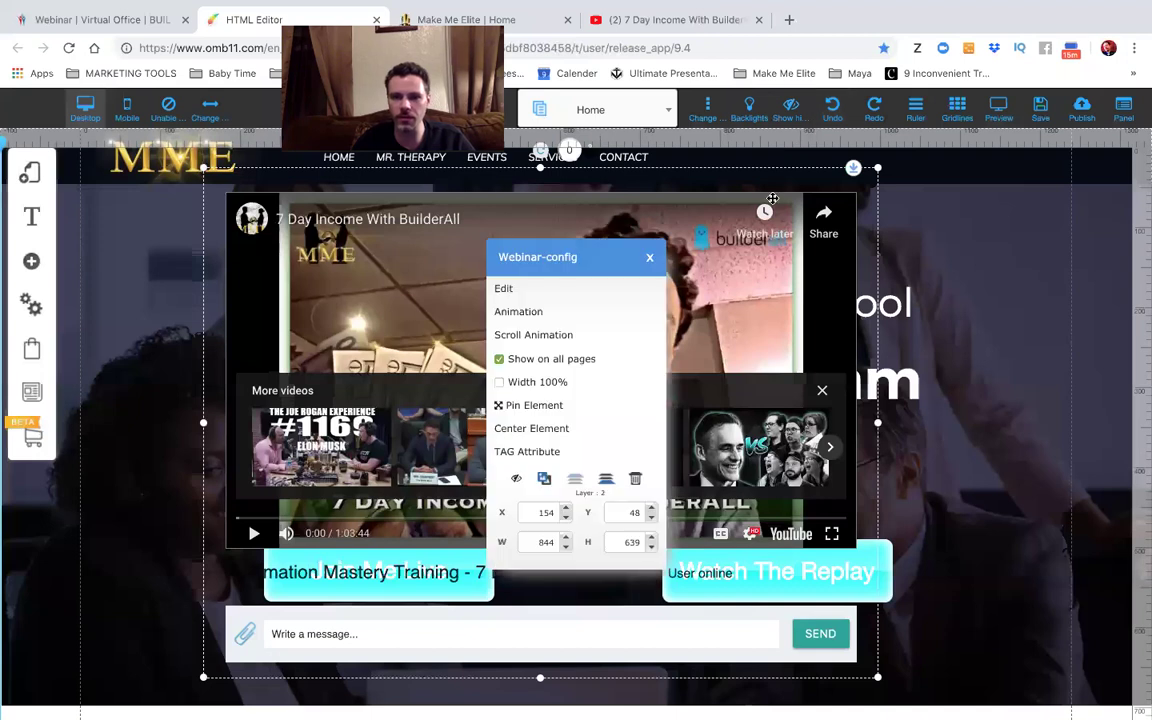
click(544, 478)
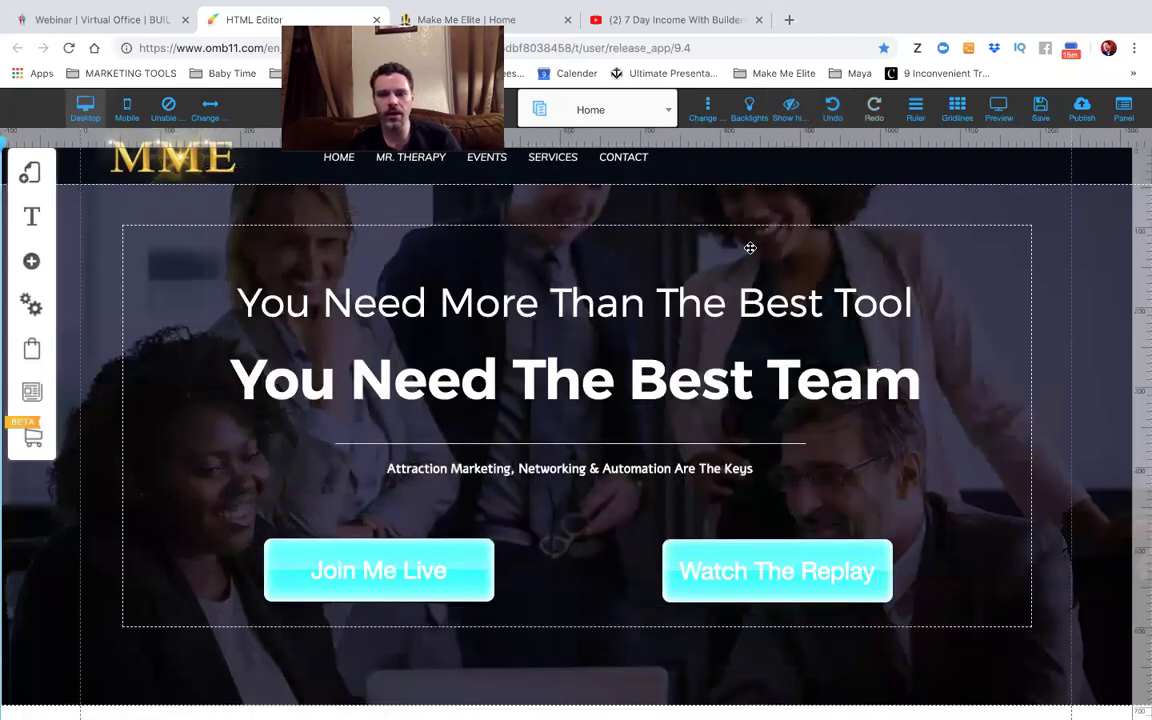
Link the Watch The Replay button on the Home page to the AMT Webinar Replay page, opening in a new tab.
scroll(748, 250, down, 2)
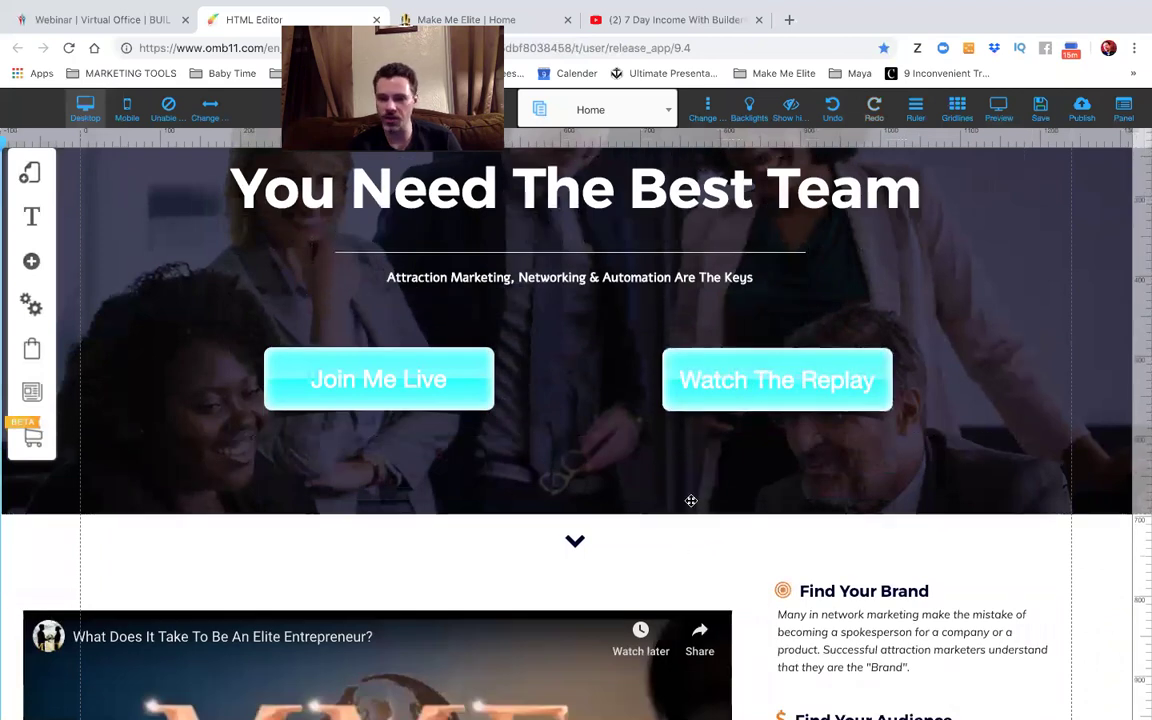
click(727, 380)
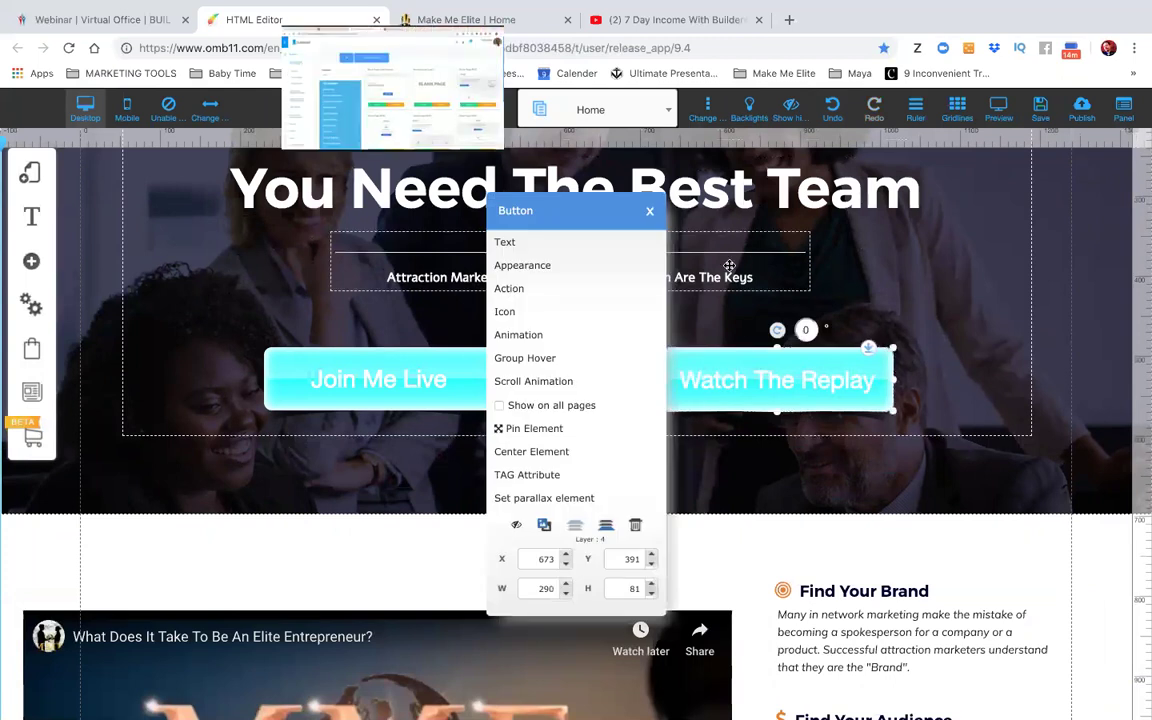
click(577, 291)
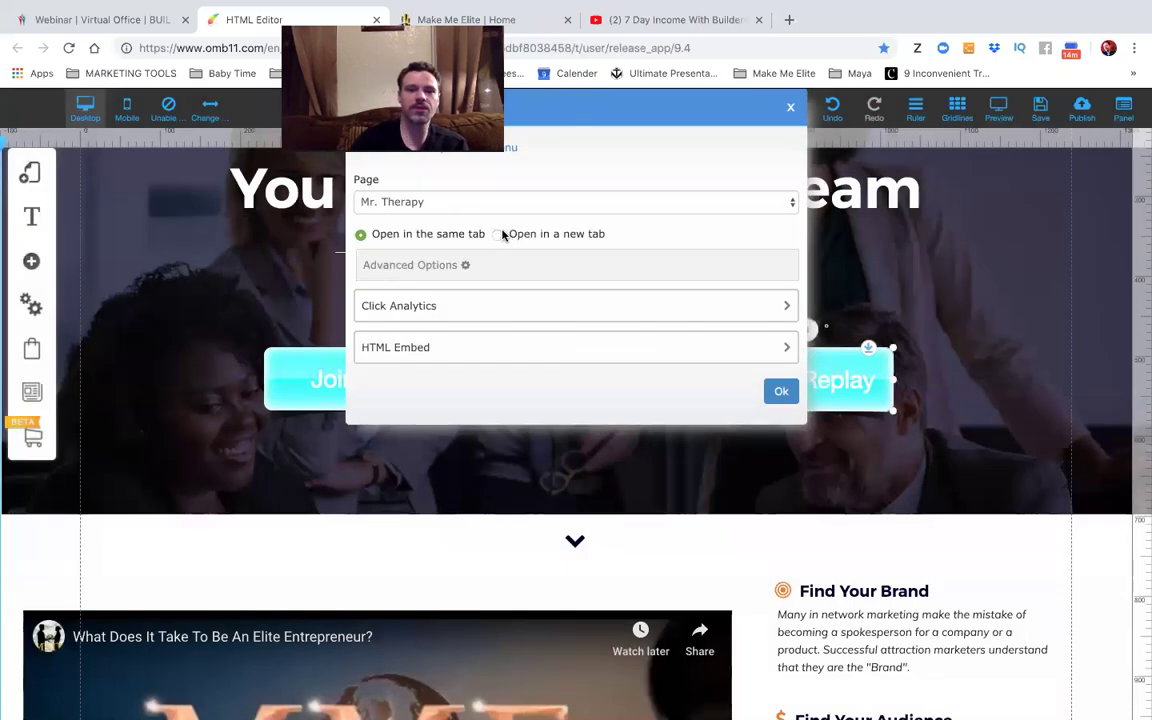
click(499, 234)
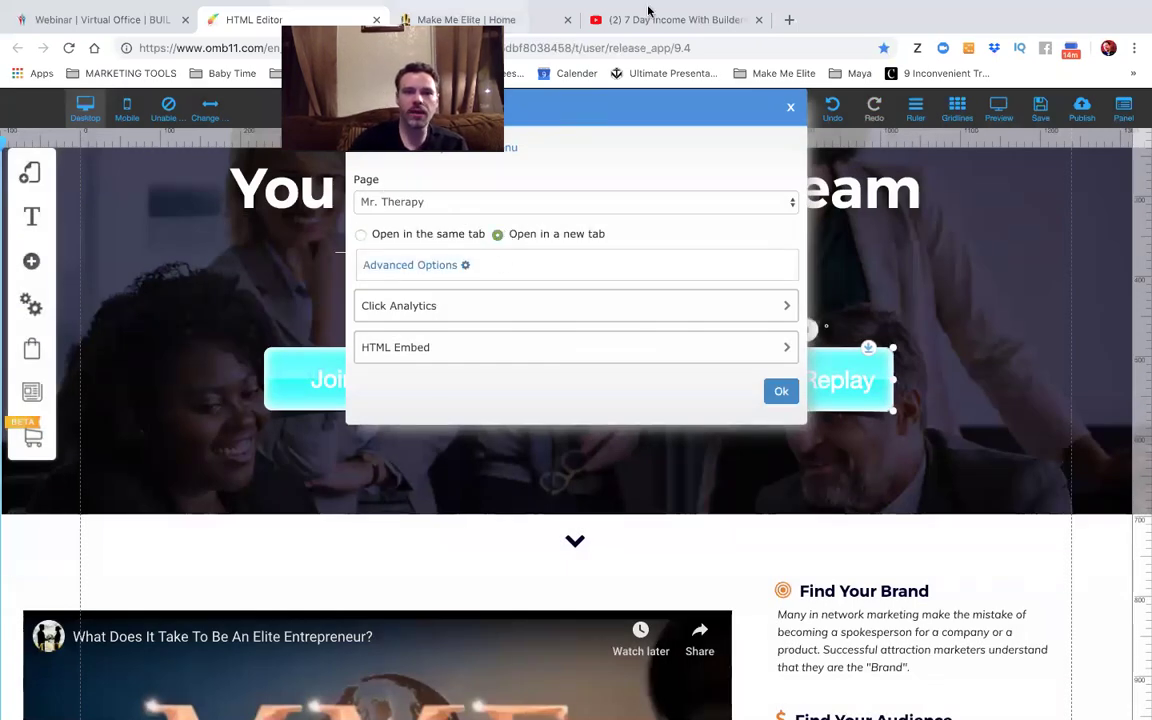
click(514, 147)
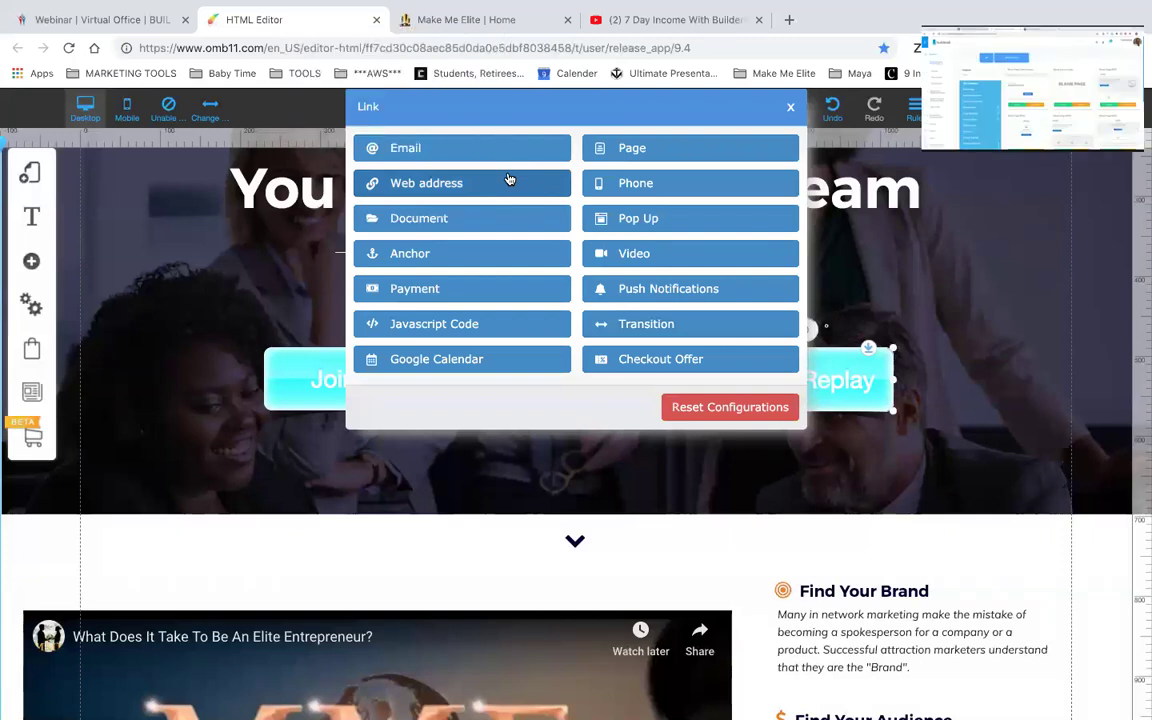
click(630, 148)
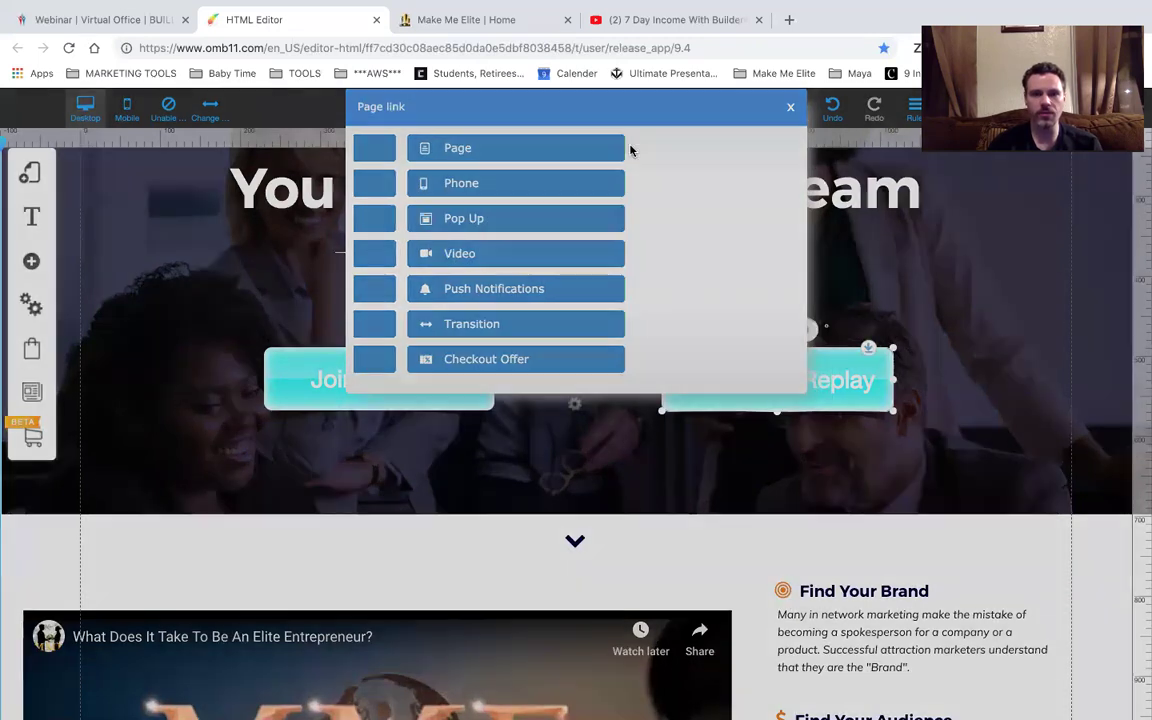
click(522, 201)
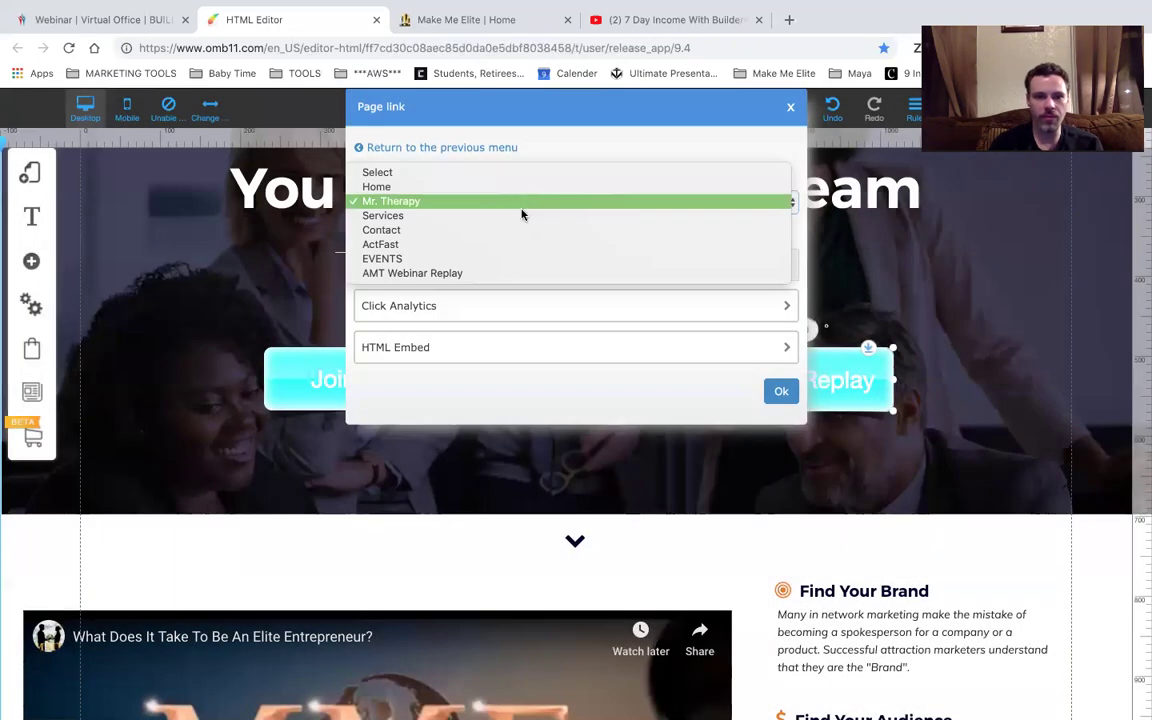
click(522, 275)
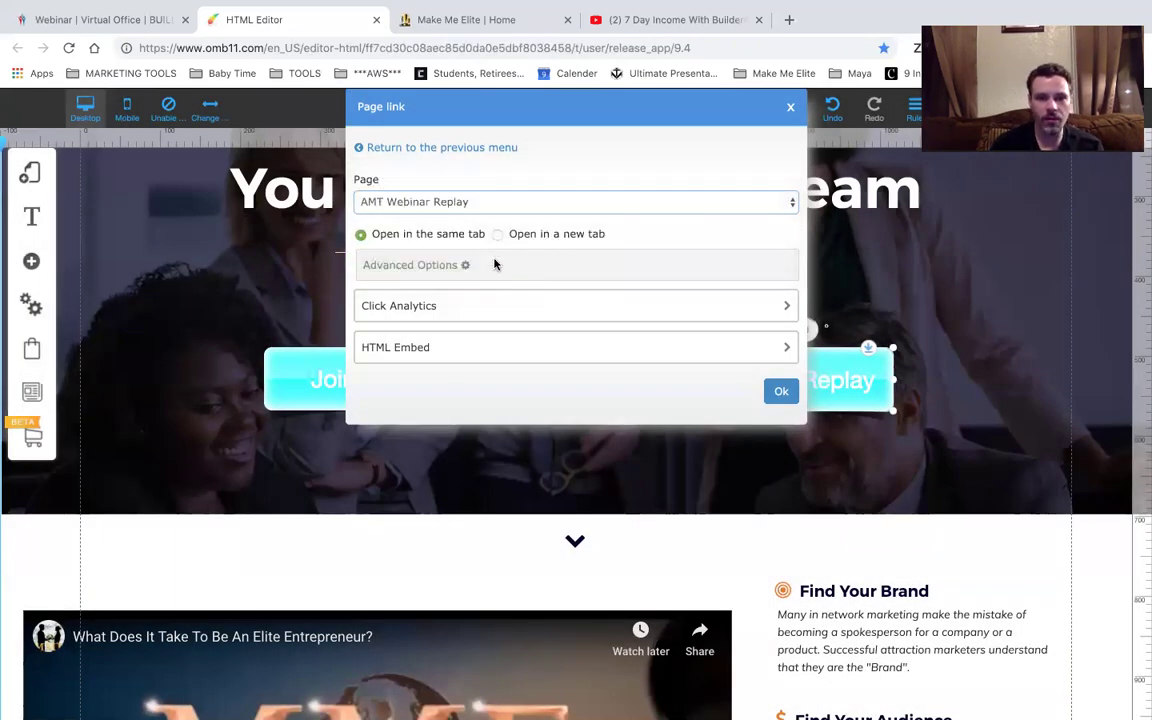
click(498, 234)
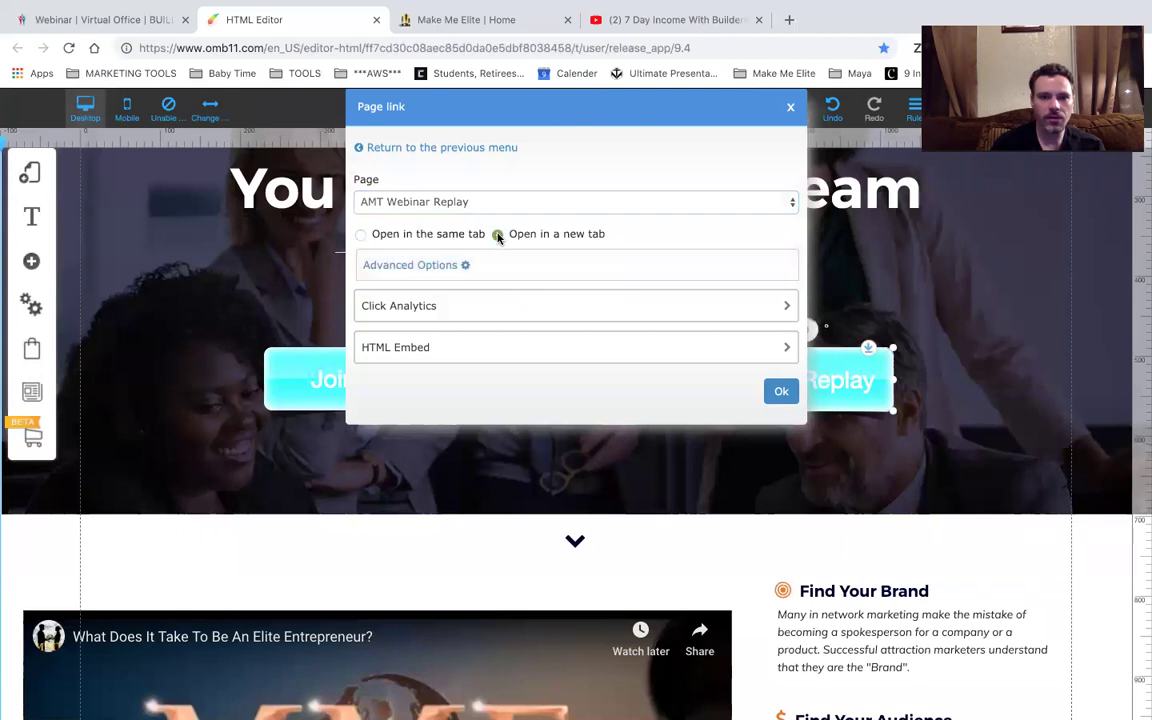
click(782, 391)
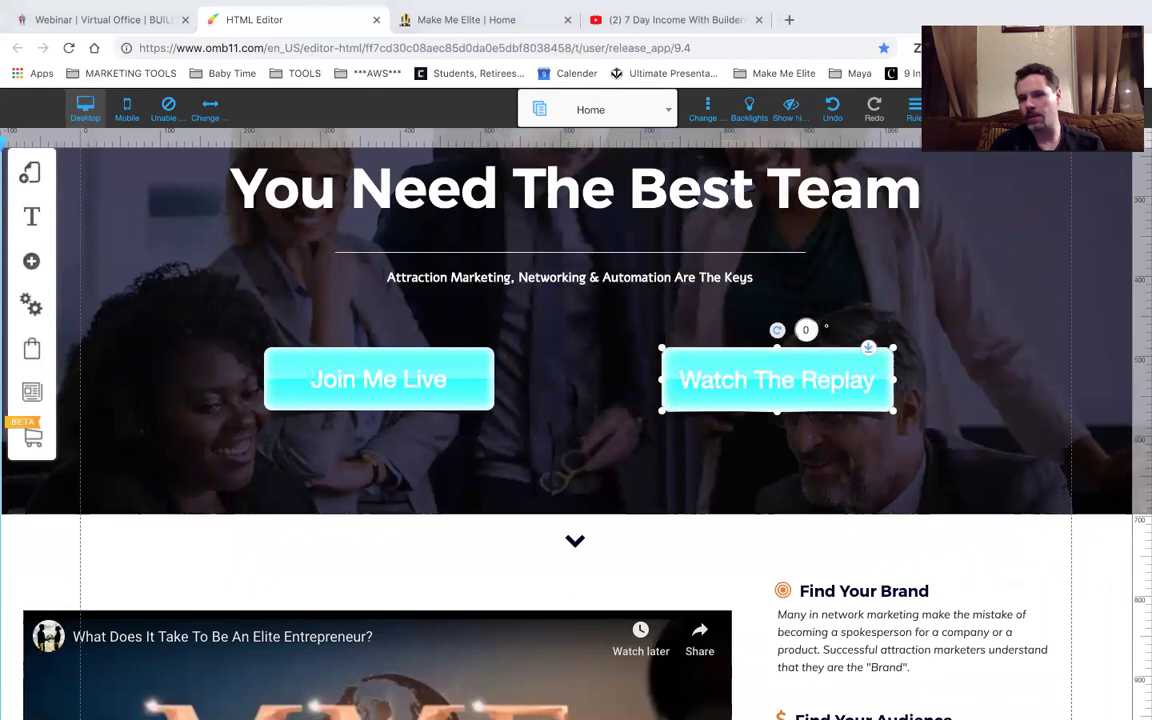
Save the Make Me Elite layout and Home page changes and publish the website.
key(ctrl+s)
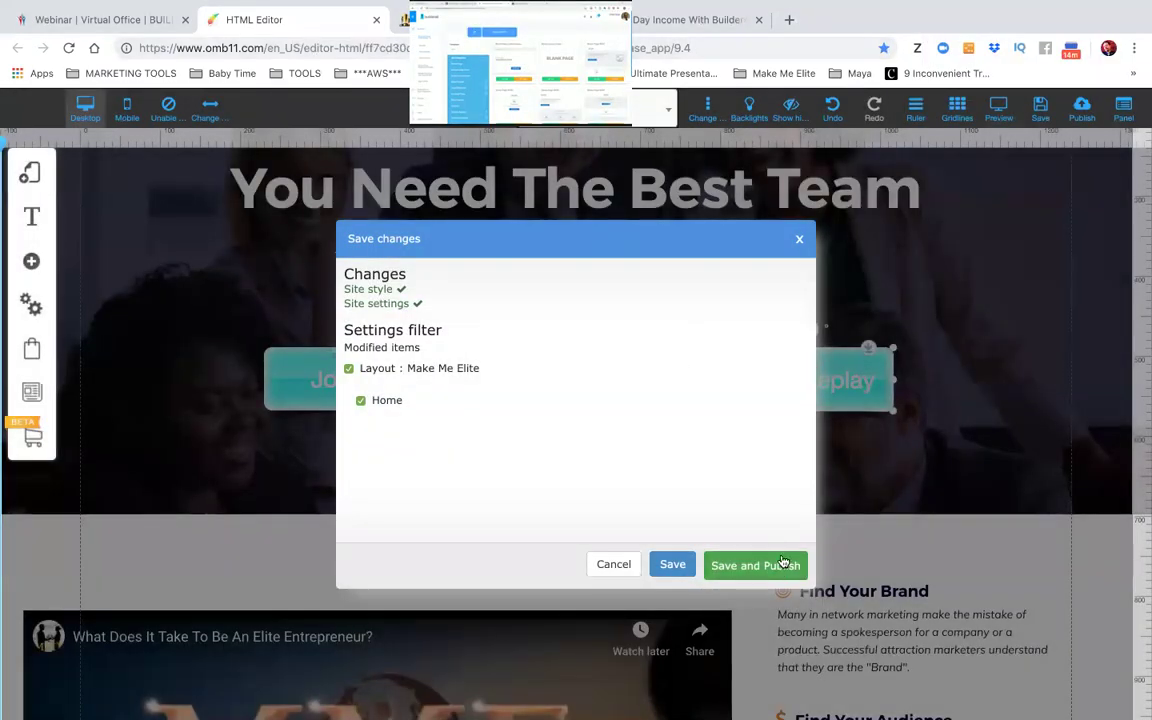
click(779, 567)
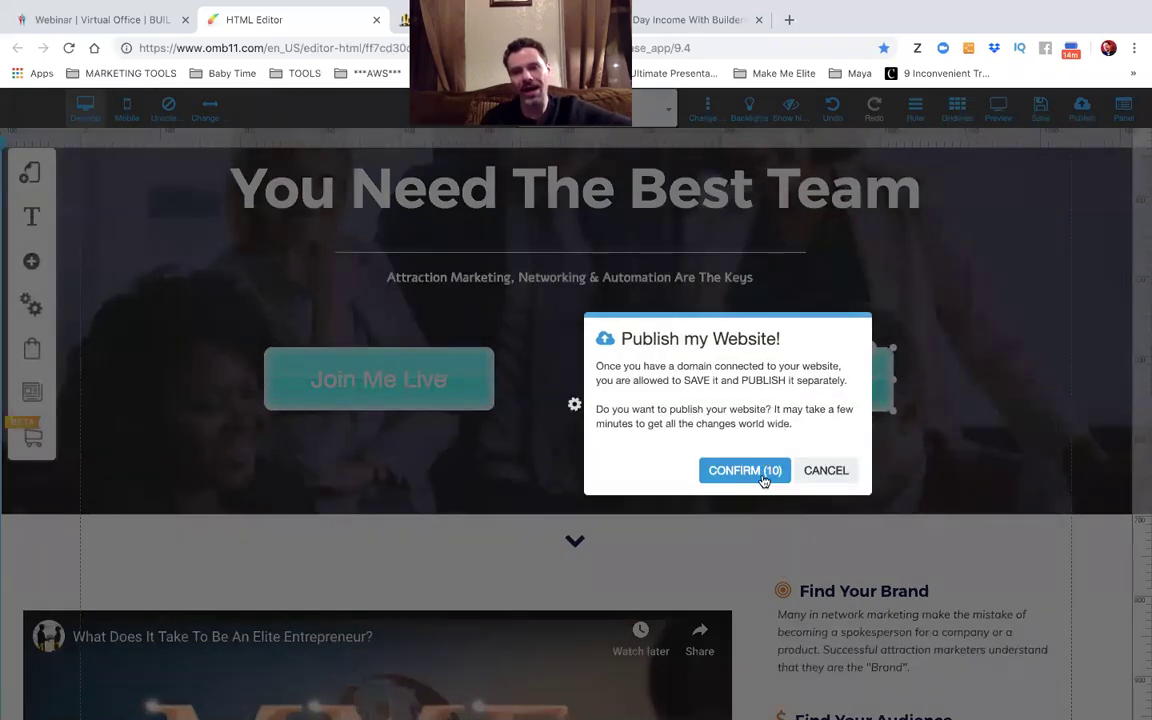
click(755, 467)
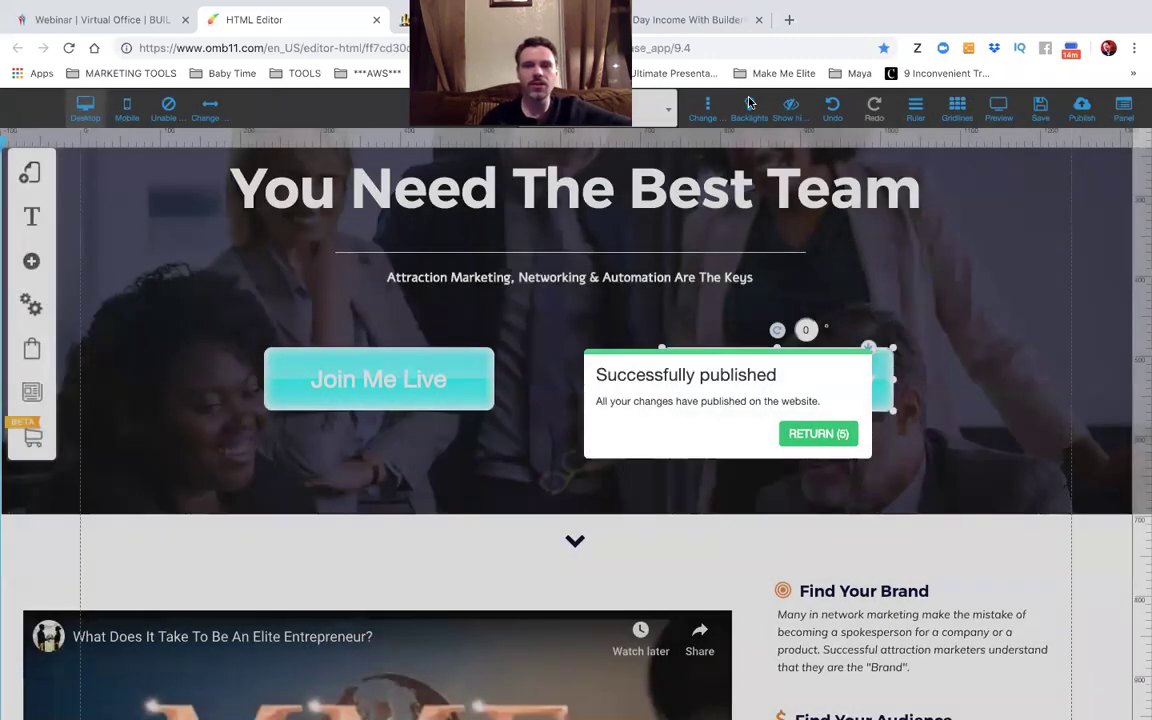
click(812, 434)
Close the browser tab with the 7 Day Income With BuilderAll YouTube video.
click(716, 24)
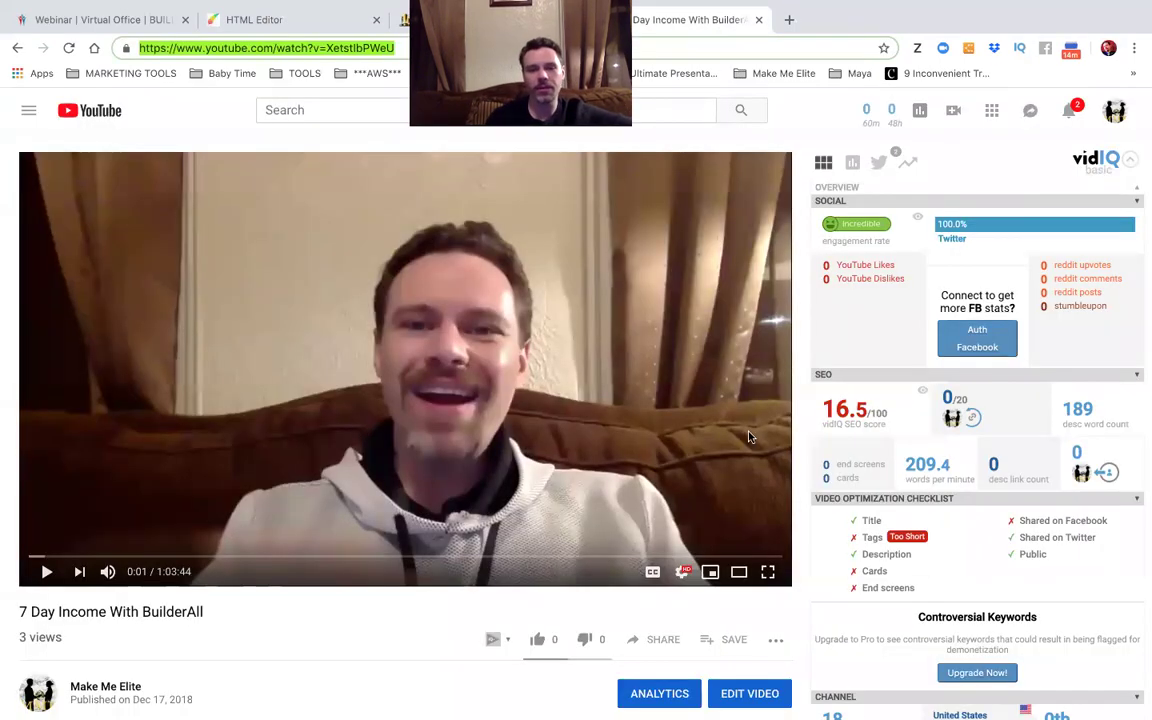
click(759, 20)
mouse_move(955, 90)
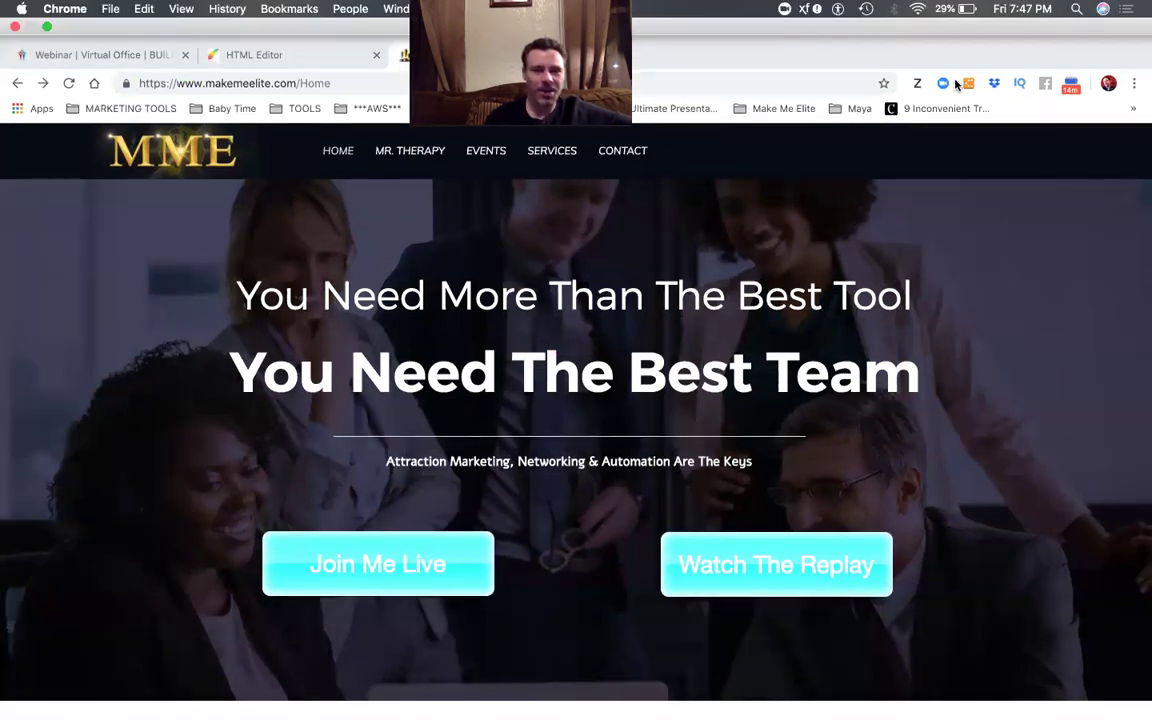
Return to the HTML Editor and open the AMT Webinar Replay page for editing.
click(316, 21)
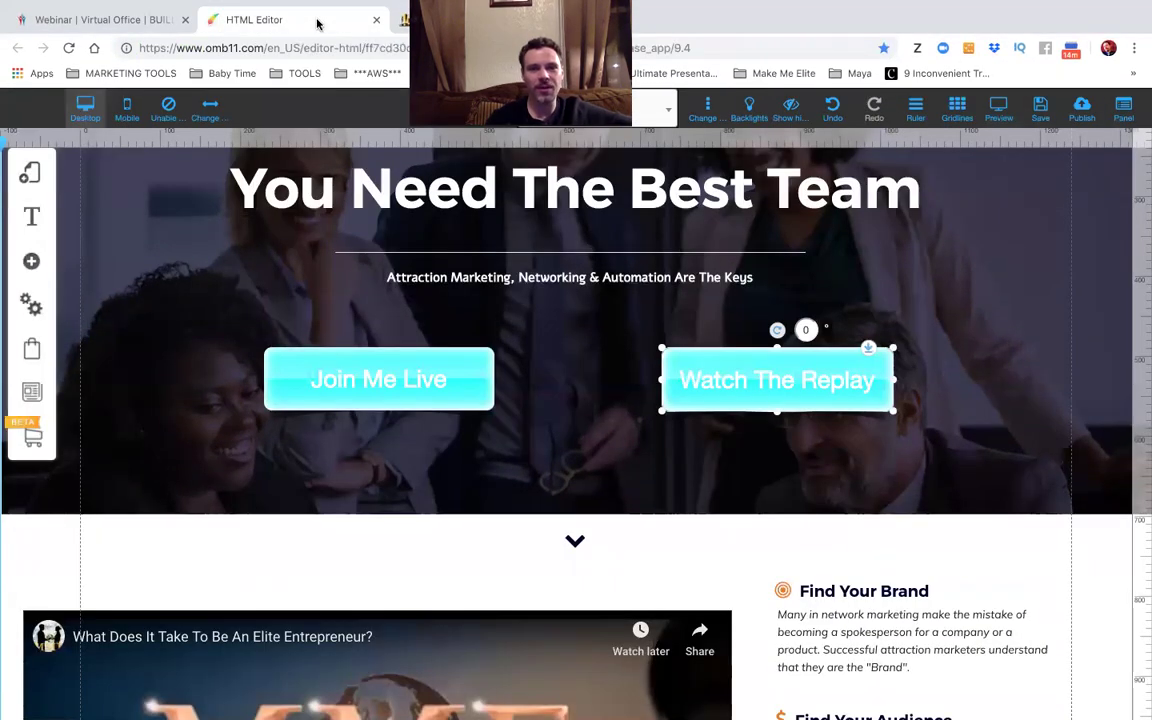
click(600, 110)
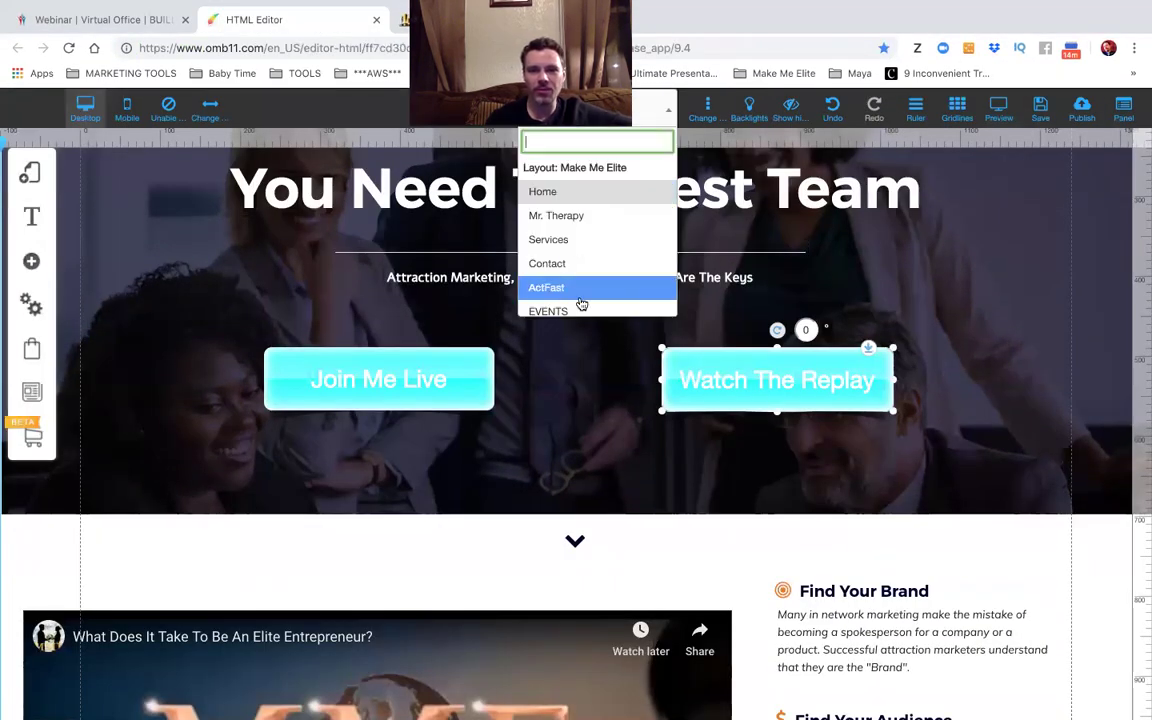
scroll(581, 303, down, 1)
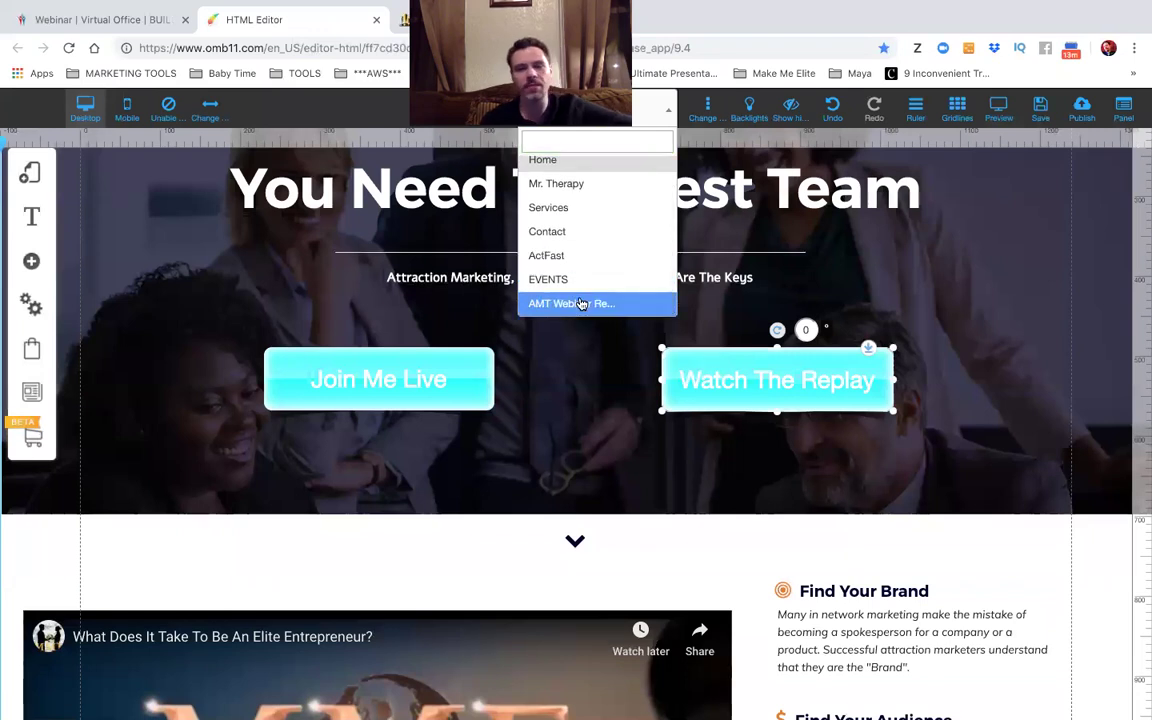
click(581, 303)
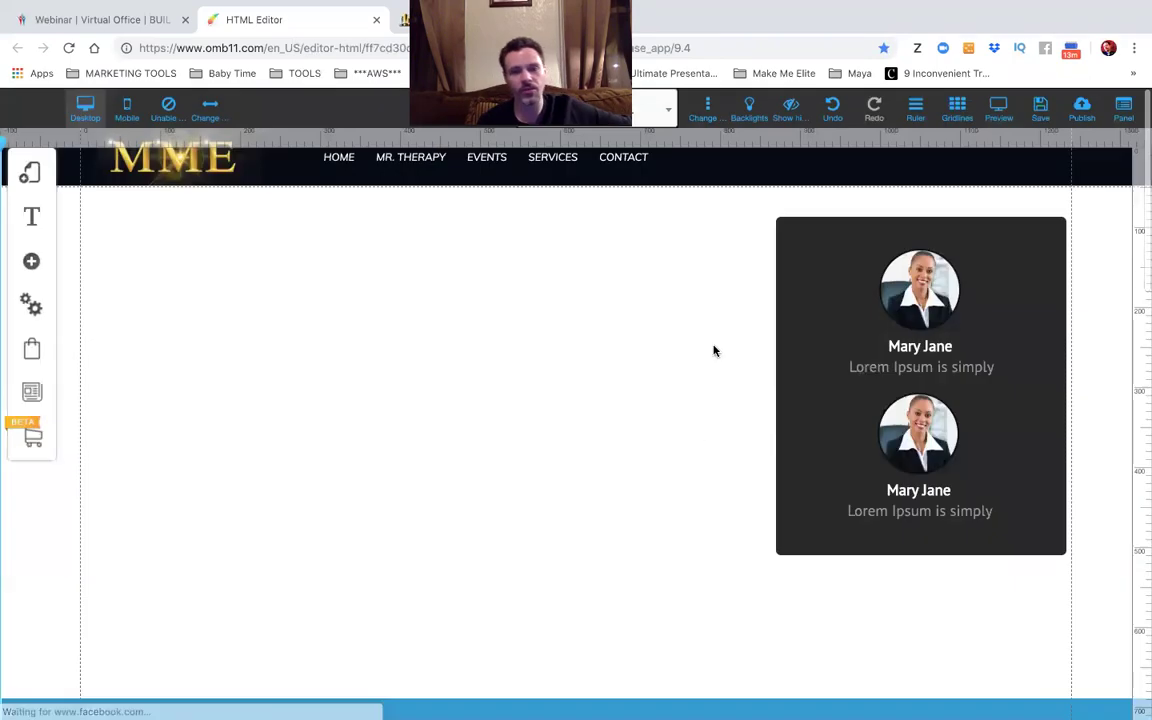
Restore the hidden Webinar element on the desktop version of the AMT Webinar Replay page.
scroll(677, 408, down, 5)
scroll(677, 408, down, 1)
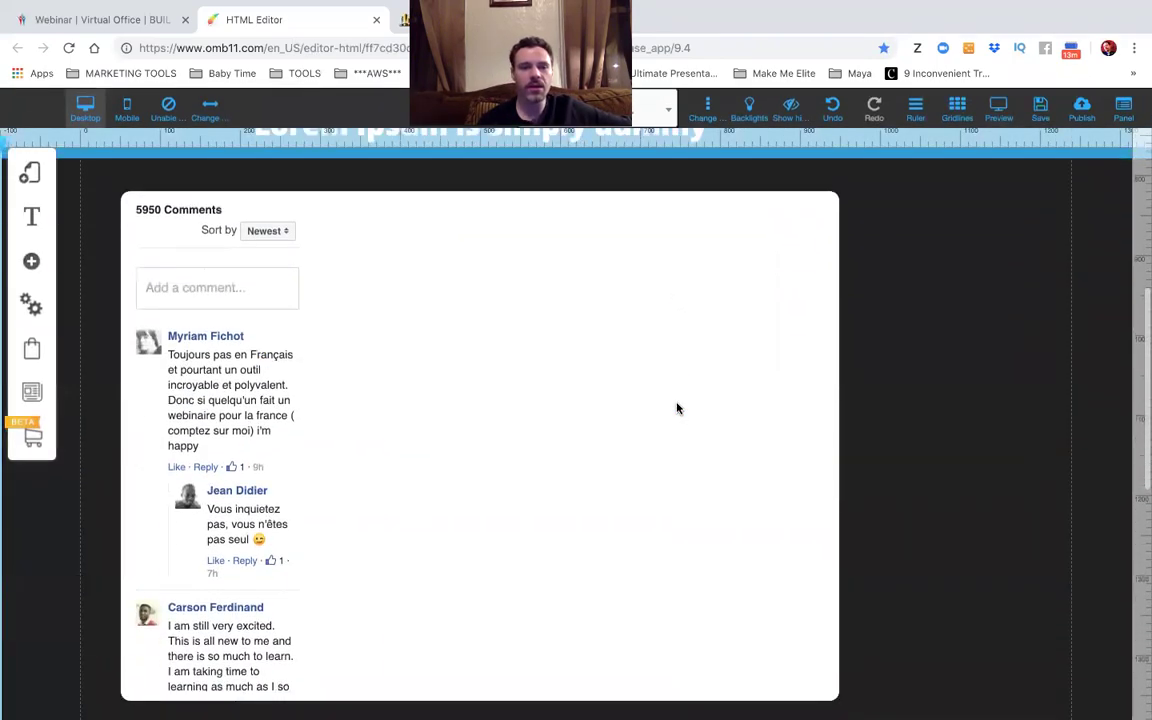
scroll(676, 406, up, 6)
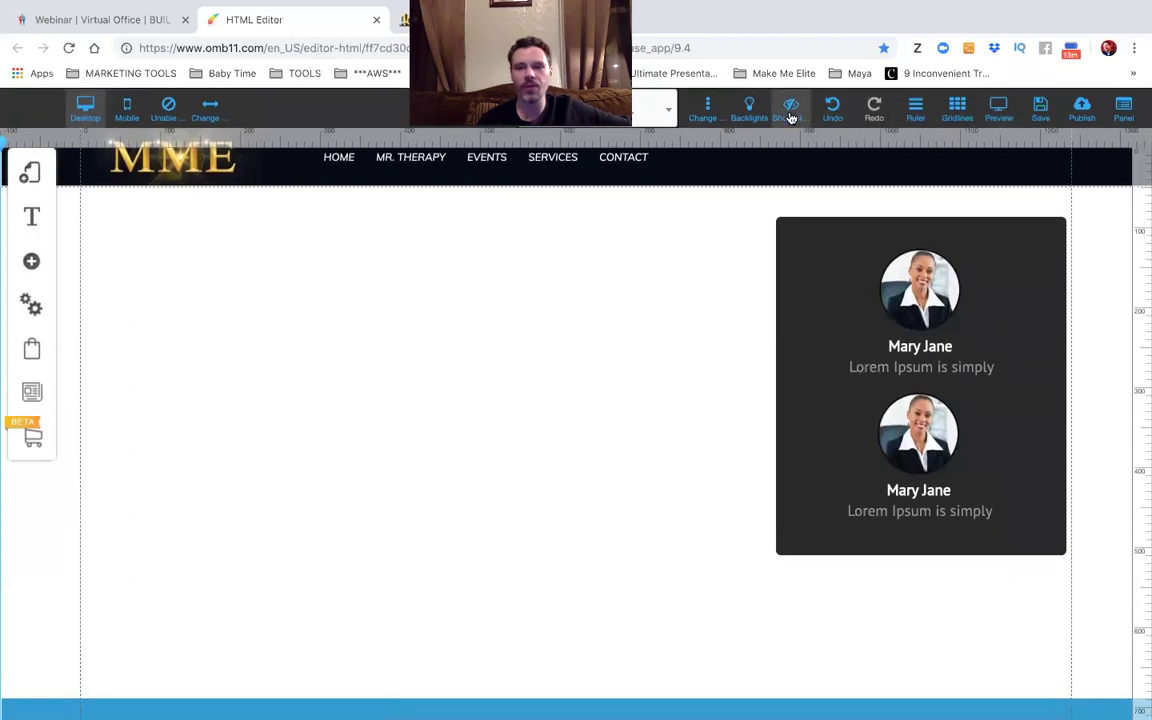
click(791, 110)
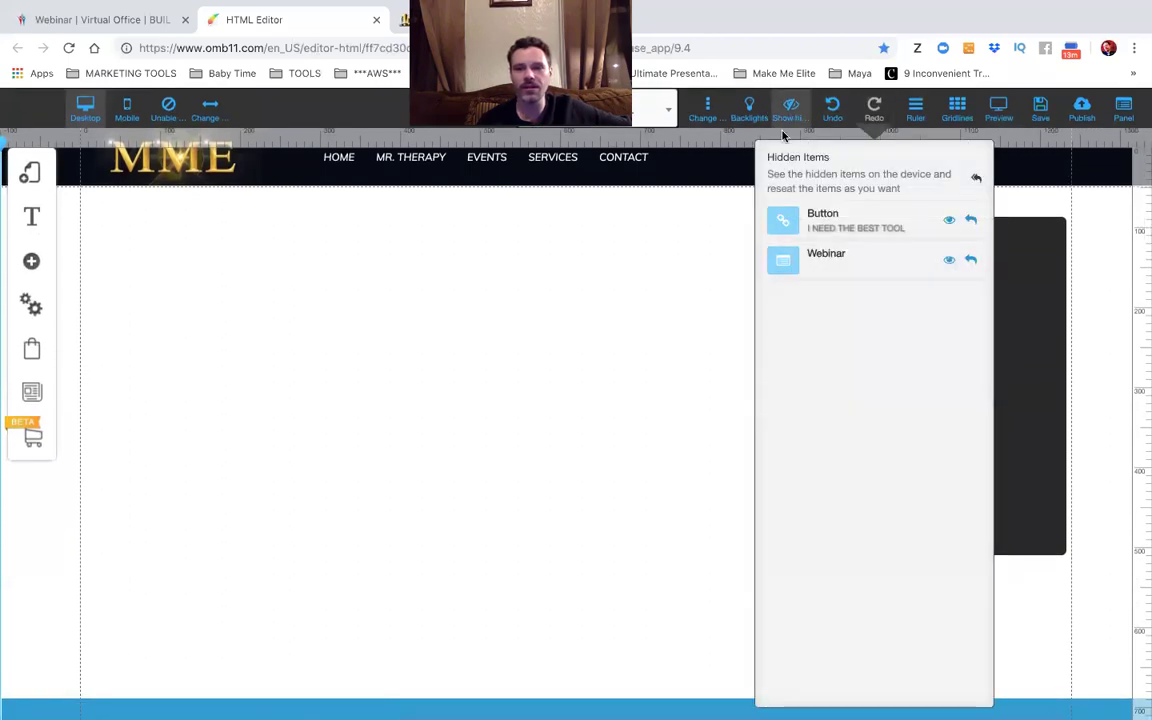
click(969, 261)
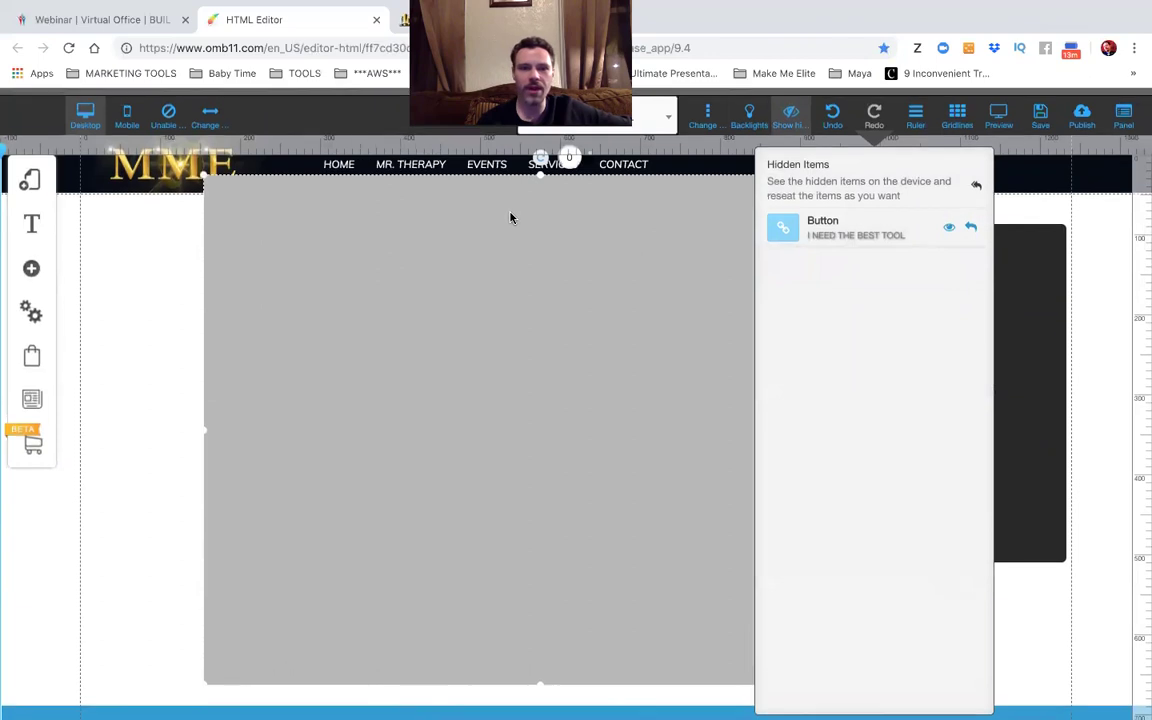
Position the webinar element beside the dark presenter panel and shift the blue heading banner down to clear it.
drag(687, 177, 497, 190)
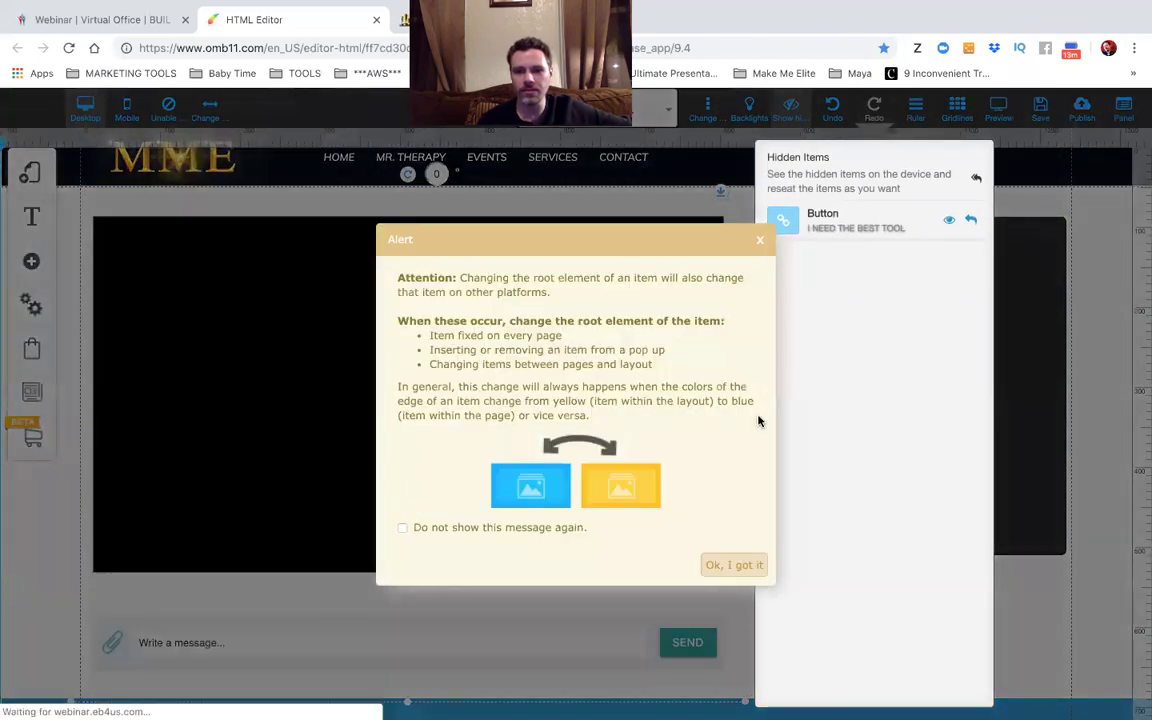
click(736, 565)
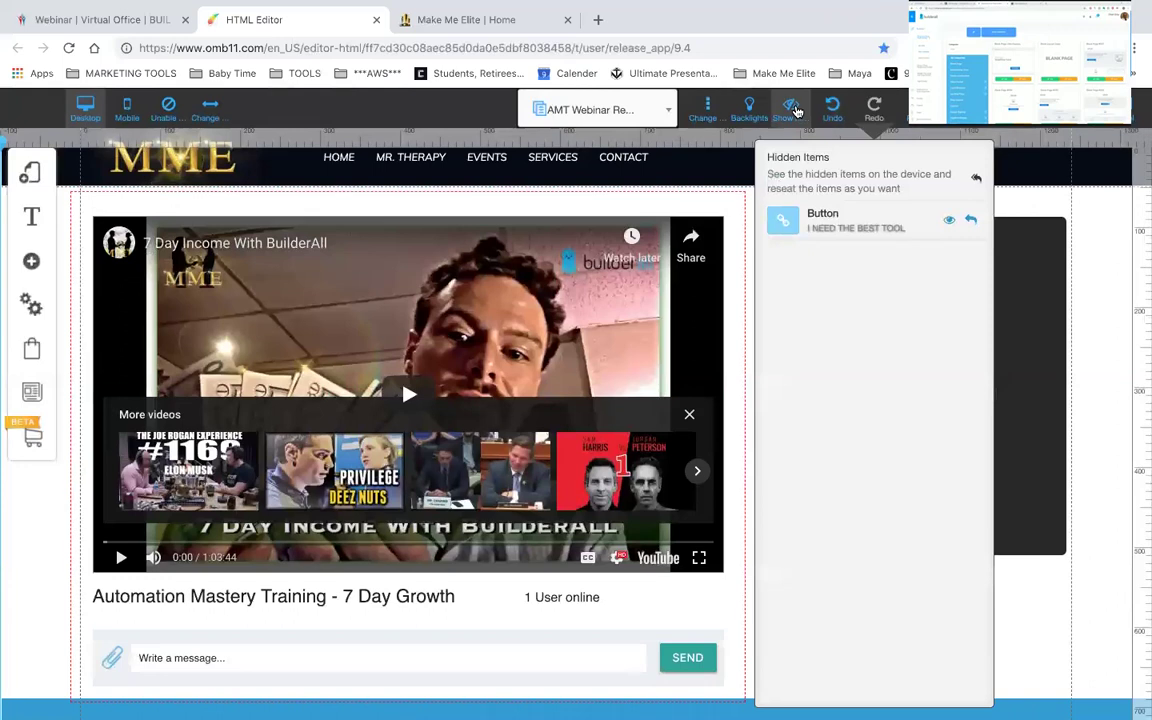
click(672, 198)
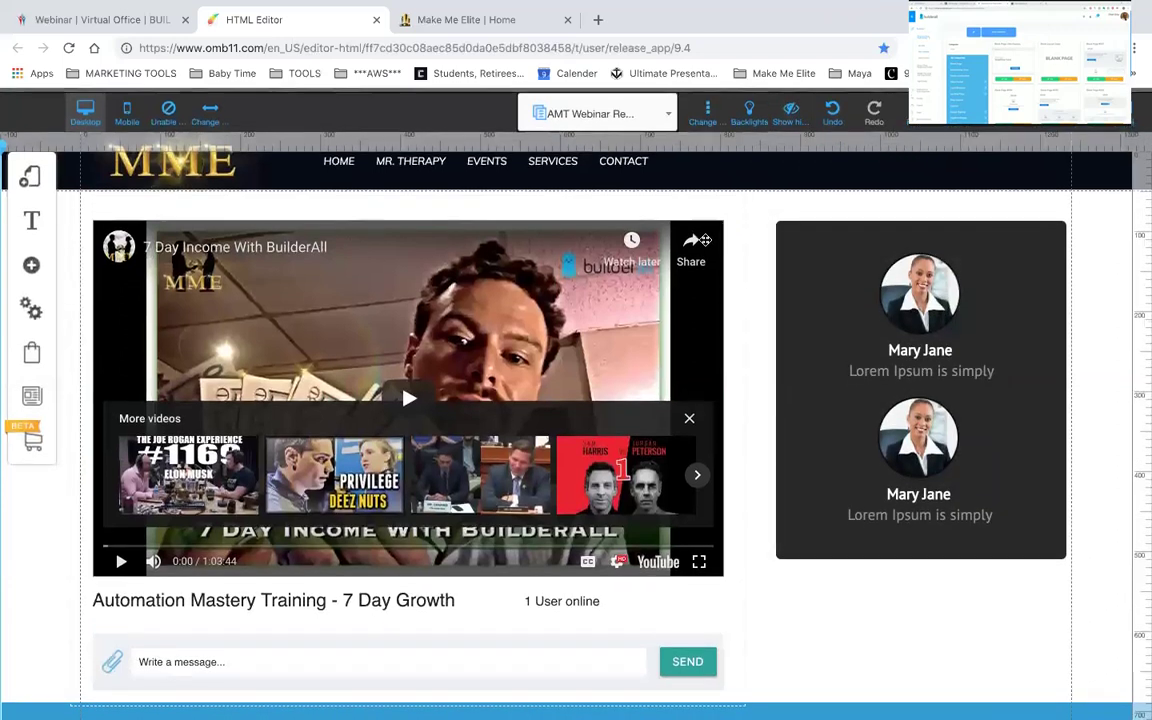
drag(672, 198, 640, 221)
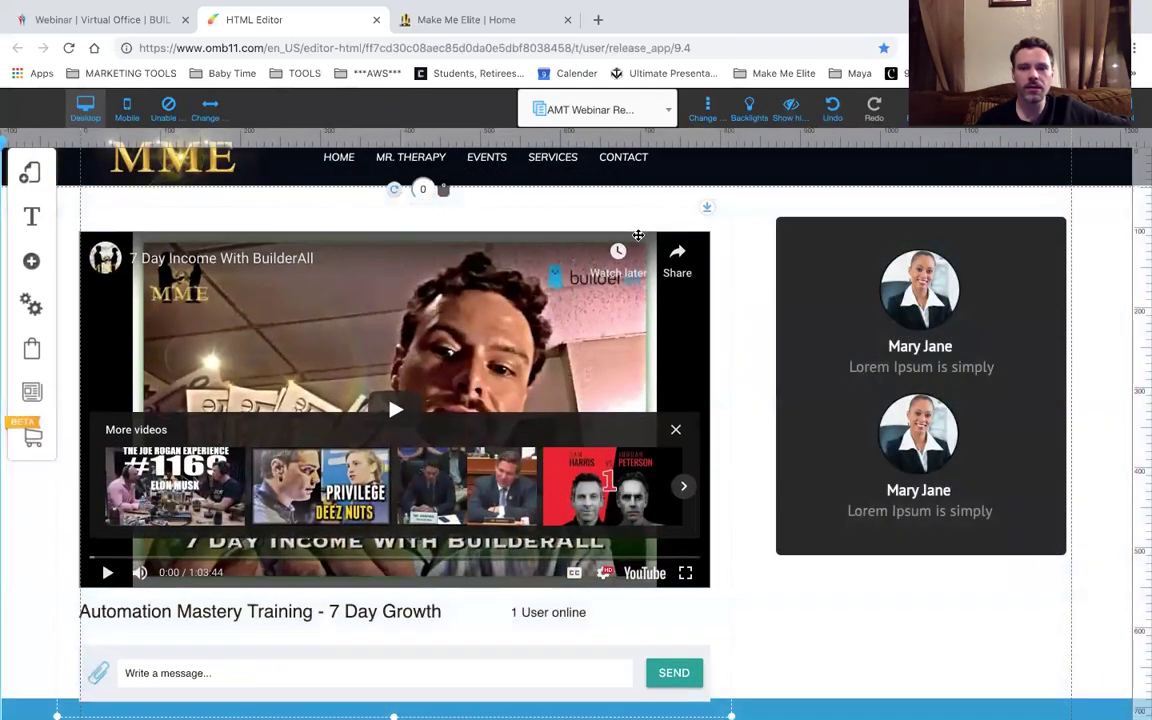
scroll(713, 273, down, 2)
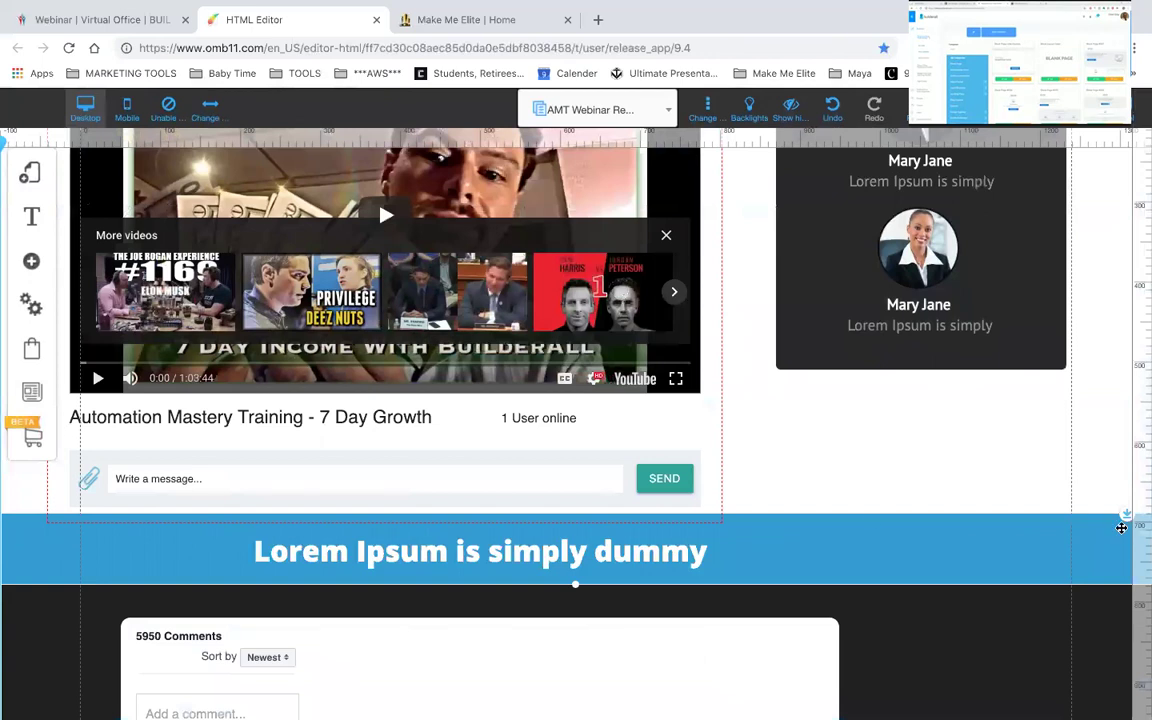
drag(1126, 514, 1126, 542)
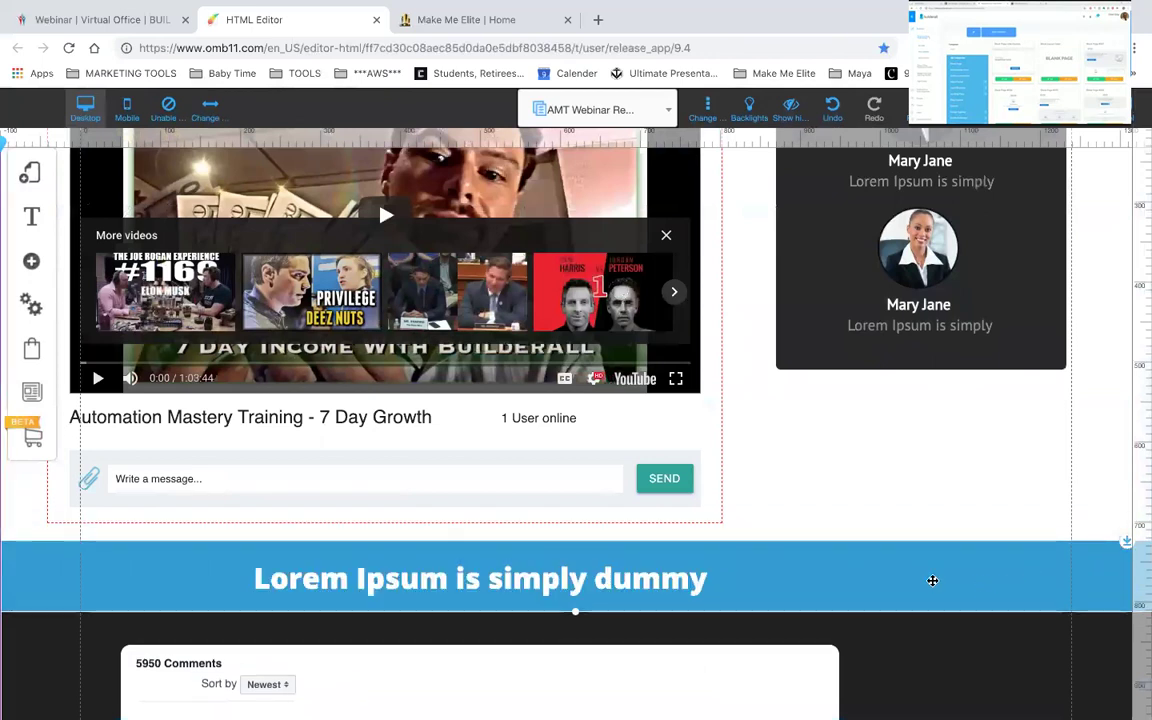
Try to reposition the Facebook comments element within the white box, undoing the first placement.
scroll(704, 514, down, 5)
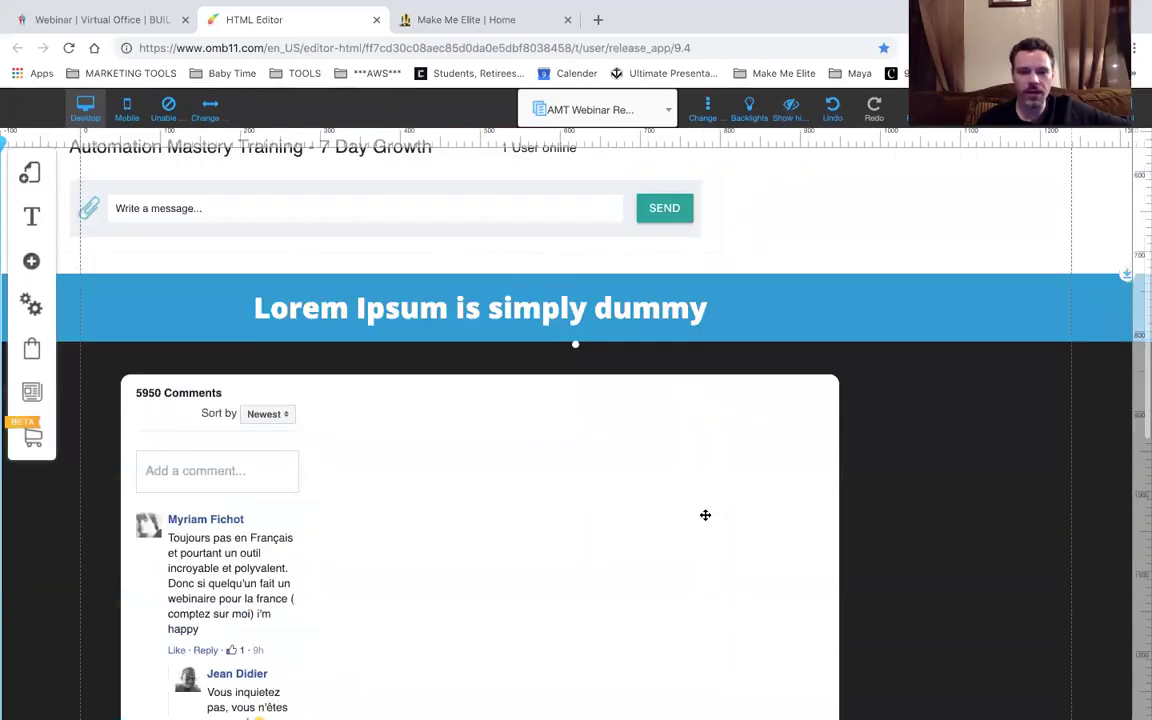
scroll(704, 510, up, 1)
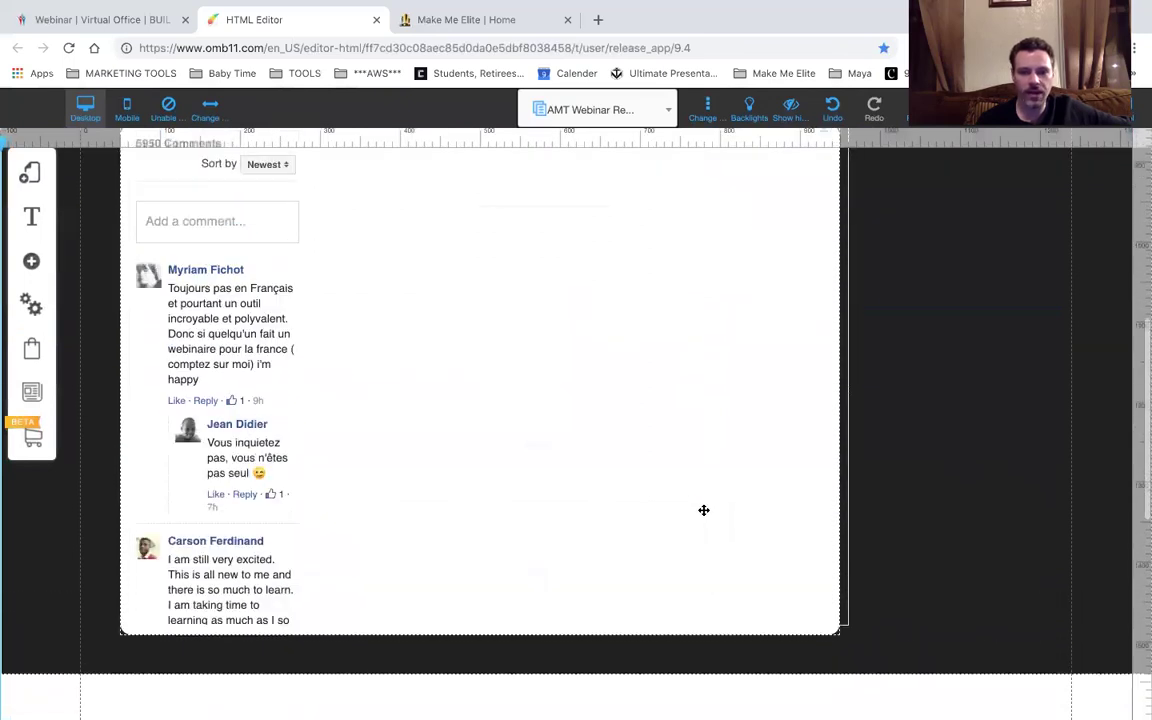
scroll(715, 516, up, 1)
click(704, 404)
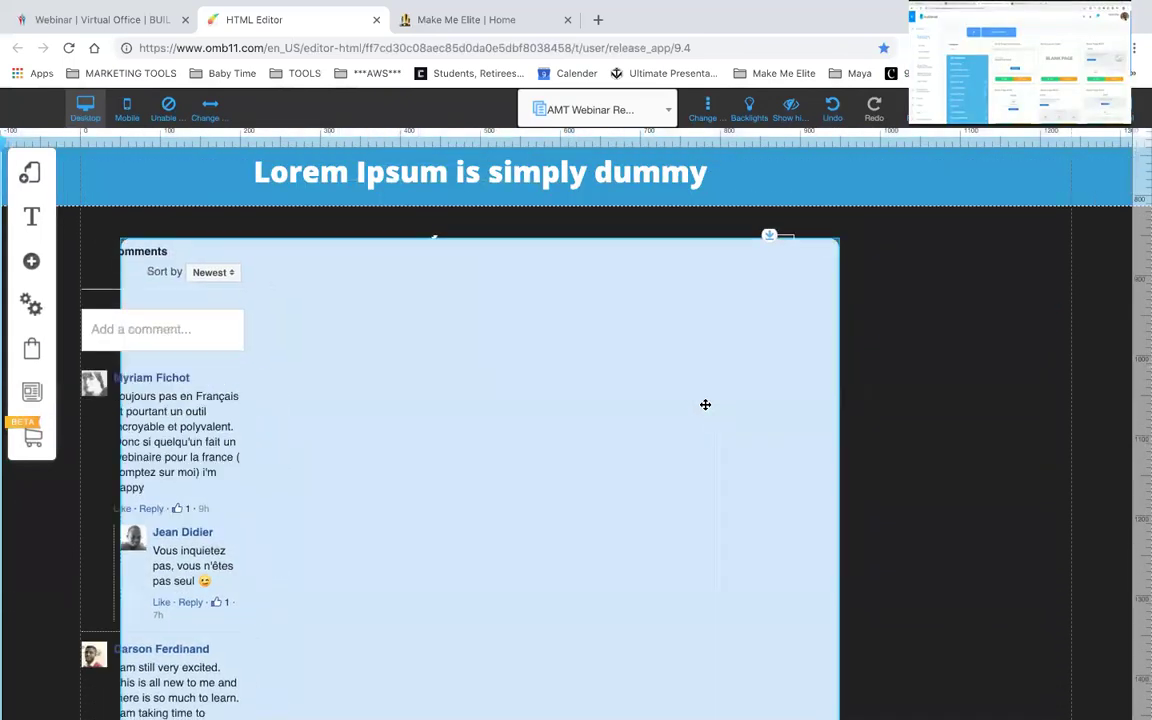
drag(748, 375, 882, 399)
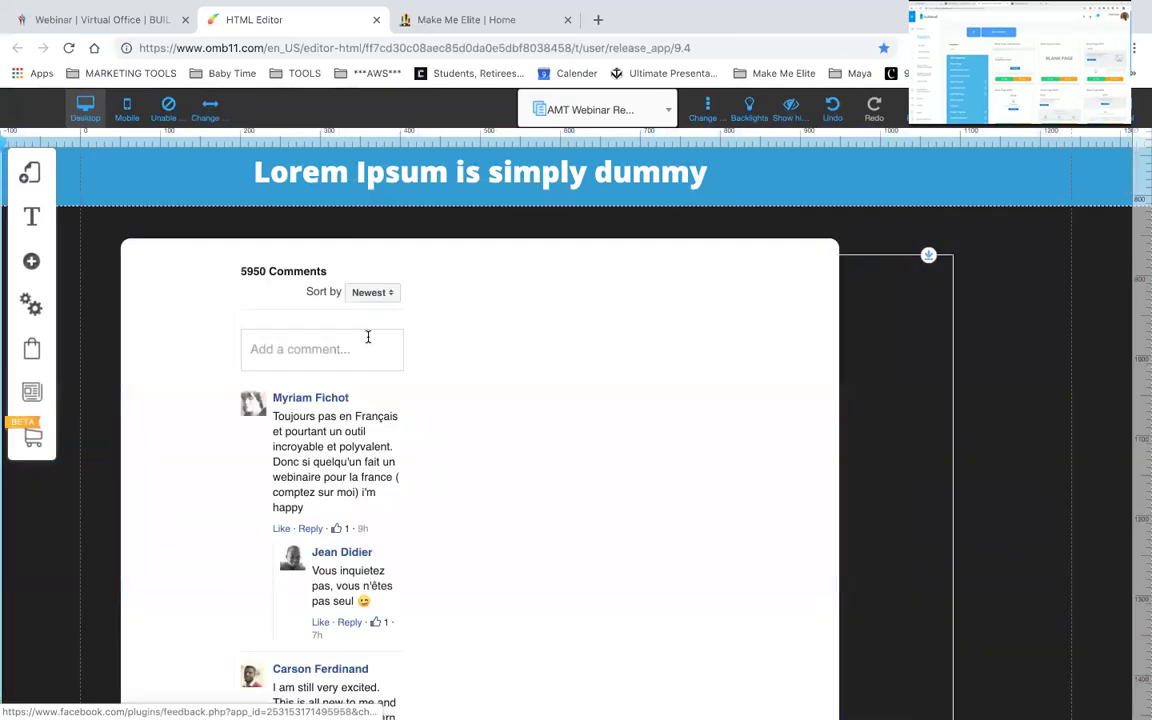
click(170, 368)
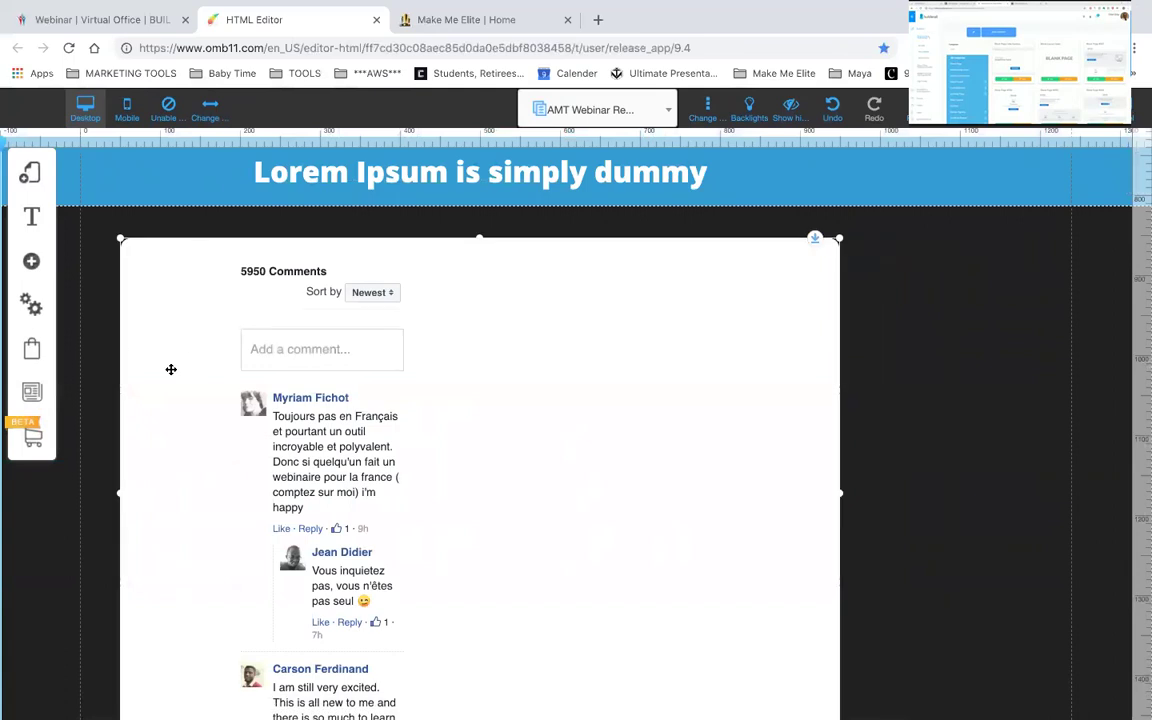
click(834, 109)
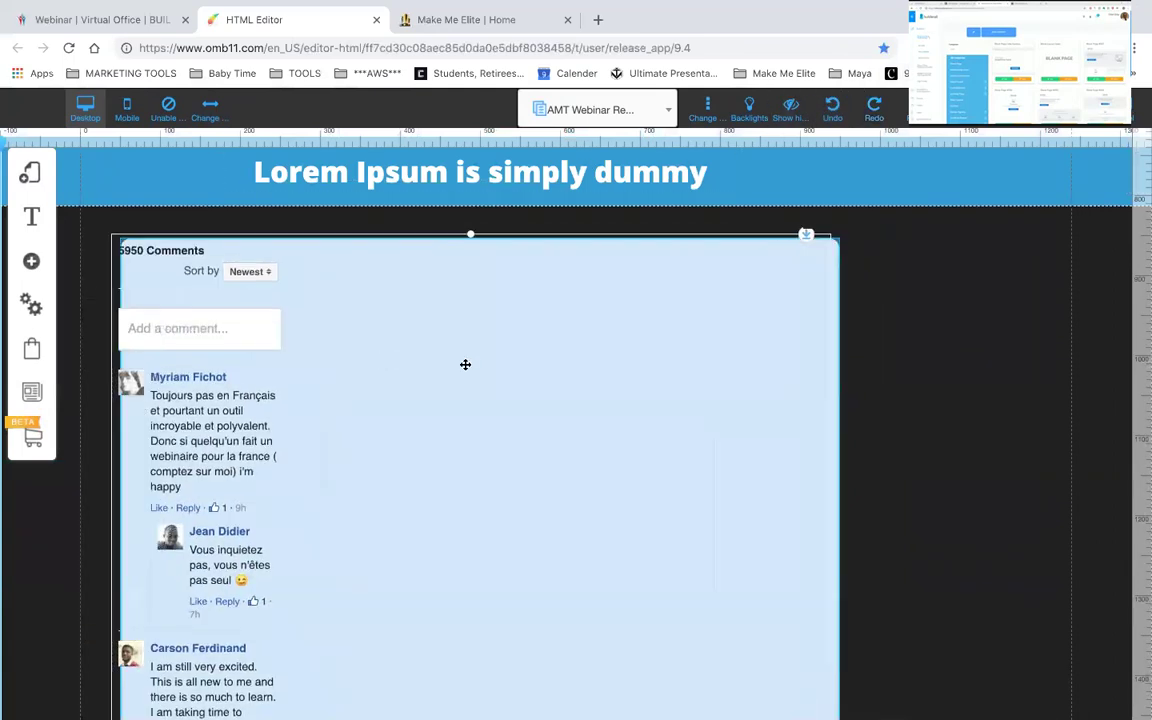
drag(465, 365, 409, 375)
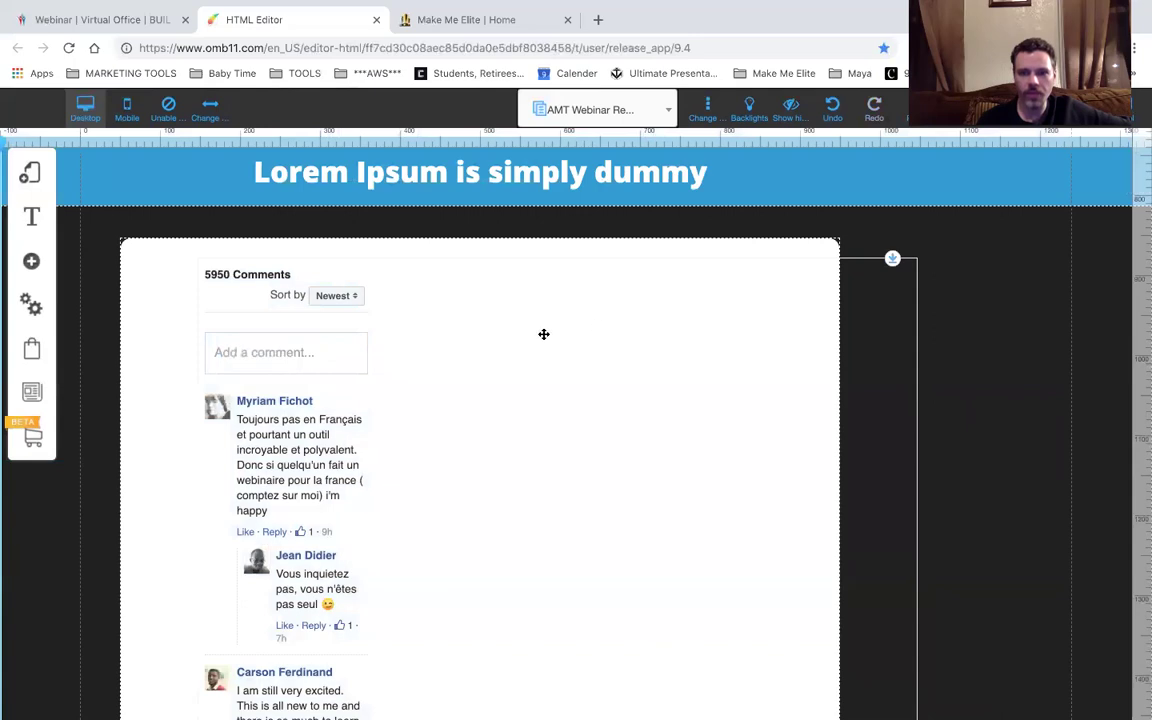
Try to open the editing options of the Facebook comments element.
click(340, 350)
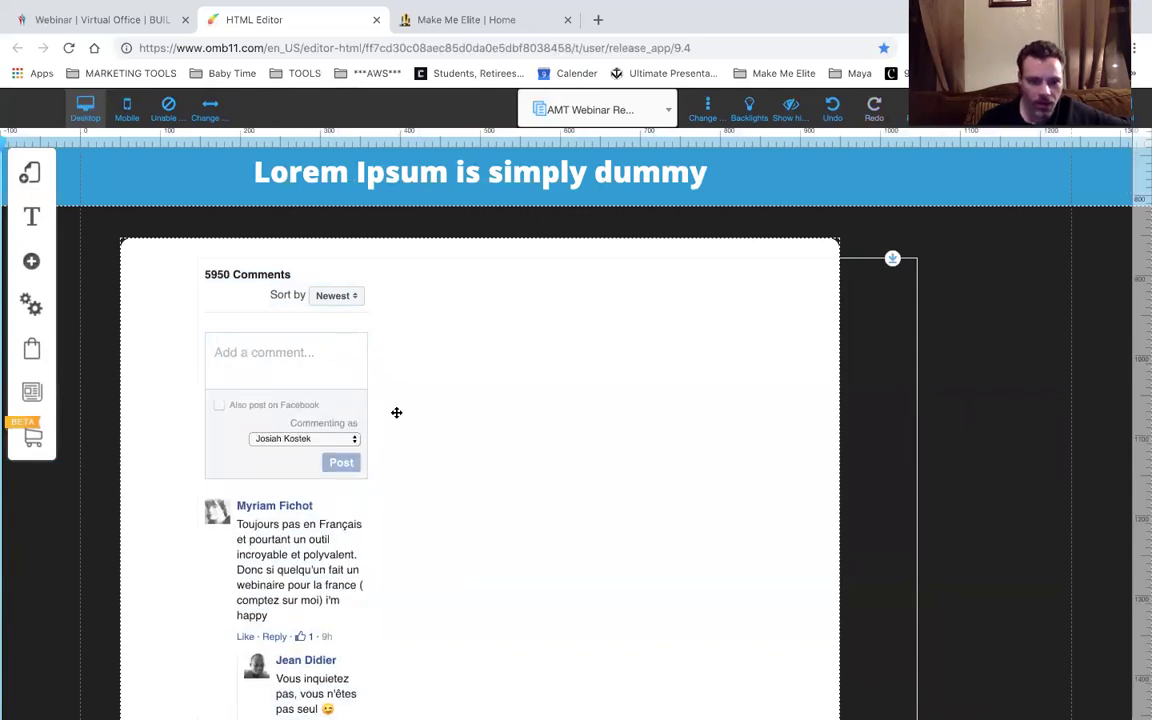
scroll(373, 419, down, 2)
scroll(316, 314, up, 1)
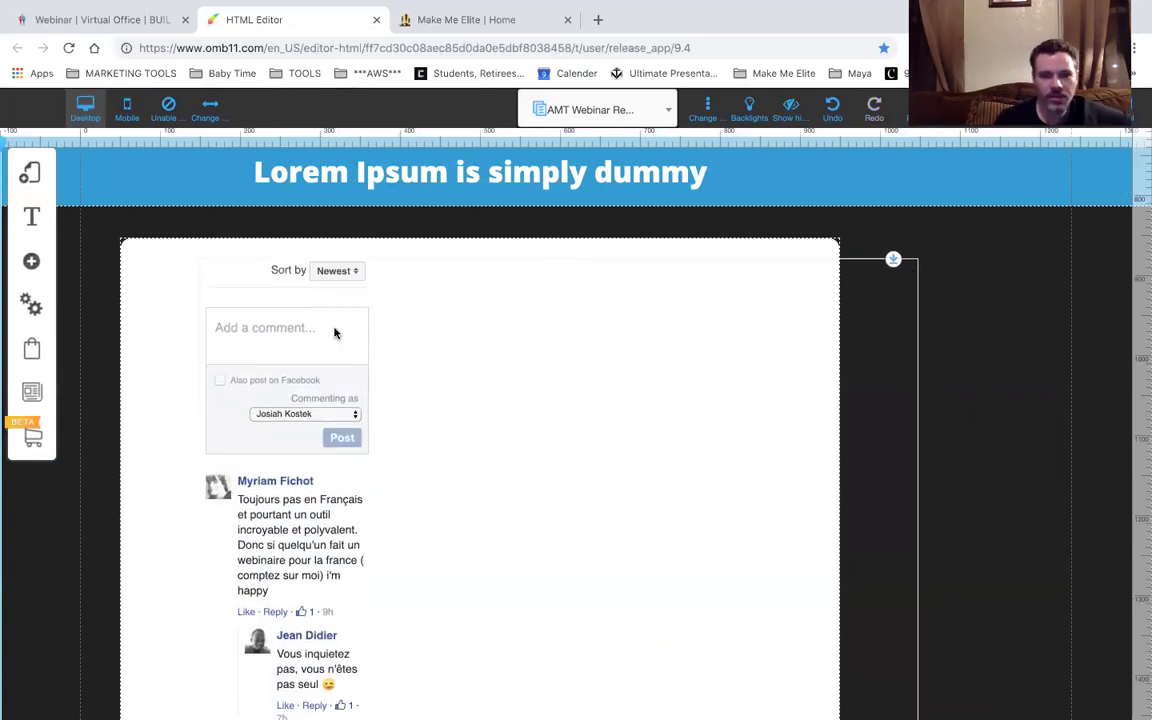
right_click(335, 333)
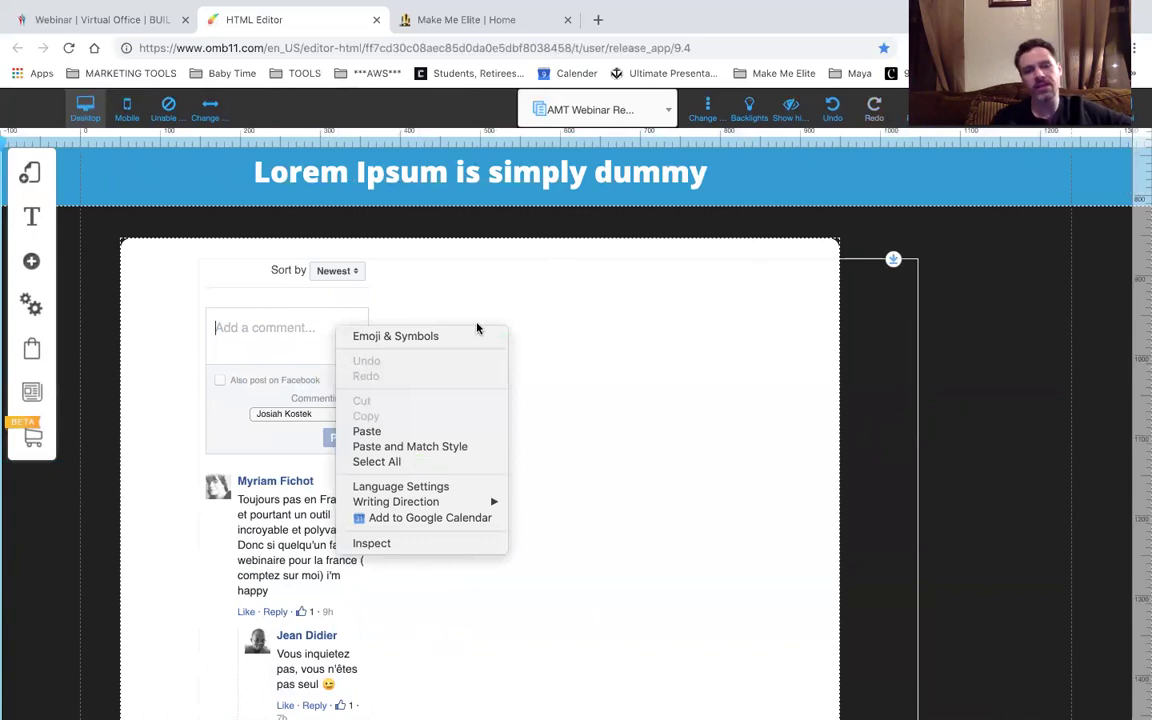
click(436, 259)
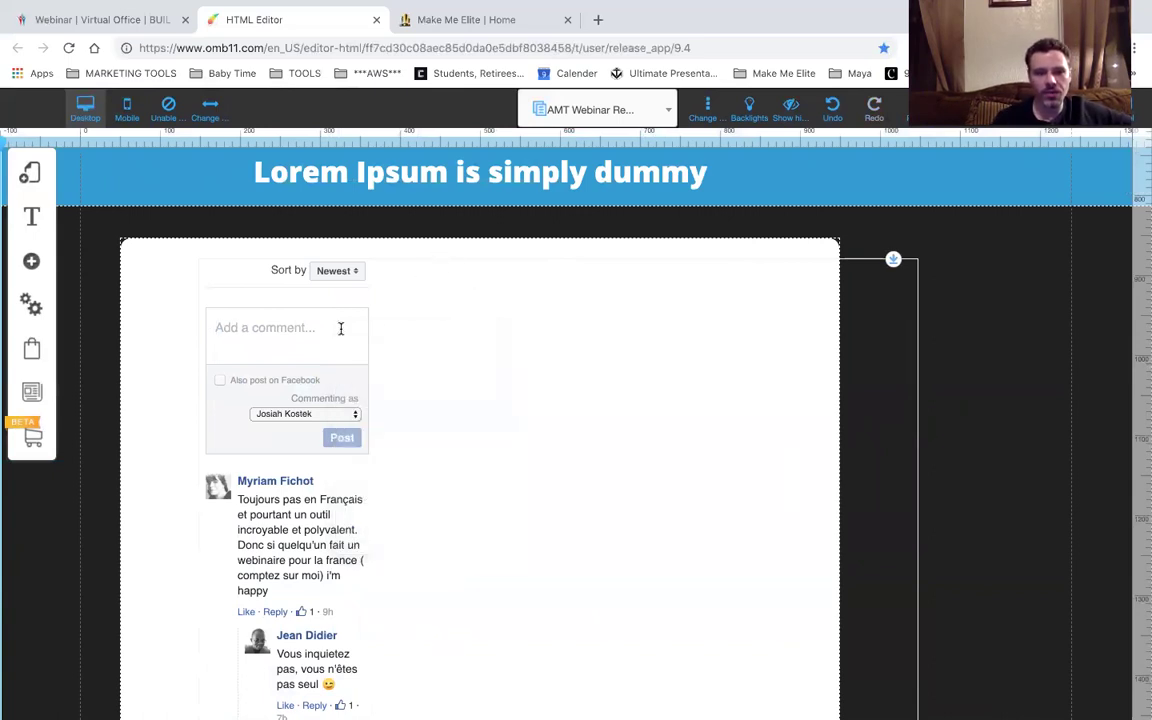
right_click(344, 296)
click(398, 280)
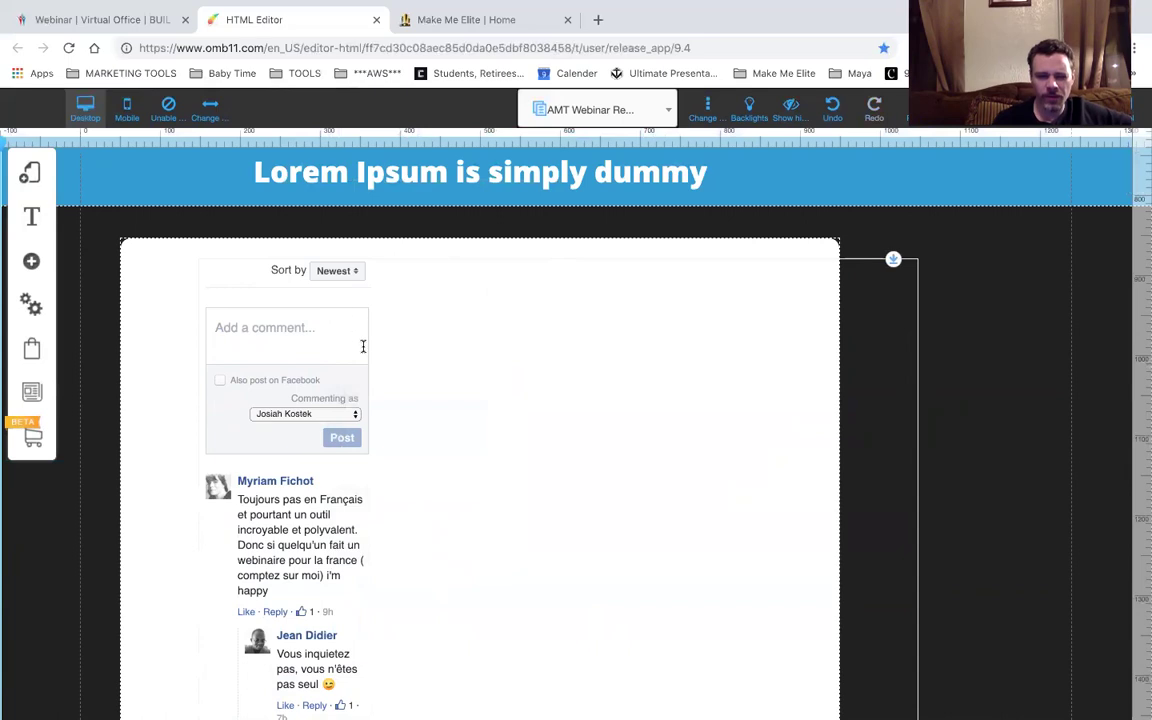
right_click(368, 360)
click(418, 276)
Shift the Facebook comments element closer to the white box's edge and set its width to 1200.
drag(869, 280, 812, 291)
scroll(573, 399, down, 2)
click(435, 437)
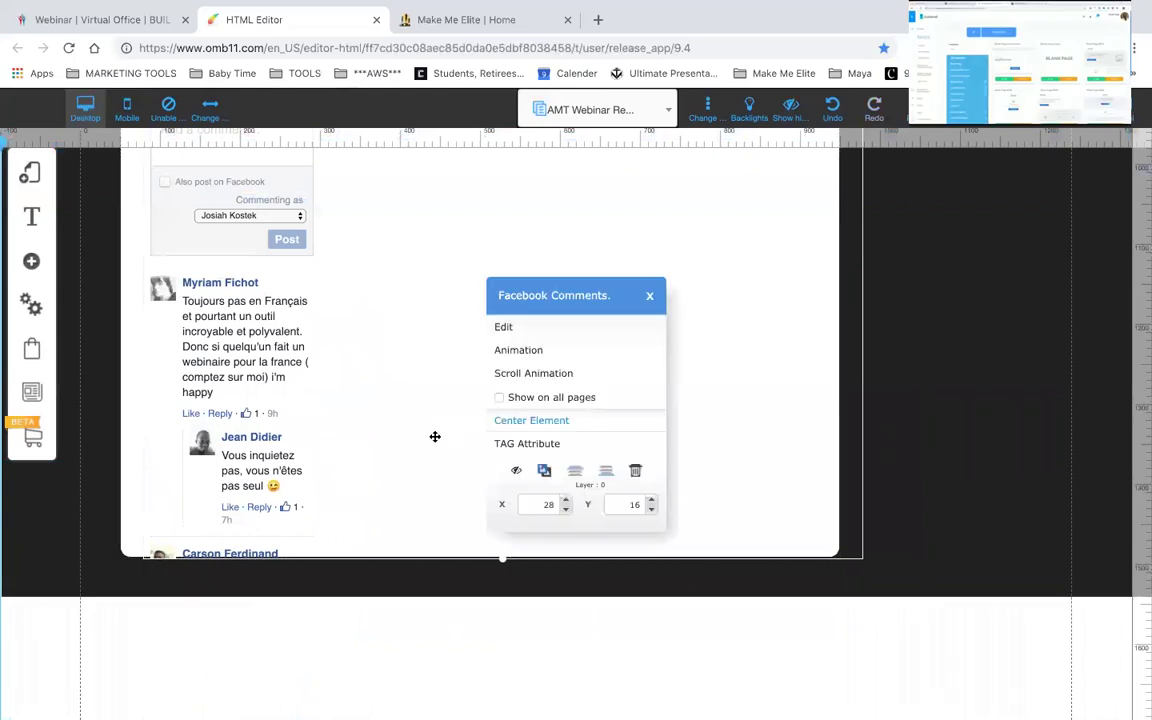
click(510, 330)
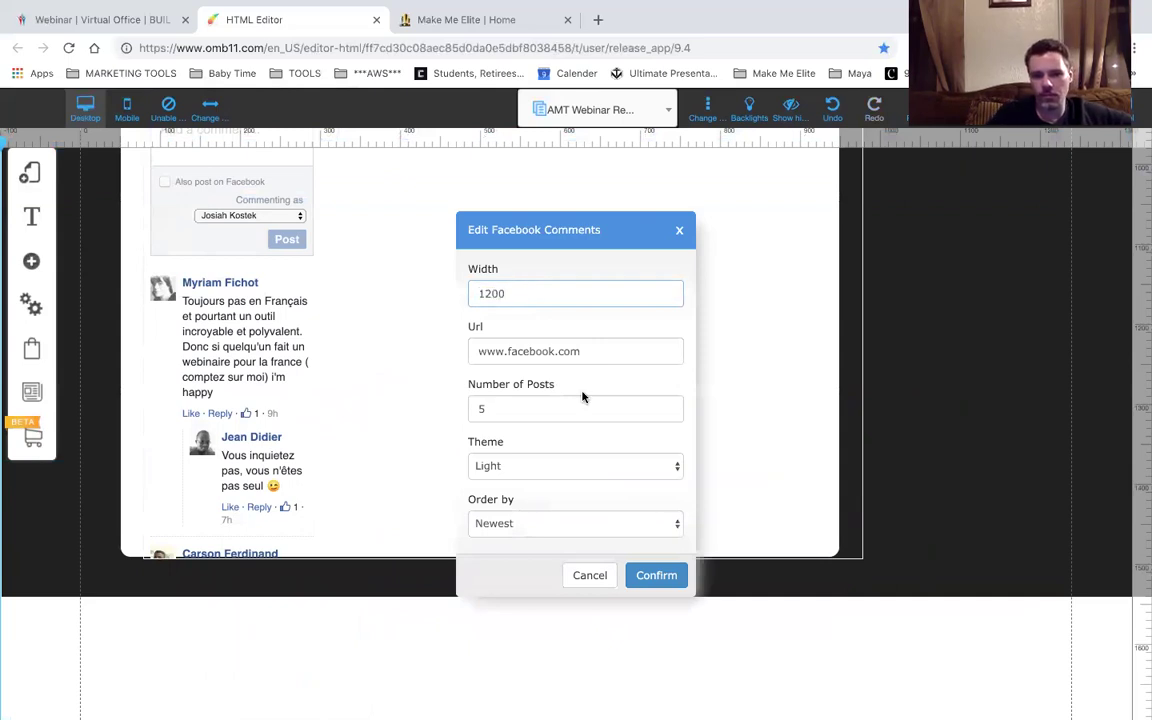
click(672, 578)
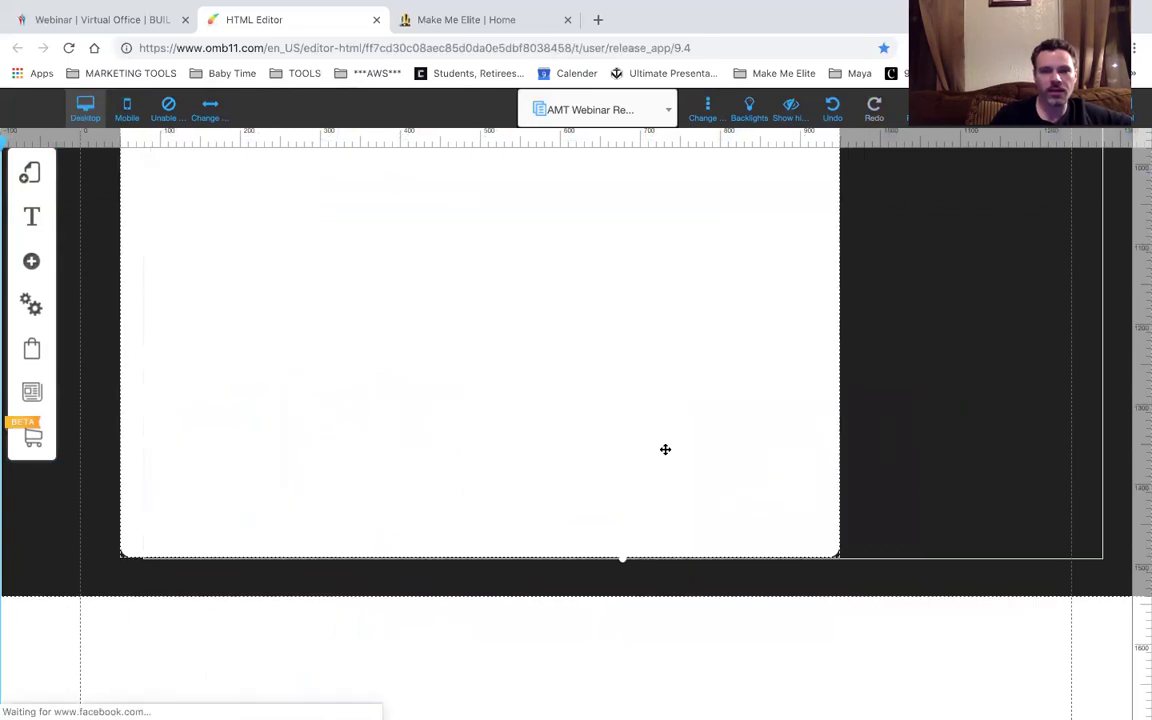
Examine how the Facebook comments fit the white box and review the webinar area of the page.
scroll(665, 450, down, 3)
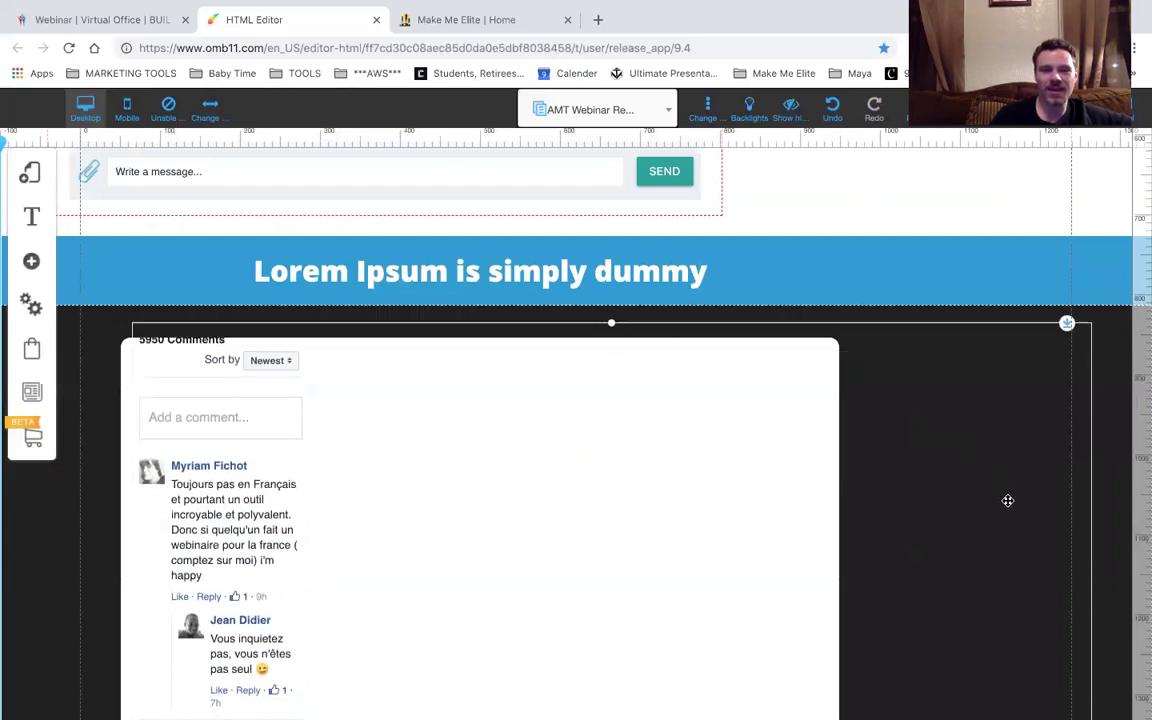
scroll(1002, 496, down, 3)
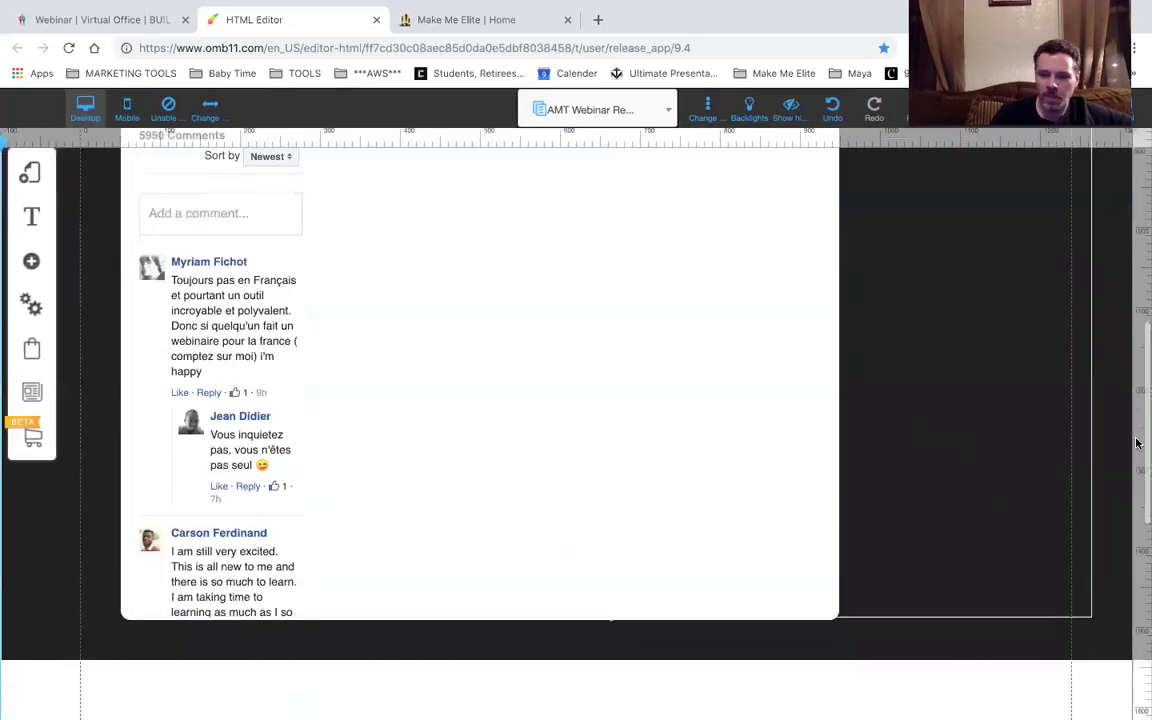
scroll(1060, 392, up, 1)
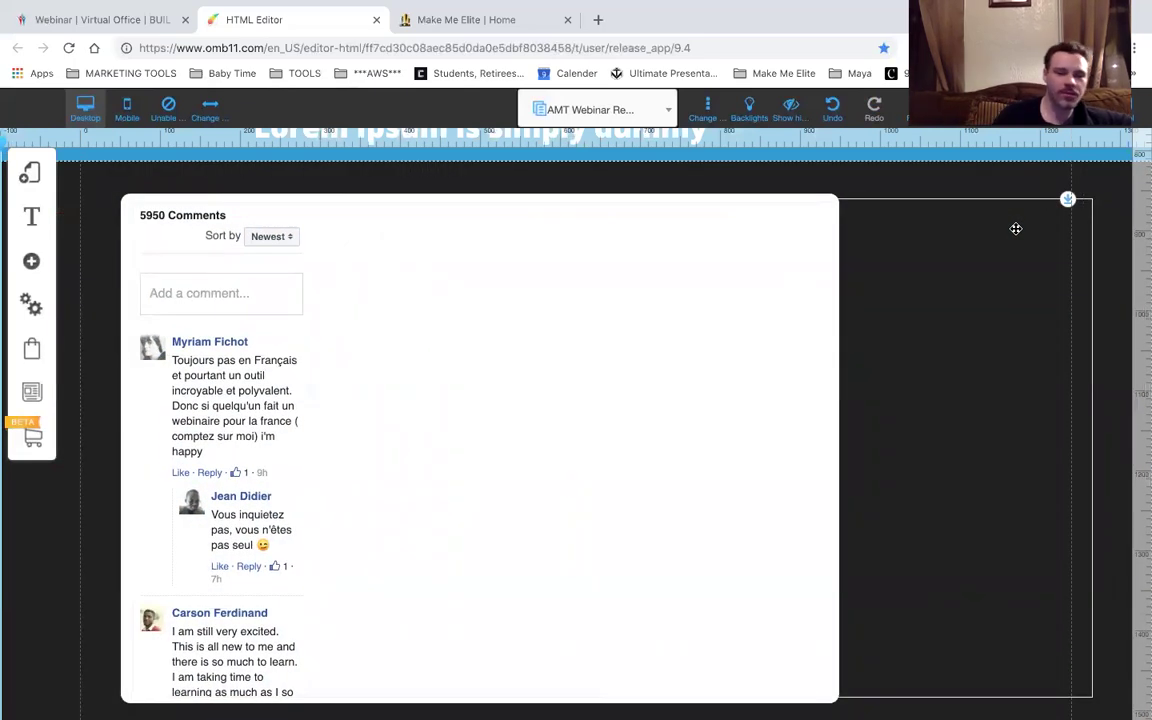
scroll(1014, 227, down, 3)
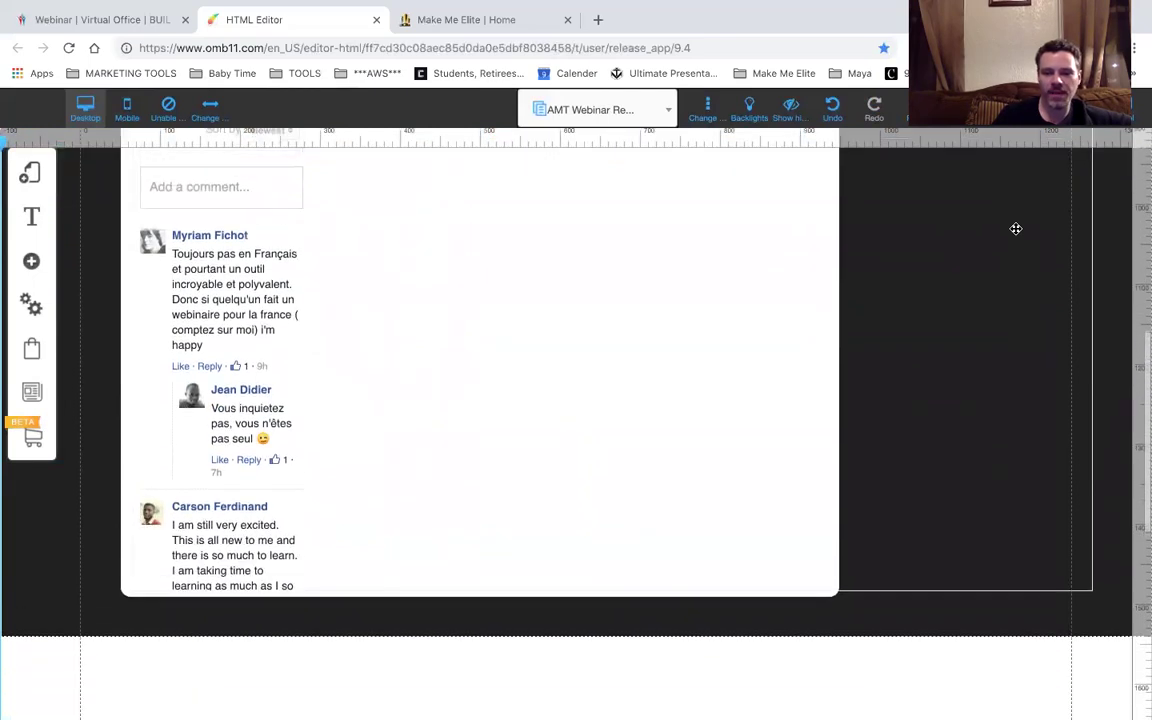
scroll(1024, 251, up, 2)
scroll(1024, 251, up, 2)
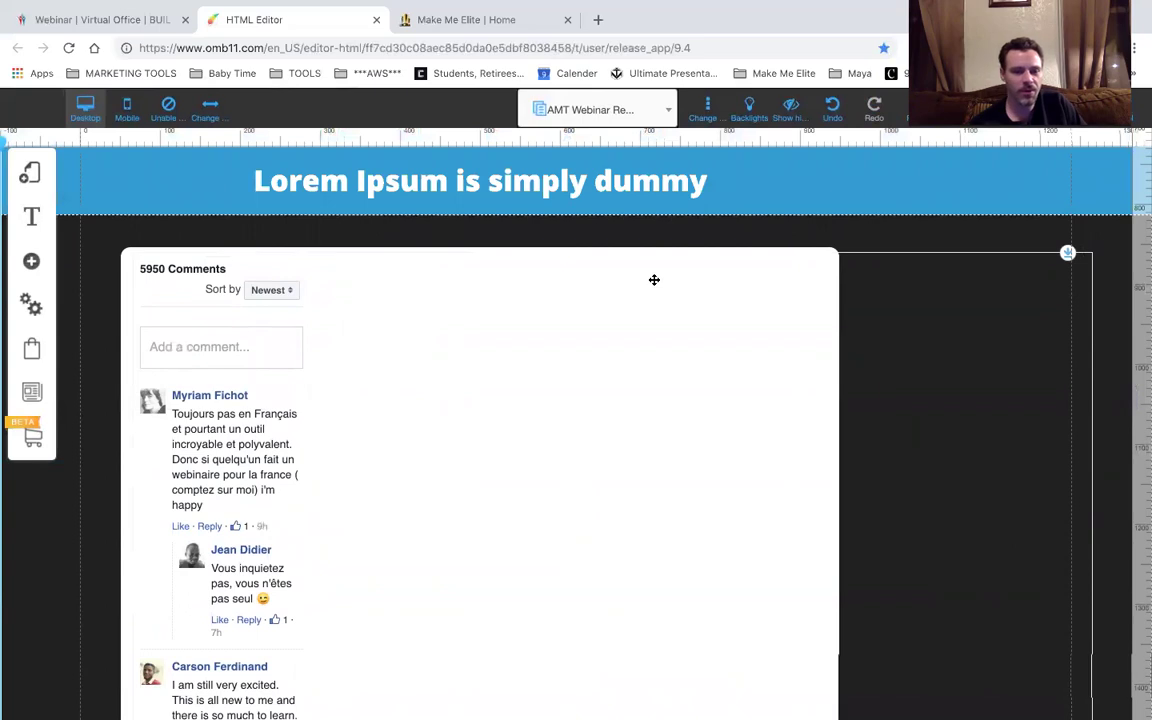
right_click(266, 383)
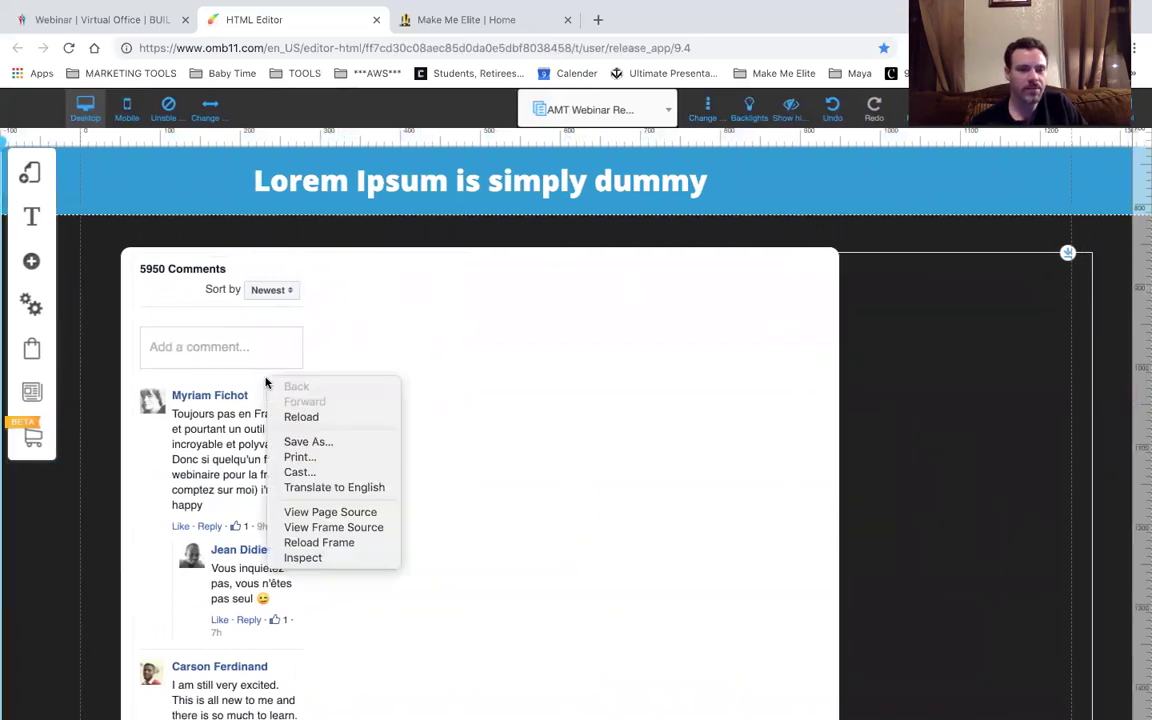
click(348, 339)
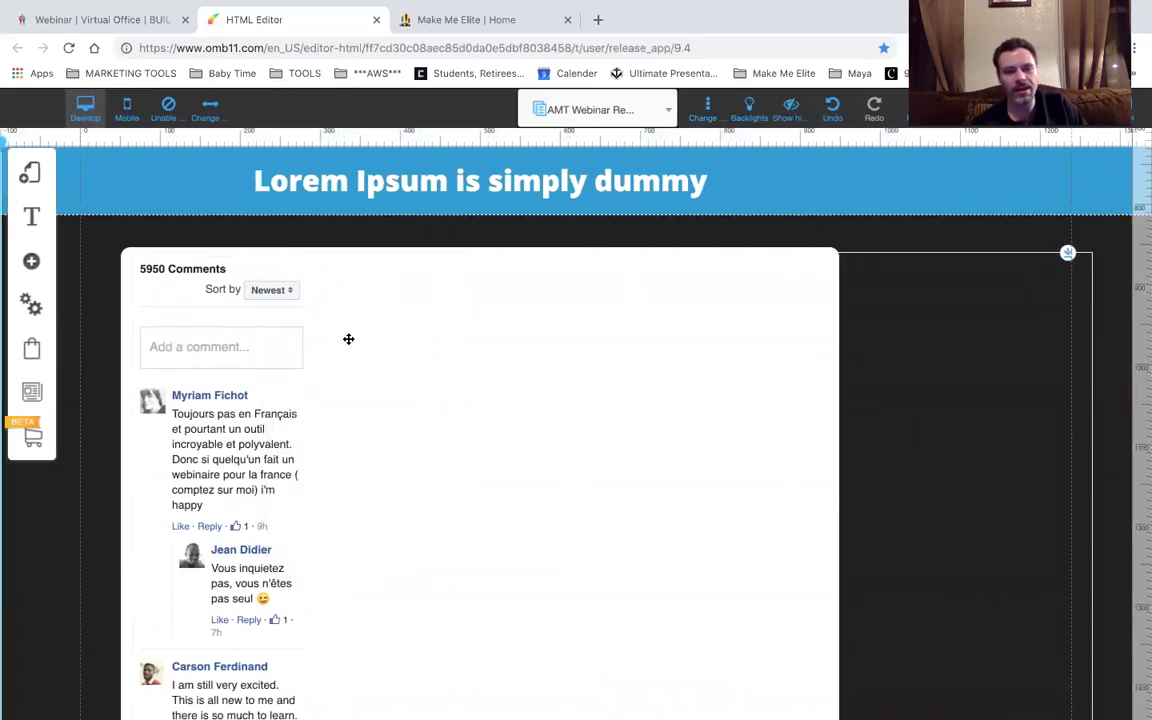
scroll(348, 339, up, 6)
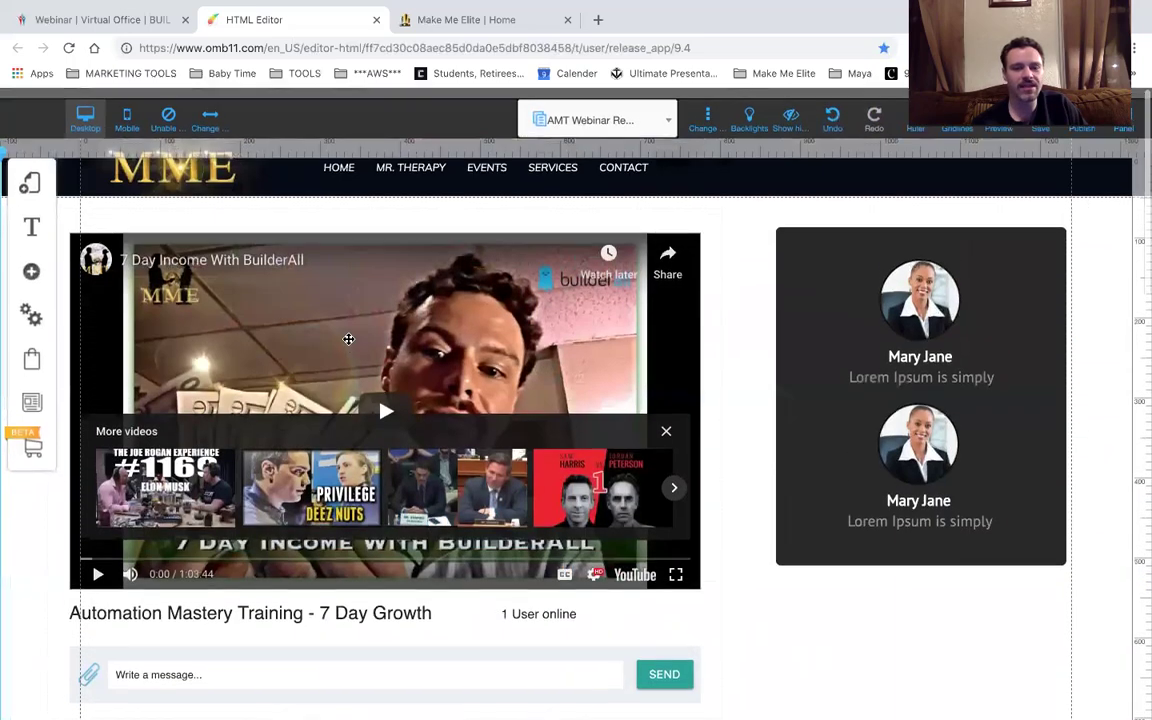
scroll(420, 360, down, 1)
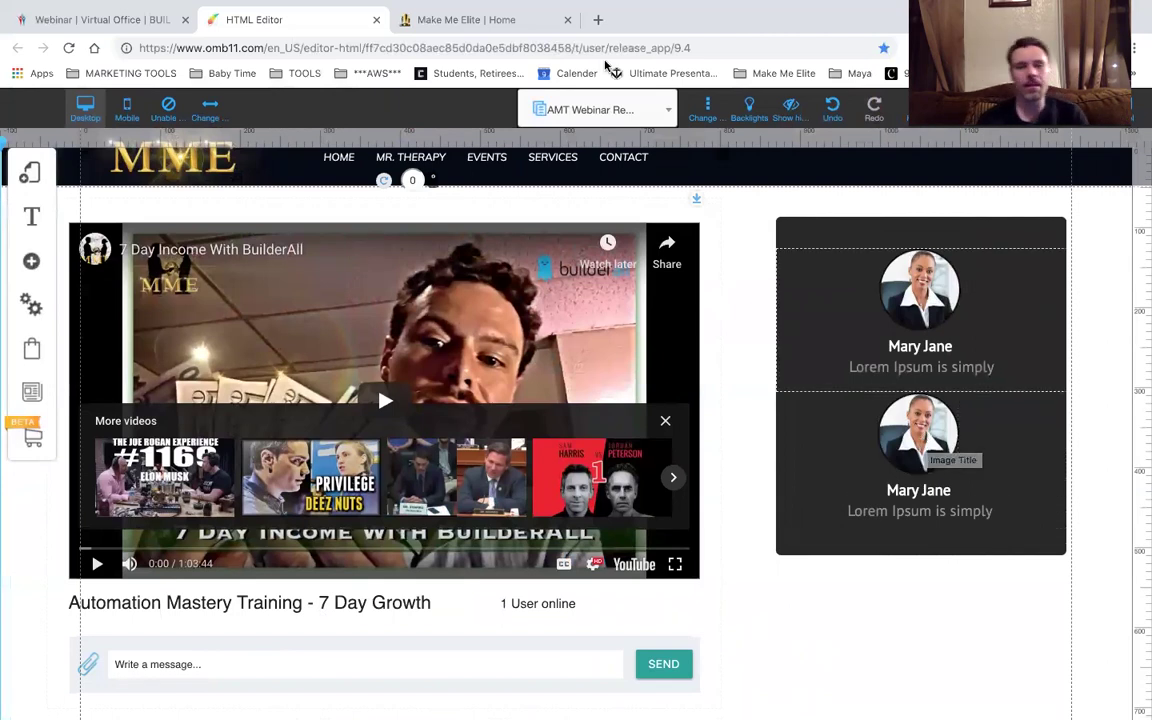
Open YouTube in a new browser tab.
click(596, 20)
text(you)
key(Return)
Check the Videos tools in the Builderall office and switch to the Elite Entrepreneurs Global YouTube channel.
click(110, 20)
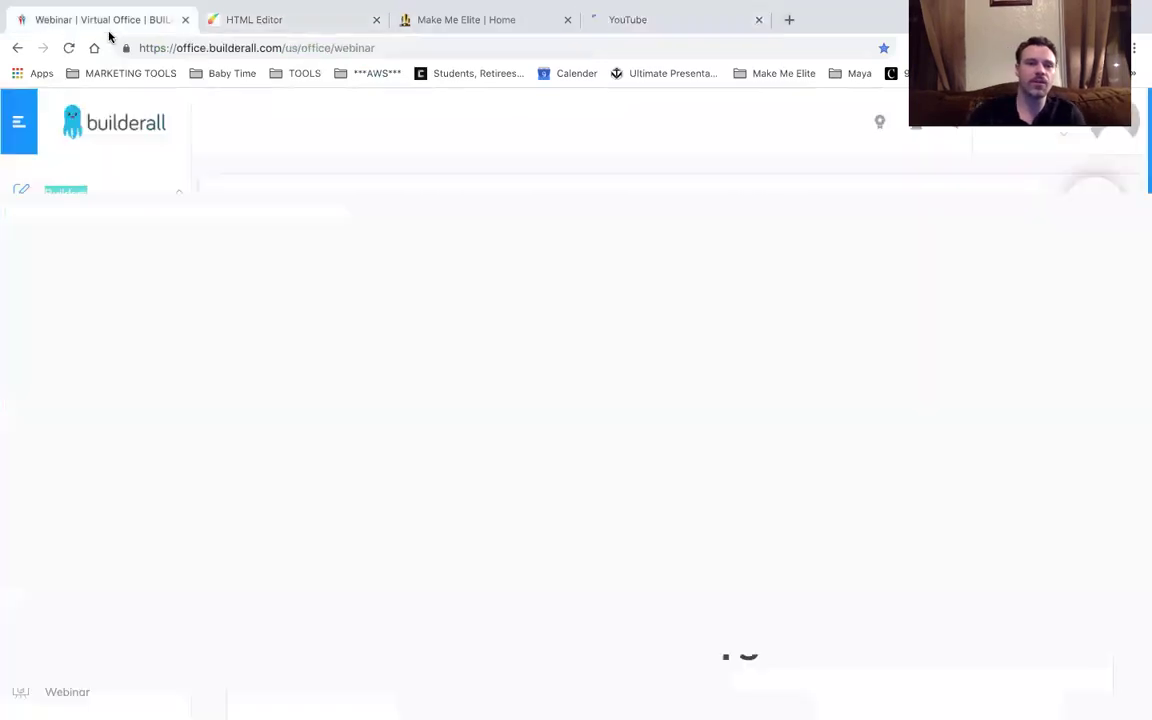
scroll(122, 302, down, 1)
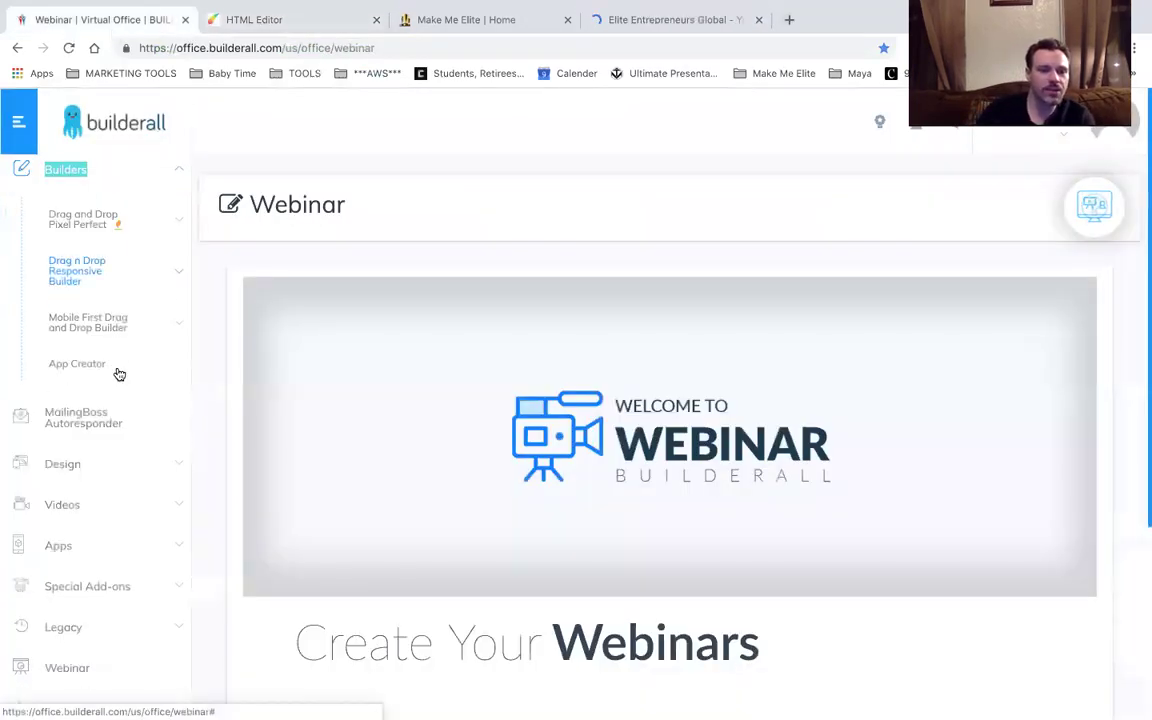
click(77, 511)
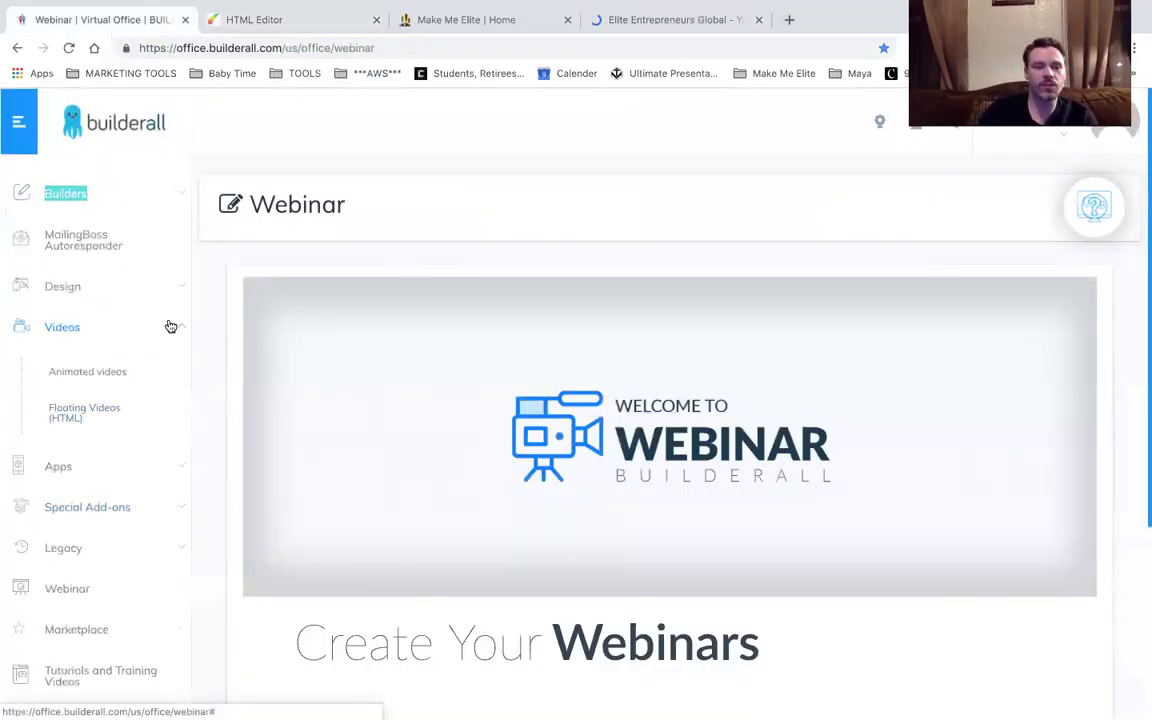
scroll(159, 342, down, 1)
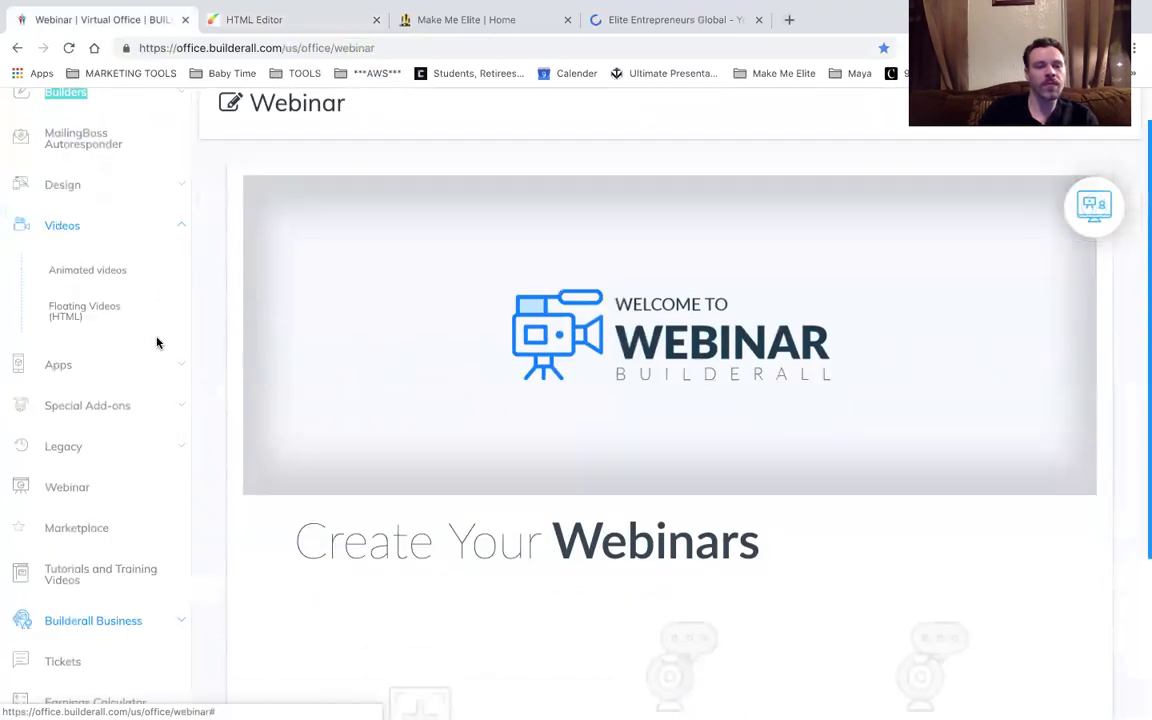
click(656, 21)
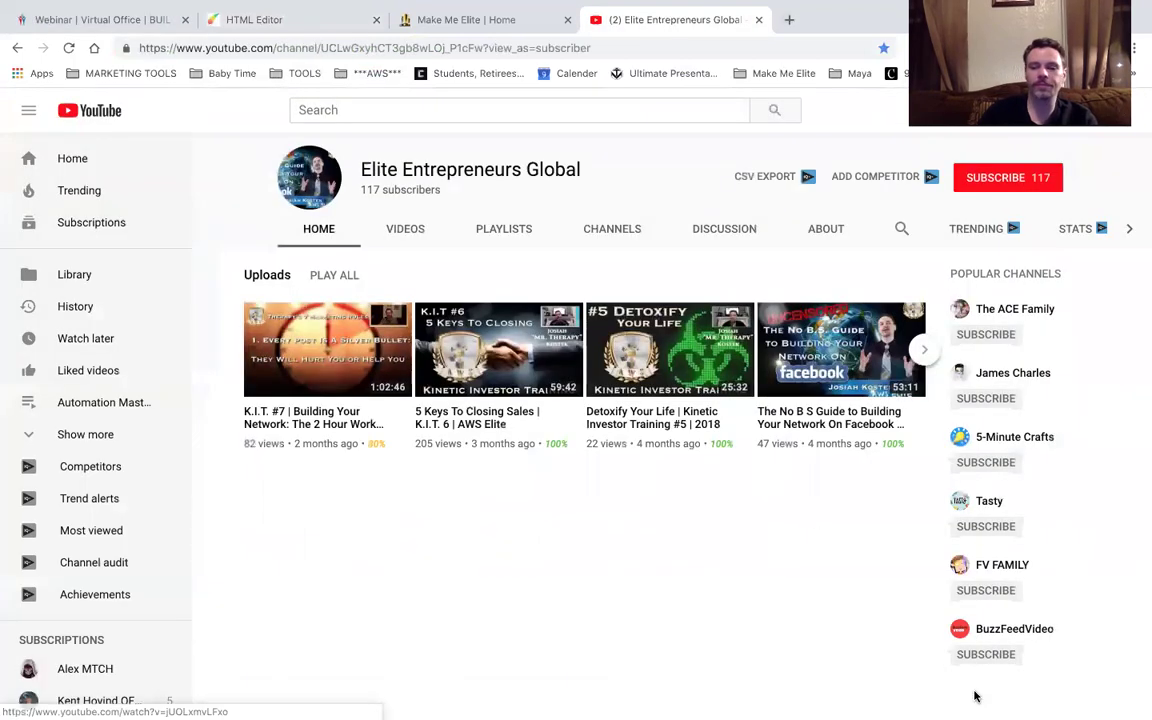